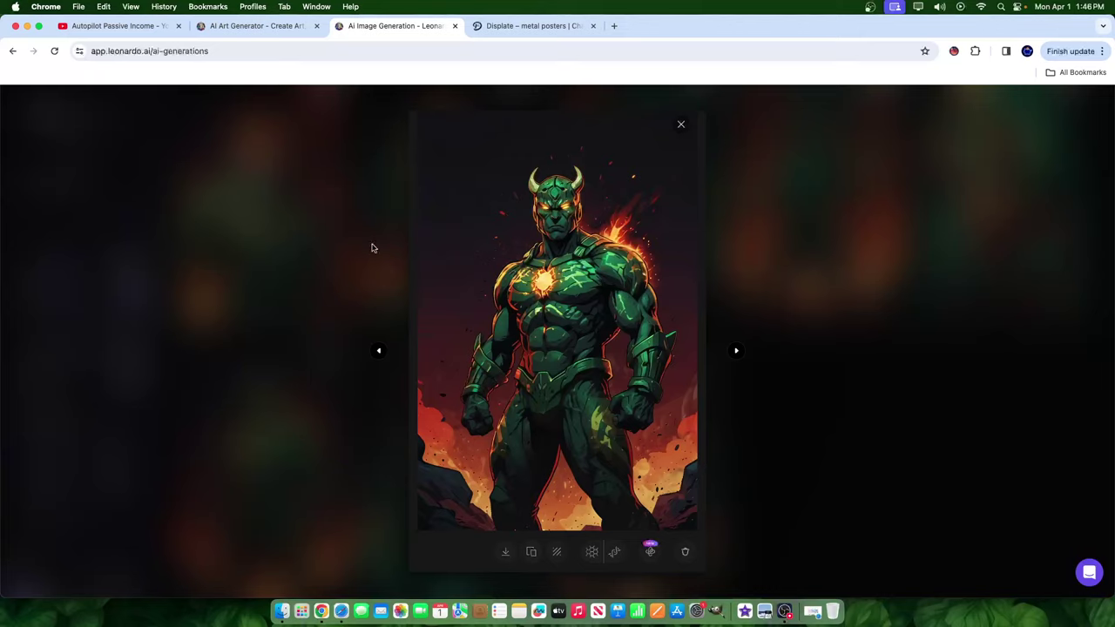
# - Close the enlarged horned warrior image and examine the generated Spartan soldier superhero images
pyautogui.click(782, 301)
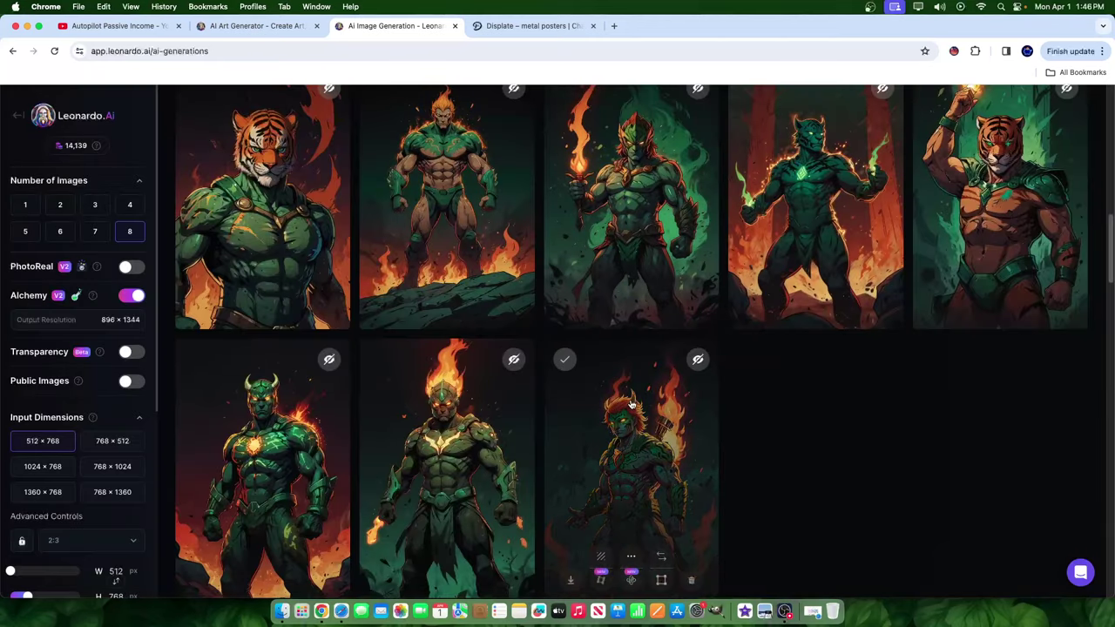
pyautogui.scroll(2, 540, 418)
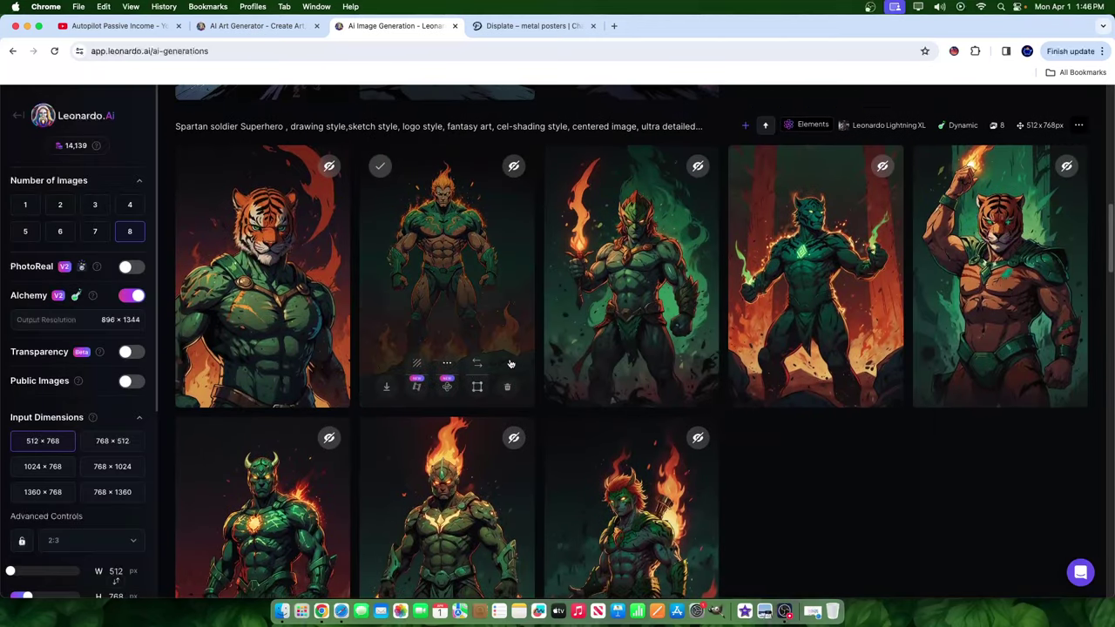
pyautogui.scroll(-2, 681, 484)
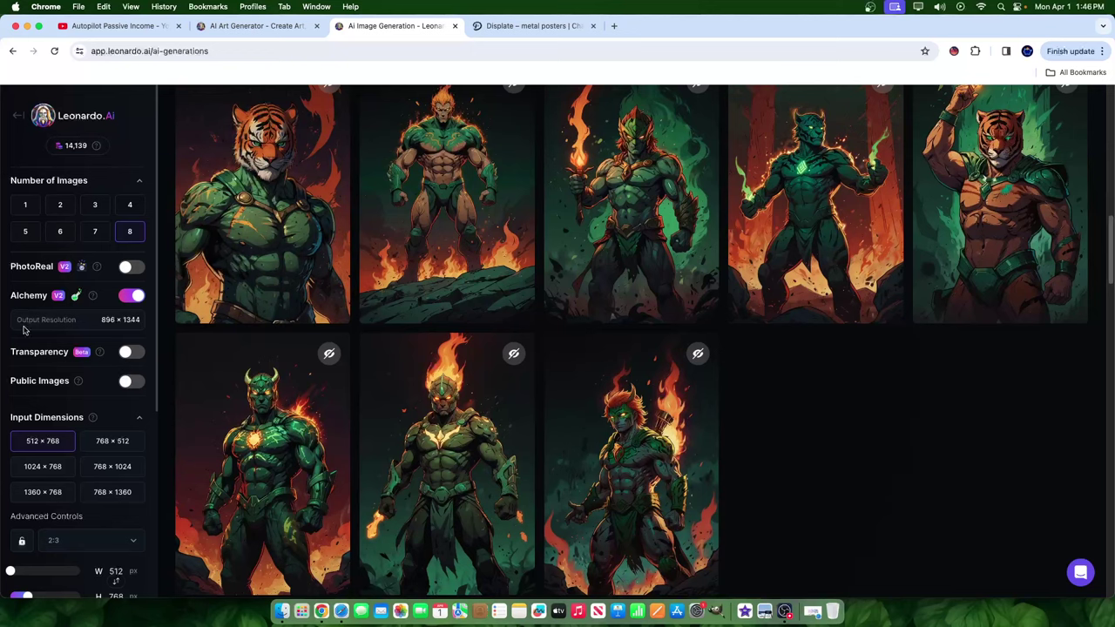
pyautogui.scroll(-5, 105, 357)
pyautogui.scroll(5, 105, 351)
pyautogui.moveTo(692, 439)
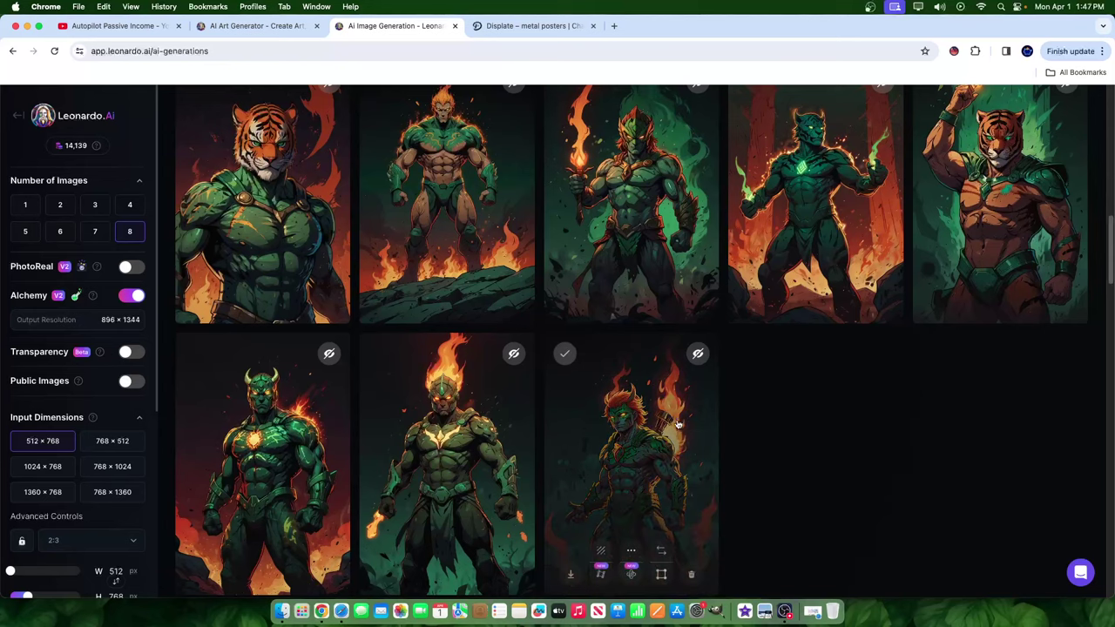
pyautogui.scroll(1, 664, 418)
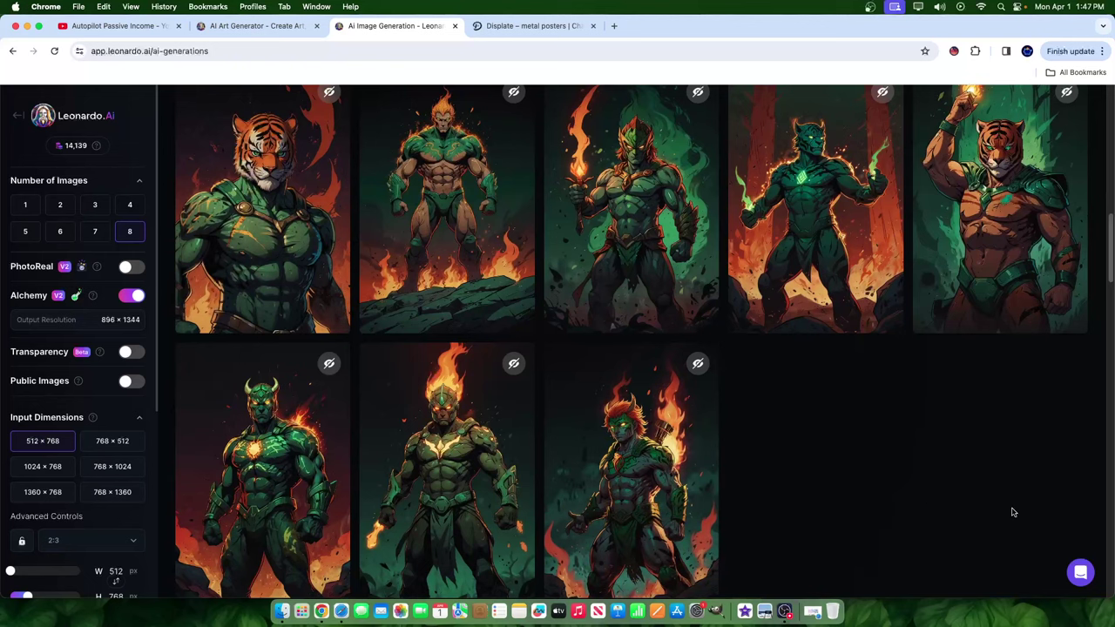
pyautogui.scroll(3, 784, 459)
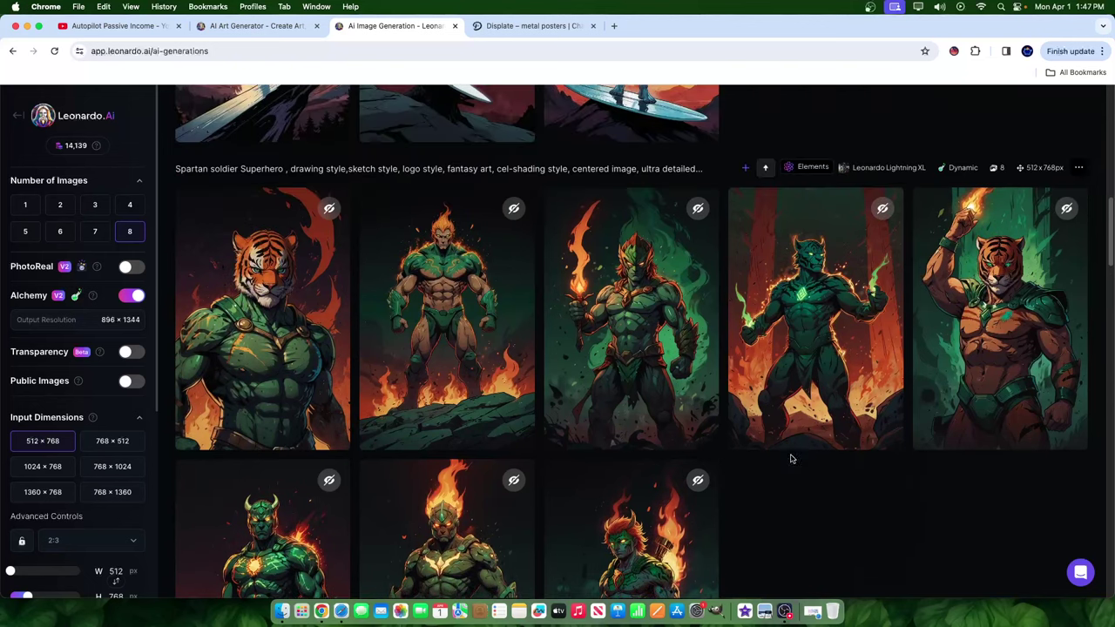
pyautogui.scroll(-6, 928, 463)
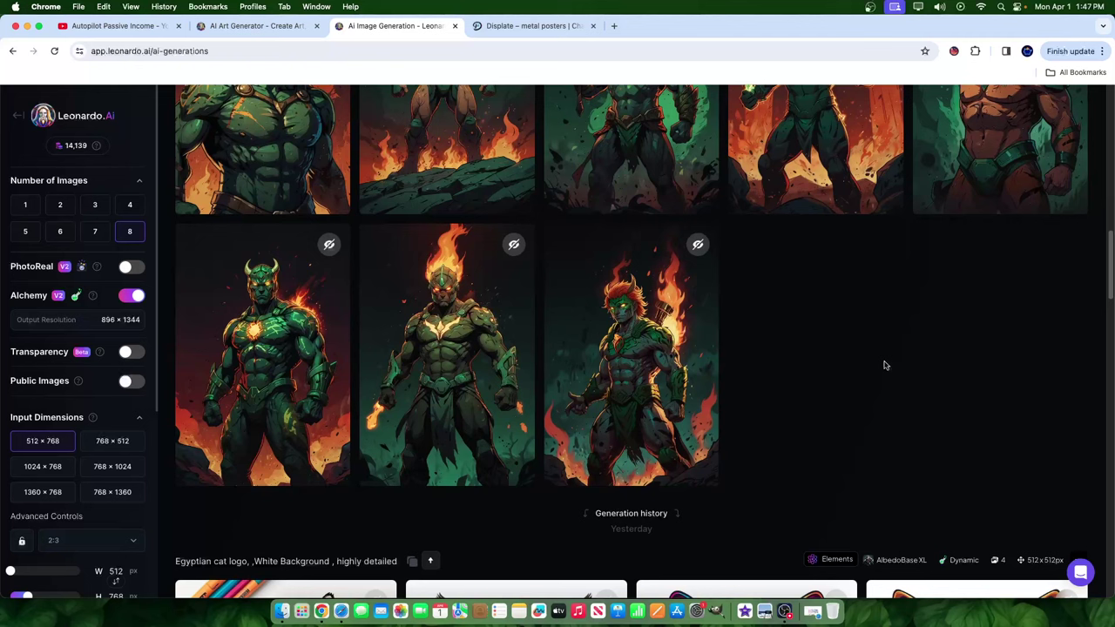
pyautogui.scroll(3, 884, 364)
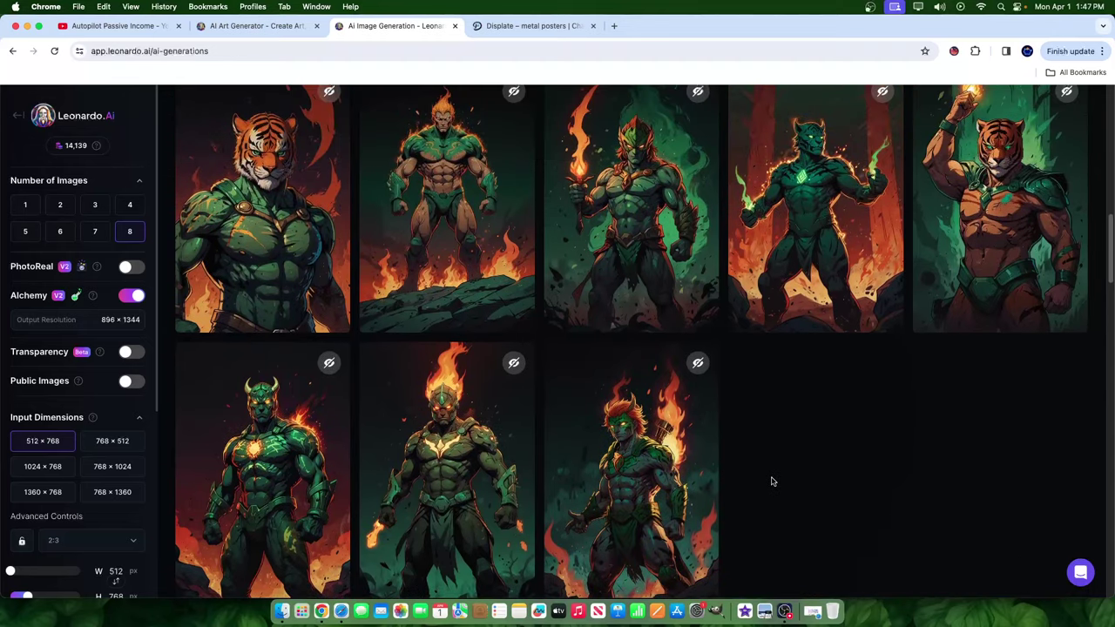
pyautogui.scroll(1, 766, 505)
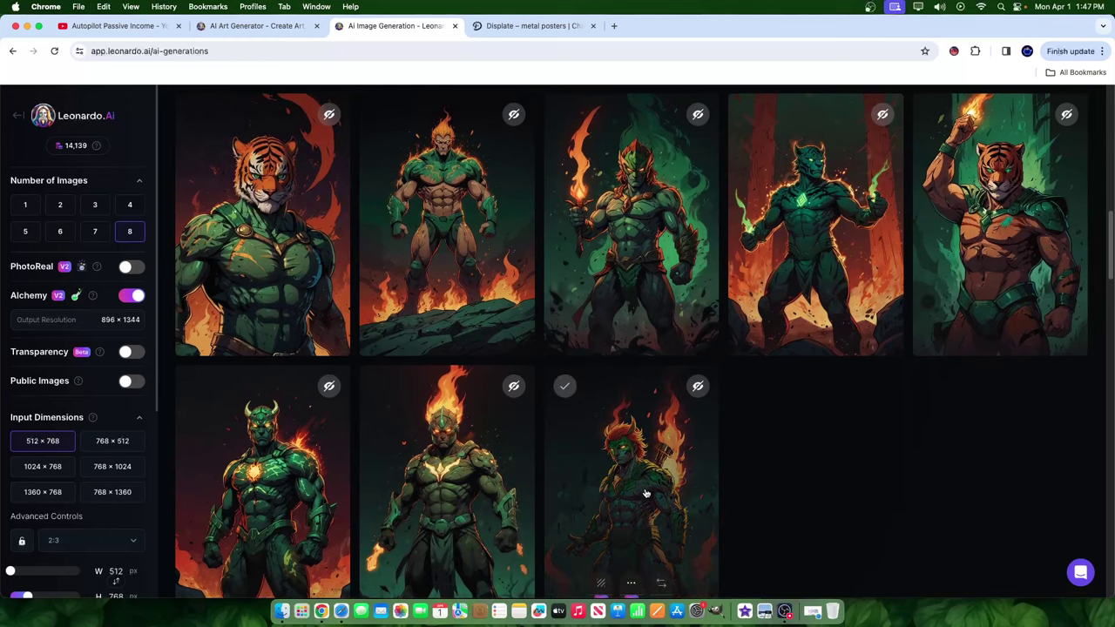
pyautogui.scroll(4, 627, 490)
pyautogui.scroll(-3, 749, 488)
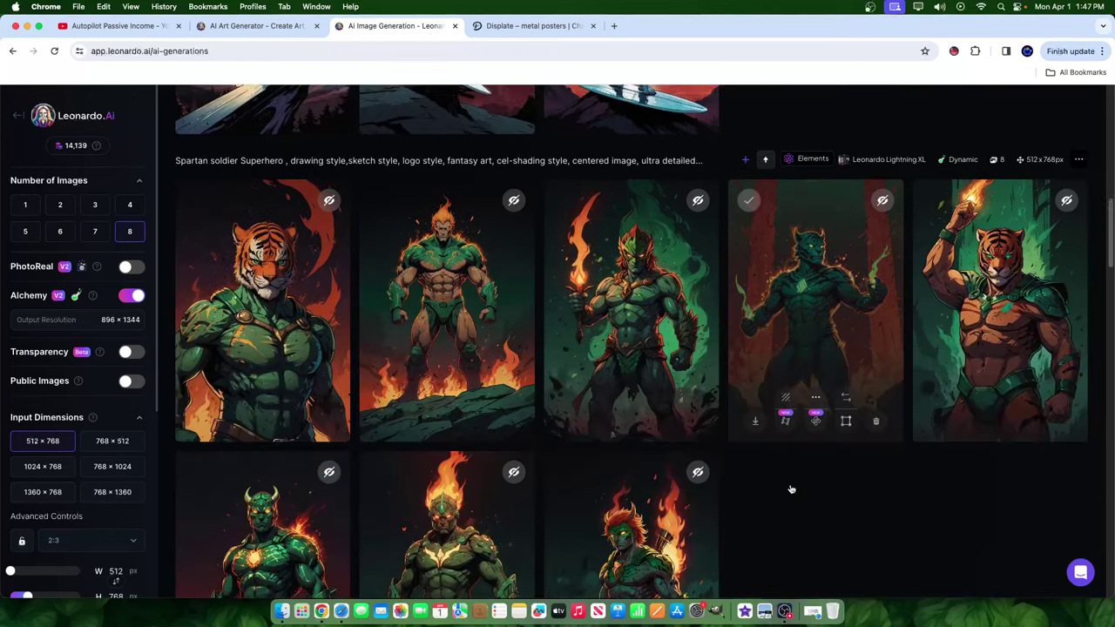
pyautogui.scroll(-3, 510, 444)
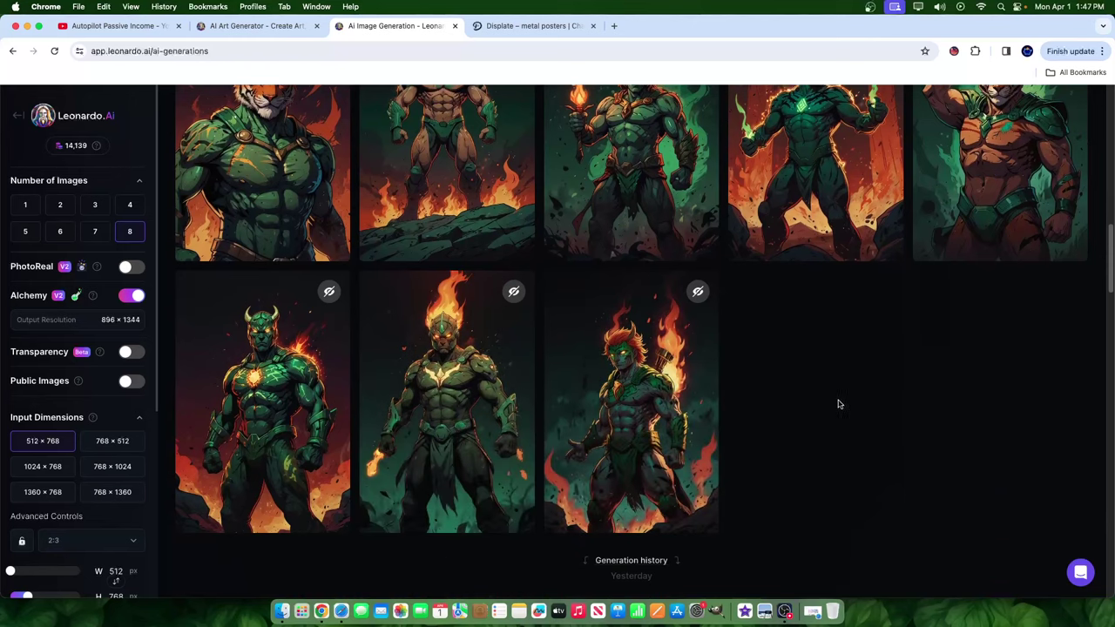
pyautogui.scroll(5, 433, 305)
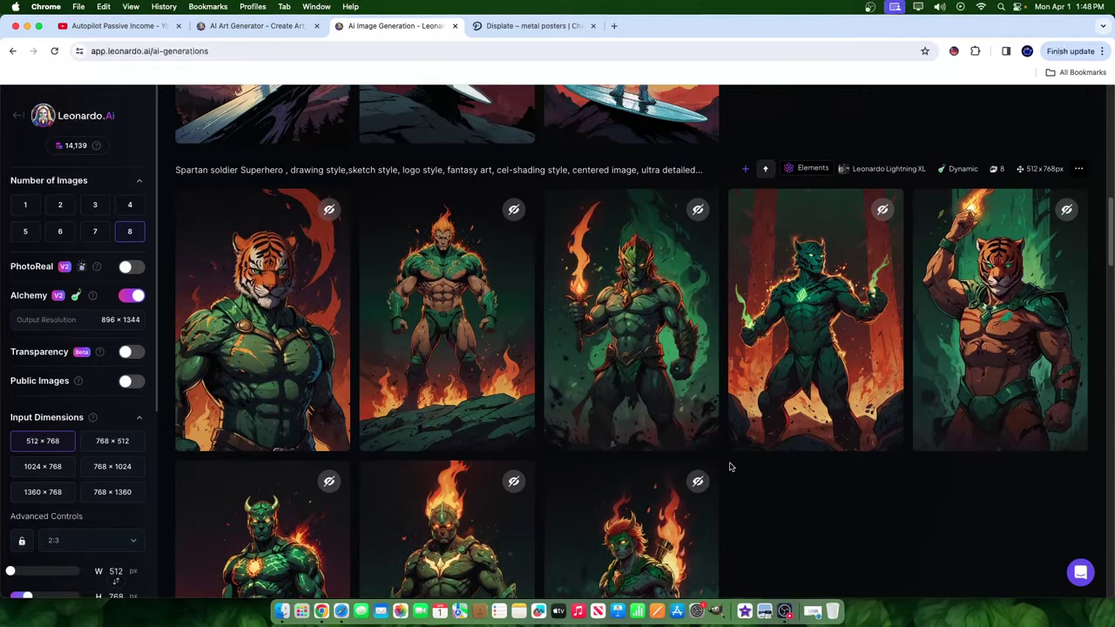
# - Switch to the Displate site and look through the home page's upcoming collections and bestselling posters
pyautogui.click(544, 28)
pyautogui.scroll(-4, 879, 401)
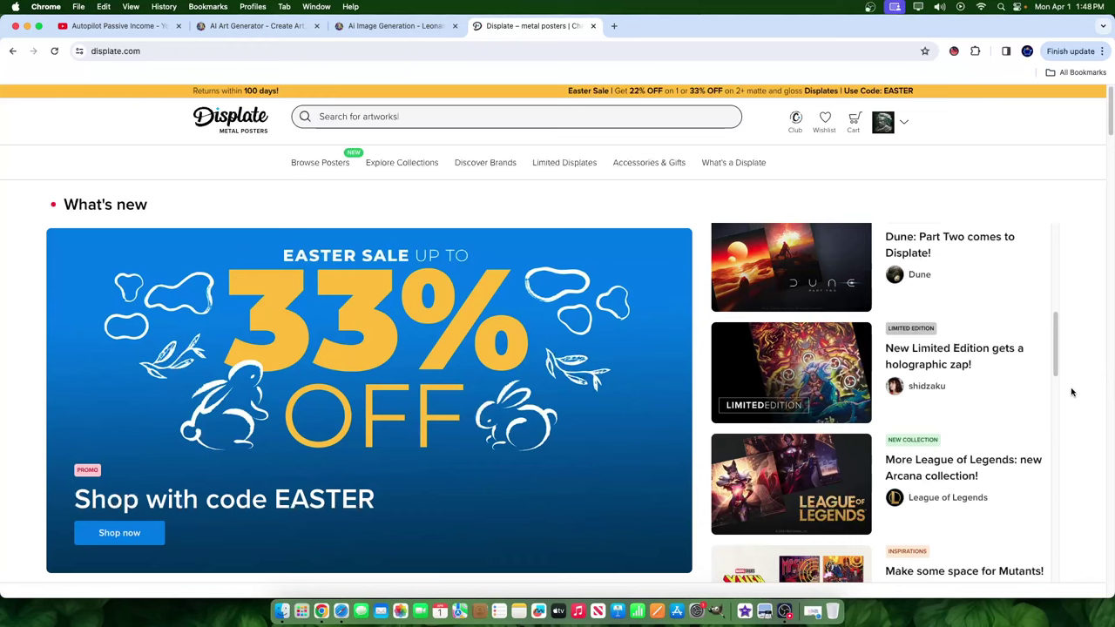
pyautogui.scroll(-5, 1080, 401)
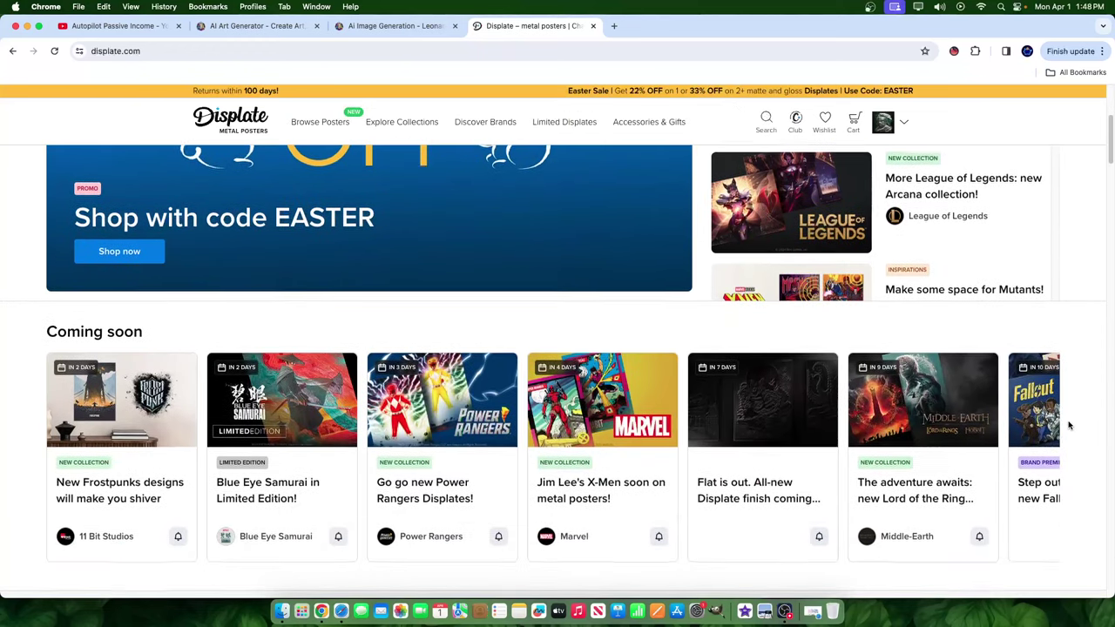
pyautogui.moveTo(1054, 417)
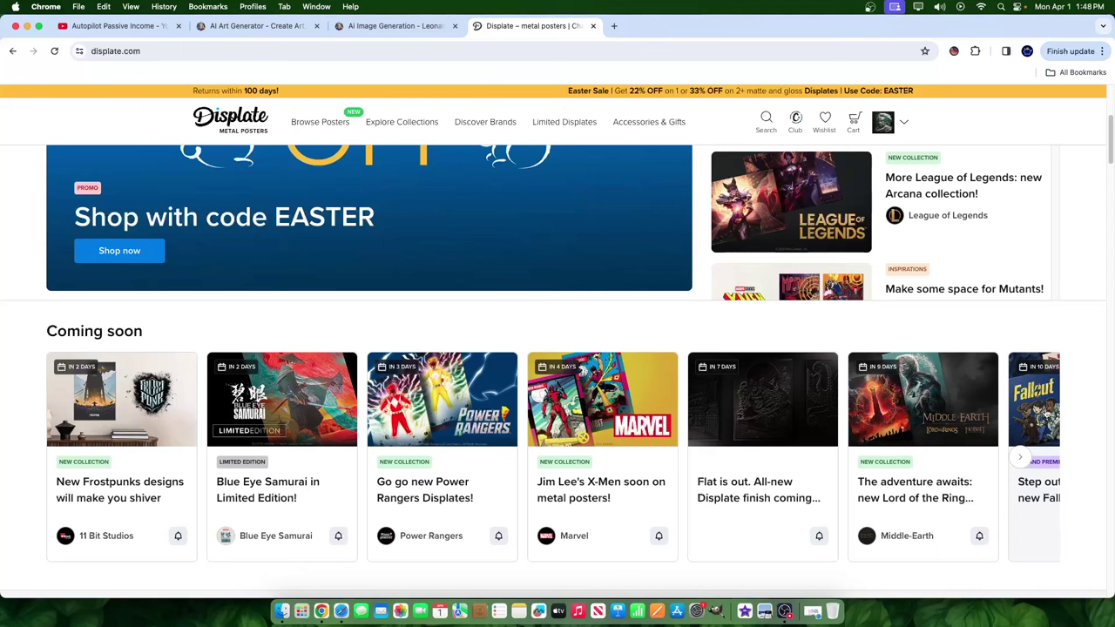
pyautogui.scroll(-6, 1077, 497)
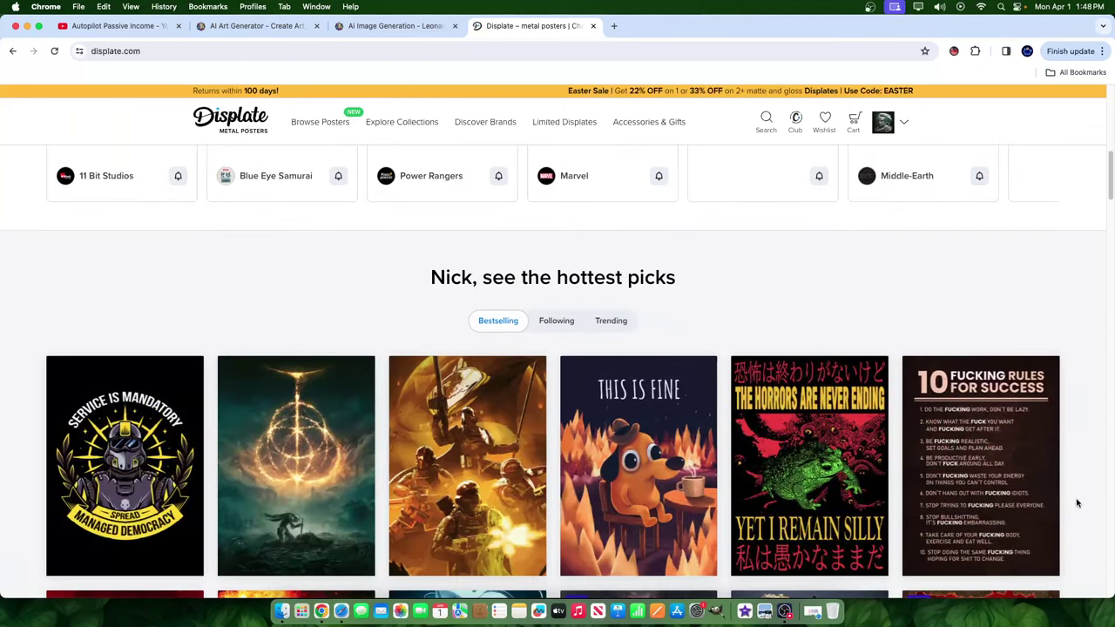
pyautogui.scroll(-3, 1077, 503)
pyautogui.scroll(-6, 1002, 554)
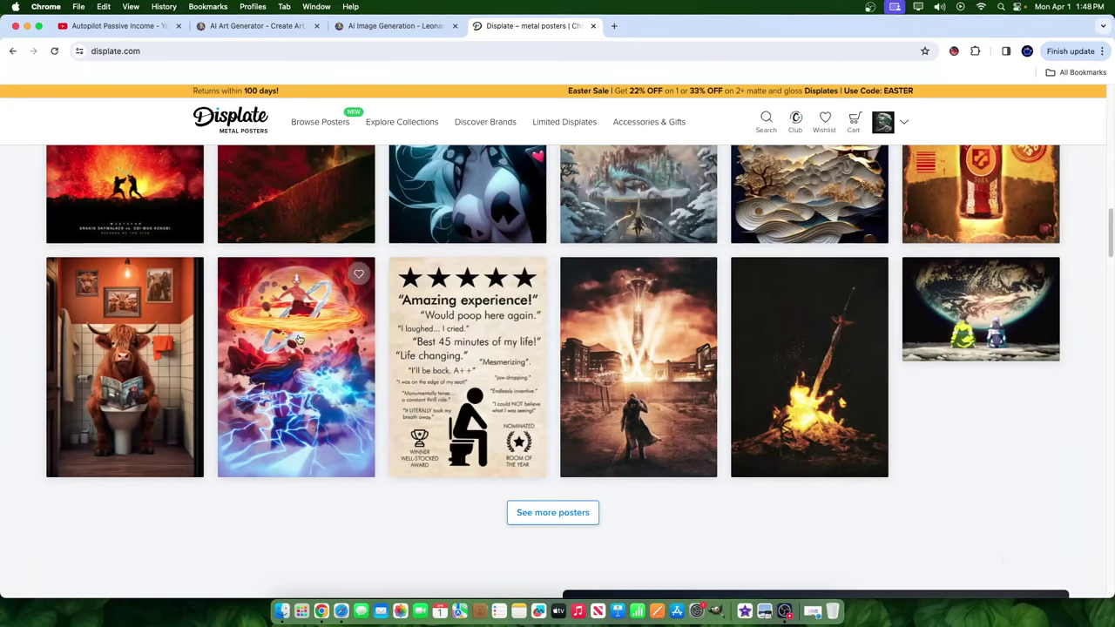
pyautogui.scroll(9, 297, 338)
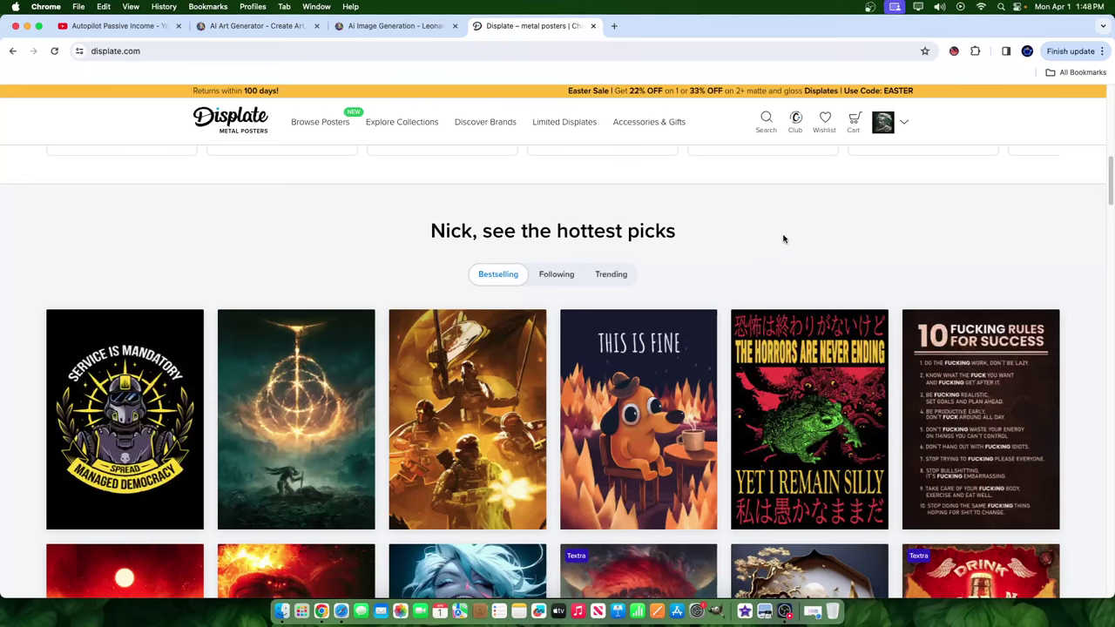
# - Show the Trending posters among Displate's hottest picks and look through them
pyautogui.click(553, 276)
pyautogui.click(643, 273)
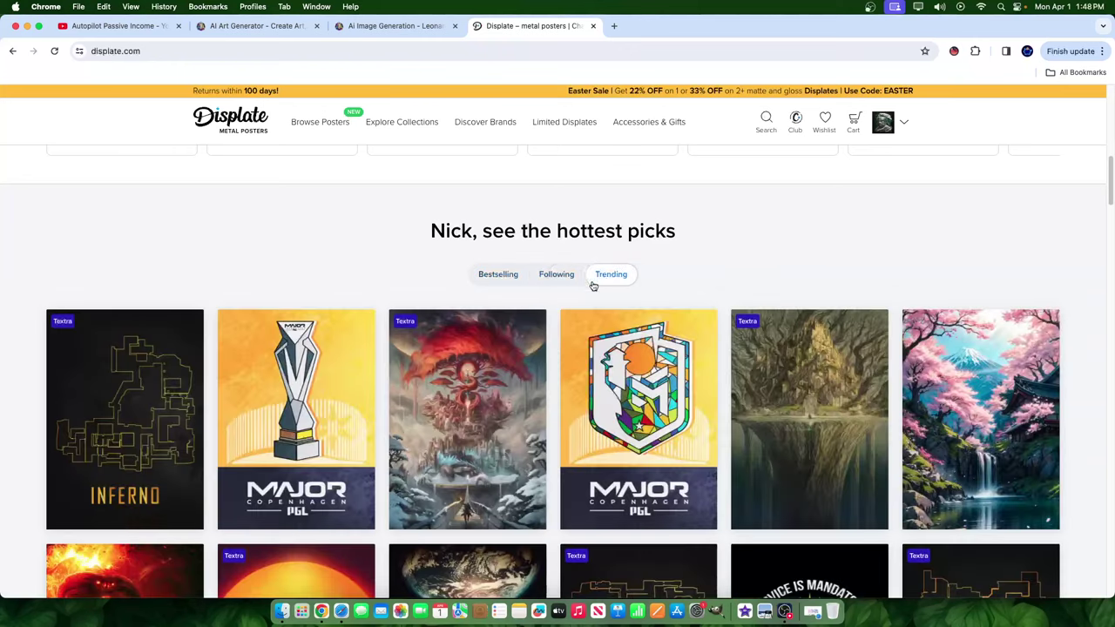
pyautogui.scroll(-1, 644, 408)
pyautogui.scroll(-3, 642, 408)
pyautogui.scroll(-4, 393, 320)
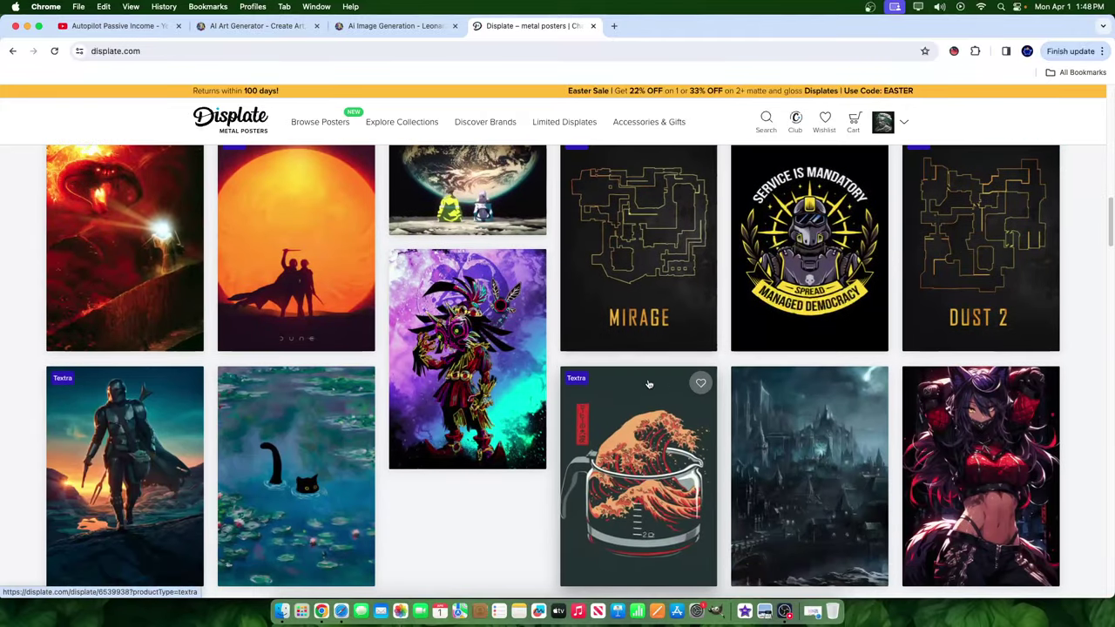
# - Inspect the orange-sun Dune poster by rotating its 3D preview and return to the Displate home page
pyautogui.click(319, 261)
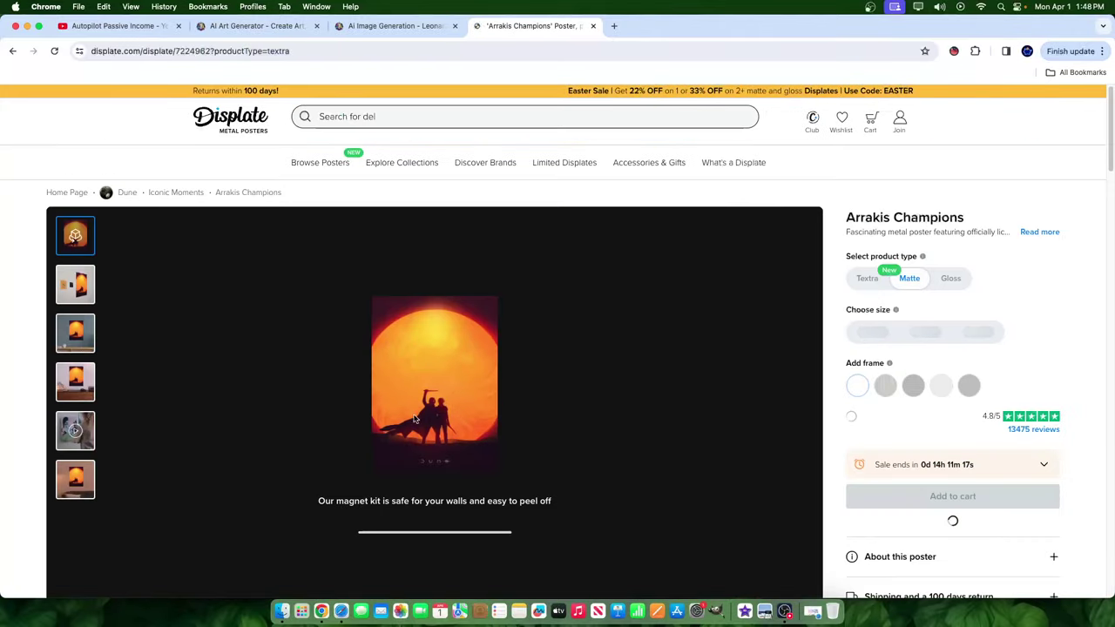
pyautogui.scroll(-4, 632, 468)
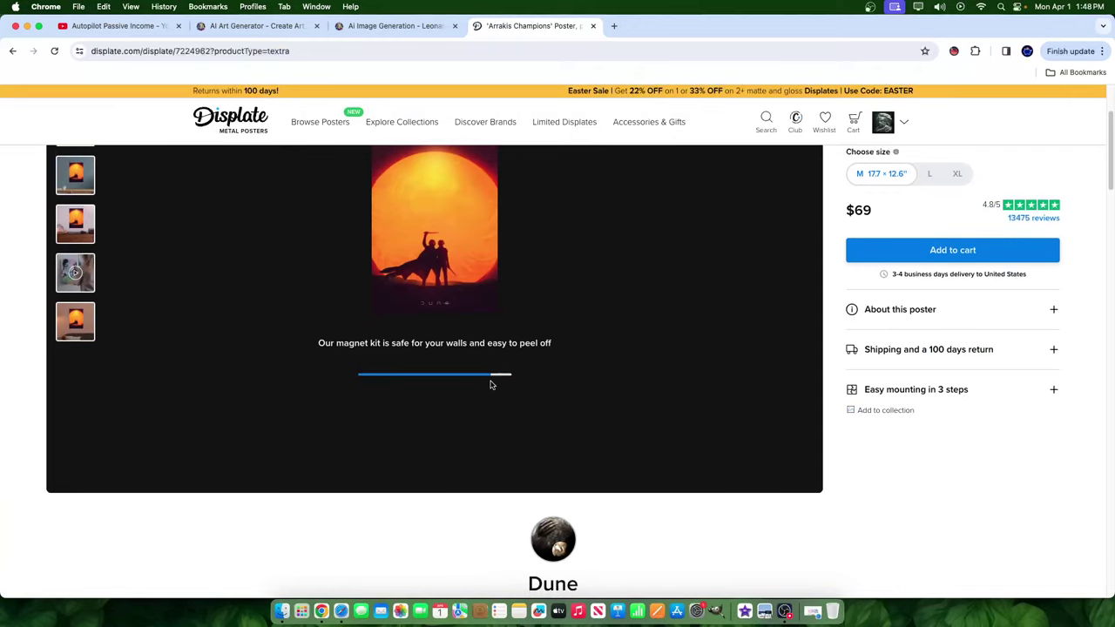
pyautogui.scroll(2, 491, 386)
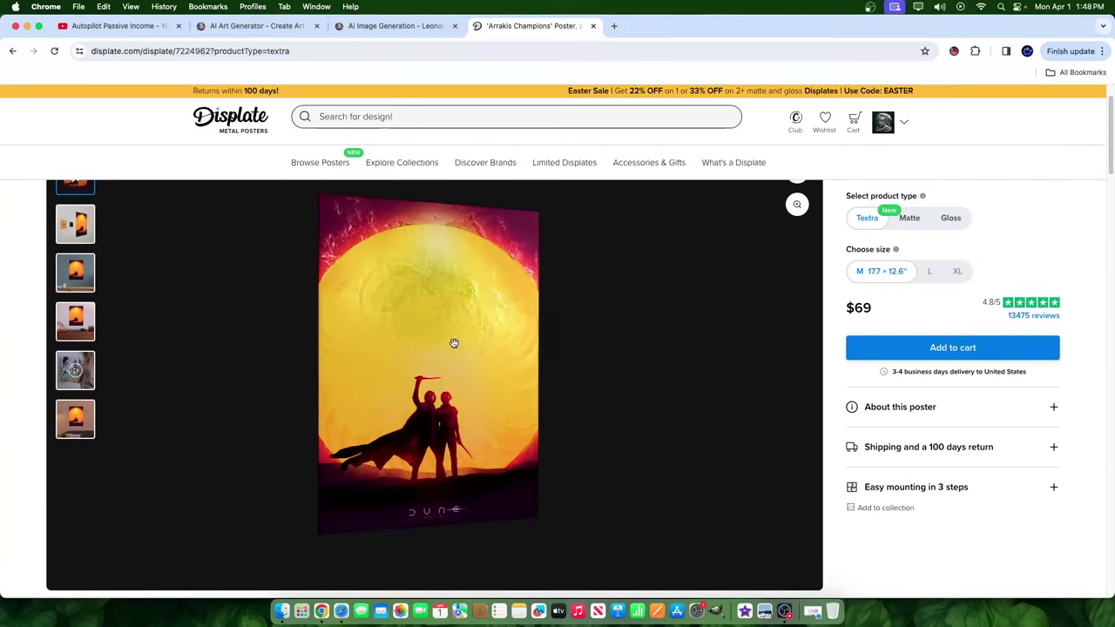
pyautogui.moveTo(470, 321); pyautogui.dragTo(518, 327)
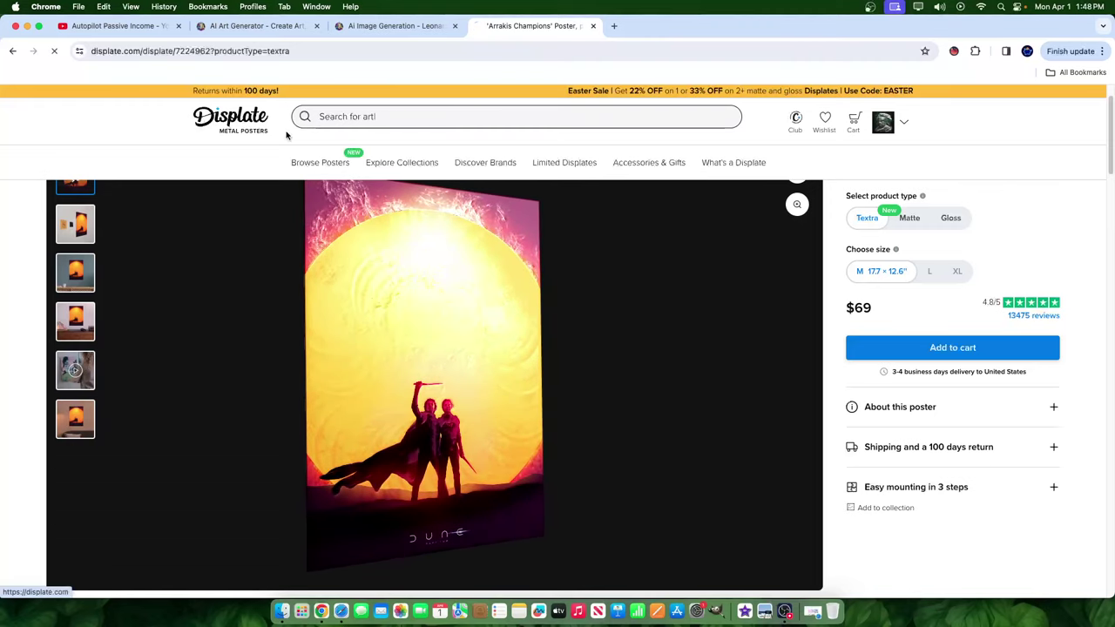
pyautogui.click(253, 126)
pyautogui.scroll(-5, 451, 463)
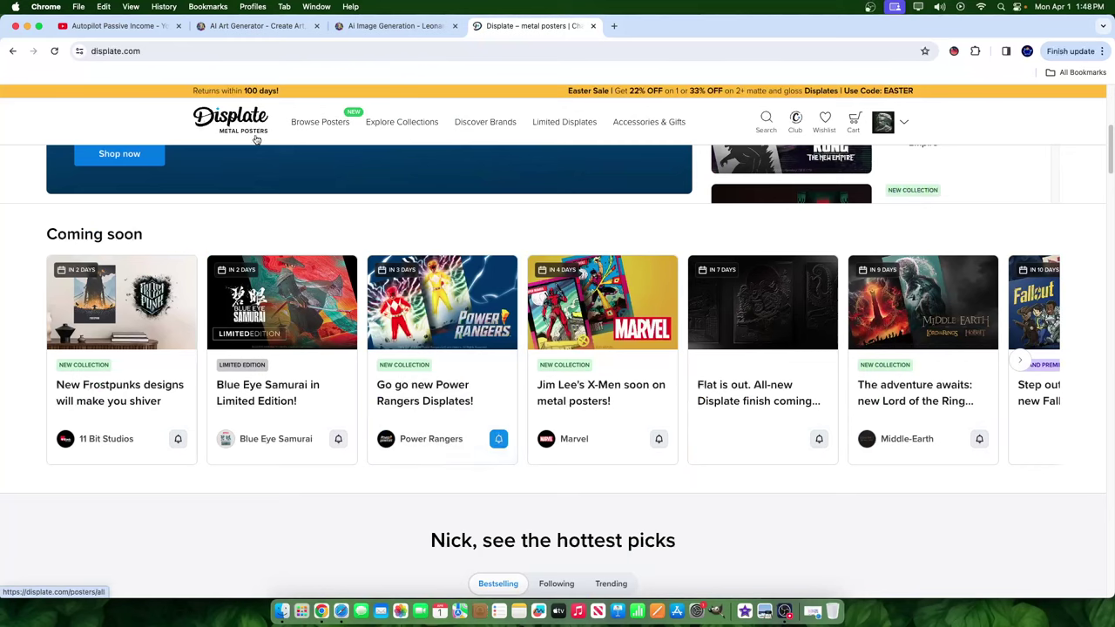
# - Switch back to Leonardo.Ai and review the Spartan soldier superhero images again
pyautogui.click(343, 26)
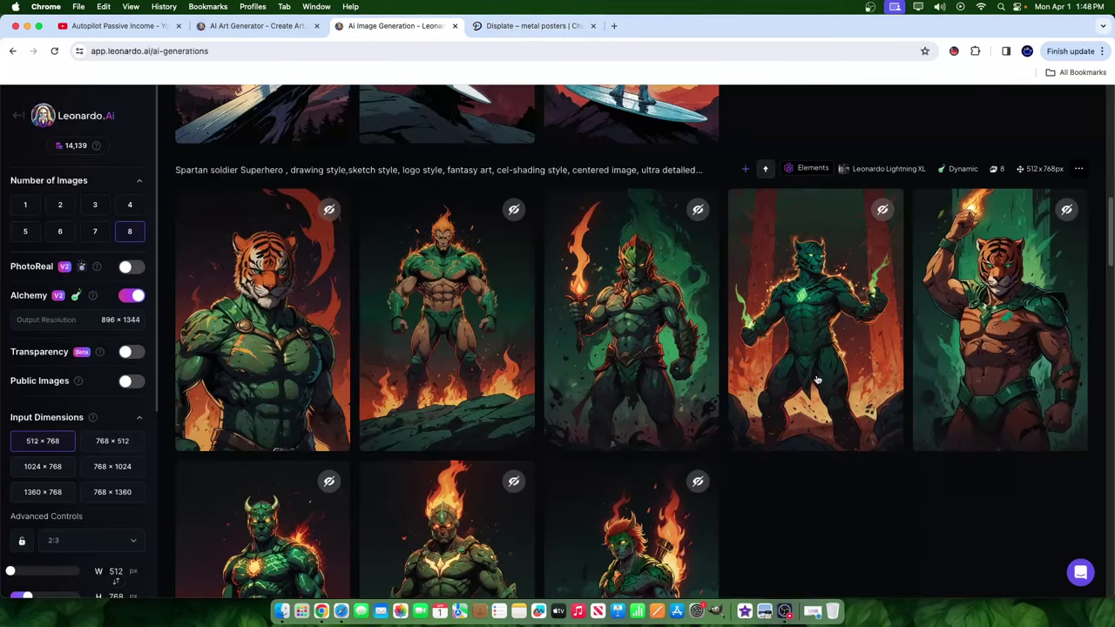
pyautogui.scroll(-1, 741, 454)
pyautogui.scroll(-2, 726, 470)
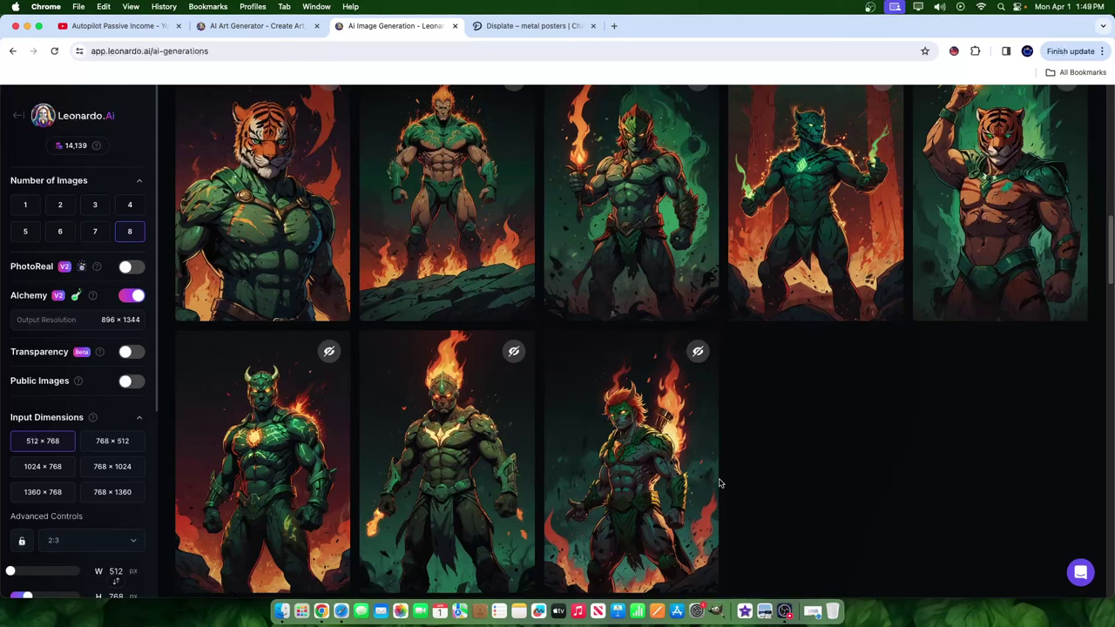
pyautogui.moveTo(712, 485)
pyautogui.moveTo(684, 467)
pyautogui.scroll(1, 734, 512)
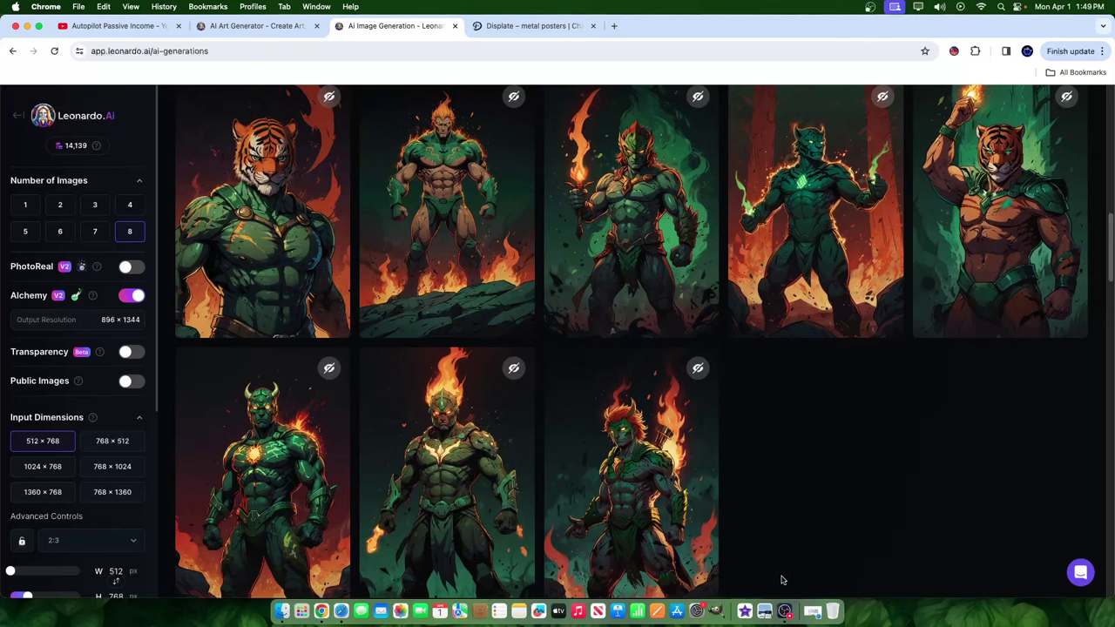
pyautogui.click(791, 613)
pyautogui.click(878, 531)
# - View the flaming-headed warrior and the fire-sword warrior images enlarged, one after the other
pyautogui.click(482, 438)
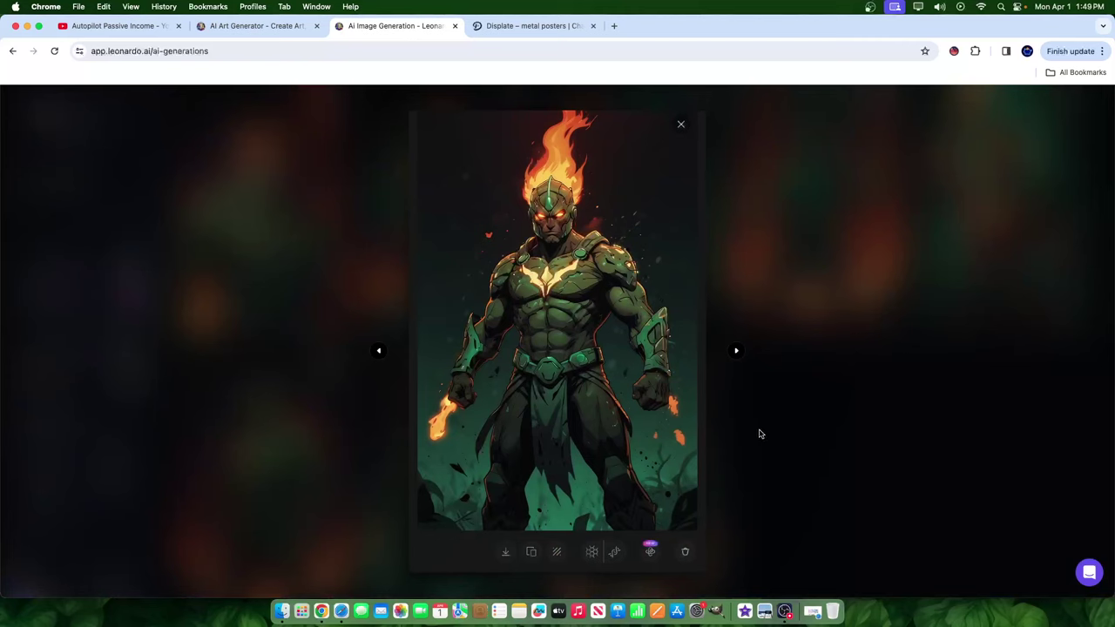
pyautogui.click(838, 440)
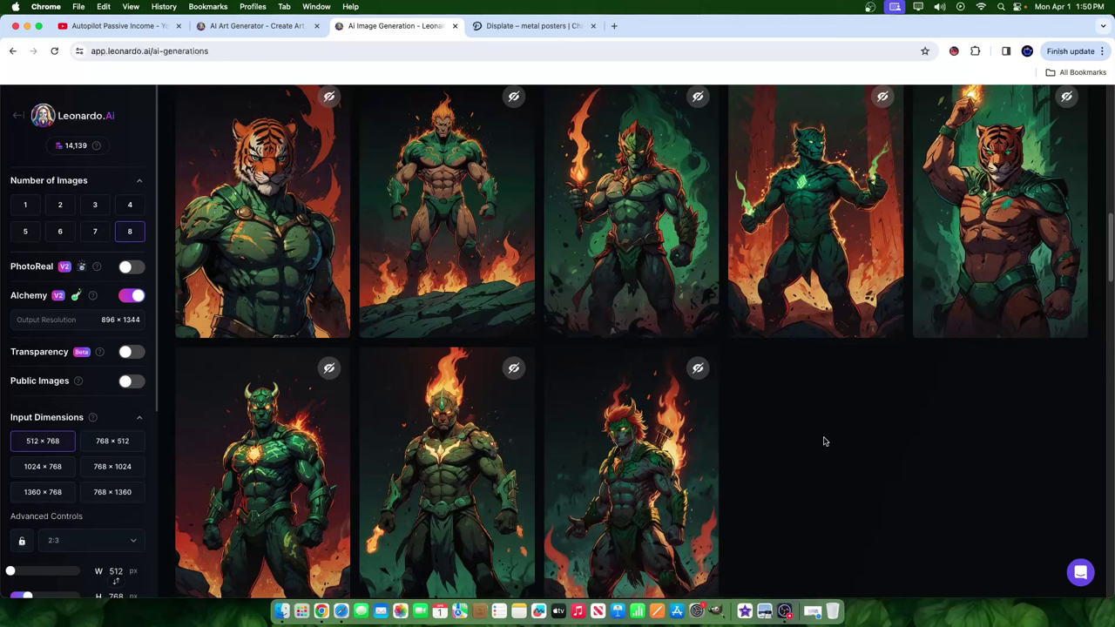
pyautogui.click(647, 251)
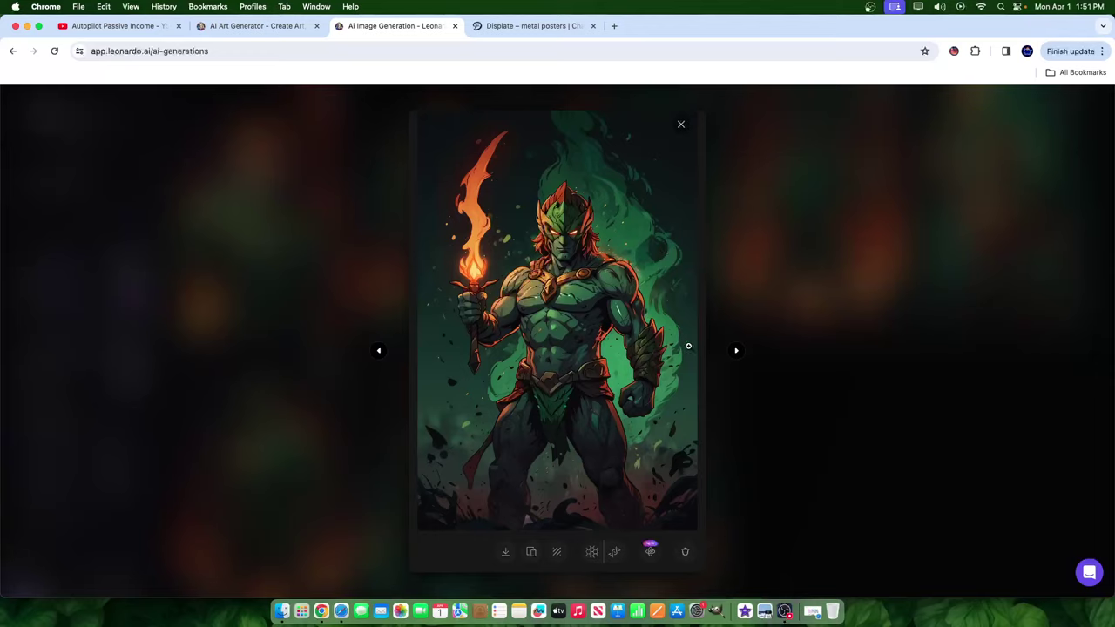
# - Open redbubble.com in a new Incognito window and look through the home page's product range
pyautogui.click(1101, 50)
pyautogui.click(961, 132)
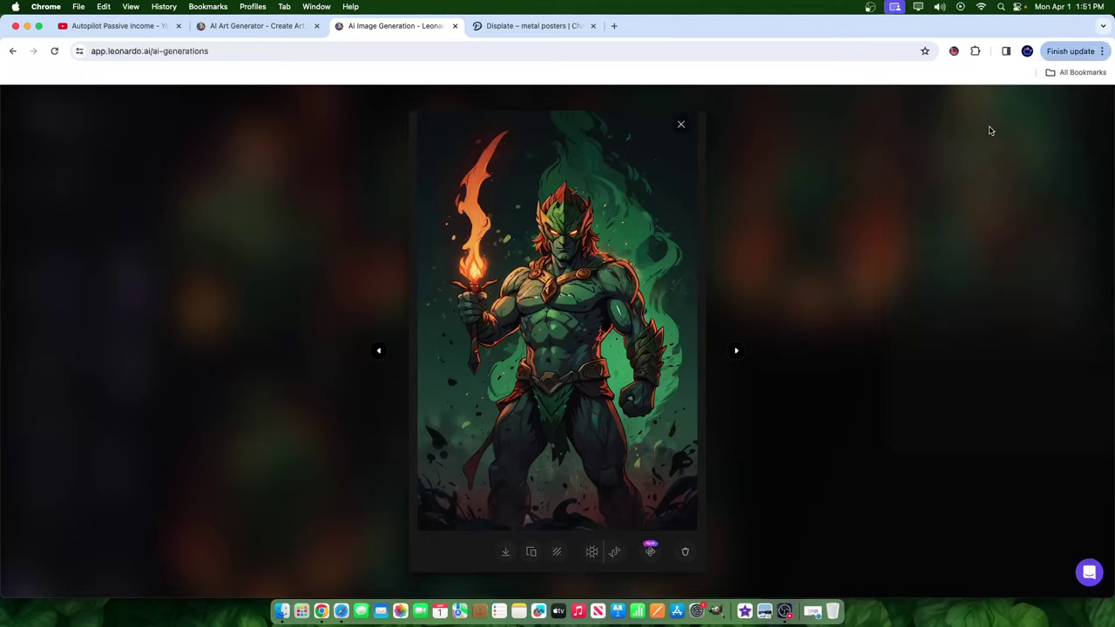
pyautogui.write('redbubble.com')
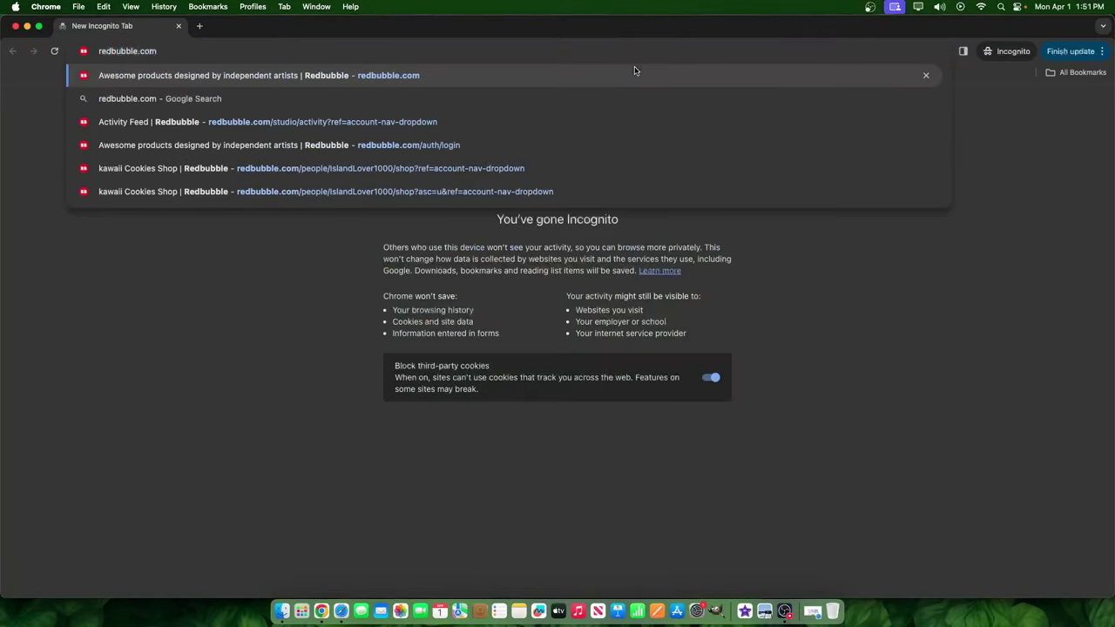
pyautogui.press('Return')
pyautogui.scroll(-3, 580, 339)
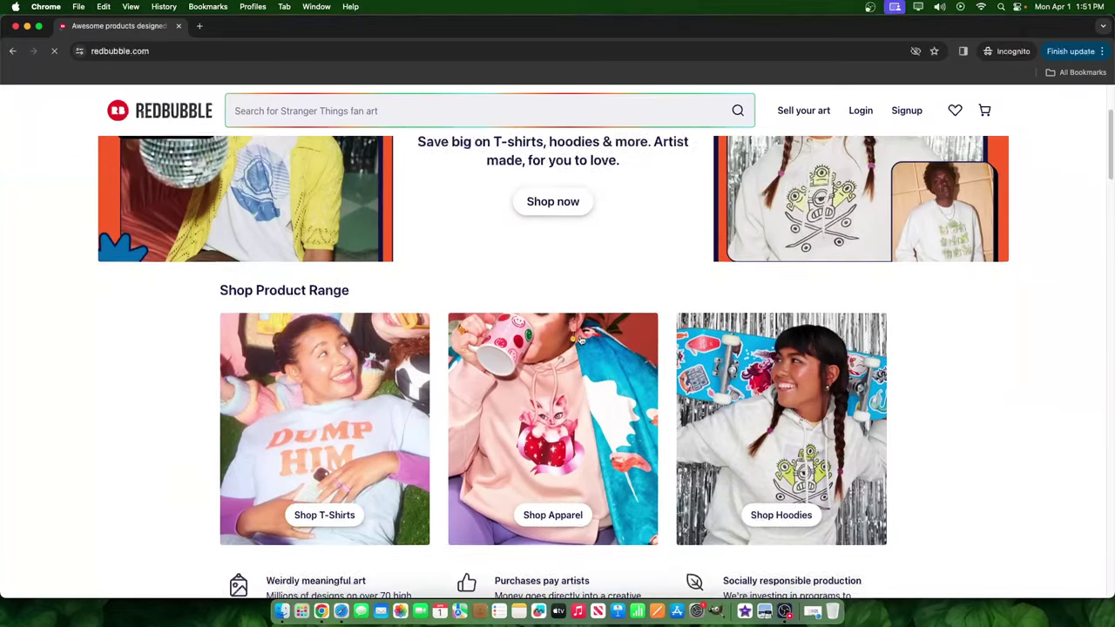
pyautogui.scroll(-10, 581, 340)
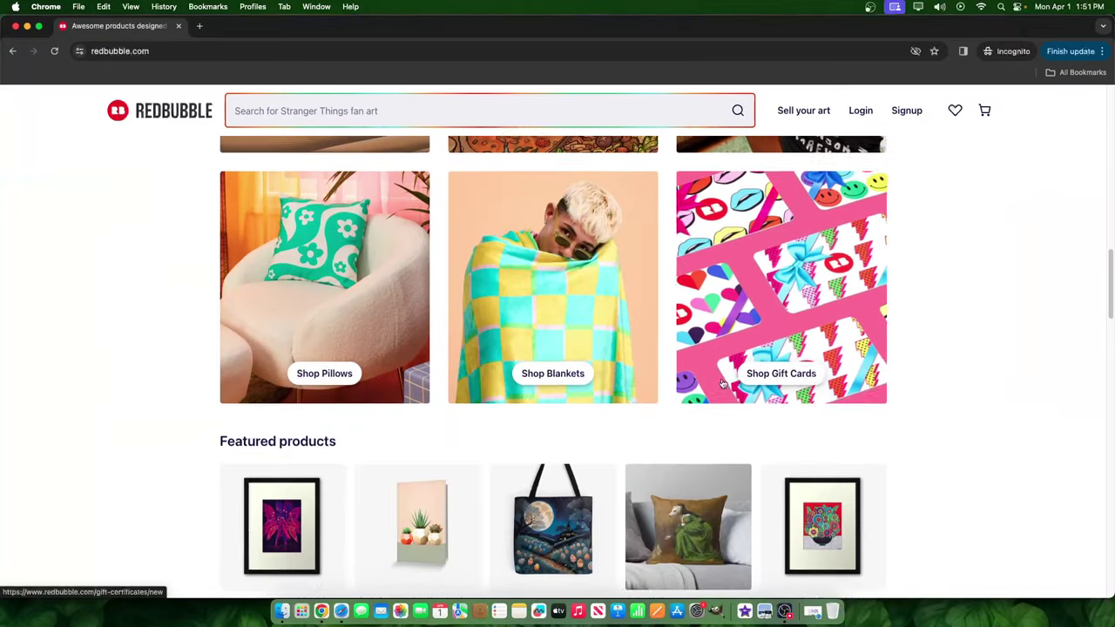
# - Look through the featured products and the designs picked for you on the Redbubble home page
pyautogui.scroll(-1, 685, 384)
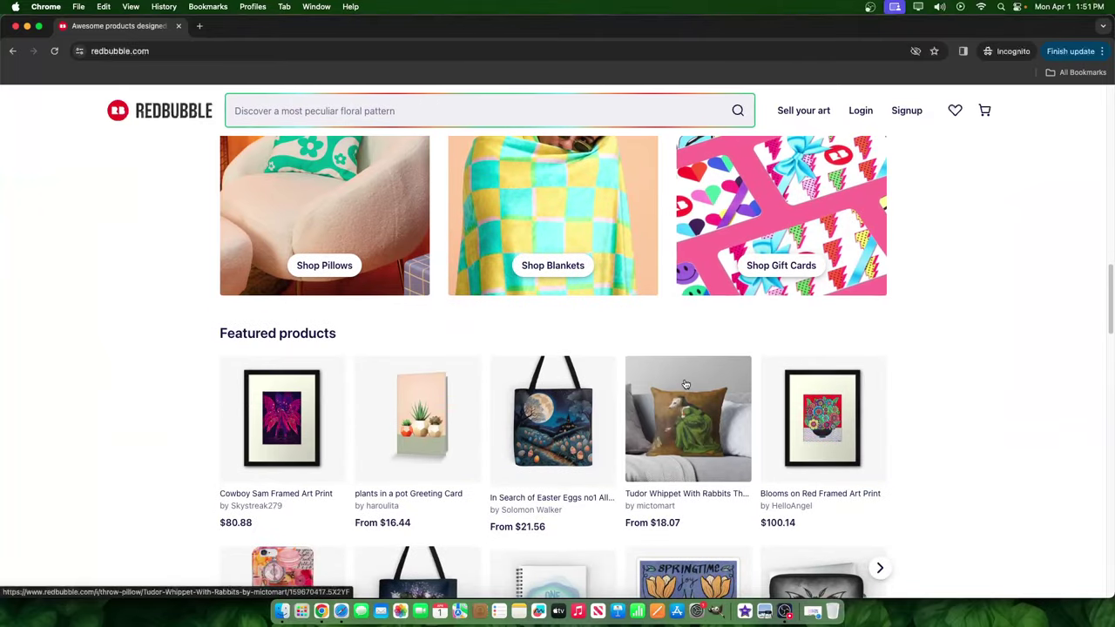
pyautogui.click(667, 269)
pyautogui.scroll(-1, 576, 375)
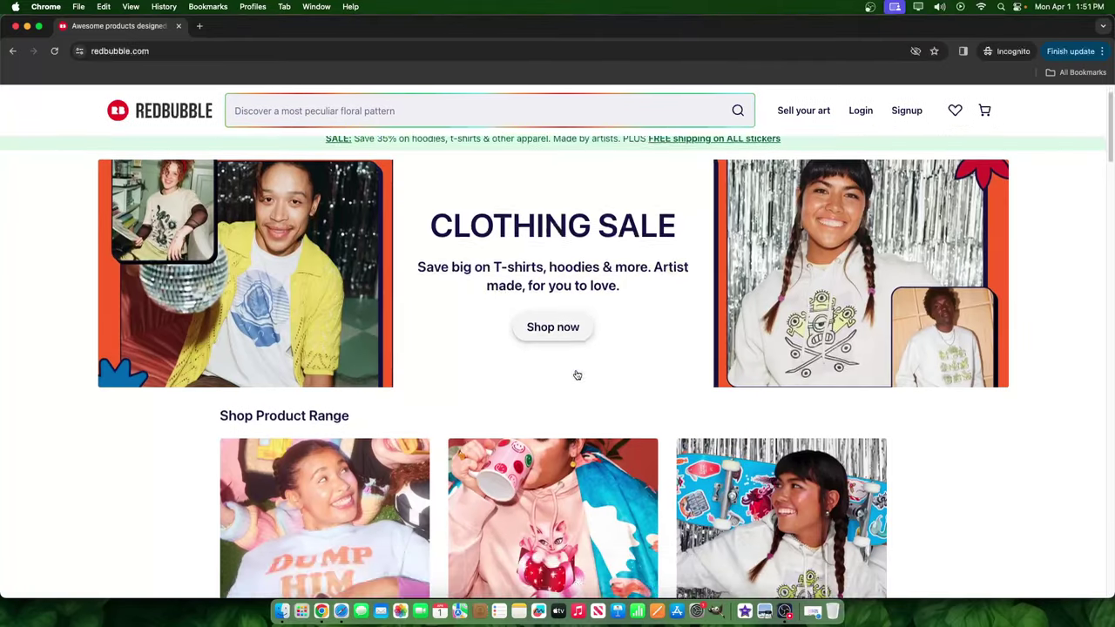
pyautogui.scroll(-10, 577, 374)
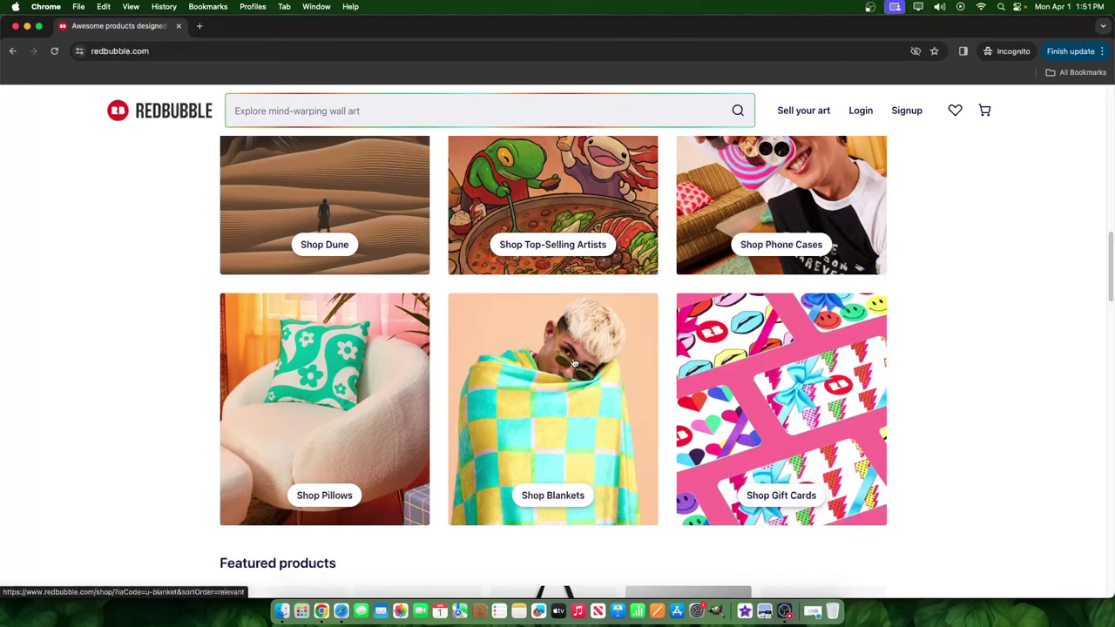
pyautogui.scroll(-15, 574, 348)
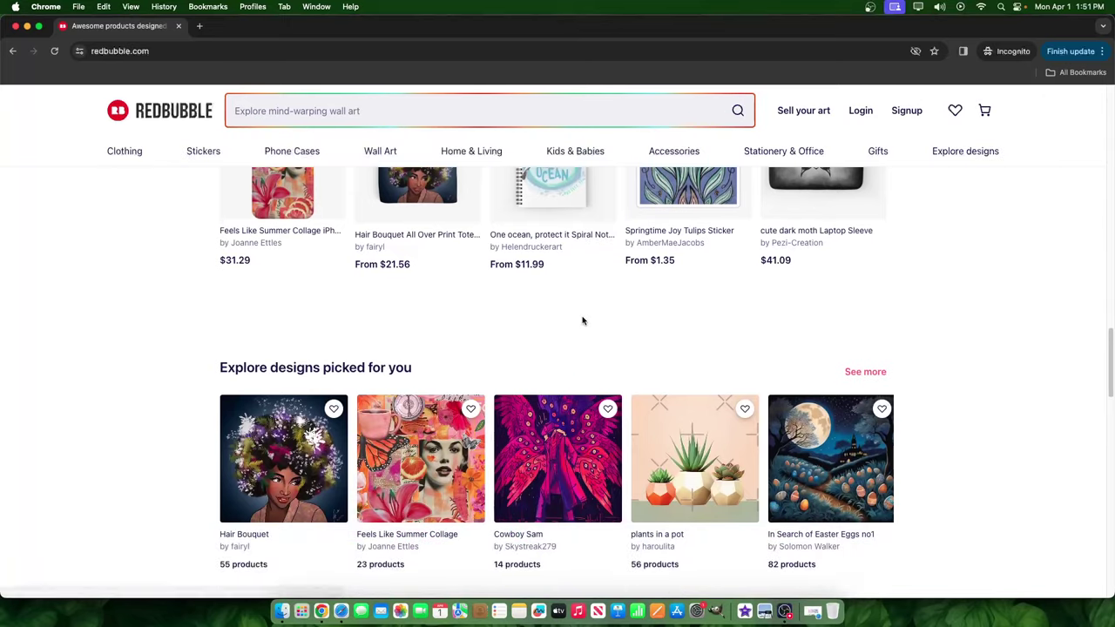
pyautogui.scroll(7, 582, 321)
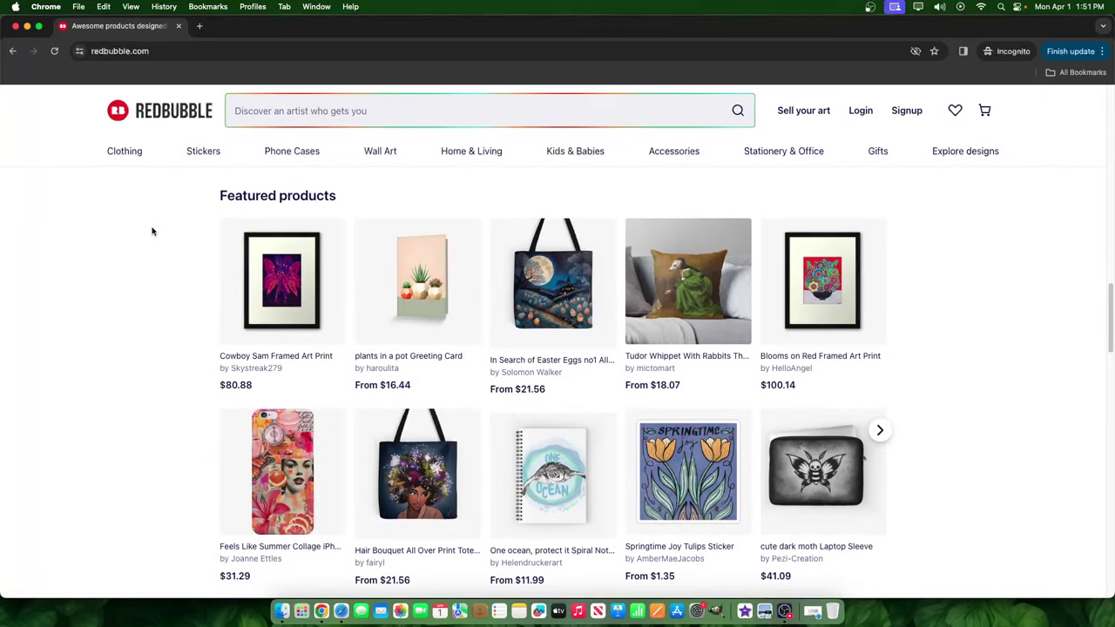
# - Close the Redbubble tab and review the Spartan soldier superhero images in Leonardo.Ai
pyautogui.click(177, 26)
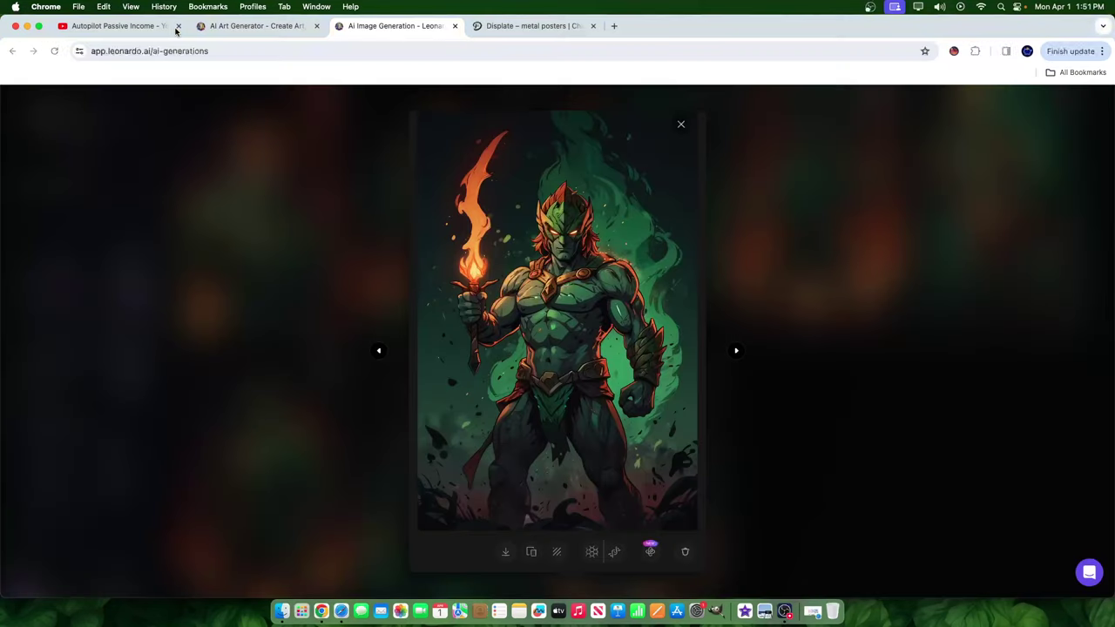
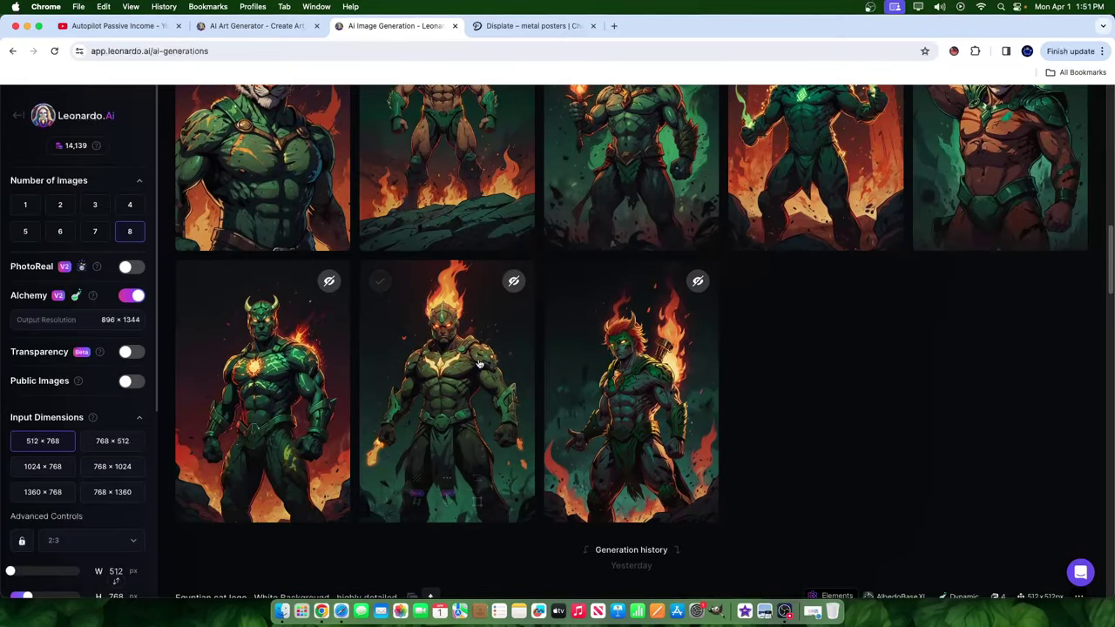
pyautogui.scroll(3, 836, 479)
pyautogui.scroll(-2, 805, 471)
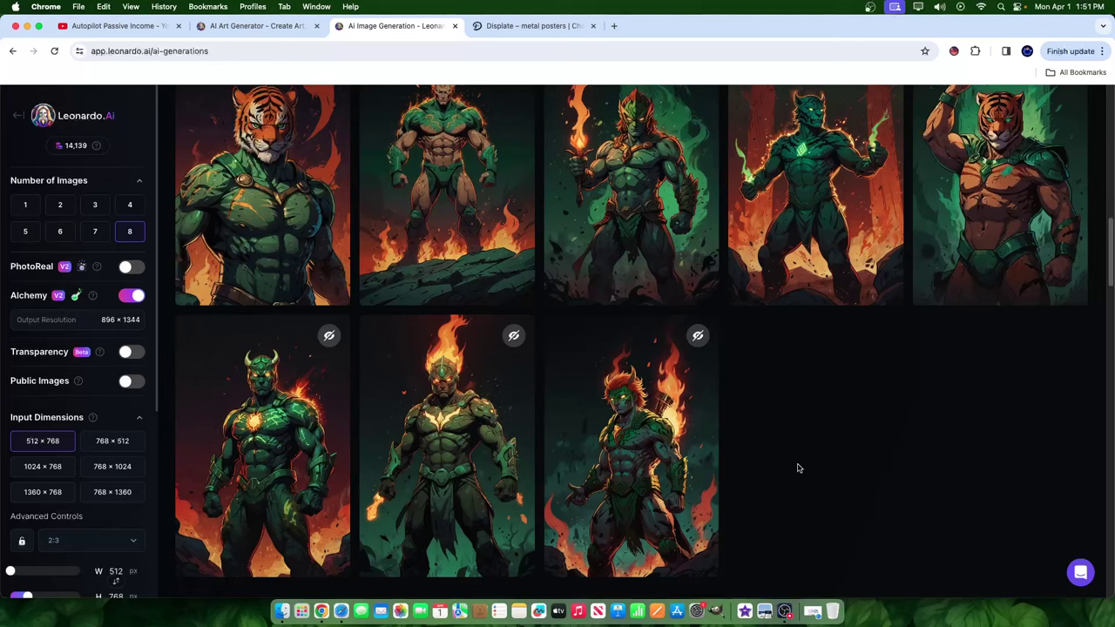
pyautogui.scroll(2, 659, 354)
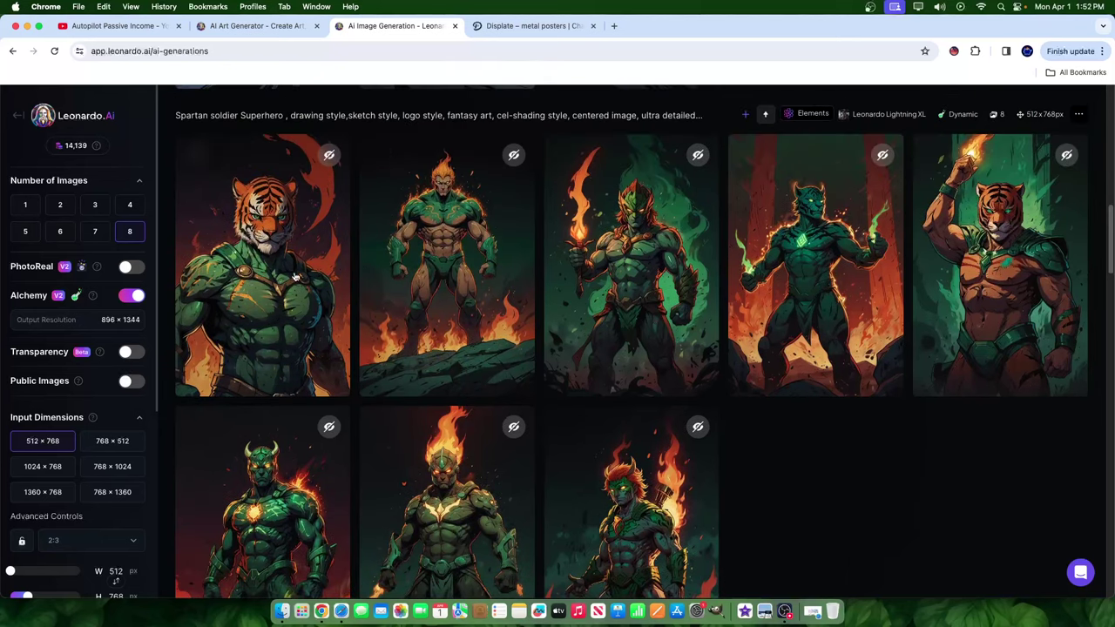
pyautogui.scroll(-5, 609, 348)
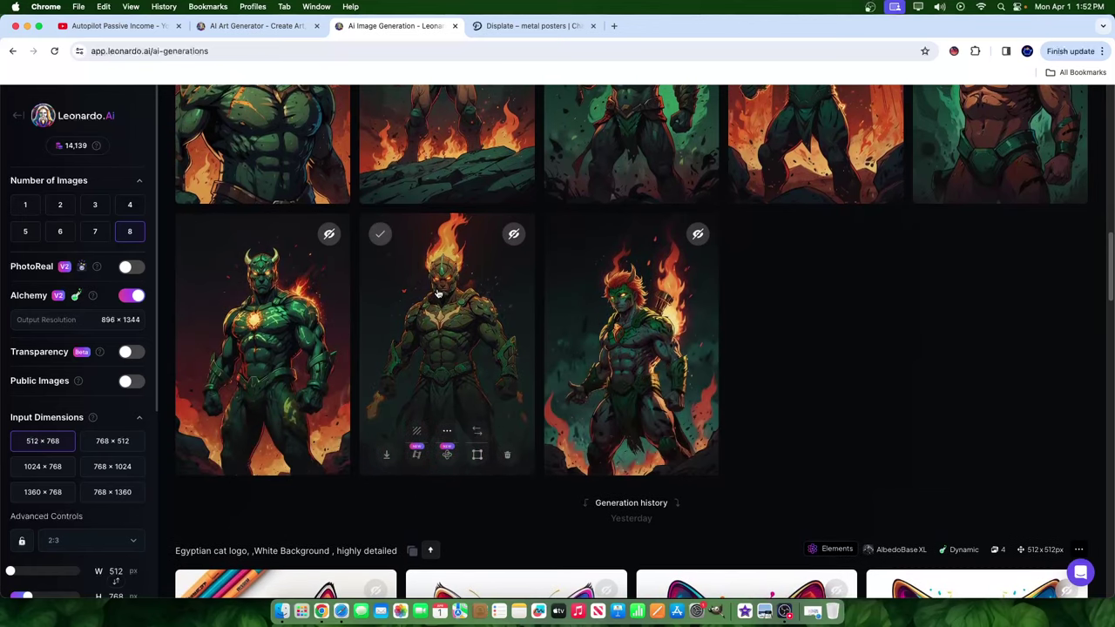
pyautogui.scroll(1, 592, 366)
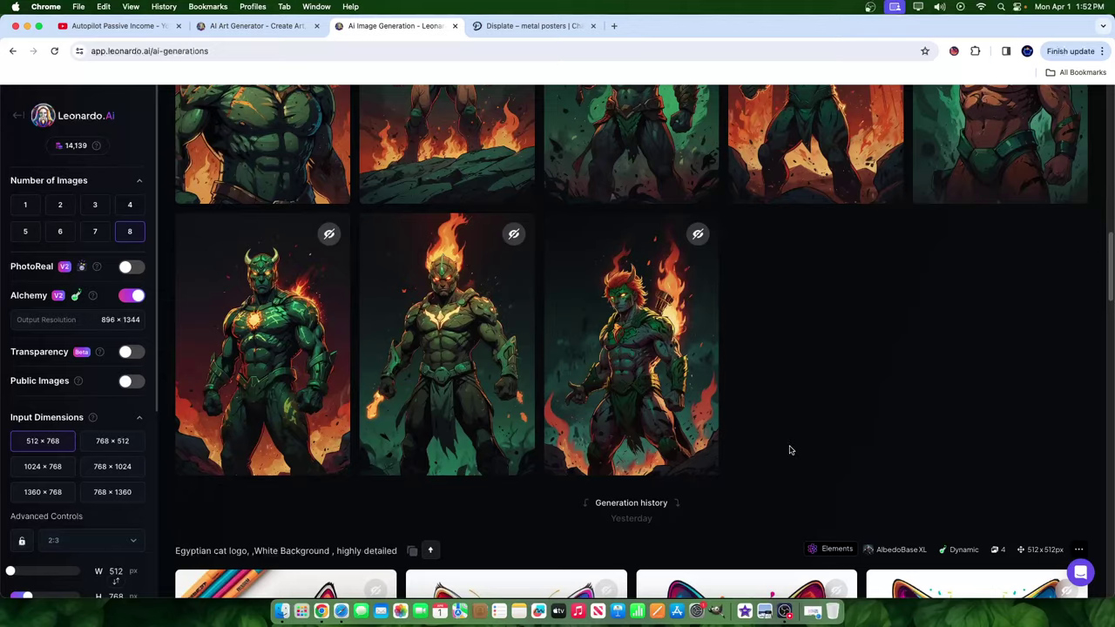
# - View the flame-haired hero, fire-sword warrior, green-flame panther figure and flaming-headed warrior enlarged, one after the other
pyautogui.scroll(5, 790, 450)
pyautogui.click(472, 265)
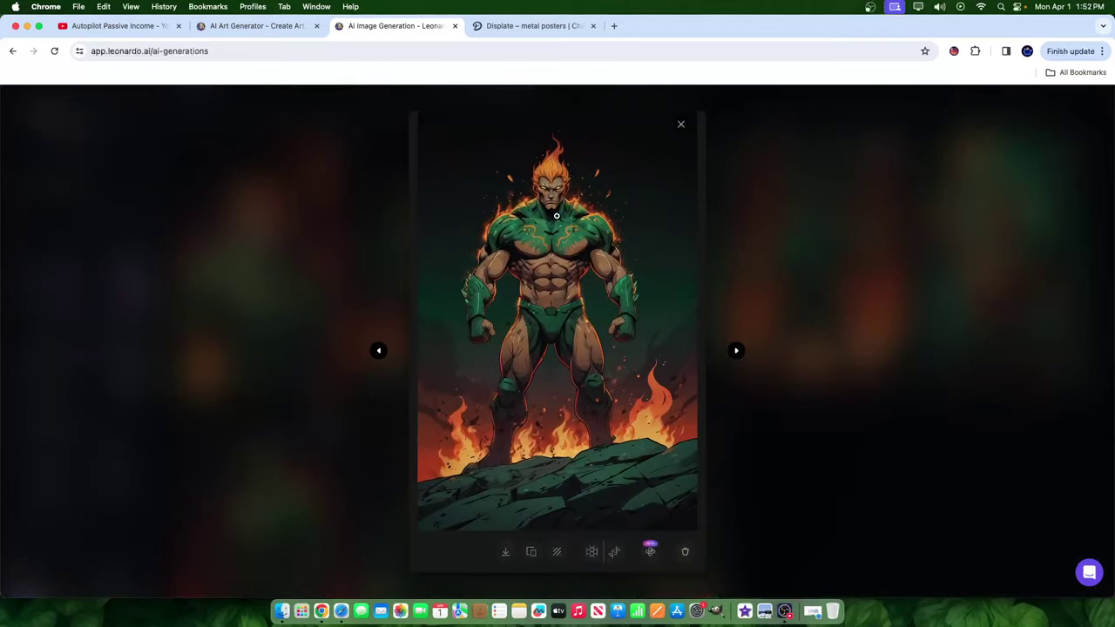
pyautogui.click(807, 305)
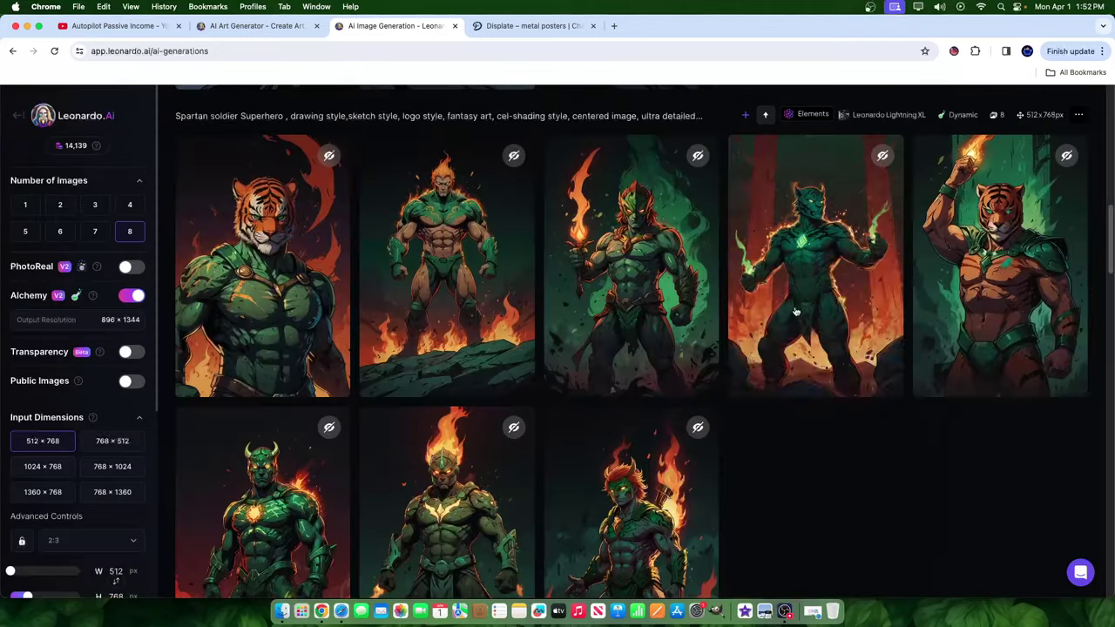
pyautogui.click(549, 274)
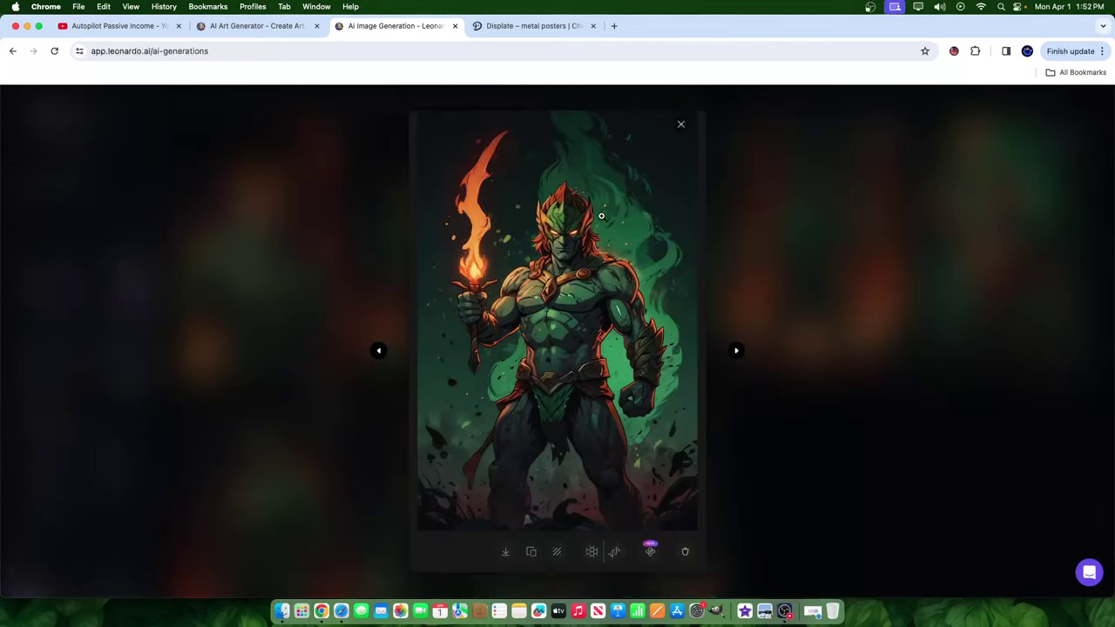
pyautogui.click(902, 282)
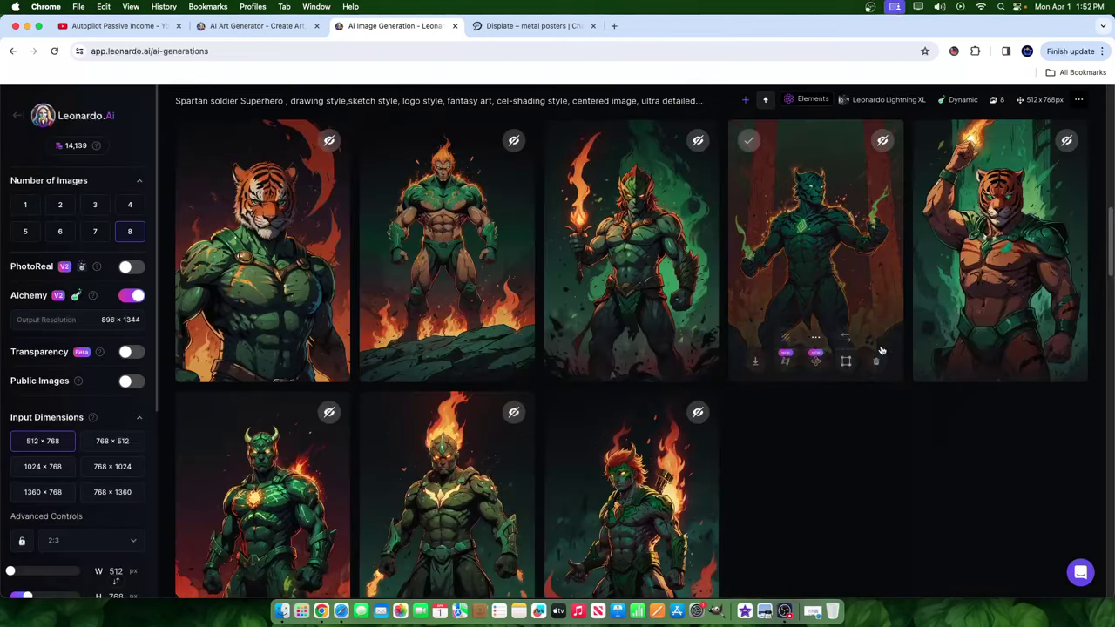
pyautogui.click(810, 261)
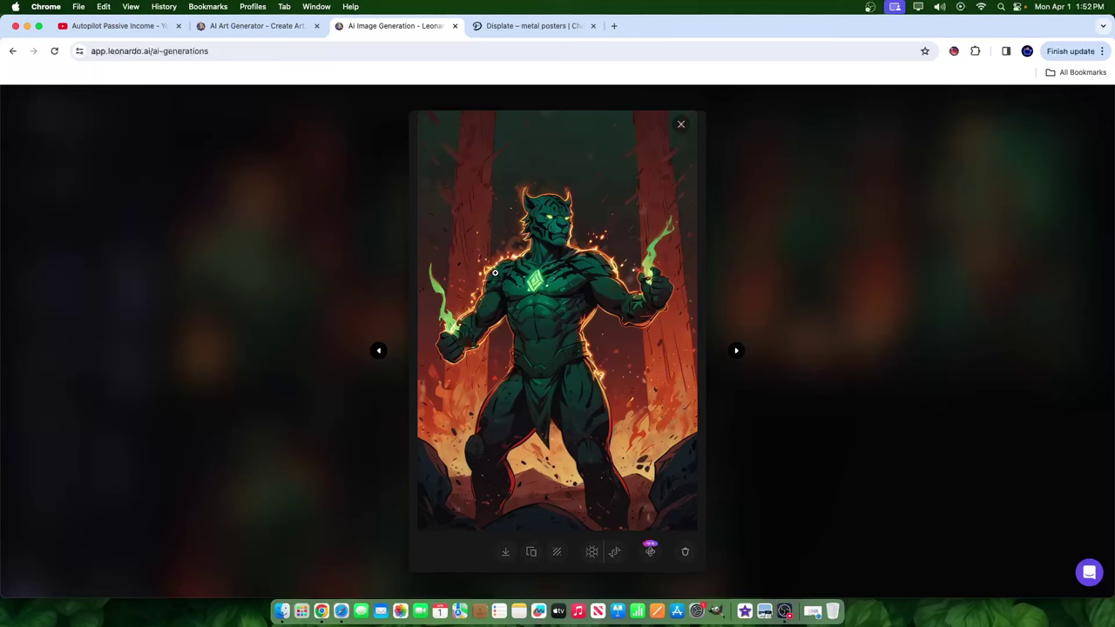
pyautogui.click(914, 283)
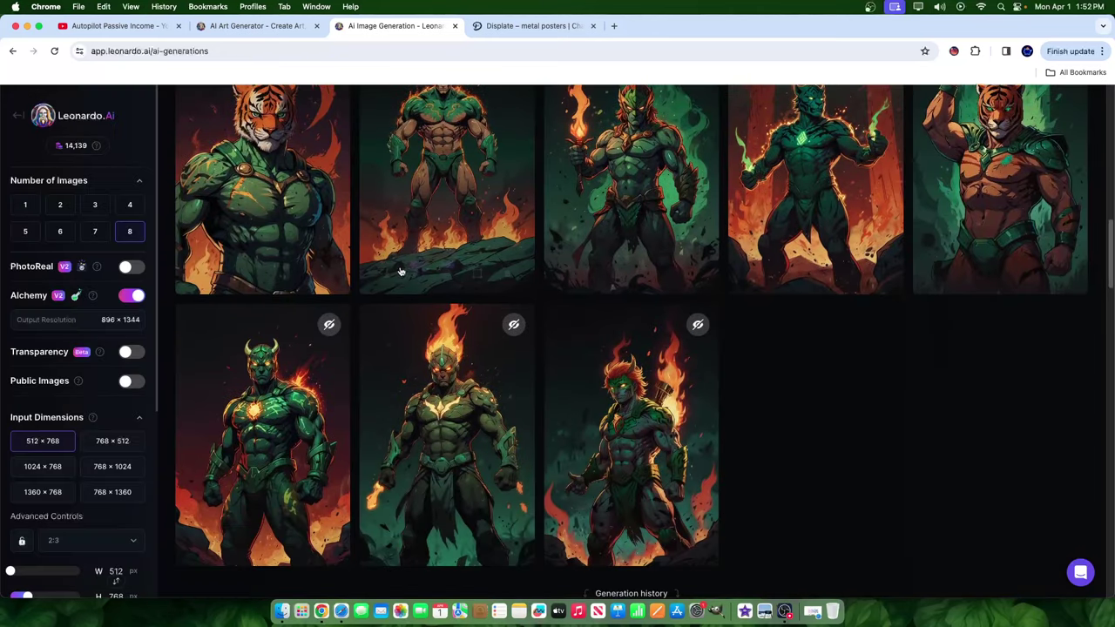
pyautogui.click(474, 418)
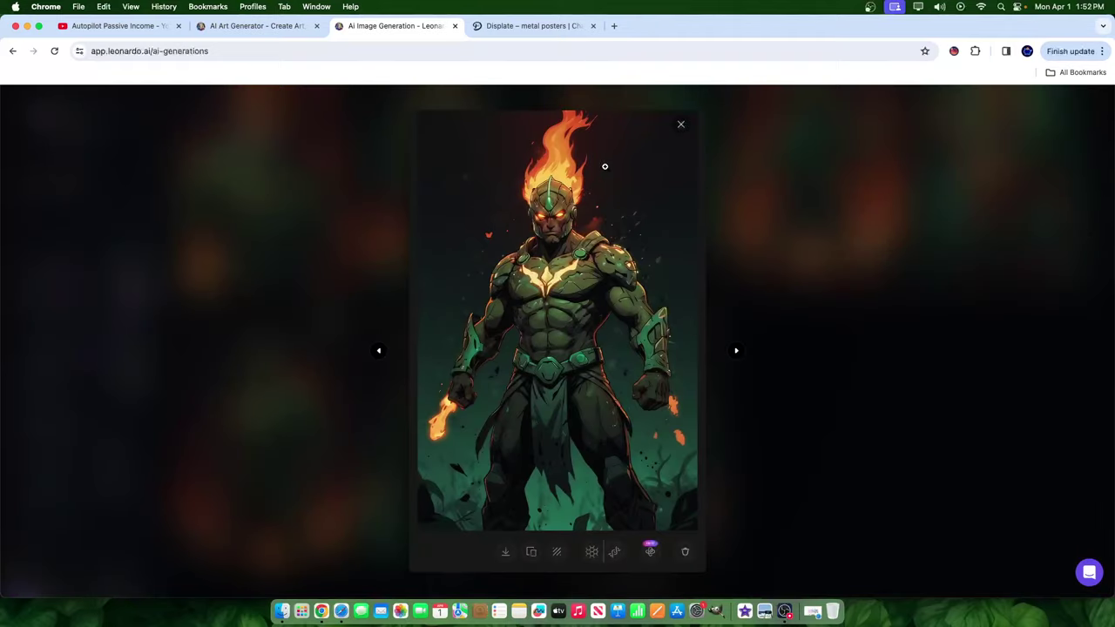
pyautogui.click(788, 291)
# - Expand the full Spartan soldier Superhero prompt and read through it, highlighting style phrases such as "drawing style"
pyautogui.scroll(5, 590, 355)
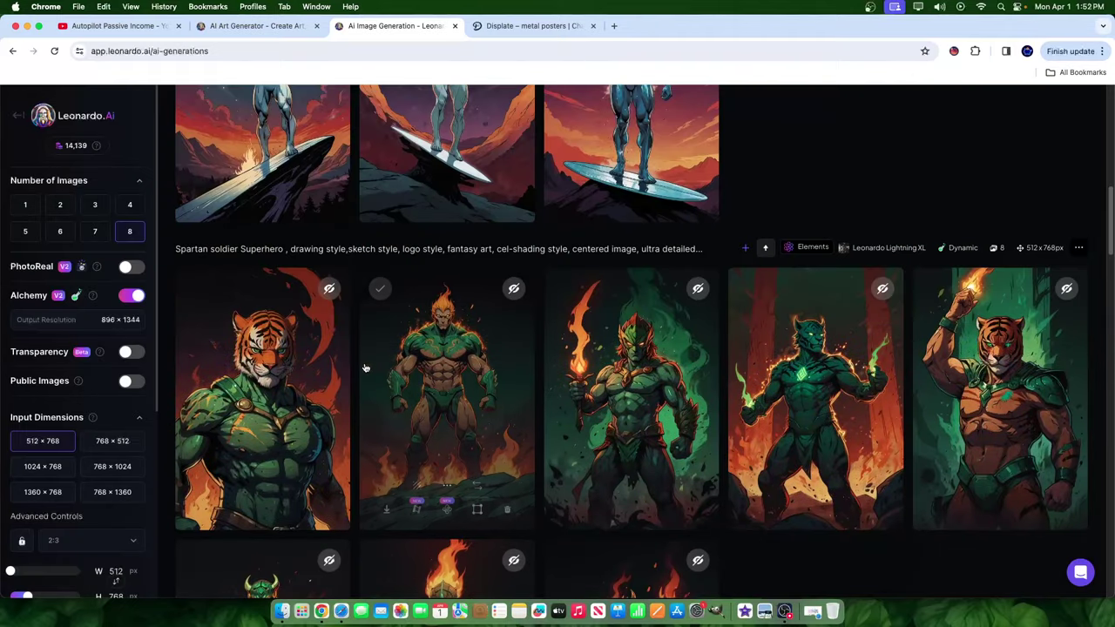
pyautogui.click(742, 251)
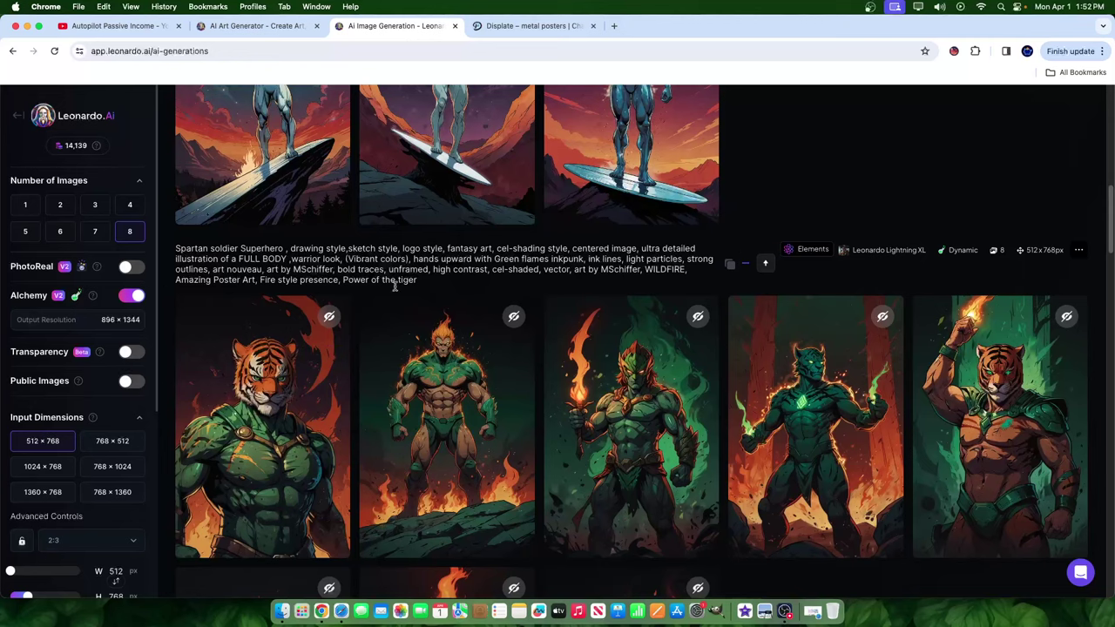
pyautogui.scroll(-2, 421, 287)
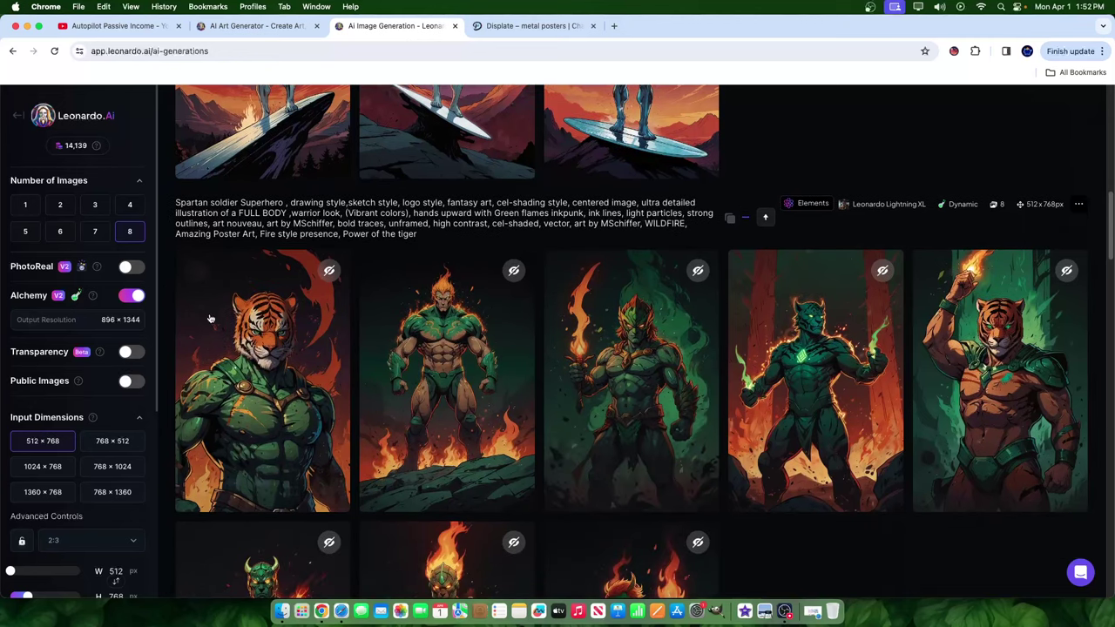
pyautogui.moveTo(399, 308)
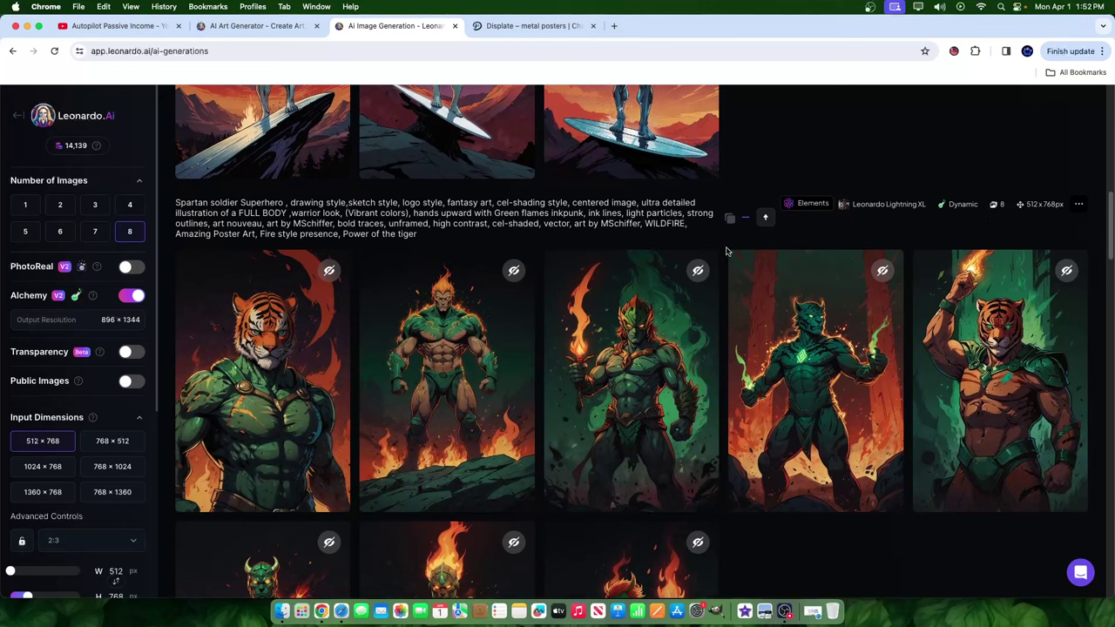
pyautogui.moveTo(648, 257)
pyautogui.moveTo(290, 202); pyautogui.dragTo(346, 202)
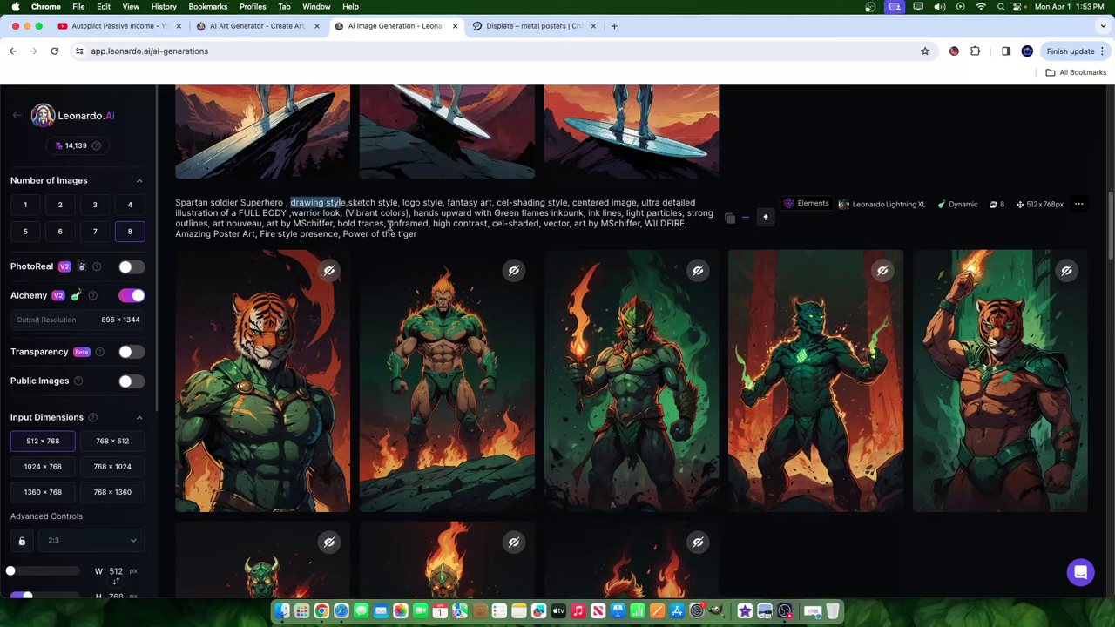
pyautogui.moveTo(389, 225); pyautogui.dragTo(470, 224)
pyautogui.click(452, 225)
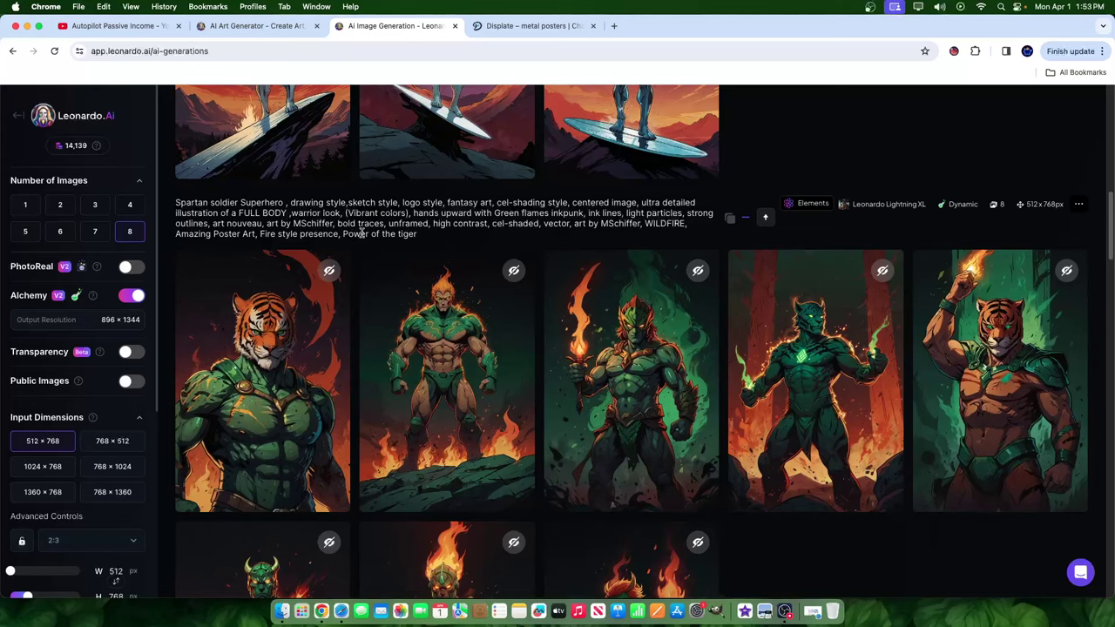
# - Compare the Spartan soldier images with the wording of their expanded prompt
pyautogui.scroll(-2, 622, 418)
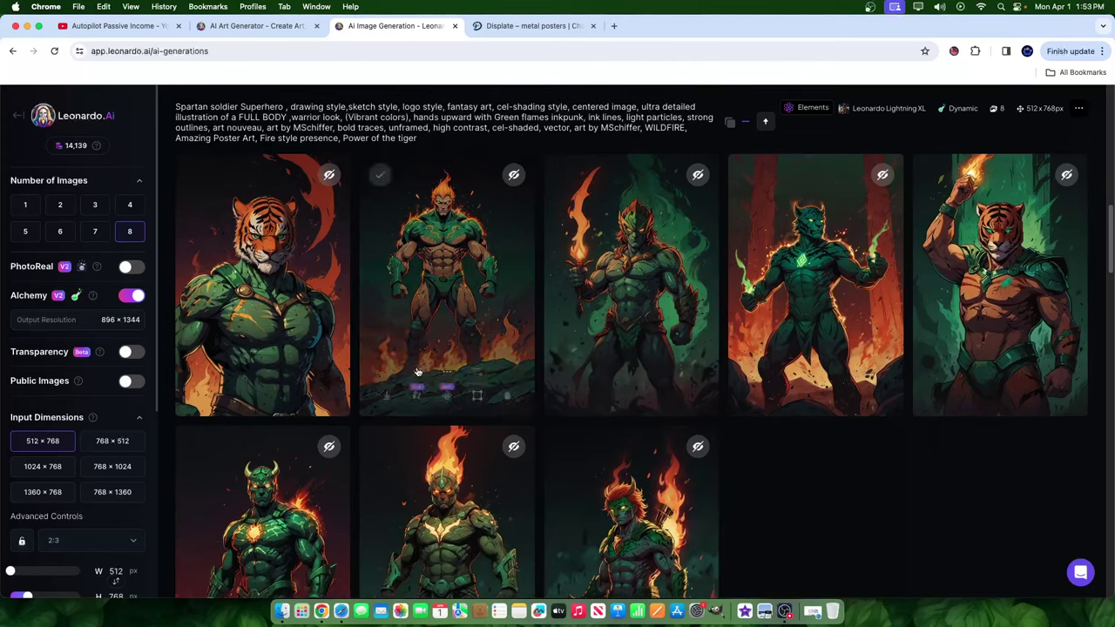
pyautogui.scroll(4, 512, 305)
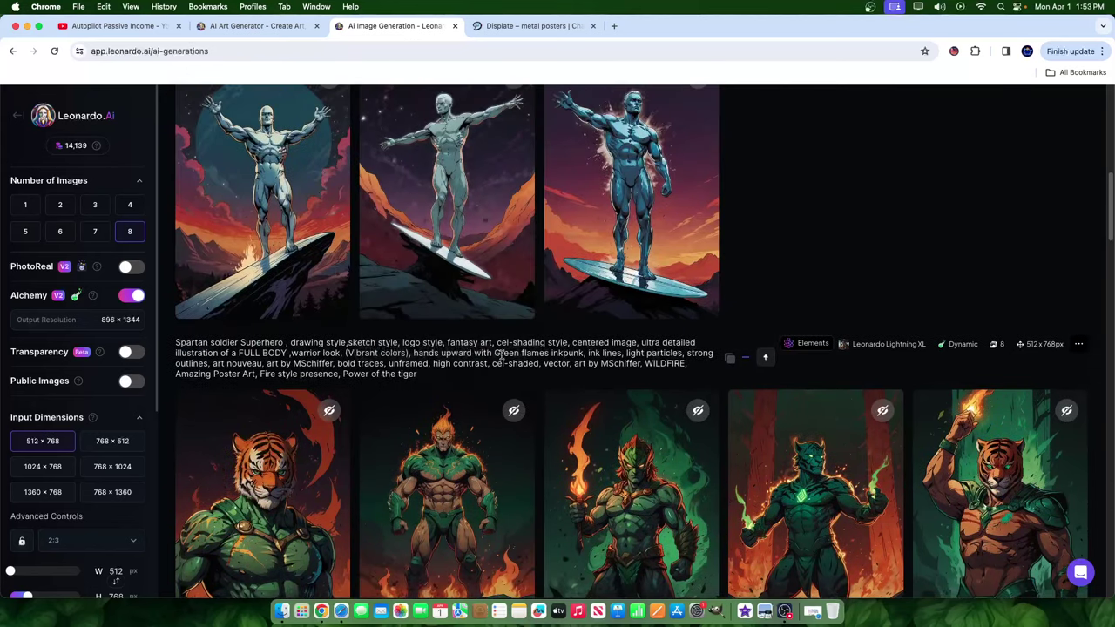
pyautogui.scroll(-4, 584, 376)
pyautogui.scroll(2, 722, 340)
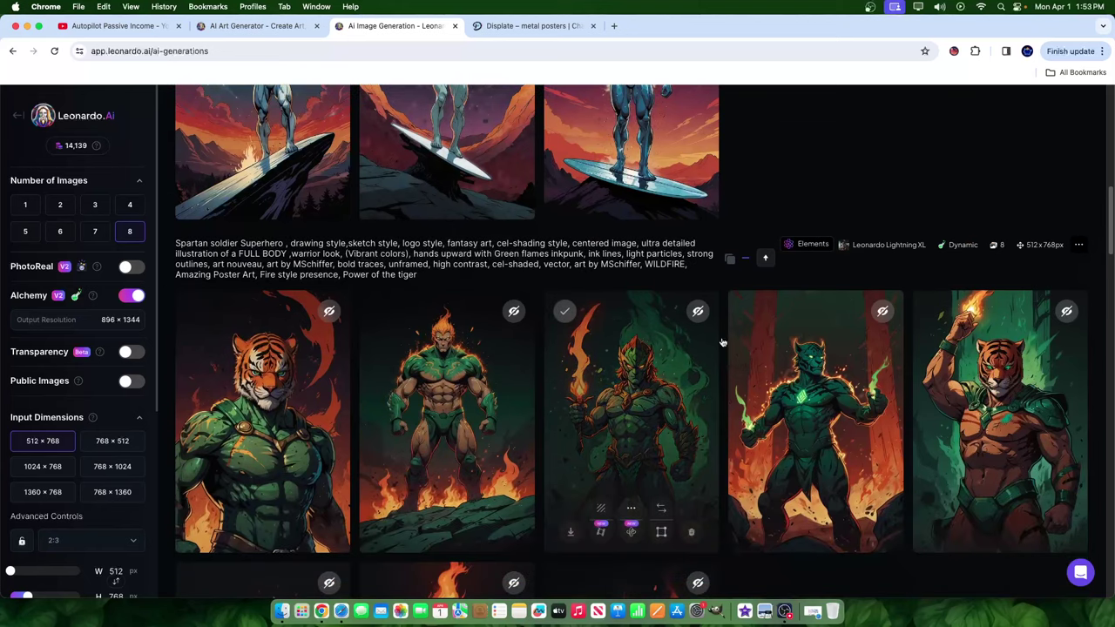
pyautogui.scroll(-2, 493, 184)
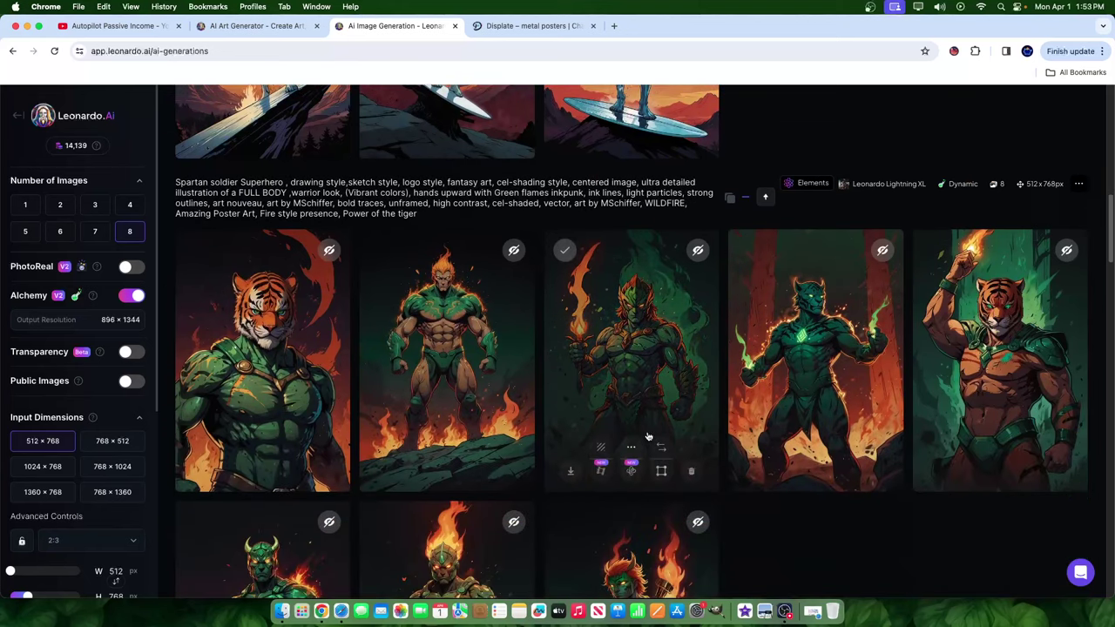
# - Examine the Silver Surfer Superhero prompt, its model and element settings, and the images generated from it
pyautogui.scroll(5, 539, 419)
pyautogui.scroll(8, 966, 450)
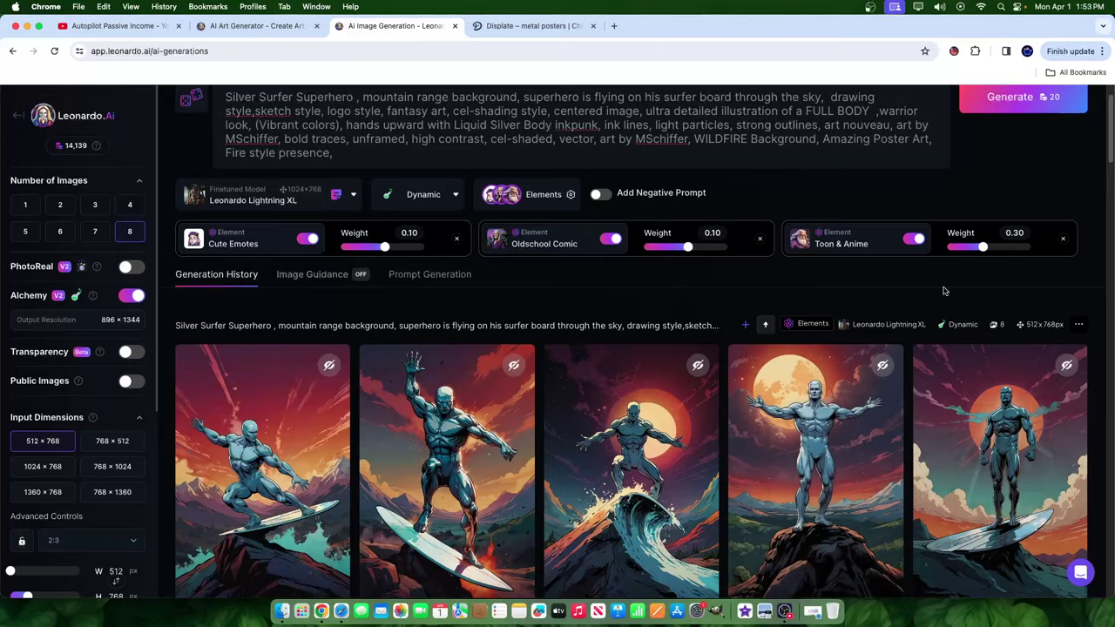
pyautogui.scroll(-7, 941, 288)
pyautogui.scroll(1, 807, 497)
pyautogui.scroll(2, 807, 498)
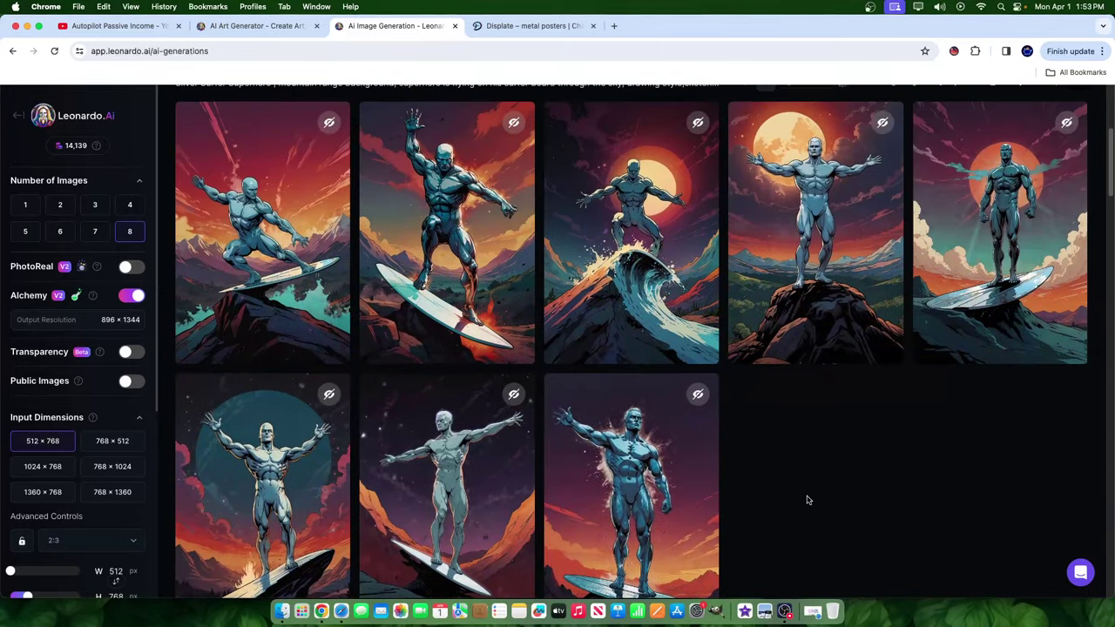
pyautogui.scroll(-4, 807, 499)
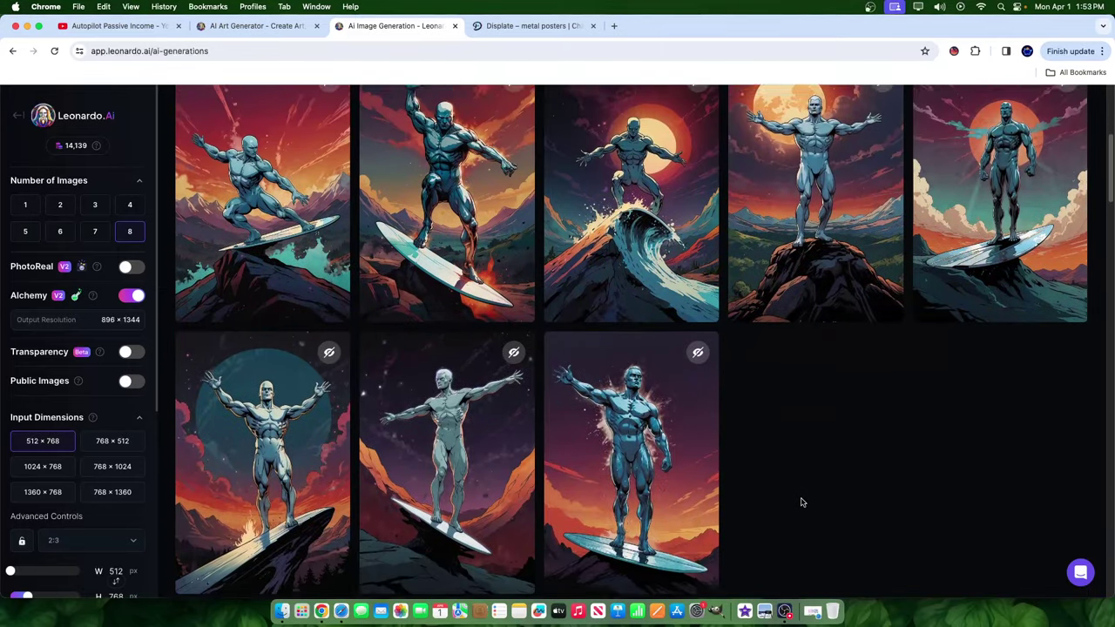
pyautogui.scroll(6, 629, 475)
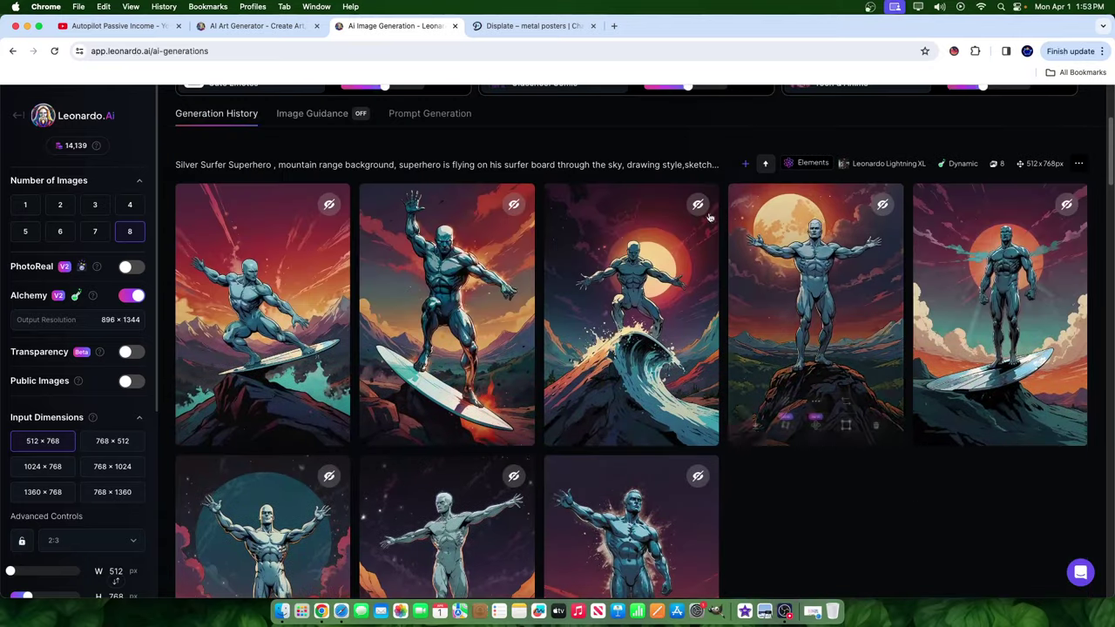
pyautogui.scroll(3, 418, 197)
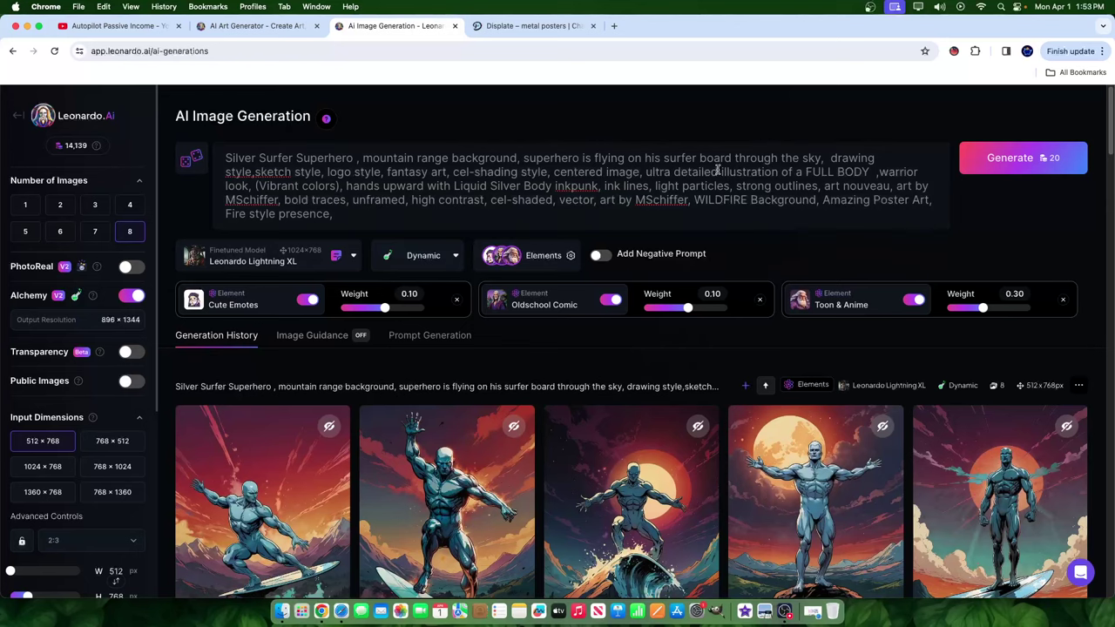
pyautogui.scroll(-3, 612, 348)
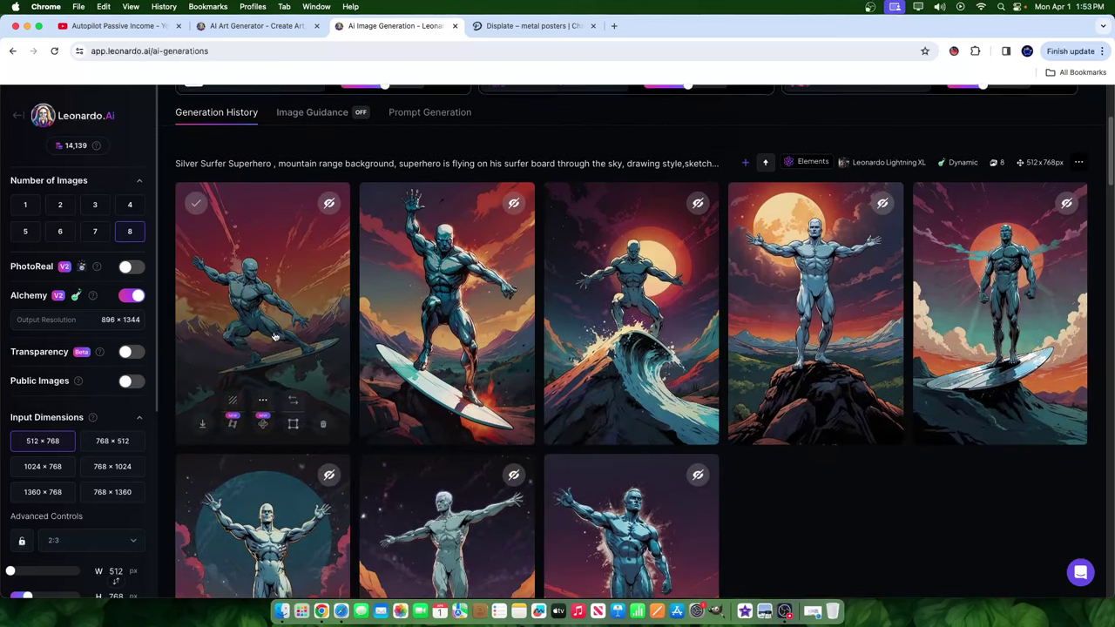
pyautogui.scroll(-5, 521, 421)
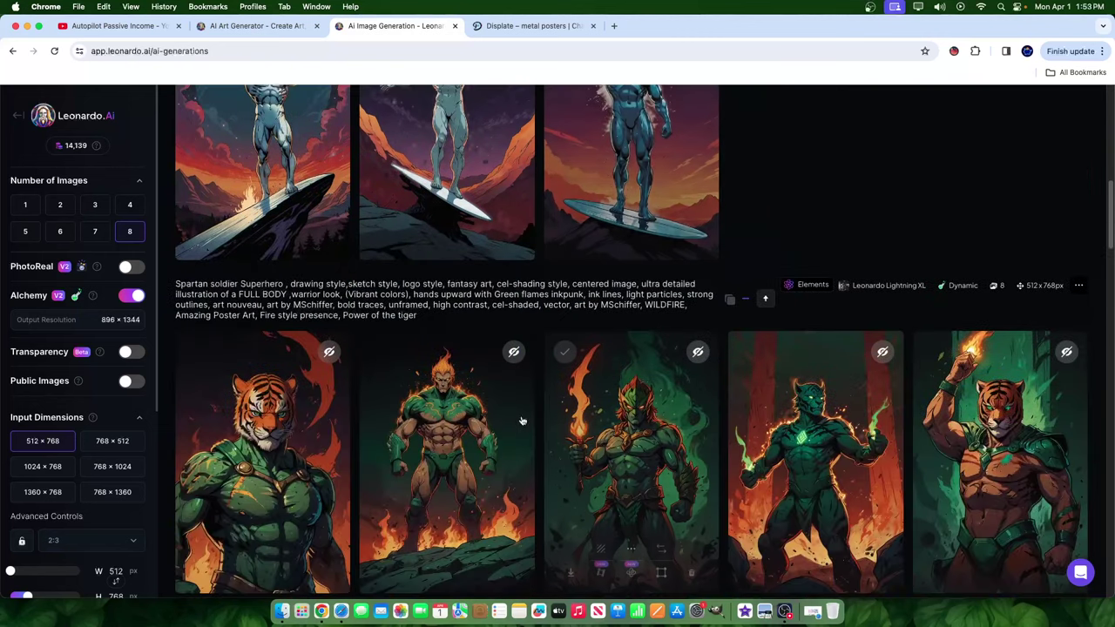
# - View the flaming-headed warrior from the Spartan soldier set enlarged
pyautogui.scroll(-3, 584, 383)
pyautogui.click(478, 343)
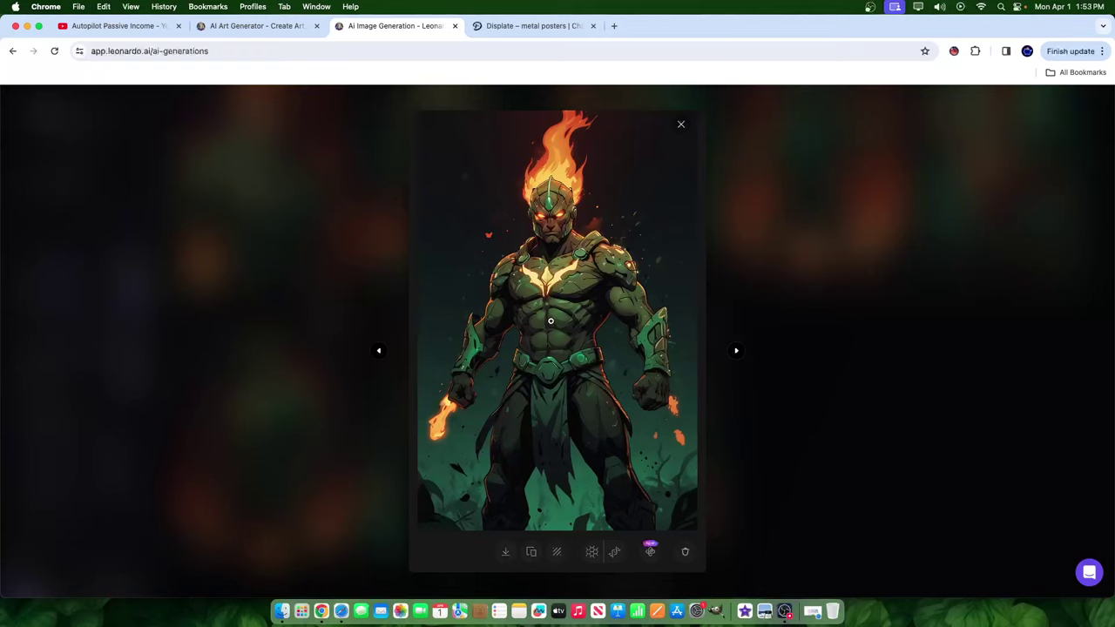
pyautogui.click(757, 297)
# - Look over the Silver Surfer images and the list of finetuned models available for the current prompt
pyautogui.scroll(10, 574, 357)
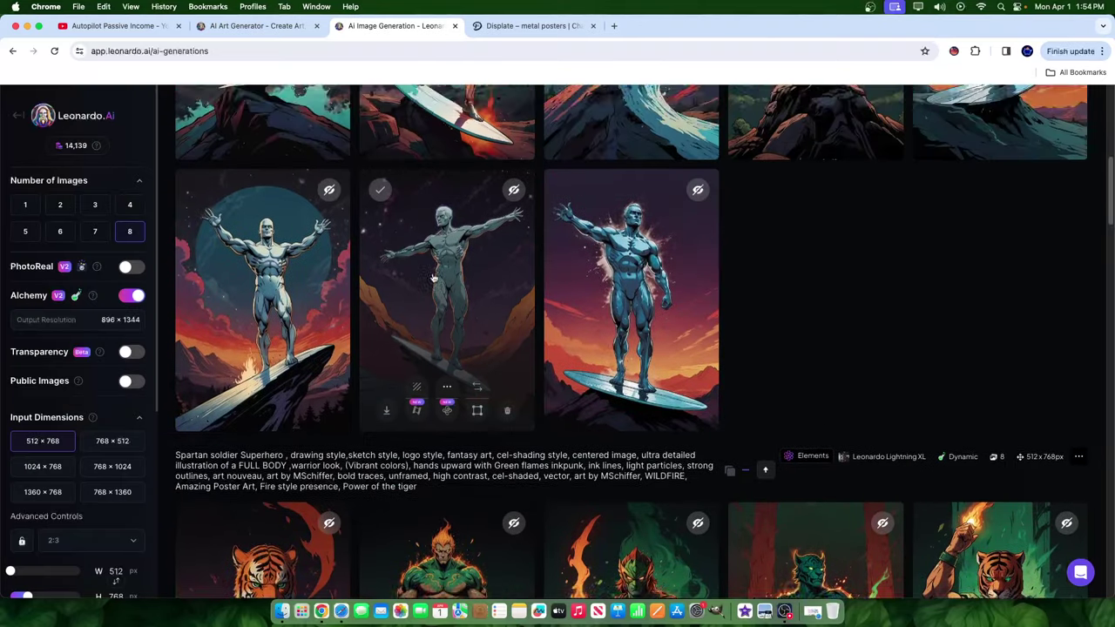
pyautogui.scroll(2, 433, 277)
pyautogui.scroll(-1, 348, 288)
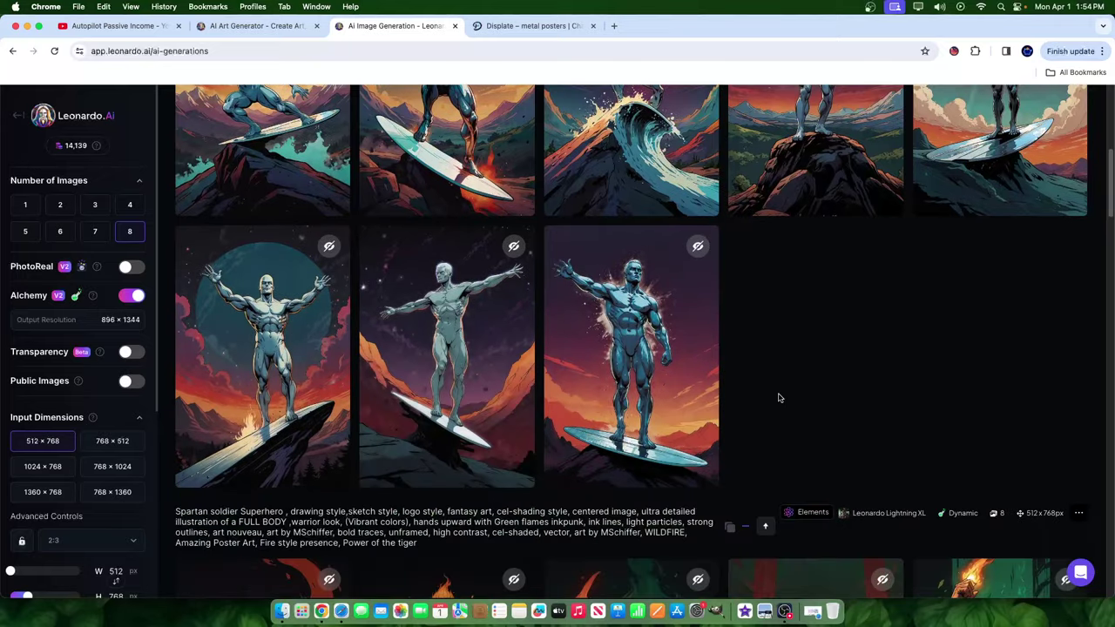
pyautogui.scroll(15, 780, 398)
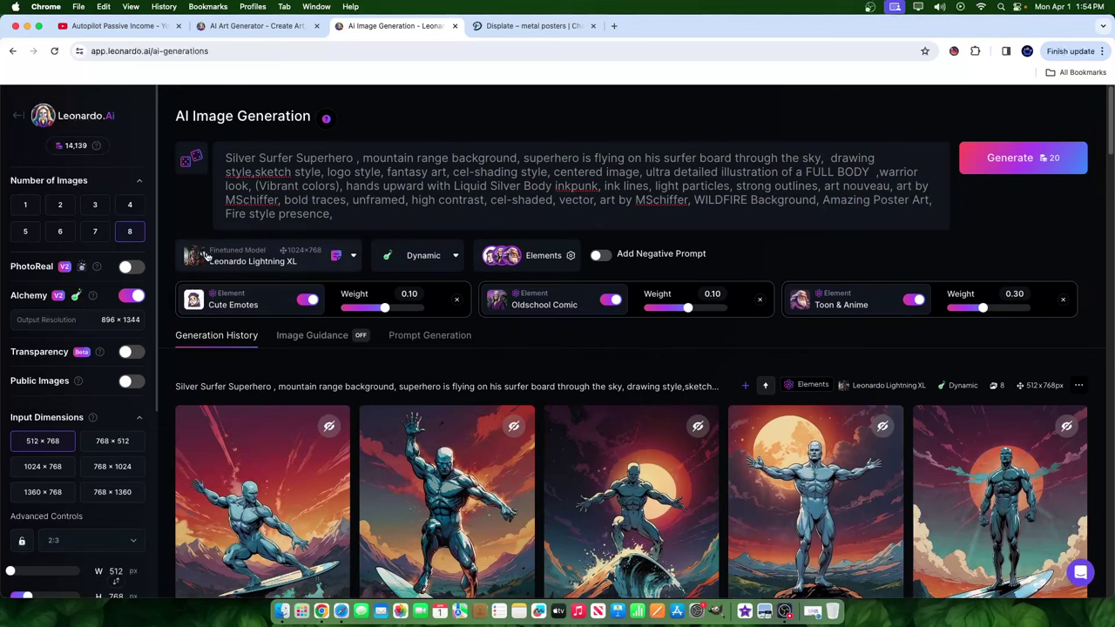
pyautogui.click(271, 261)
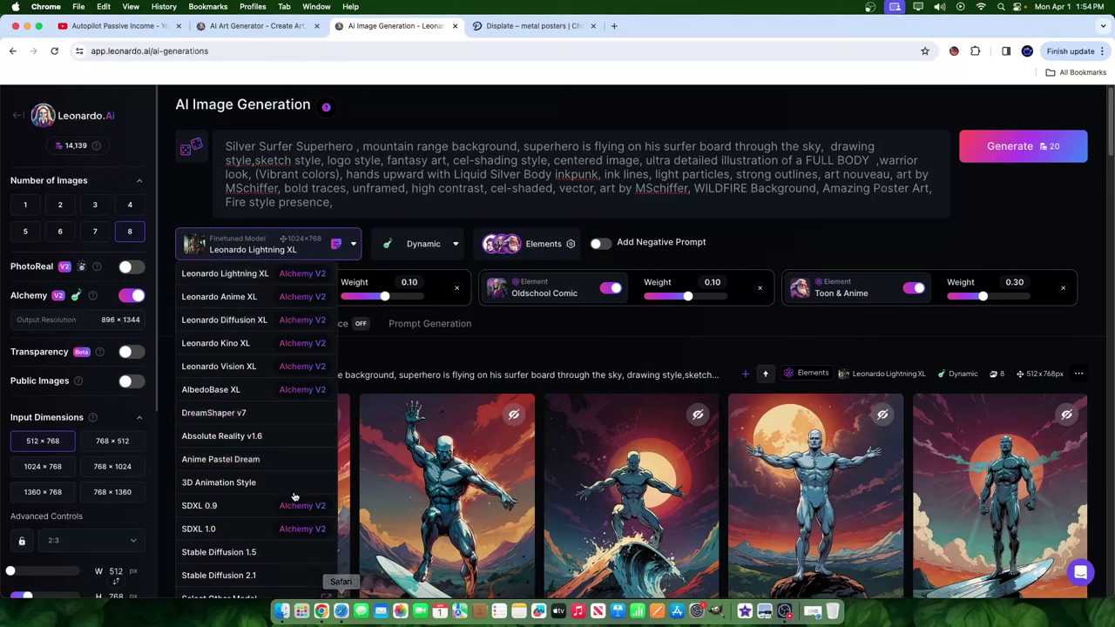
pyautogui.click(929, 258)
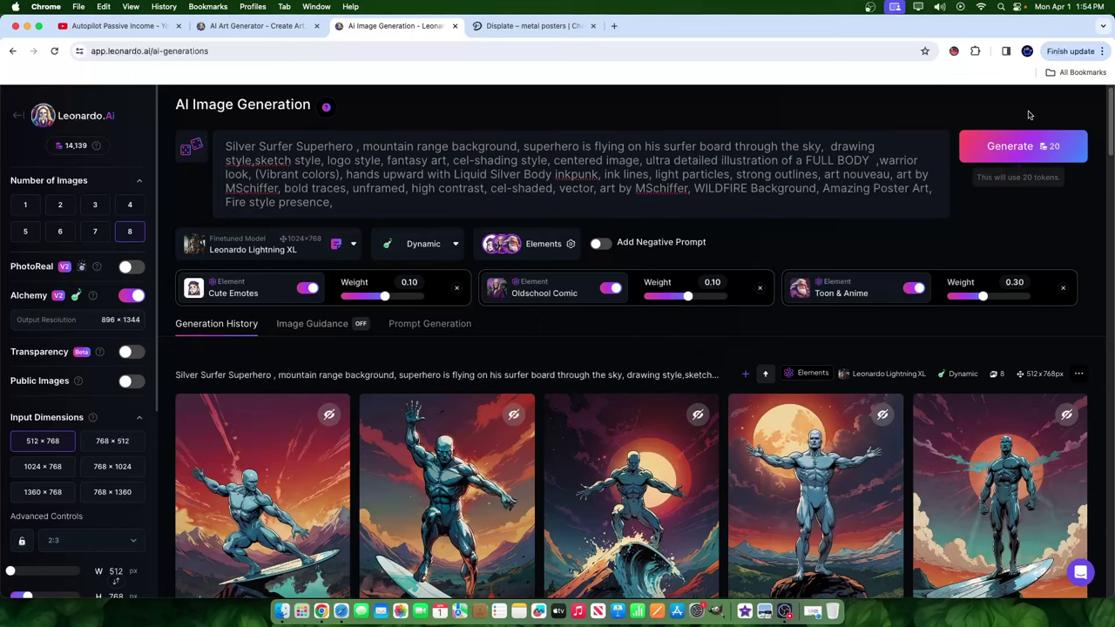
# - Compare the Silver Surfer images with the Spartan soldier images in the generation history
pyautogui.scroll(-1, 559, 323)
pyautogui.scroll(-2, 299, 273)
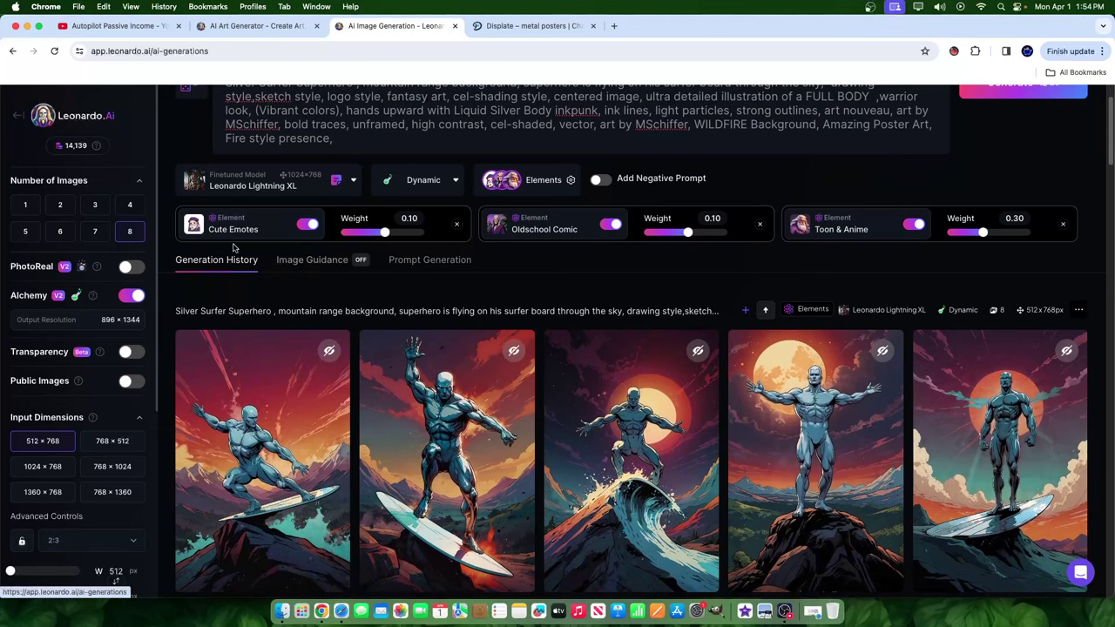
pyautogui.moveTo(364, 338)
pyautogui.scroll(-4, 364, 338)
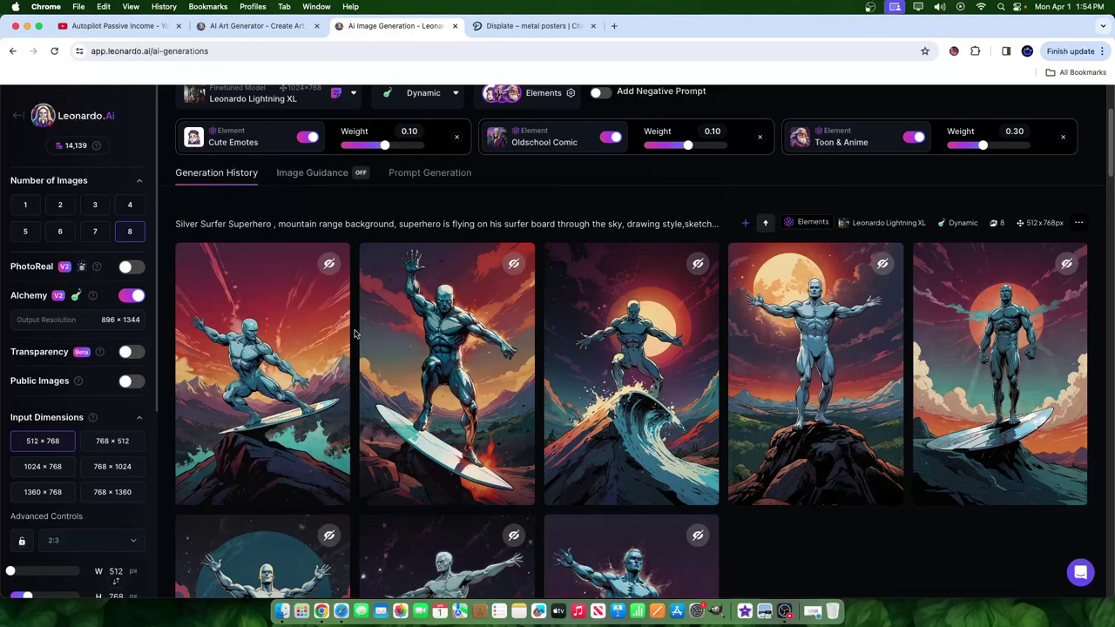
pyautogui.scroll(-10, 353, 326)
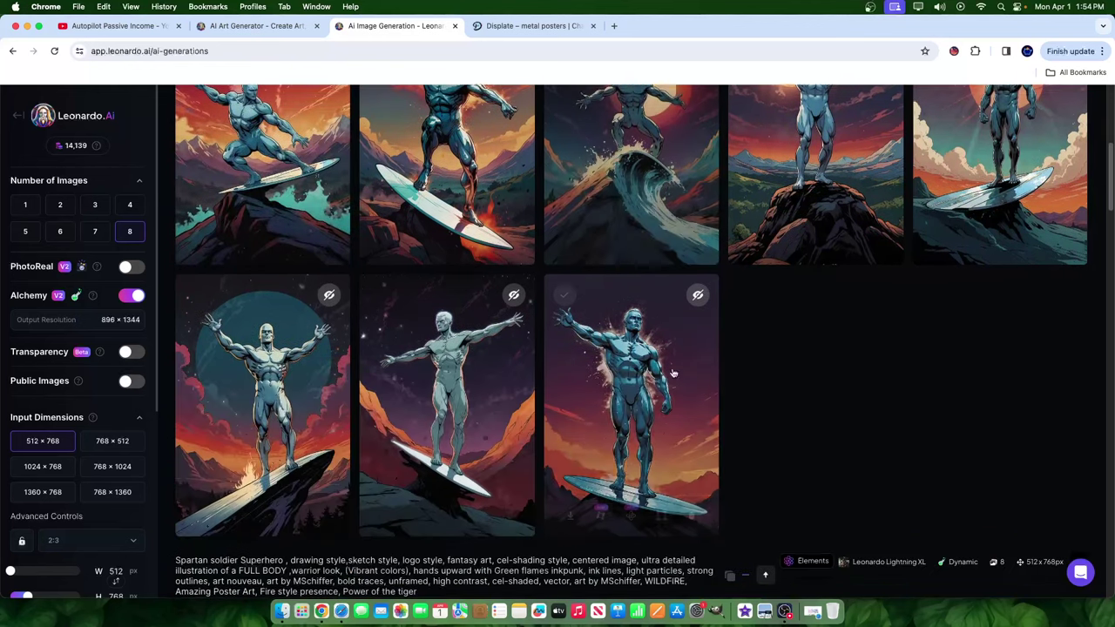
pyautogui.scroll(-15, 1066, 339)
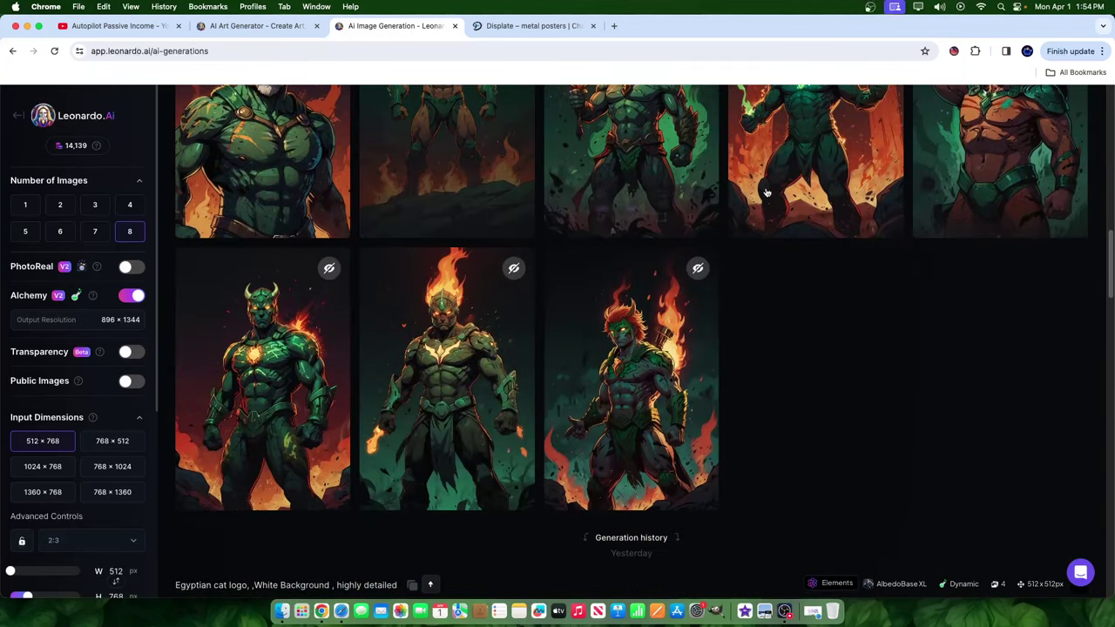
pyautogui.scroll(10, 363, 314)
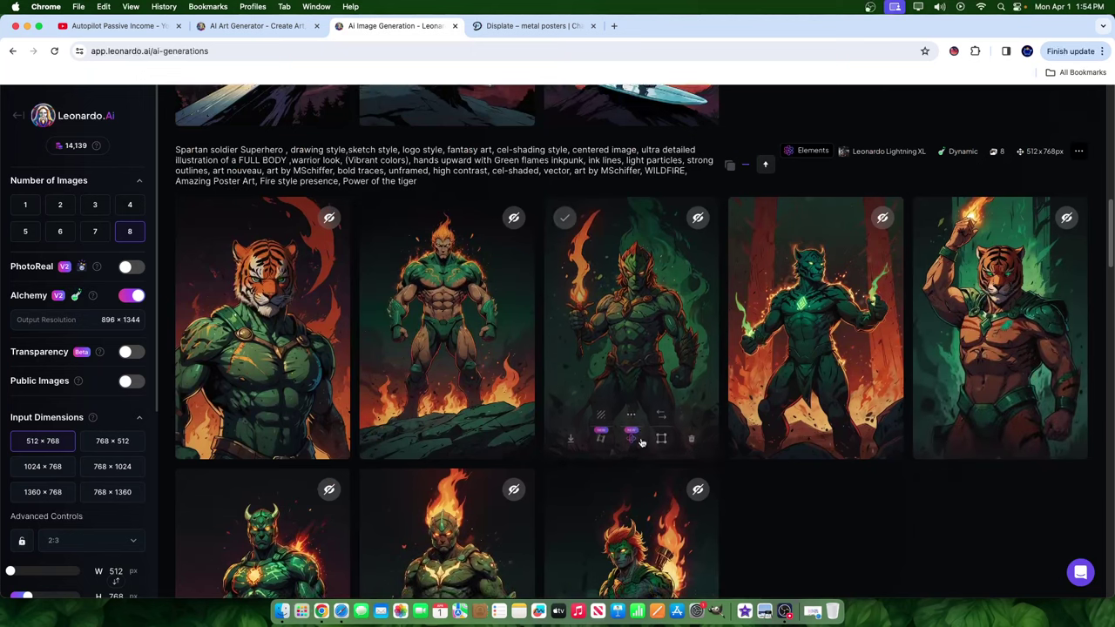
pyautogui.scroll(-7, 494, 423)
pyautogui.scroll(10, 531, 325)
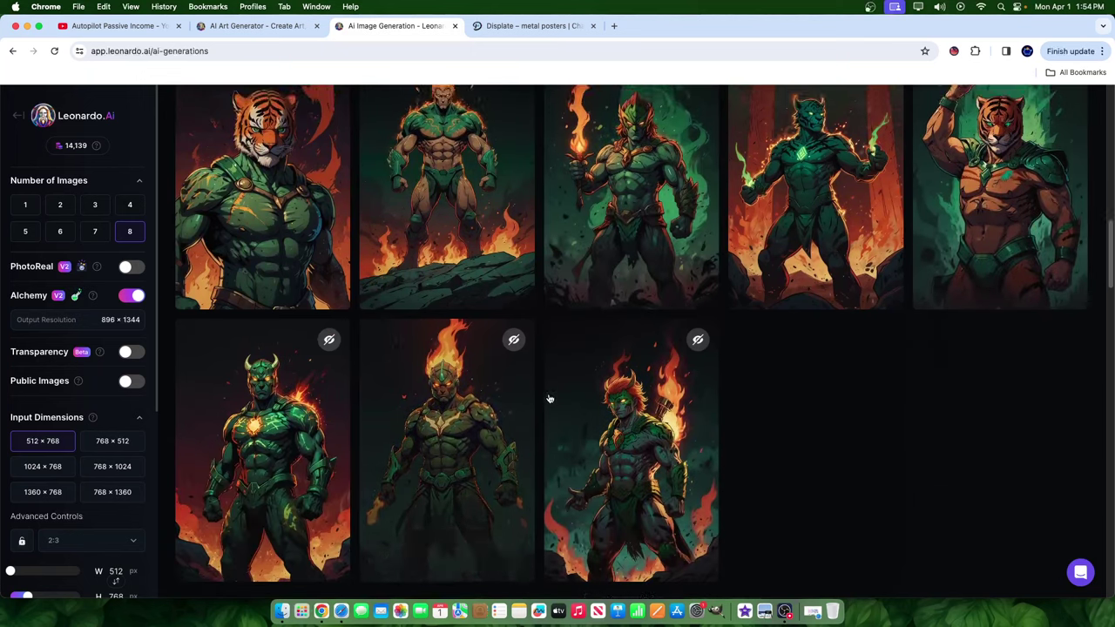
pyautogui.scroll(-2, 522, 362)
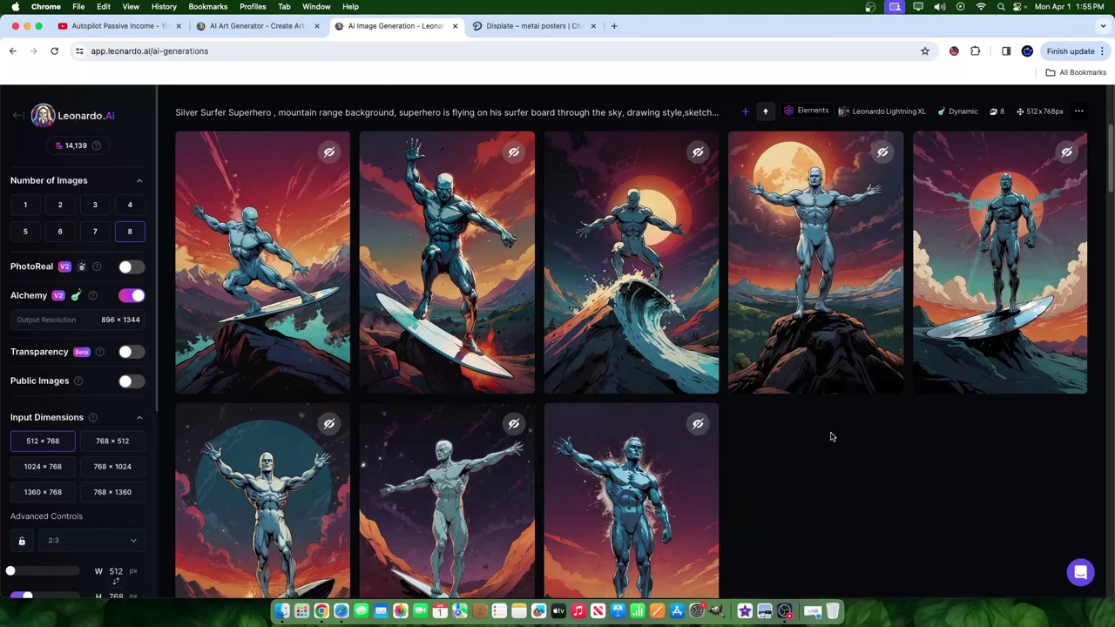
pyautogui.scroll(-6, 831, 436)
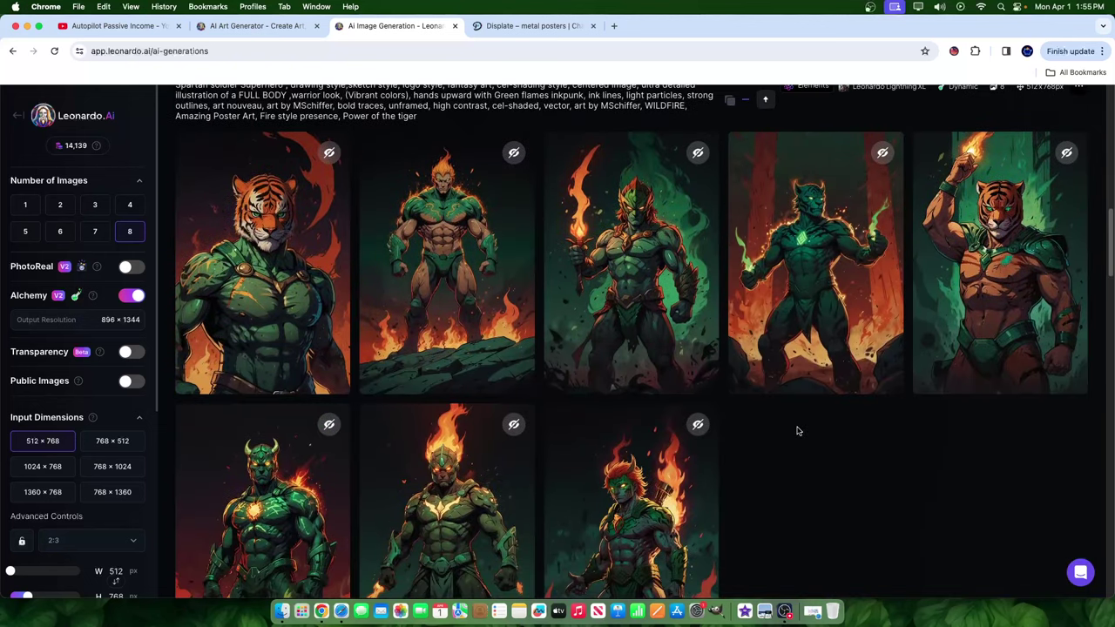
# - View the green-suited, flame-haired hero from the Spartan soldier set enlarged
pyautogui.scroll(-2, 797, 430)
pyautogui.click(422, 188)
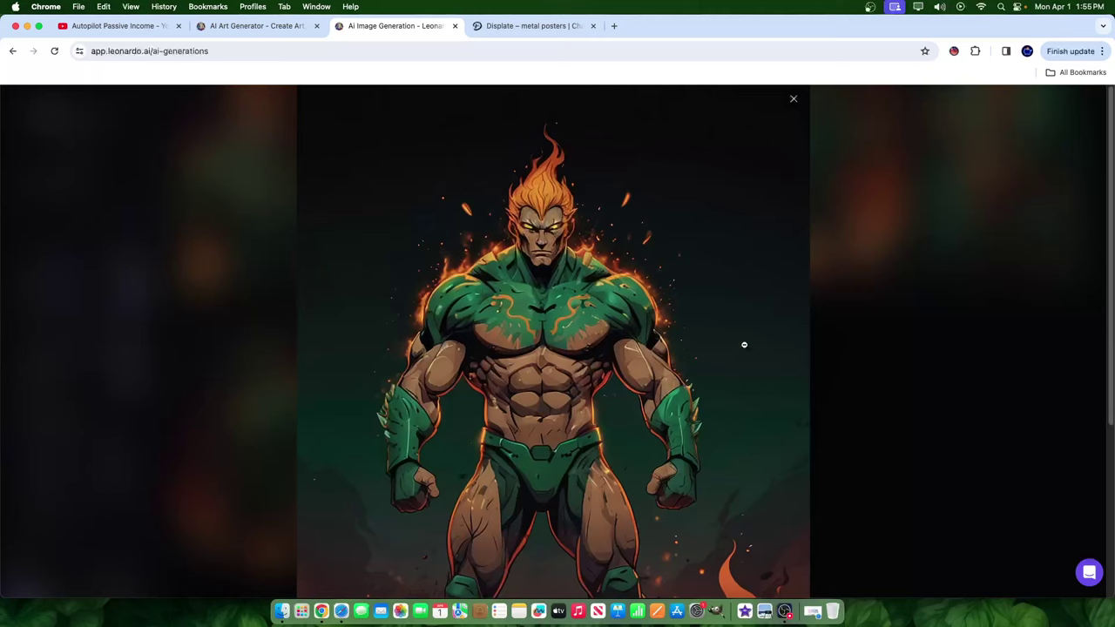
pyautogui.click(929, 290)
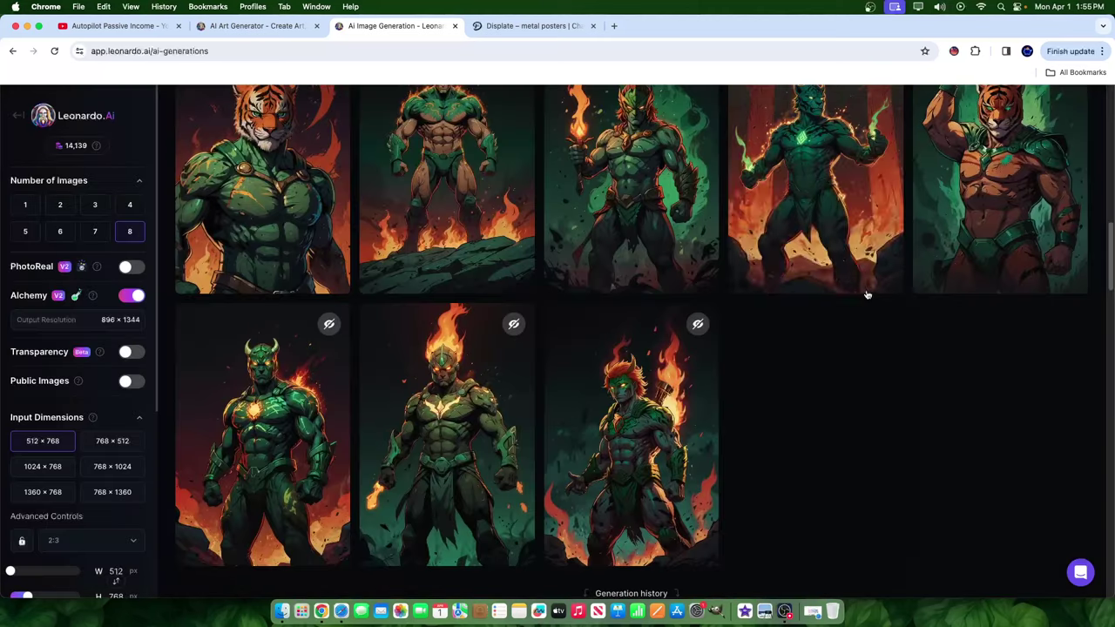
# - Upscale the flame-haired hero image with Alchemy Upscale at High refiner strength, leaving Smooth Mode off
pyautogui.click(490, 155)
pyautogui.click(651, 545)
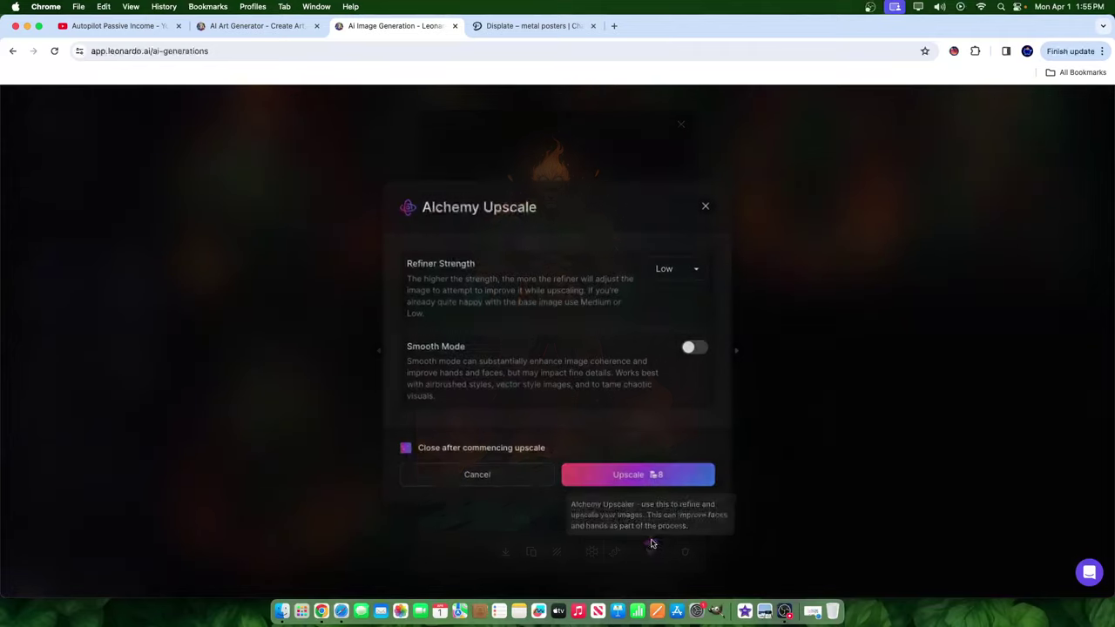
pyautogui.click(676, 268)
pyautogui.click(662, 246)
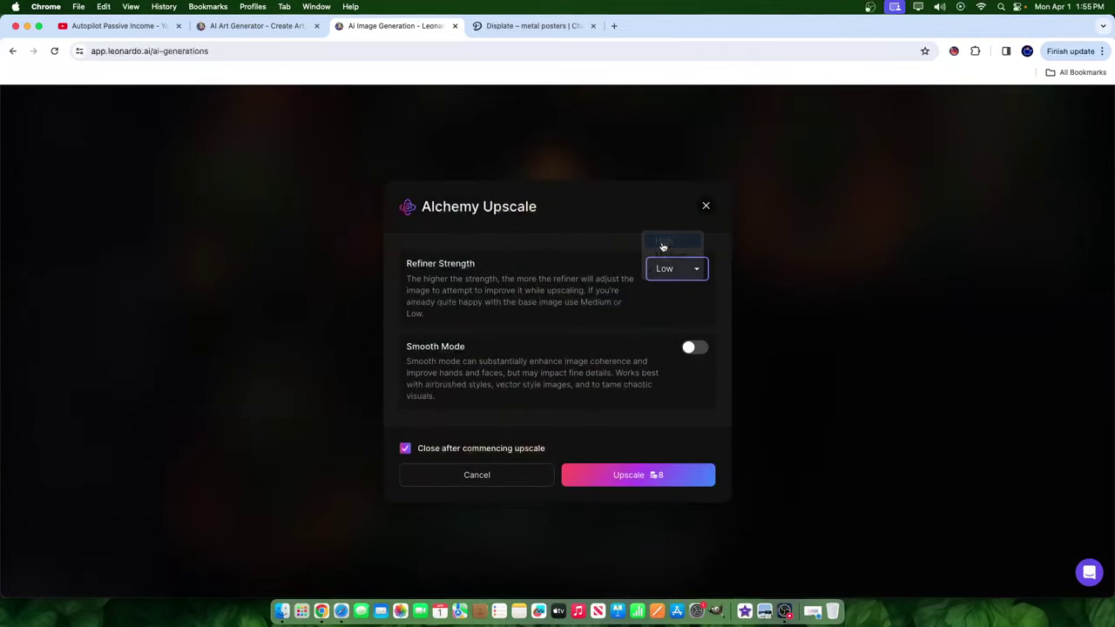
pyautogui.click(634, 474)
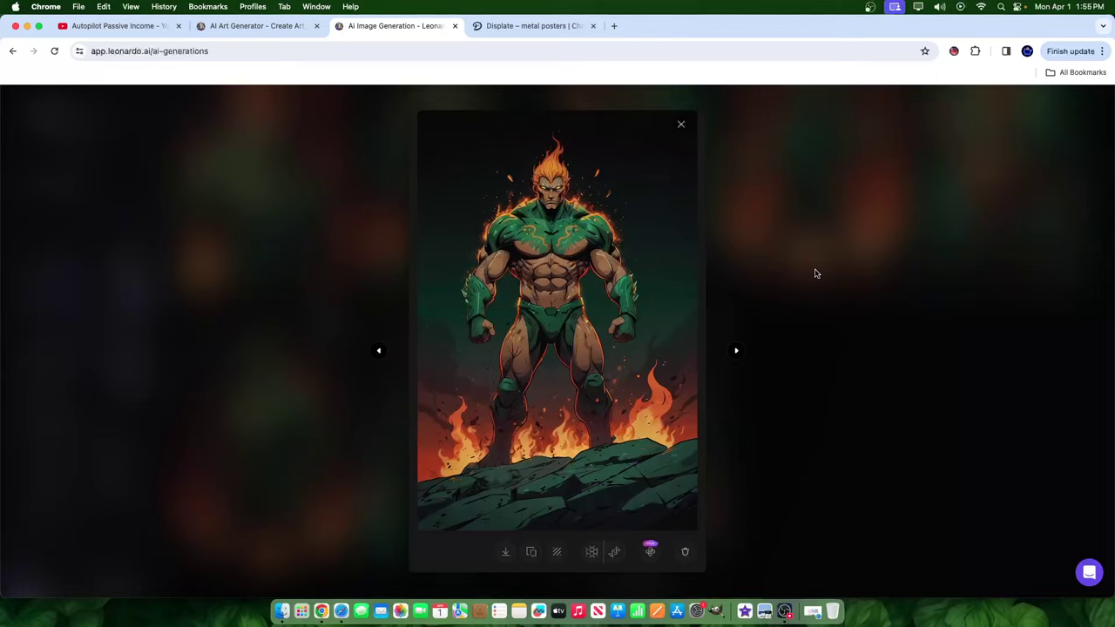
pyautogui.click(815, 273)
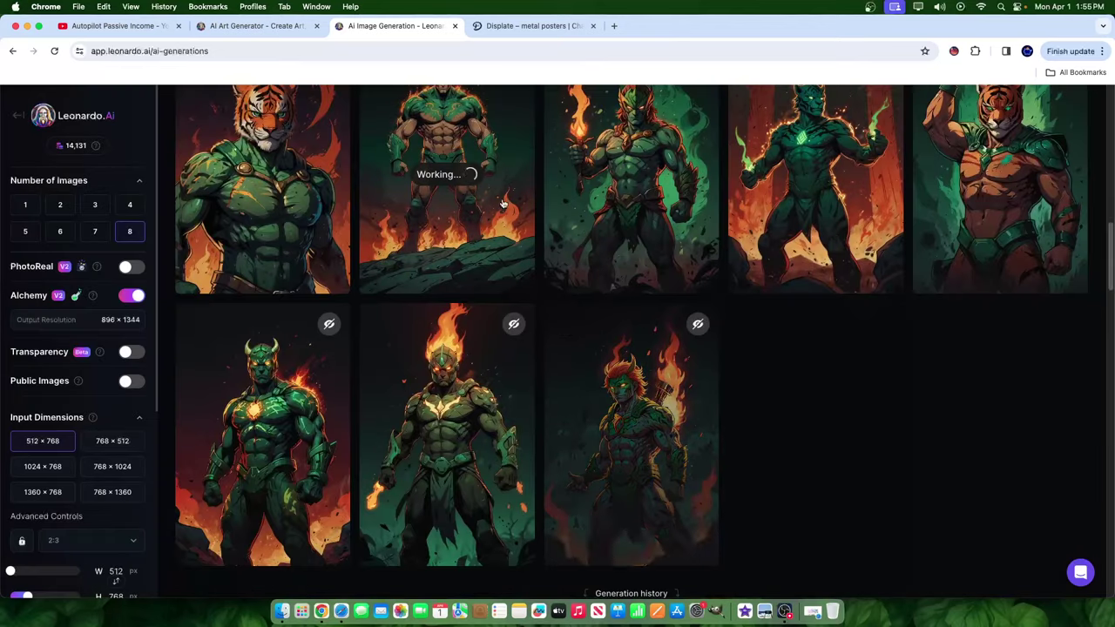
# - Look over the two superhero sets and view the Alchemy-upscaled flame-haired hero enlarged
pyautogui.scroll(2, 509, 267)
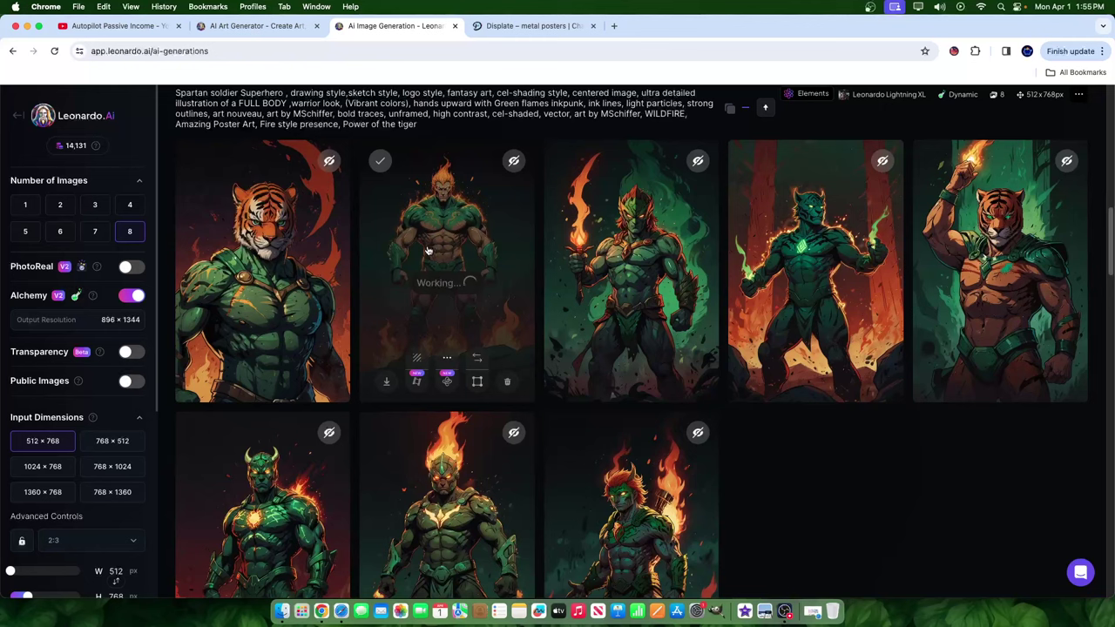
pyautogui.scroll(5, 427, 251)
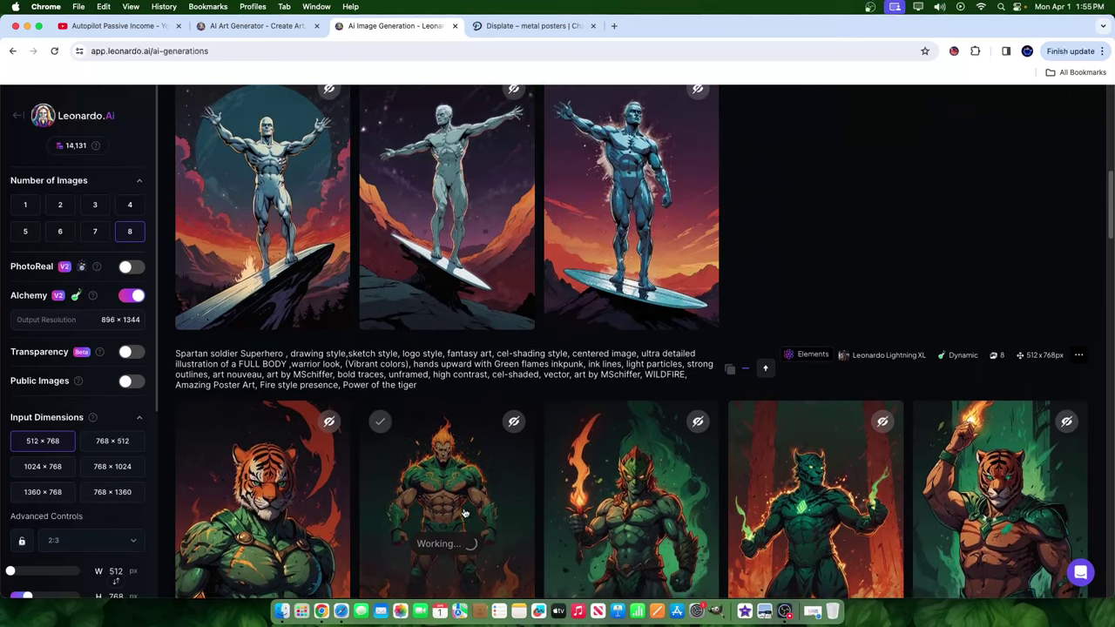
pyautogui.scroll(10, 741, 324)
pyautogui.scroll(-8, 704, 529)
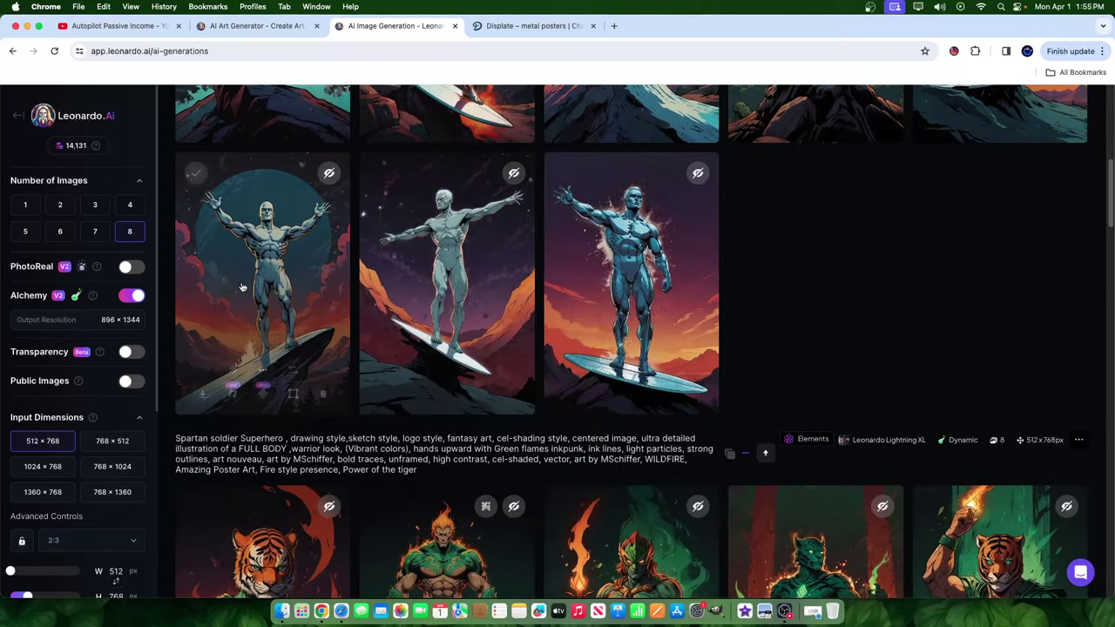
pyautogui.scroll(-5, 754, 299)
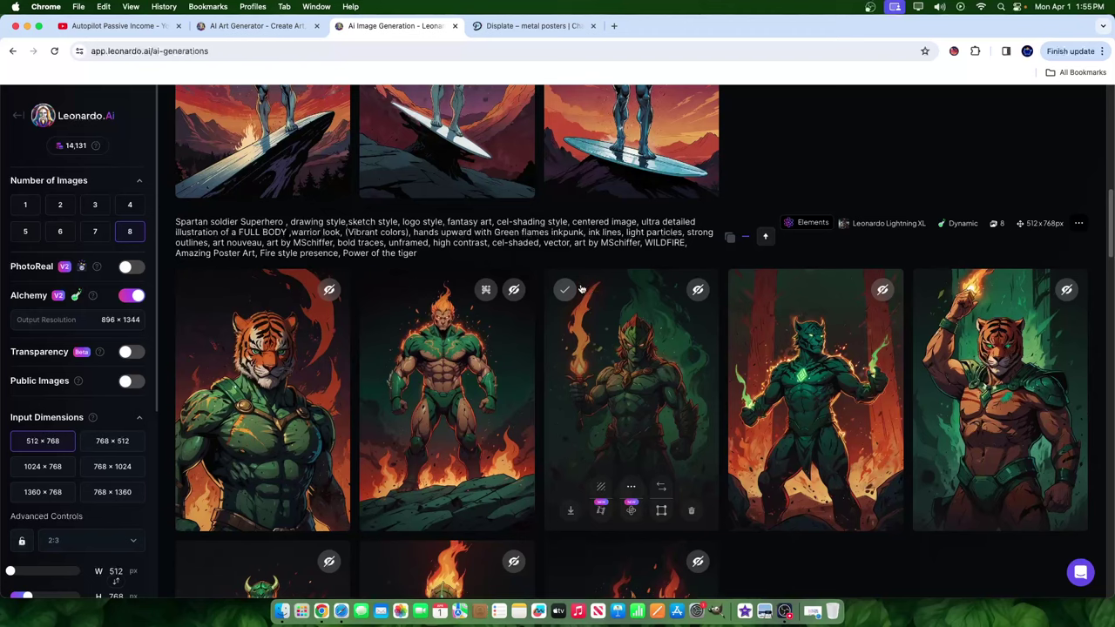
pyautogui.click(415, 370)
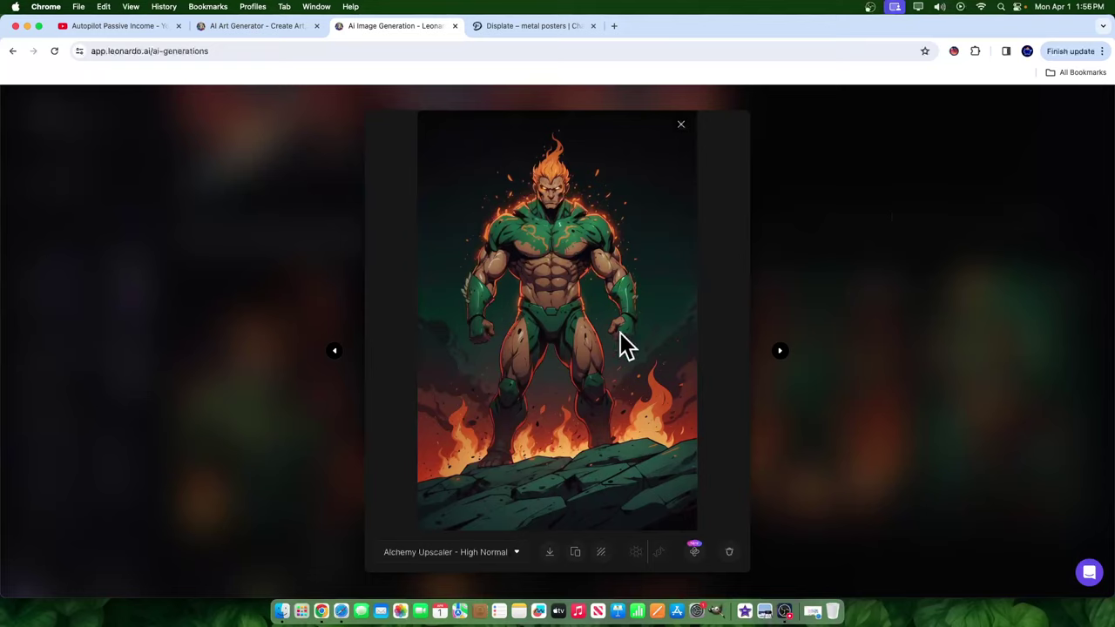
pyautogui.click(786, 300)
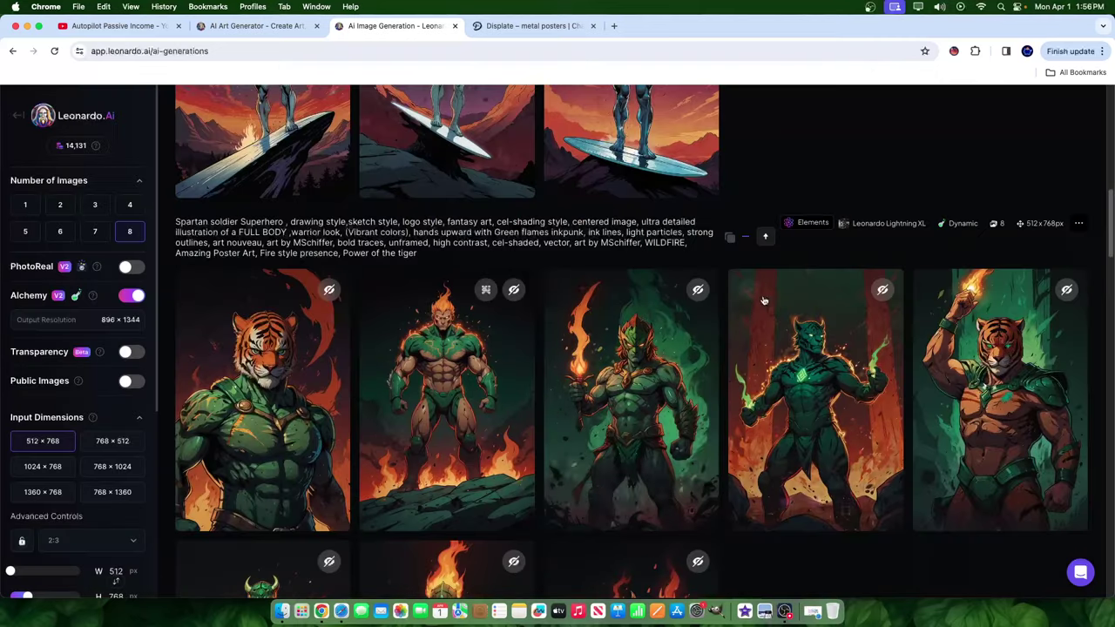
# - Look over the Spartan soldier images and inspect the flaming-headed warrior enlarged once more
pyautogui.scroll(-5, 561, 358)
pyautogui.scroll(3, 557, 366)
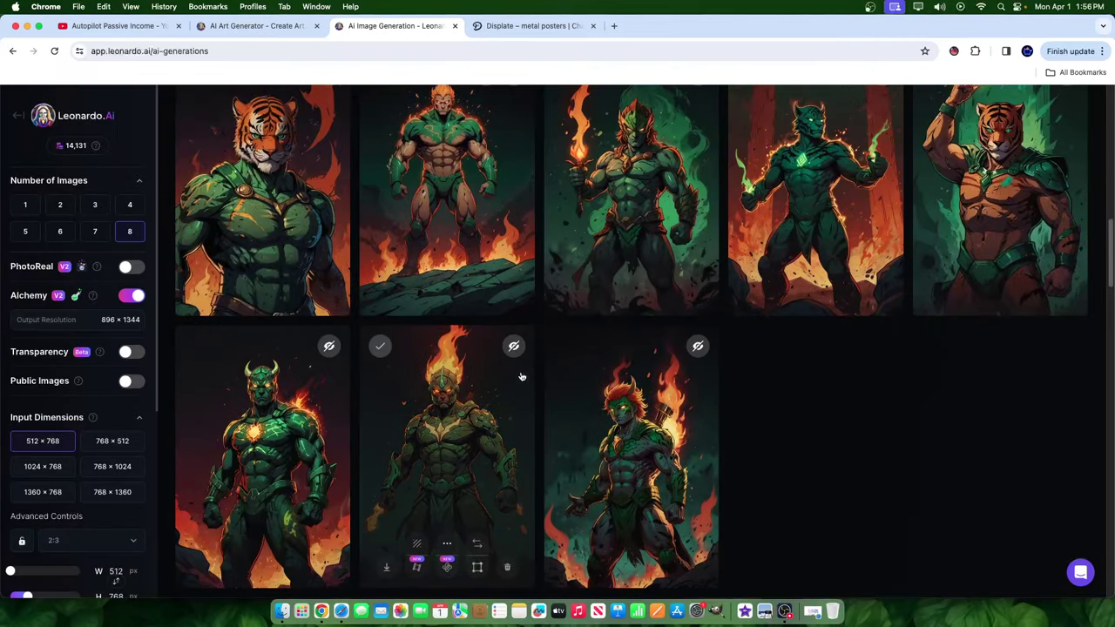
pyautogui.scroll(-2, 520, 425)
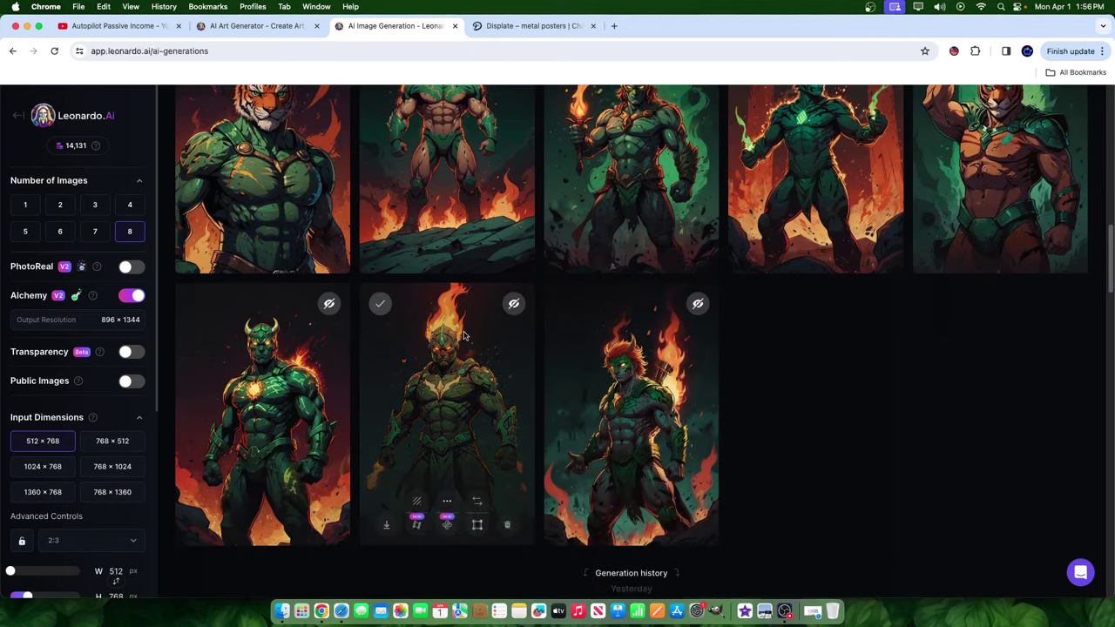
pyautogui.click(520, 425)
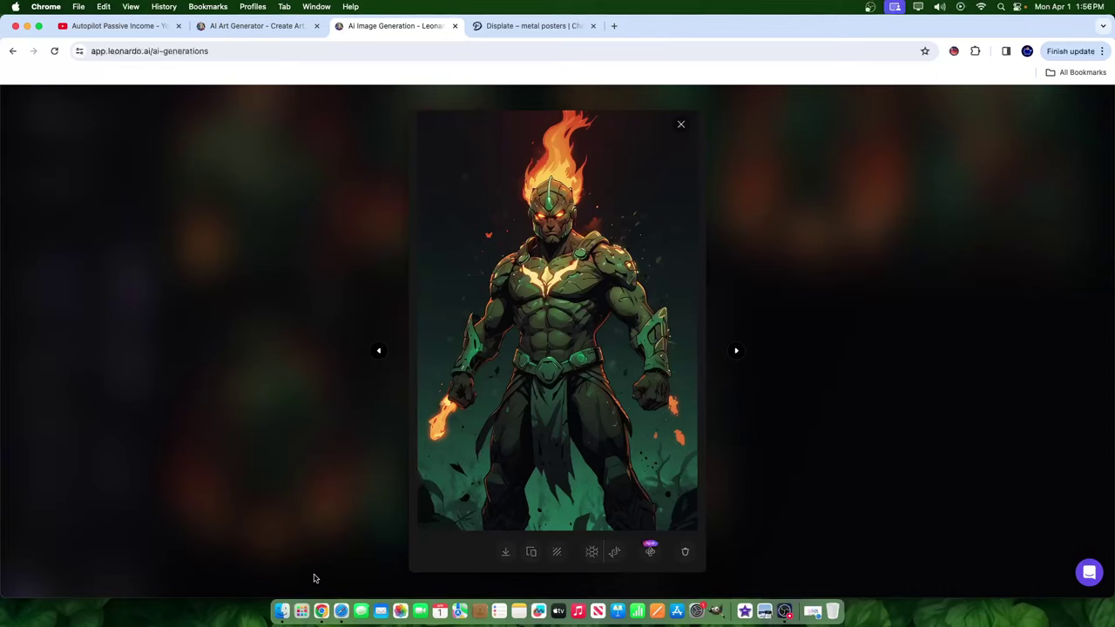
pyautogui.click(781, 287)
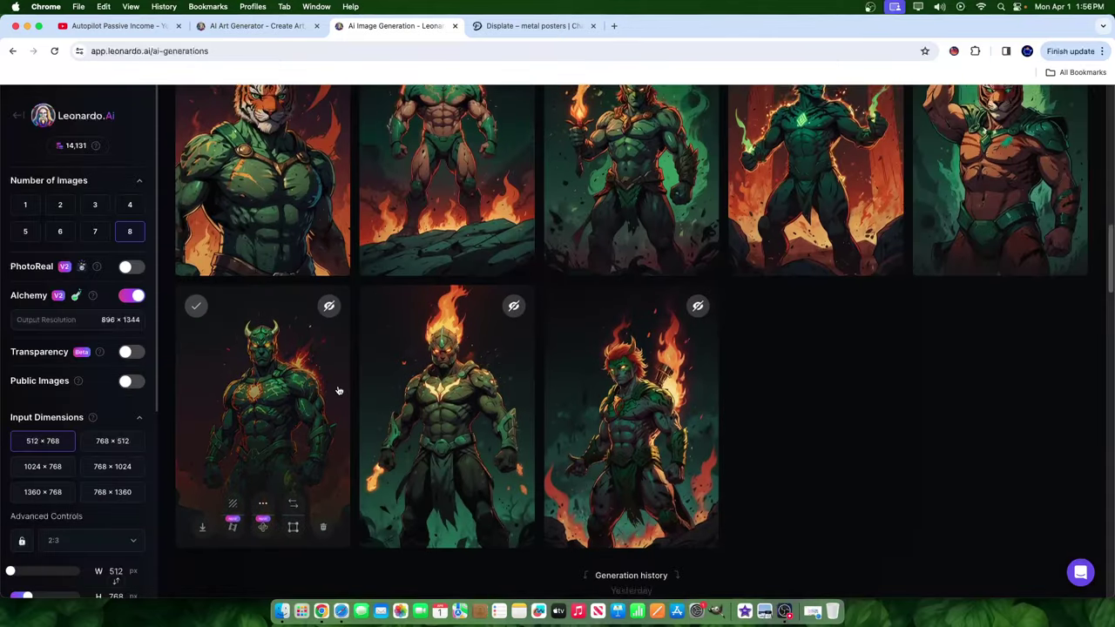
# - Show the Original Image version of the upscaled flame-haired hero and inspect its details zoomed in
pyautogui.scroll(10, 336, 387)
pyautogui.scroll(5, 694, 394)
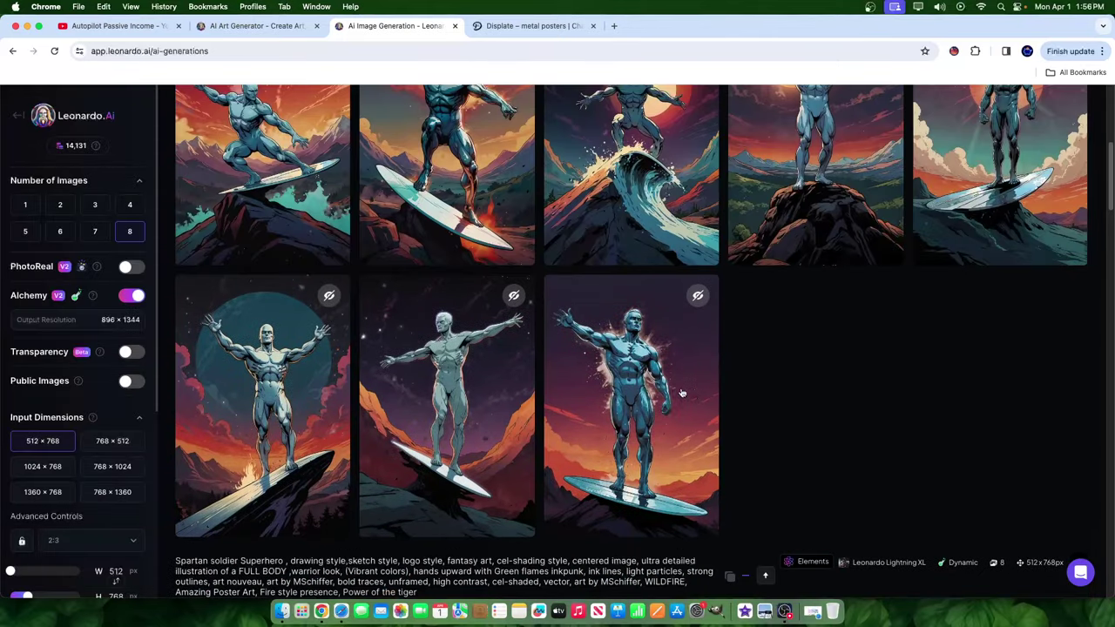
pyautogui.scroll(5, 789, 372)
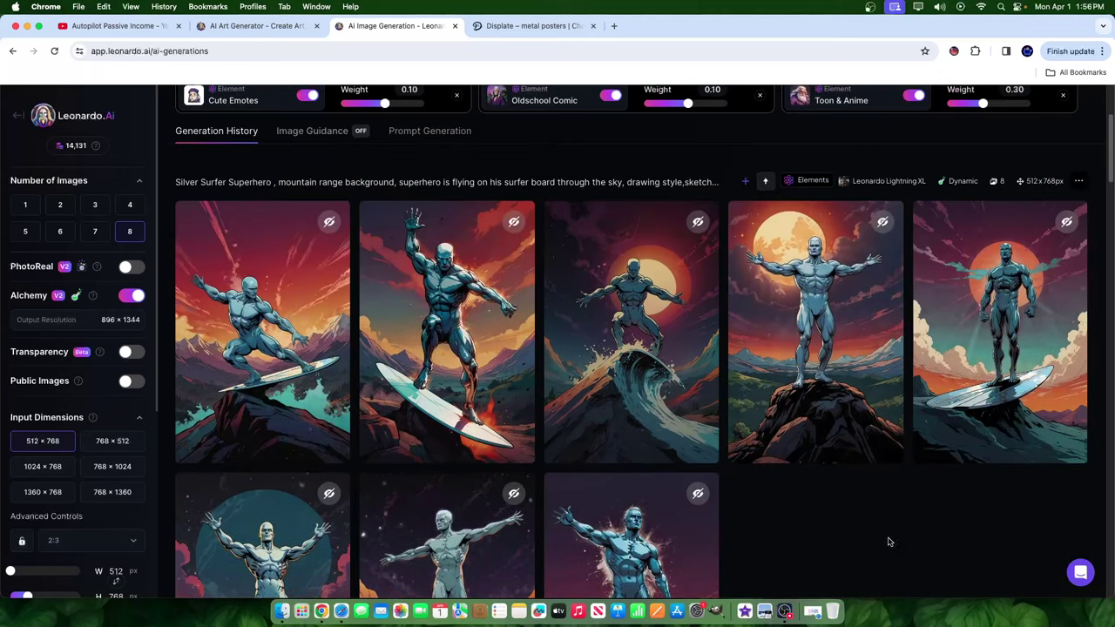
pyautogui.scroll(-10, 499, 518)
pyautogui.click(409, 383)
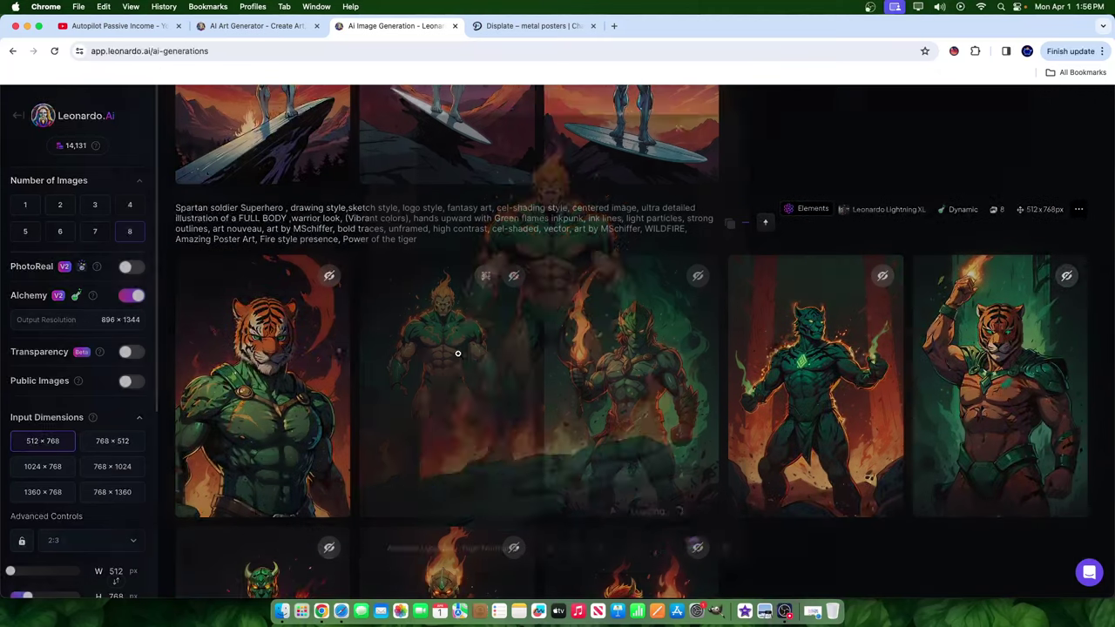
pyautogui.click(453, 554)
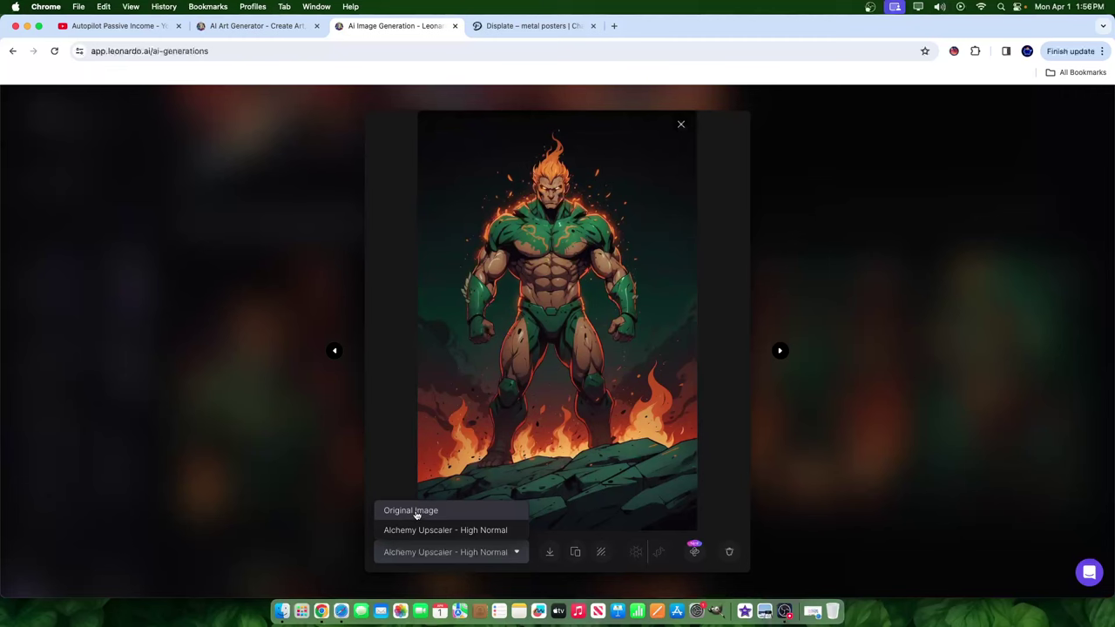
pyautogui.click(416, 510)
pyautogui.click(558, 298)
pyautogui.scroll(-5, 538, 355)
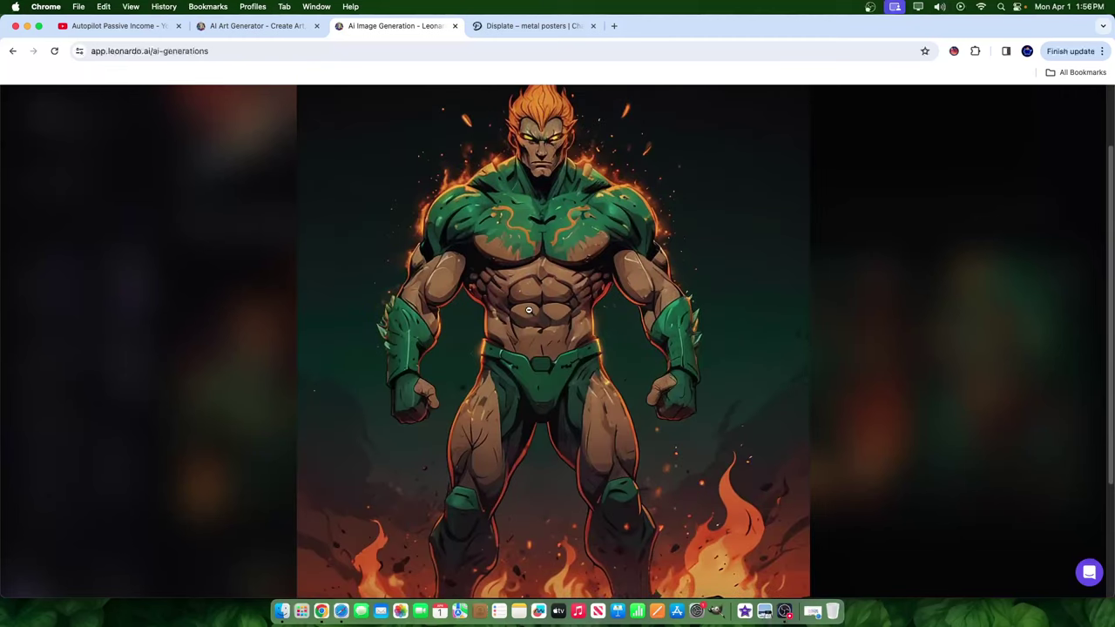
# - Show the Alchemy Upscaler - High Normal version of the flame-haired hero and inspect its details enlarged
pyautogui.click(562, 416)
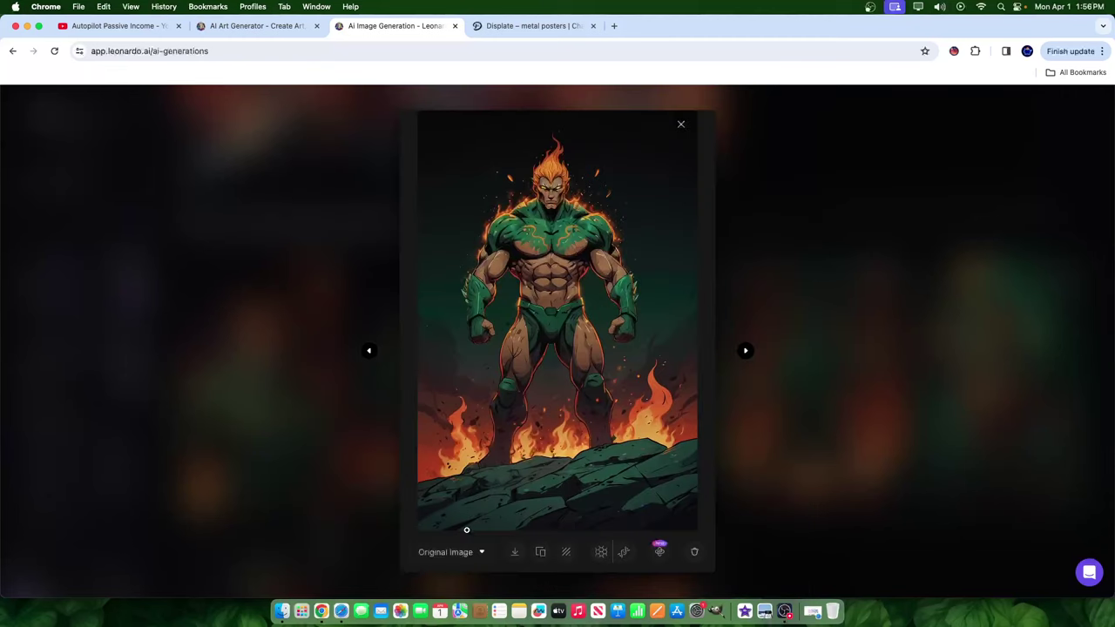
pyautogui.click(455, 550)
pyautogui.click(445, 526)
pyautogui.click(548, 191)
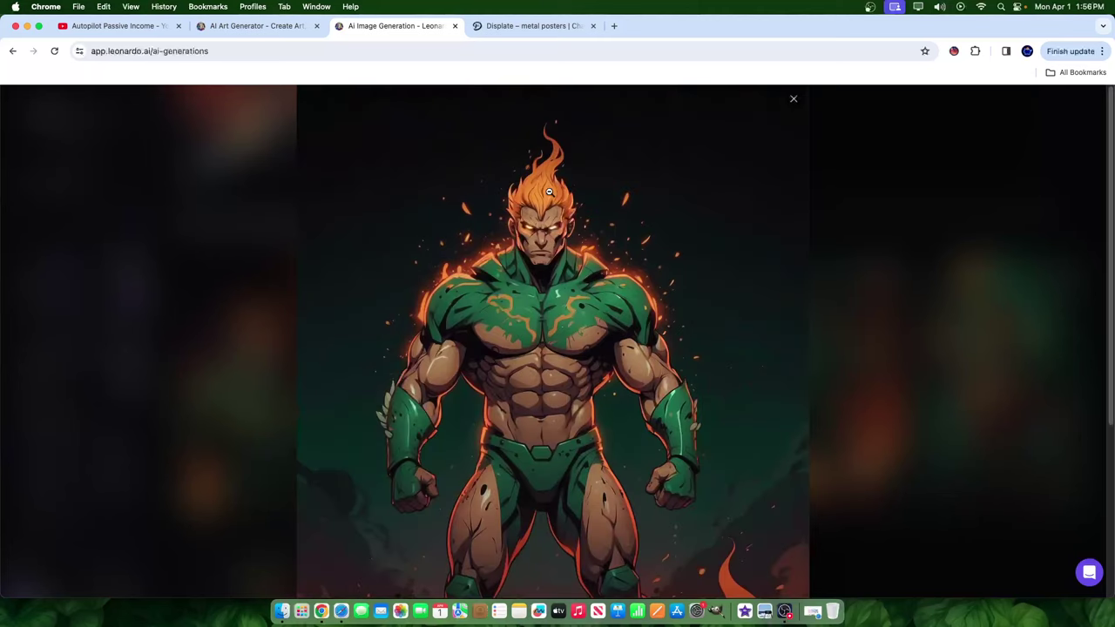
pyautogui.scroll(-1, 572, 337)
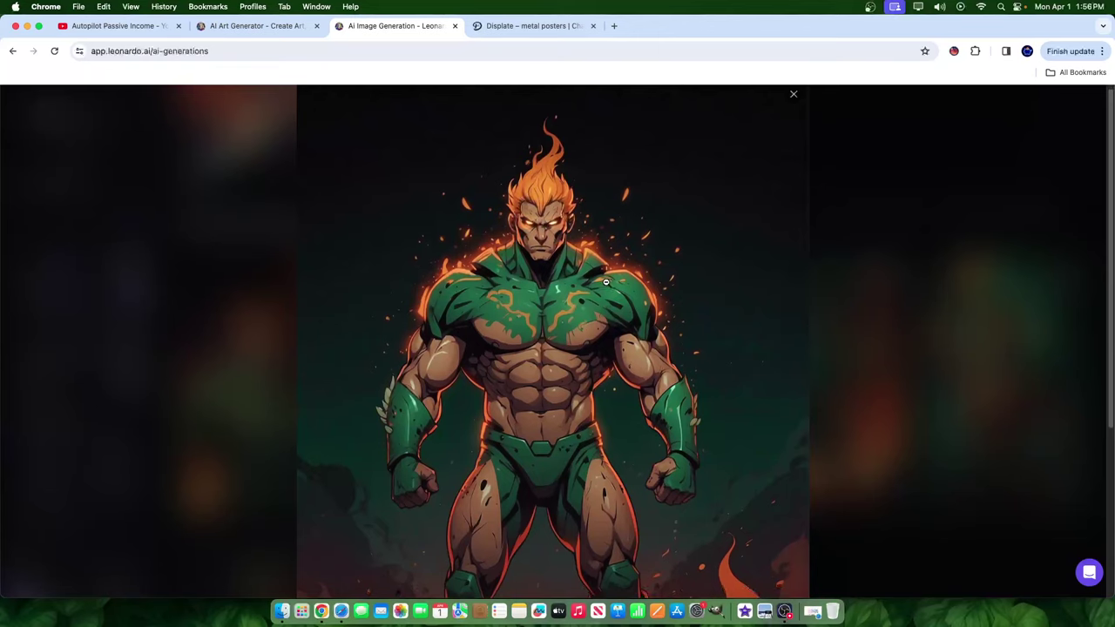
pyautogui.scroll(-3, 566, 270)
pyautogui.scroll(3, 560, 252)
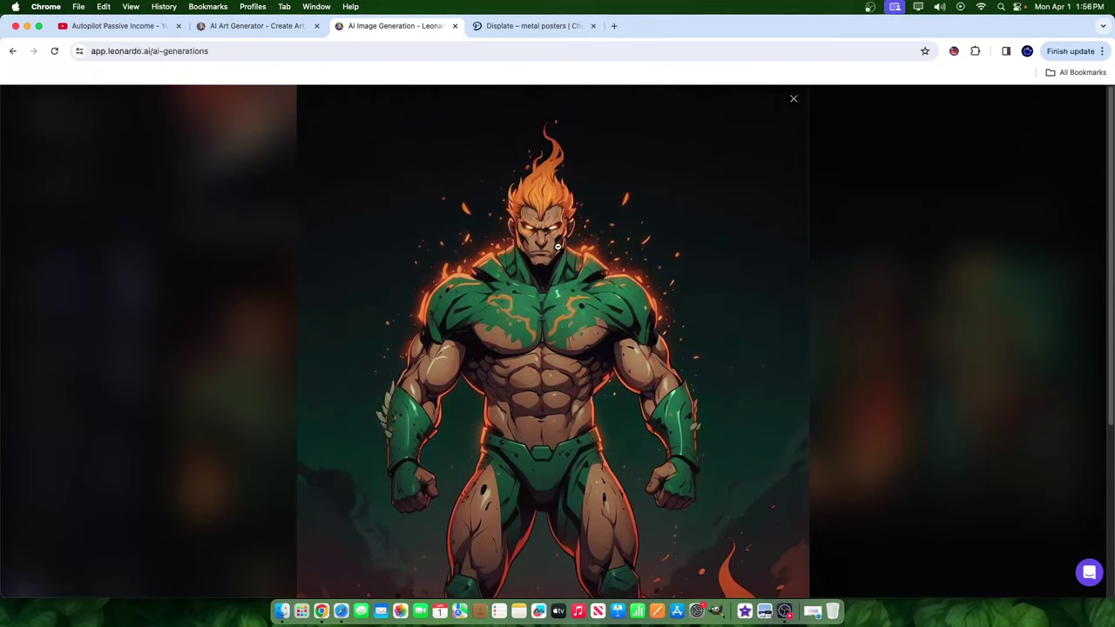
pyautogui.scroll(-3, 619, 314)
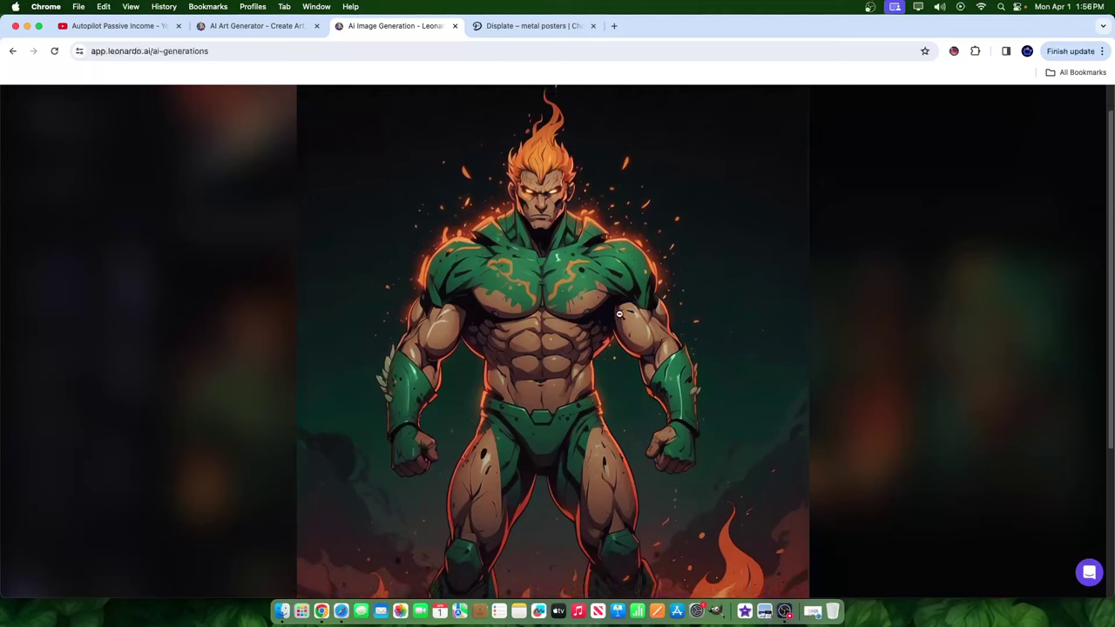
pyautogui.scroll(-5, 618, 314)
pyautogui.scroll(6, 627, 309)
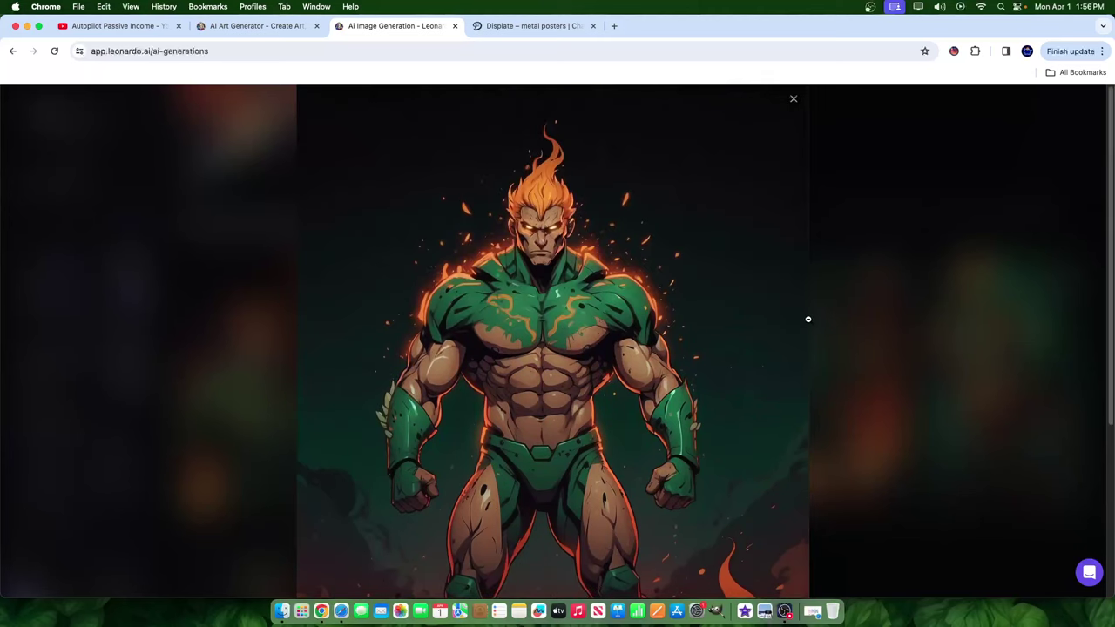
pyautogui.scroll(-5, 507, 490)
# - Return the flame-haired hero to the Original Image version, view it enlarged for comparison, and close the preview
pyautogui.click(523, 467)
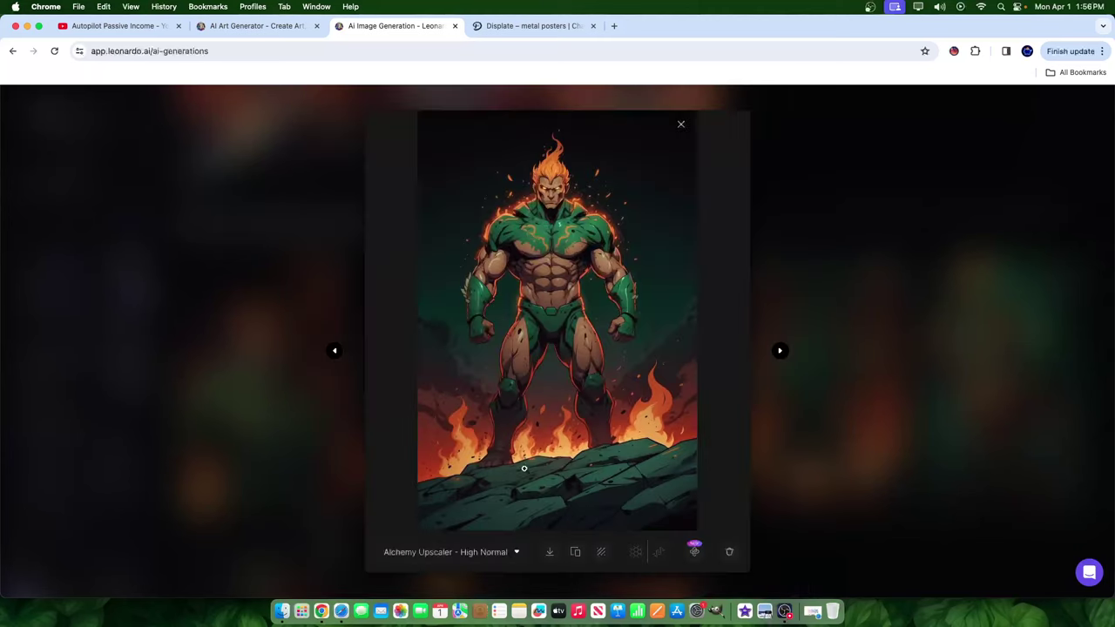
pyautogui.click(426, 552)
pyautogui.click(423, 508)
pyautogui.click(526, 244)
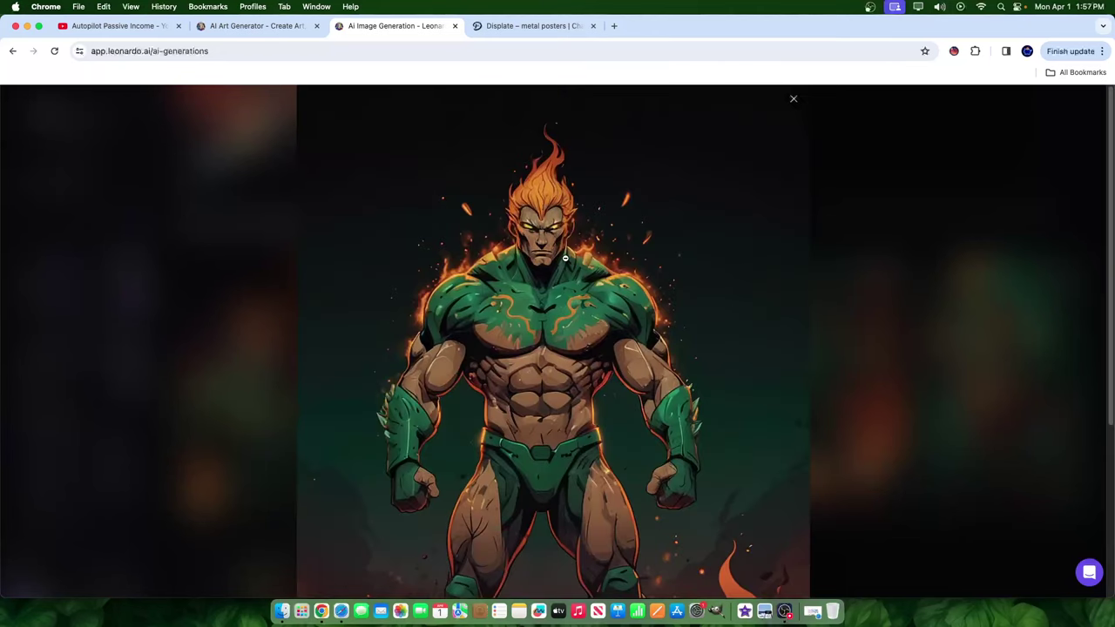
pyautogui.click(865, 249)
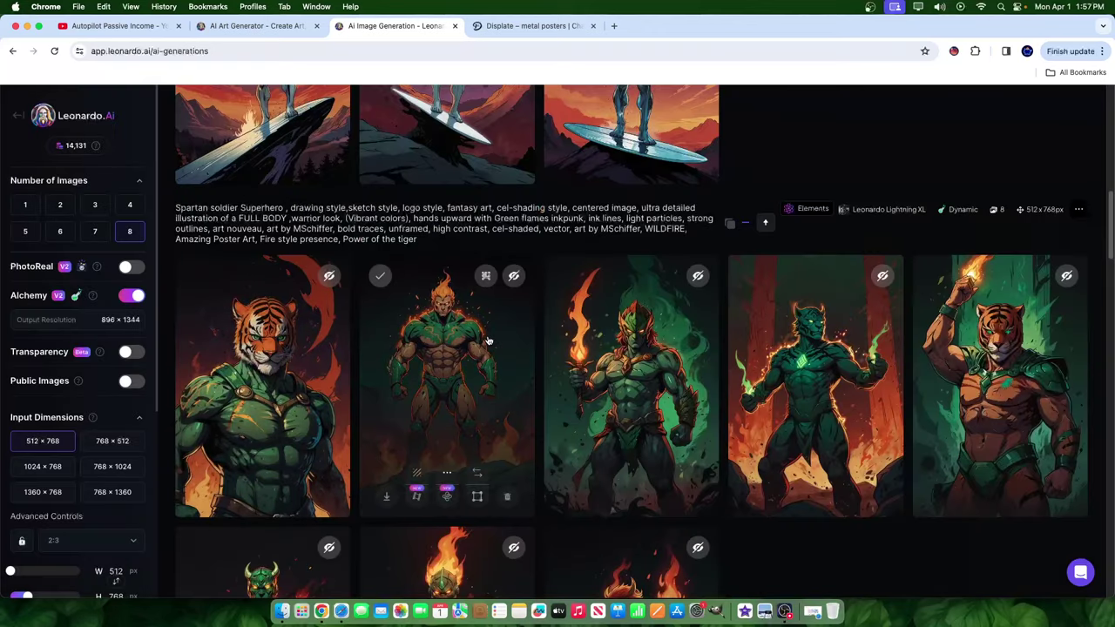
# - Look over the Silver Surfer image set together with its full prompt and generation settings
pyautogui.scroll(10, 487, 339)
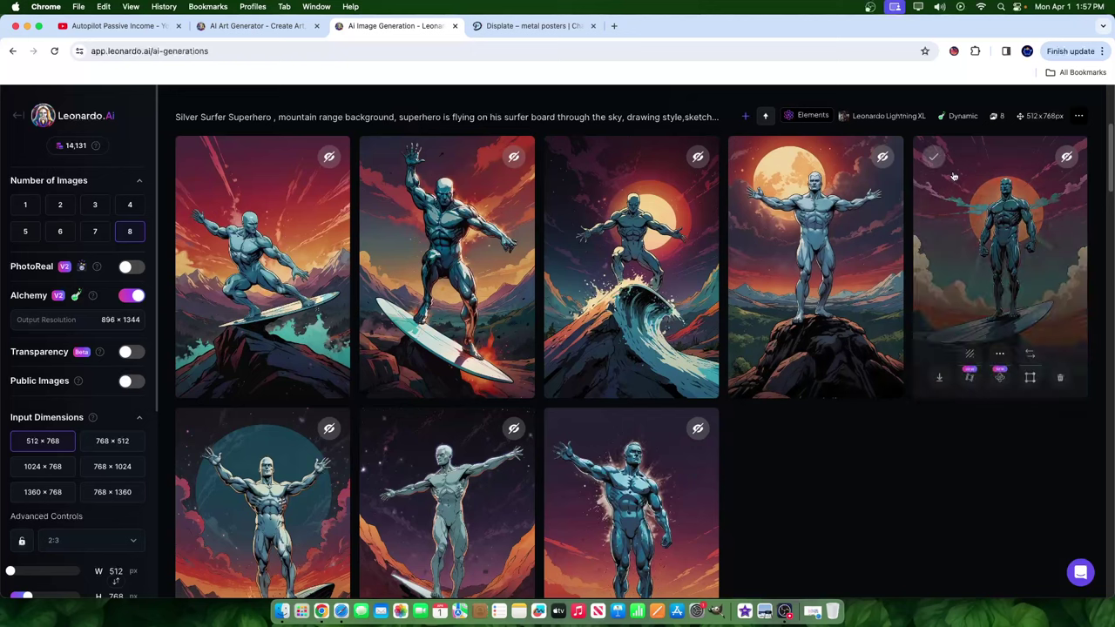
pyautogui.scroll(-1, 865, 369)
pyautogui.scroll(2, 385, 266)
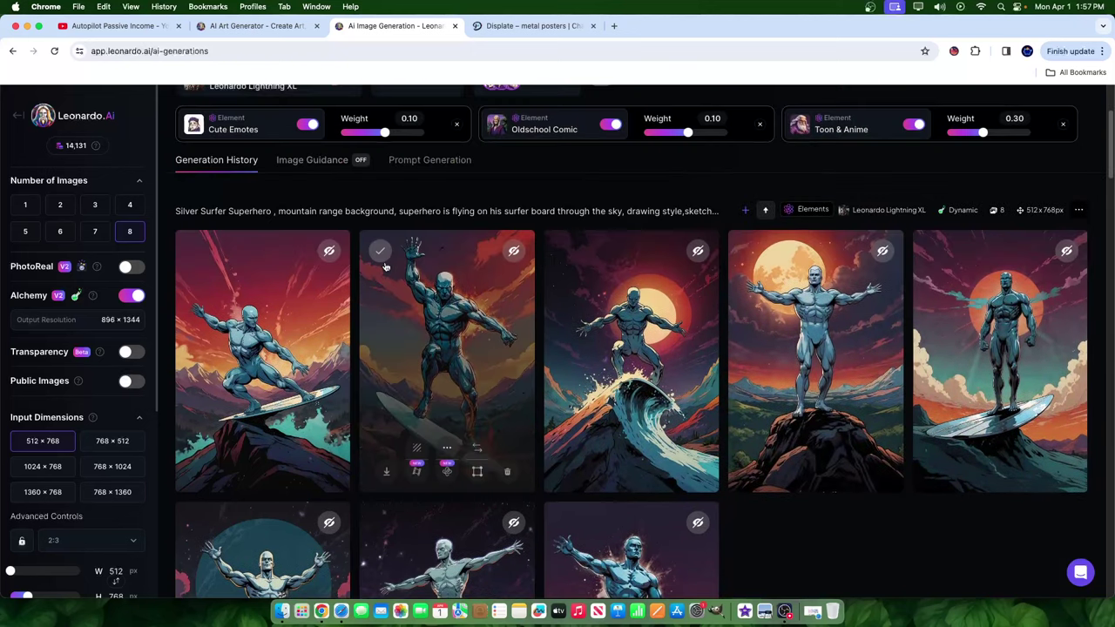
pyautogui.scroll(1, 888, 374)
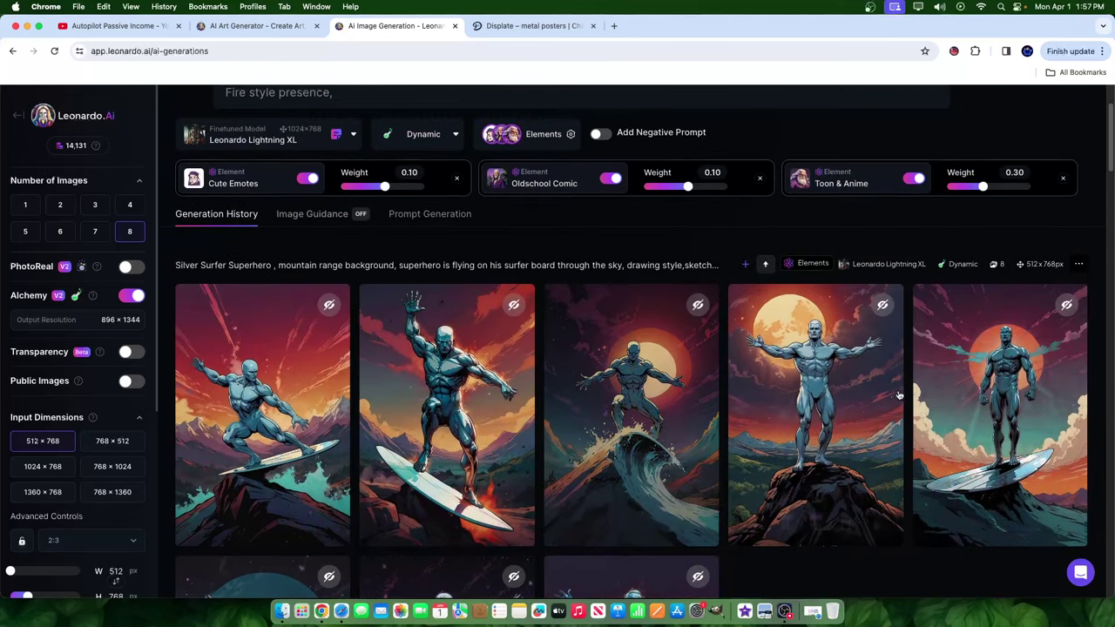
pyautogui.scroll(1, 899, 396)
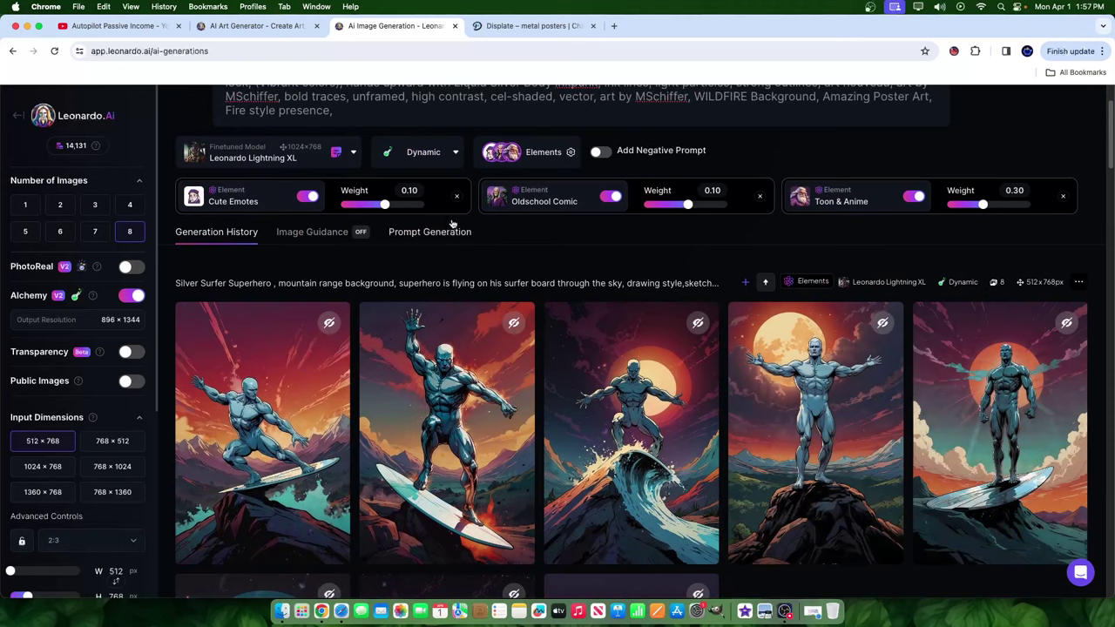
pyautogui.scroll(2, 444, 230)
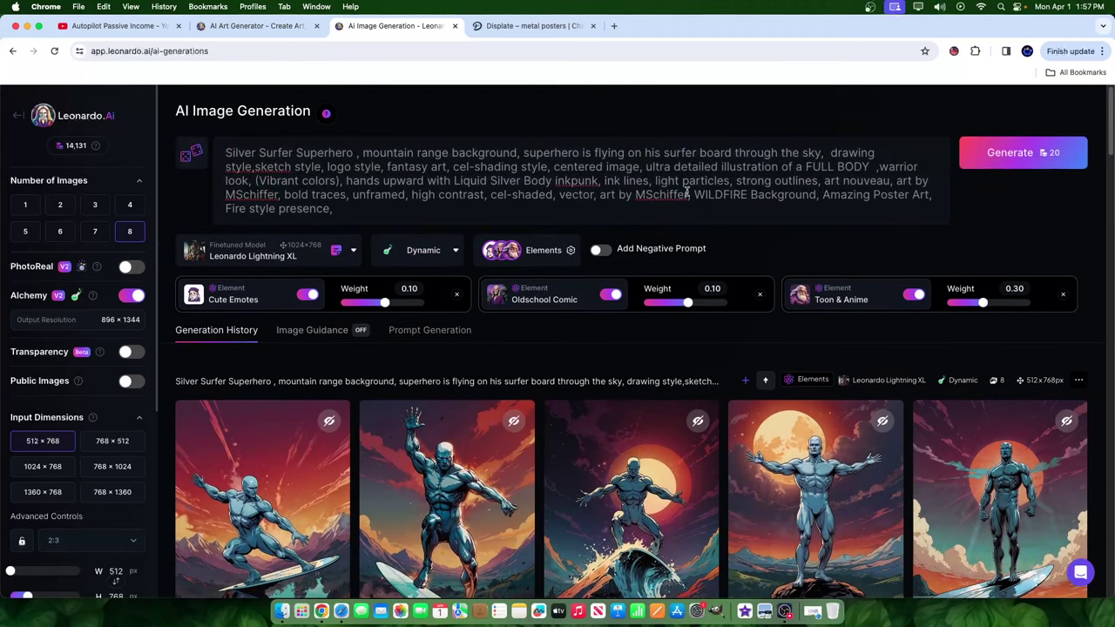
pyautogui.scroll(-2, 438, 271)
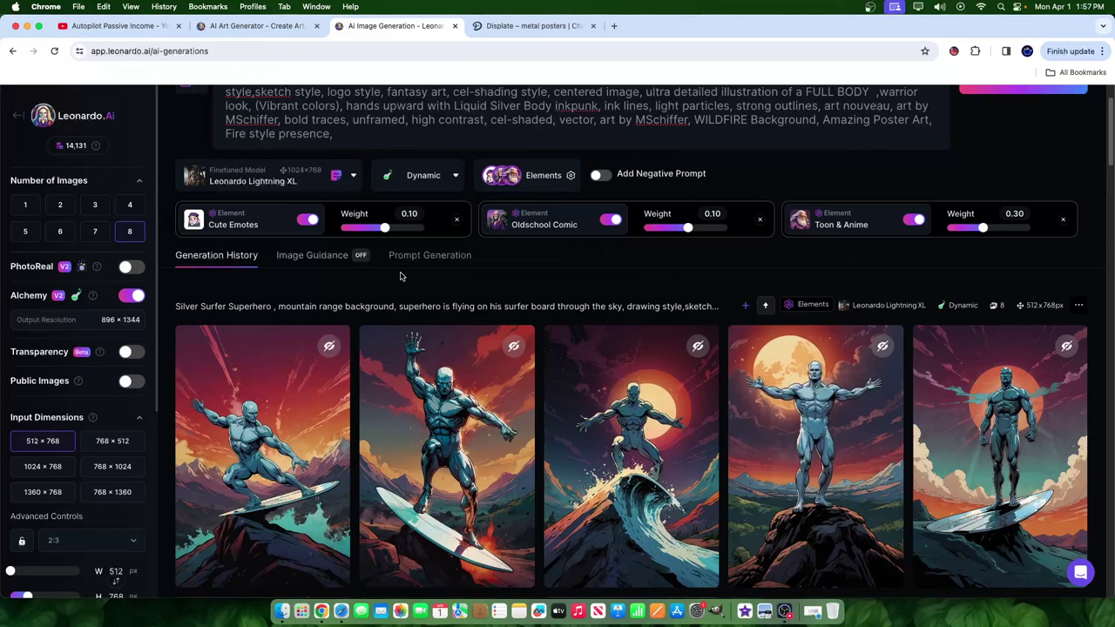
pyautogui.scroll(-10, 400, 275)
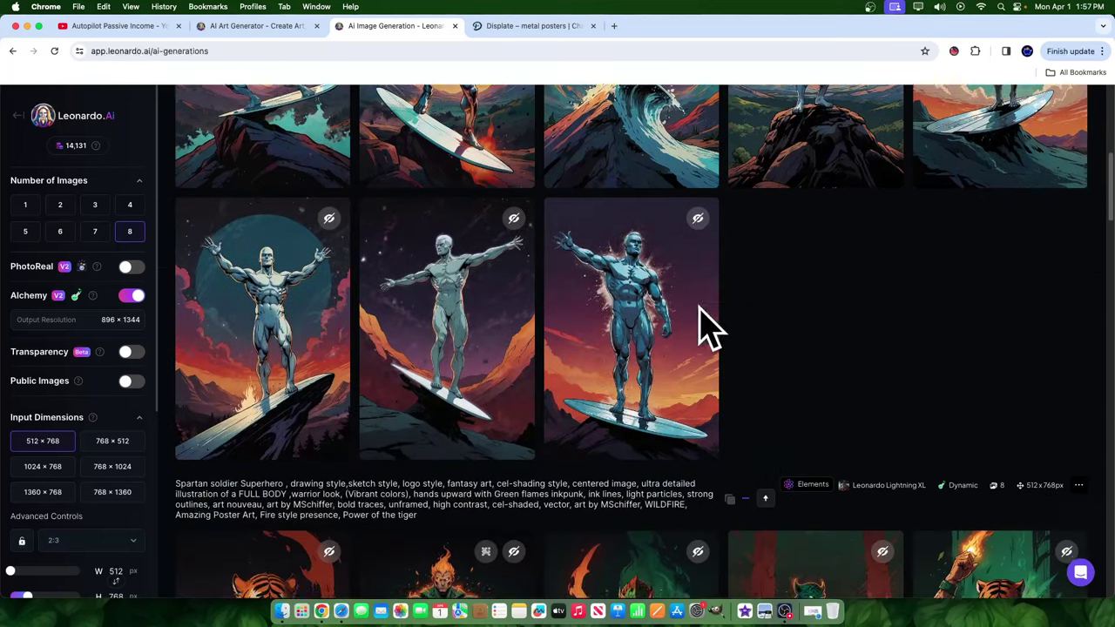
pyautogui.scroll(10, 595, 377)
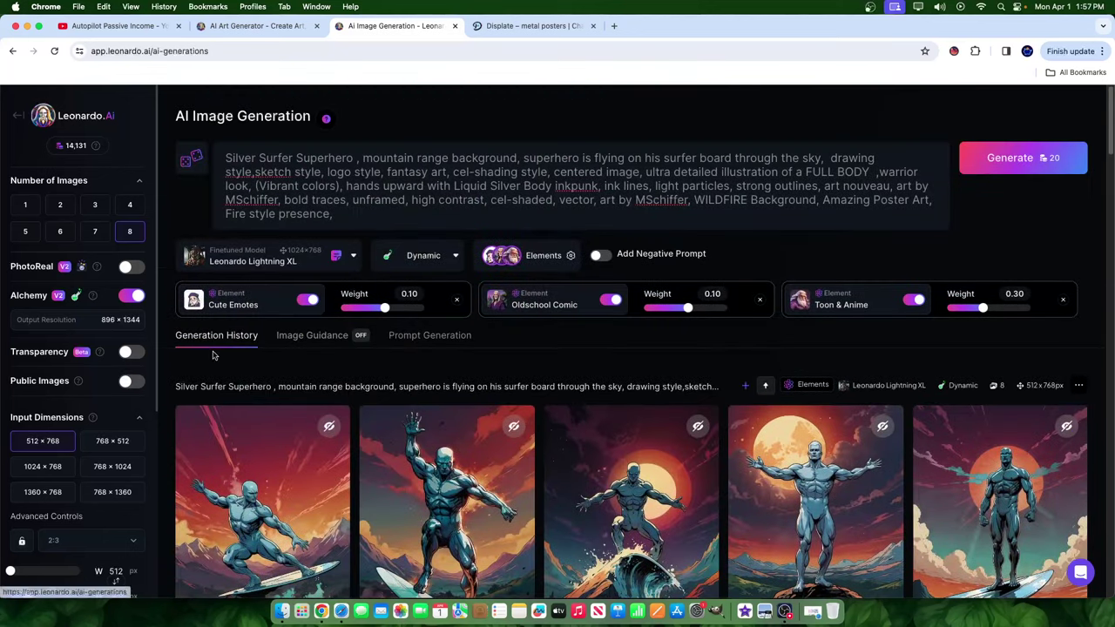
# - Browse the available Elements, including the selected ones, and close the selection without changes
pyautogui.click(553, 261)
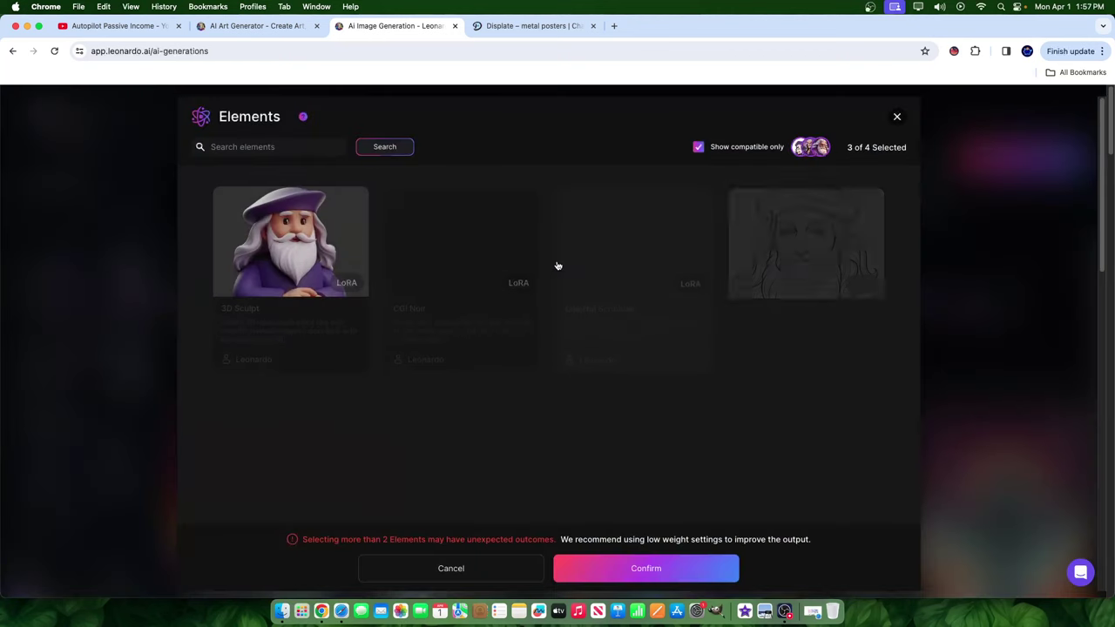
pyautogui.scroll(-2, 856, 246)
pyautogui.scroll(-10, 855, 245)
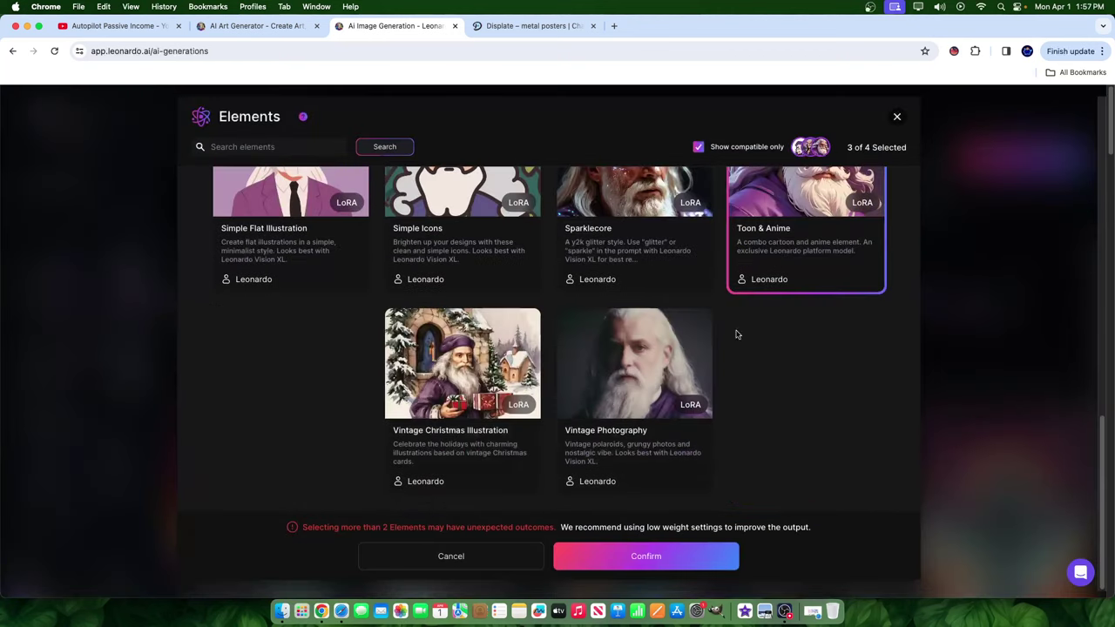
pyautogui.scroll(6, 846, 331)
pyautogui.scroll(3, 711, 308)
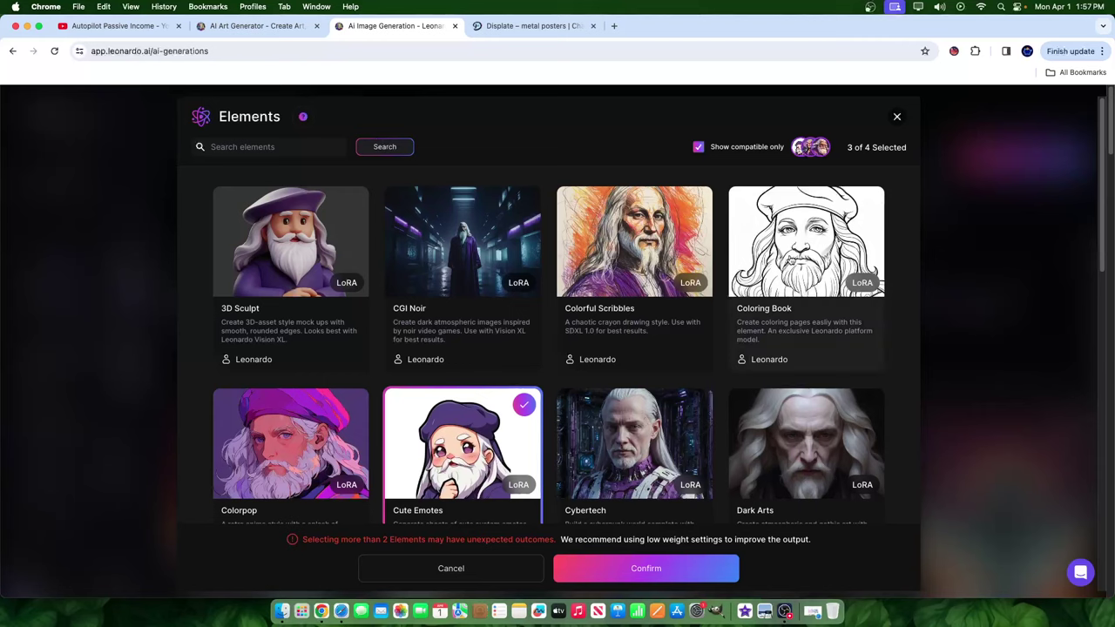
pyautogui.click(897, 117)
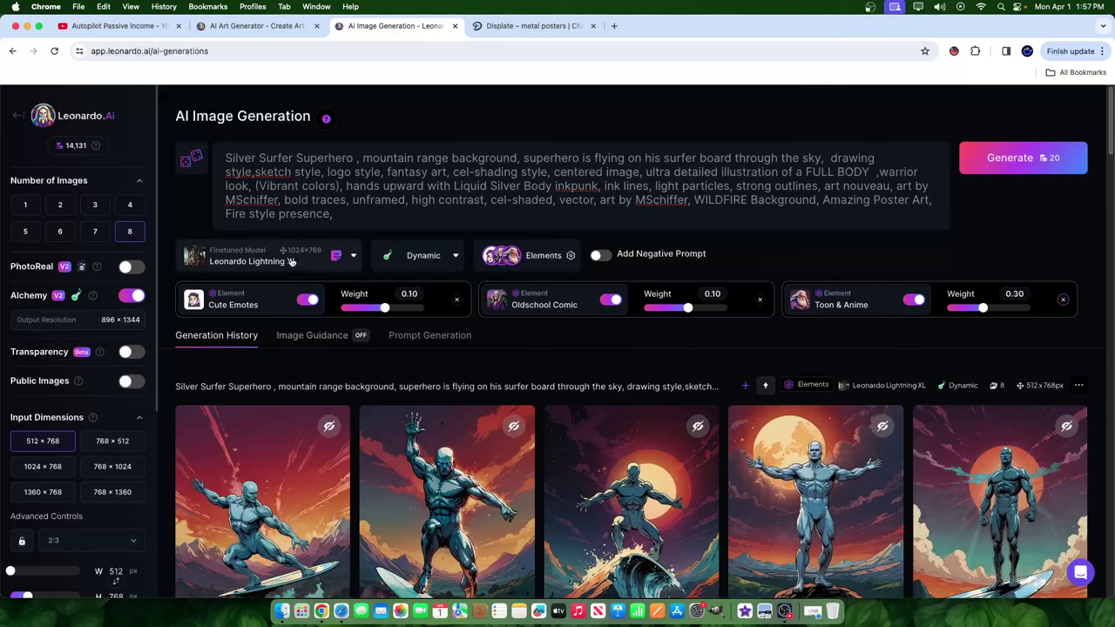
# - Review the preset styles and finetuned models, keeping Leonardo Lightning XL as the model
pyautogui.click(411, 258)
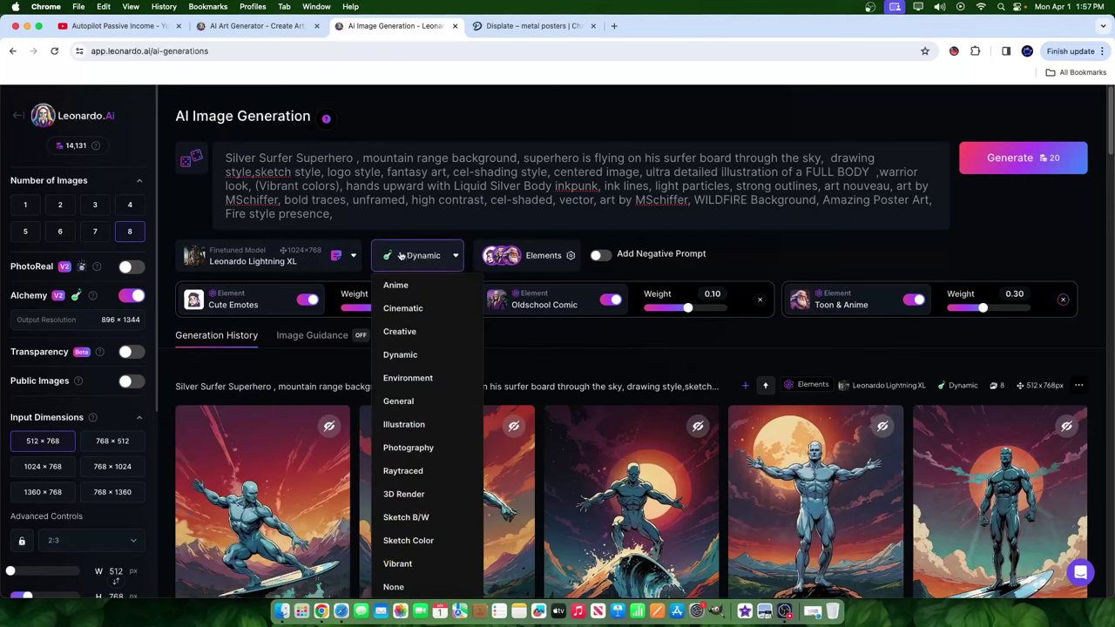
pyautogui.click(312, 259)
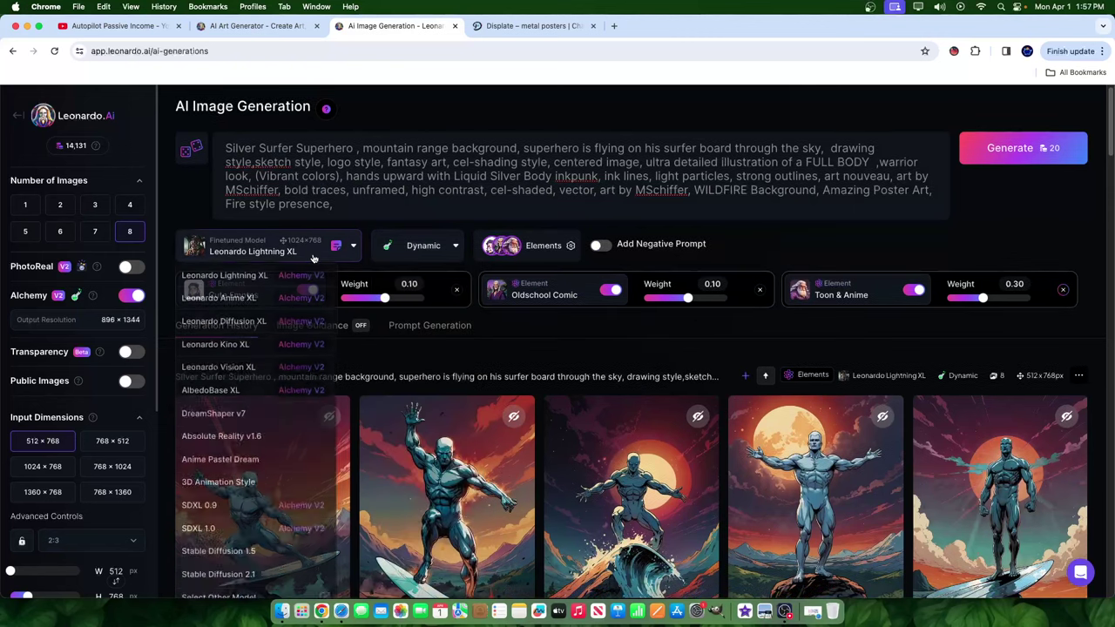
pyautogui.click(244, 277)
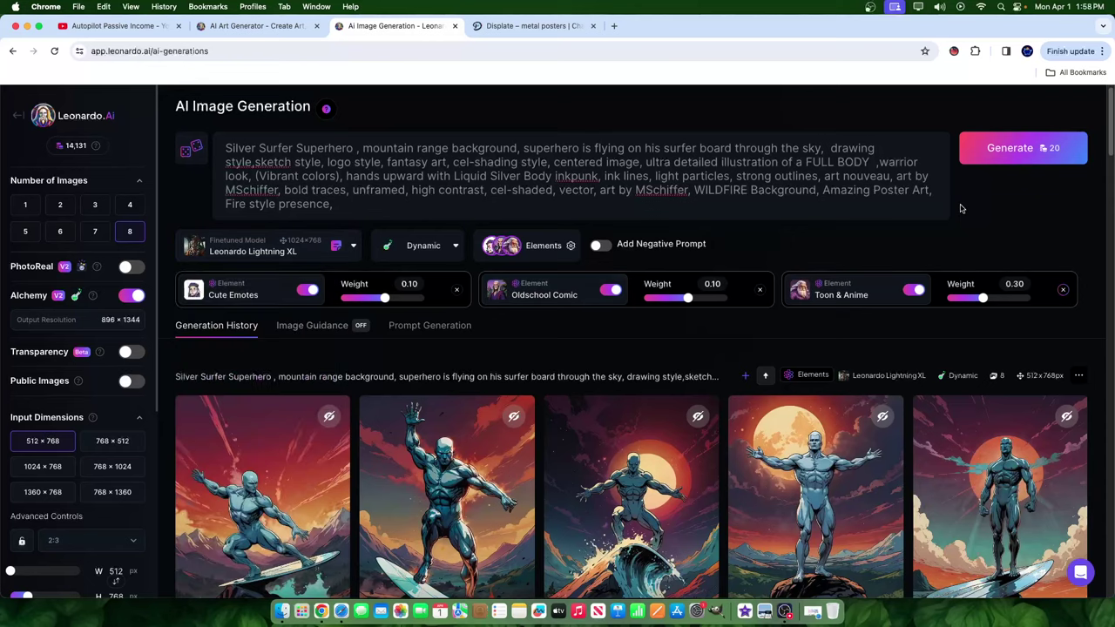
# - Compare the Silver Surfer and Spartan soldier sets, and view the Silver Surfer with one raised arm enlarged
pyautogui.scroll(-5, 983, 313)
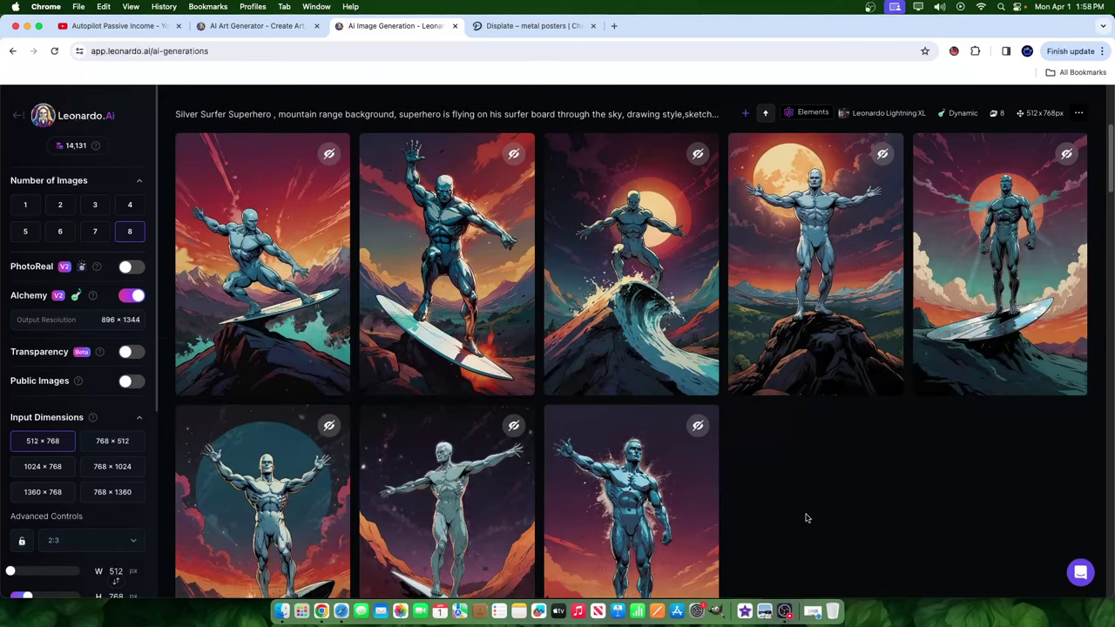
pyautogui.scroll(-15, 803, 505)
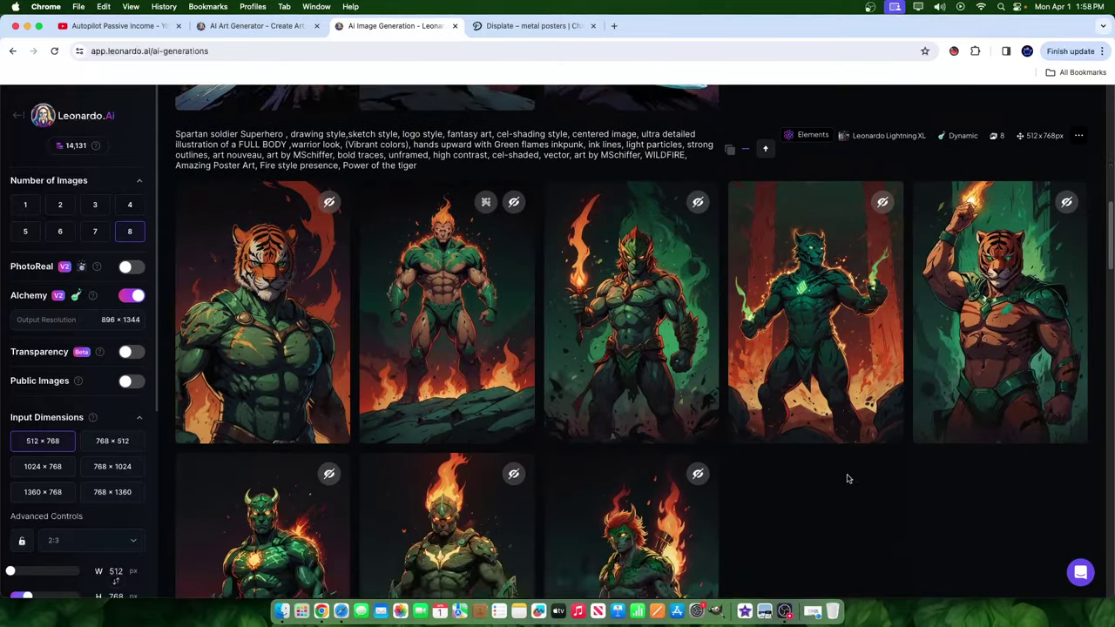
pyautogui.scroll(15, 656, 375)
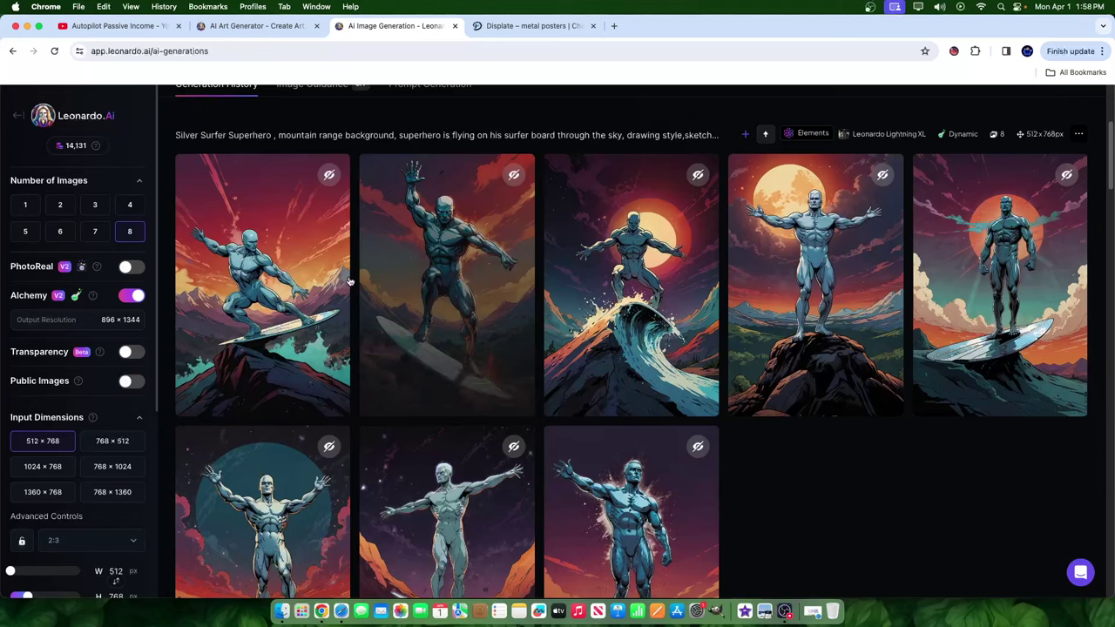
pyautogui.scroll(-3, 924, 363)
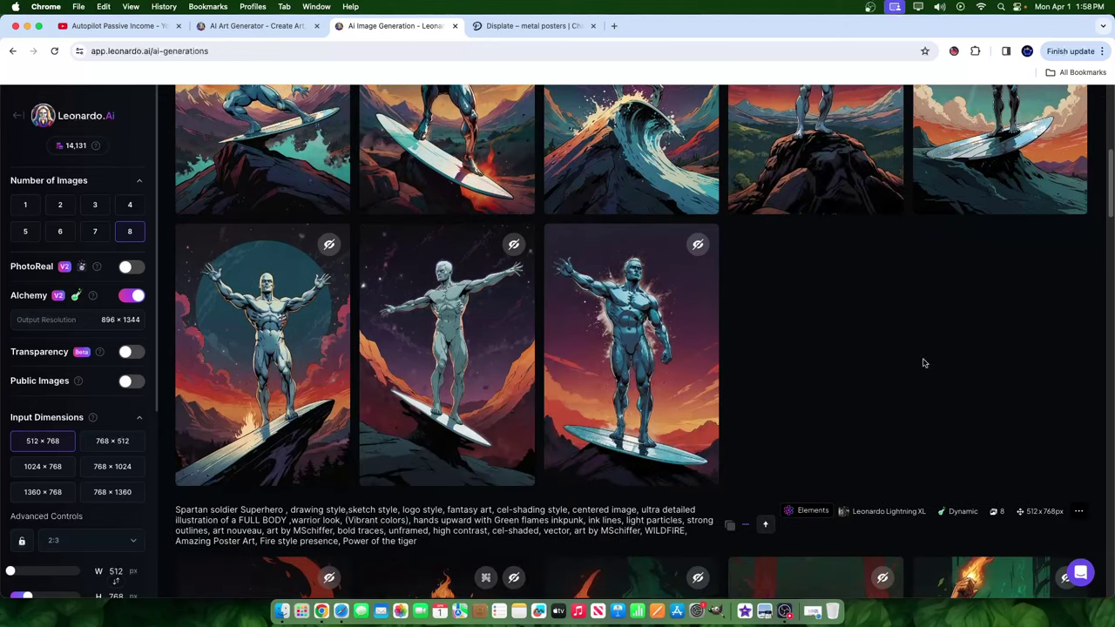
pyautogui.scroll(1, 952, 416)
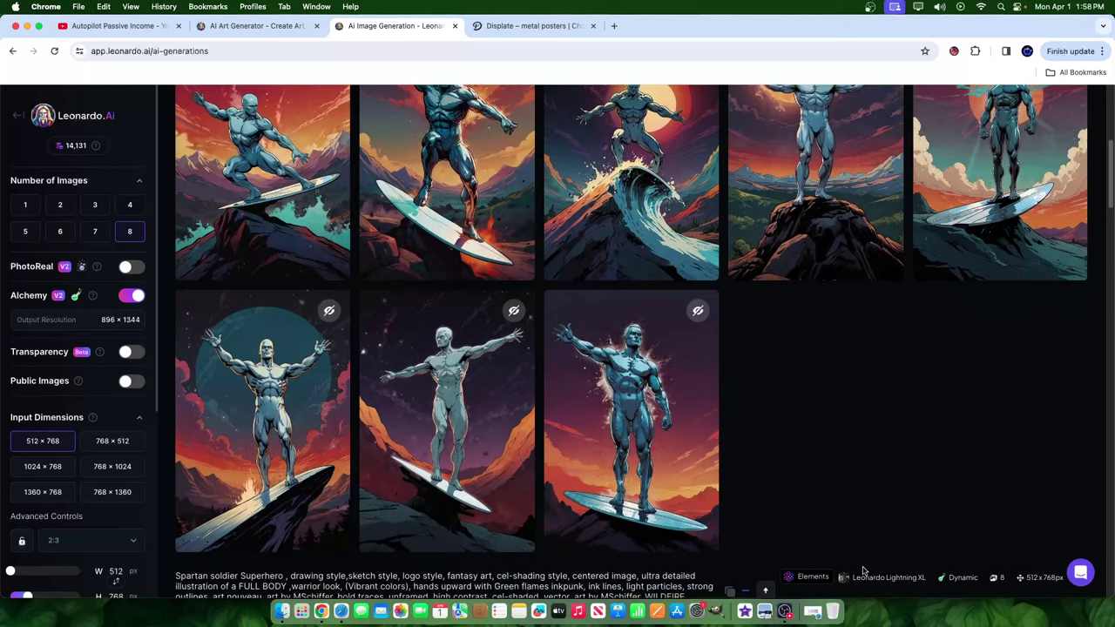
pyautogui.scroll(3, 863, 570)
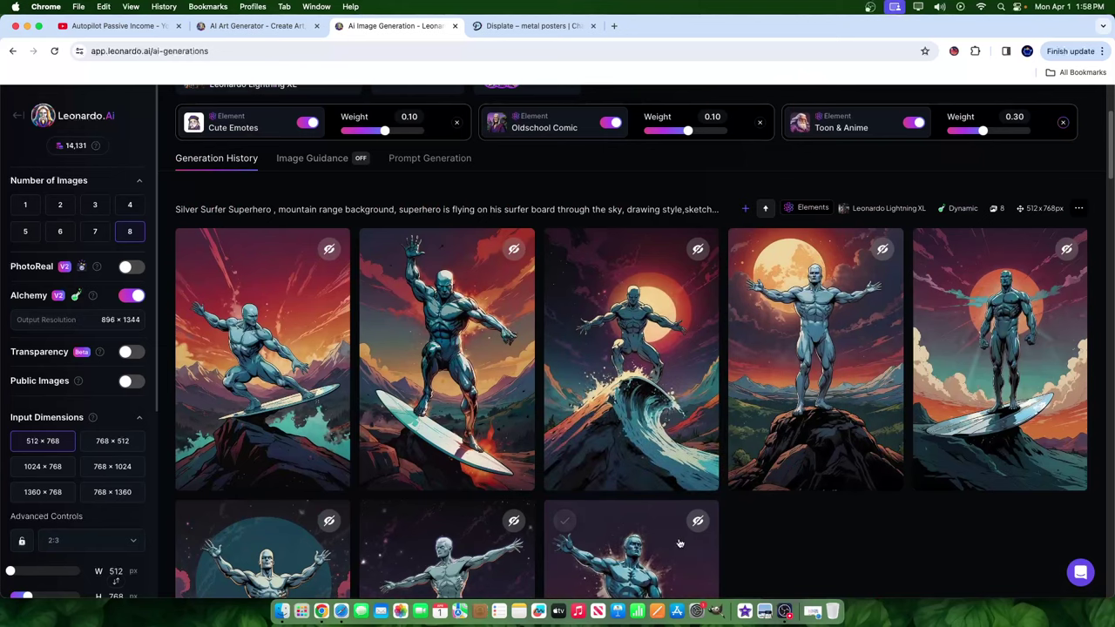
pyautogui.scroll(-5, 644, 543)
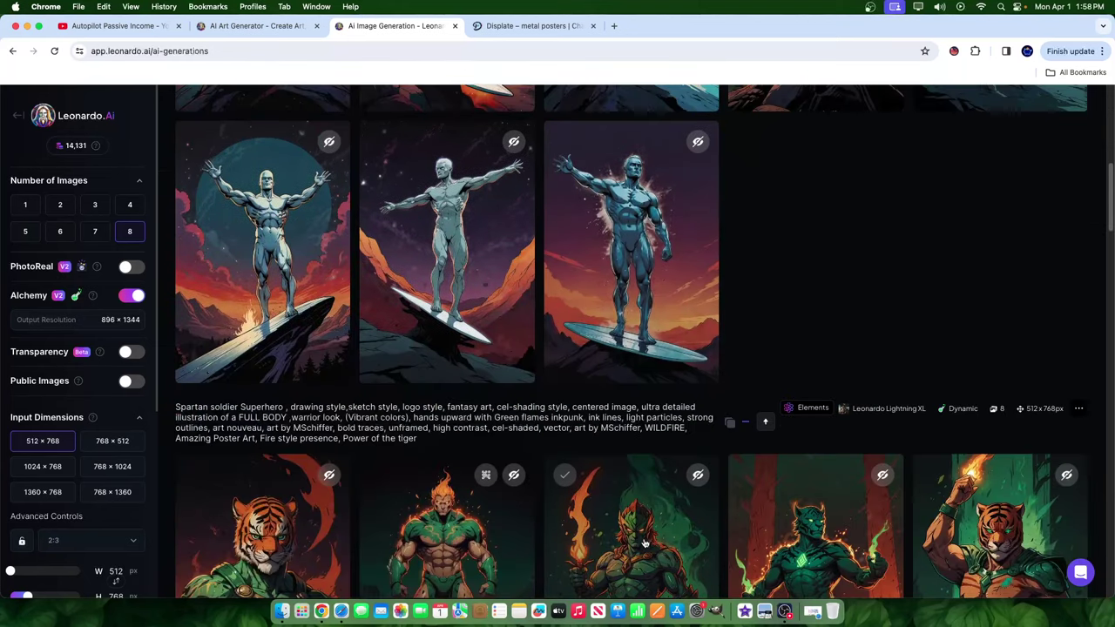
pyautogui.scroll(2, 784, 470)
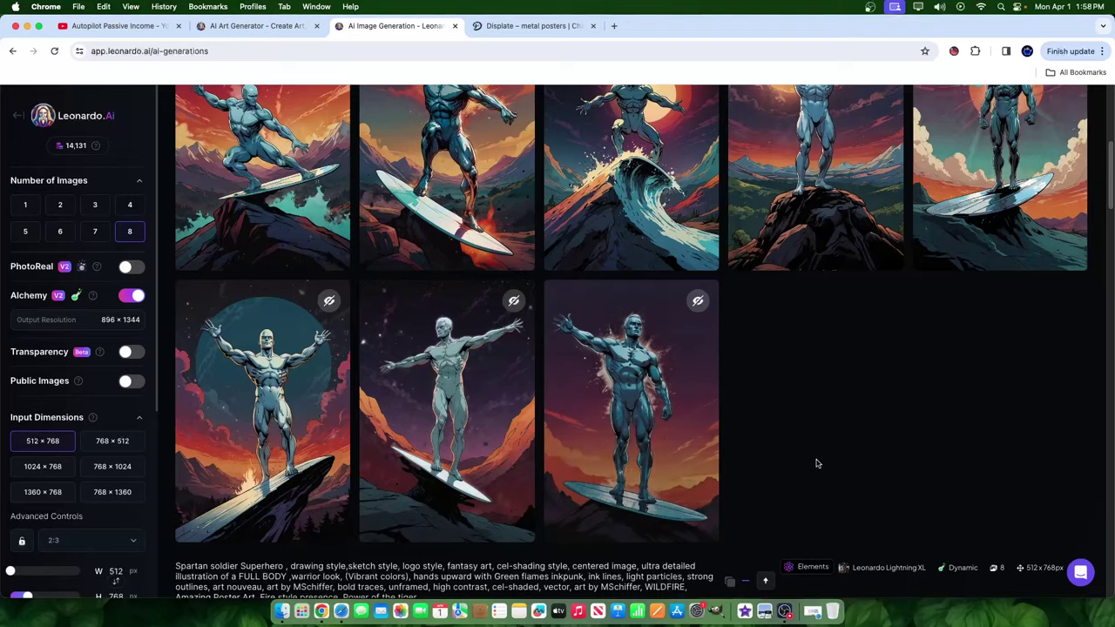
pyautogui.scroll(2, 813, 464)
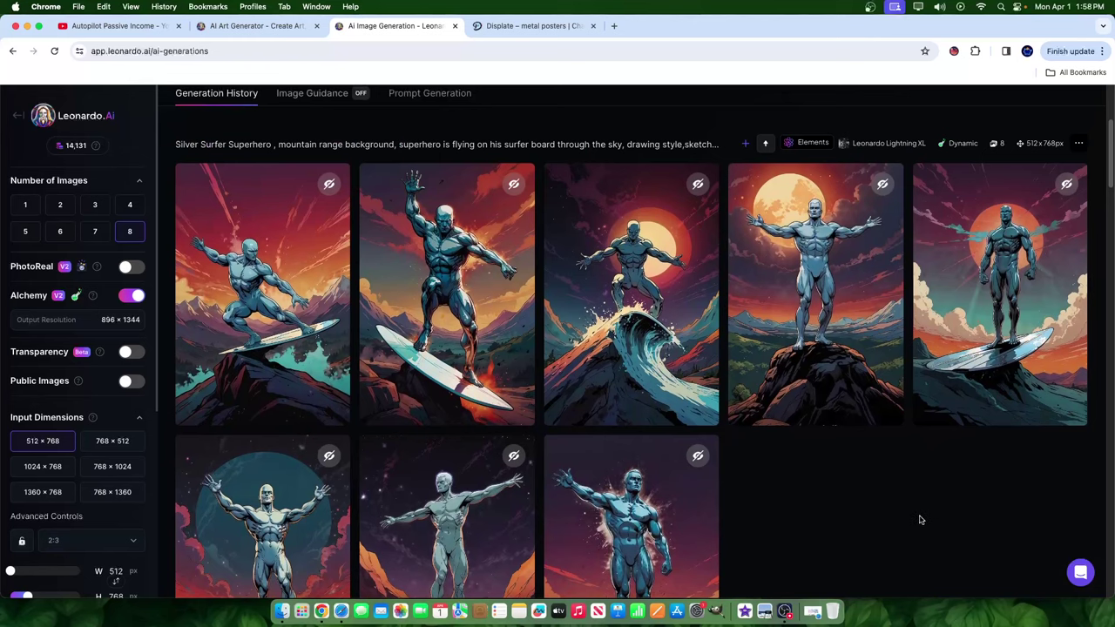
pyautogui.click(452, 273)
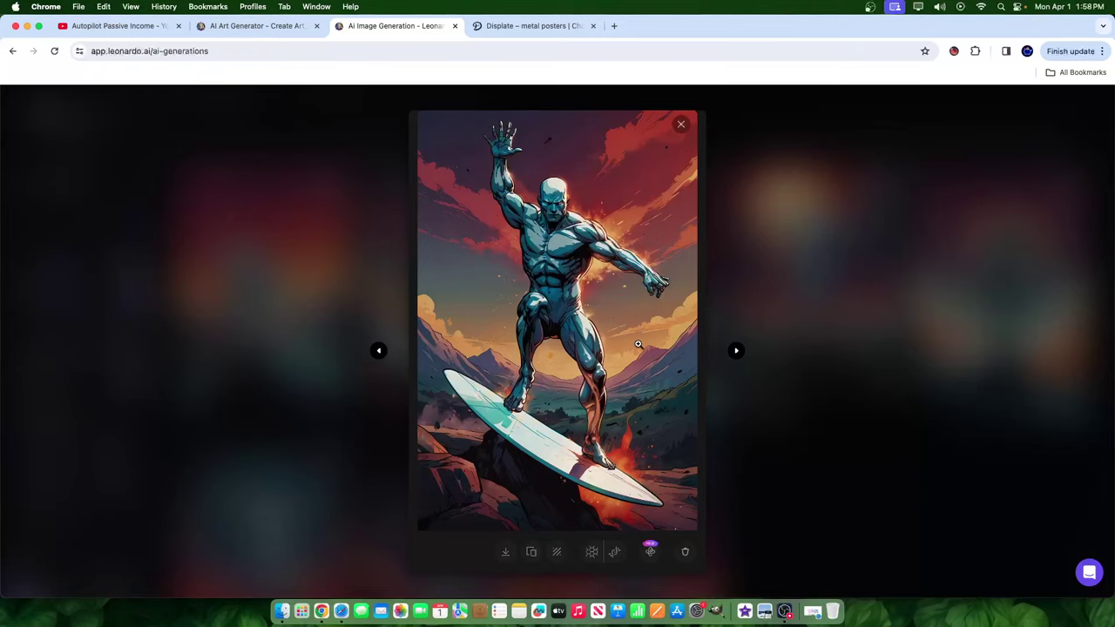
# - Search Google for "silver surfer" in a new browser tab and preview the Sideshow maquette picture as a reference
pyautogui.click(614, 26)
pyautogui.write('silver ')
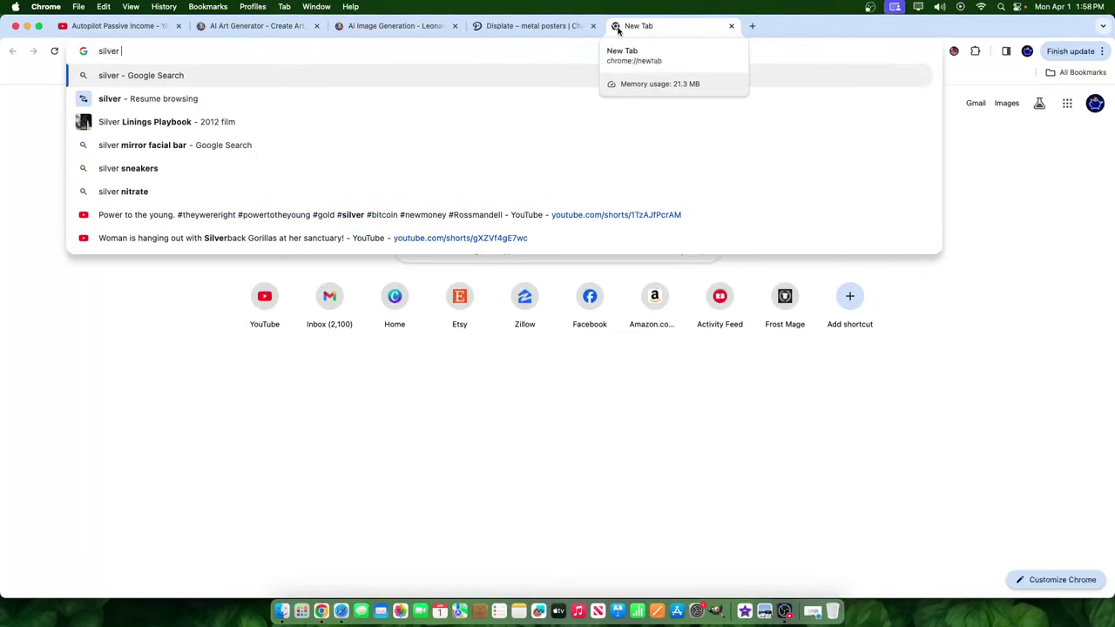
pyautogui.write('surfer')
pyautogui.press('Return')
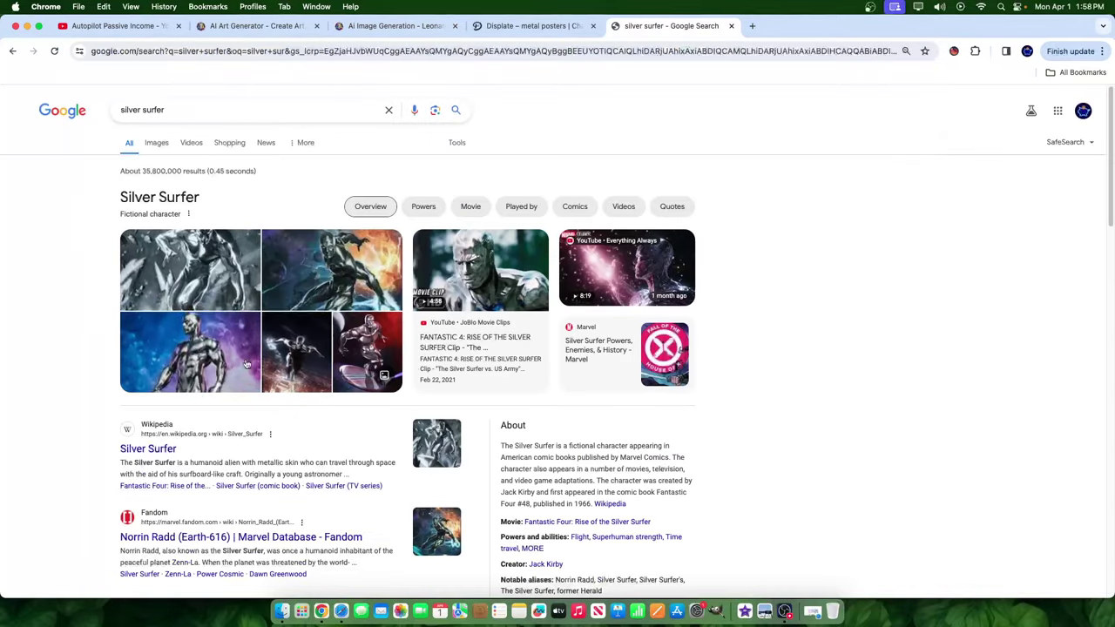
pyautogui.click(247, 363)
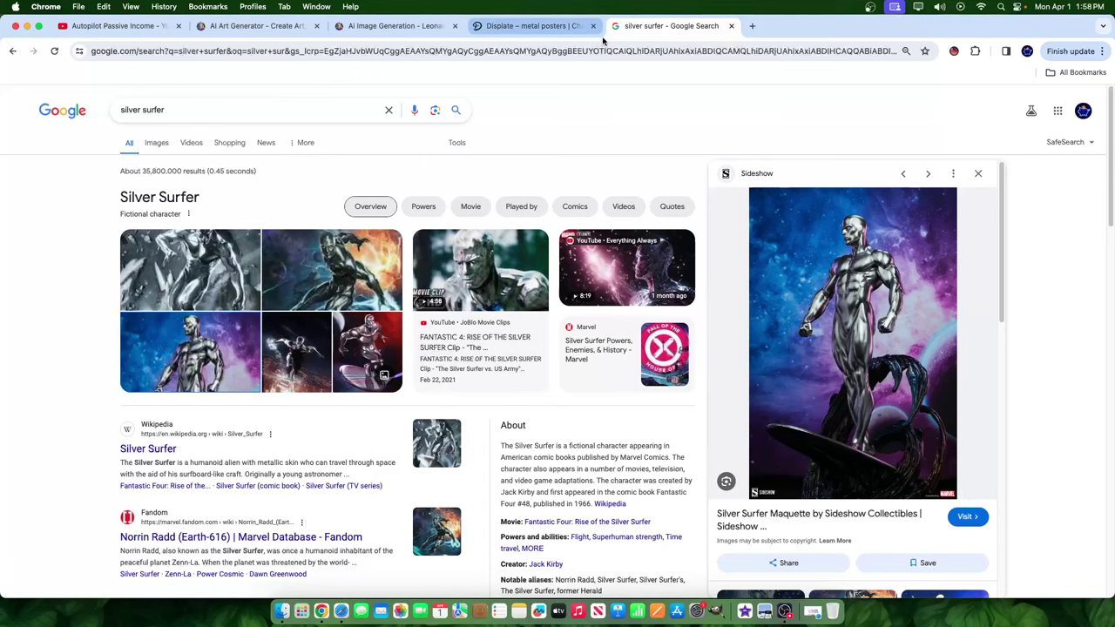
# - Return to the Leonardo.Ai generations, close the enlarged image and look over all the Silver Surfer variations
pyautogui.click(352, 26)
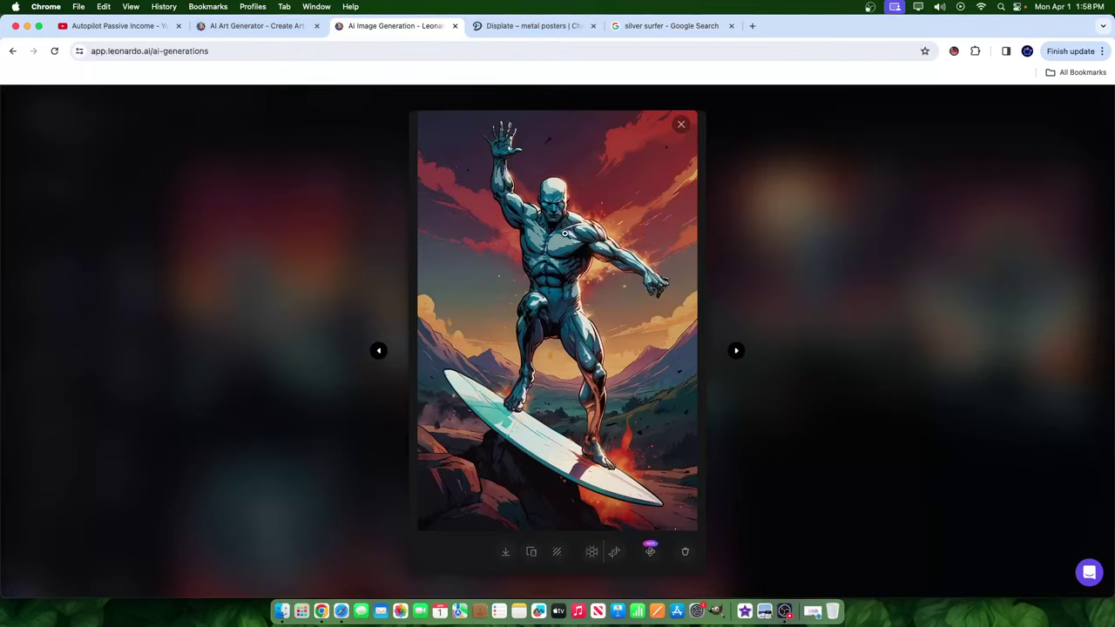
pyautogui.click(765, 278)
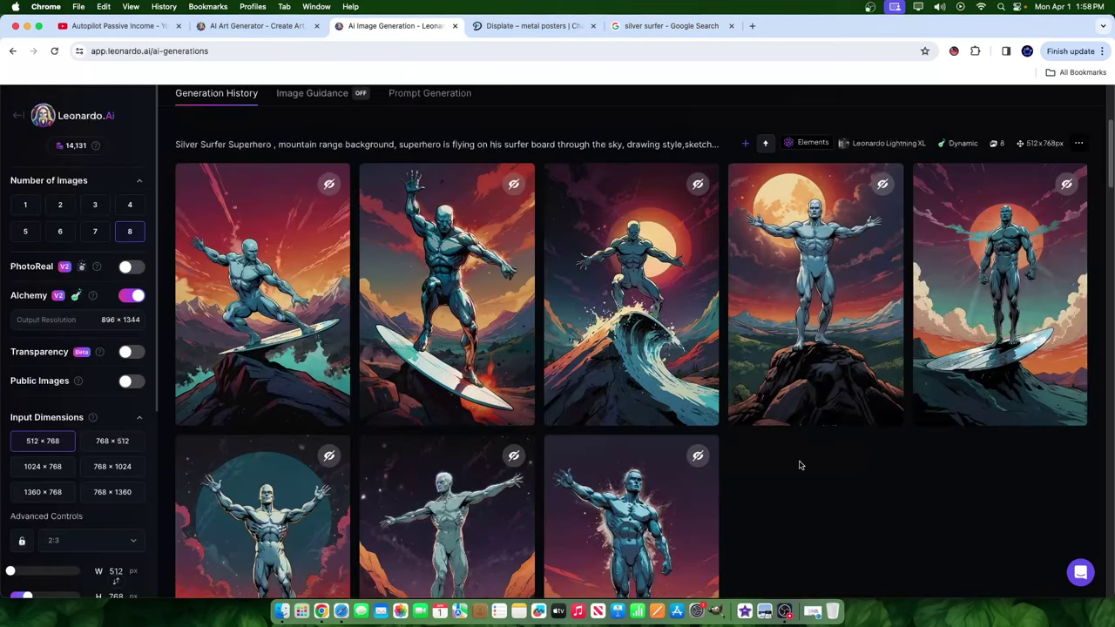
pyautogui.scroll(-4, 805, 460)
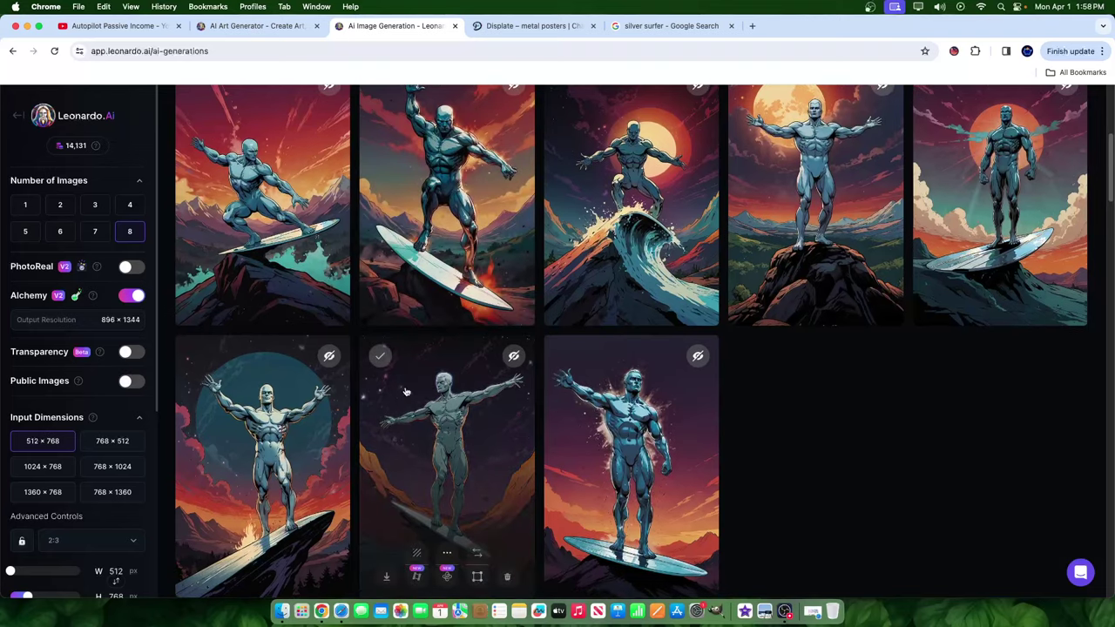
pyautogui.scroll(2, 884, 343)
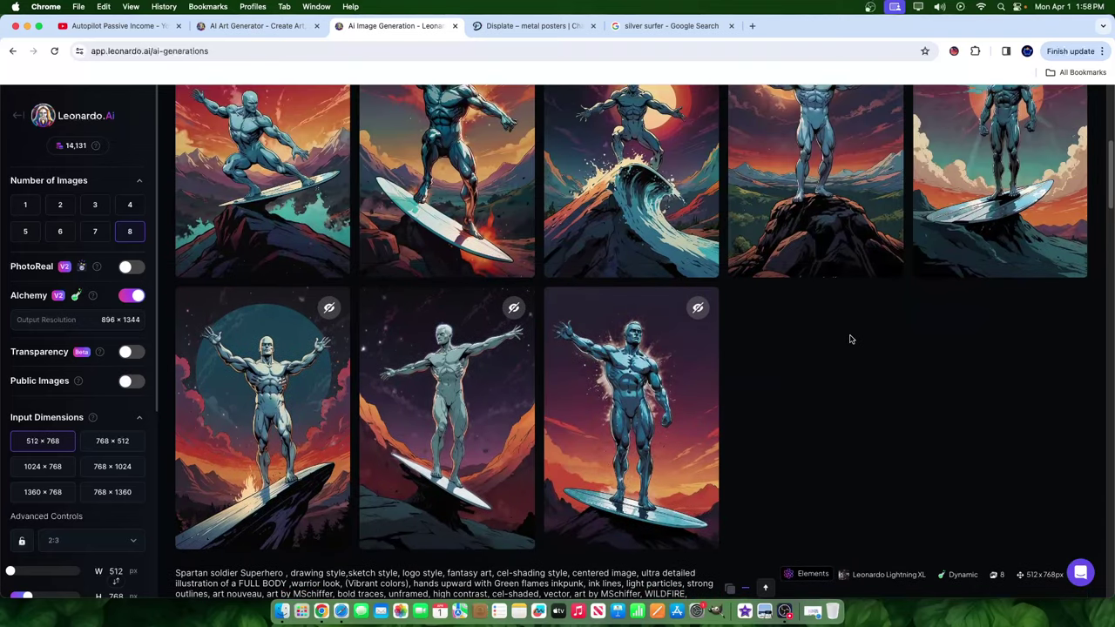
pyautogui.scroll(3, 838, 339)
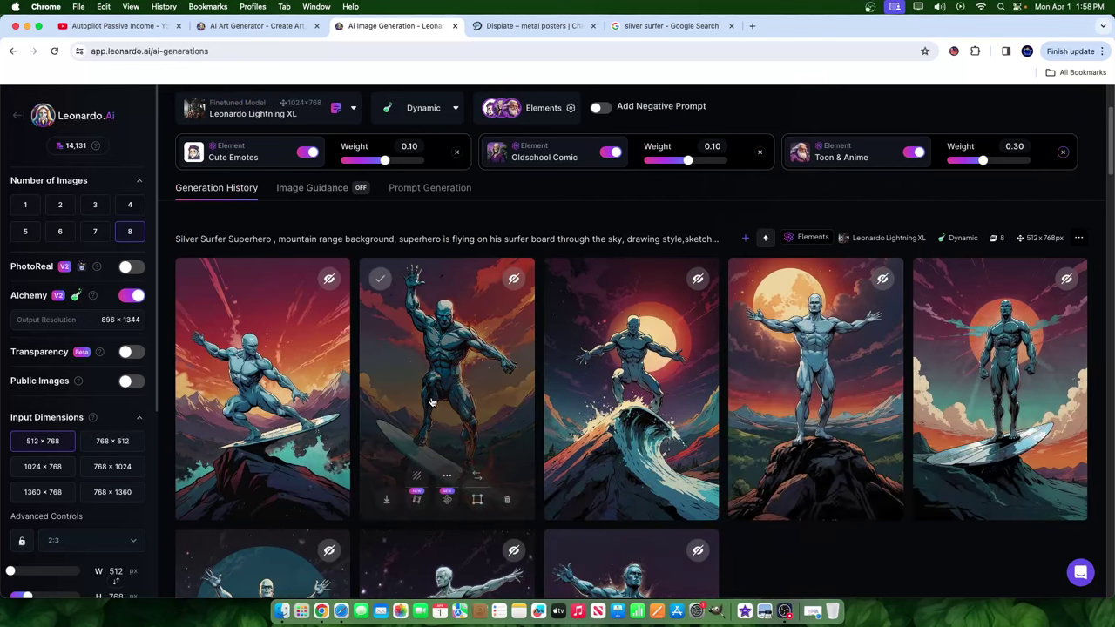
# - Upscale the Silver Surfer image with one raised arm using Alchemy Upscale with High refiner strength
pyautogui.click(474, 393)
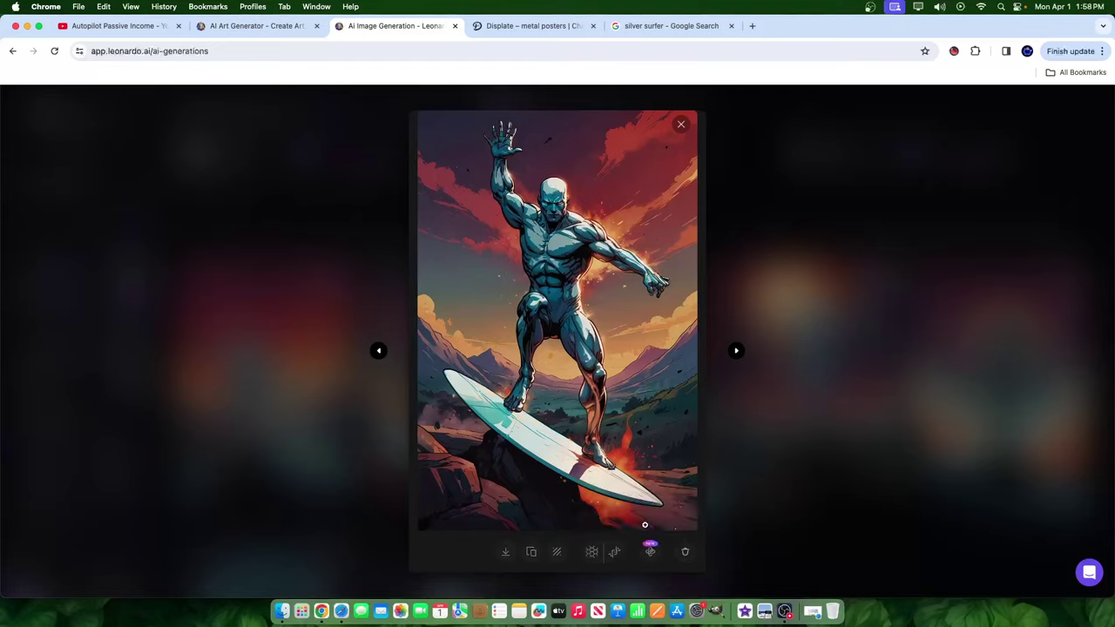
pyautogui.click(649, 551)
pyautogui.click(672, 273)
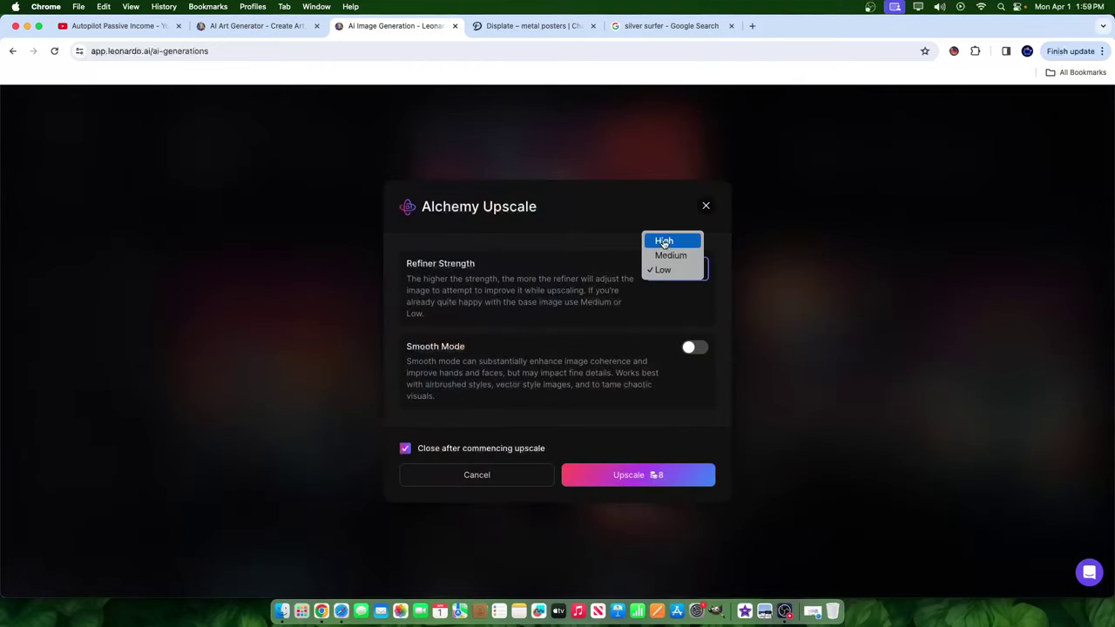
pyautogui.click(664, 241)
pyautogui.click(614, 483)
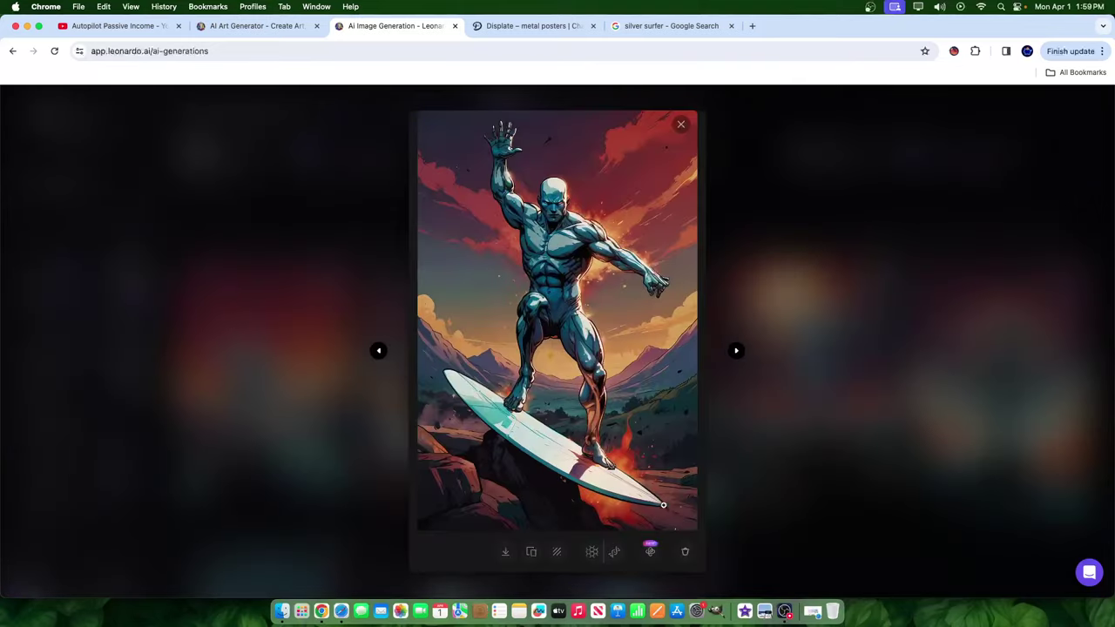
pyautogui.click(801, 458)
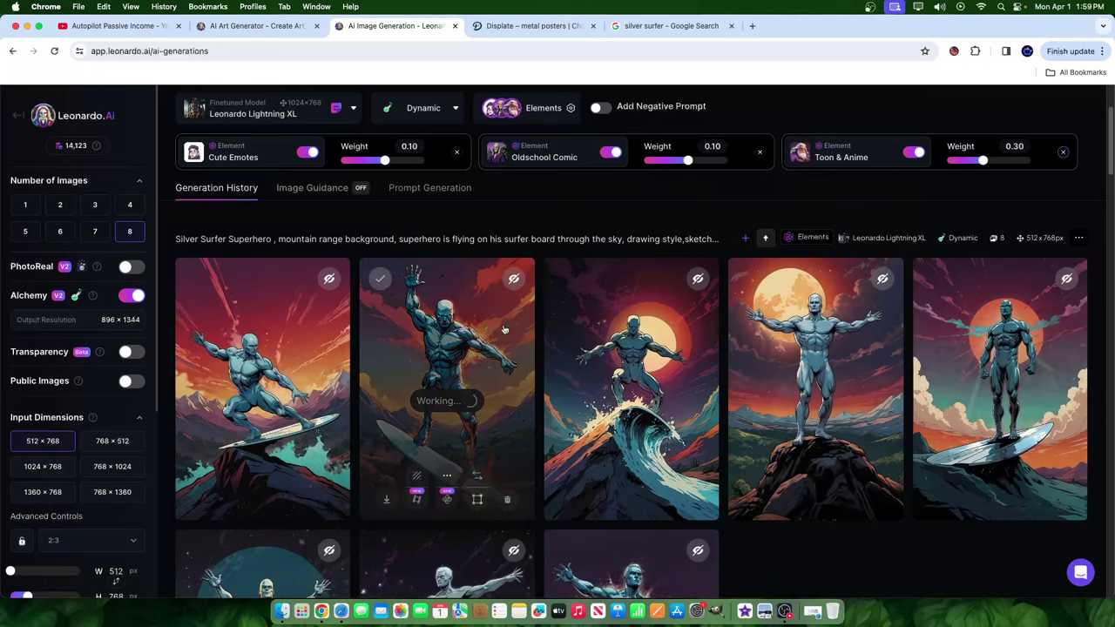
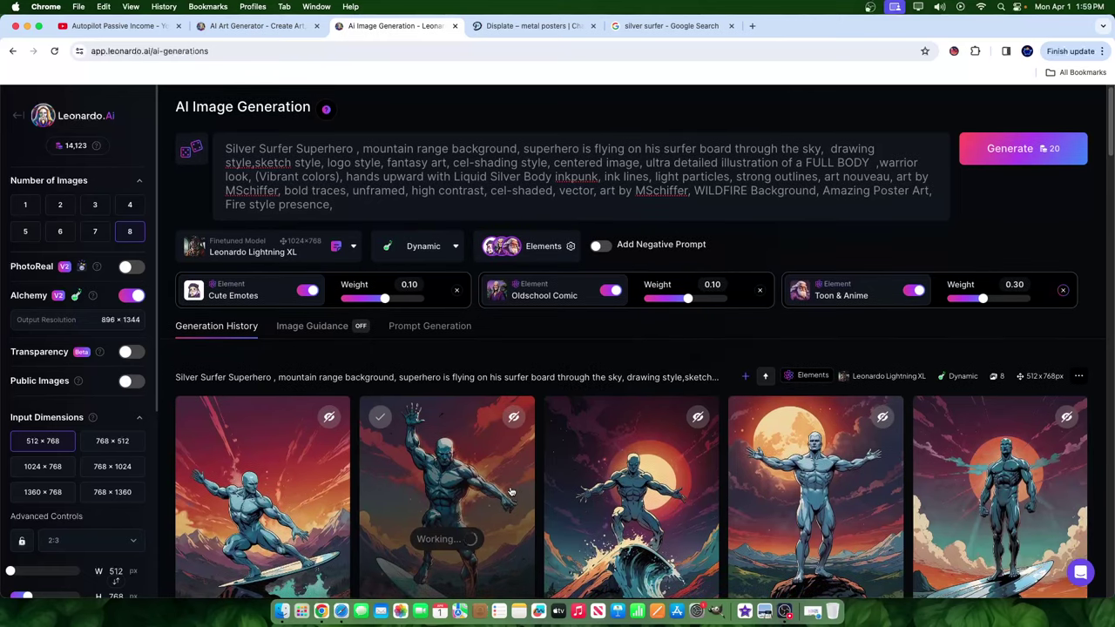
# - View the upscaled Silver Surfer with one raised arm enlarged and inspect its details
pyautogui.scroll(1, 510, 493)
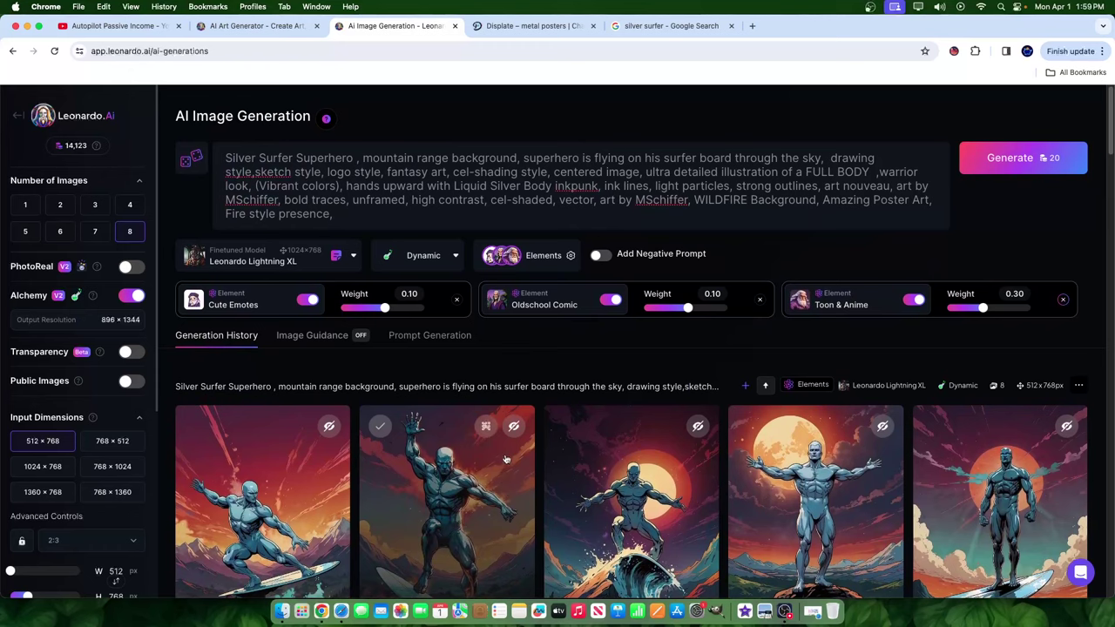
pyautogui.click(494, 471)
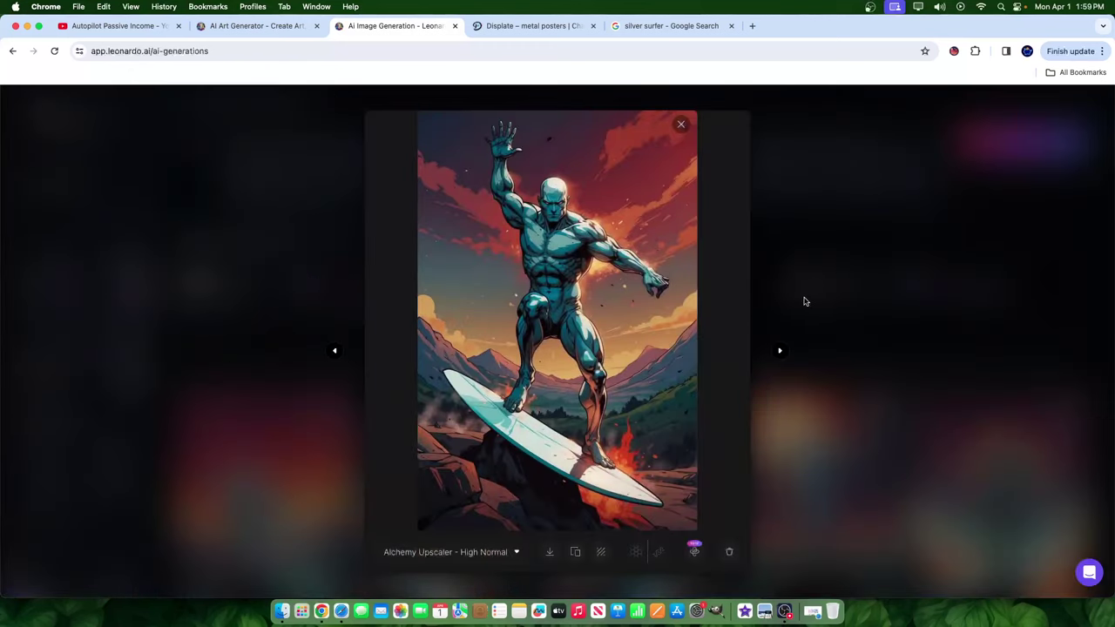
pyautogui.click(829, 254)
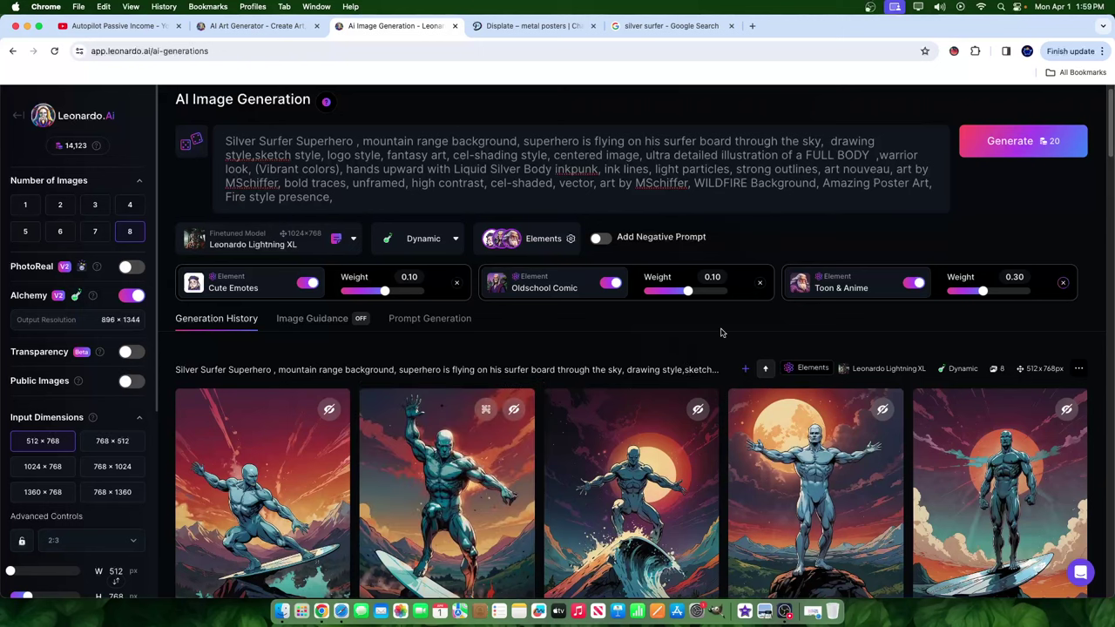
pyautogui.scroll(-5, 508, 387)
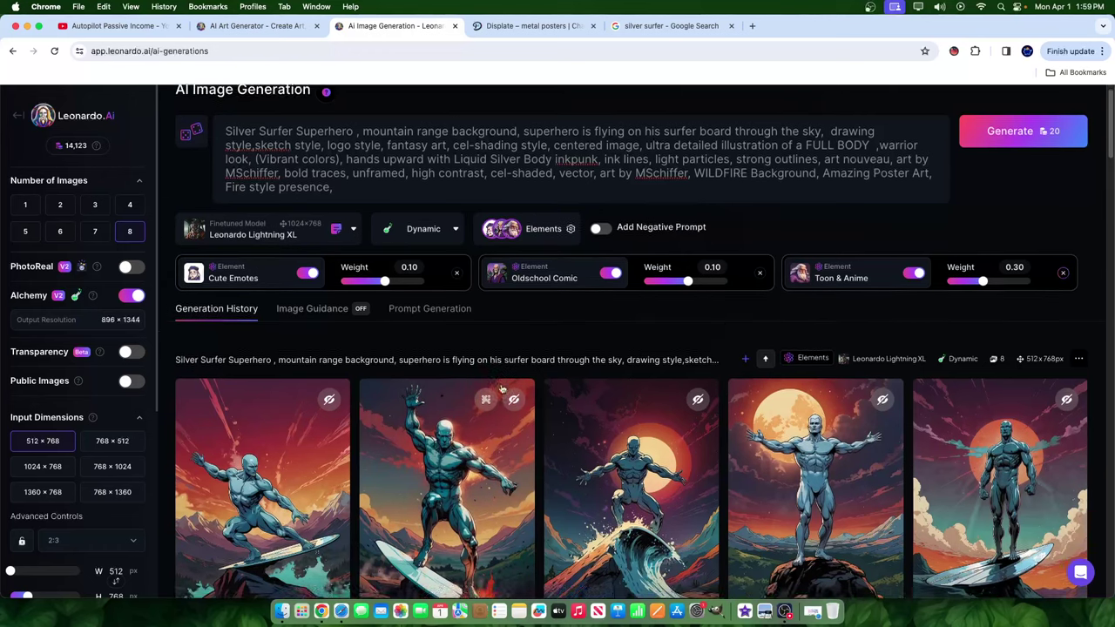
pyautogui.click(478, 376)
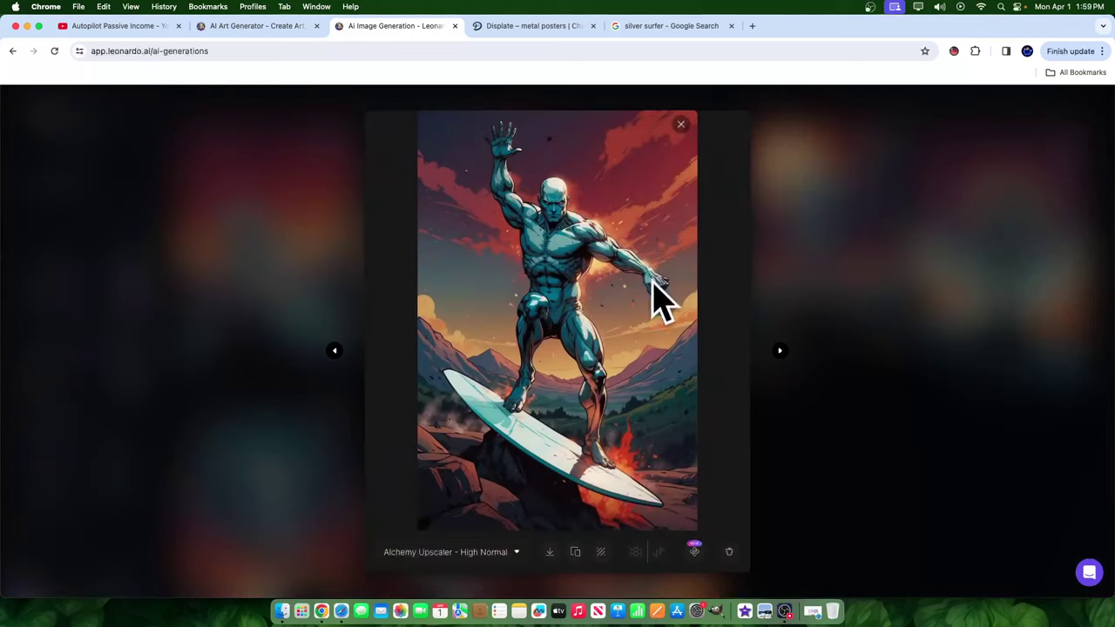
pyautogui.click(821, 284)
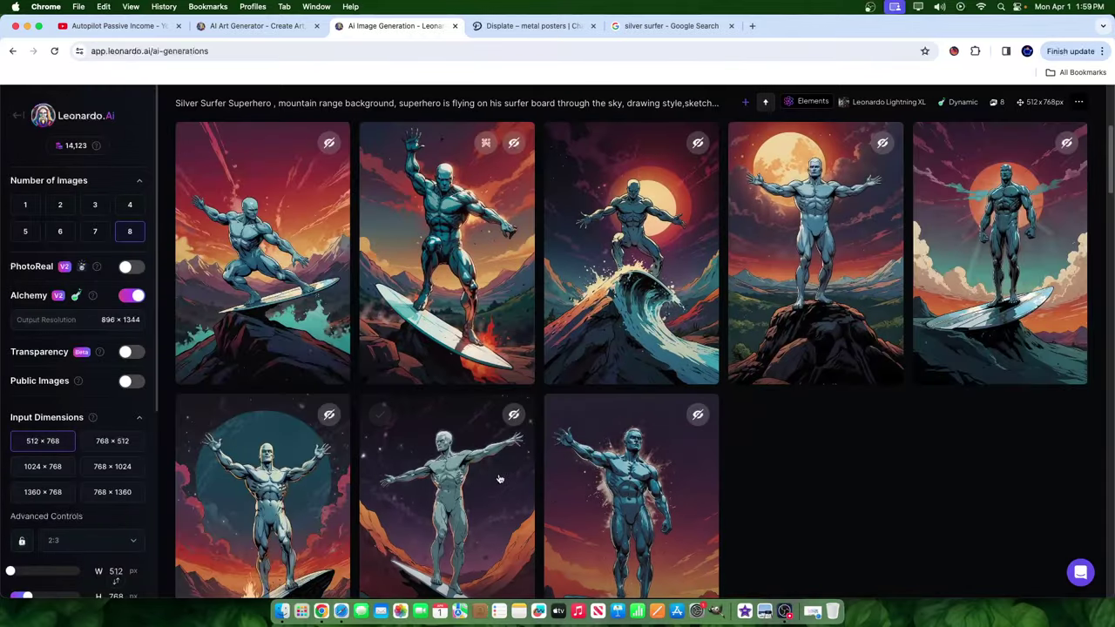
# - Upscale the green Spartan soldier holding the flaming sword using Alchemy Upscale with High refiner strength
pyautogui.scroll(-5, 589, 451)
pyautogui.click(619, 346)
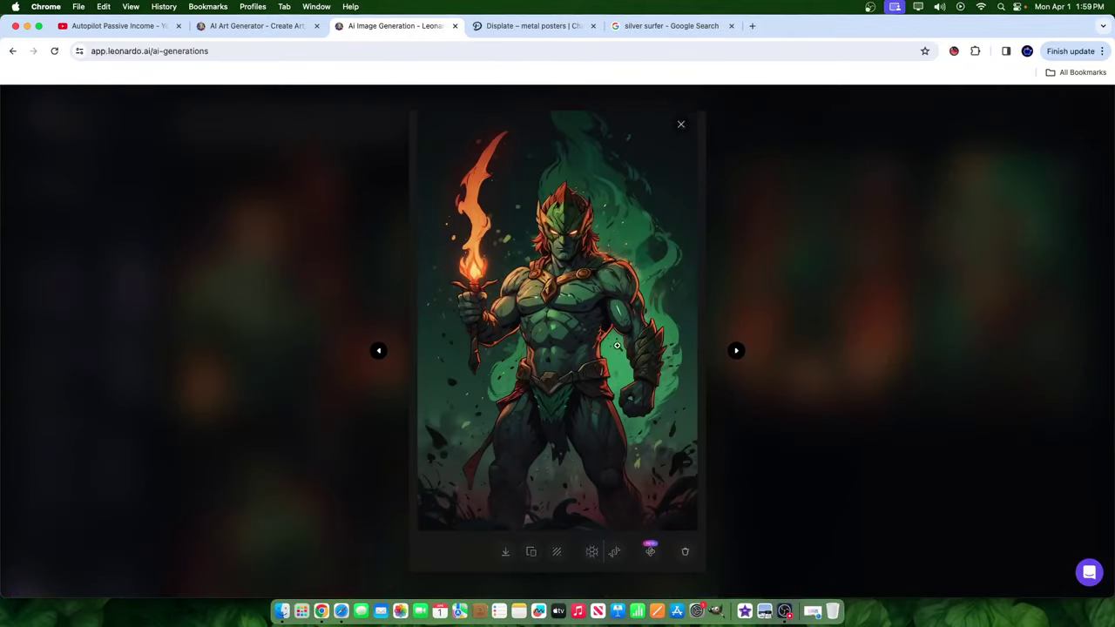
pyautogui.click(649, 550)
pyautogui.click(668, 269)
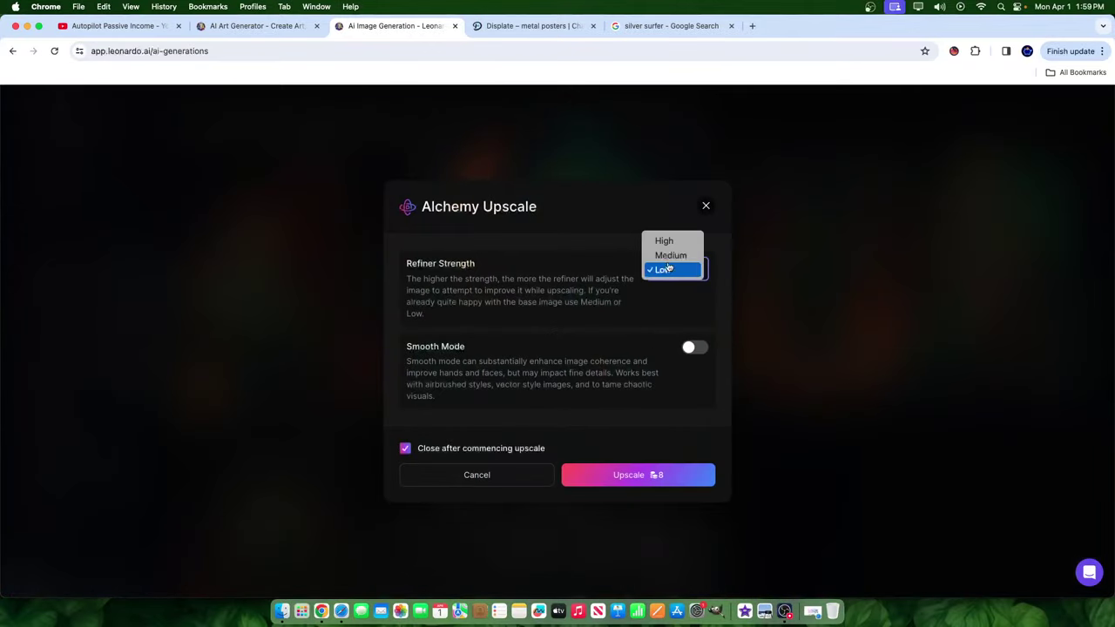
pyautogui.click(665, 238)
pyautogui.click(624, 472)
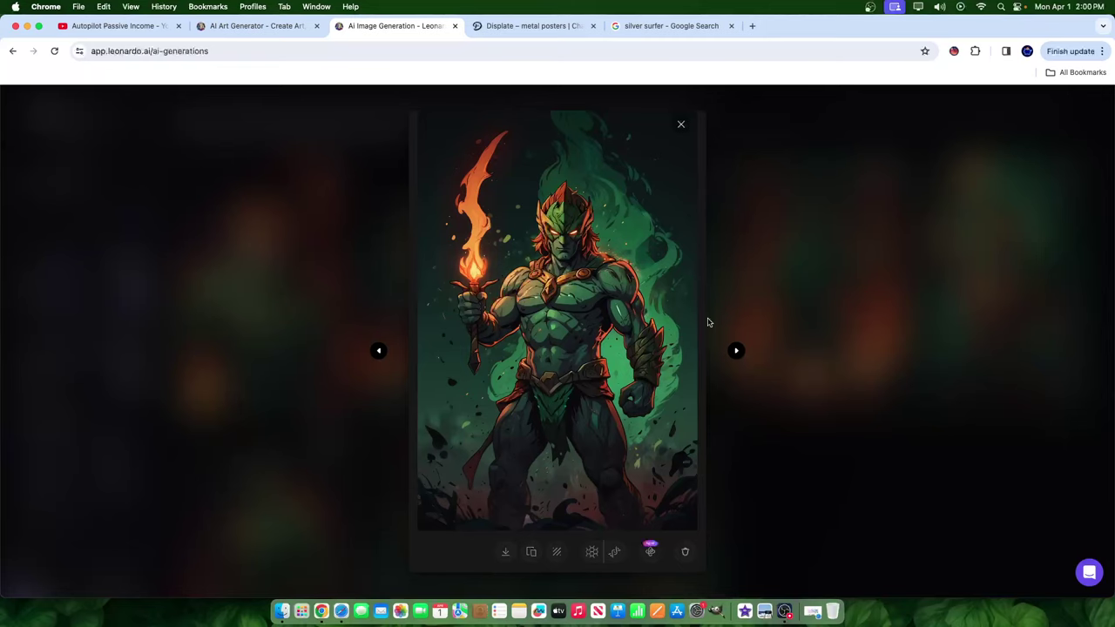
pyautogui.click(797, 305)
# - Compare the flaming-sword Spartan's original image with its Alchemy Upscaler - High Normal version, switching between them several times
pyautogui.scroll(-5, 652, 410)
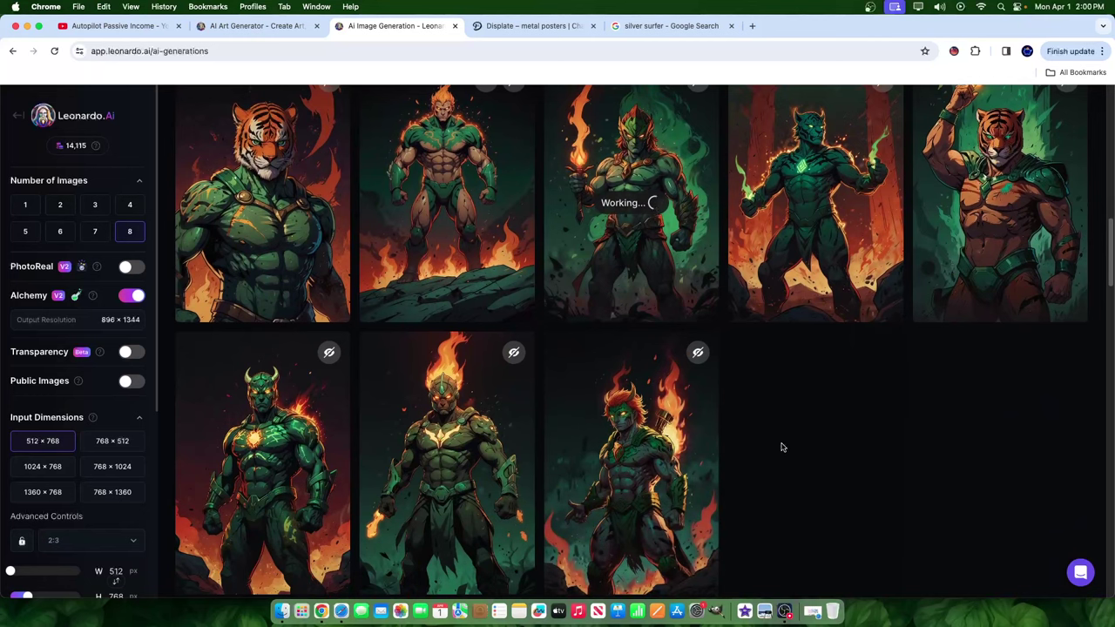
pyautogui.scroll(5, 782, 443)
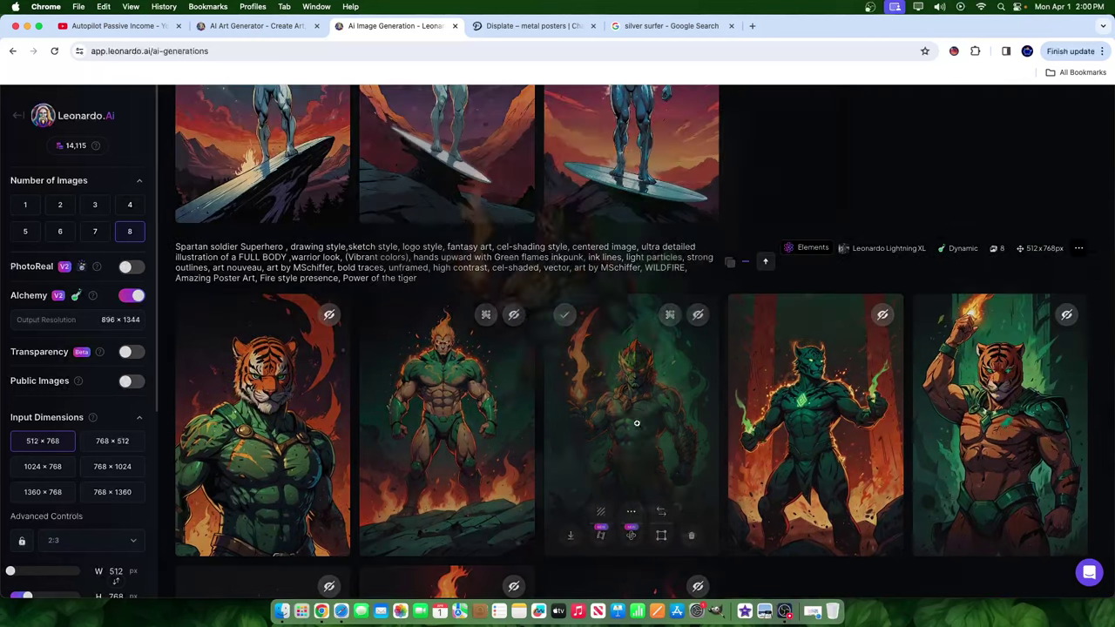
pyautogui.click(649, 410)
pyautogui.click(449, 552)
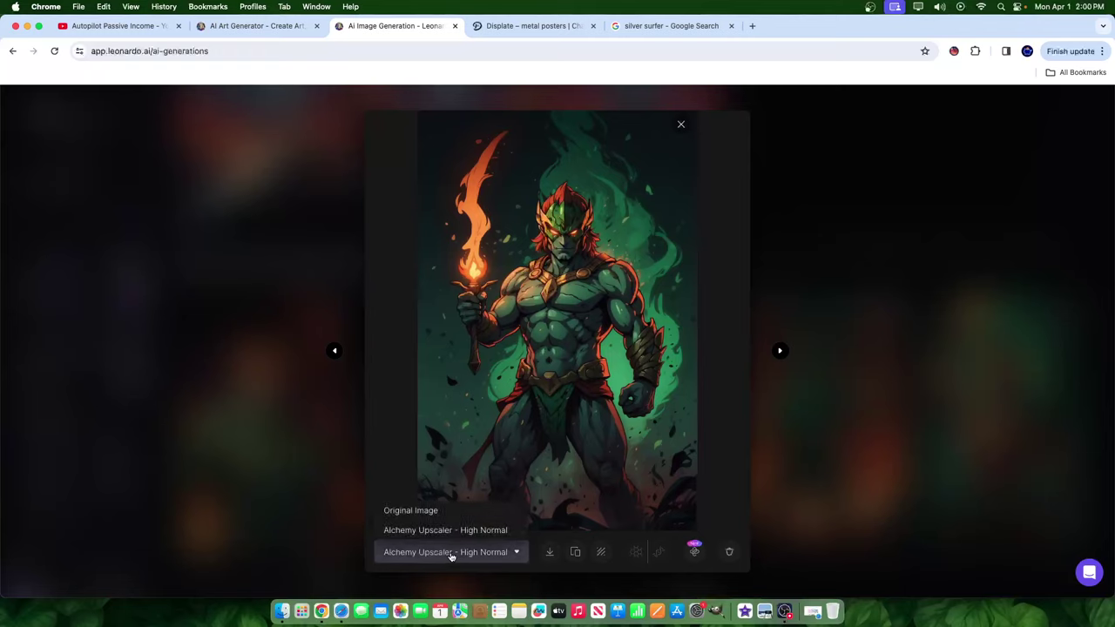
pyautogui.click(425, 514)
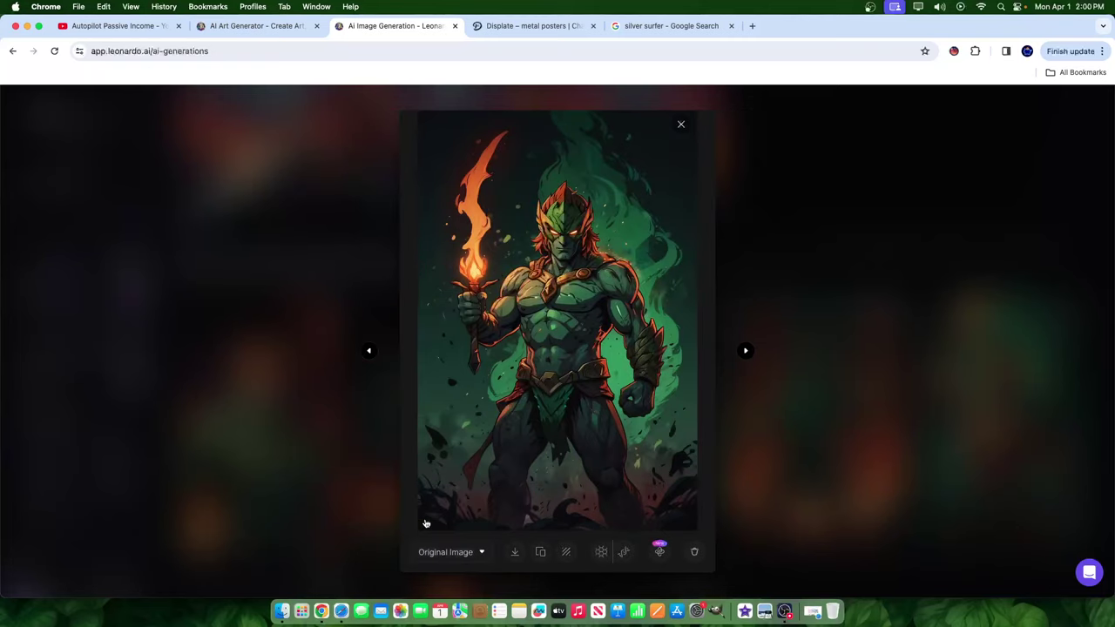
pyautogui.click(446, 554)
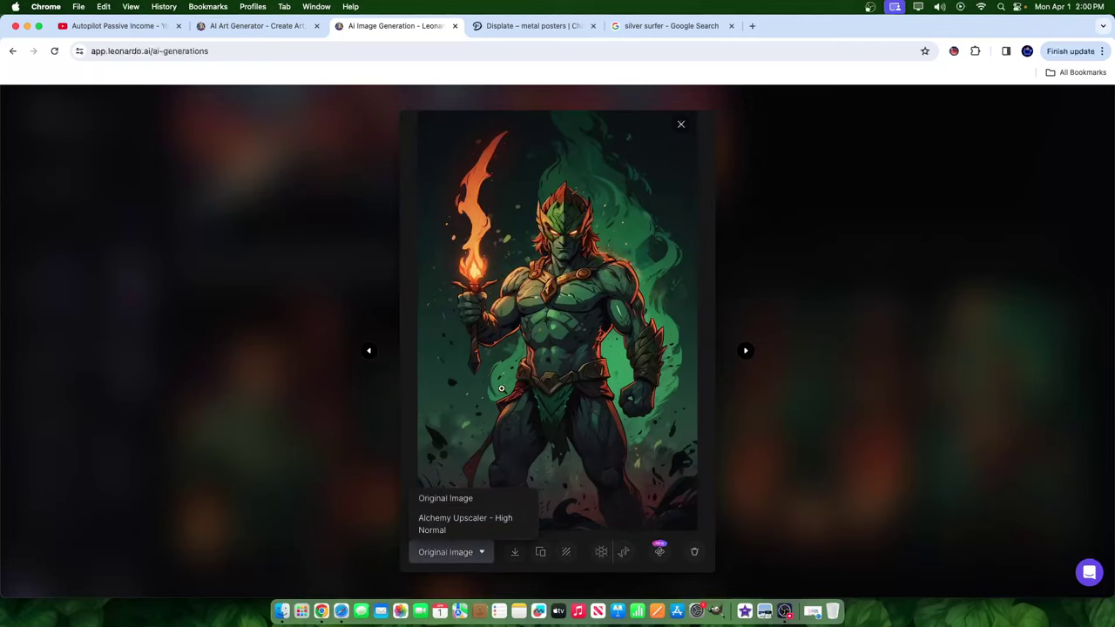
pyautogui.click(462, 519)
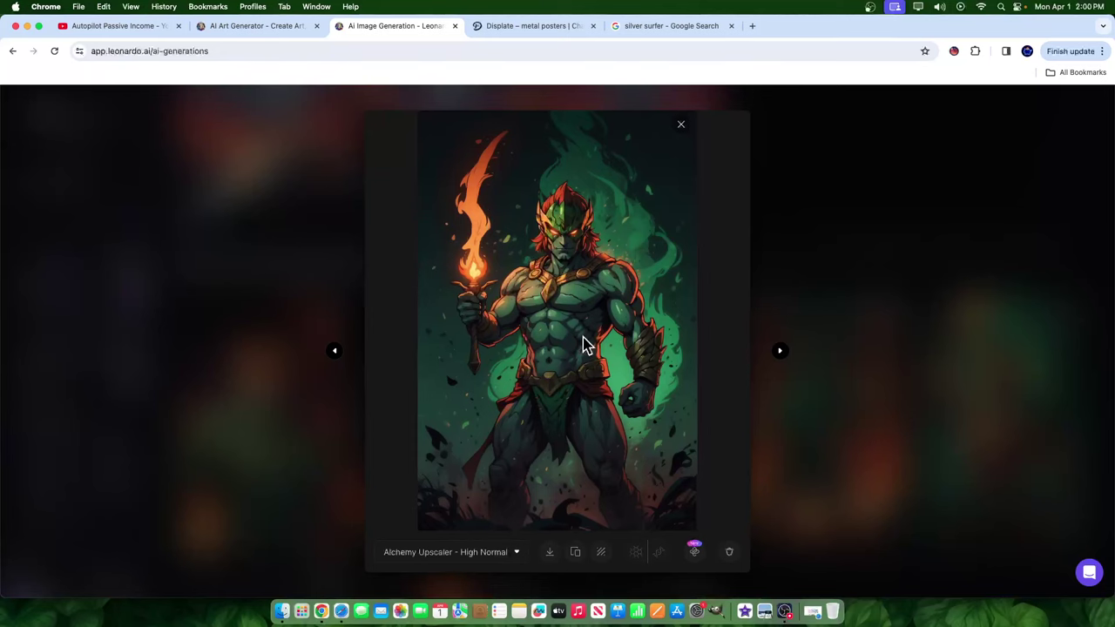
pyautogui.click(577, 296)
pyautogui.click(572, 298)
pyautogui.click(444, 551)
pyautogui.click(430, 512)
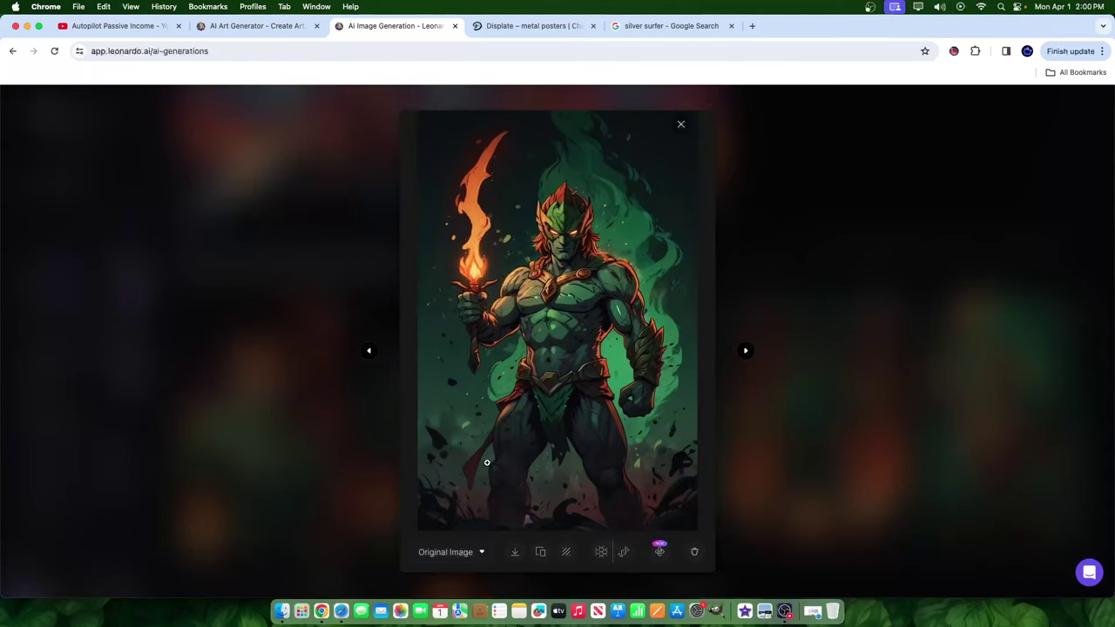
pyautogui.click(461, 550)
pyautogui.click(430, 522)
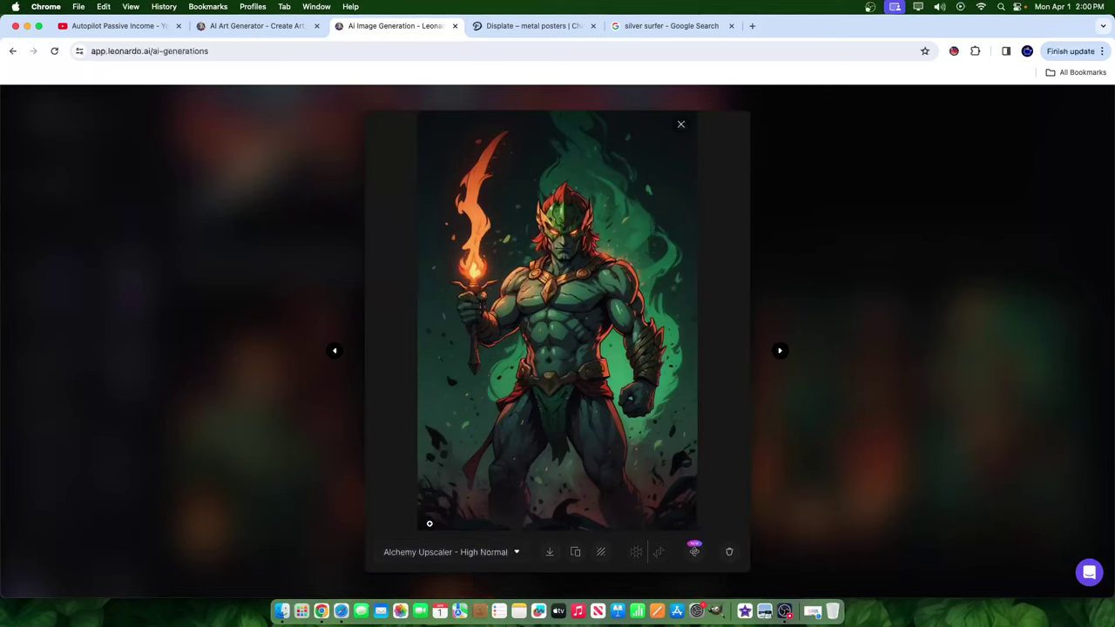
pyautogui.click(427, 552)
pyautogui.click(430, 508)
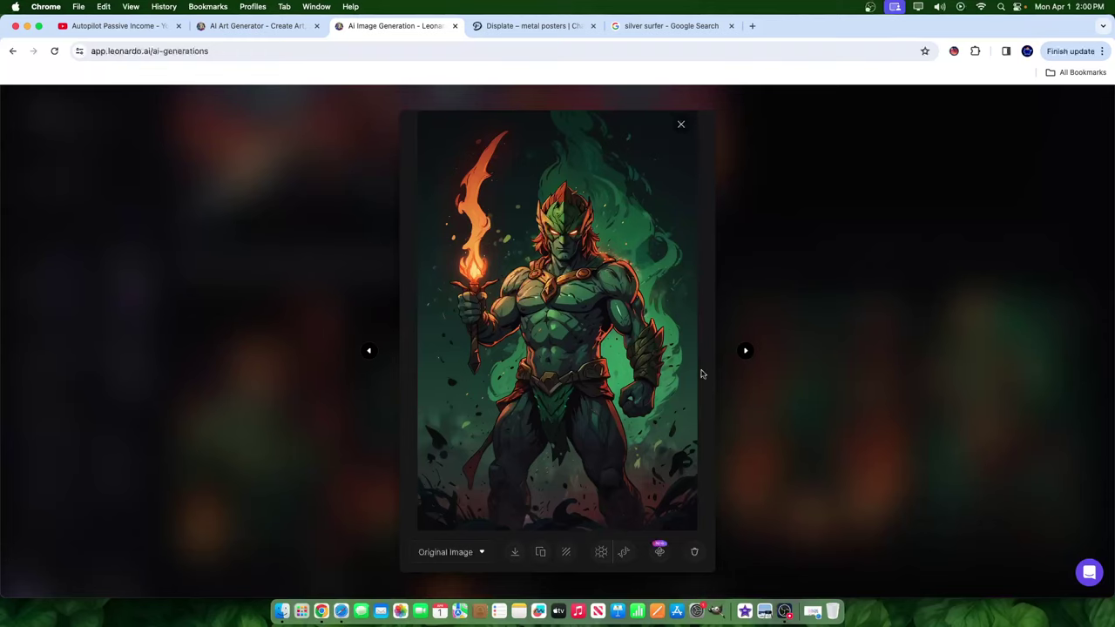
pyautogui.click(789, 351)
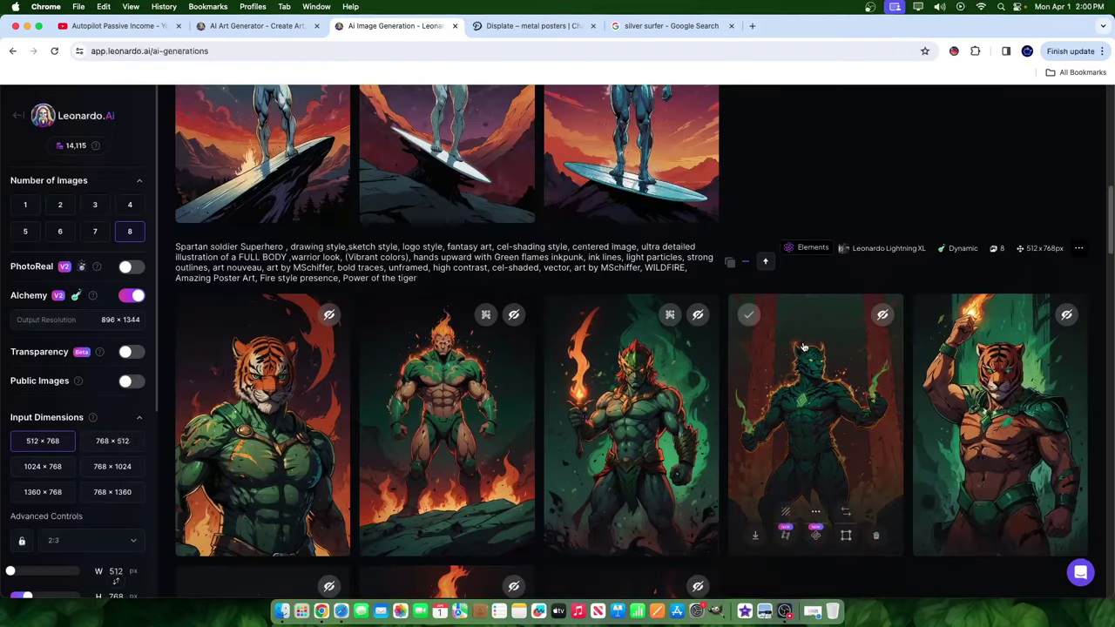
# - Revisit the upscaled Silver Surfer with one raised arm and review the prompt text used for the set
pyautogui.scroll(5, 809, 523)
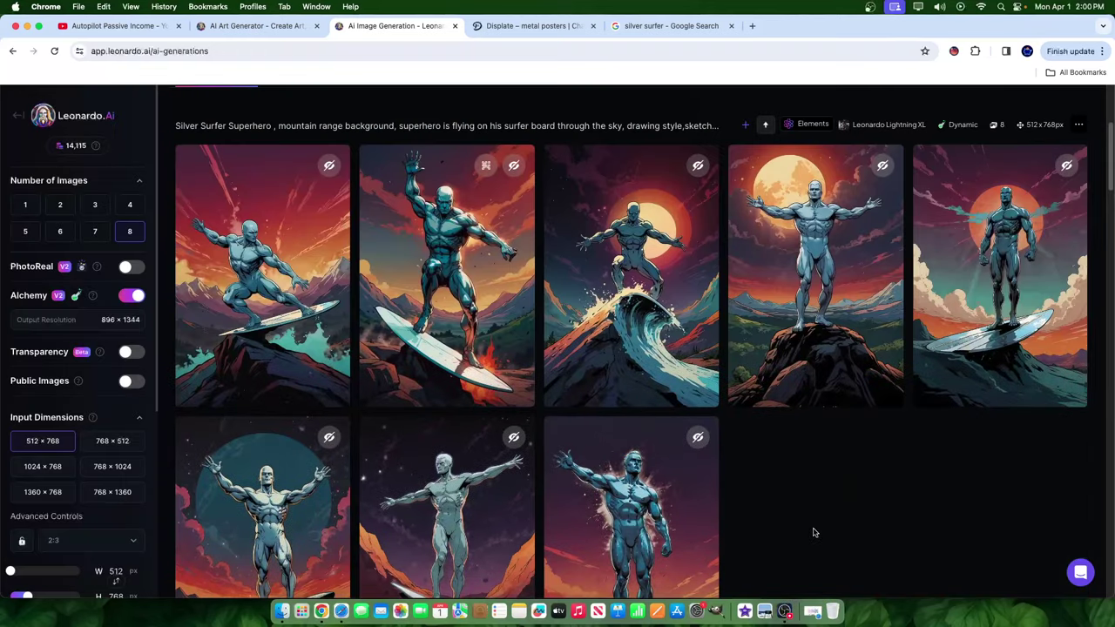
pyautogui.click(461, 279)
pyautogui.click(766, 299)
pyautogui.scroll(3, 707, 226)
pyautogui.moveTo(237, 158); pyautogui.dragTo(502, 187)
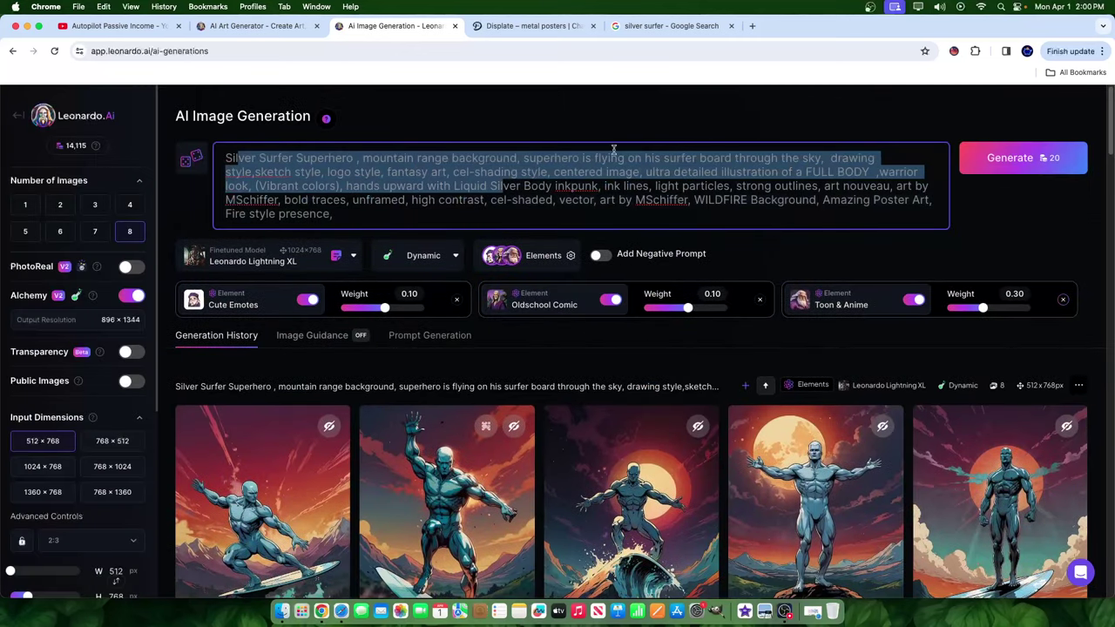
pyautogui.click(418, 224)
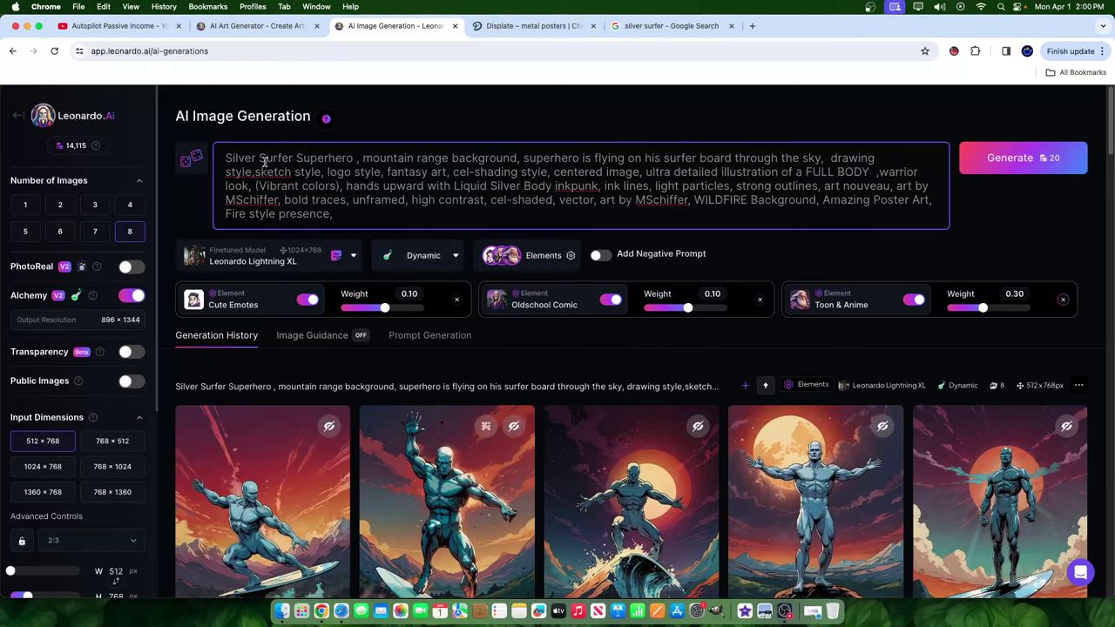
pyautogui.scroll(-3, 610, 335)
pyautogui.scroll(3, 636, 339)
pyautogui.click(788, 614)
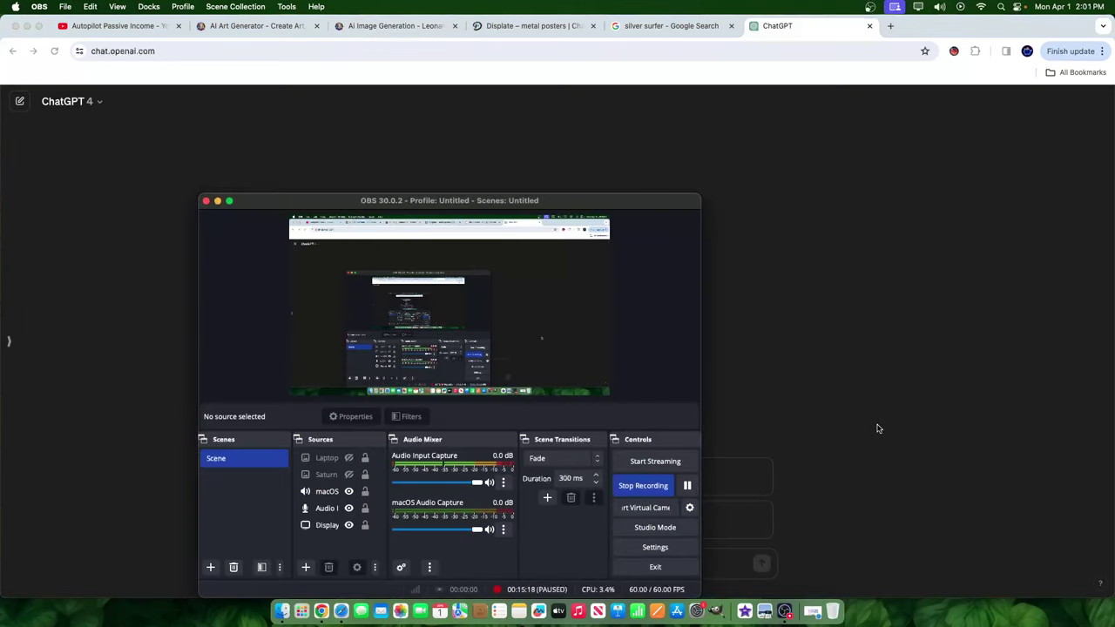
# - Switch to ChatGPT and draft a message about using an image generator to create superhero images that are not trademarked or copyrighted
pyautogui.click(878, 428)
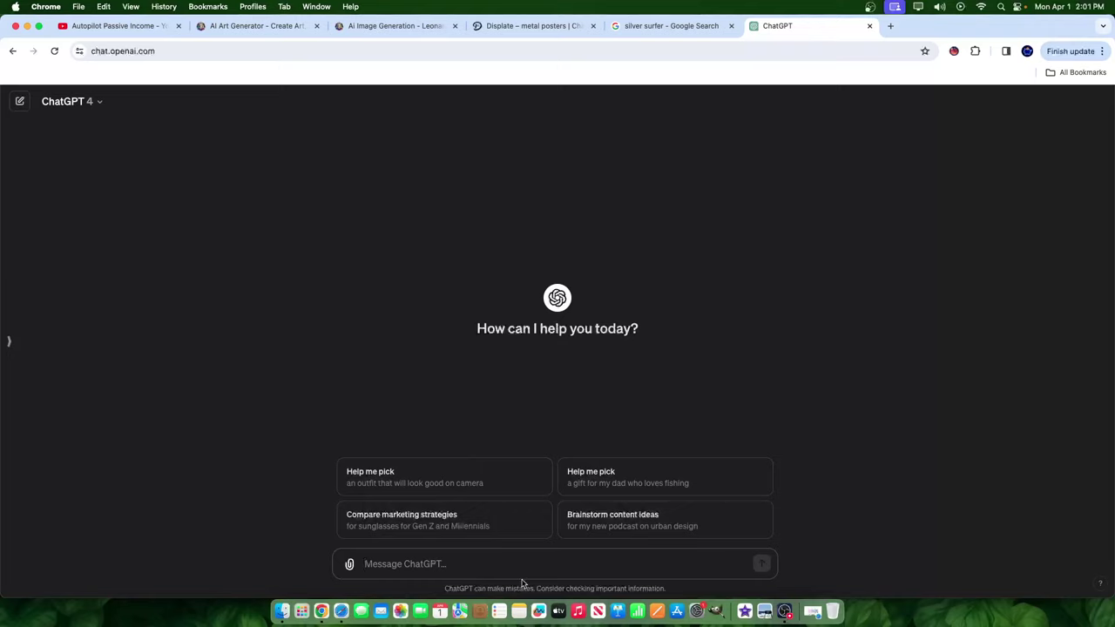
pyautogui.write('hello i a')
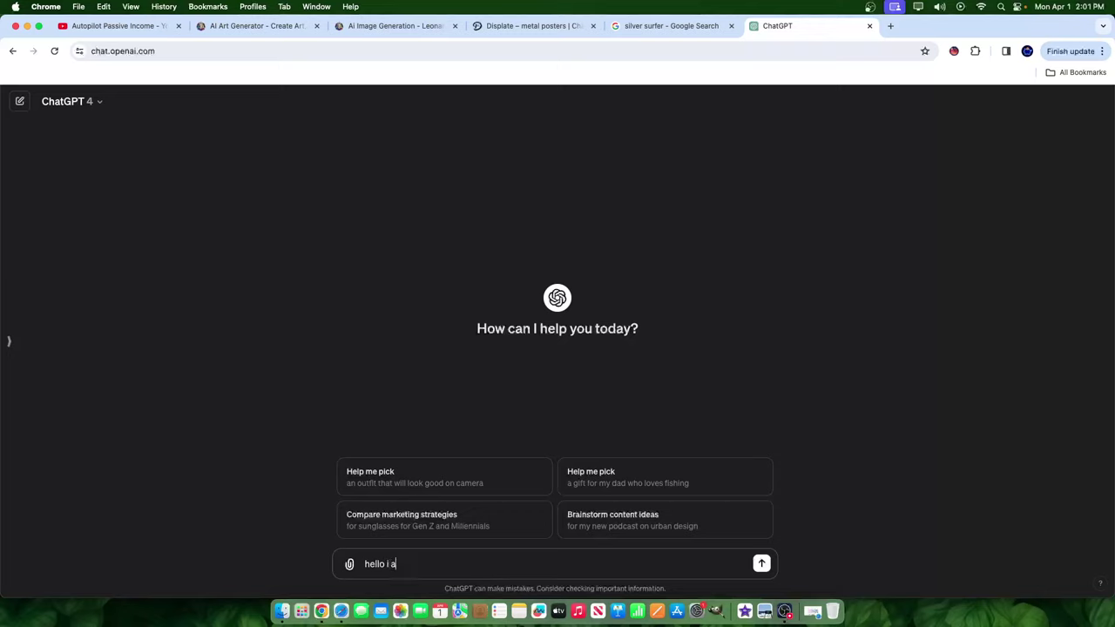
pyautogui.write('m using an image generator to')
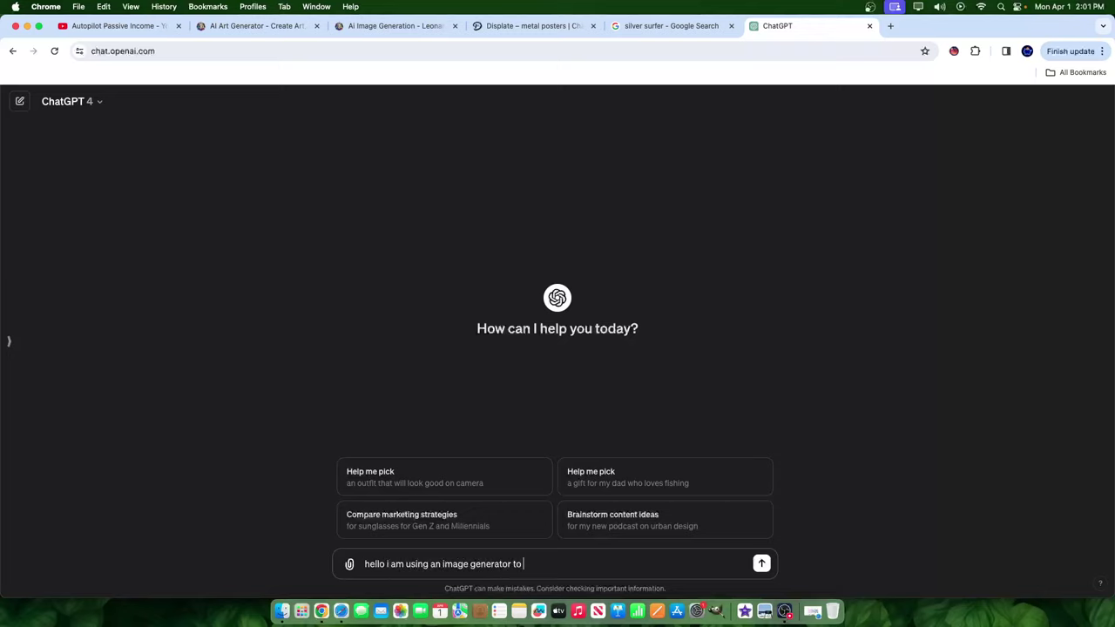
pyautogui.write(' create different images of su')
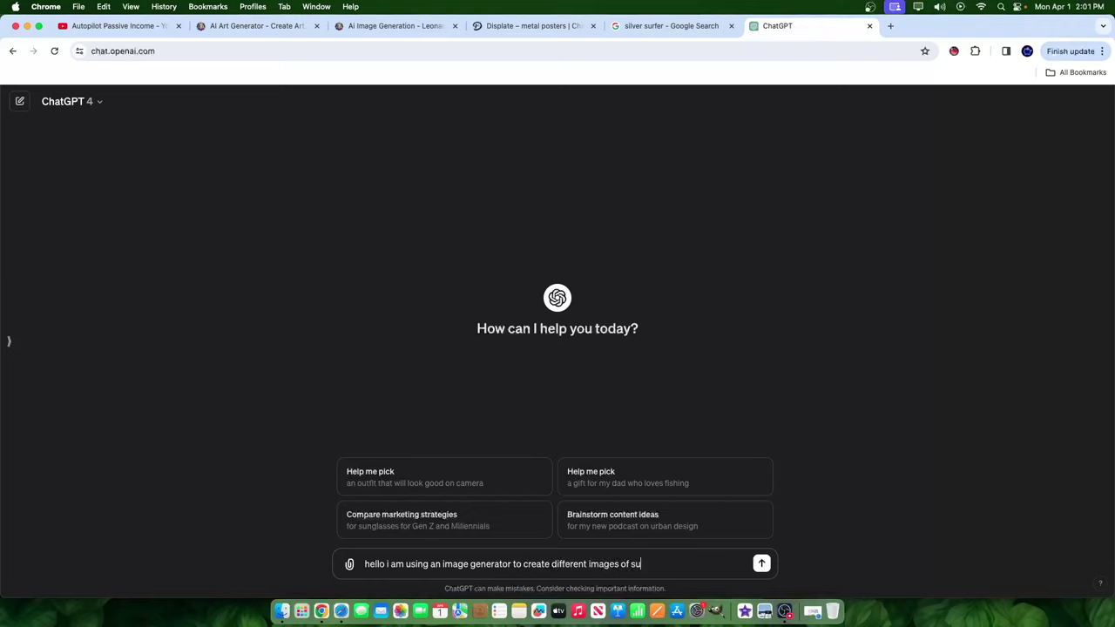
pyautogui.write('perheros i want to create super')
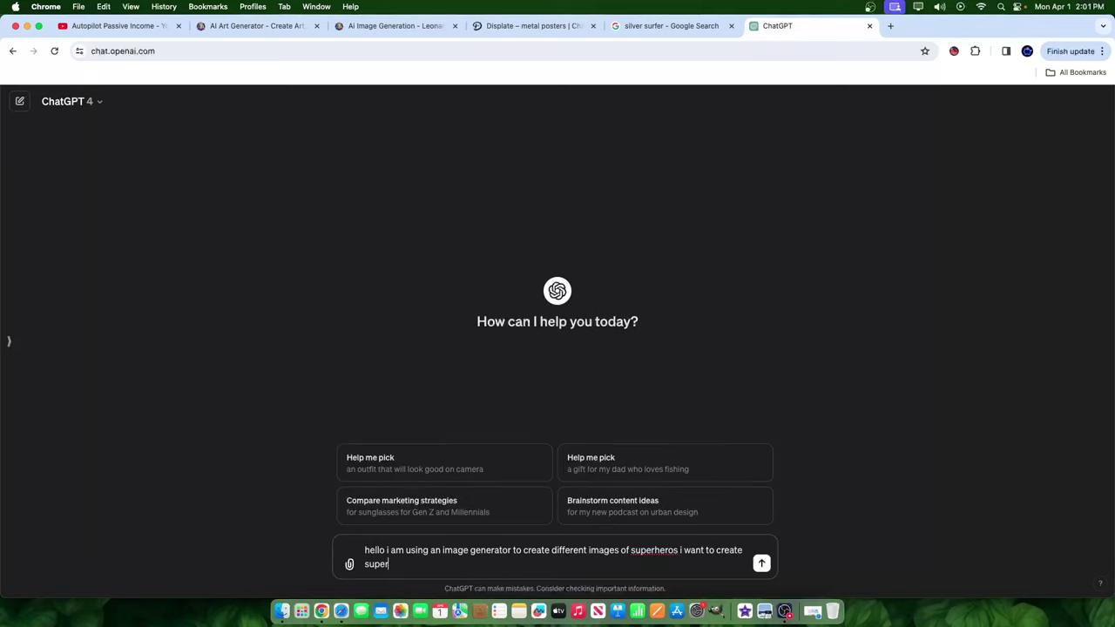
pyautogui.write('hero images that are not traf')
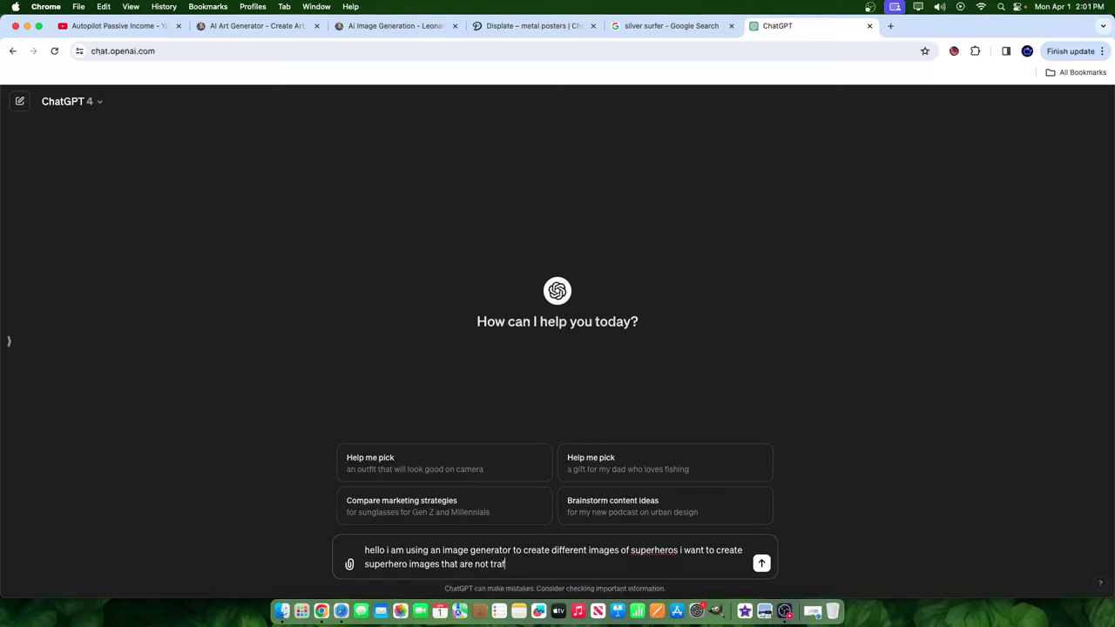
pyautogui.press('BackSpace')
pyautogui.write('demarked, copyrighted or have an')
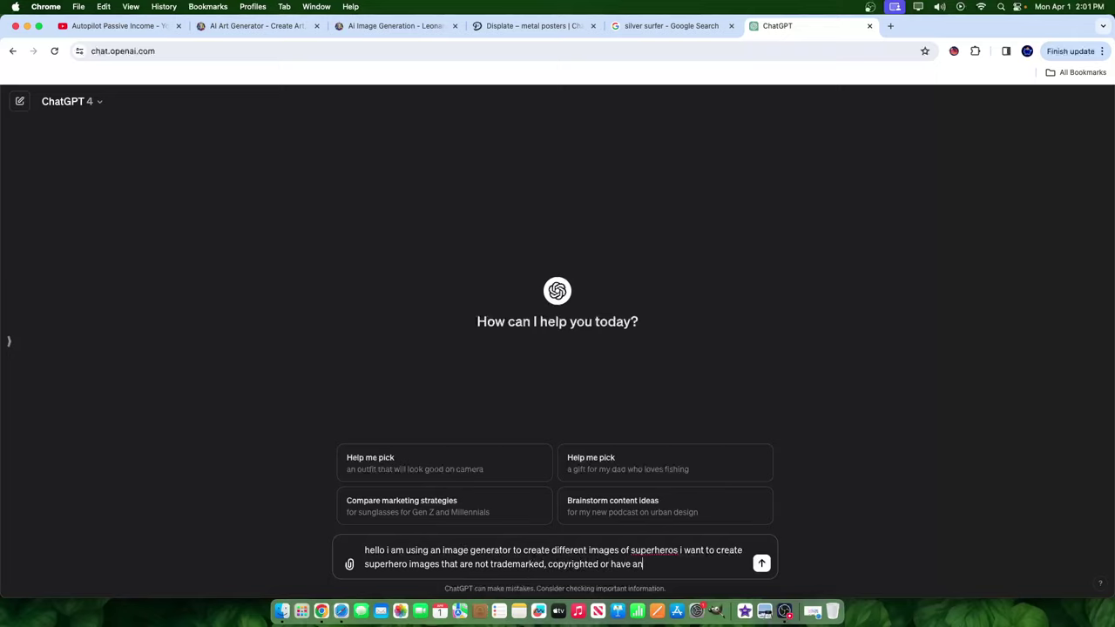
# - Extend the ChatGPT message to exclude any IP rights and begin restating, after "basically", which superhero images are wanted
pyautogui.write('y IP rights, basically i wa')
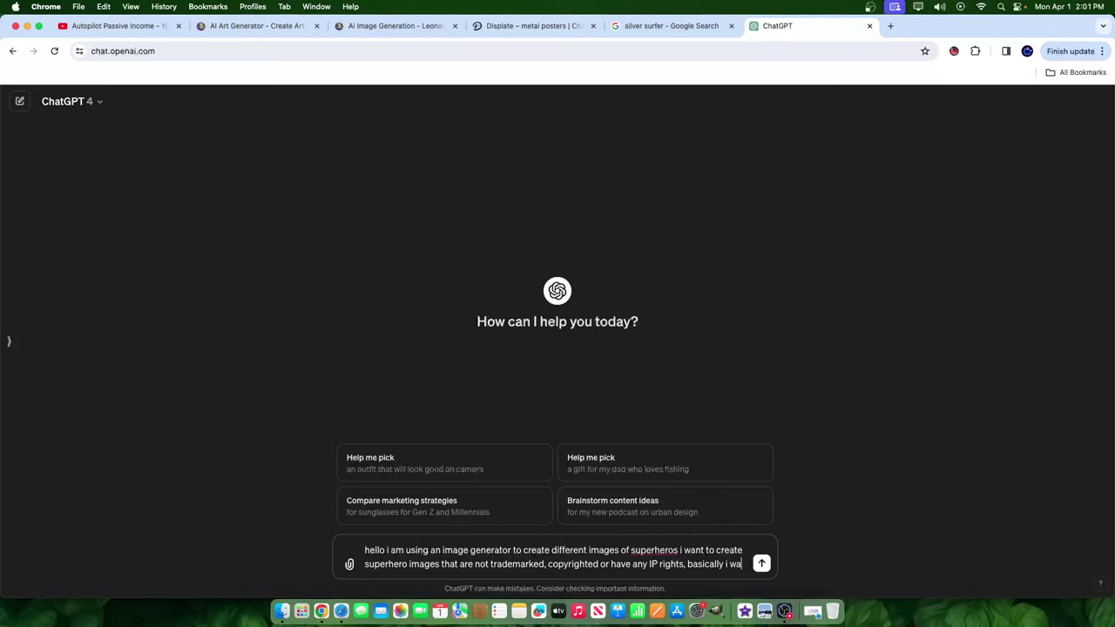
pyautogui.write('nt tocreate')
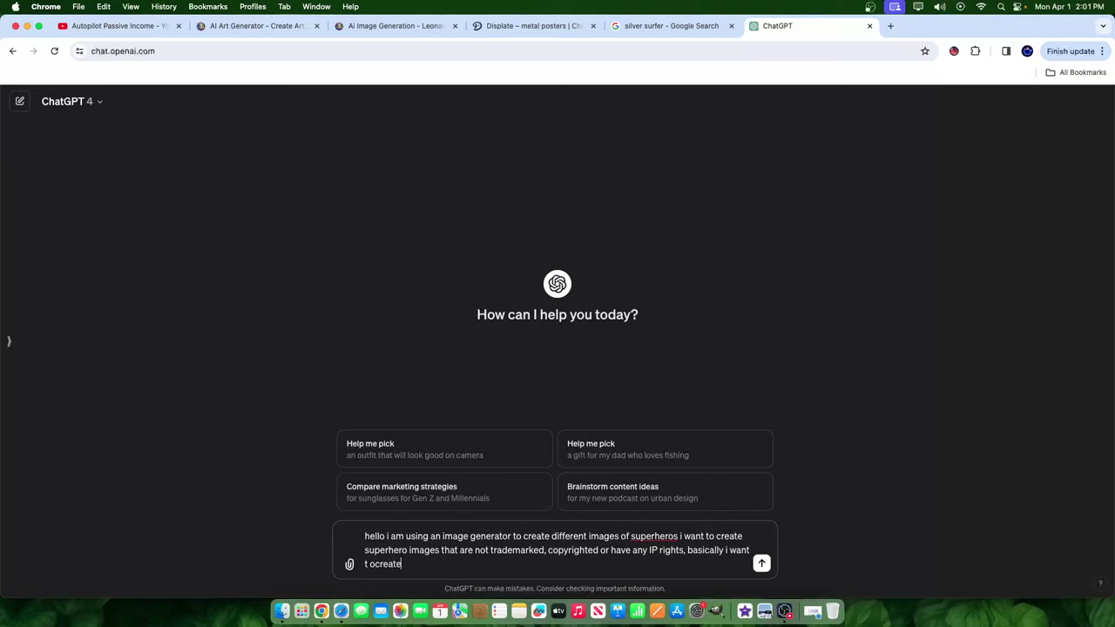
pyautogui.write(' superhero images of superhero')
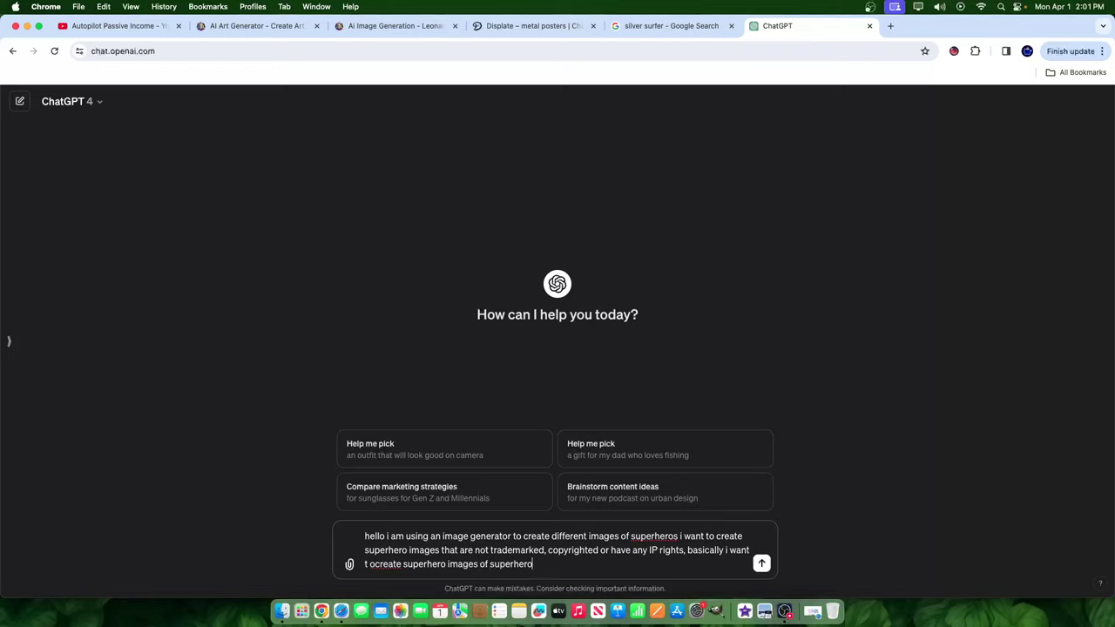
pyautogui.write('s that doent')
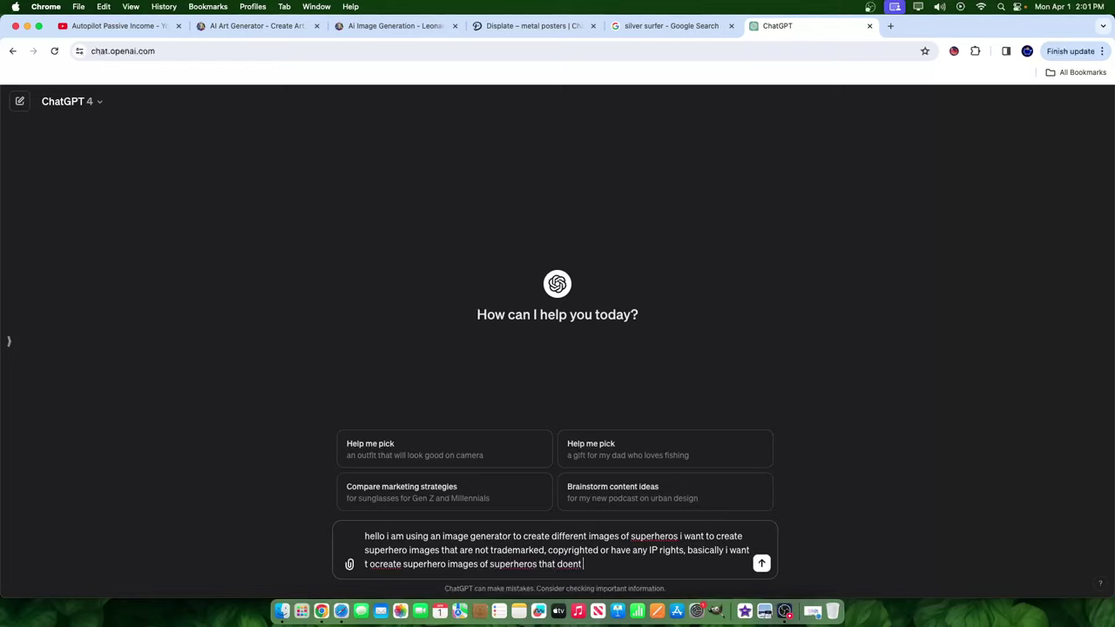
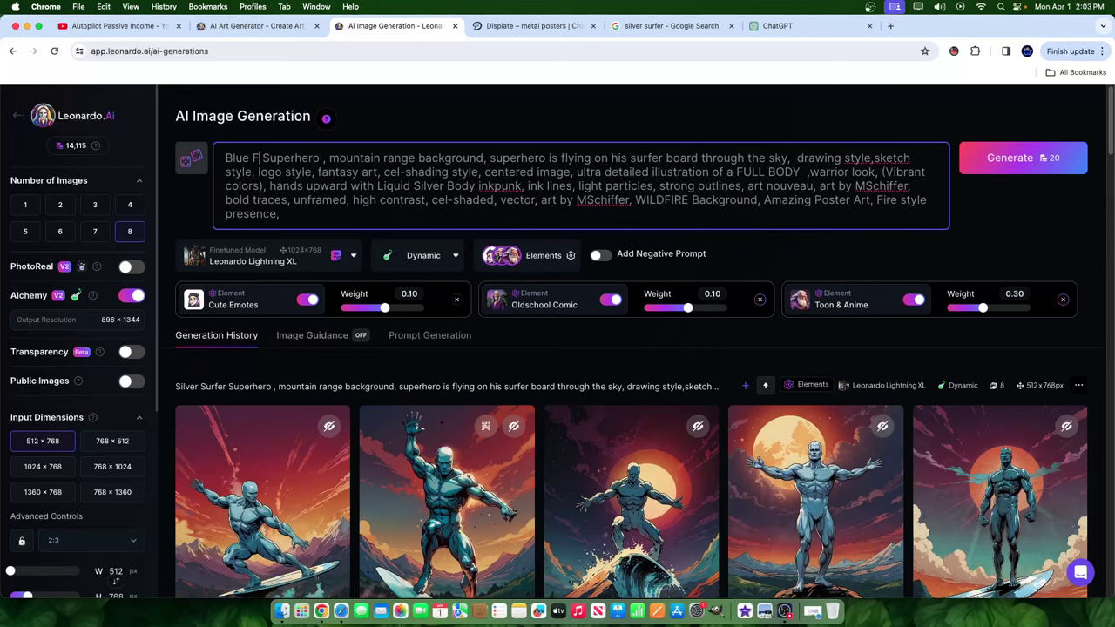
# - In the Leonardo.Ai prompt, finish the subject as "Blue Fire Character" and replace the mountain range with "Dark Forest"
pyautogui.write('ter')
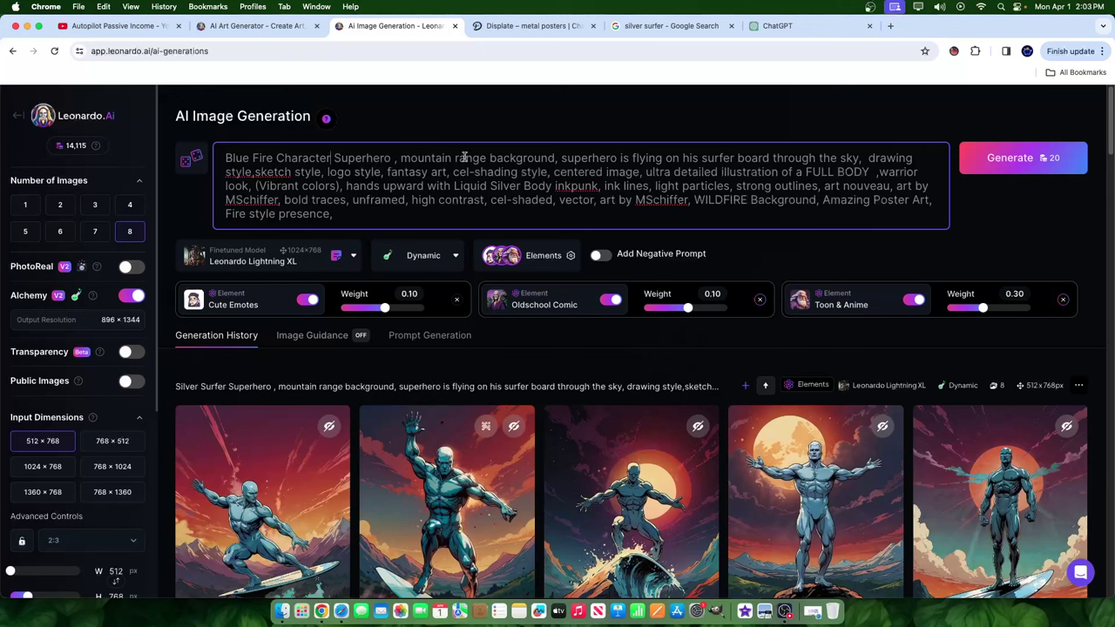
pyautogui.moveTo(397, 157); pyautogui.dragTo(483, 154)
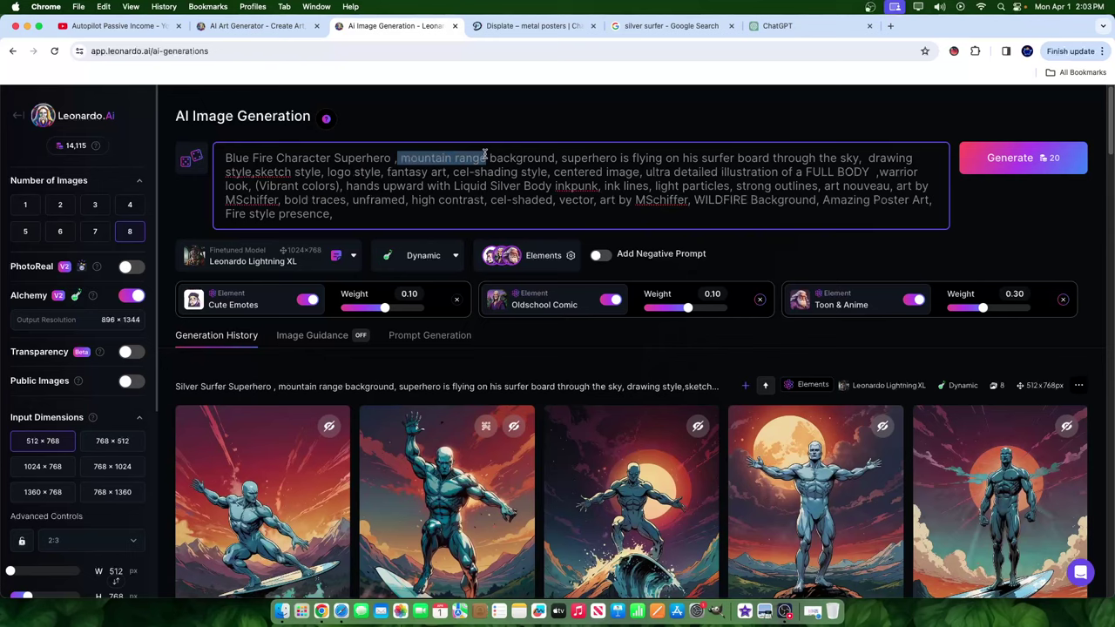
pyautogui.write('Dark Fores')
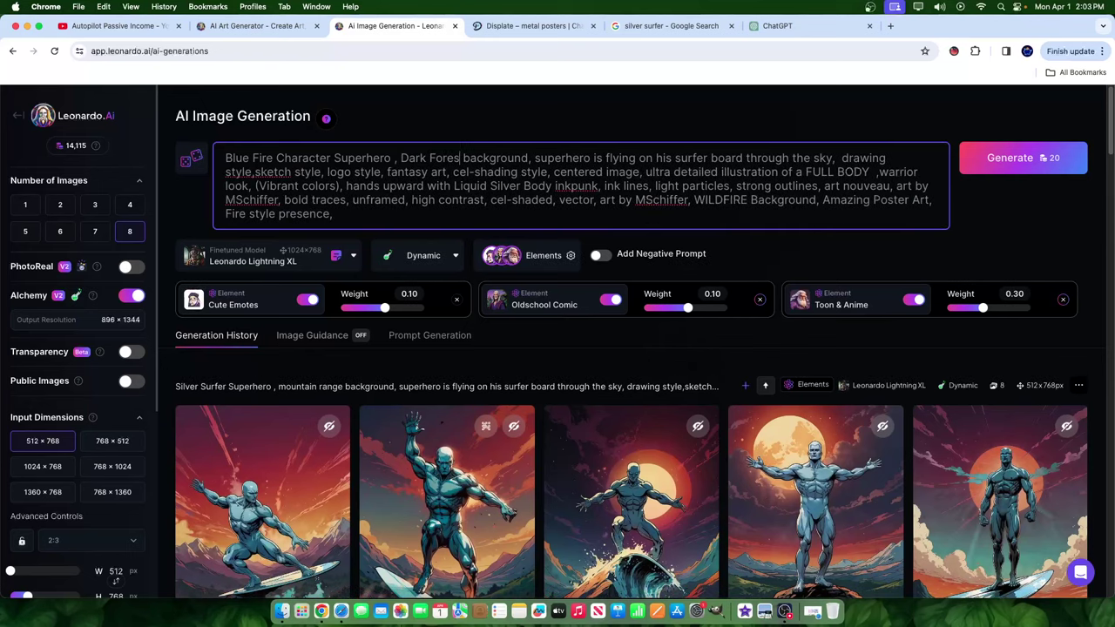
pyautogui.write('t')
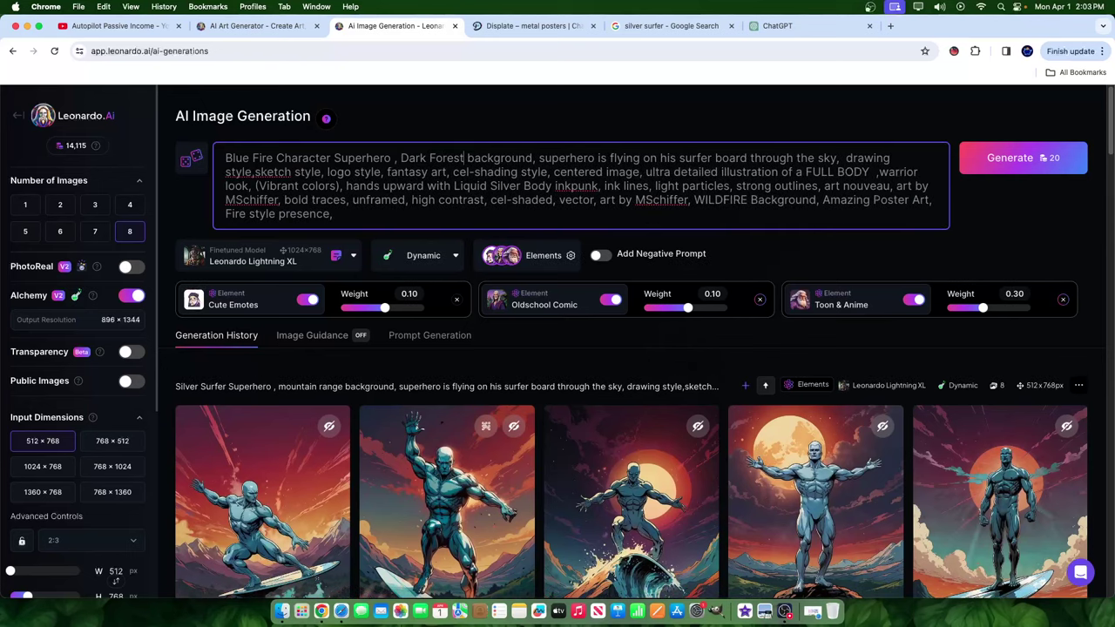
# - Reword the prompt's action phrase to "superhero is levitating amongst the trees", replacing the flying and surfer board wording
pyautogui.click(537, 157)
pyautogui.write(',')
pyautogui.doubleClick(625, 158)
pyautogui.write('levitating')
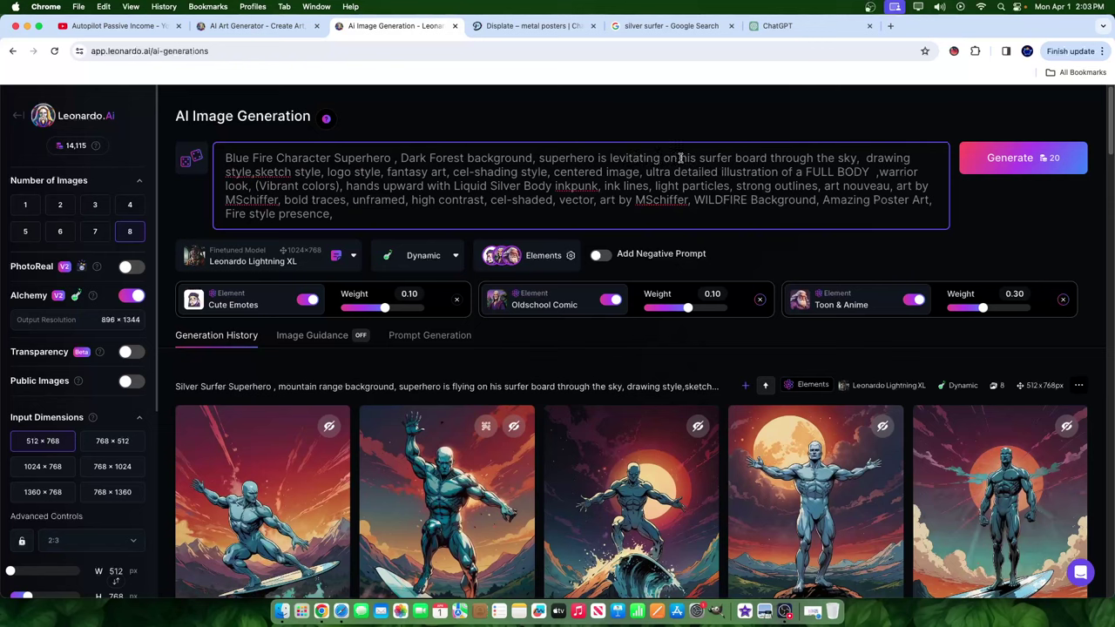
pyautogui.moveTo(680, 158); pyautogui.dragTo(857, 158)
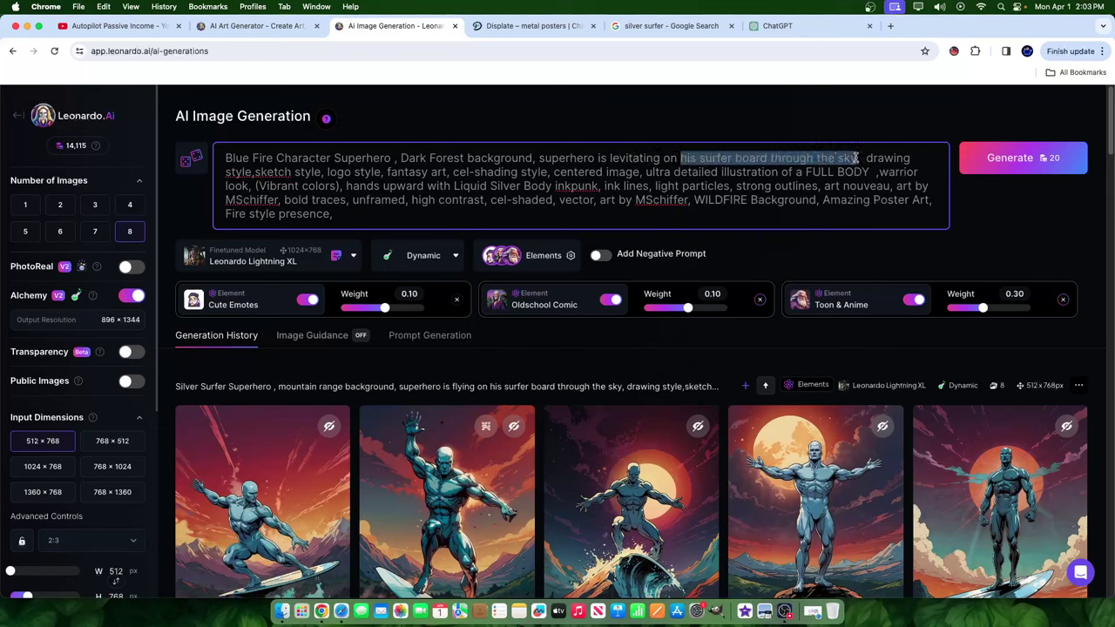
pyautogui.press('BackSpace')
pyautogui.press('BackSpace')
pyautogui.press('BackSpace')
pyautogui.press('BackSpace')
pyautogui.write('amo')
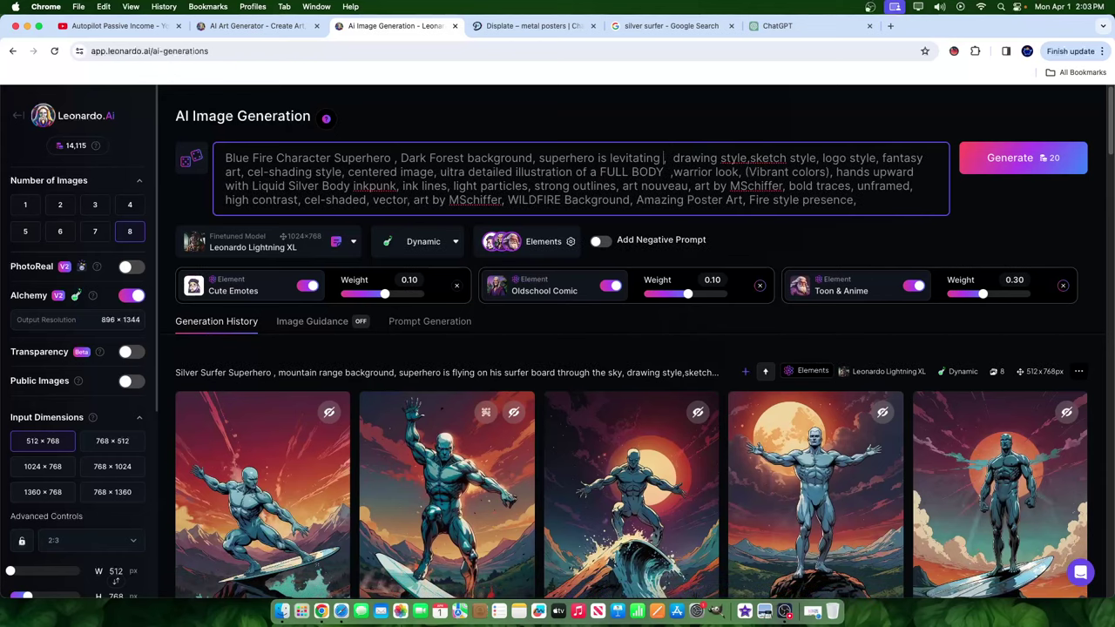
pyautogui.write('ngst the tr')
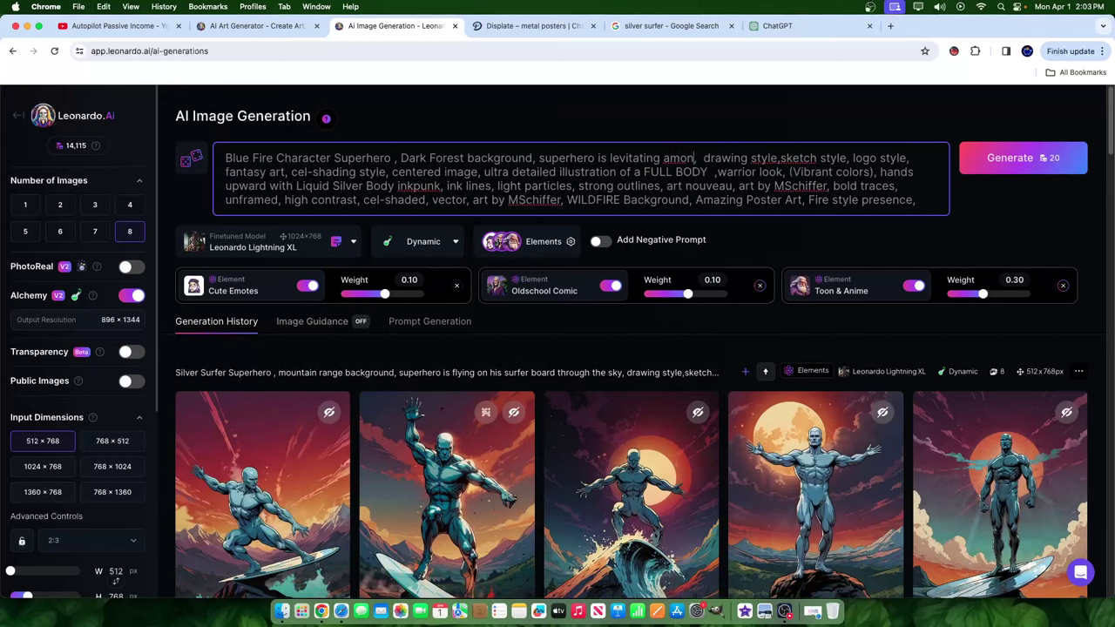
pyautogui.write('ees,')
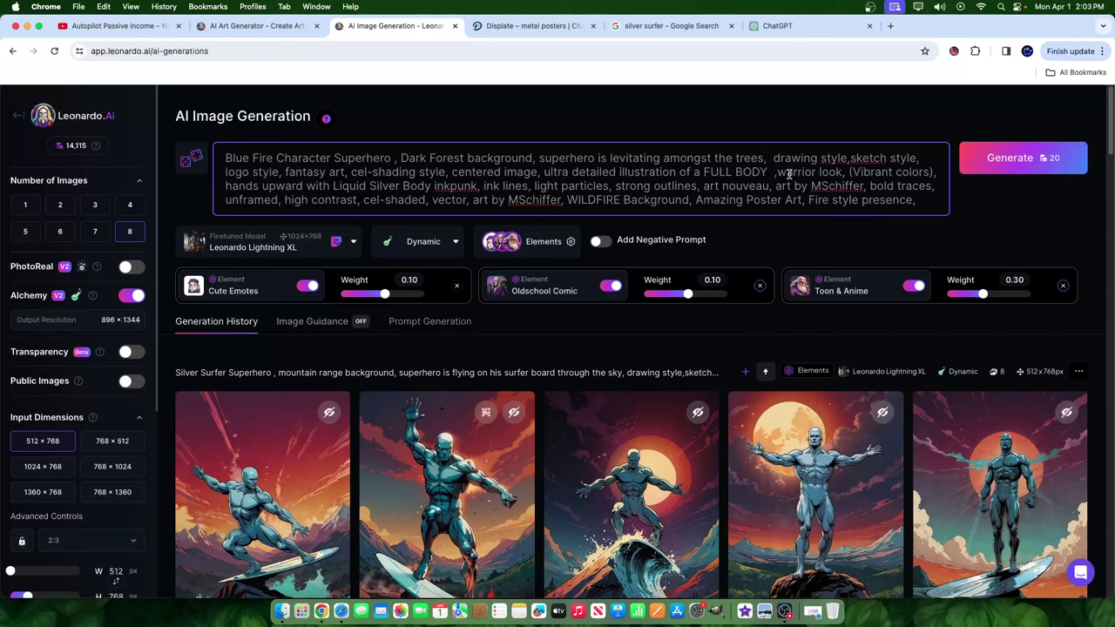
# - Change the pose phrase before "inkpunk" to "hands side ways", removing the upward and Liquid Silver Body wording
pyautogui.doubleClick(224, 187)
pyautogui.click(222, 185)
pyautogui.moveTo(262, 185); pyautogui.dragTo(429, 185)
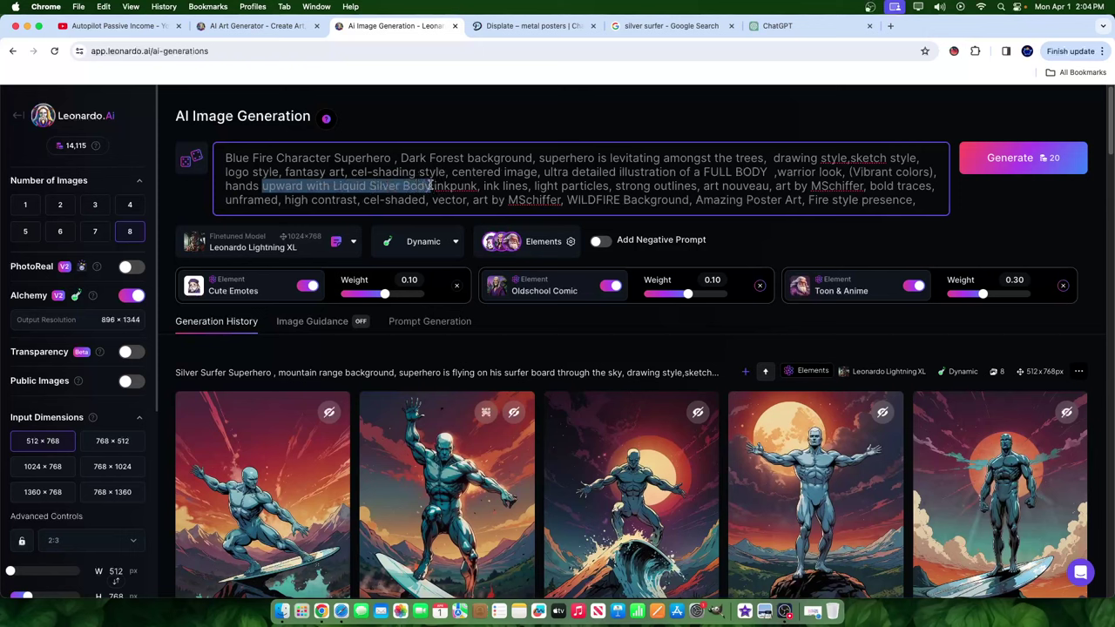
pyautogui.press('BackSpace')
pyautogui.write('side ways on a')
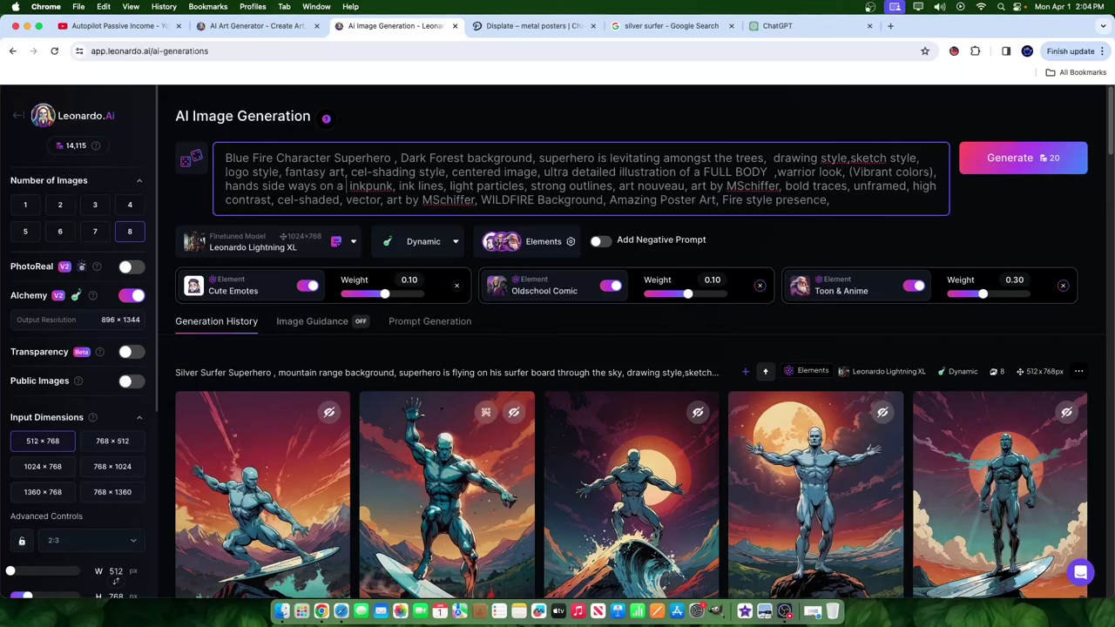
pyautogui.press('BackSpace')
pyautogui.press('BackSpace')
pyautogui.press('BackSpace')
pyautogui.press('BackSpace')
pyautogui.press('BackSpace')
pyautogui.press('BackSpace')
pyautogui.press('BackSpace')
pyautogui.press('BackSpace')
pyautogui.press('BackSpace')
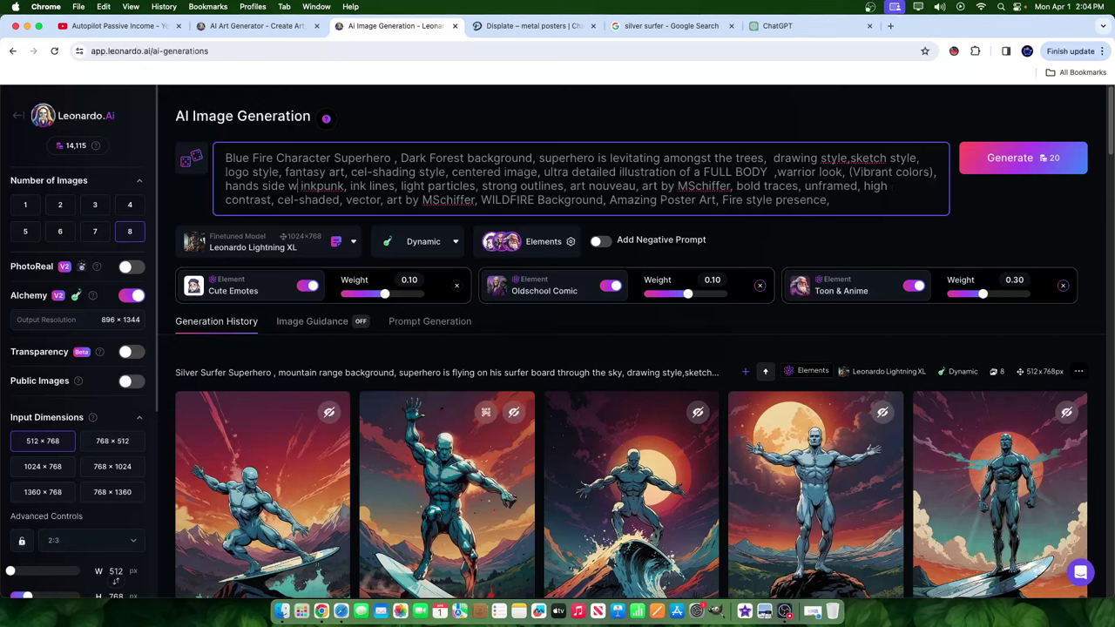
pyautogui.write('ays inkpunk')
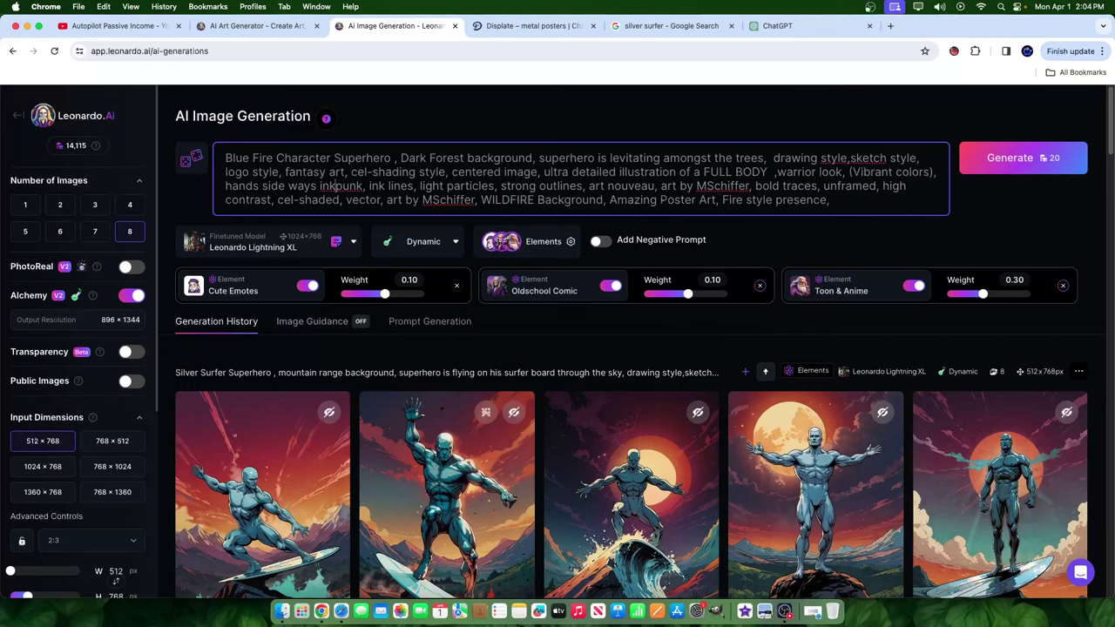
# - Insert "electrical neon colored body with accents of black lining," between "inkpunk" and "ink lines" in the prompt
pyautogui.write(',')
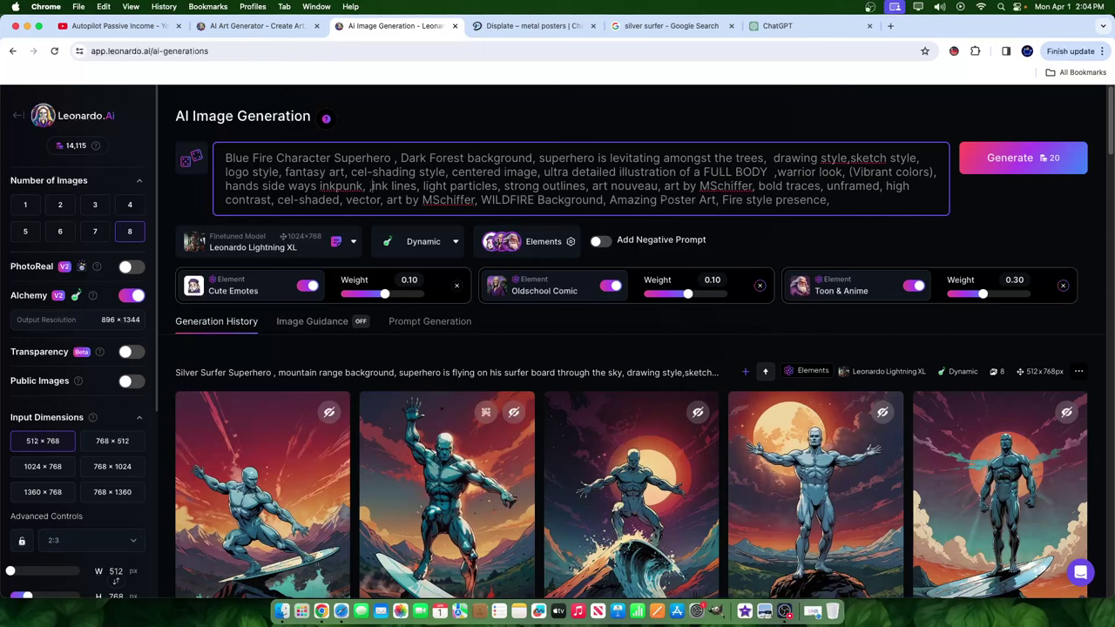
pyautogui.write(' electrical')
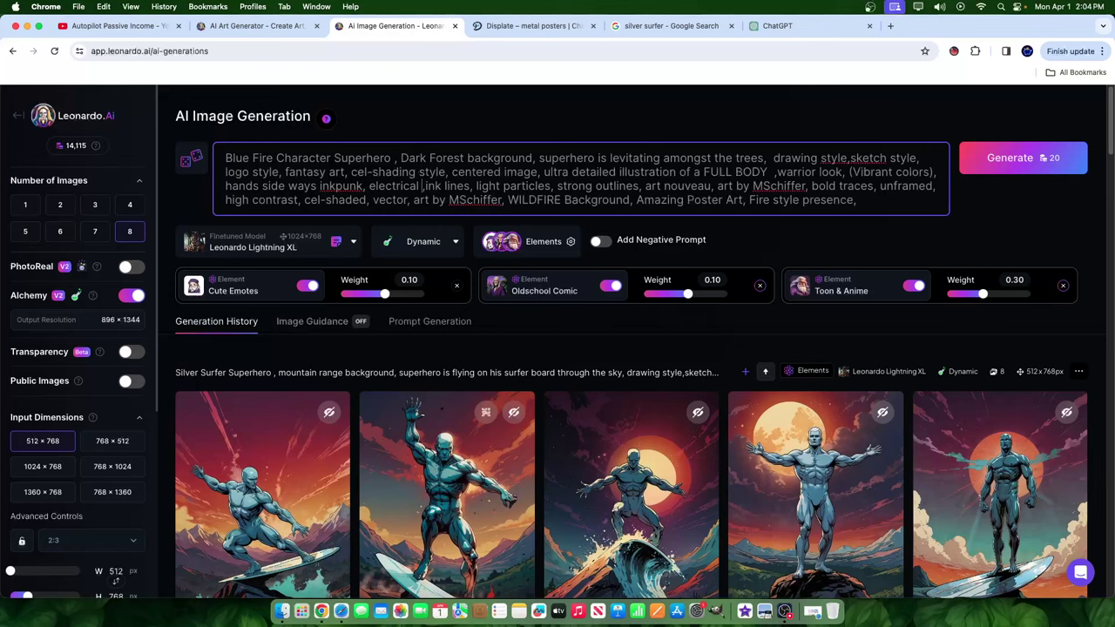
pyautogui.write(' neon colored')
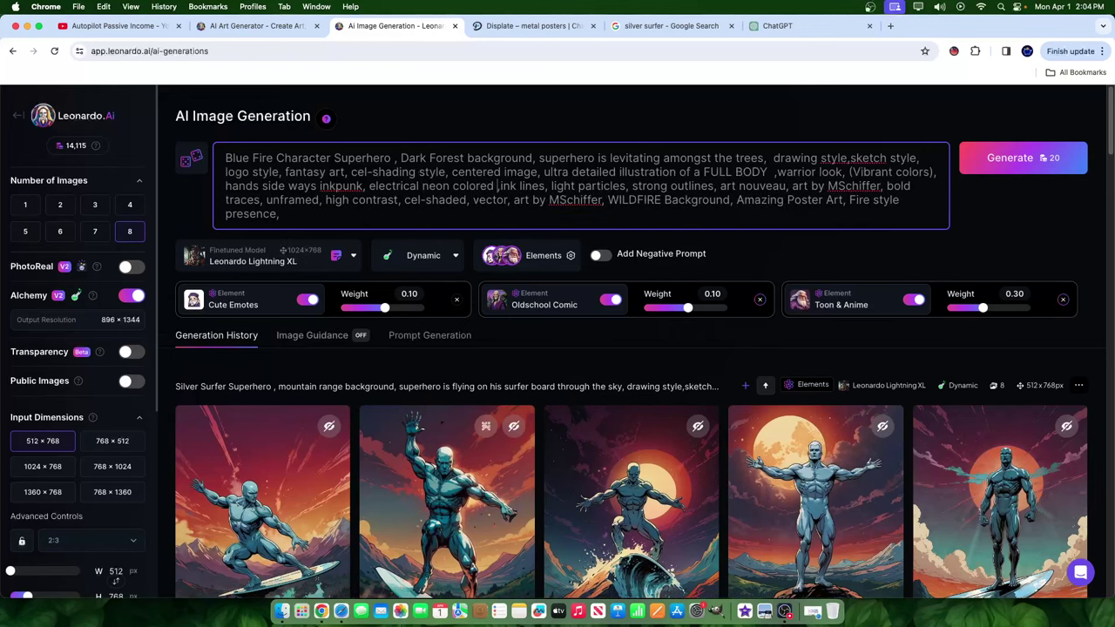
pyautogui.write(' body with')
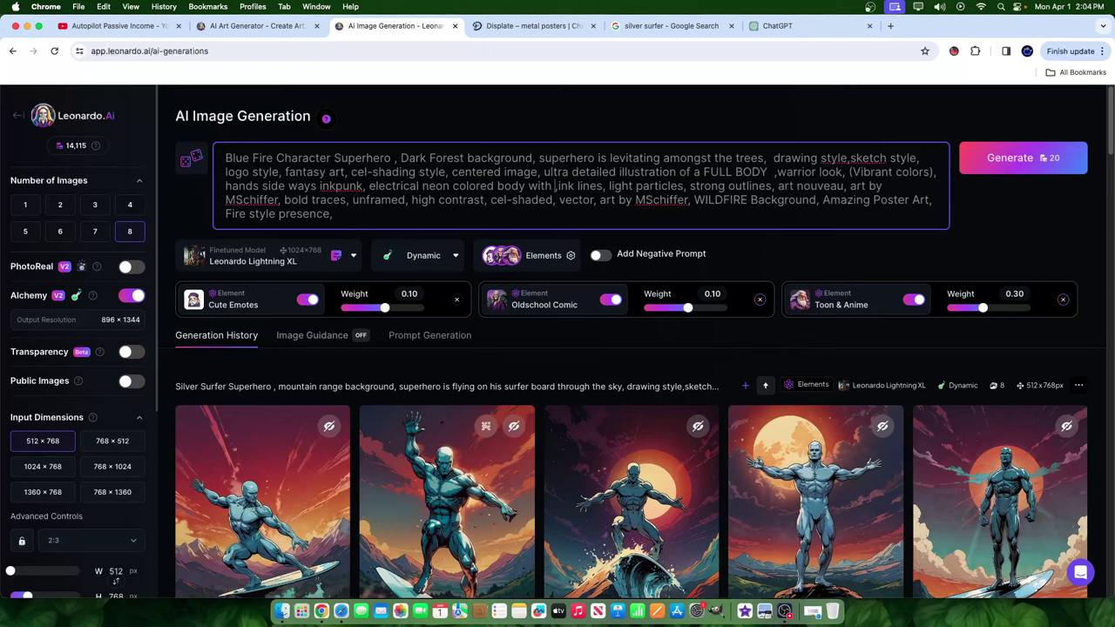
pyautogui.write(' accents of')
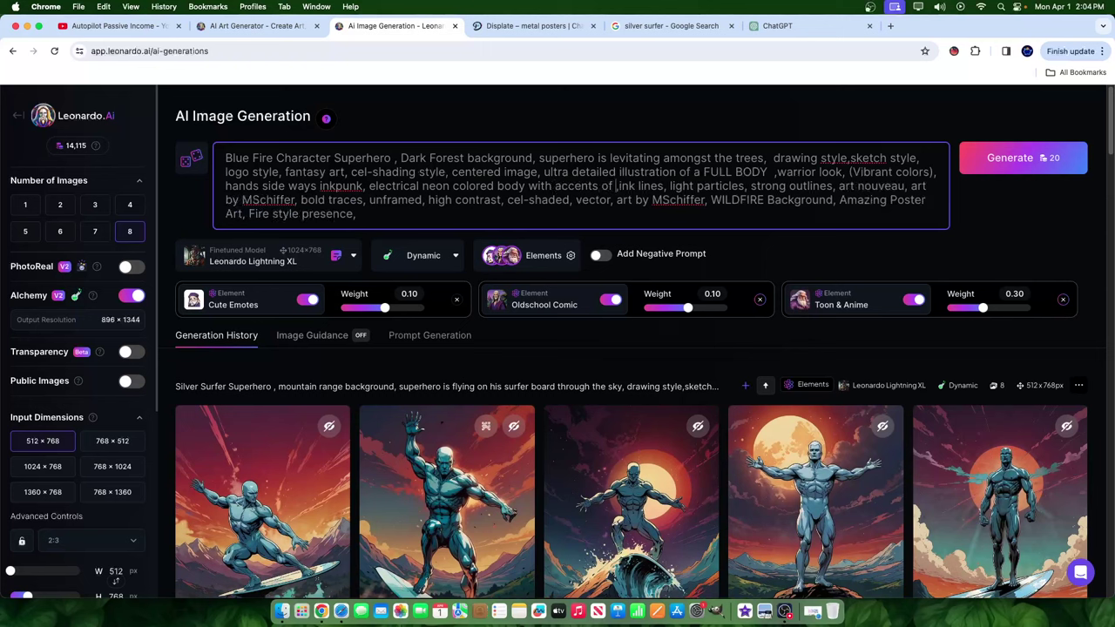
pyautogui.write(' black l')
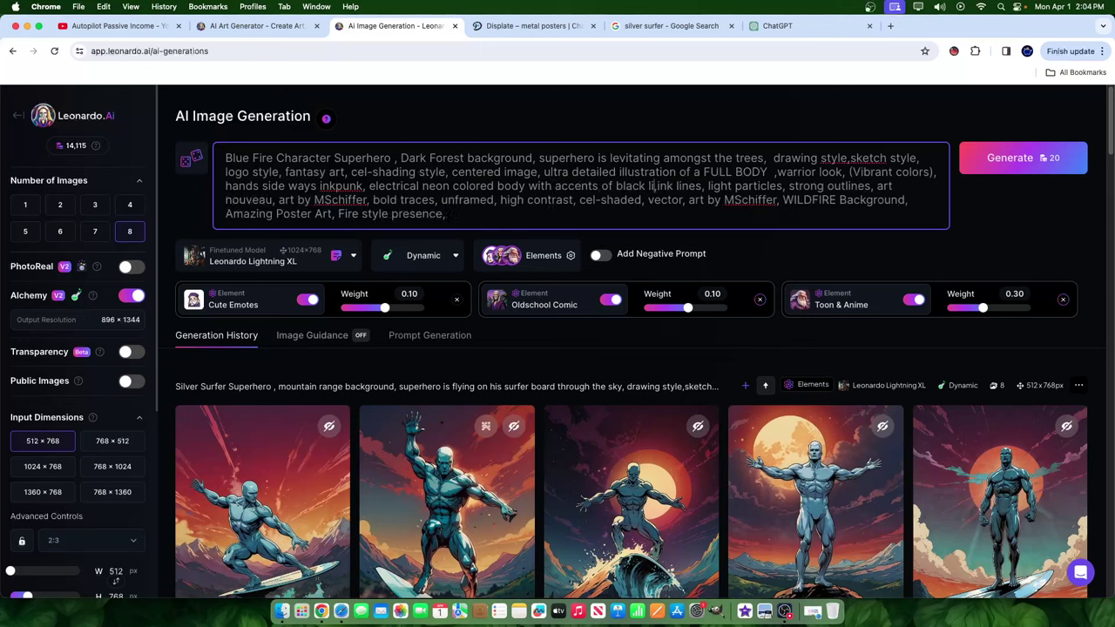
pyautogui.write('ining,in')
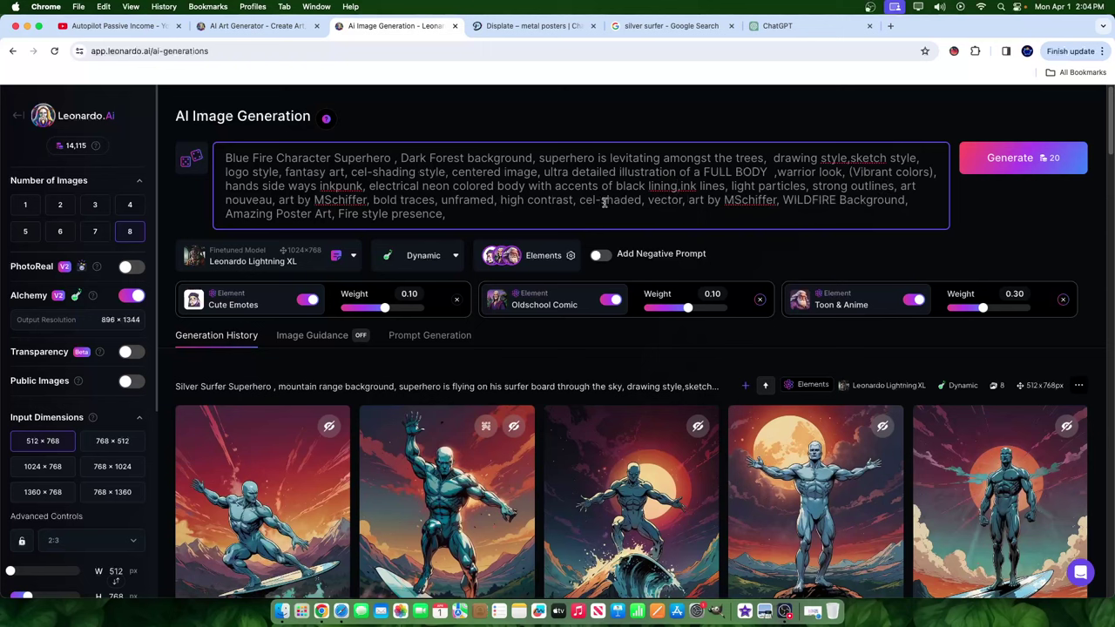
# - Replace "WILDFIRE" in the prompt with "Small sunset in the background mountains way above the forest horizon"
pyautogui.moveTo(782, 200); pyautogui.dragTo(846, 201)
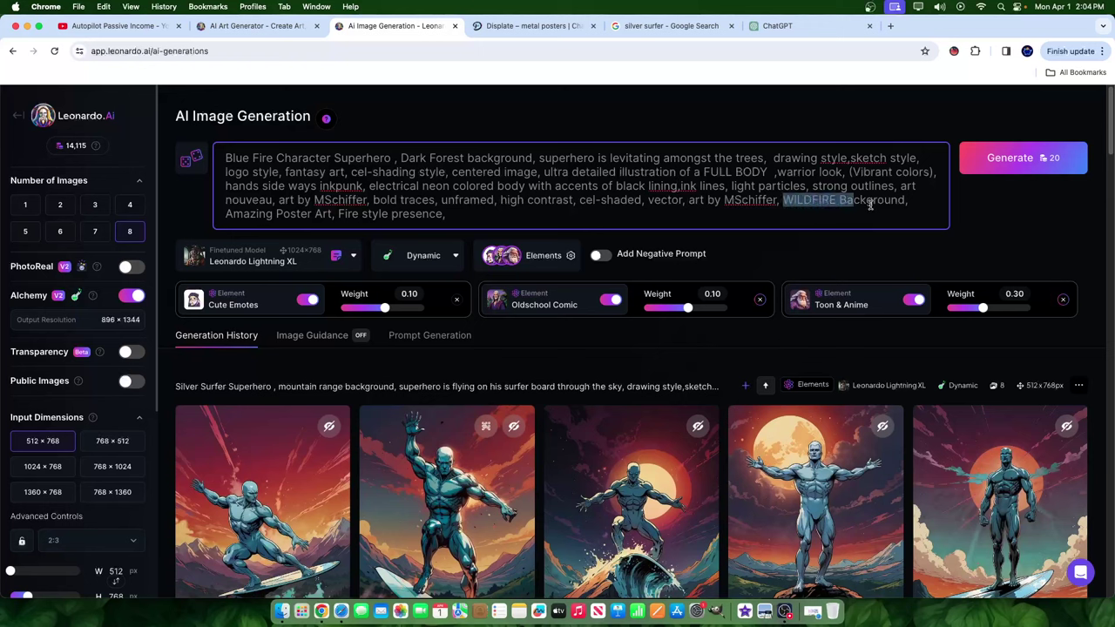
pyautogui.press('Left')
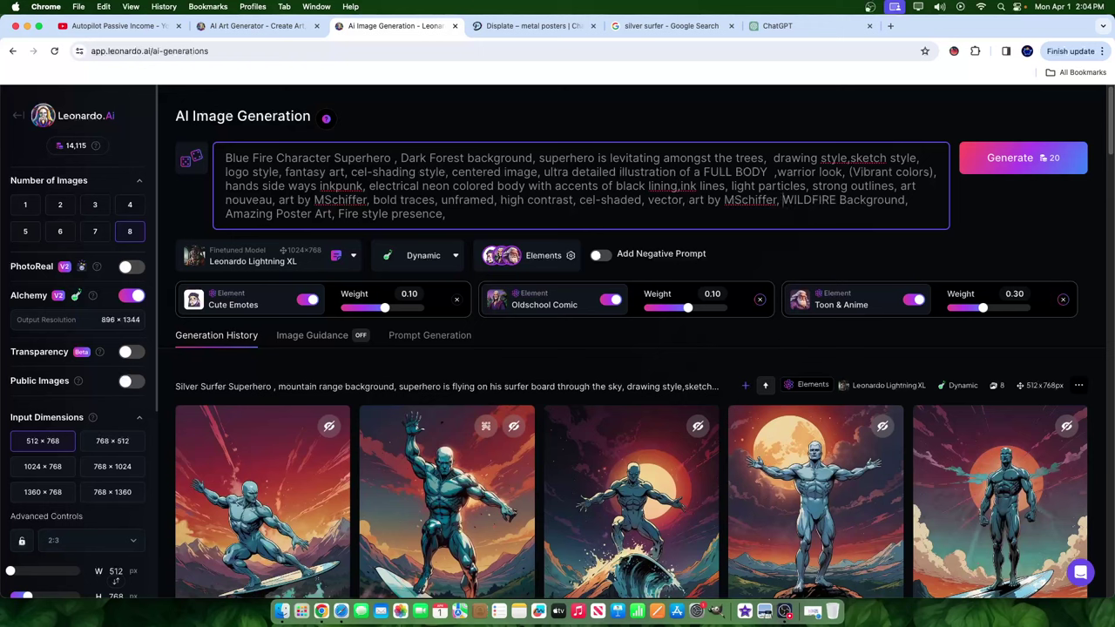
pyautogui.doubleClick(809, 199)
pyautogui.write('Small sunset')
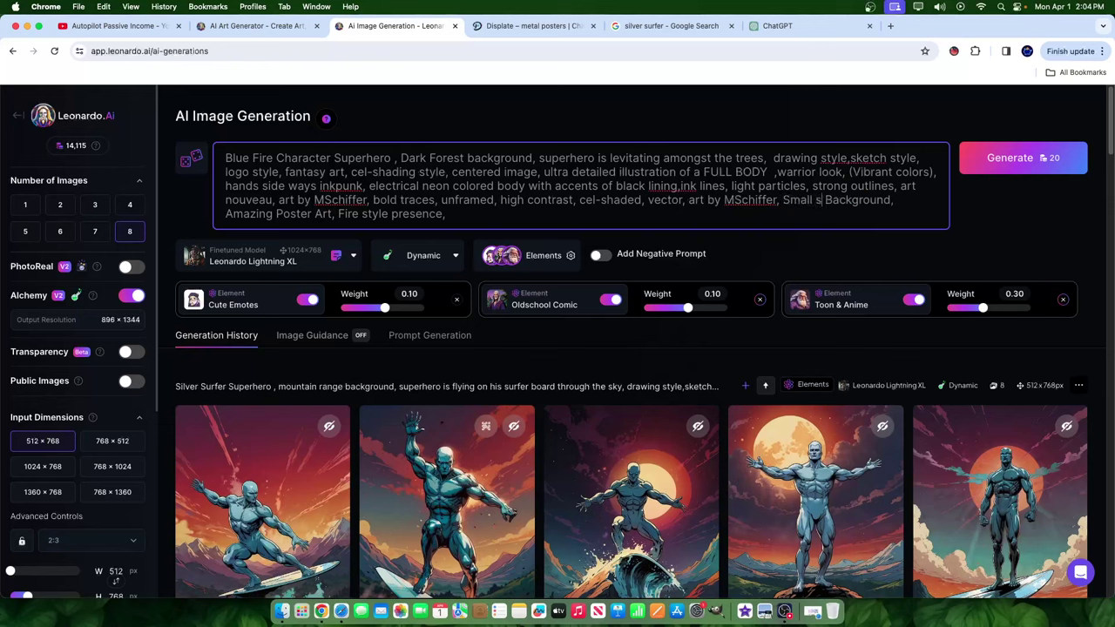
pyautogui.write(' in the ')
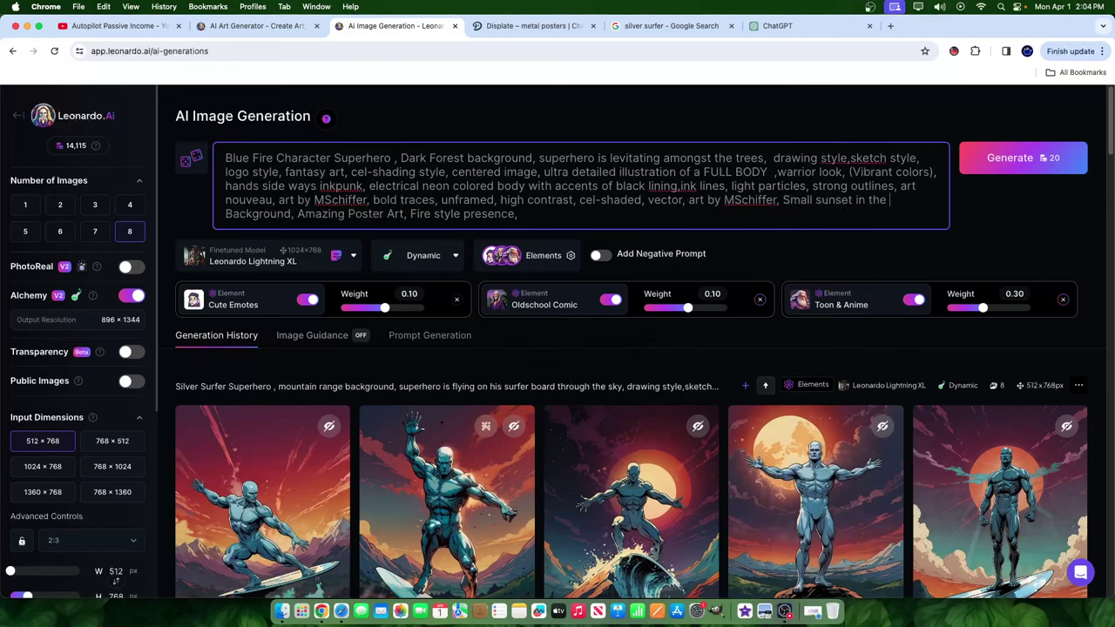
pyautogui.write('background m')
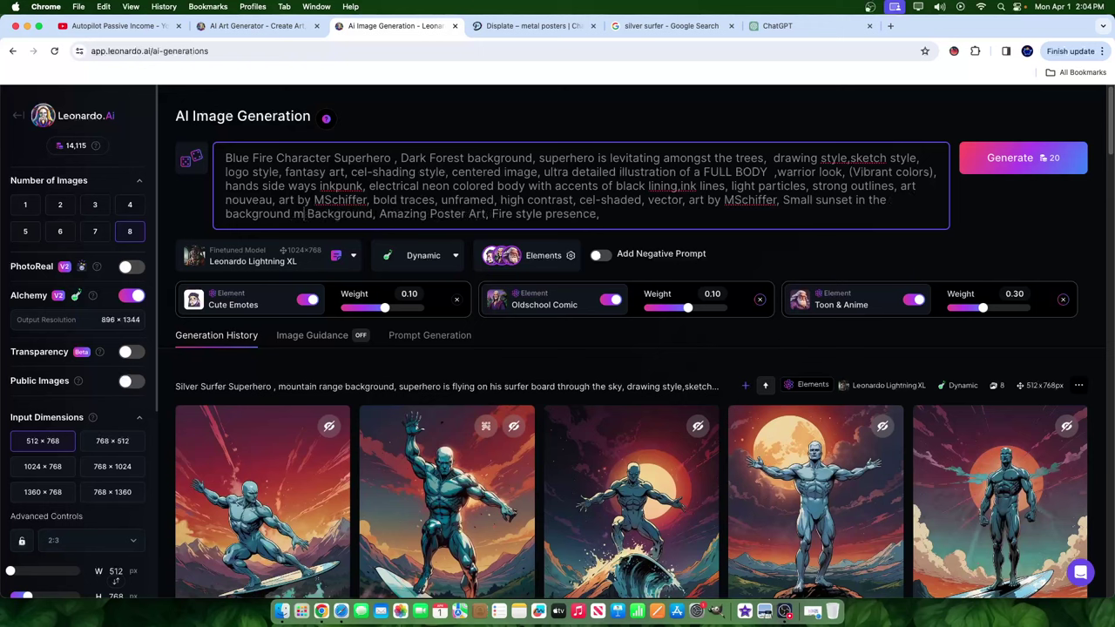
pyautogui.write('ountains way')
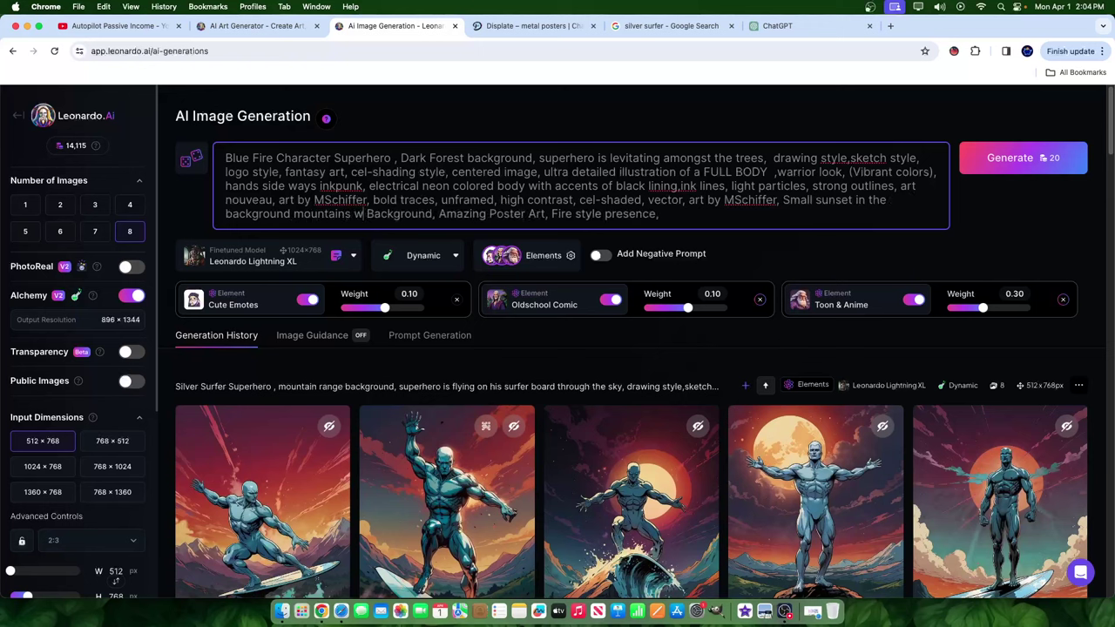
pyautogui.write(' above the for')
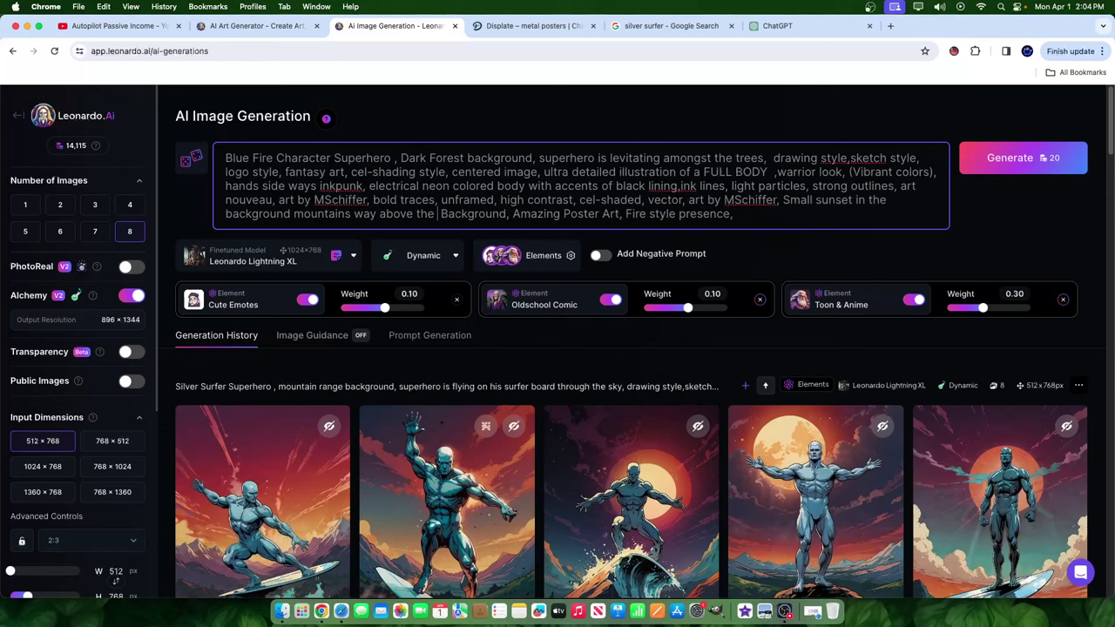
pyautogui.write('est horizon')
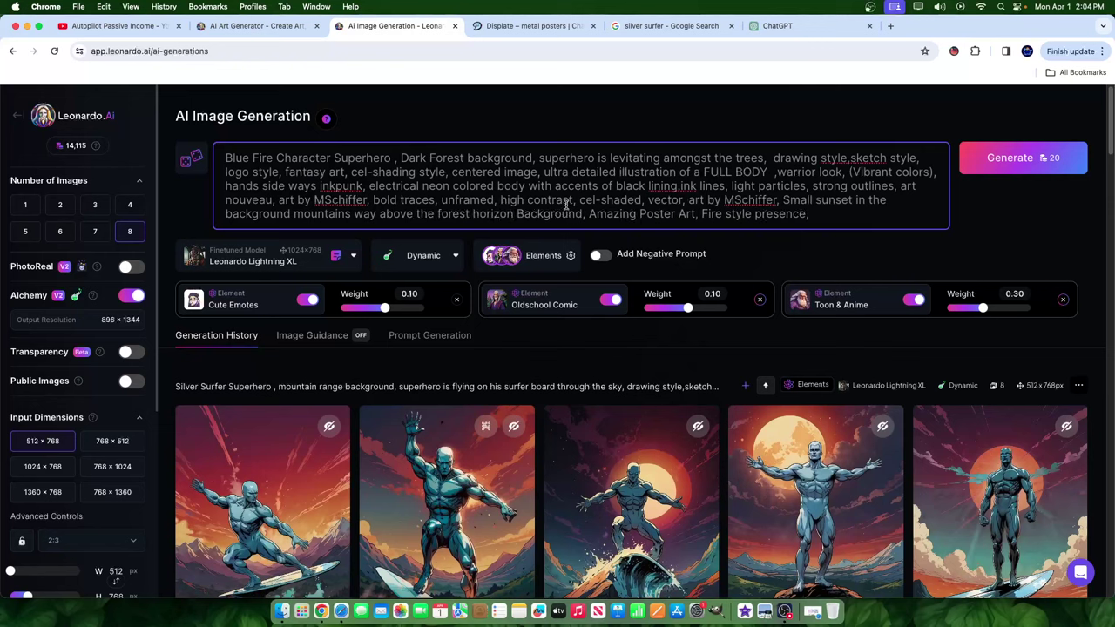
# - Add "BLUE NEON FIRE" wording at the end of the prompt and generate the eight images
pyautogui.moveTo(701, 215); pyautogui.dragTo(794, 215)
pyautogui.click(821, 222)
pyautogui.write('B')
pyautogui.write('LUE NEON FIREW')
pyautogui.click(1071, 167)
pyautogui.scroll(-8, 758, 361)
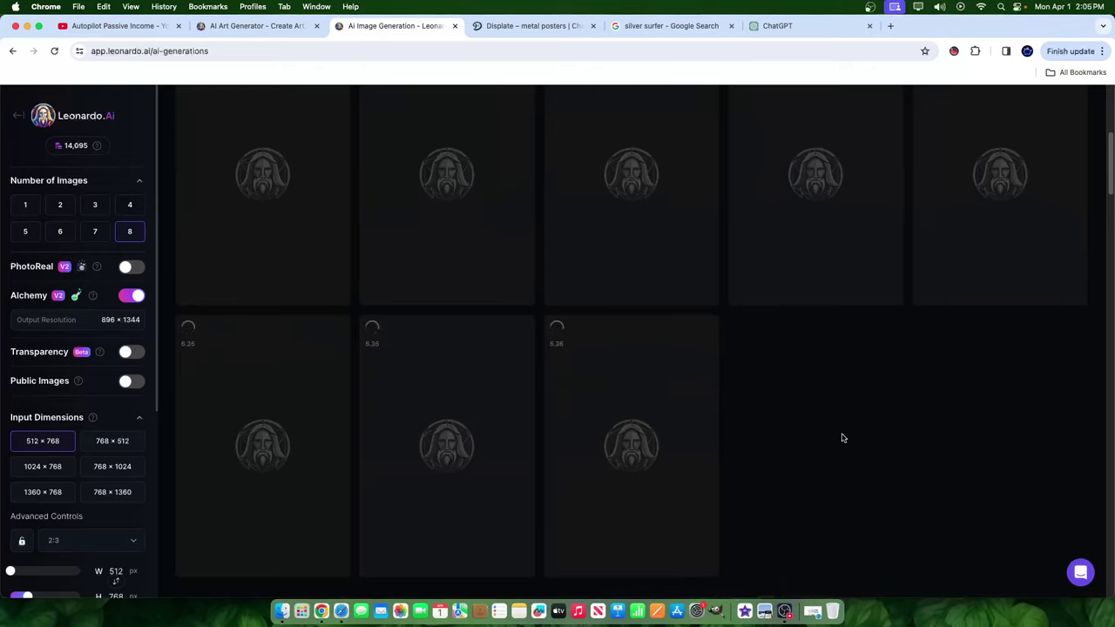
pyautogui.scroll(3, 784, 479)
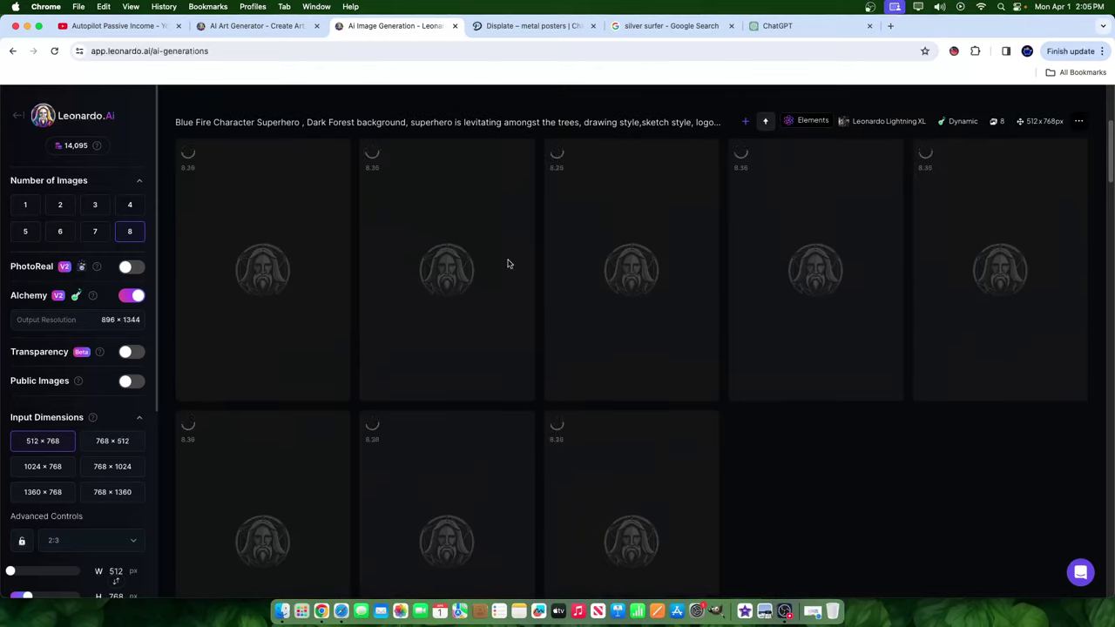
# - Switch to ChatGPT and ask it to make more suggestions for original superheroes in the existing conversation
pyautogui.click(784, 27)
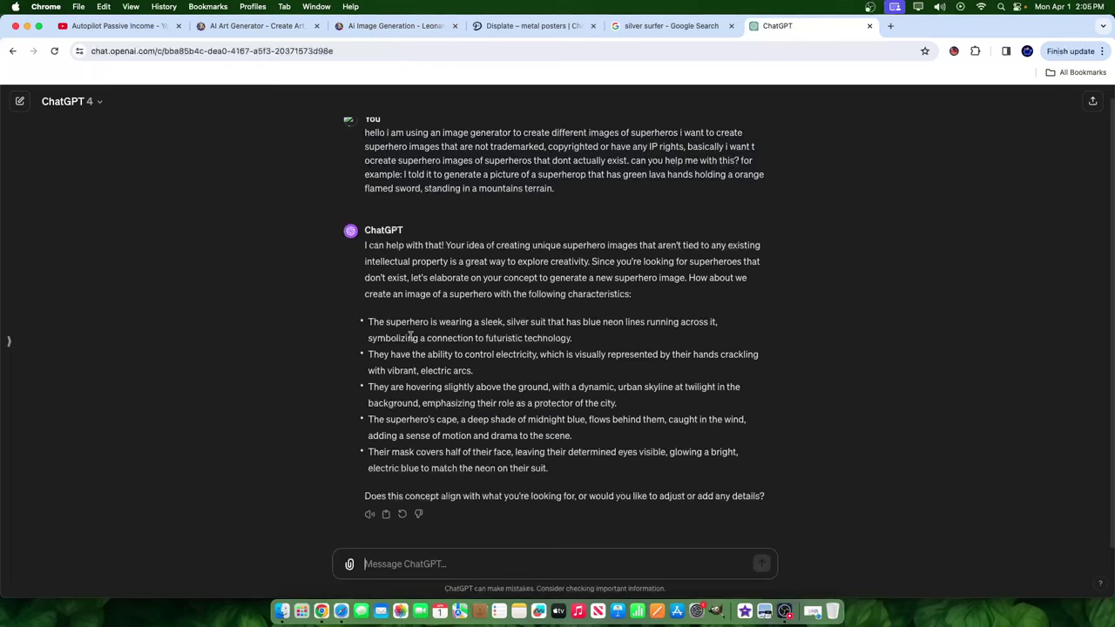
pyautogui.moveTo(385, 322); pyautogui.dragTo(481, 322)
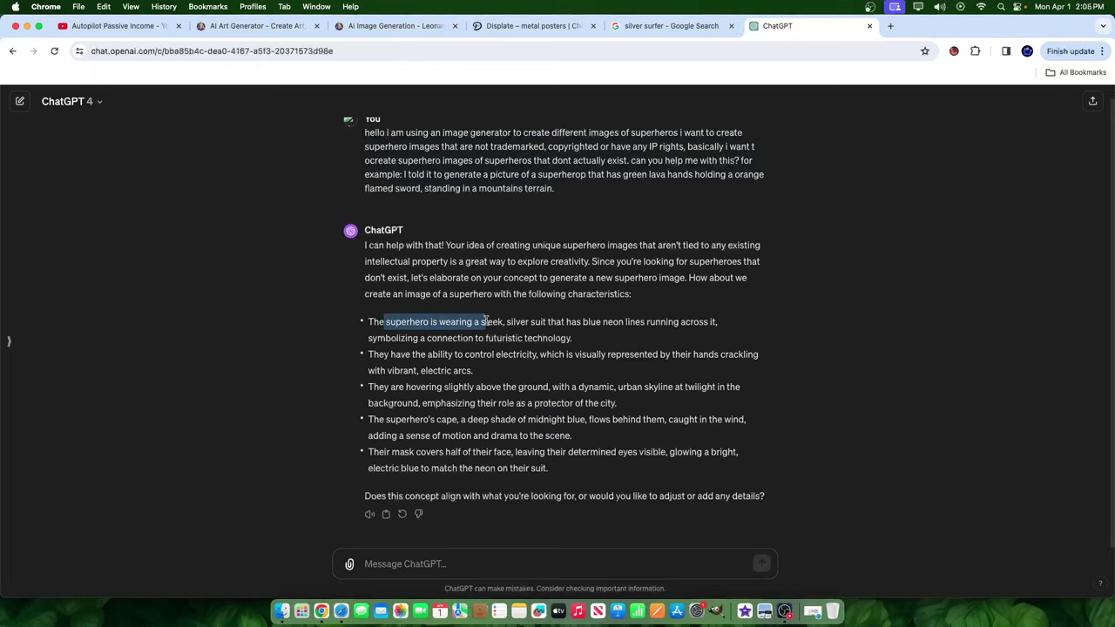
pyautogui.click(401, 562)
pyautogui.write('Please amke')
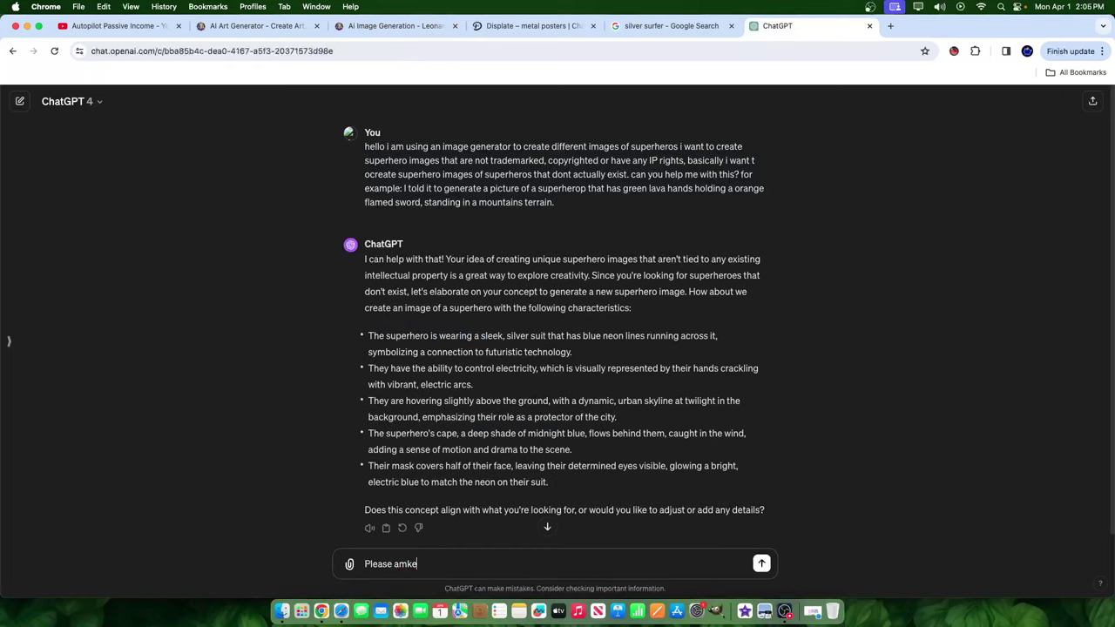
pyautogui.write(' more sugges')
pyautogui.write('ions')
pyautogui.press('Return')
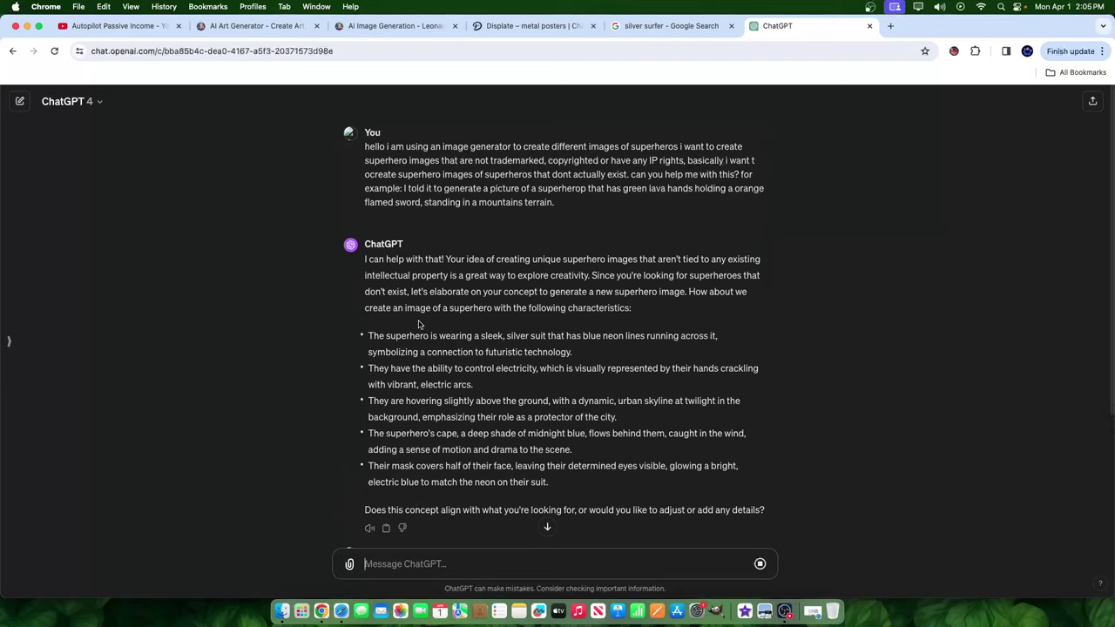
# - Read through the first superhero concept in ChatGPT, examining its suit, powers, hovering pose, cape and mask descriptions
pyautogui.moveTo(506, 336); pyautogui.dragTo(567, 351)
pyautogui.click(566, 351)
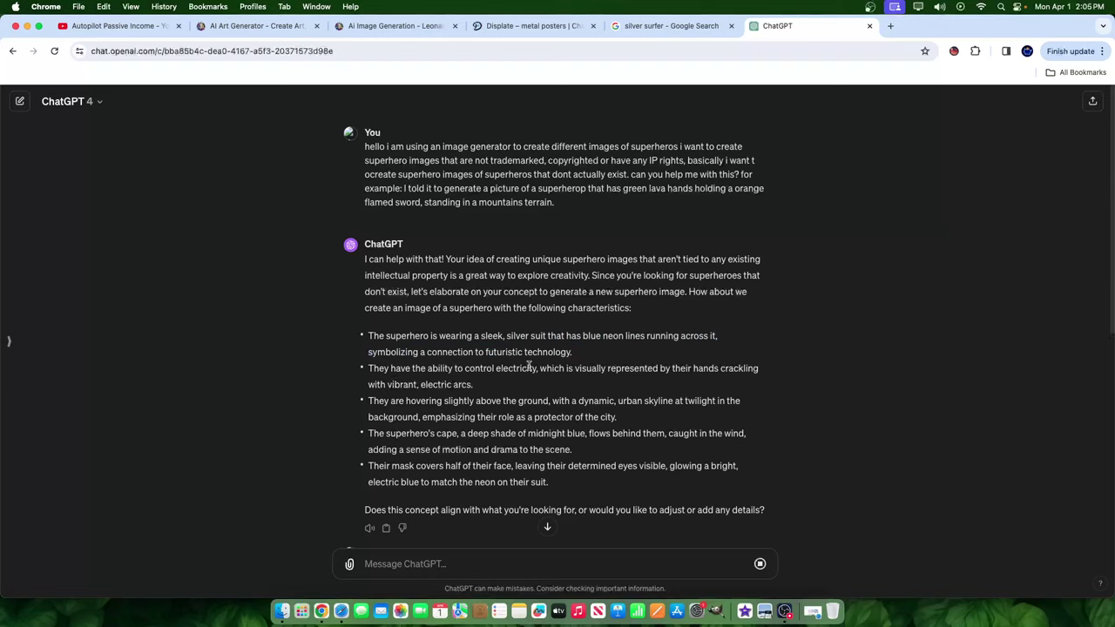
pyautogui.moveTo(538, 367); pyautogui.dragTo(737, 370)
pyautogui.moveTo(372, 402); pyautogui.dragTo(510, 401)
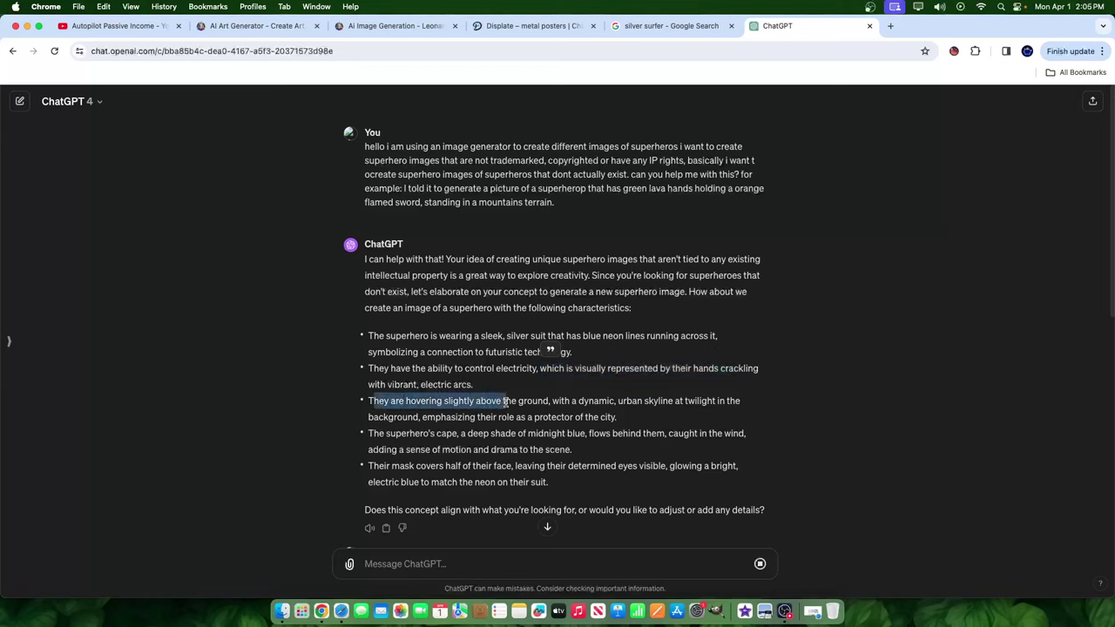
pyautogui.moveTo(558, 481); pyautogui.dragTo(433, 362)
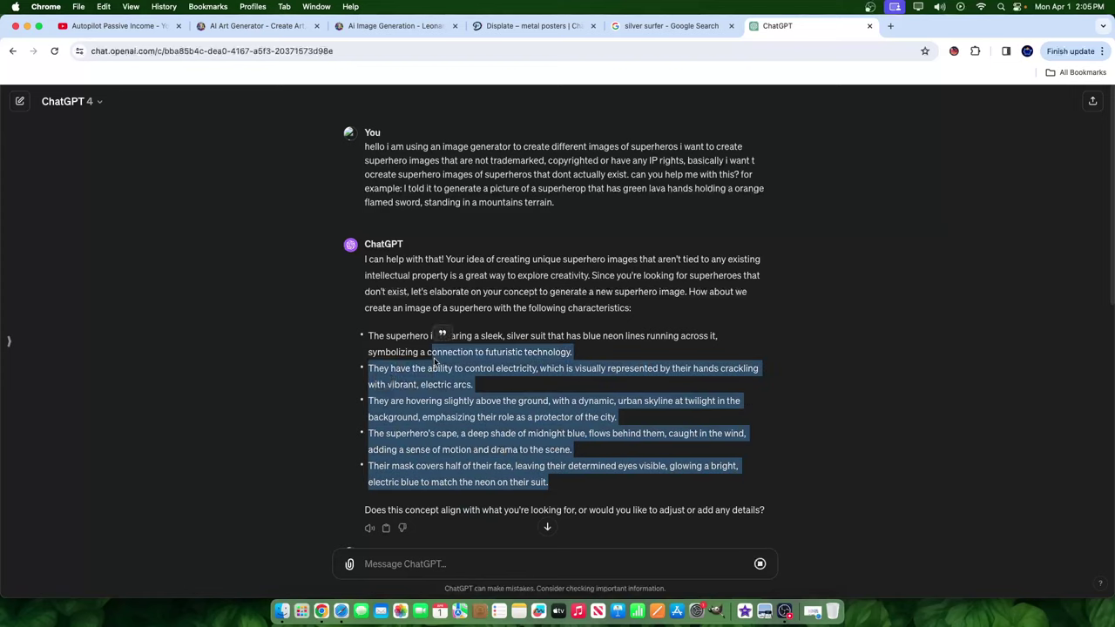
pyautogui.click(372, 468)
pyautogui.moveTo(462, 466); pyautogui.dragTo(646, 461)
pyautogui.moveTo(390, 435); pyautogui.dragTo(611, 434)
pyautogui.moveTo(373, 401); pyautogui.dragTo(582, 402)
# - Review the additional superhero concepts in ChatGPT's new reply, from Nature Guardian through Dimensional Wanderer
pyautogui.scroll(-10, 557, 409)
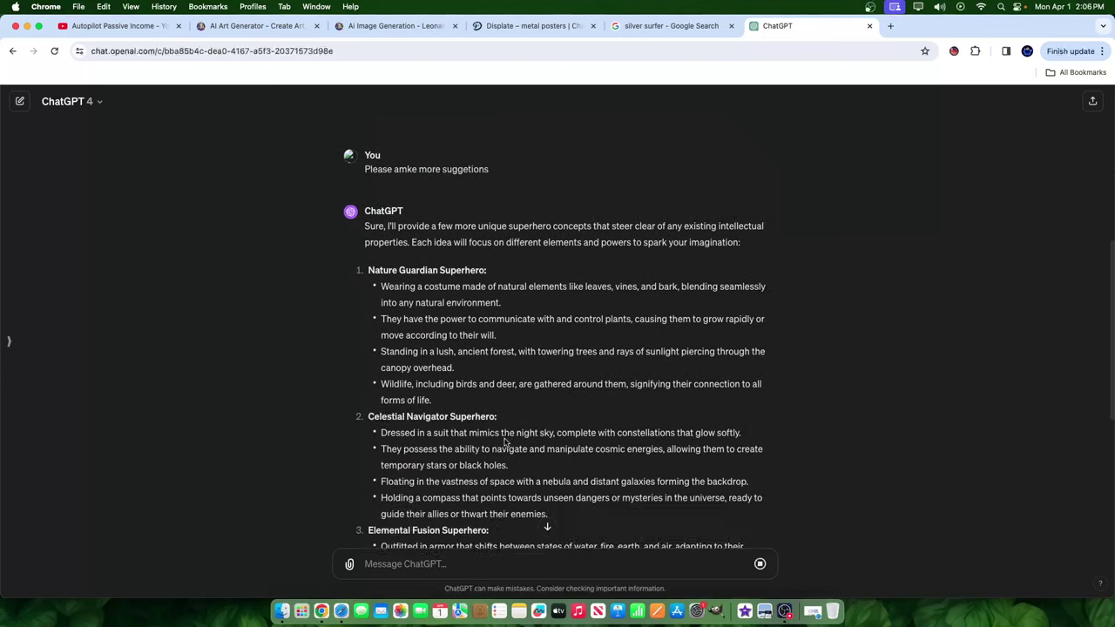
pyautogui.scroll(2, 426, 329)
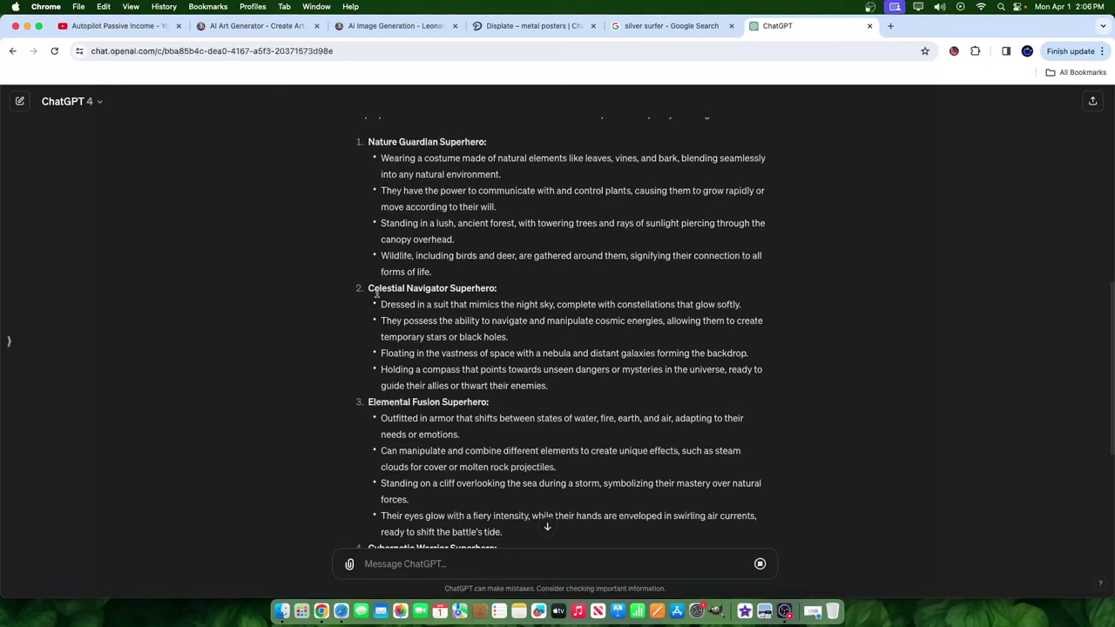
pyautogui.moveTo(368, 401); pyautogui.dragTo(467, 402)
pyautogui.scroll(-3, 448, 422)
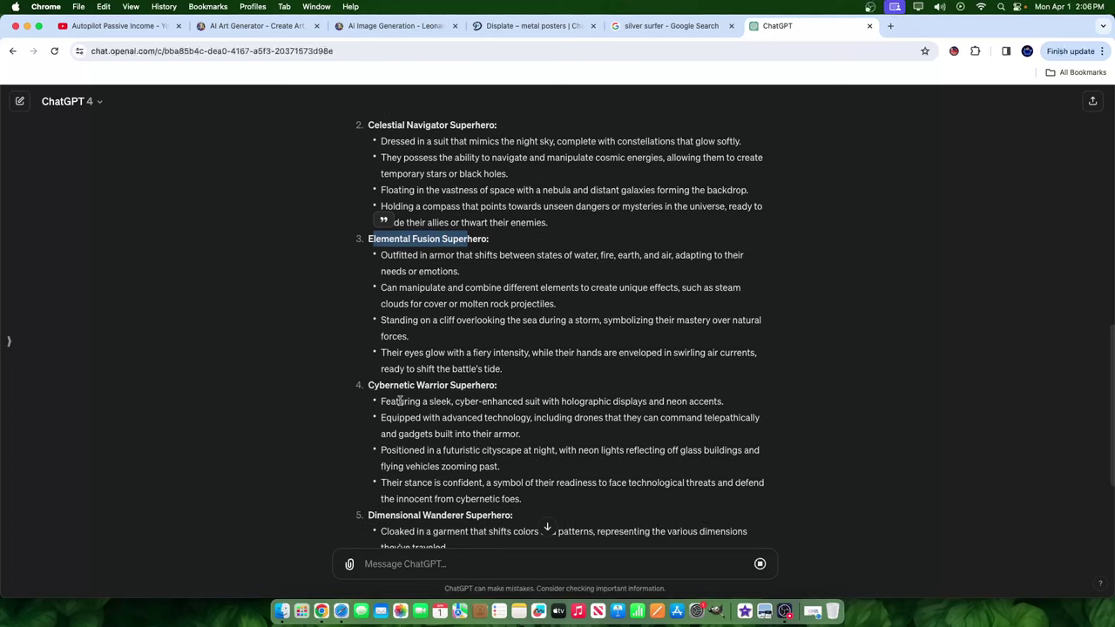
pyautogui.moveTo(384, 386); pyautogui.dragTo(474, 382)
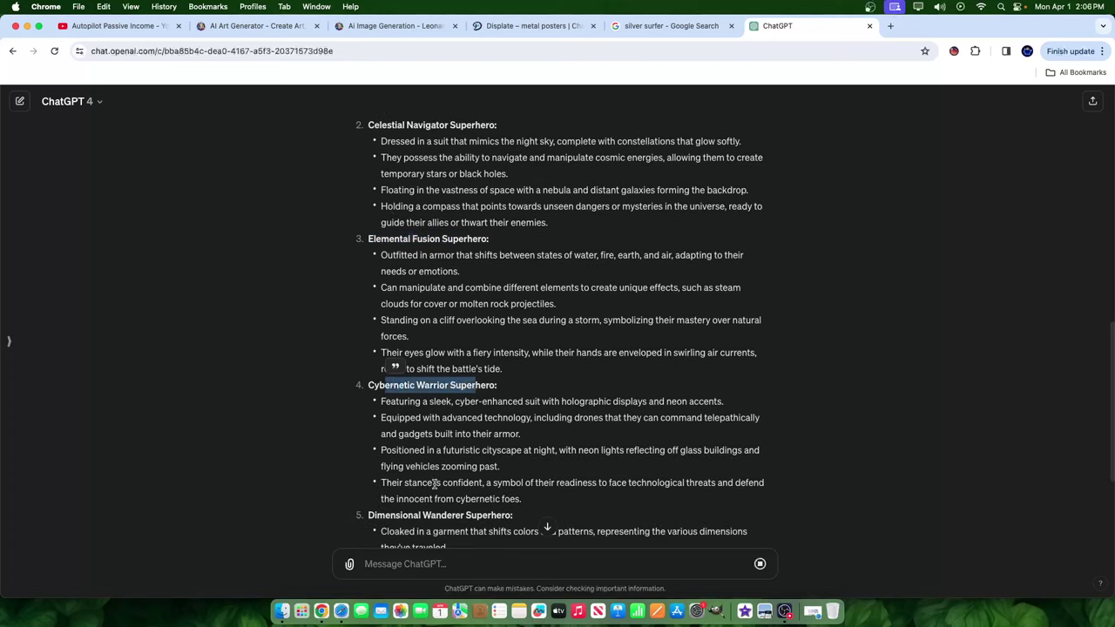
pyautogui.moveTo(552, 450); pyautogui.dragTo(474, 353)
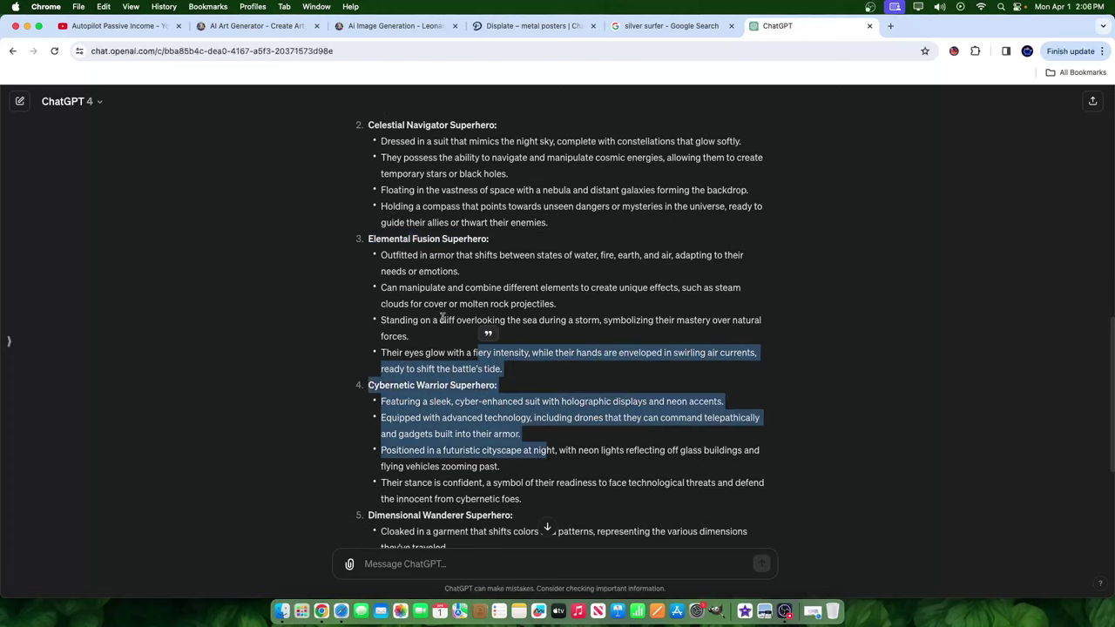
pyautogui.scroll(-3, 439, 386)
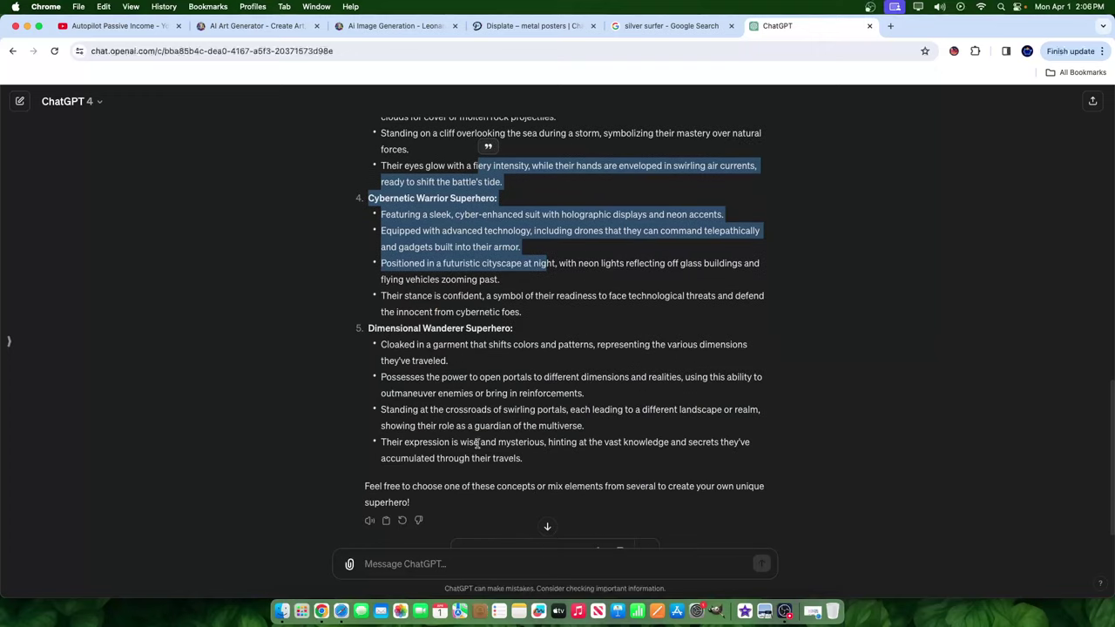
pyautogui.scroll(1, 464, 294)
pyautogui.click(419, 275)
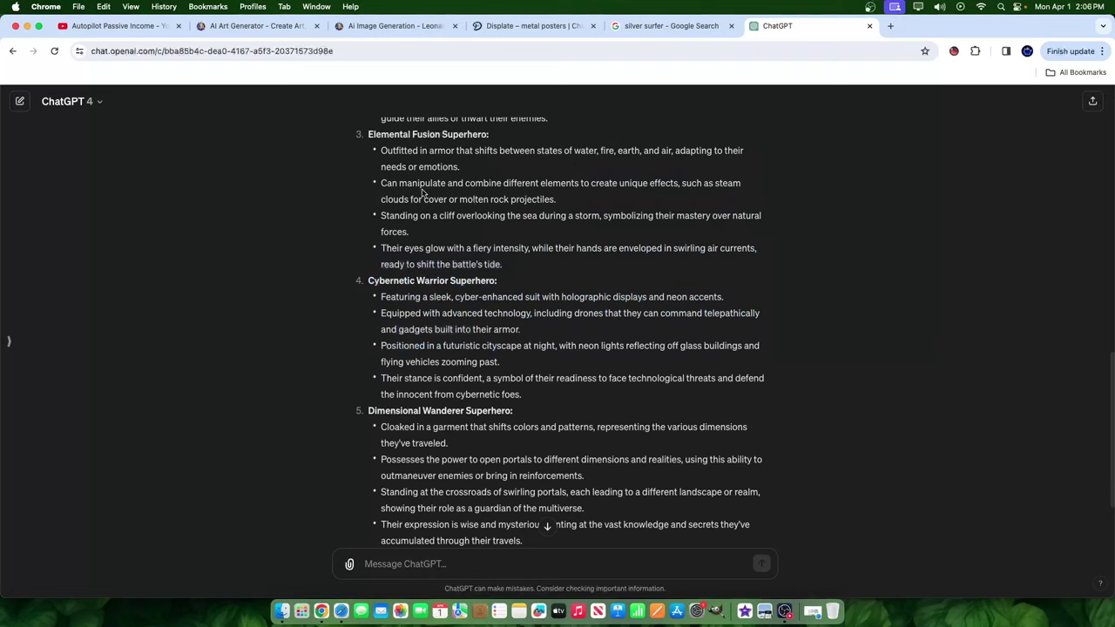
pyautogui.scroll(-2, 430, 192)
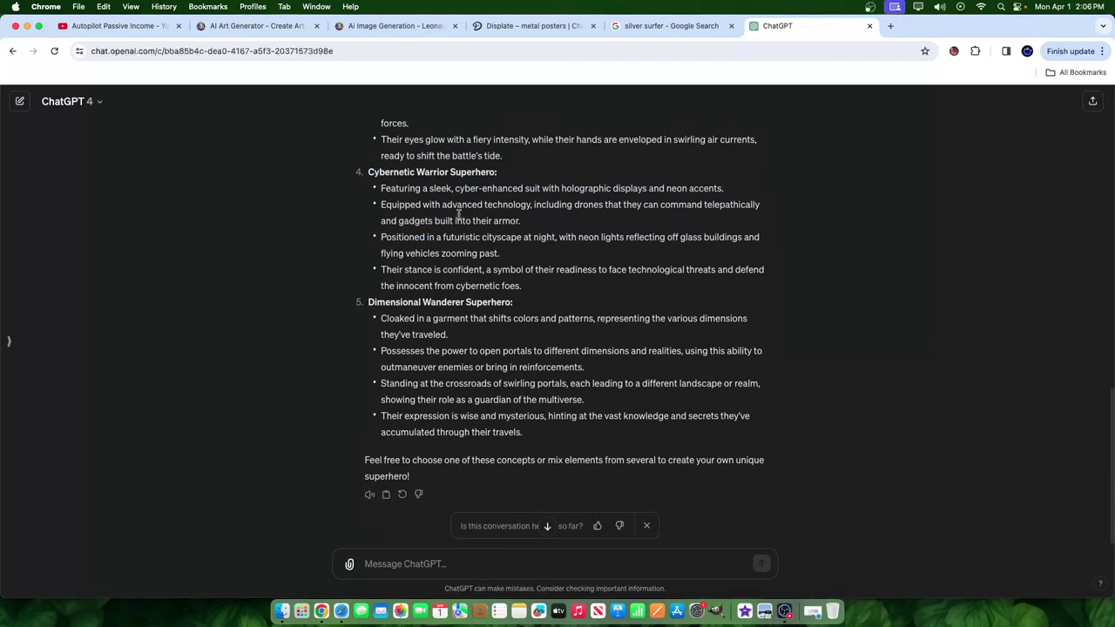
pyautogui.scroll(3, 523, 288)
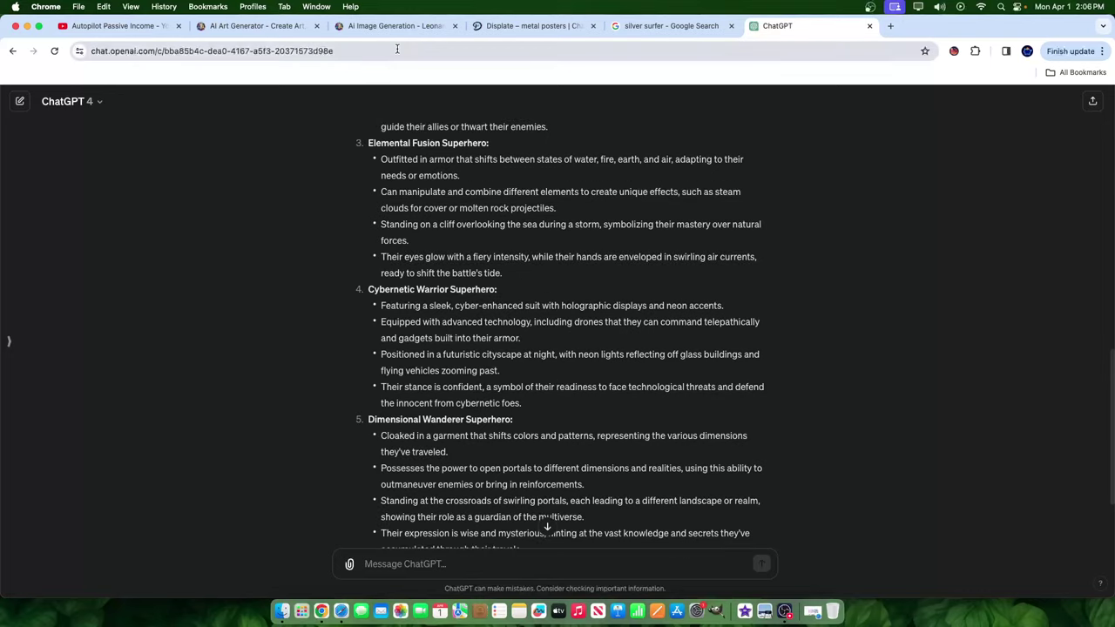
# - Return to Leonardo.Ai and upscale the orange-haired heroine image with Alchemy Upscale at Low refiner strength
pyautogui.click(396, 25)
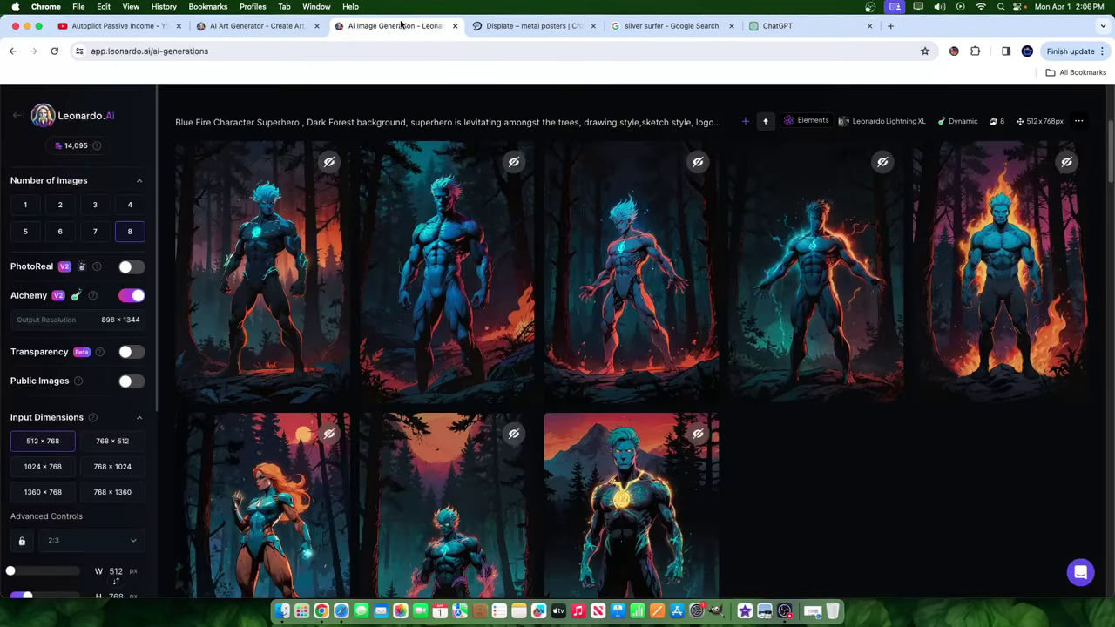
pyautogui.scroll(-3, 784, 392)
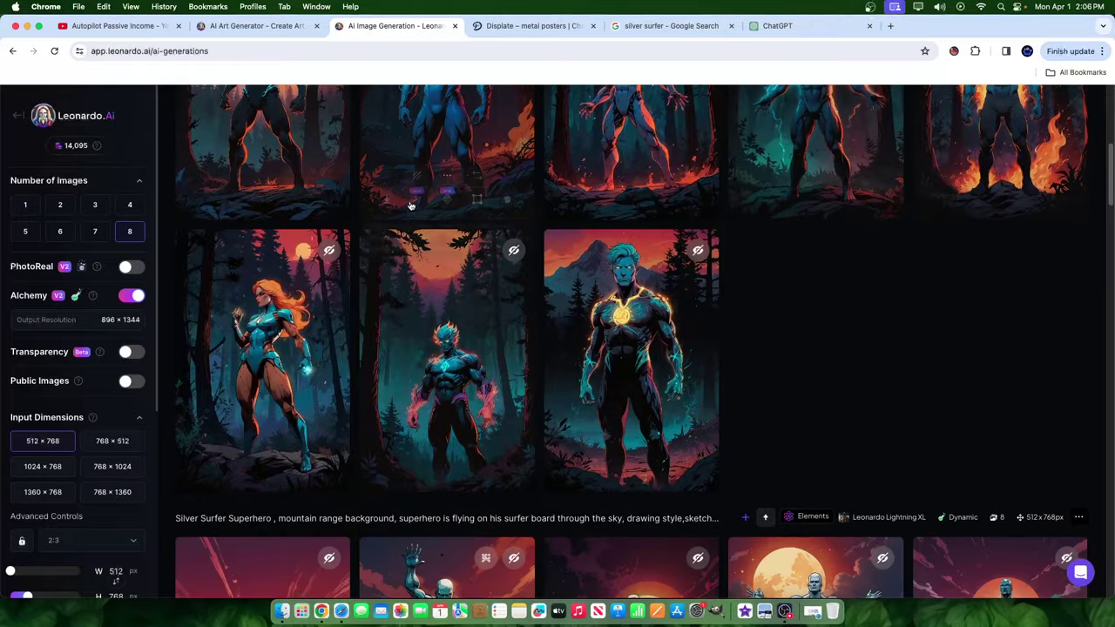
pyautogui.scroll(4, 905, 299)
pyautogui.scroll(-3, 906, 299)
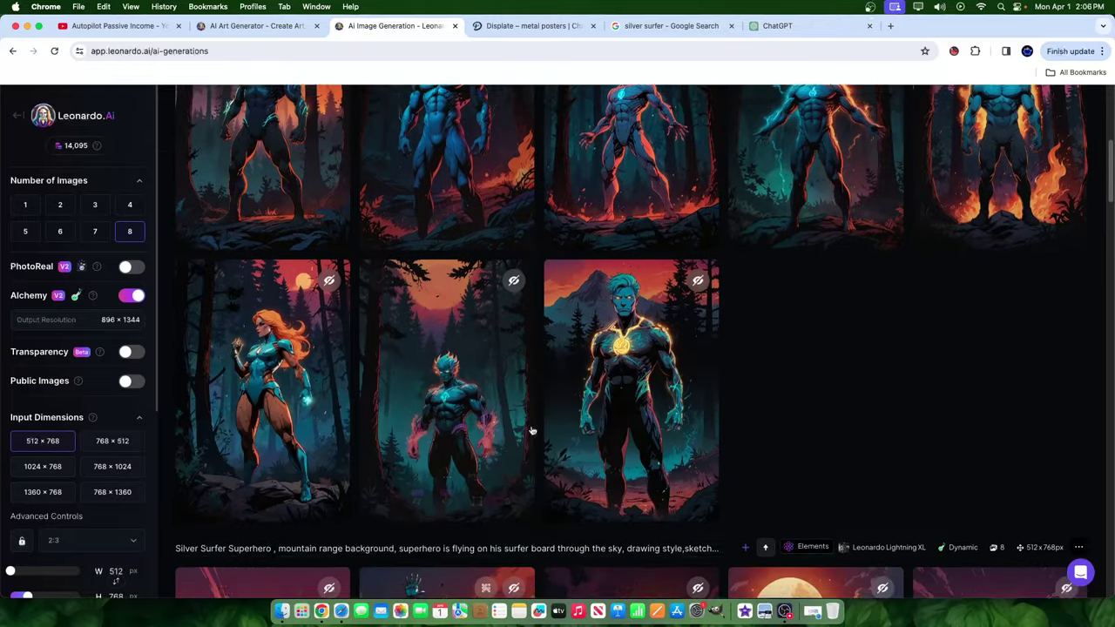
pyautogui.click(305, 361)
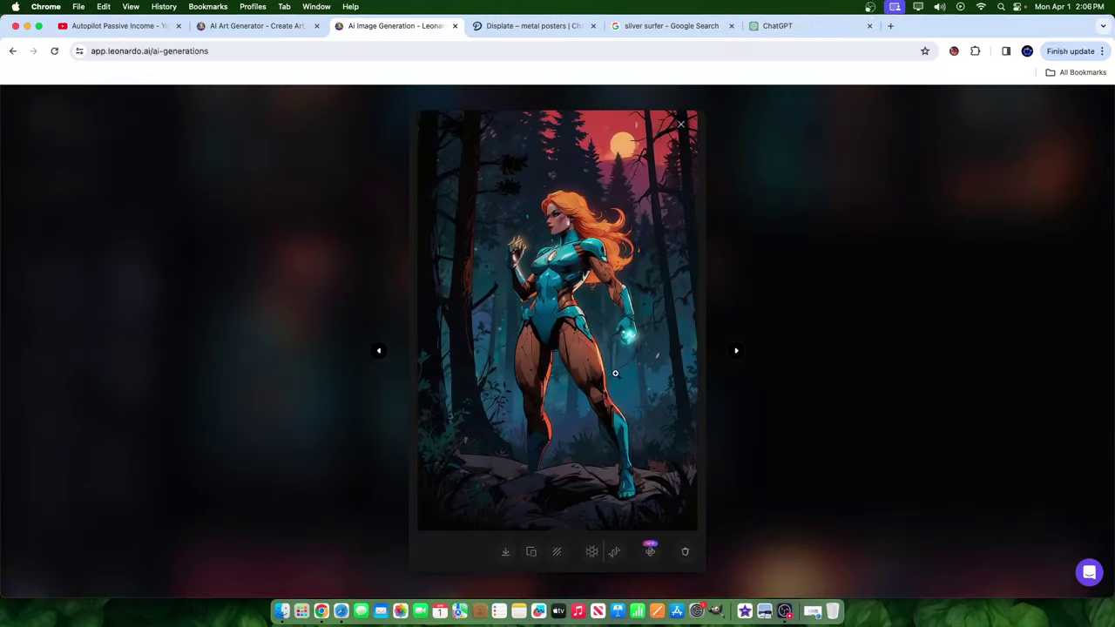
pyautogui.click(650, 551)
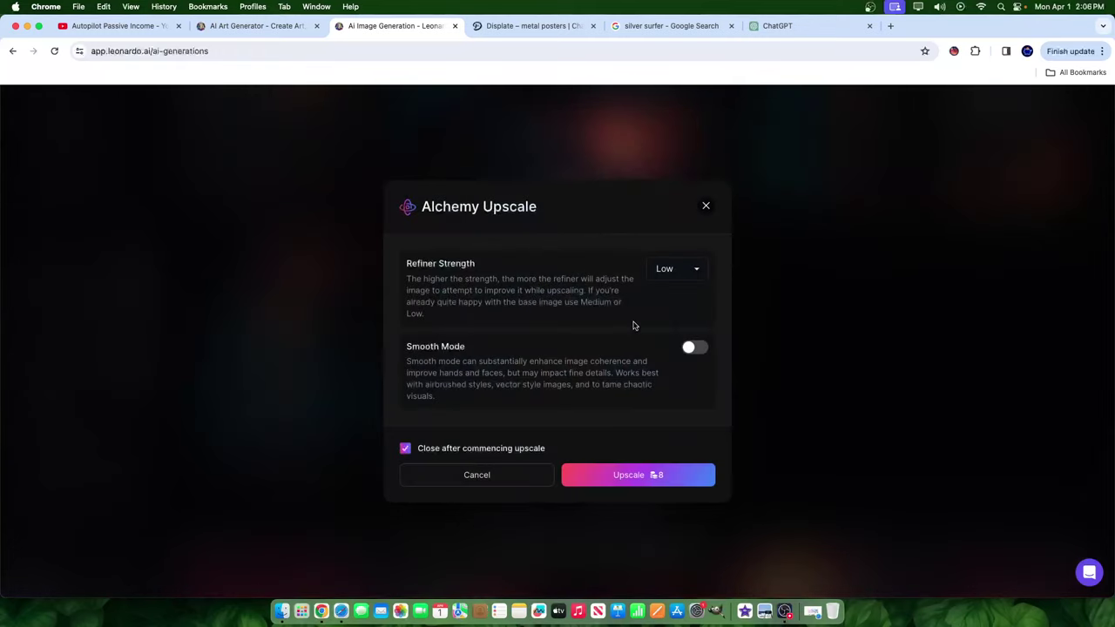
pyautogui.click(683, 269)
pyautogui.click(671, 270)
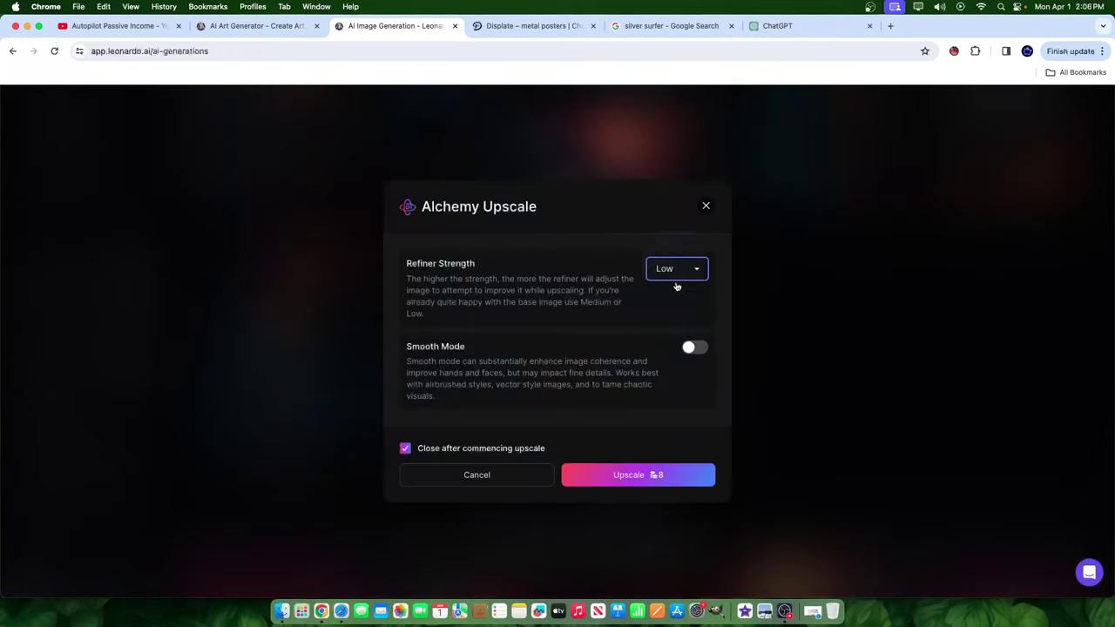
pyautogui.click(649, 479)
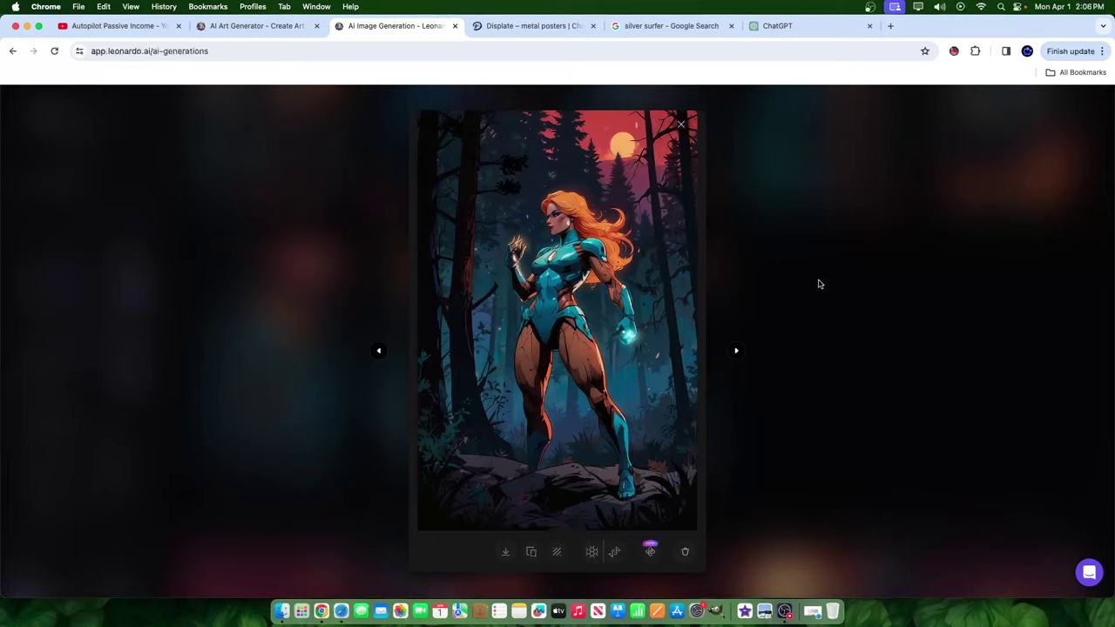
pyautogui.click(819, 284)
# - Upscale the image of the hero with the glowing gold chest emblem using Alchemy Upscale at High refiner strength
pyautogui.click(694, 321)
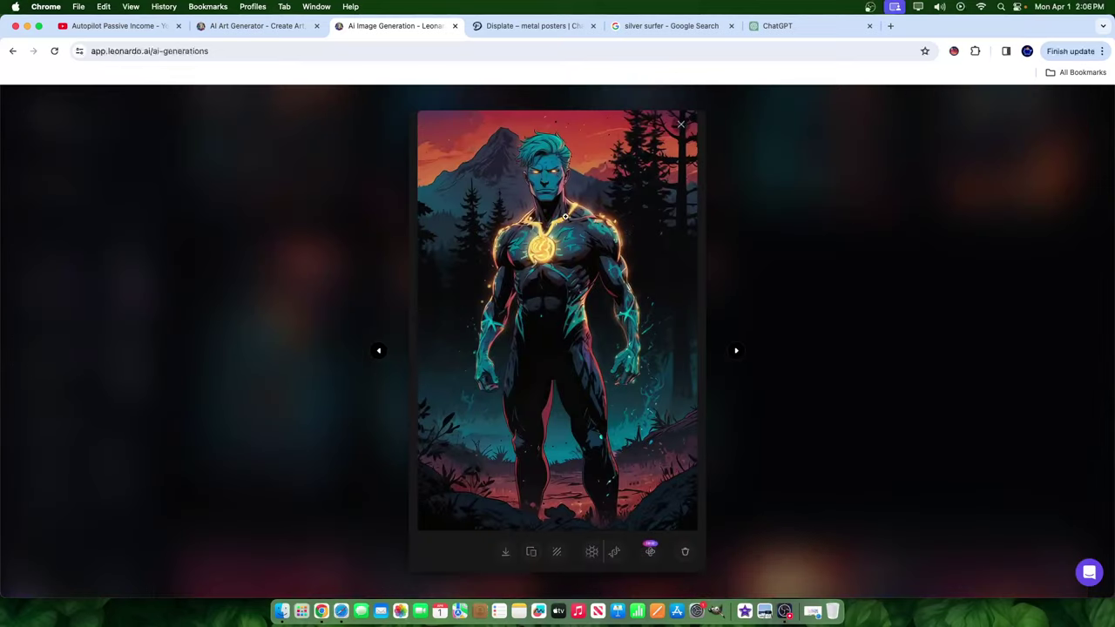
pyautogui.click(650, 552)
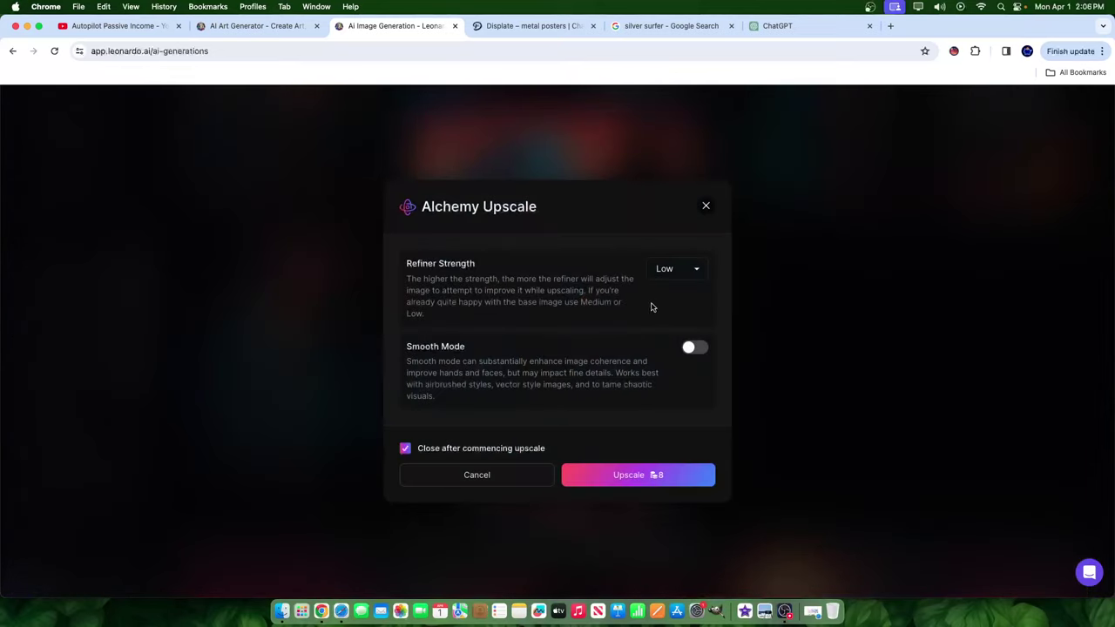
pyautogui.click(675, 269)
pyautogui.click(678, 242)
pyautogui.click(649, 476)
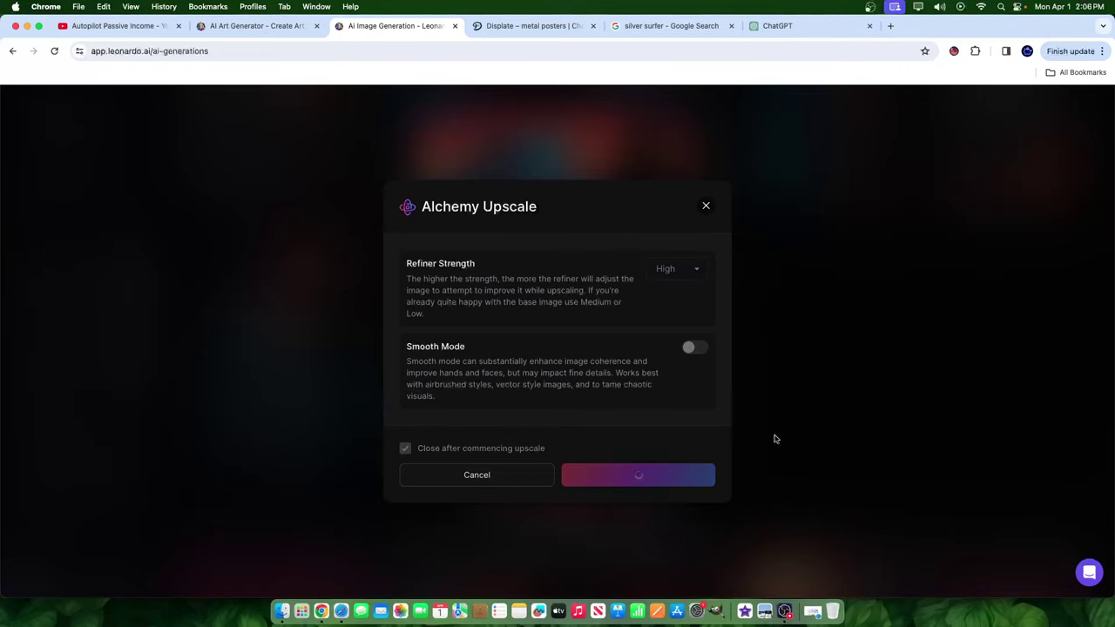
pyautogui.click(849, 410)
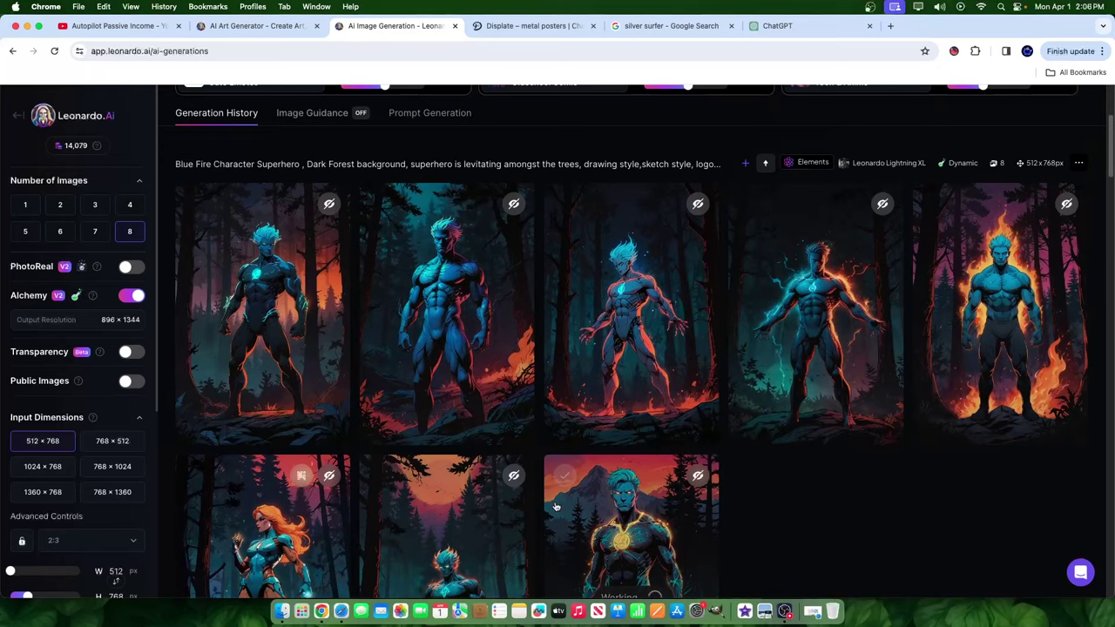
# - Upscale the third image in the Blue Fire batch, the outstretched-hands hero, using Alchemy Upscale at High refiner strength
pyautogui.scroll(-10, 595, 294)
pyautogui.scroll(10, 595, 295)
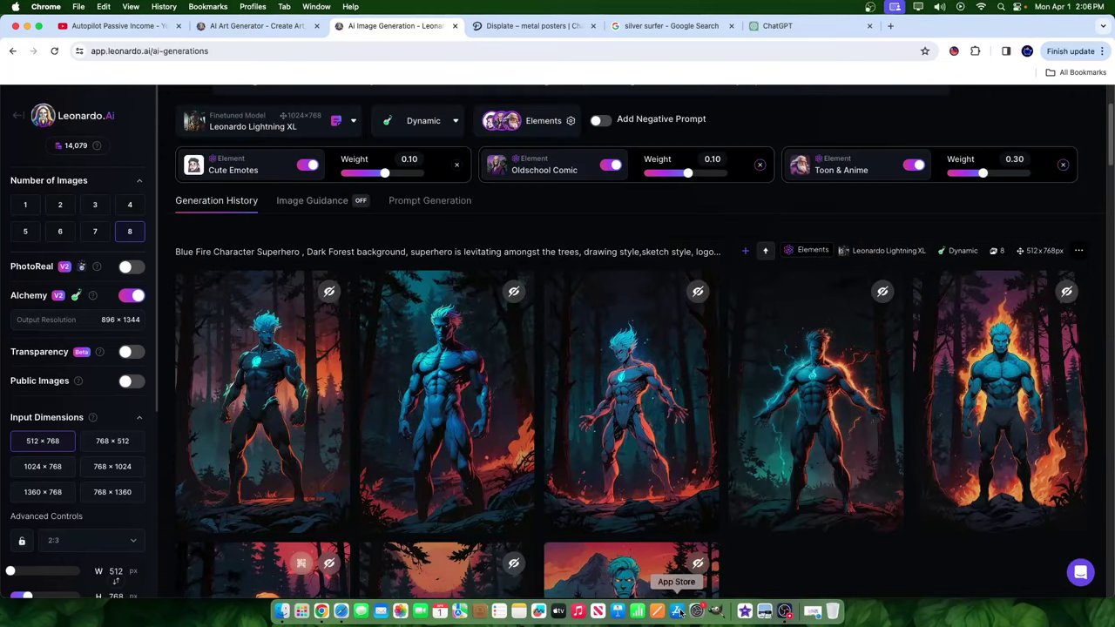
pyautogui.click(637, 368)
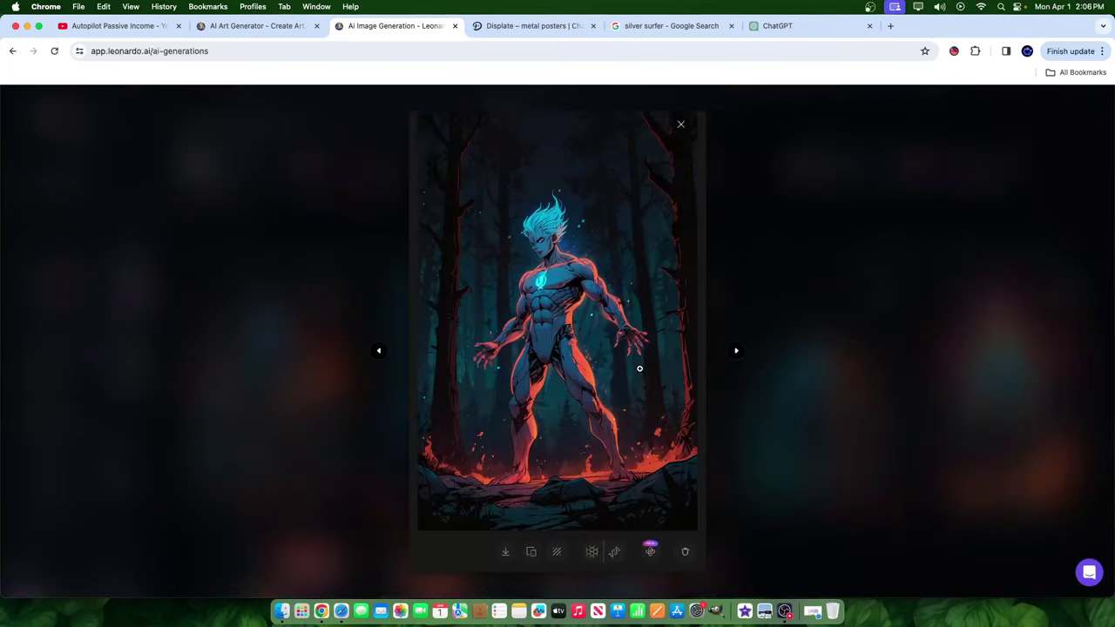
pyautogui.click(834, 281)
pyautogui.click(632, 392)
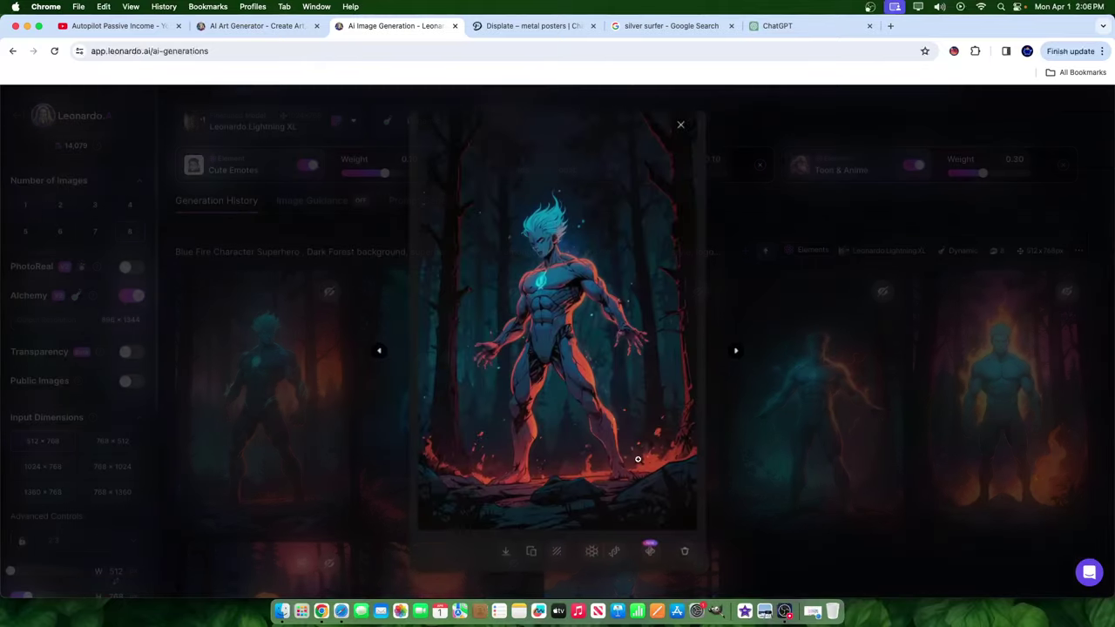
pyautogui.click(650, 551)
pyautogui.click(698, 268)
pyautogui.click(666, 242)
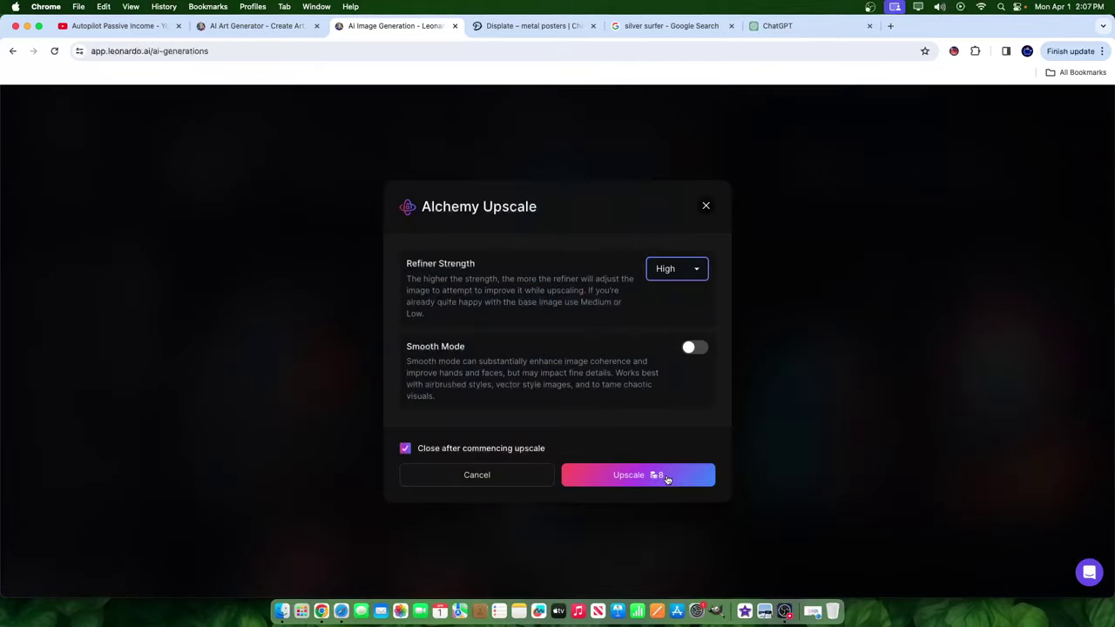
pyautogui.click(668, 479)
pyautogui.click(849, 370)
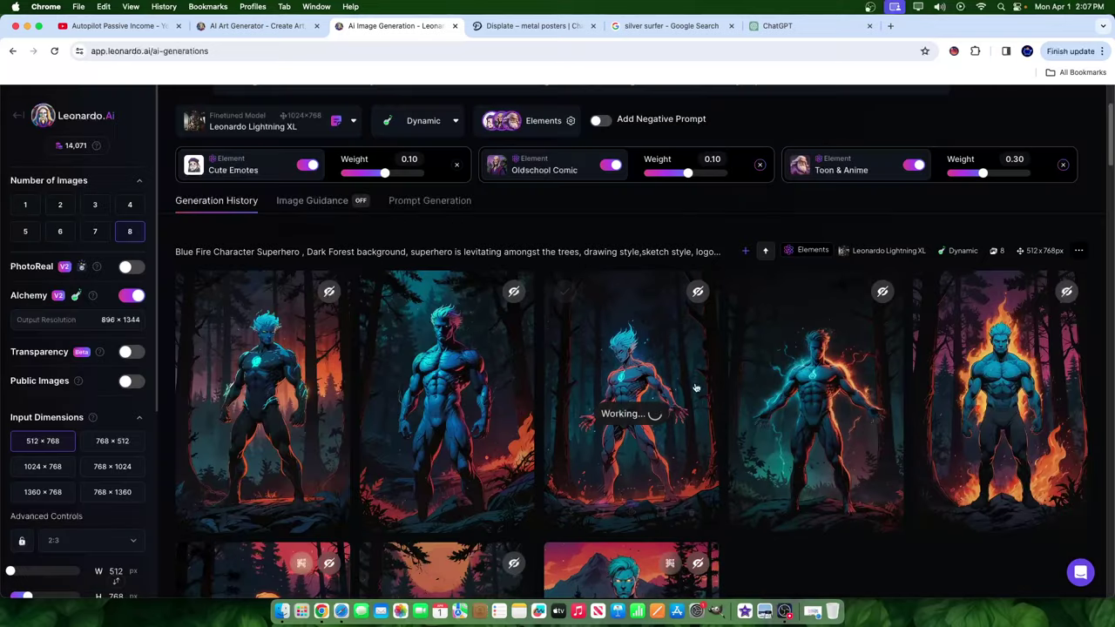
# - Examine the upscaled versions of the orange-haired heroine, the gold-emblem hero and the outstretched-hands hero
pyautogui.scroll(-5, 523, 348)
pyautogui.click(281, 296)
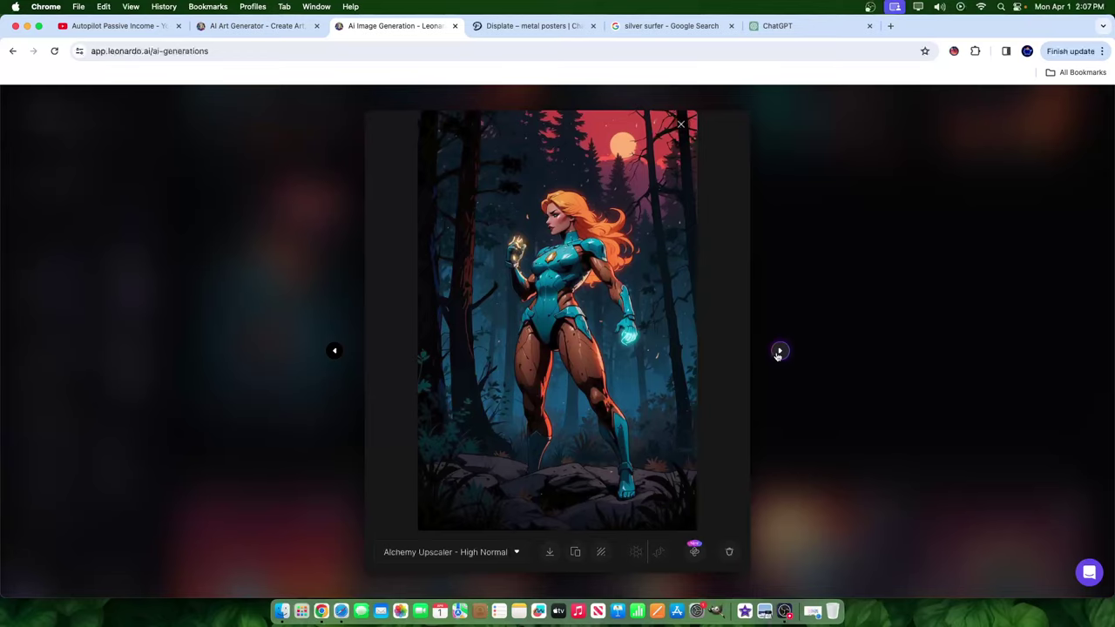
pyautogui.click(778, 353)
pyautogui.click(777, 355)
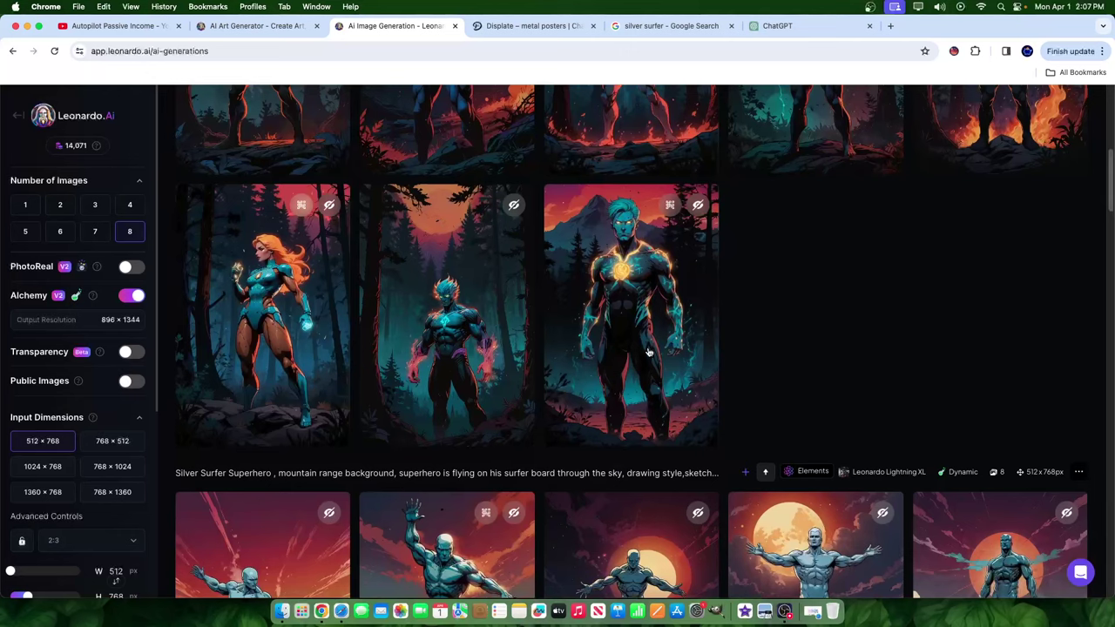
pyautogui.click(602, 288)
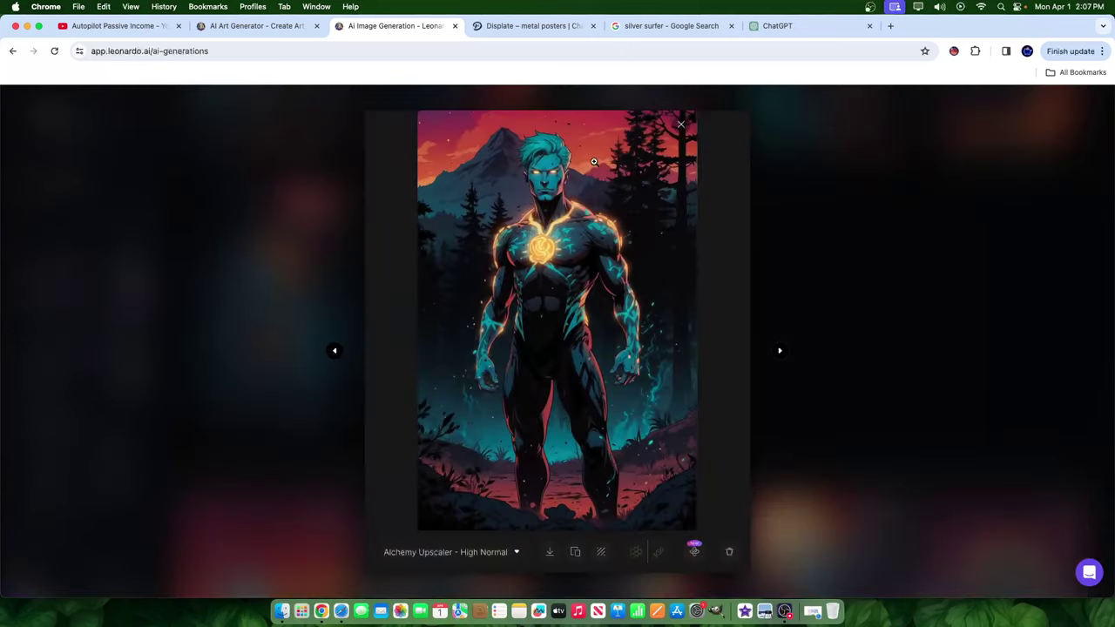
pyautogui.click(806, 307)
pyautogui.scroll(5, 784, 326)
pyautogui.click(605, 406)
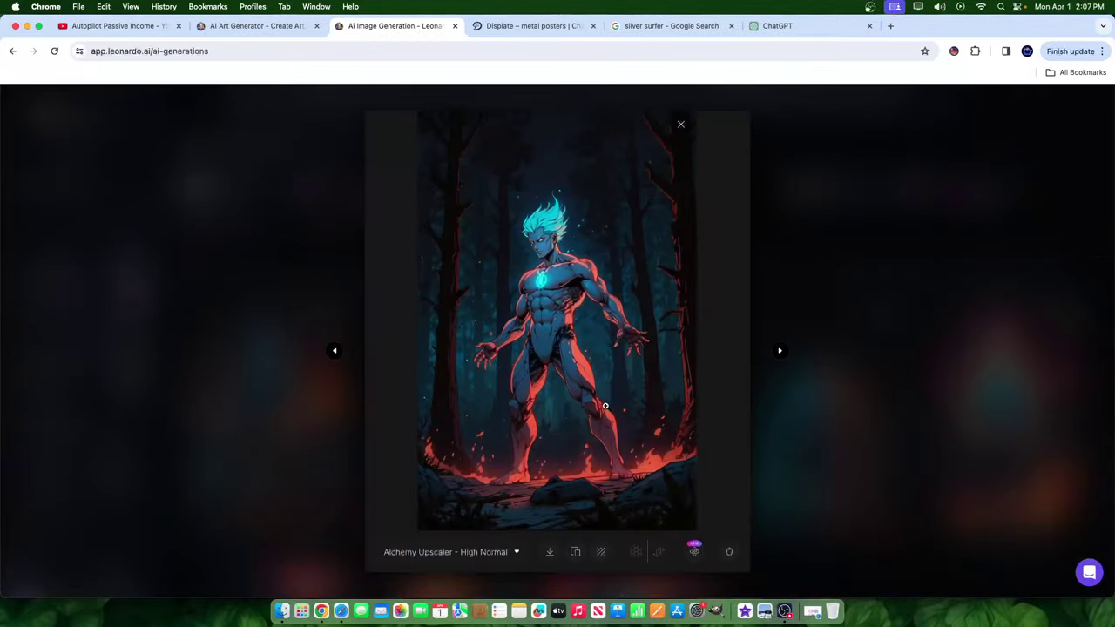
pyautogui.click(571, 307)
pyautogui.click(510, 354)
pyautogui.click(875, 449)
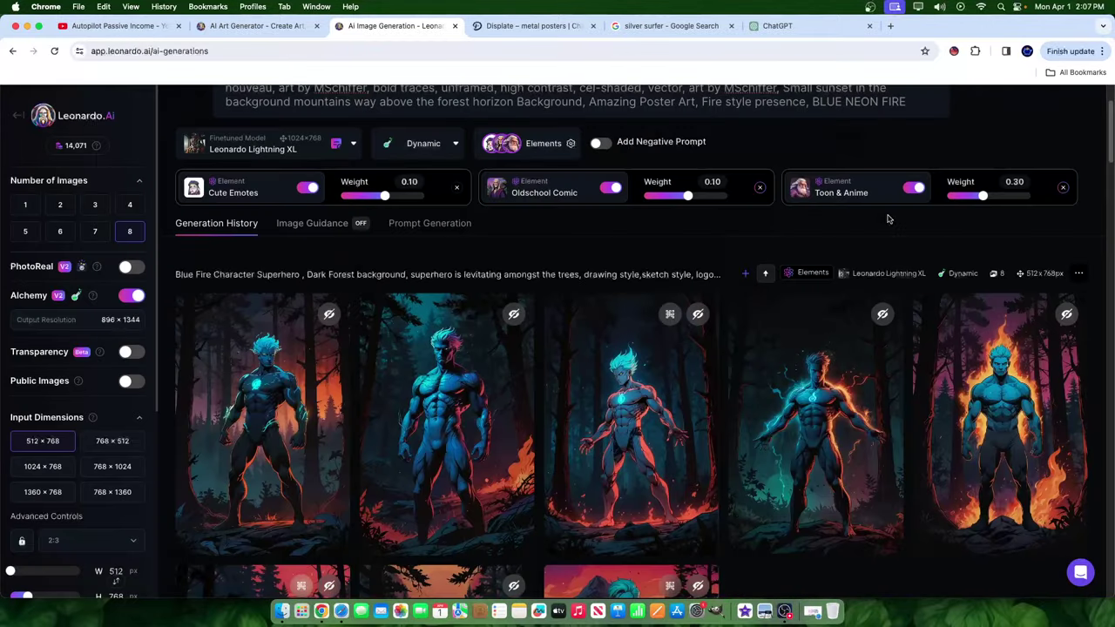
# - Upscale the image of the blue hero surrounded by orange flames using Alchemy Upscale at High refiner strength
pyautogui.scroll(-5, 875, 449)
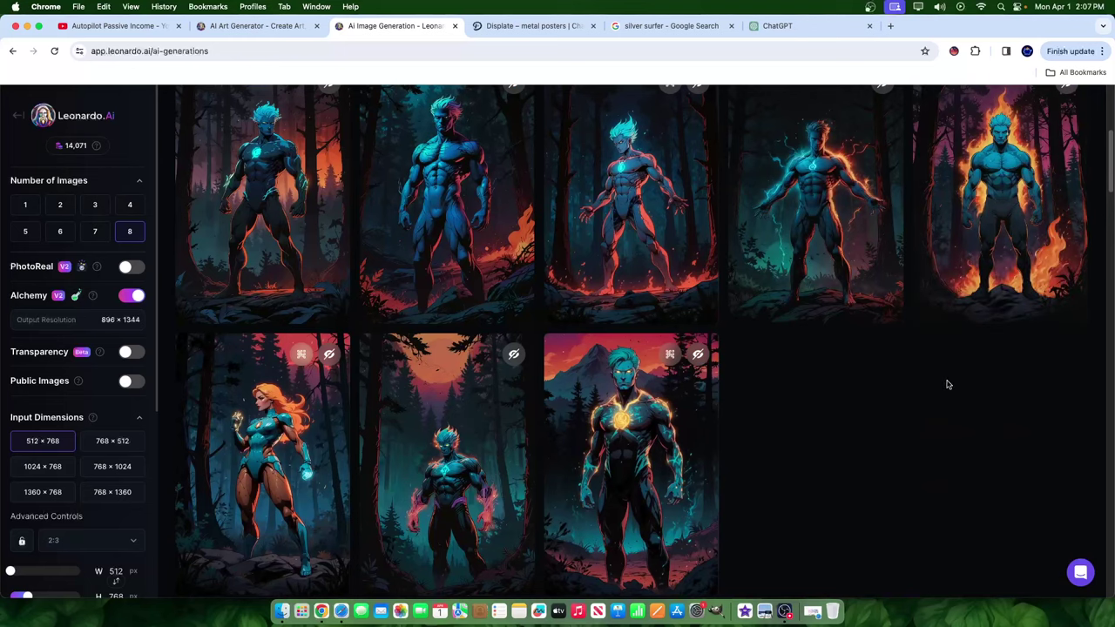
pyautogui.click(966, 279)
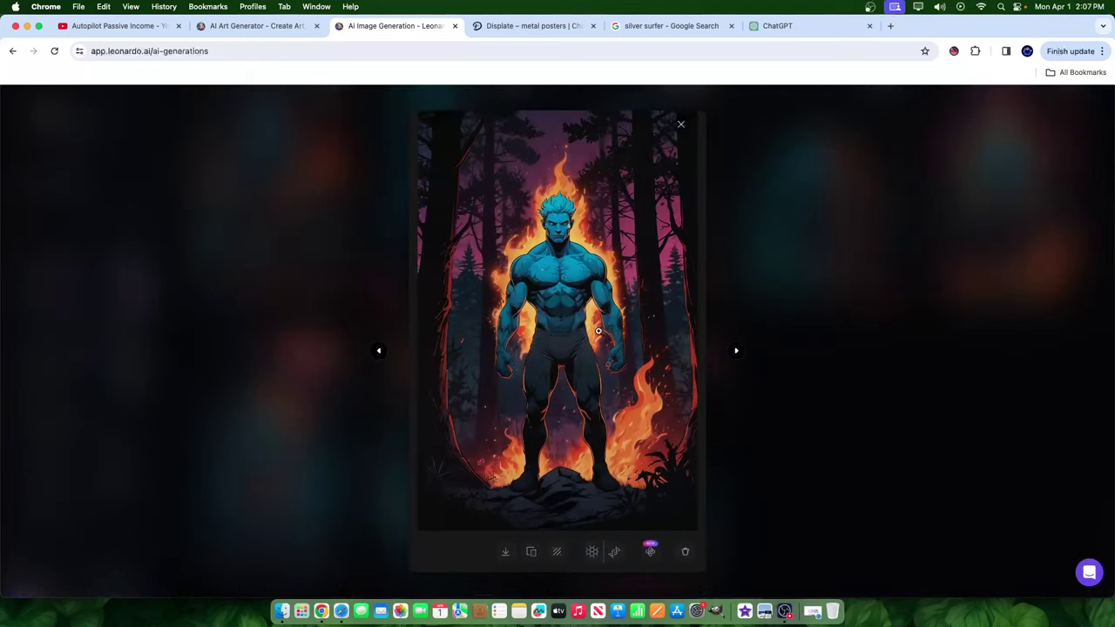
pyautogui.click(649, 551)
pyautogui.click(677, 272)
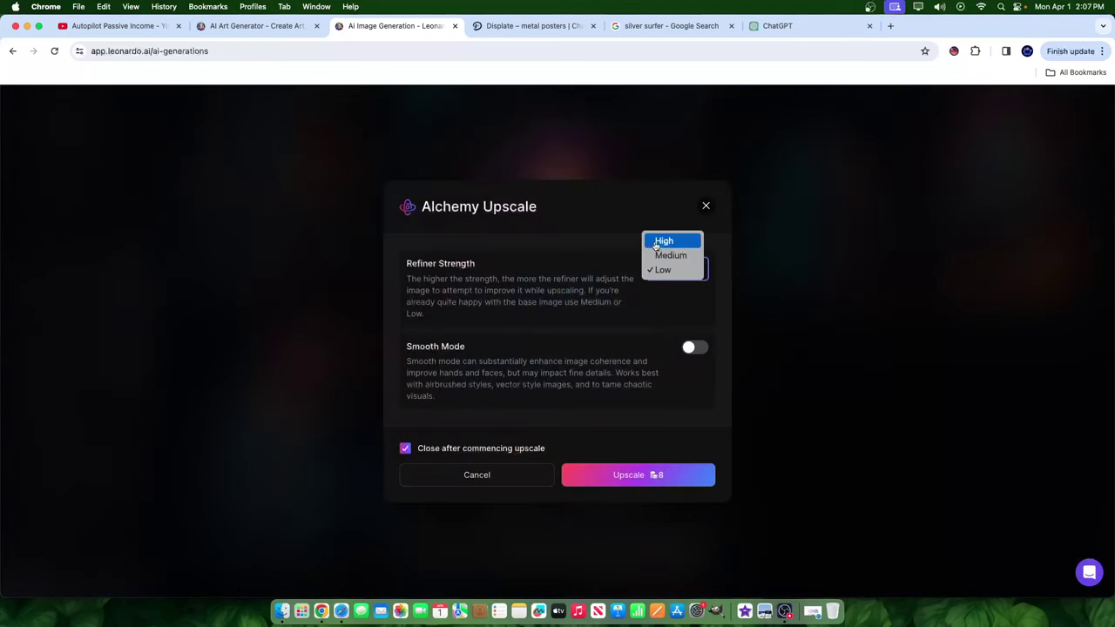
pyautogui.click(657, 243)
pyautogui.click(643, 479)
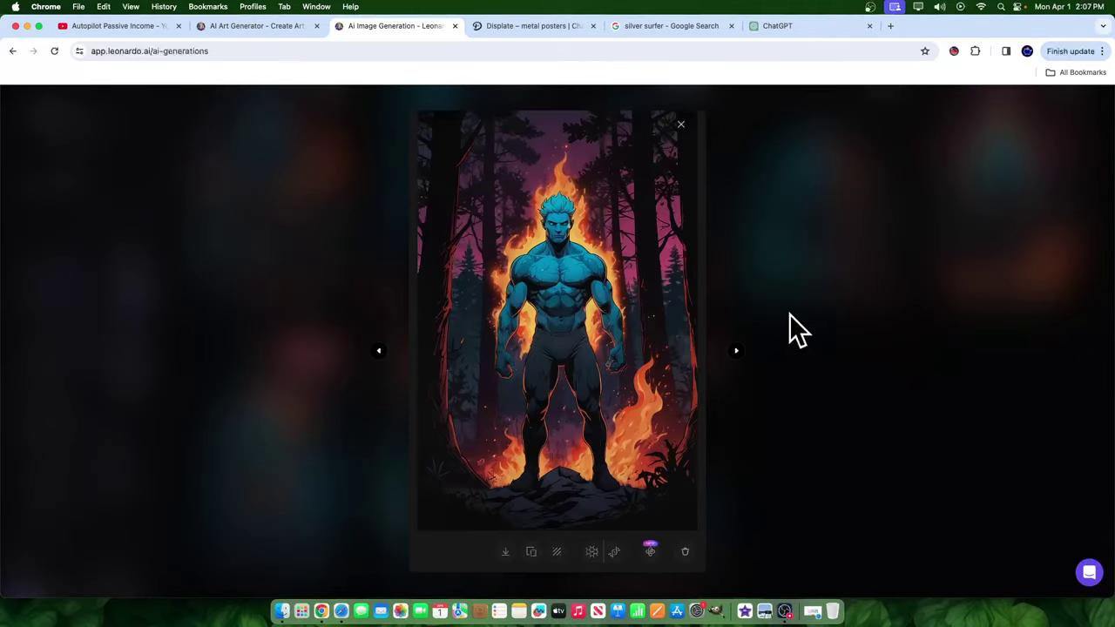
pyautogui.click(793, 329)
# - Upscale the first image in the Blue Fire batch with Alchemy Upscale at High refiner strength
pyautogui.scroll(5, 522, 392)
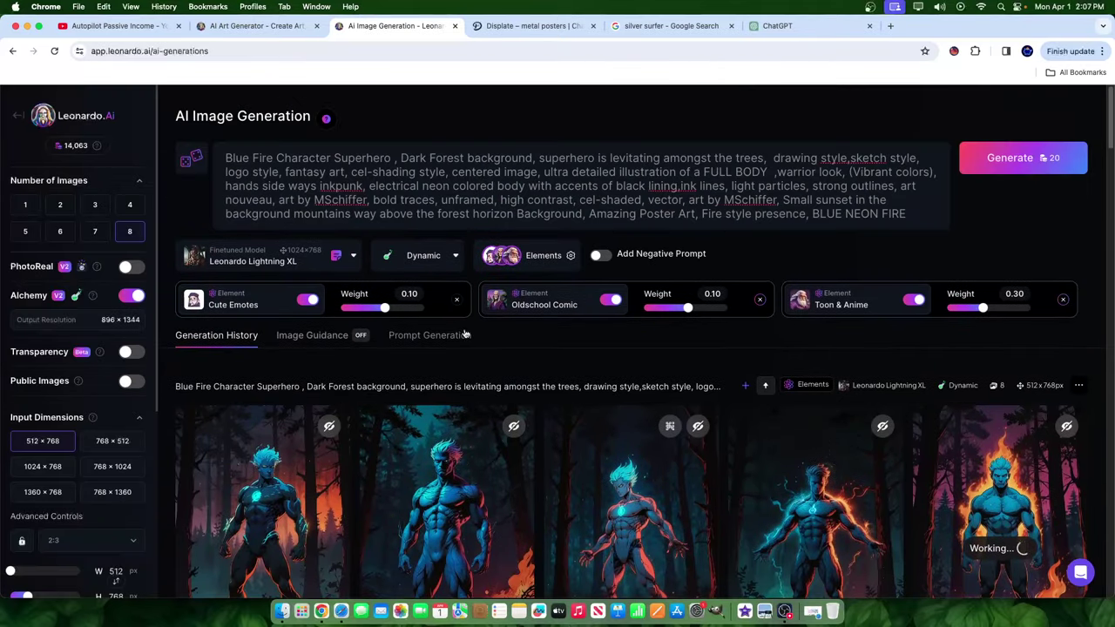
pyautogui.click(609, 505)
pyautogui.click(649, 551)
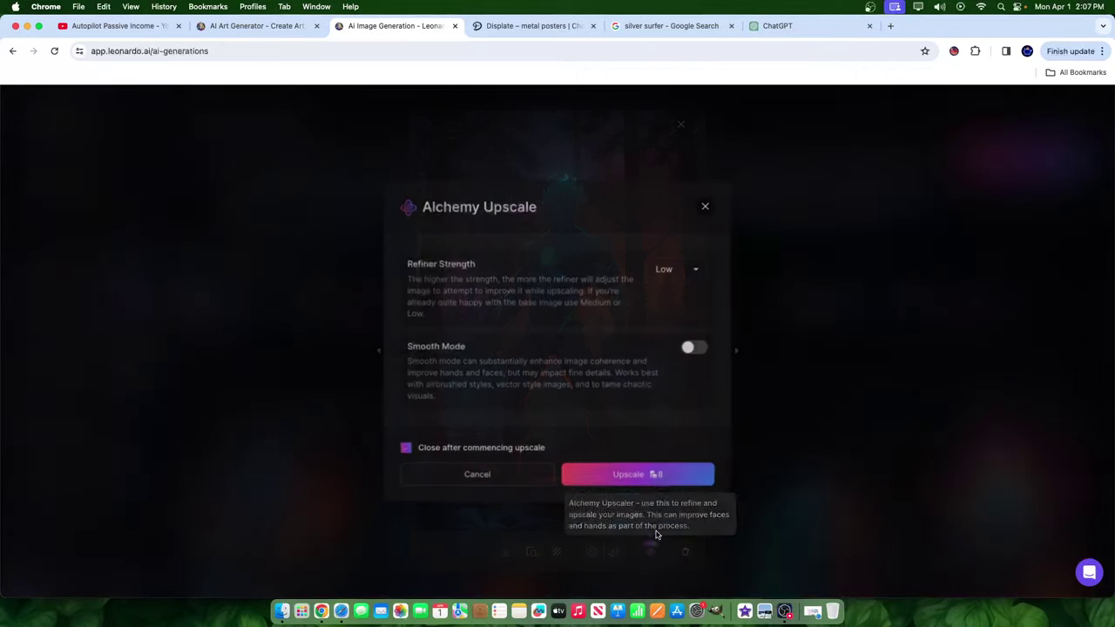
pyautogui.click(694, 269)
pyautogui.click(668, 248)
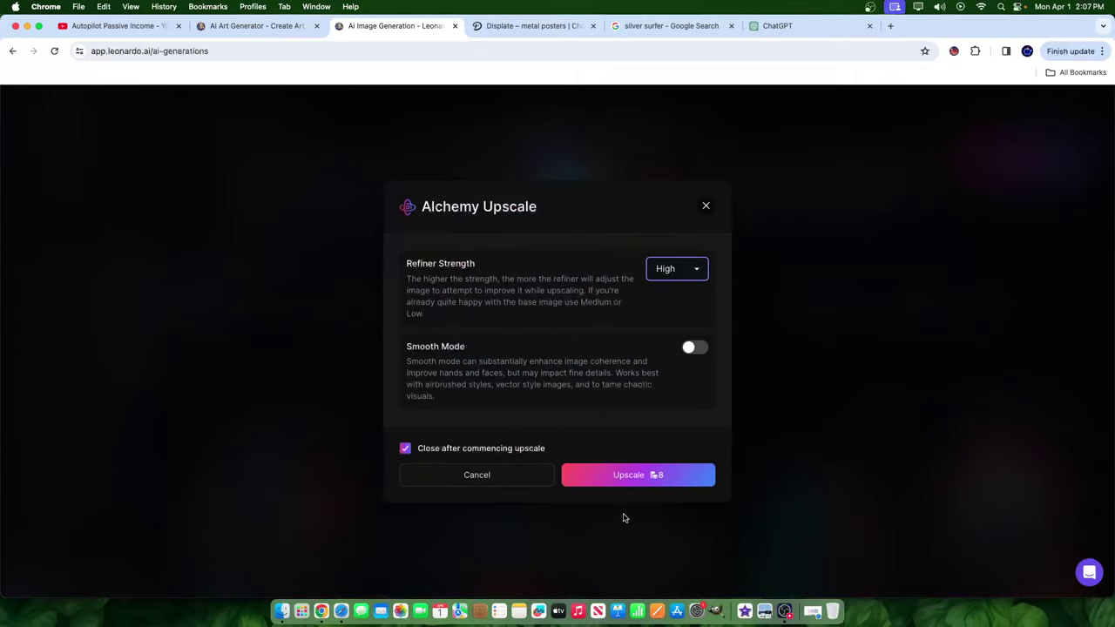
pyautogui.click(629, 479)
pyautogui.click(927, 374)
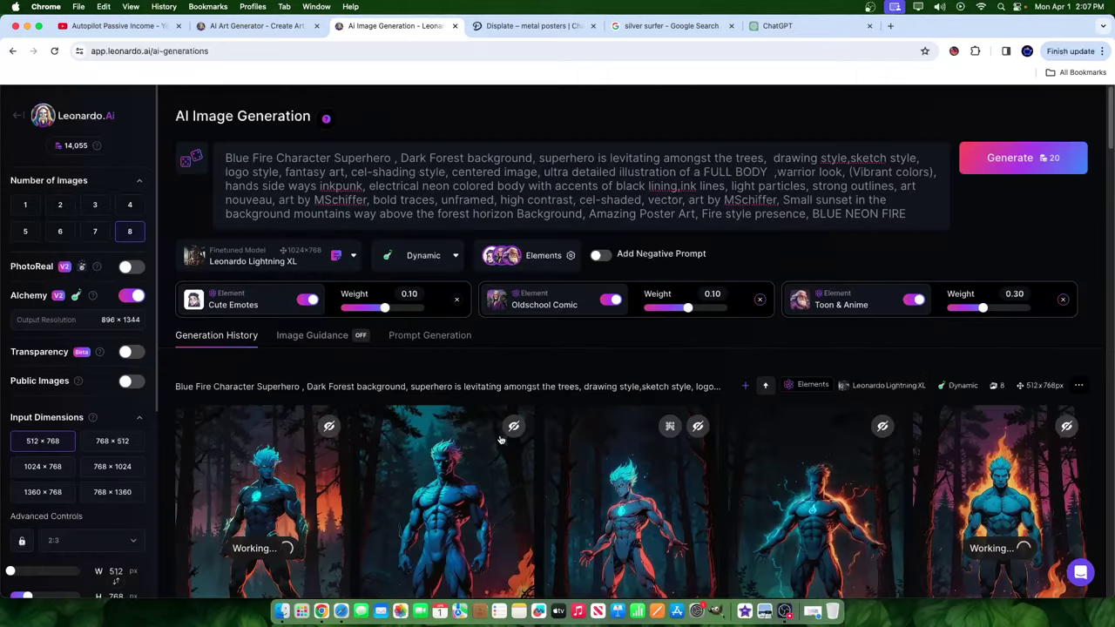
# - View the upscaled version of the blue hero surrounded by orange flames
pyautogui.scroll(-3, 497, 440)
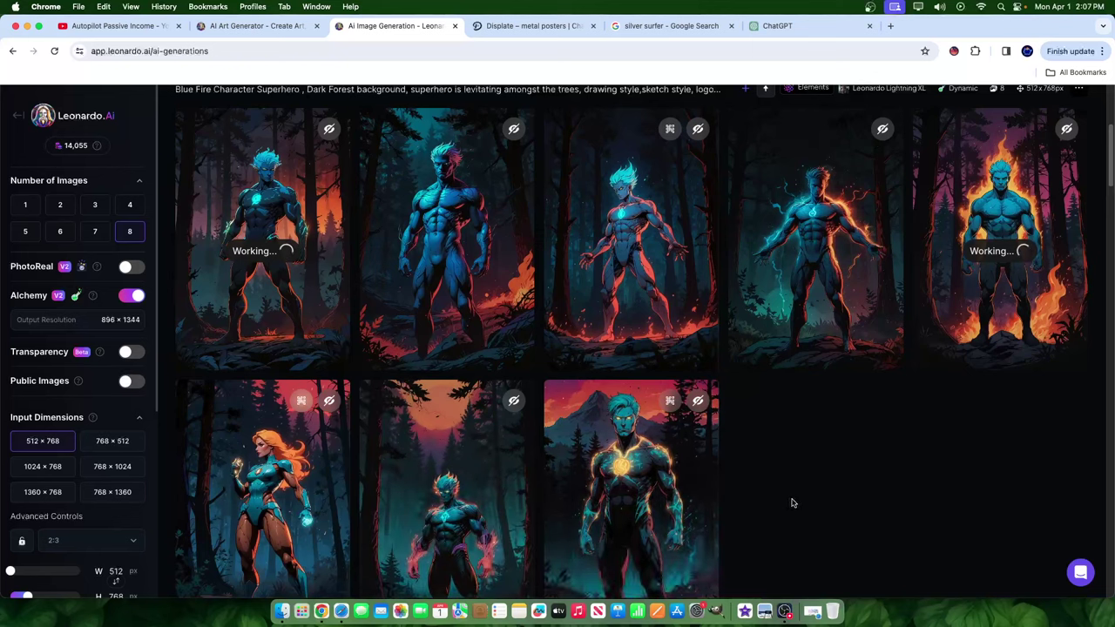
pyautogui.click(1084, 235)
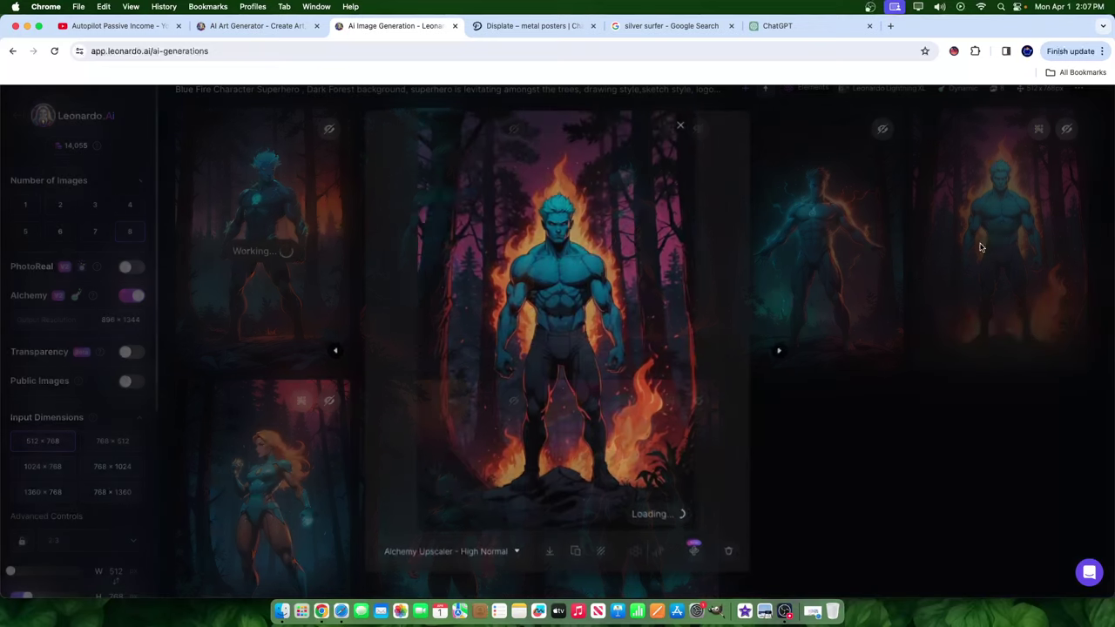
pyautogui.click(828, 414)
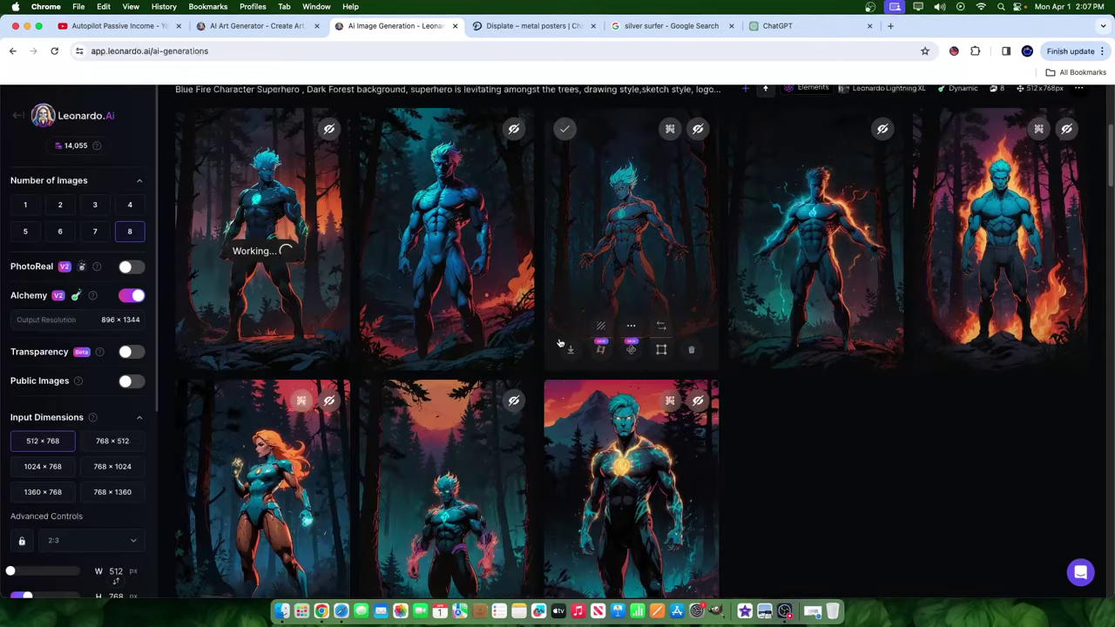
# - Delete the opening description, from "Blue Fire Character Superhero" to "amongst the trees", and the small-sunset mountain background phrase from the prompt
pyautogui.scroll(5, 458, 370)
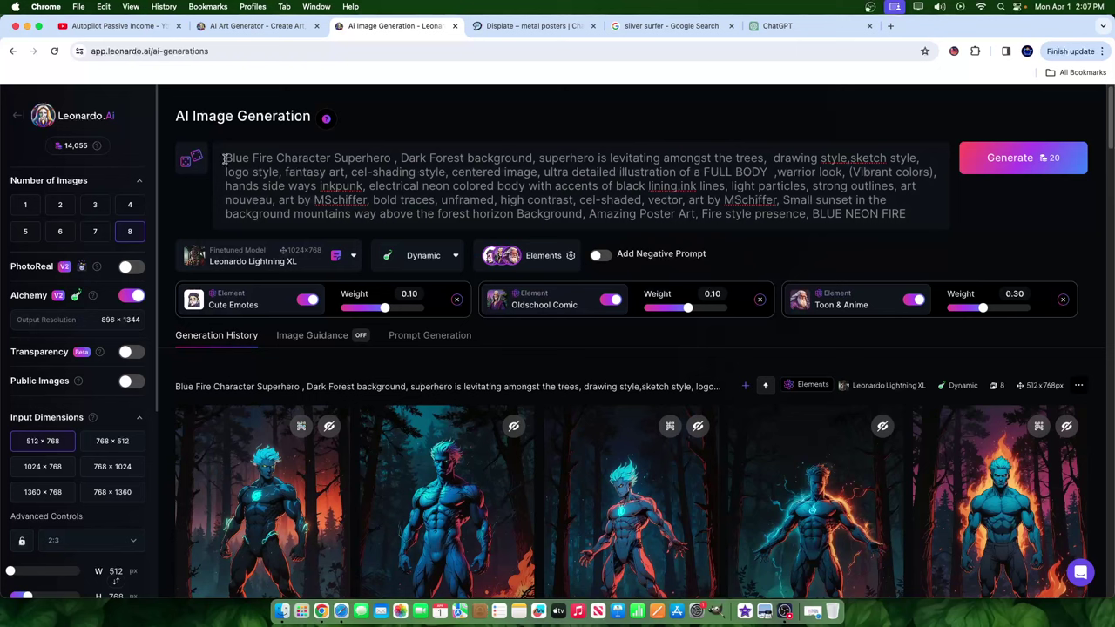
pyautogui.moveTo(224, 159); pyautogui.dragTo(753, 157)
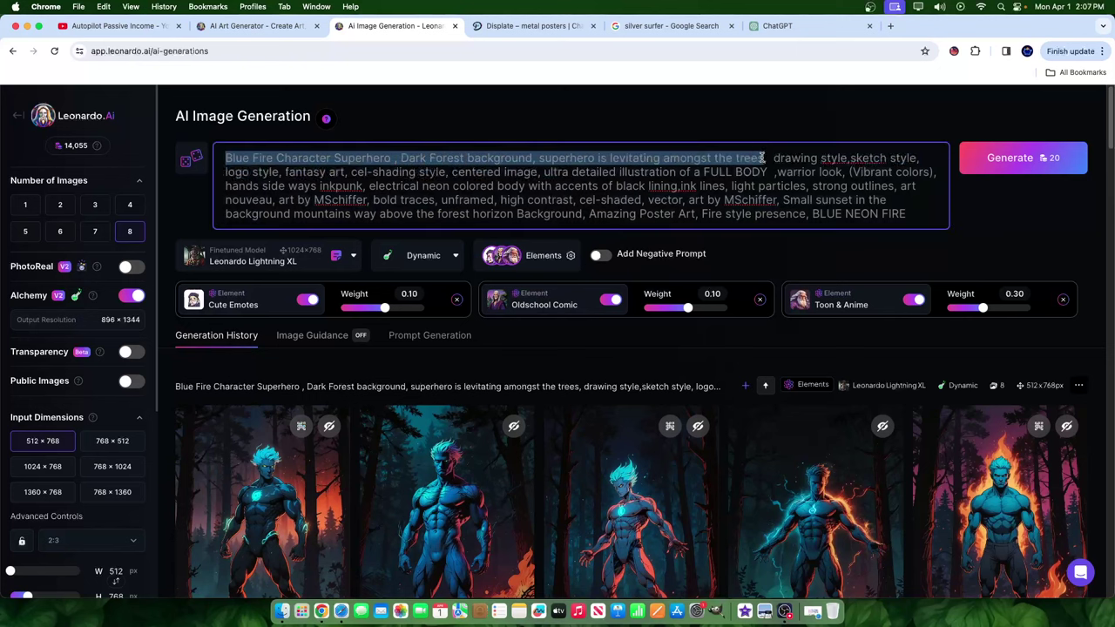
pyautogui.press('BackSpace')
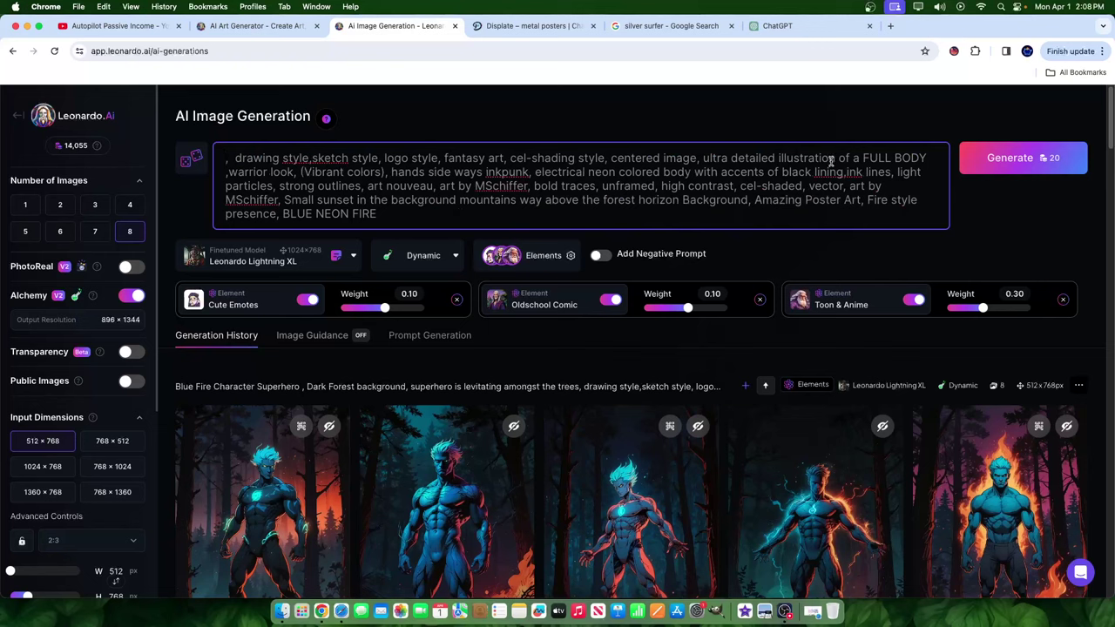
pyautogui.click(296, 199)
pyautogui.moveTo(283, 200); pyautogui.dragTo(744, 200)
pyautogui.press('BackSpace')
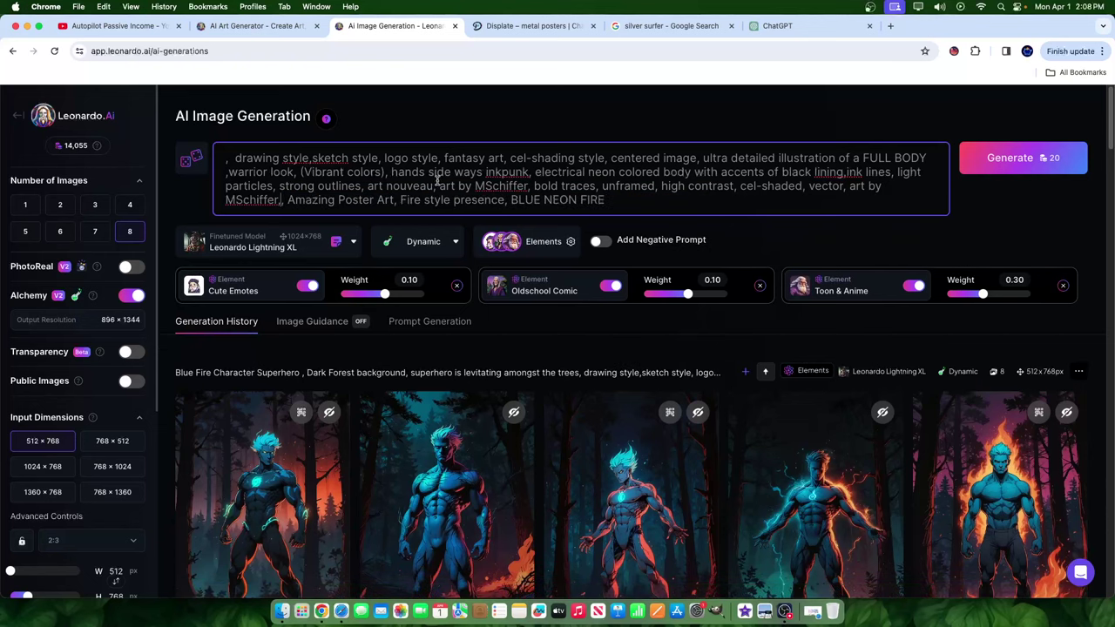
# - Remove "electrical neon colored body with accents of black lining" and "BLUE NEON FIRE" from the prompt
pyautogui.moveTo(532, 172); pyautogui.dragTo(841, 174)
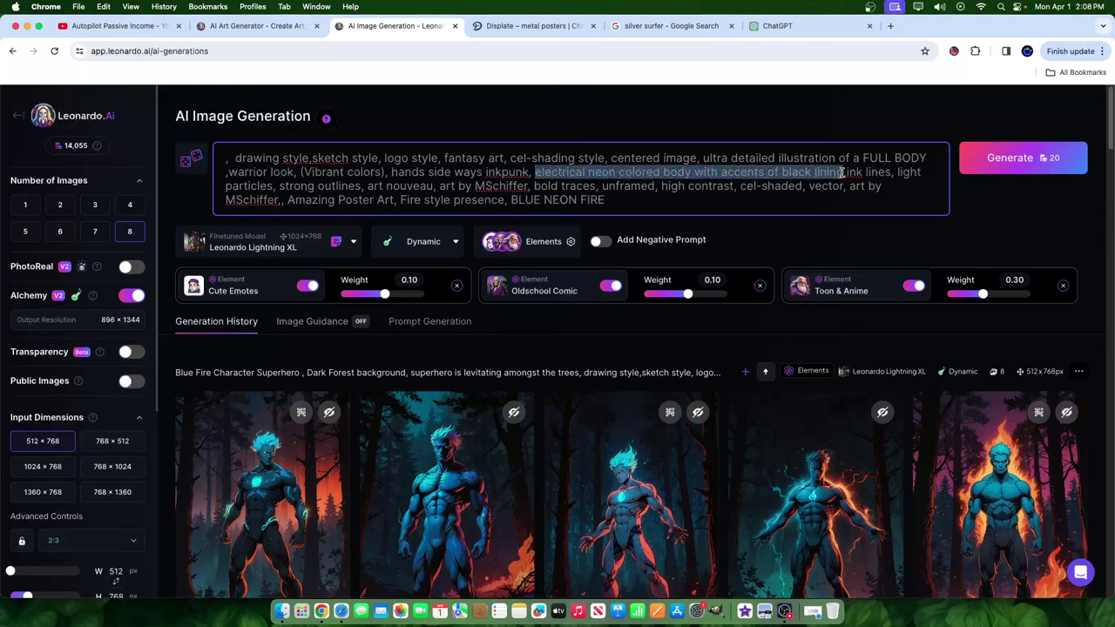
pyautogui.press('BackSpace')
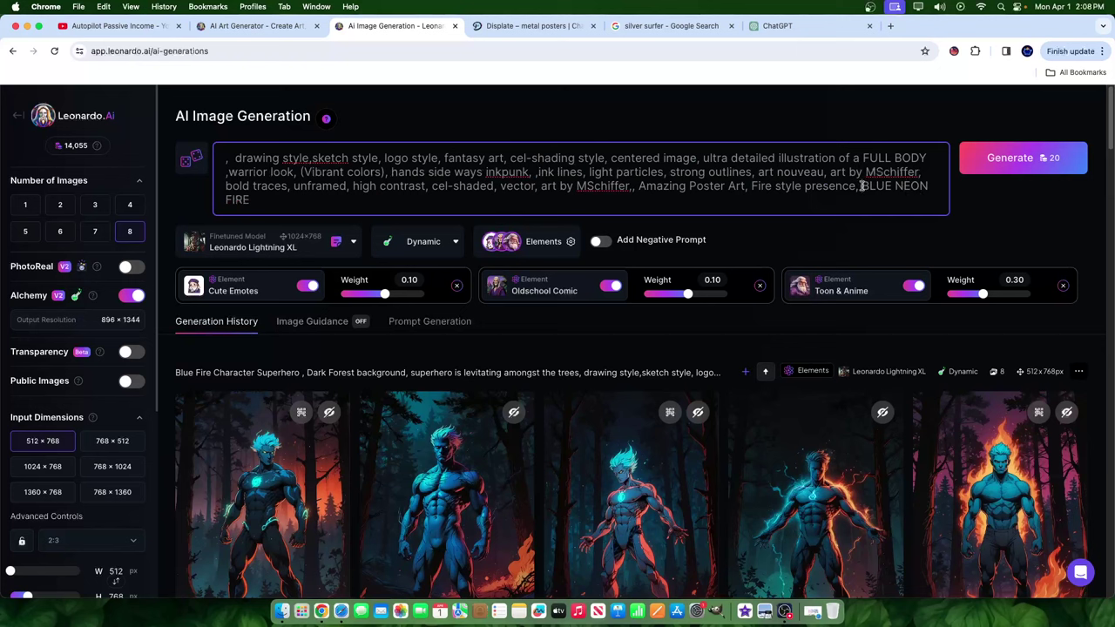
pyautogui.moveTo(861, 185); pyautogui.dragTo(934, 198)
pyautogui.press('BackSpace')
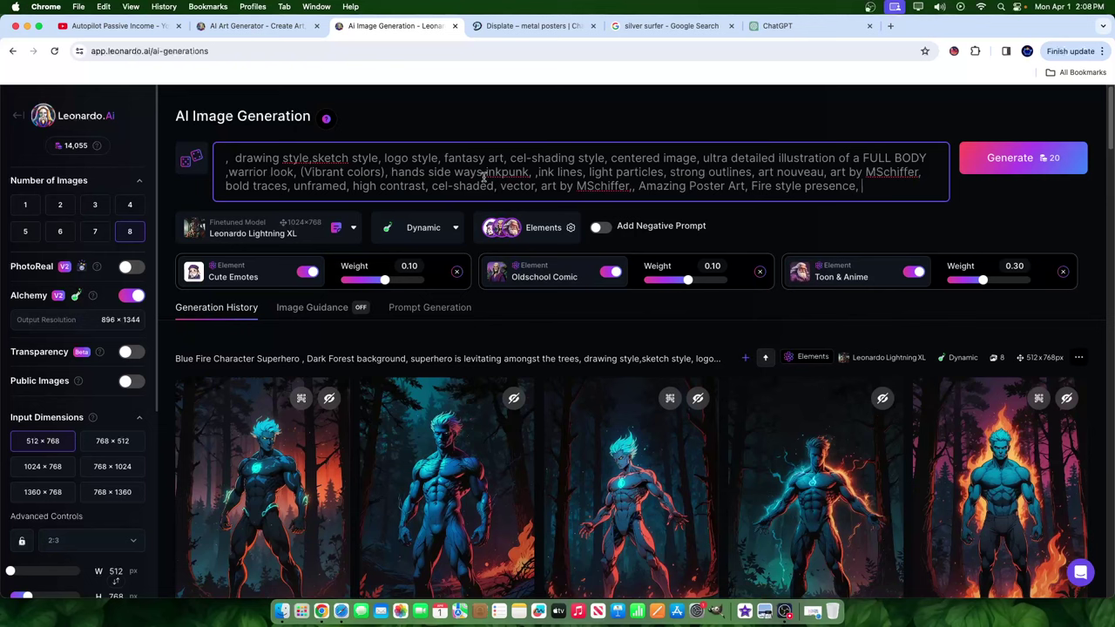
# - Switch to ChatGPT and copy the bullet-point description of the Dimensional Wanderer Superhero
pyautogui.click(775, 26)
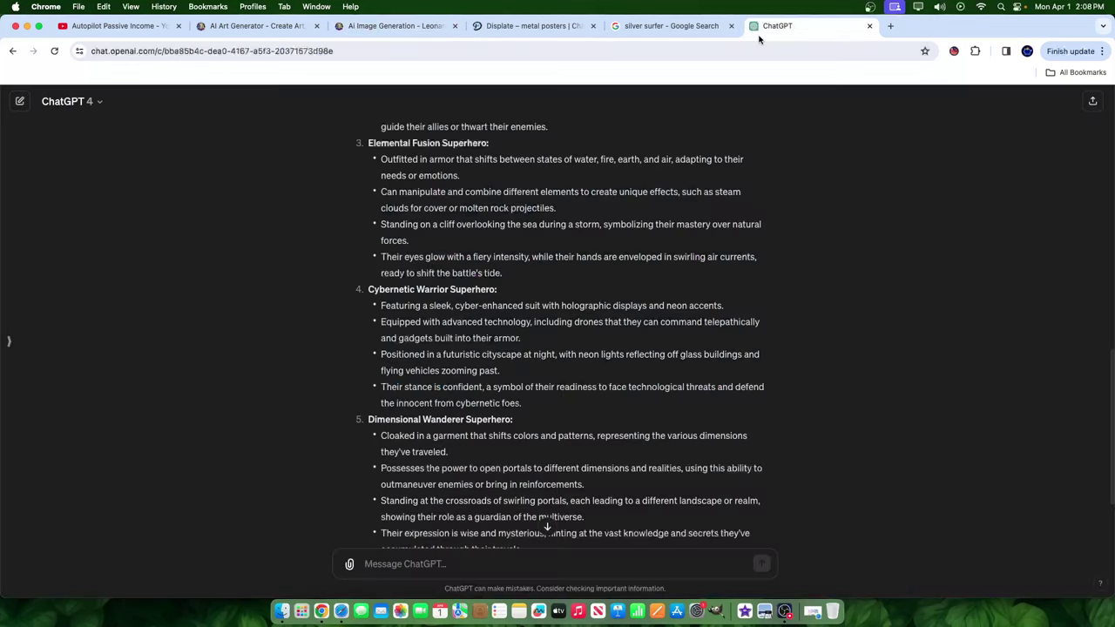
pyautogui.scroll(-3, 522, 512)
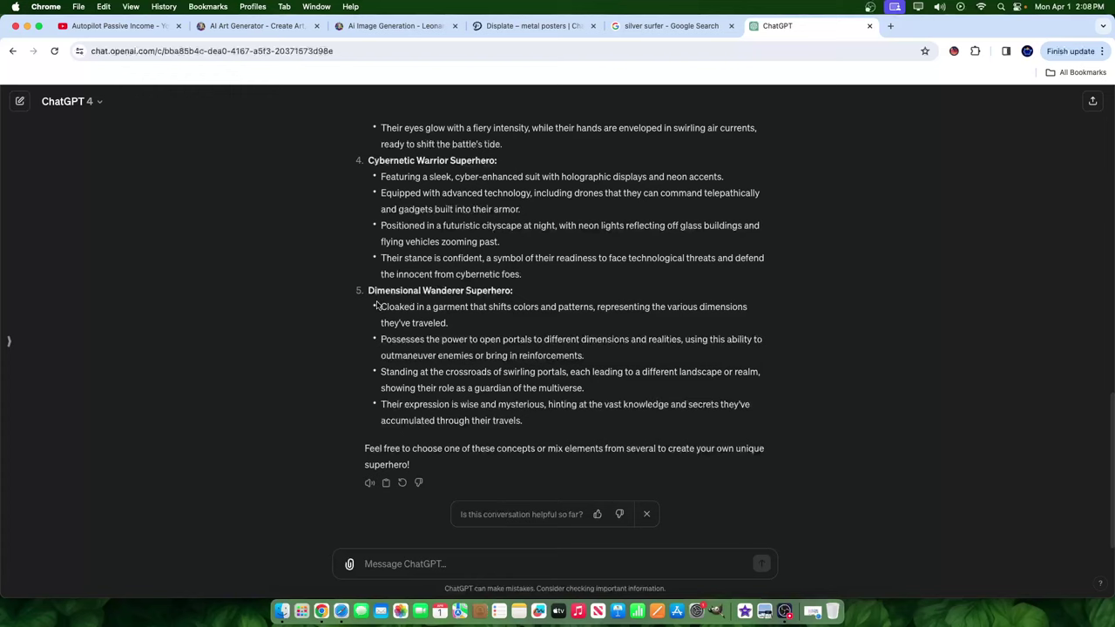
pyautogui.moveTo(376, 304); pyautogui.dragTo(549, 418)
pyautogui.rightClick(505, 374)
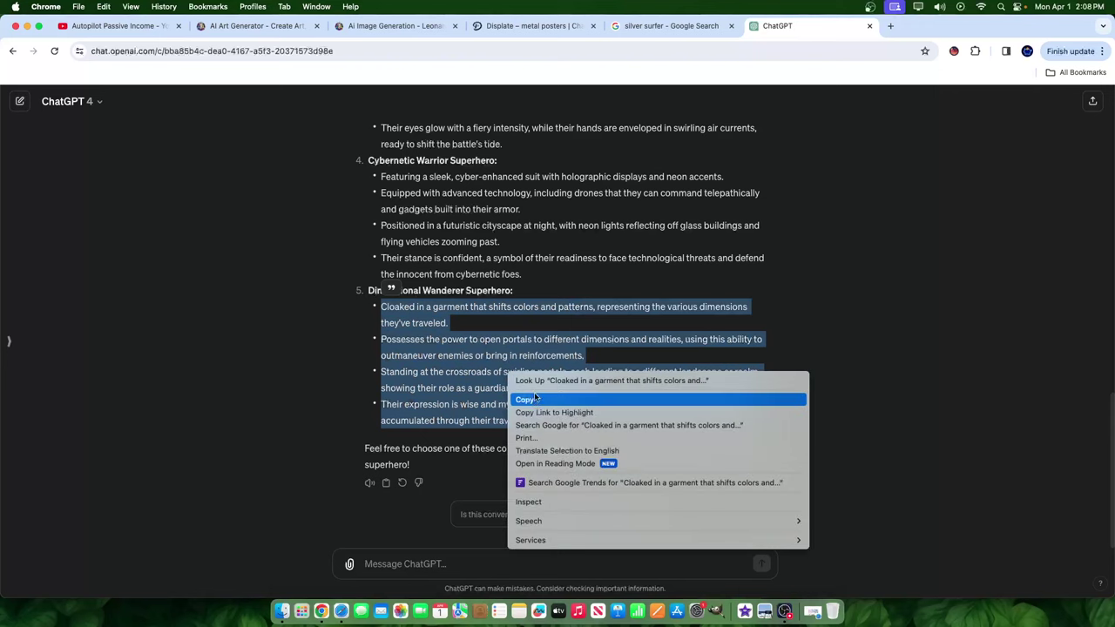
pyautogui.click(420, 304)
pyautogui.scroll(2, 414, 256)
pyautogui.scroll(5, 415, 256)
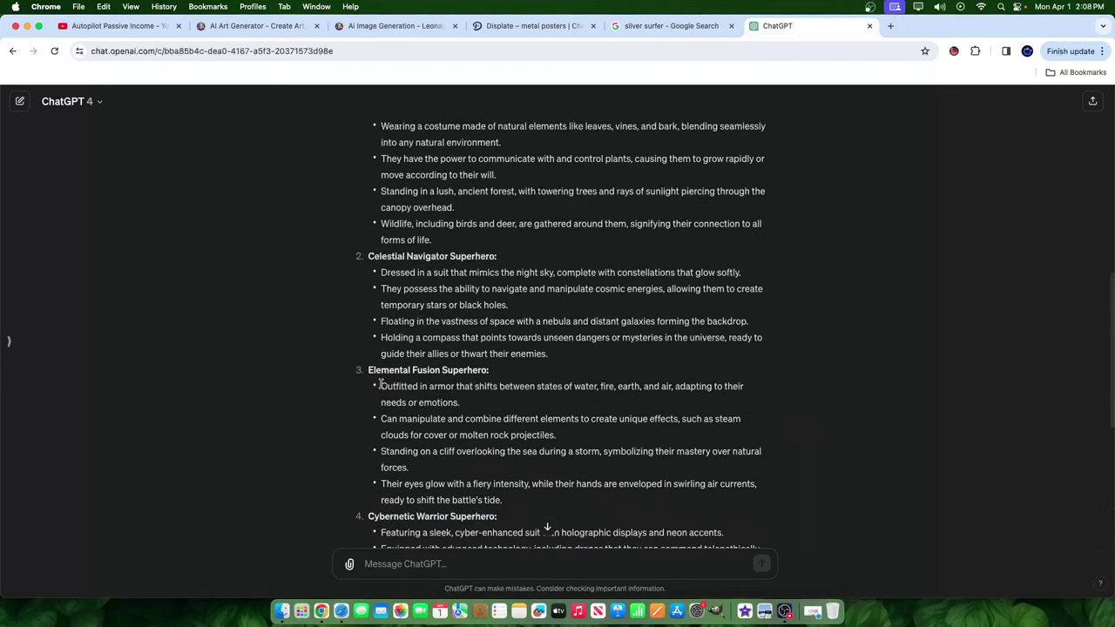
pyautogui.scroll(2, 476, 292)
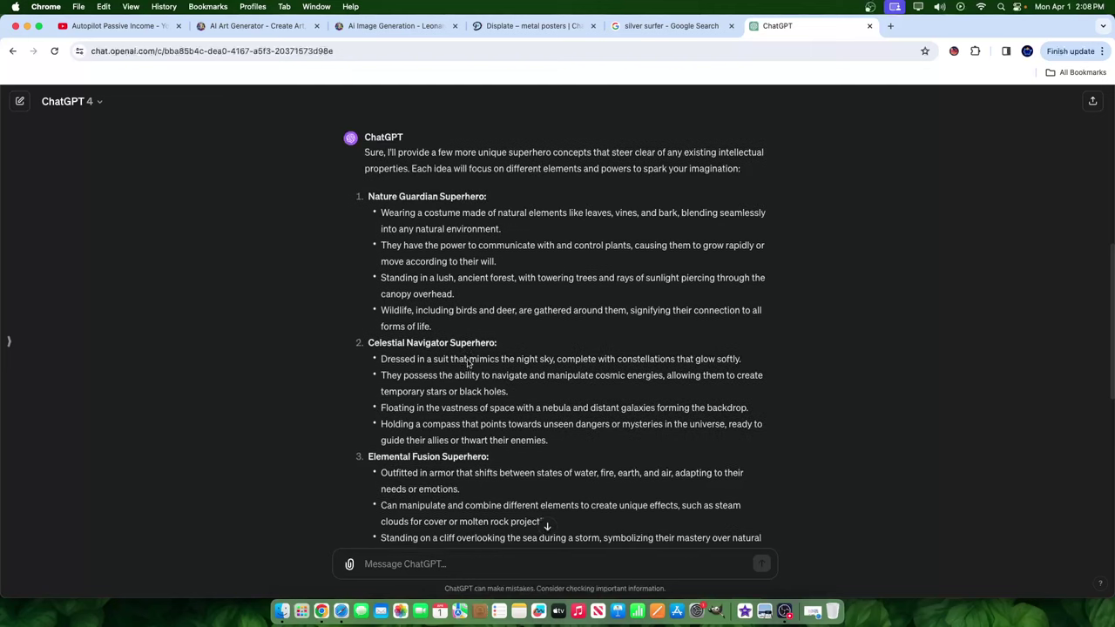
pyautogui.scroll(-9, 462, 361)
pyautogui.rightClick(507, 371)
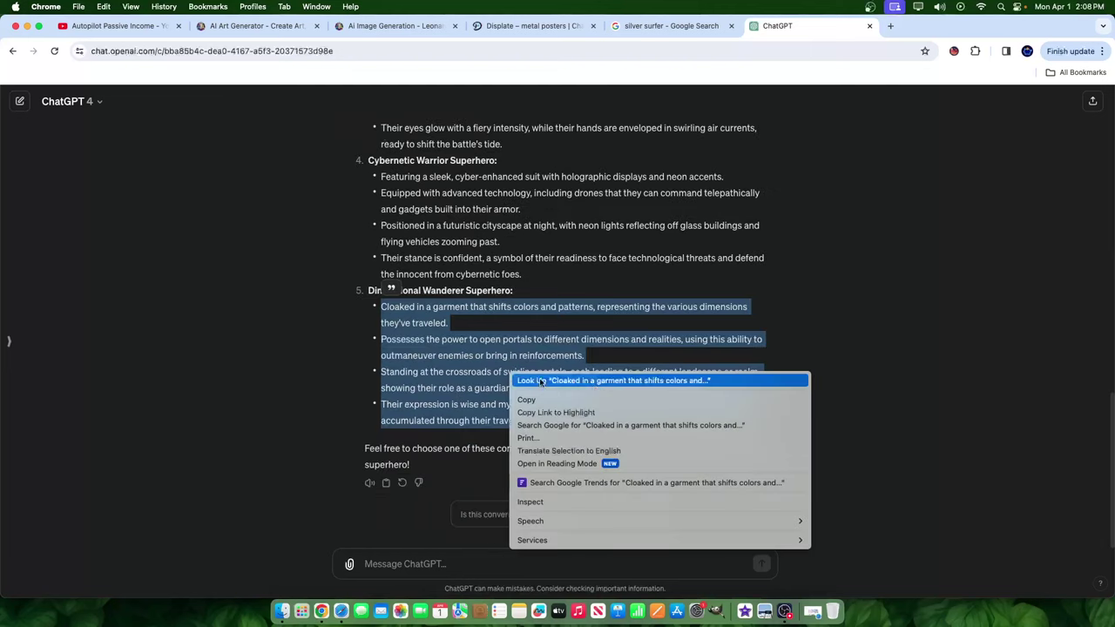
pyautogui.click(526, 398)
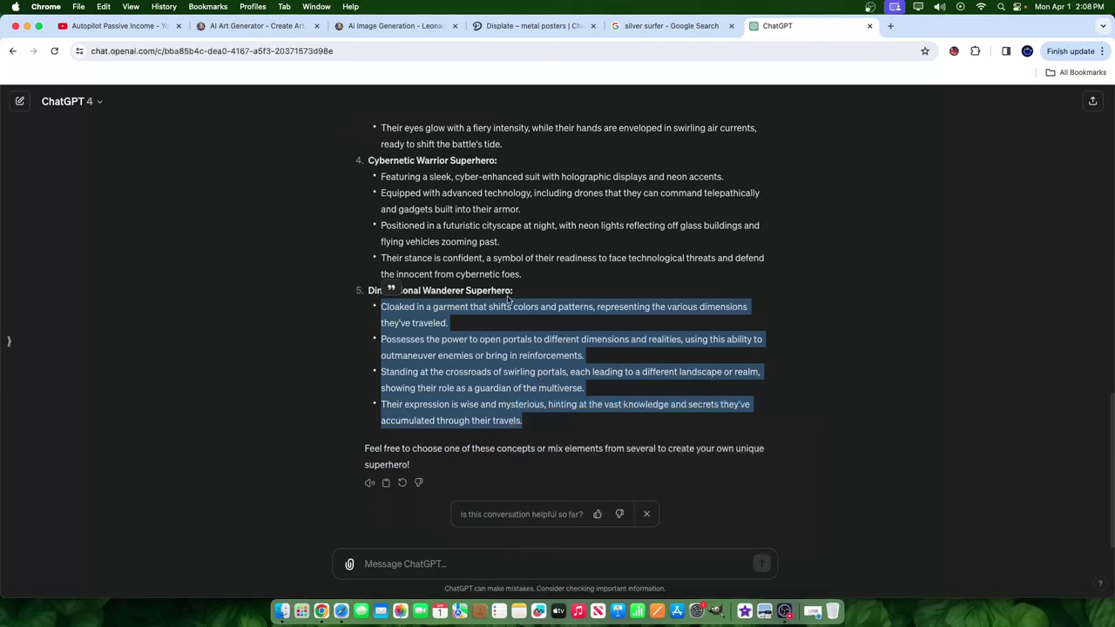
# - Copy the heading "Dimensional Wanderer Superhero:" into a new ChatGPT message
pyautogui.moveTo(510, 298); pyautogui.dragTo(362, 300)
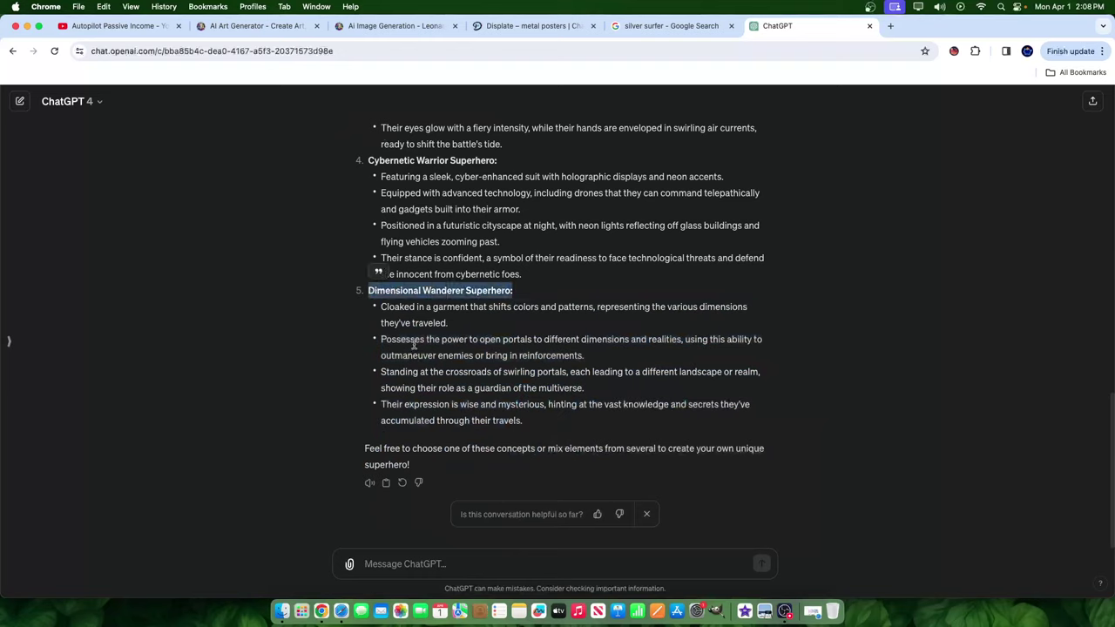
pyautogui.click(433, 564)
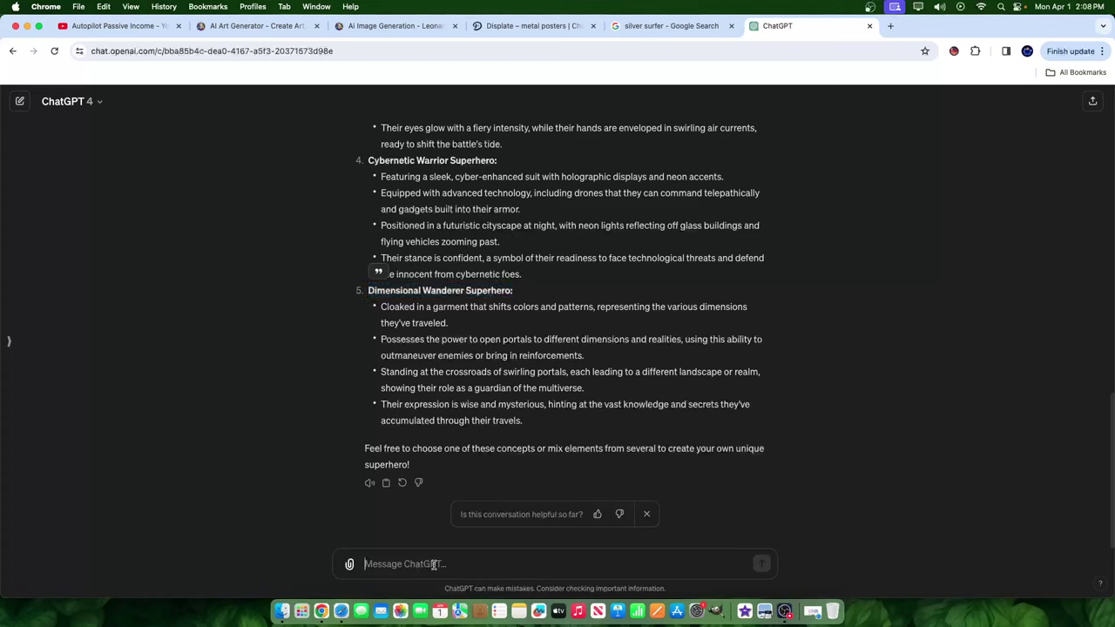
pyautogui.press('super+v')
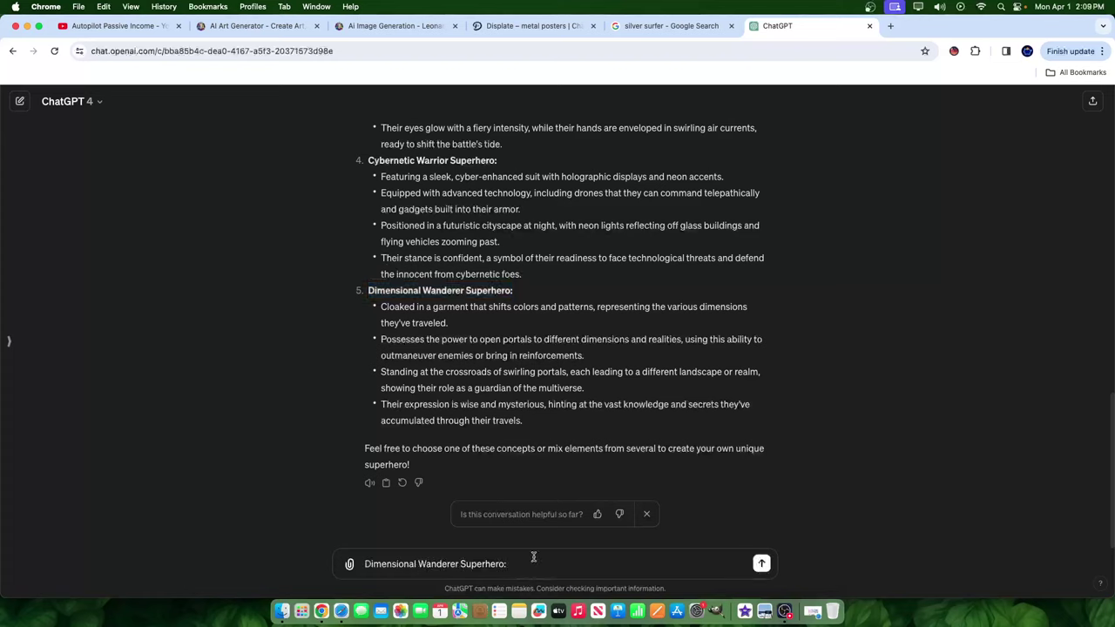
pyautogui.press('super+a')
pyautogui.press('Left')
# - Put "re create this prompt , in a more succient and brief manner and desribe more of the phyiscal apperance" before the heading and send it
pyautogui.write('re cr')
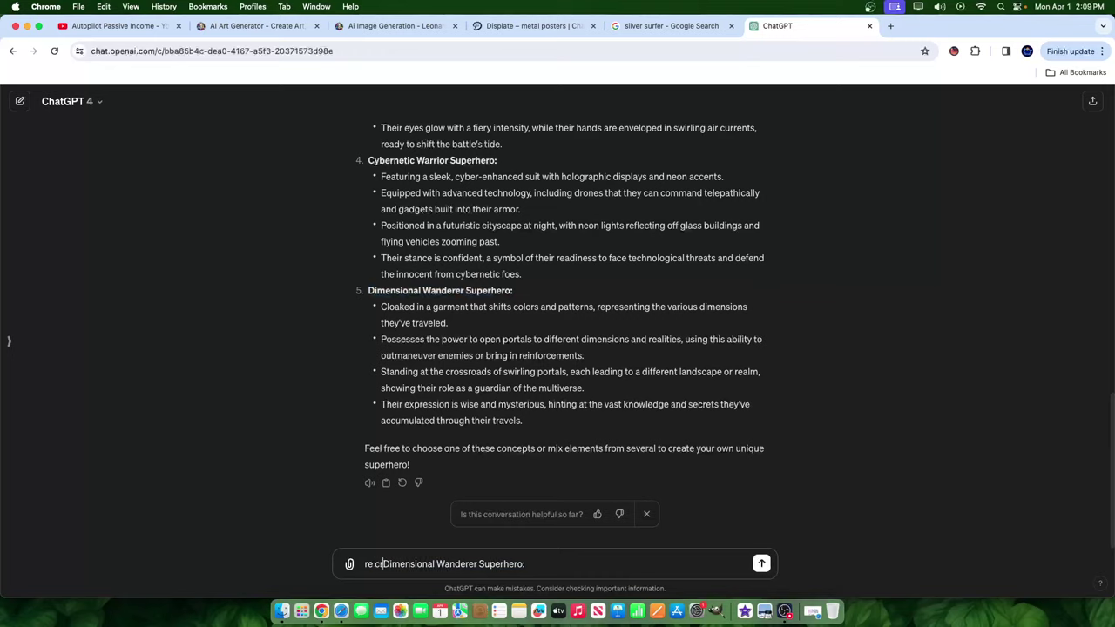
pyautogui.write('eate this promp')
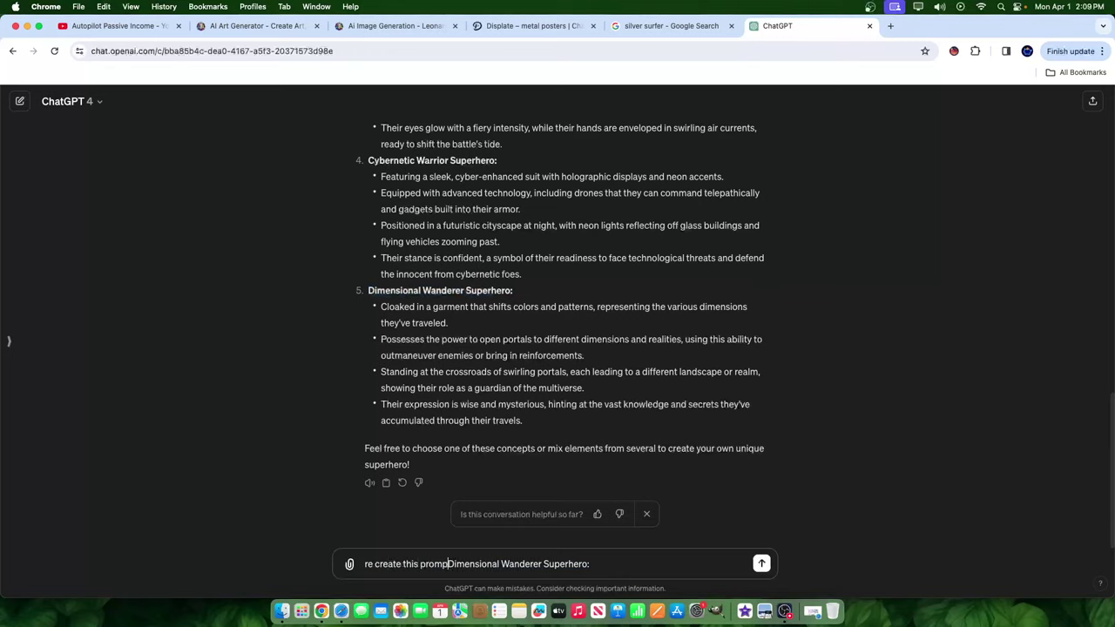
pyautogui.write('t , in a more s')
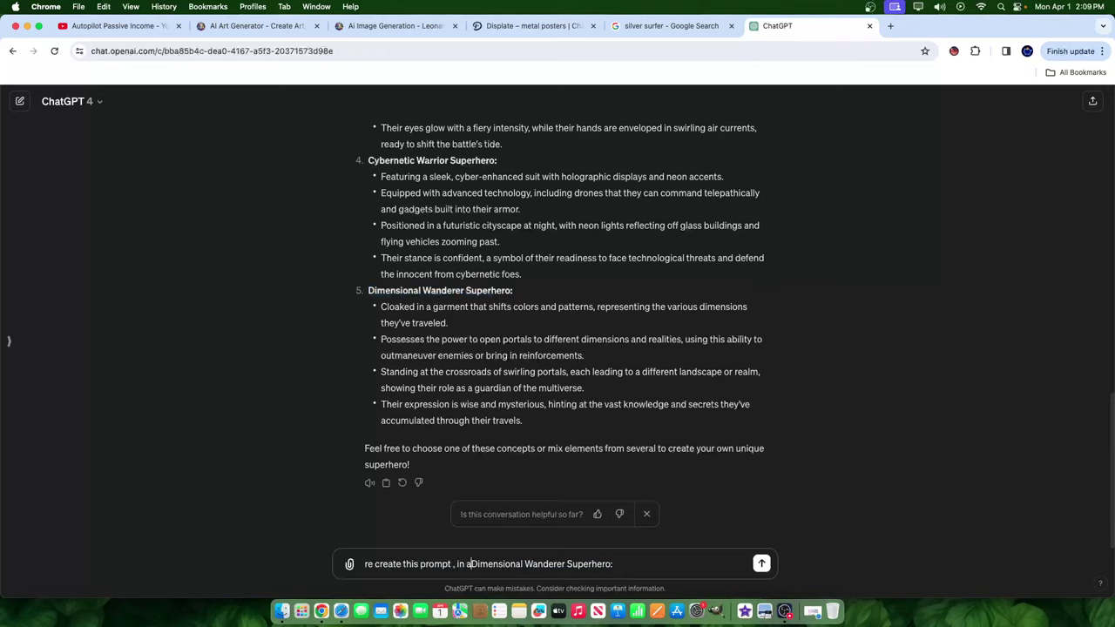
pyautogui.write('ucc')
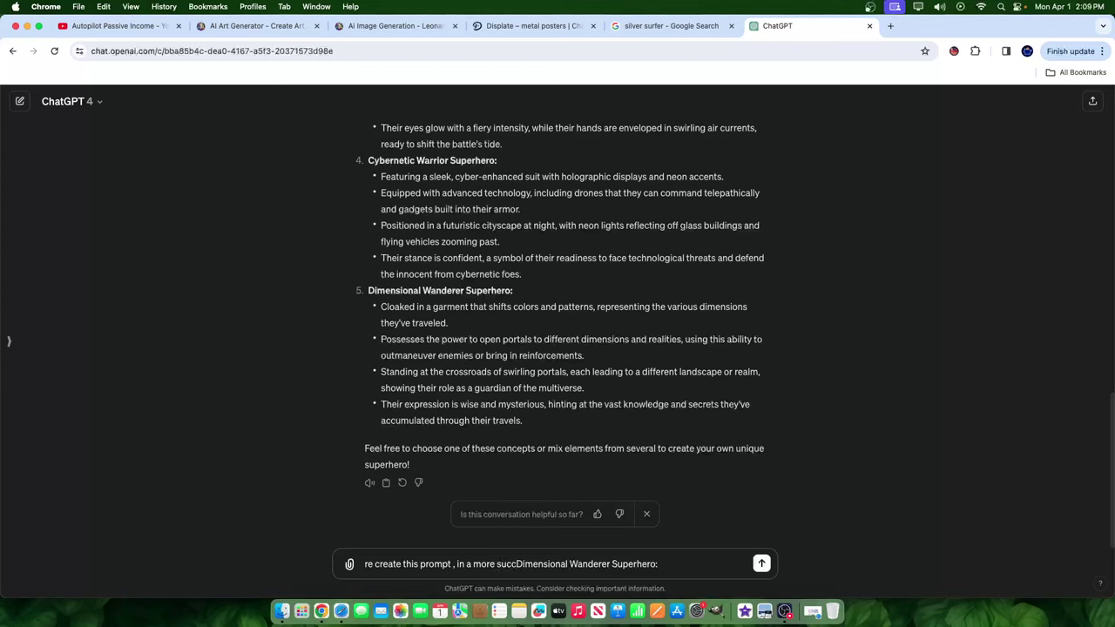
pyautogui.write('ient and br')
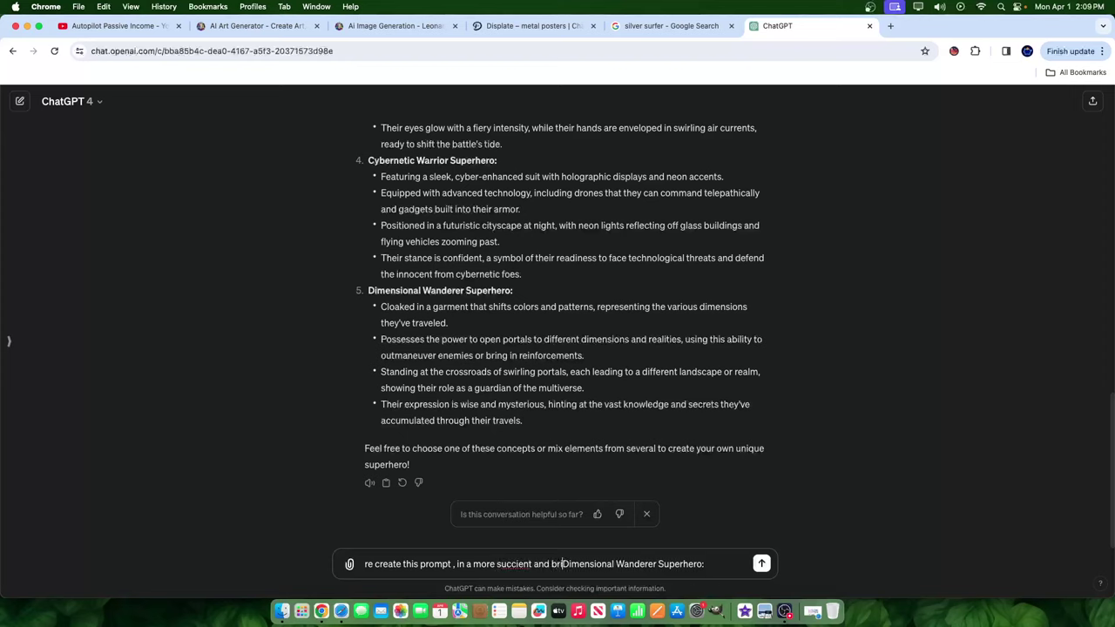
pyautogui.write('ief manner and de')
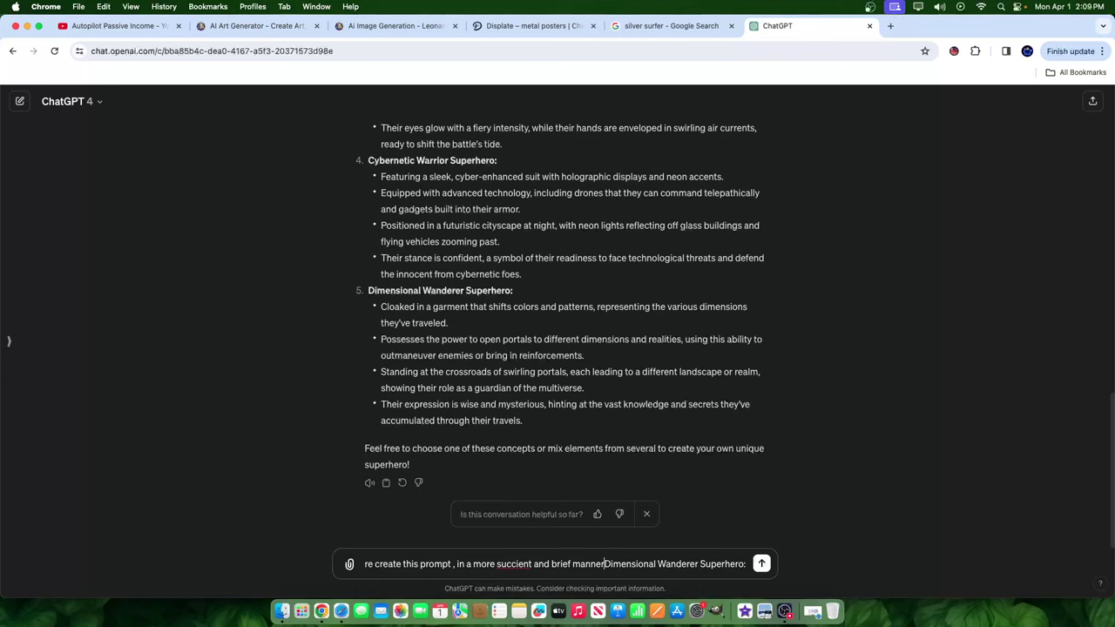
pyautogui.write('sribe more of')
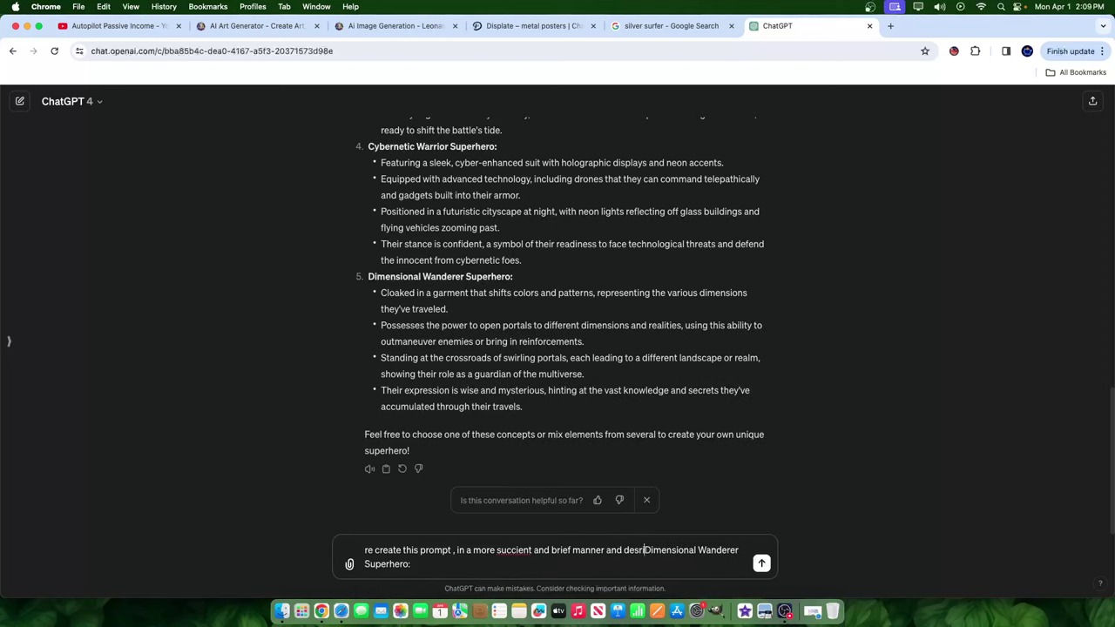
pyautogui.write(' the phyisc')
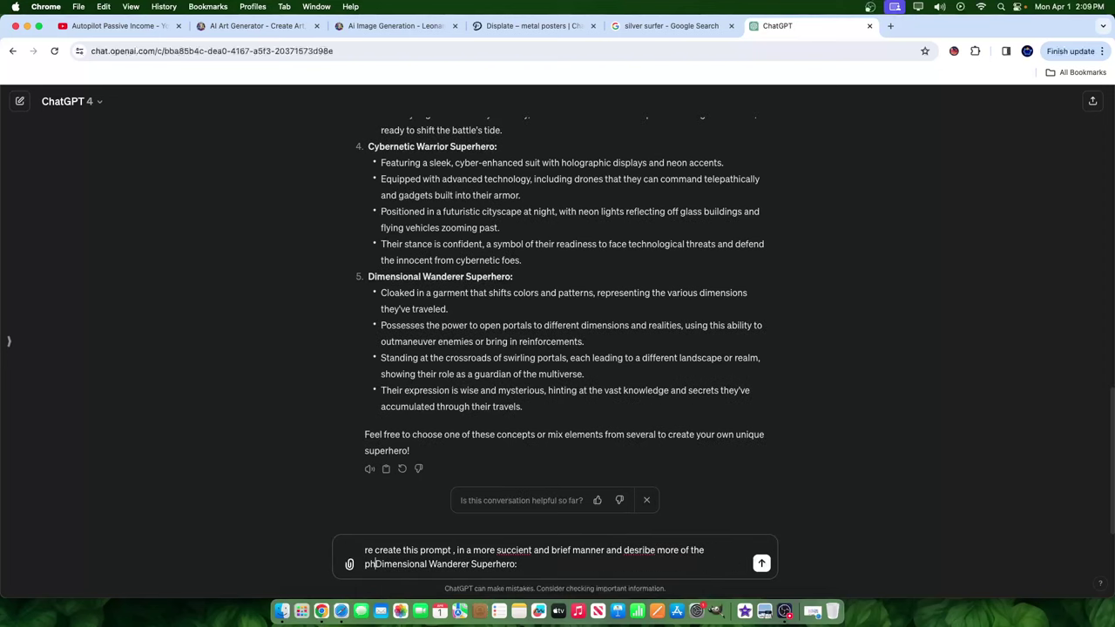
pyautogui.press('BackSpace')
pyautogui.press('BackSpace')
pyautogui.press('BackSpace')
pyautogui.write('sical app')
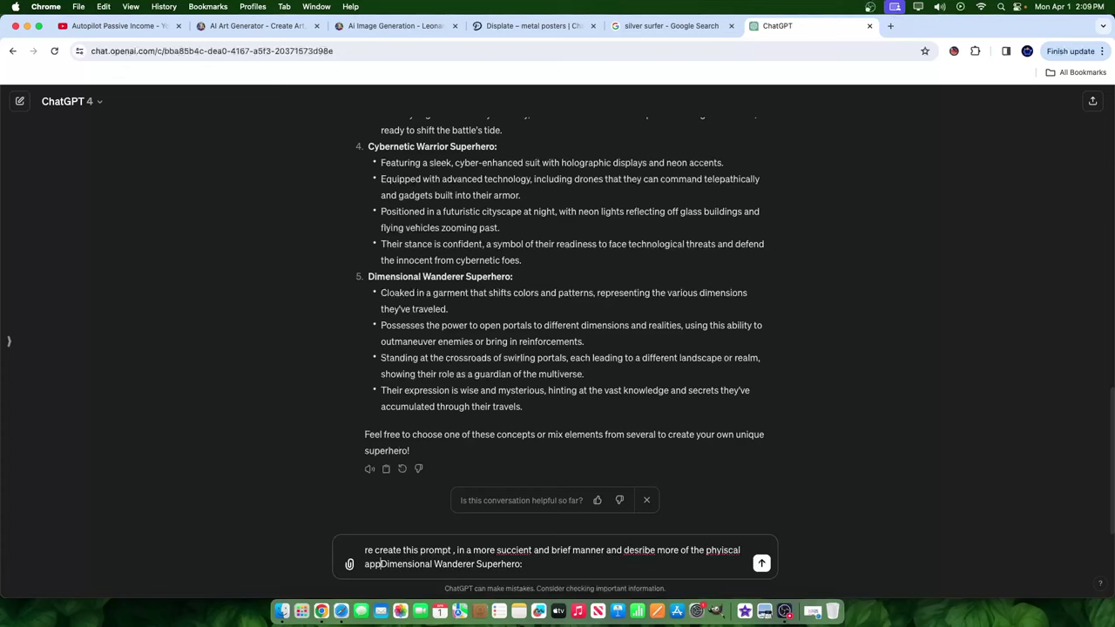
pyautogui.write('erance')
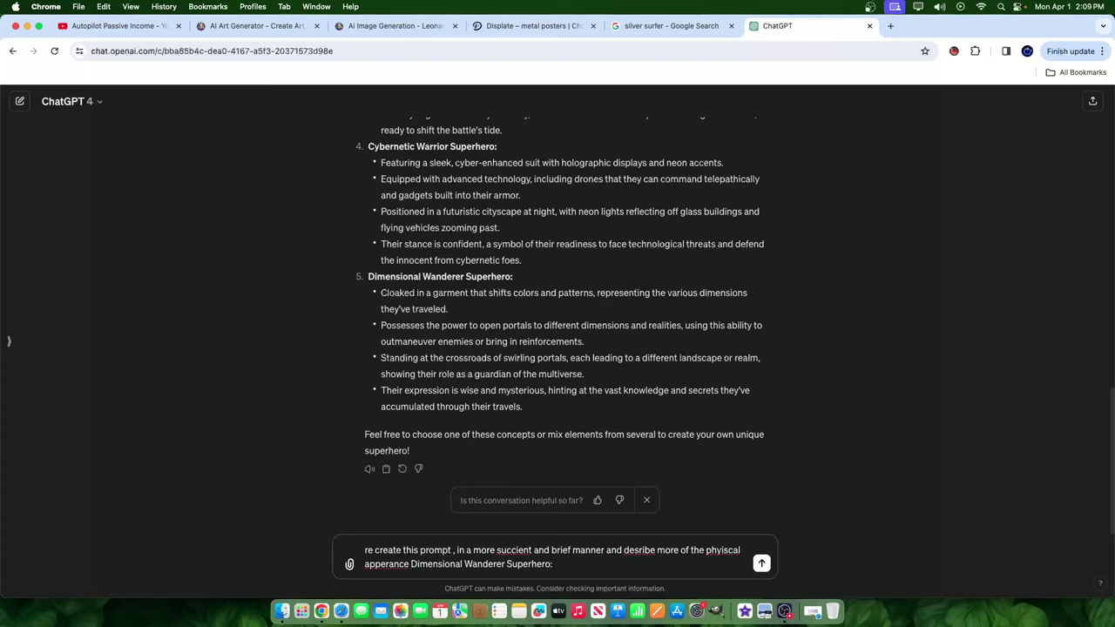
pyautogui.press('Return')
# - Compare the original Dimensional Wanderer Superhero concept with ChatGPT's condensed rewrite
pyautogui.scroll(3, 452, 318)
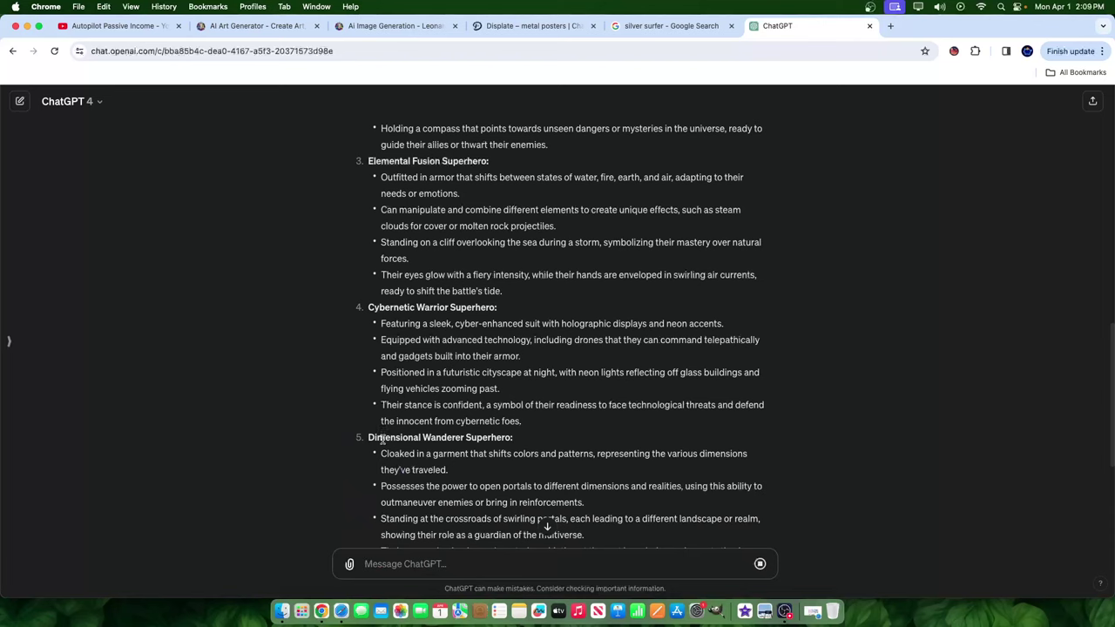
pyautogui.moveTo(374, 437); pyautogui.dragTo(495, 437)
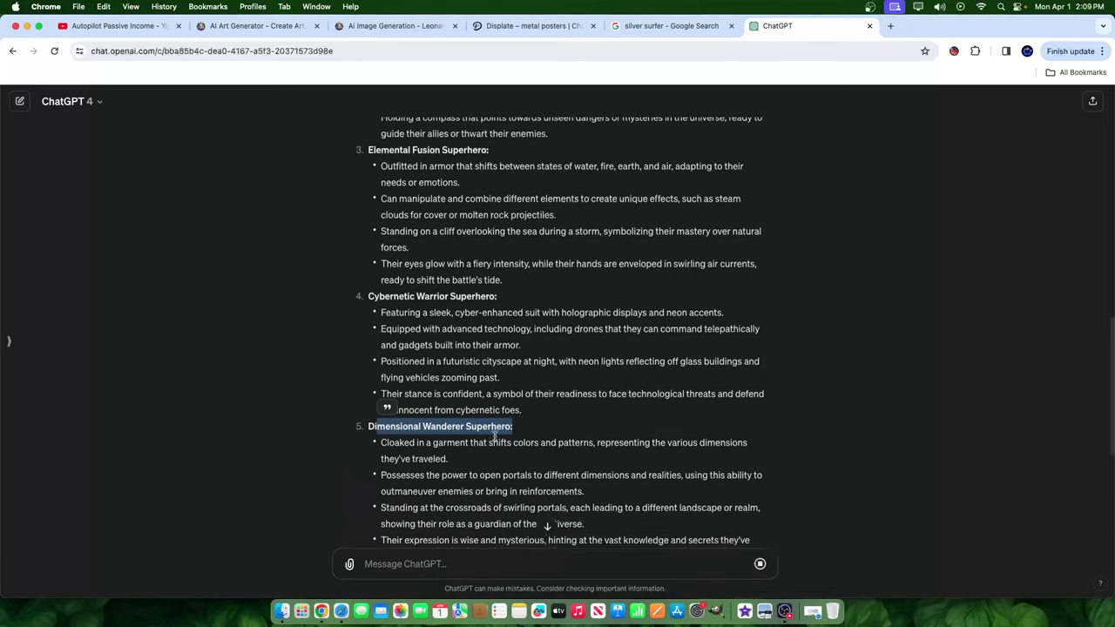
pyautogui.scroll(-5, 494, 418)
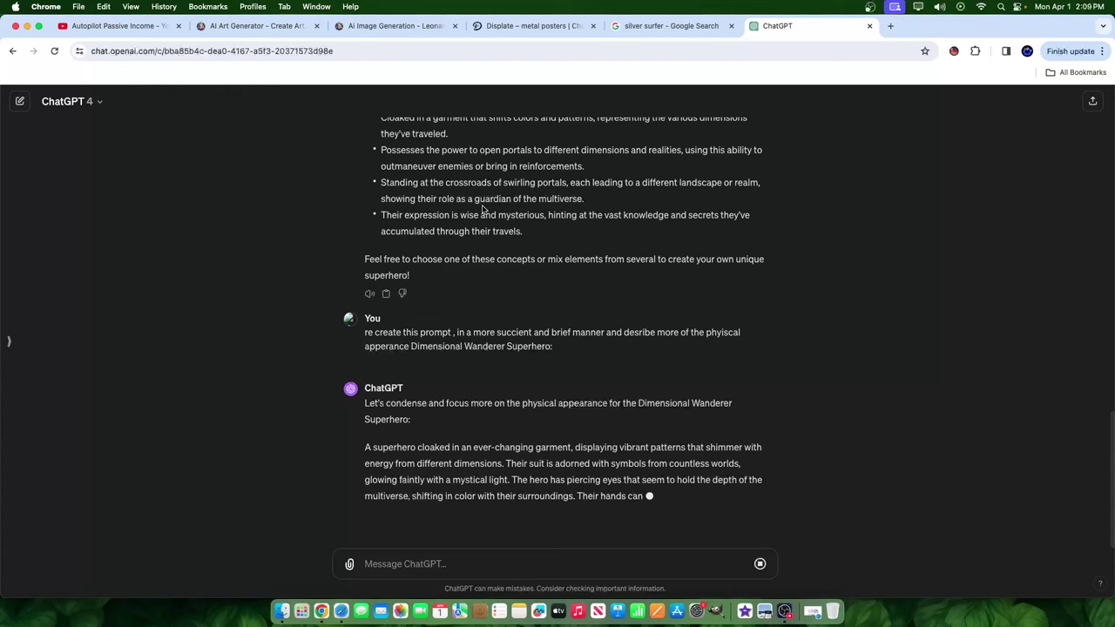
pyautogui.scroll(1, 522, 296)
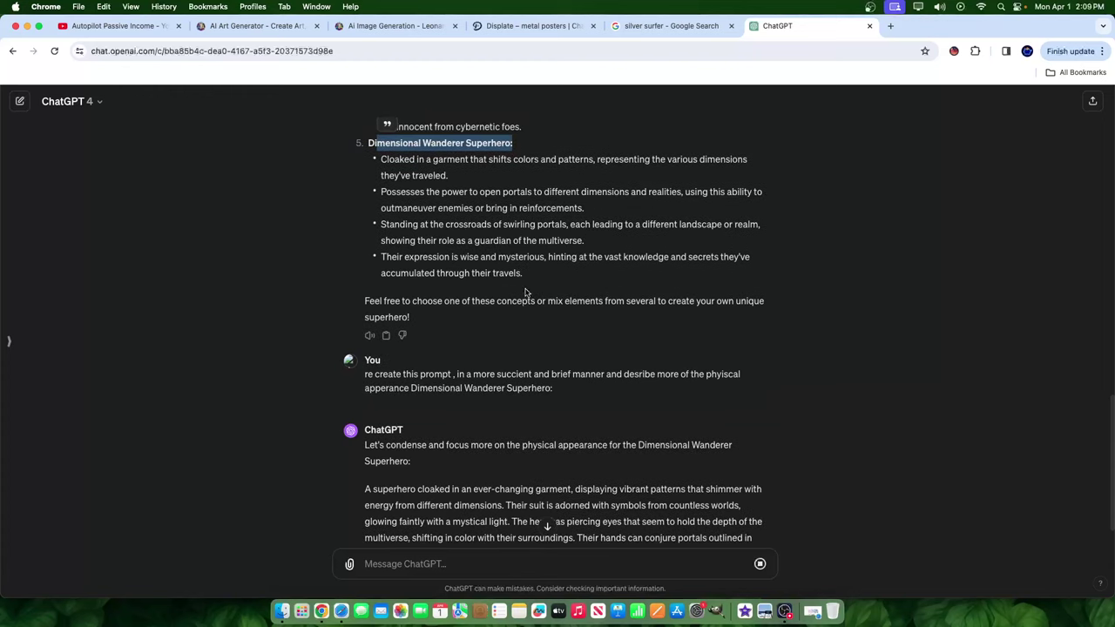
pyautogui.moveTo(525, 277); pyautogui.dragTo(373, 142)
pyautogui.scroll(-1, 608, 438)
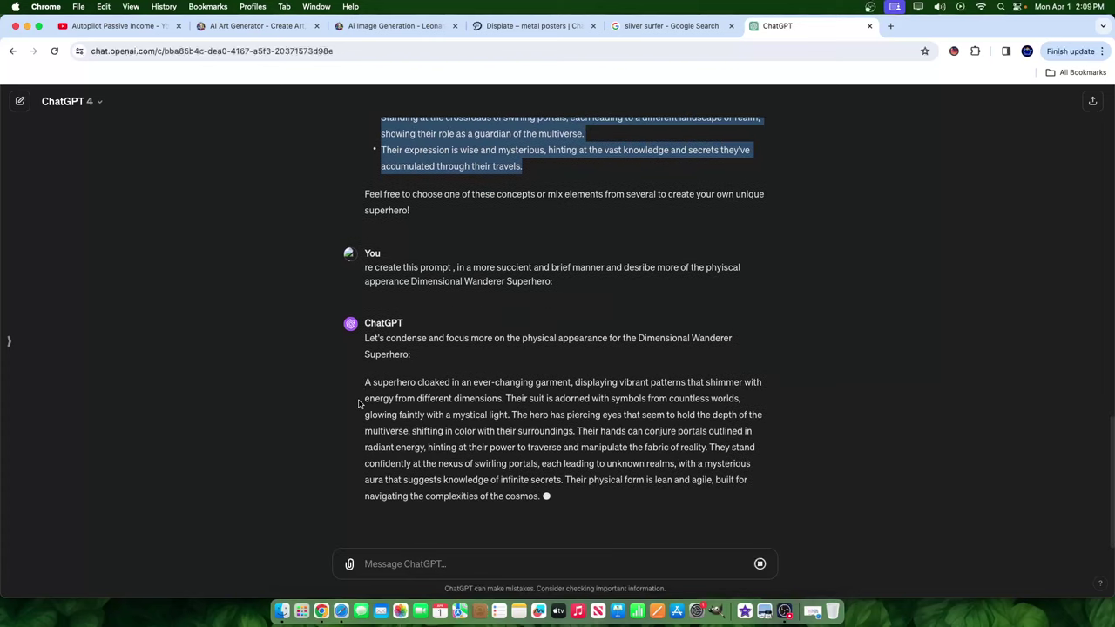
# - Copy the condensed superhero description from ChatGPT to the start of the Leonardo.Ai prompt and generate eight images
pyautogui.moveTo(358, 382)
pyautogui.mouseDown()
pyautogui.moveTo(587, 460)
pyautogui.moveTo(562, 496)
pyautogui.moveTo(468, 463)
pyautogui.moveTo(364, 389)
pyautogui.mouseUp()
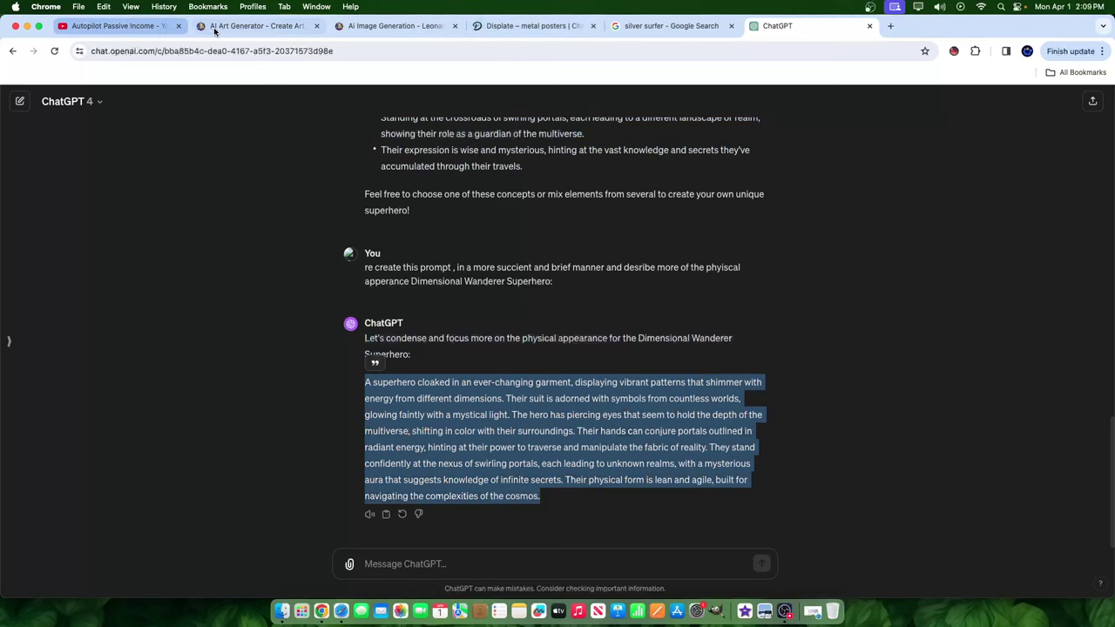
pyautogui.click(426, 28)
pyautogui.click(223, 161)
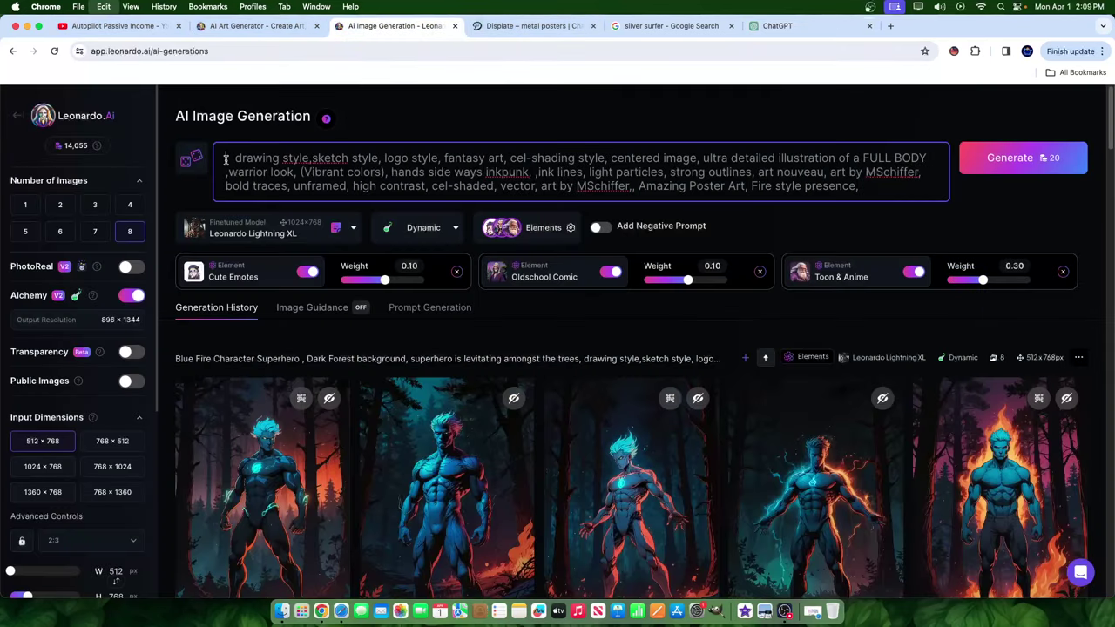
pyautogui.press('super+v')
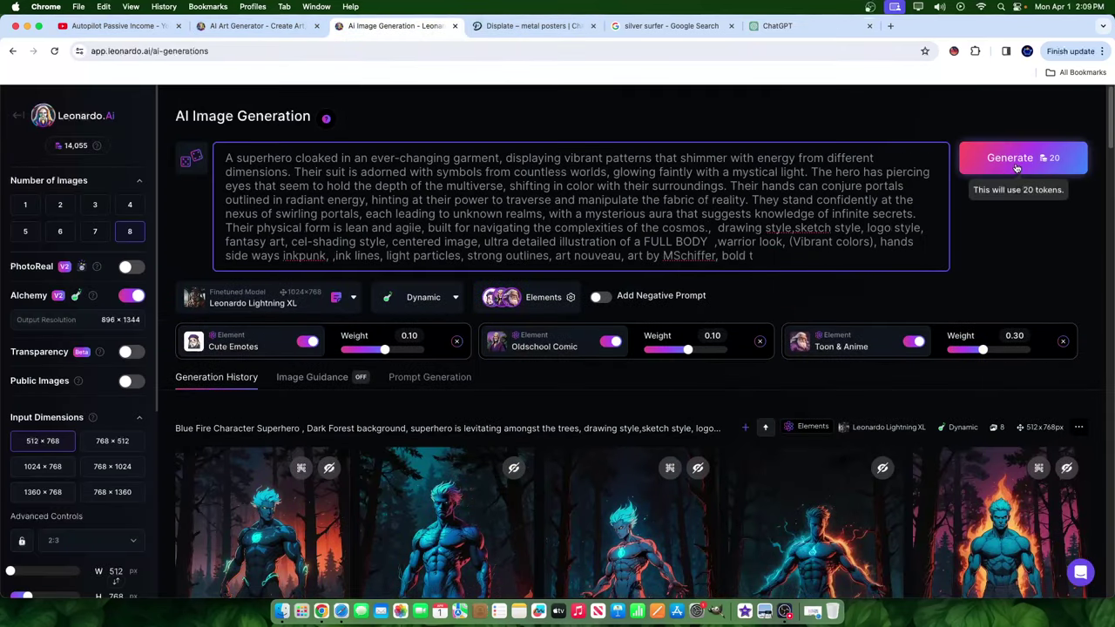
pyautogui.click(992, 164)
# - Browse the generation history and enlarge the Blue Fire batch image of the orange-haired heroine in the forest
pyautogui.scroll(-3, 667, 284)
pyautogui.scroll(-8, 666, 284)
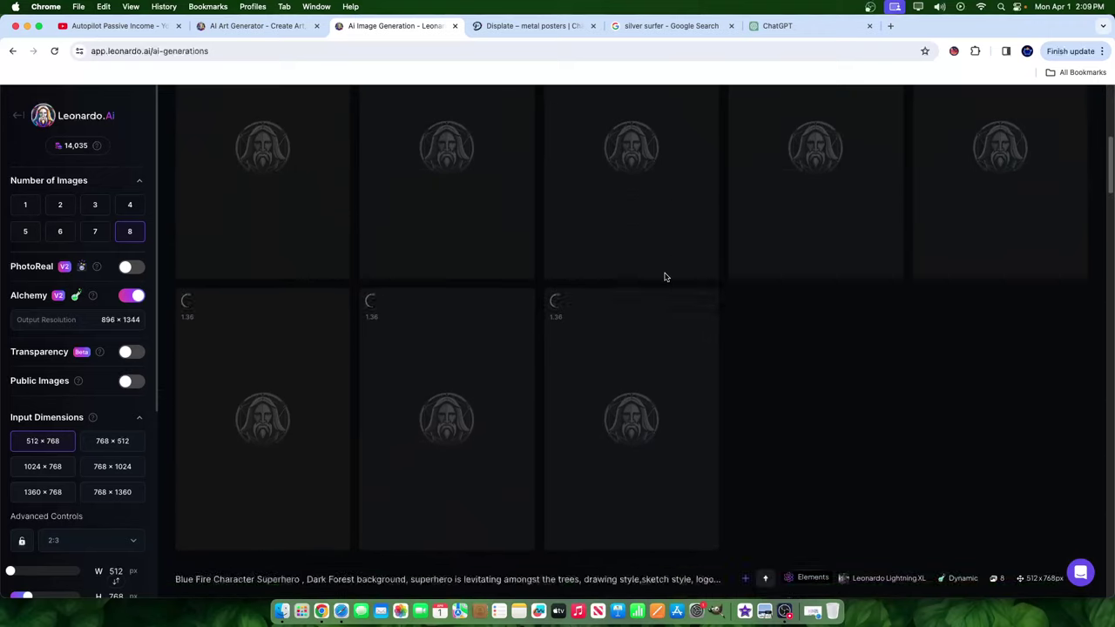
pyautogui.scroll(6, 681, 350)
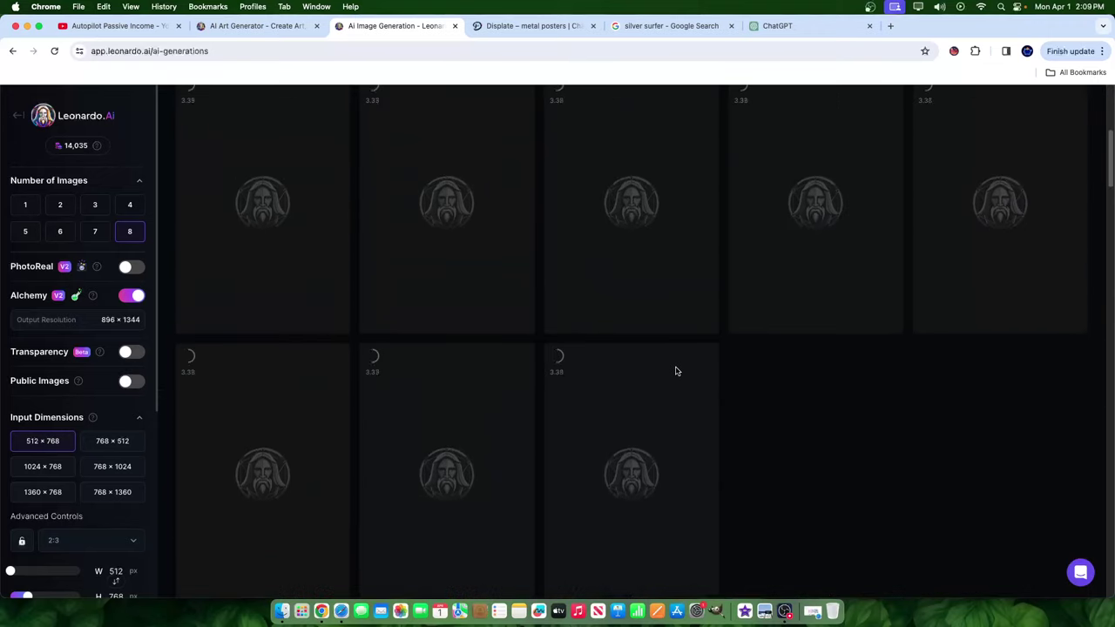
pyautogui.scroll(-1, 513, 416)
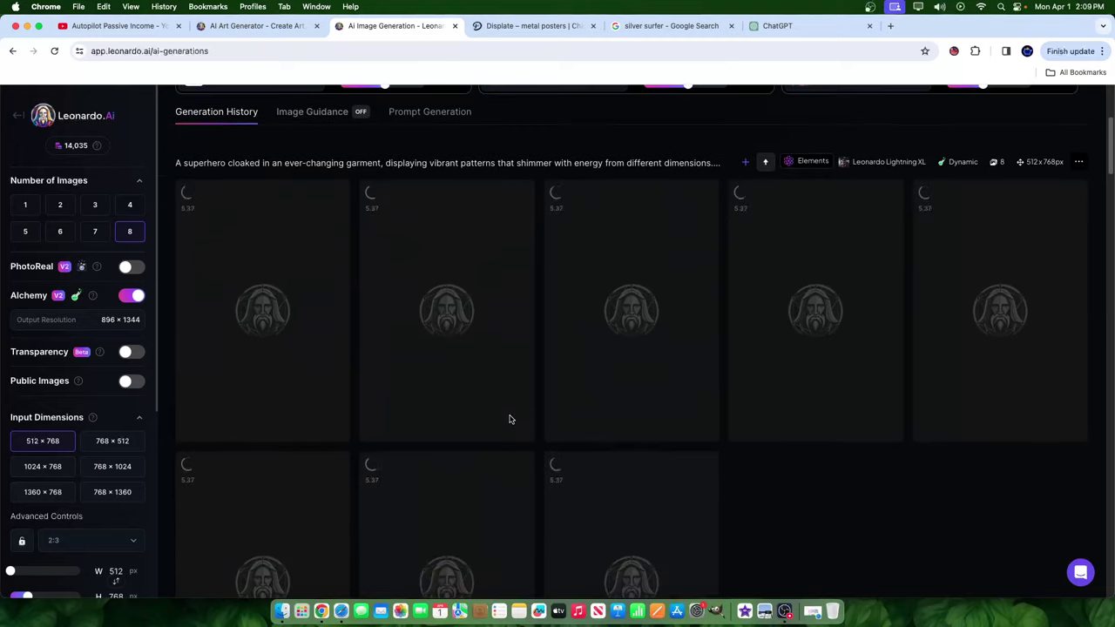
pyautogui.scroll(1, 299, 294)
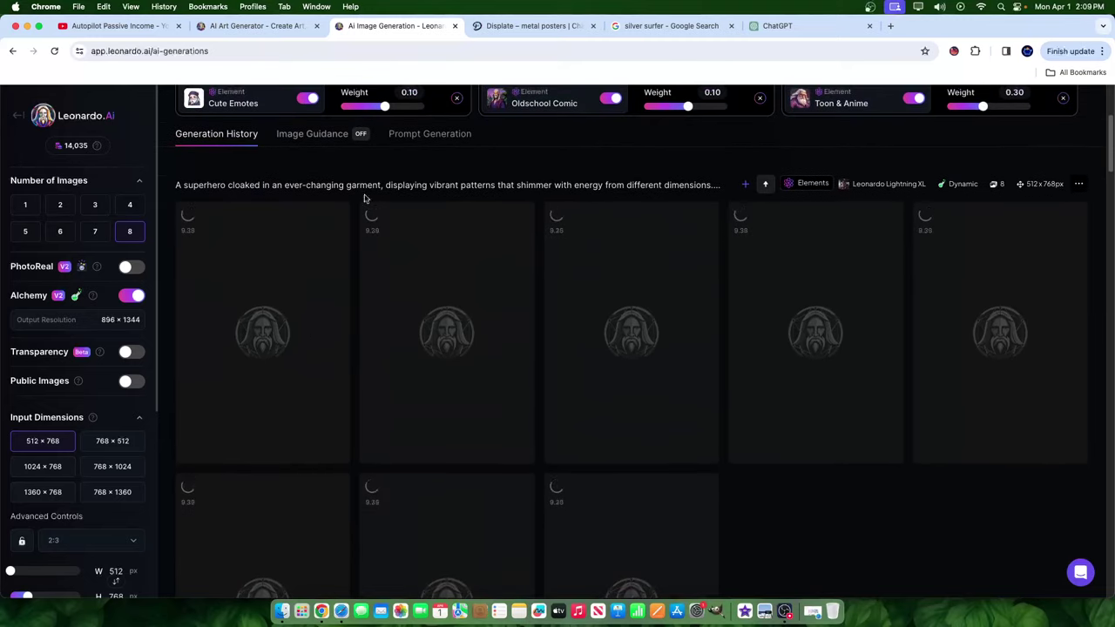
pyautogui.scroll(-2, 888, 445)
pyautogui.scroll(-10, 871, 426)
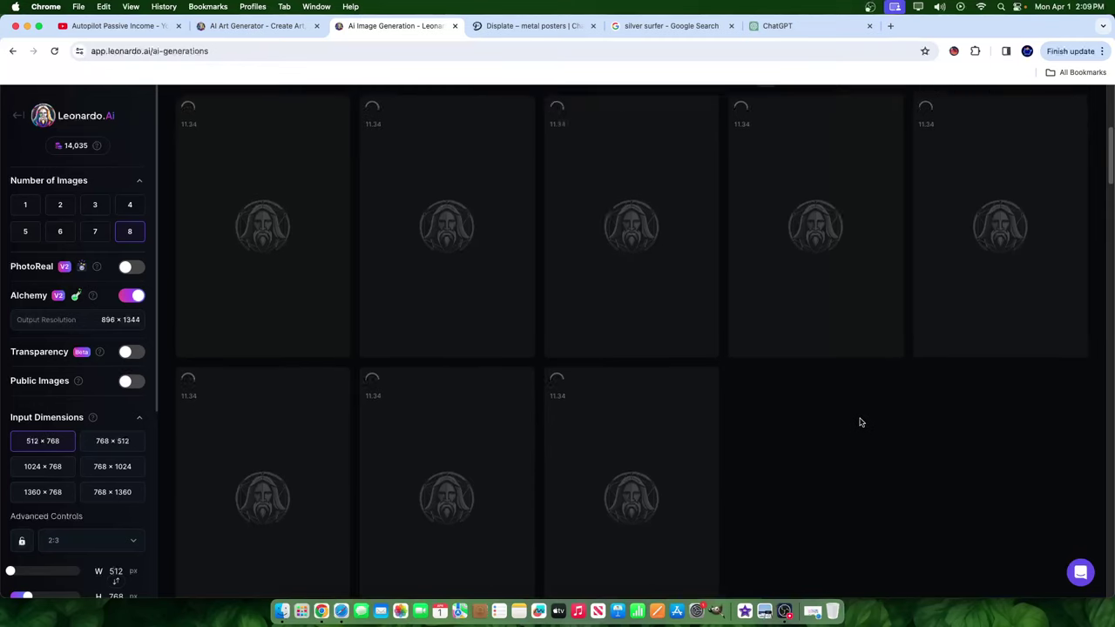
pyautogui.scroll(-2, 851, 423)
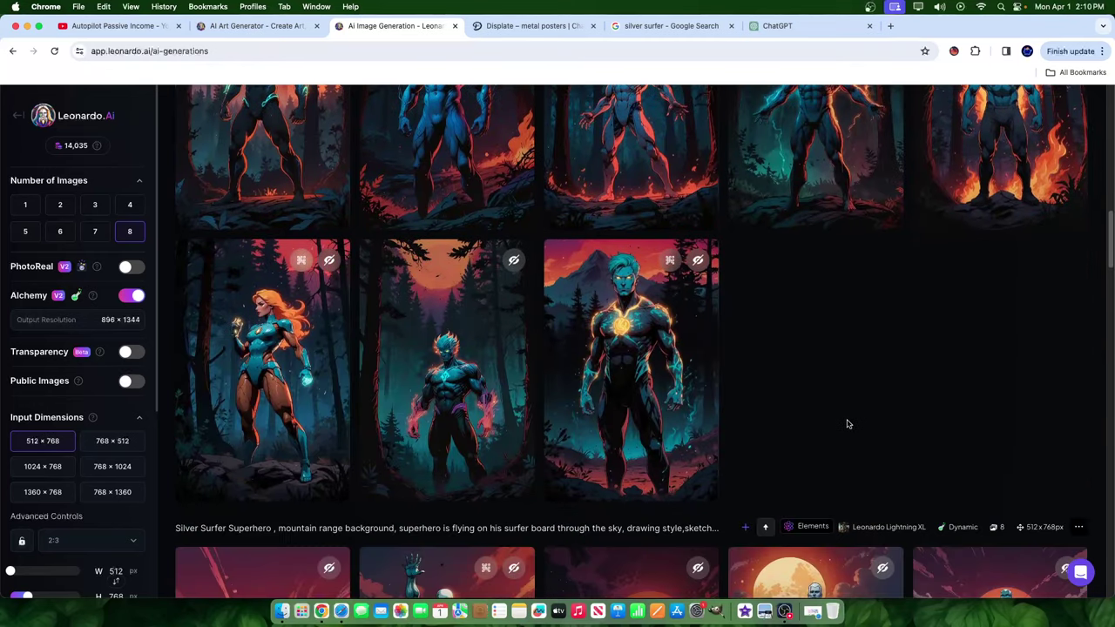
pyautogui.click(270, 384)
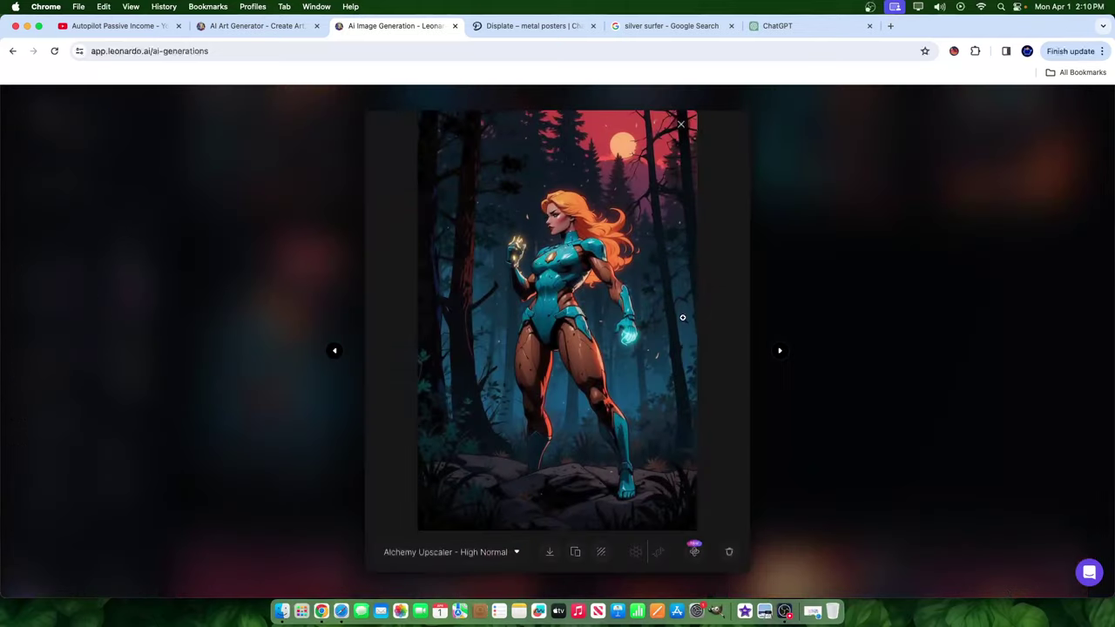
# - Close the enlarged forest heroine and review all eight images of the ever-changing garment superhero batch one by one at large size
pyautogui.click(990, 312)
pyautogui.scroll(12, 767, 418)
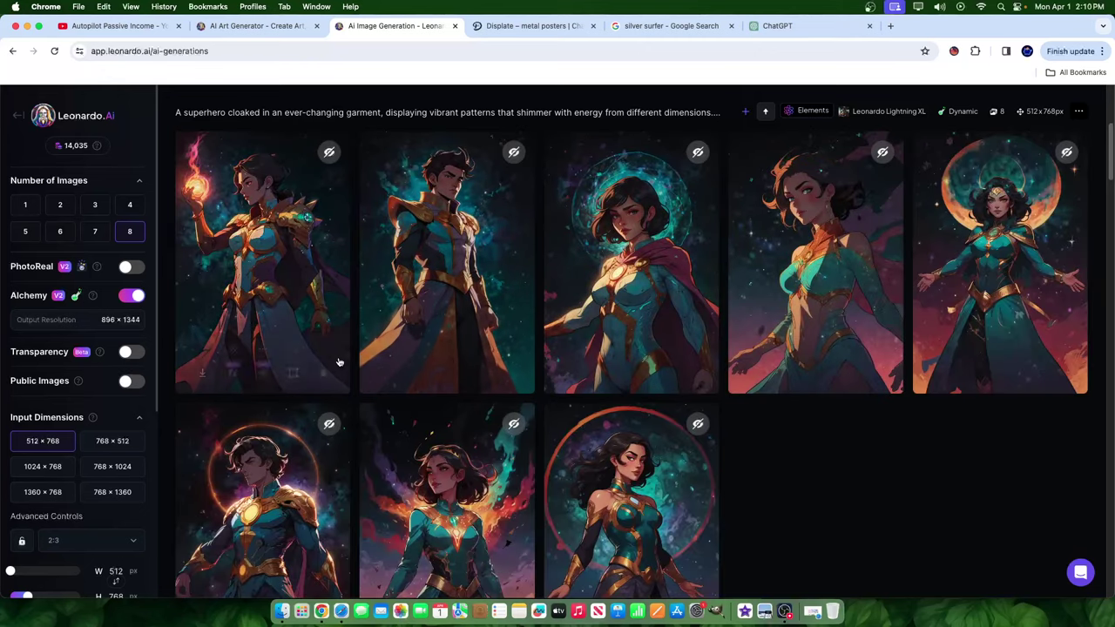
pyautogui.scroll(-5, 825, 374)
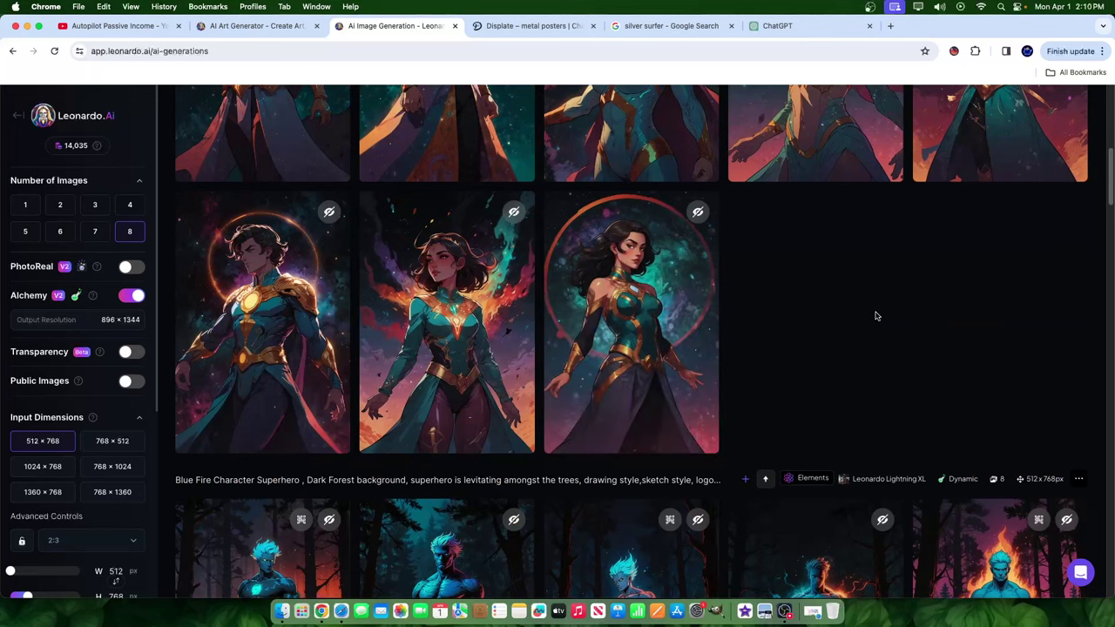
pyautogui.scroll(5, 381, 315)
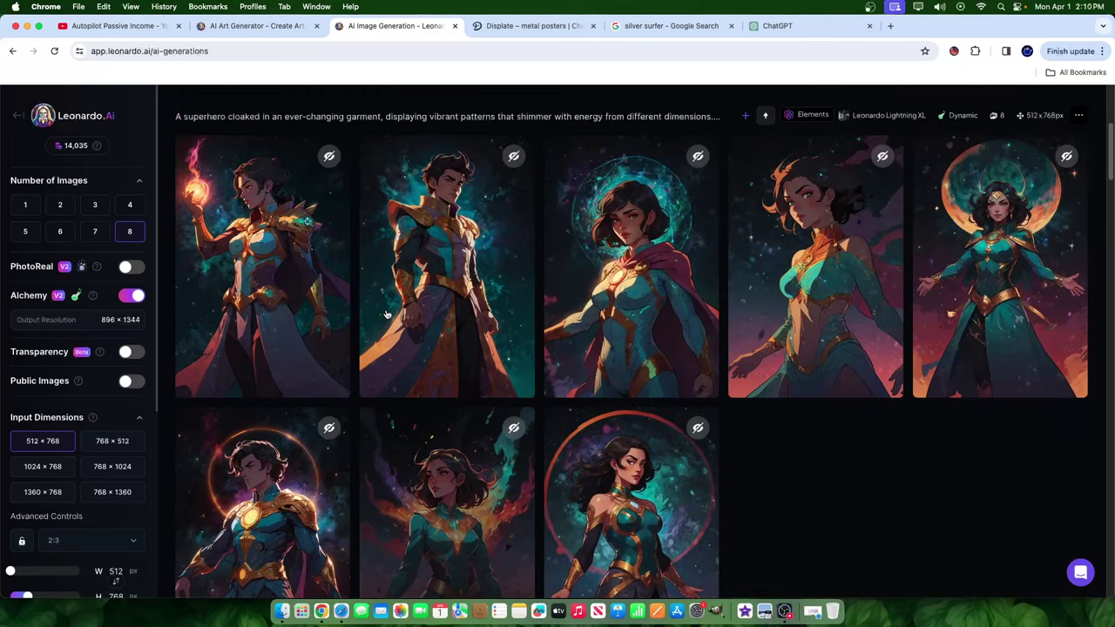
pyautogui.click(294, 251)
pyautogui.press('Right')
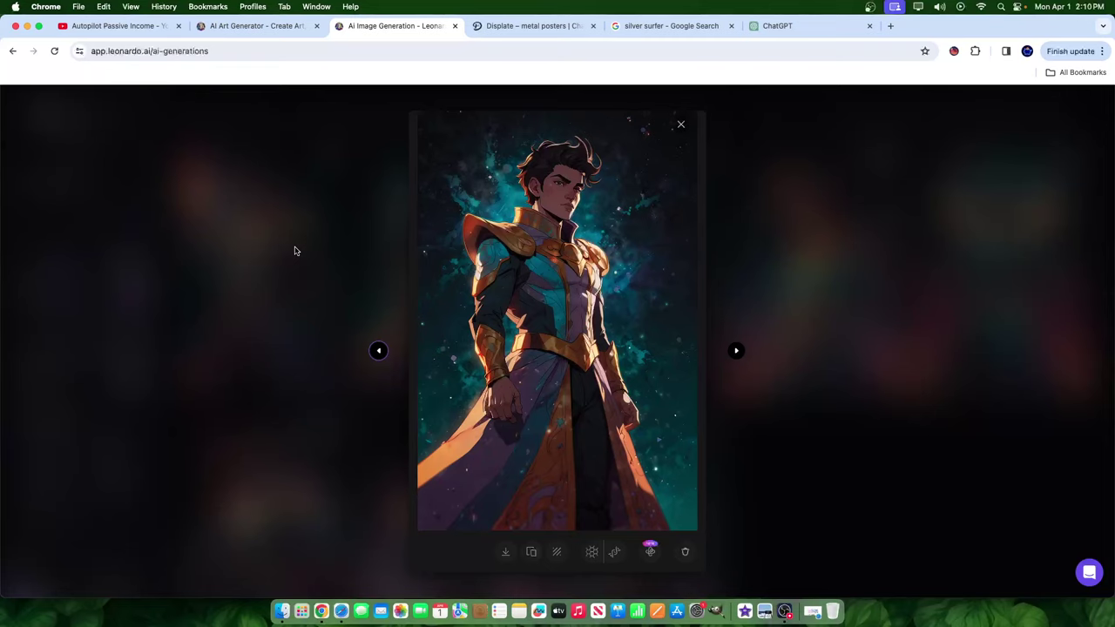
pyautogui.press('Right')
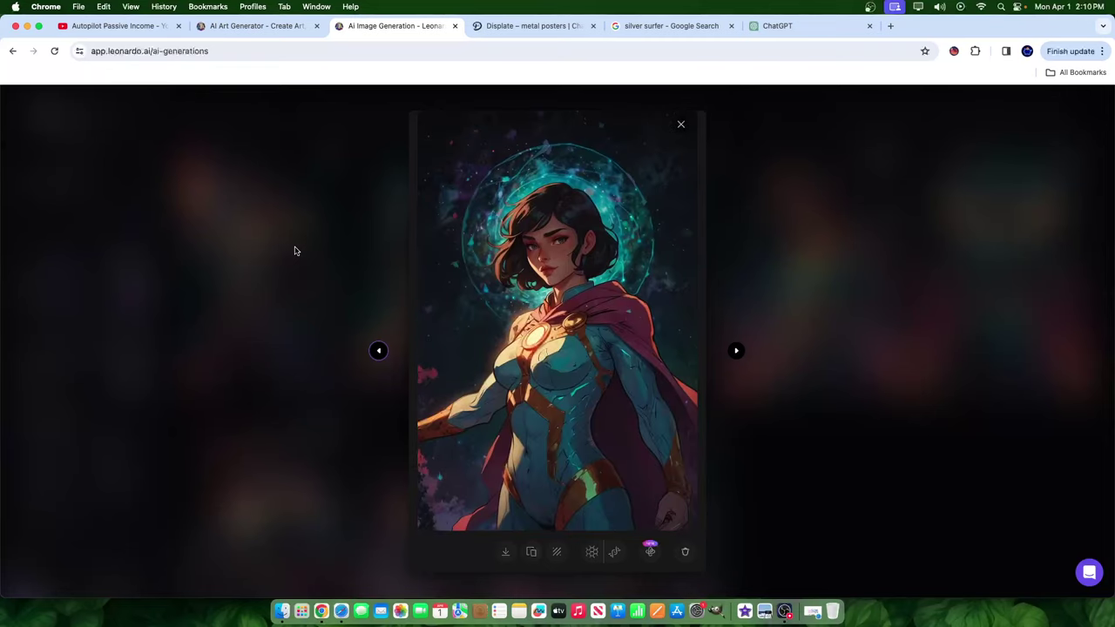
pyautogui.press('Right')
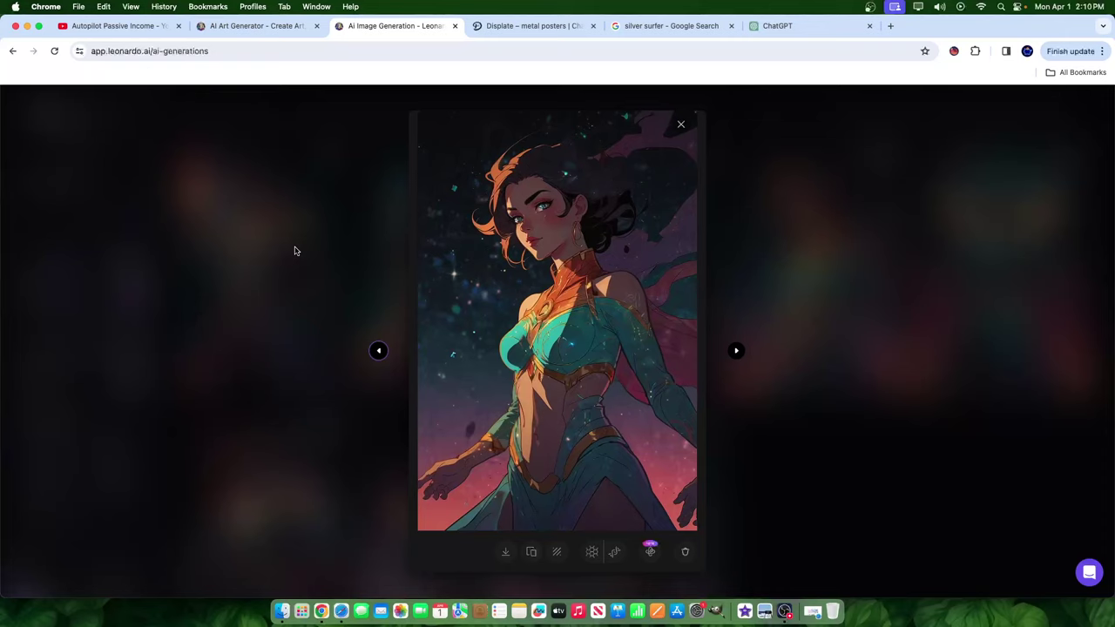
pyautogui.press('Right')
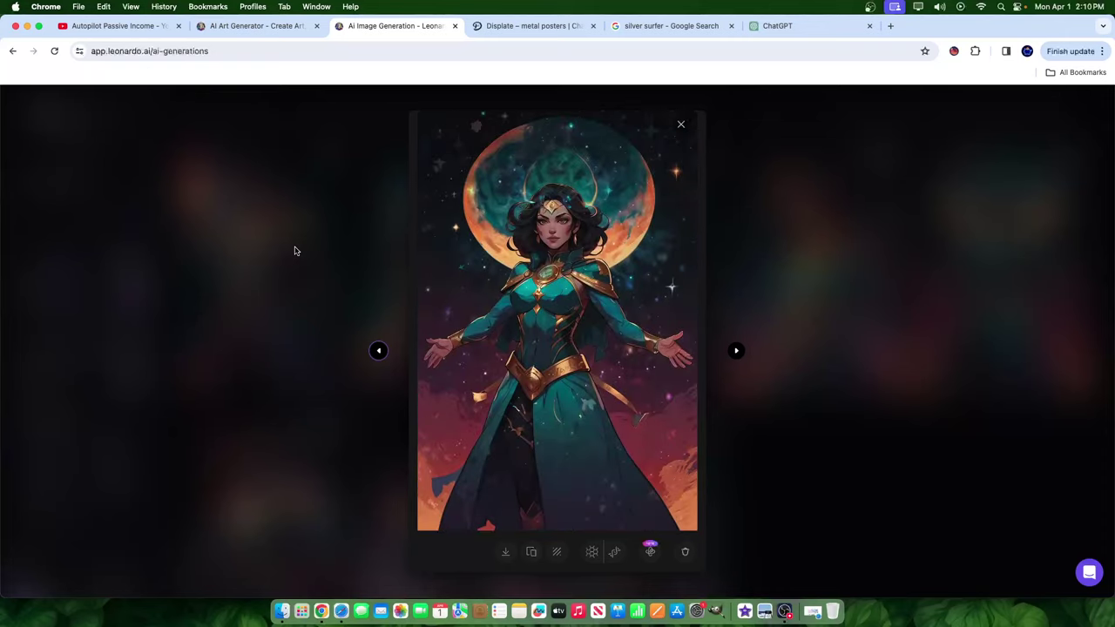
pyautogui.press('Right')
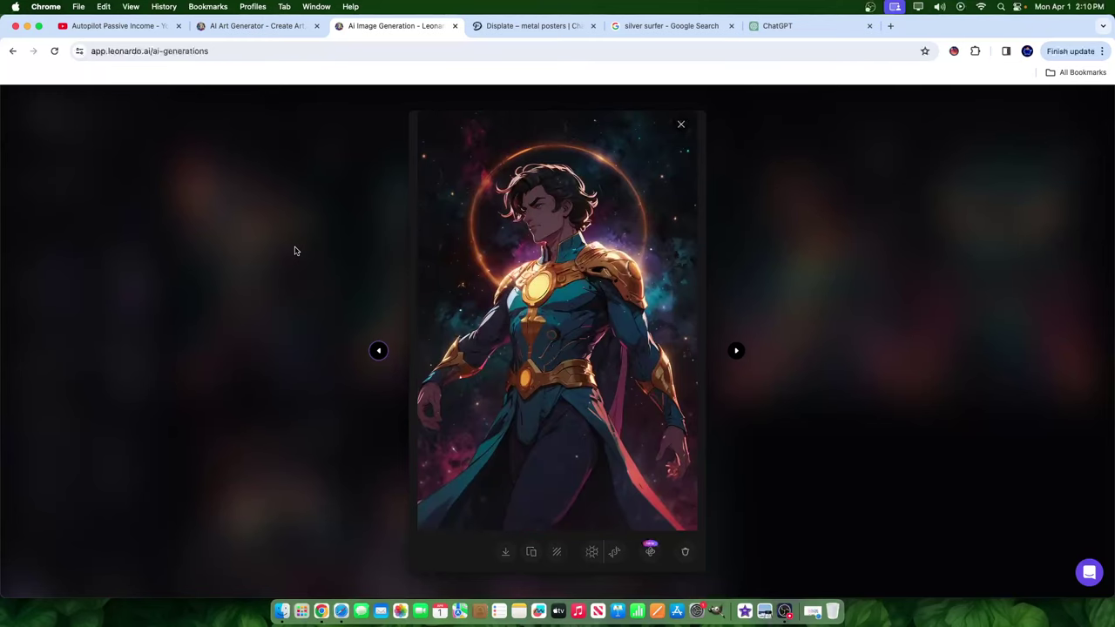
pyautogui.press('Right')
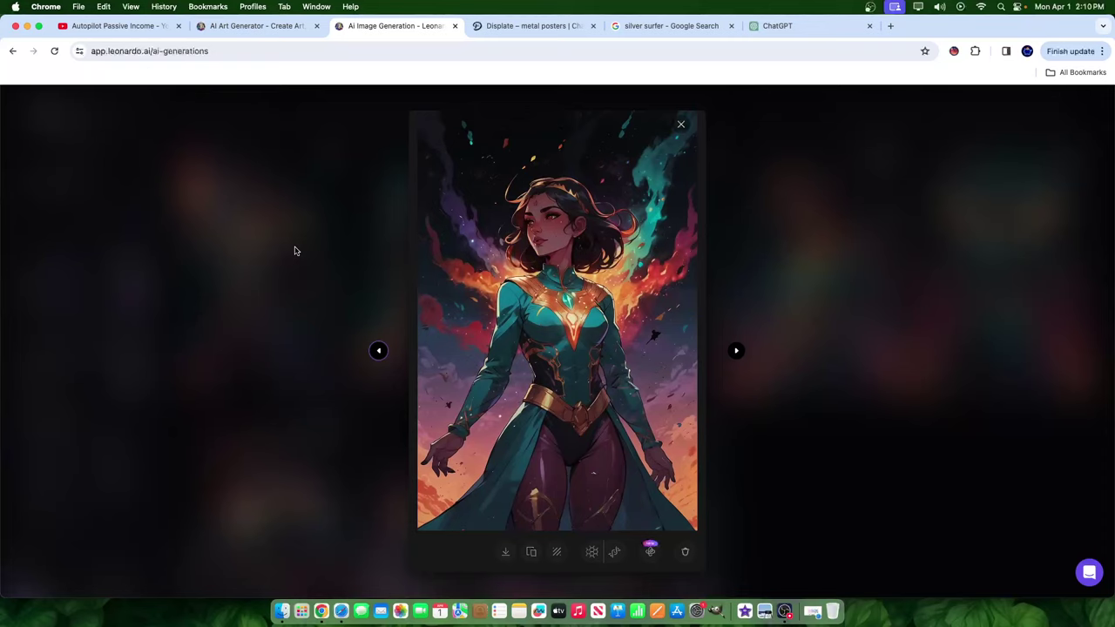
pyautogui.press('Right')
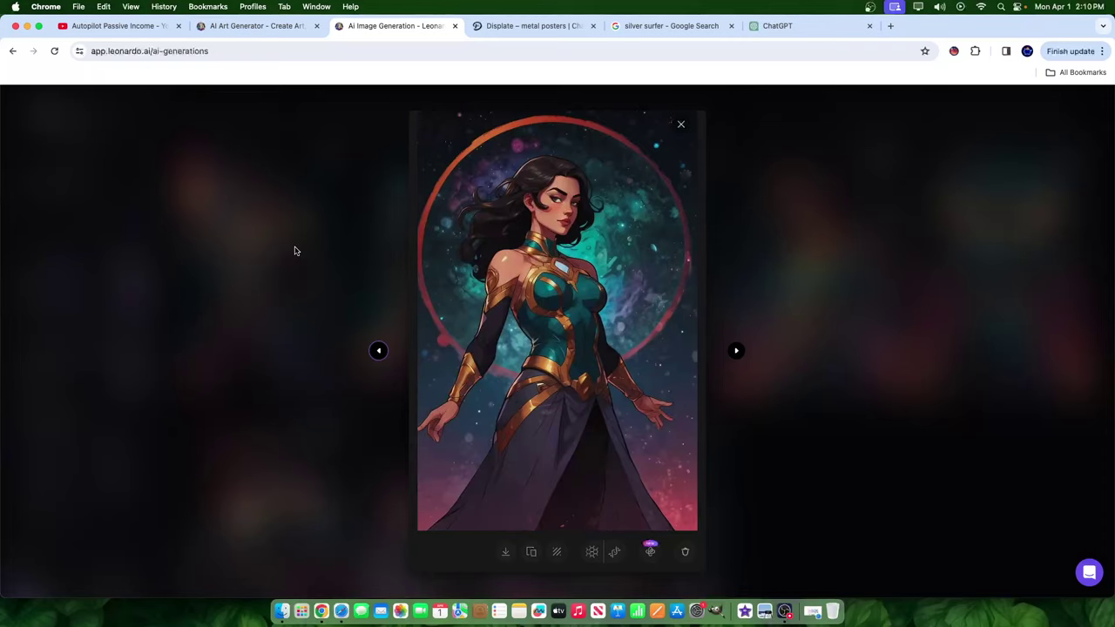
pyautogui.press('Right')
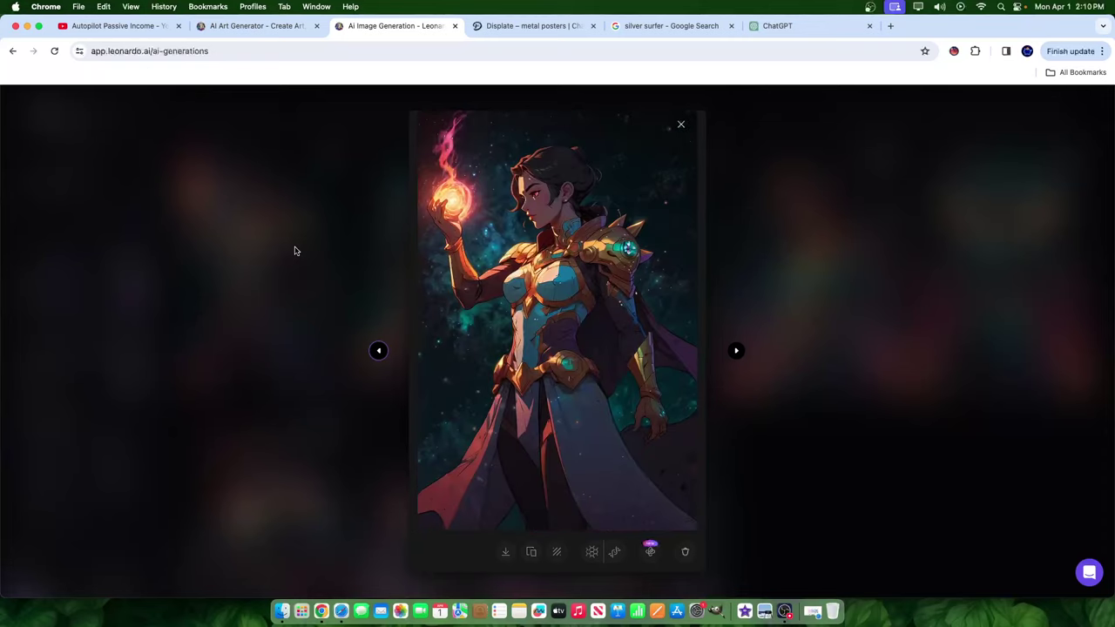
pyautogui.press('Escape')
# - Enlarge the batch image of the long-haired heroine in teal and gold standing before the red ring
pyautogui.scroll(-2, 609, 398)
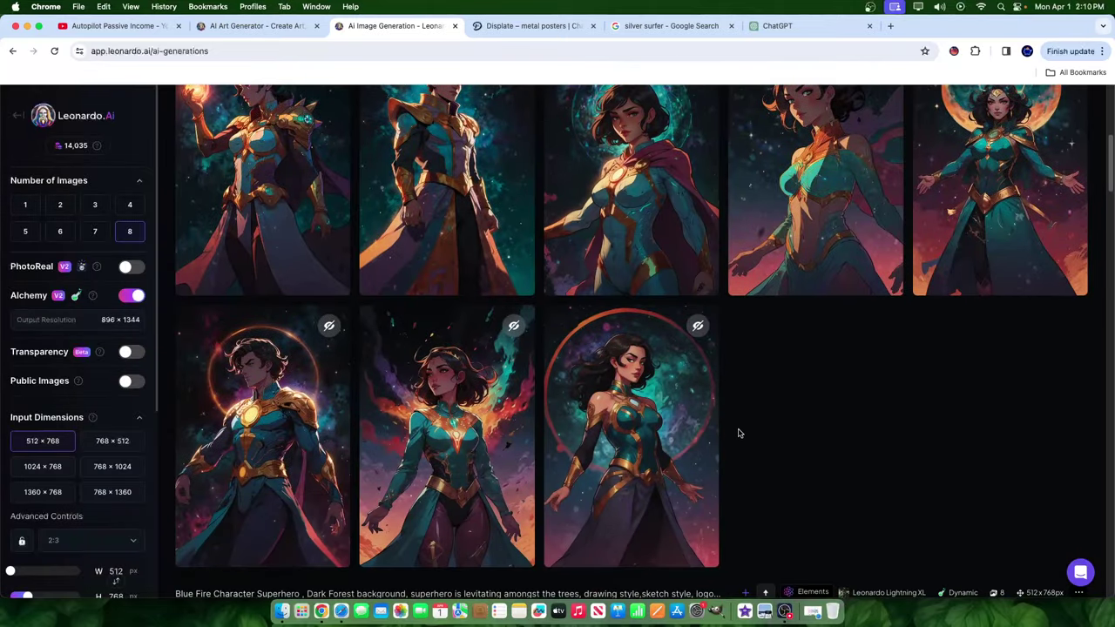
pyautogui.click(686, 408)
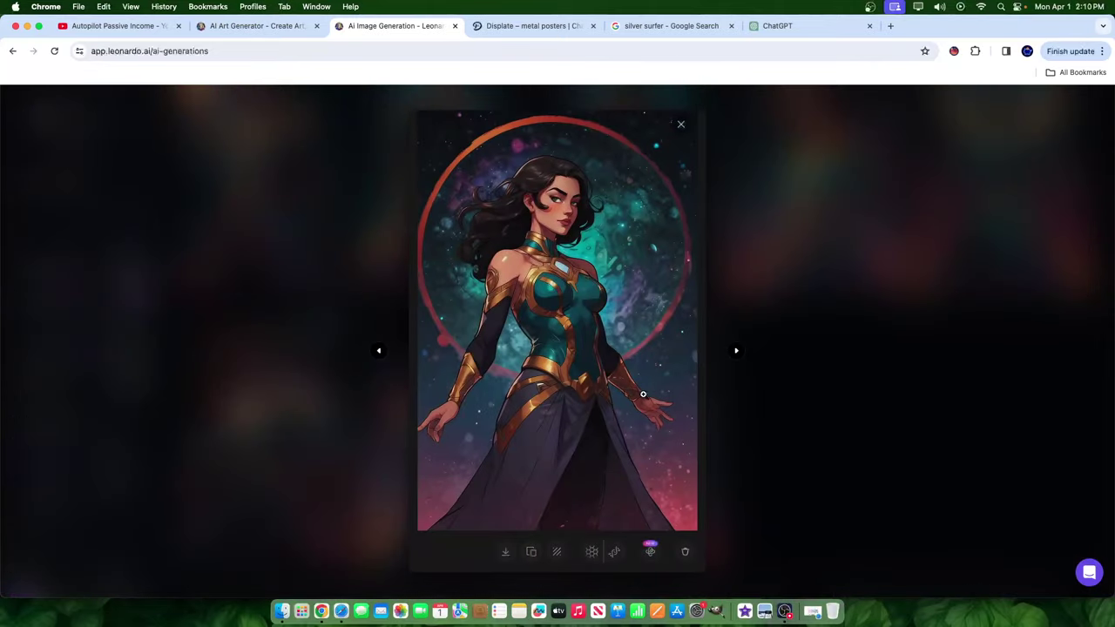
# - Alchemy-upscale the open image of the heroine inside the orange ring with High refiner strength, and close its preview
pyautogui.click(650, 551)
pyautogui.click(676, 275)
pyautogui.click(663, 240)
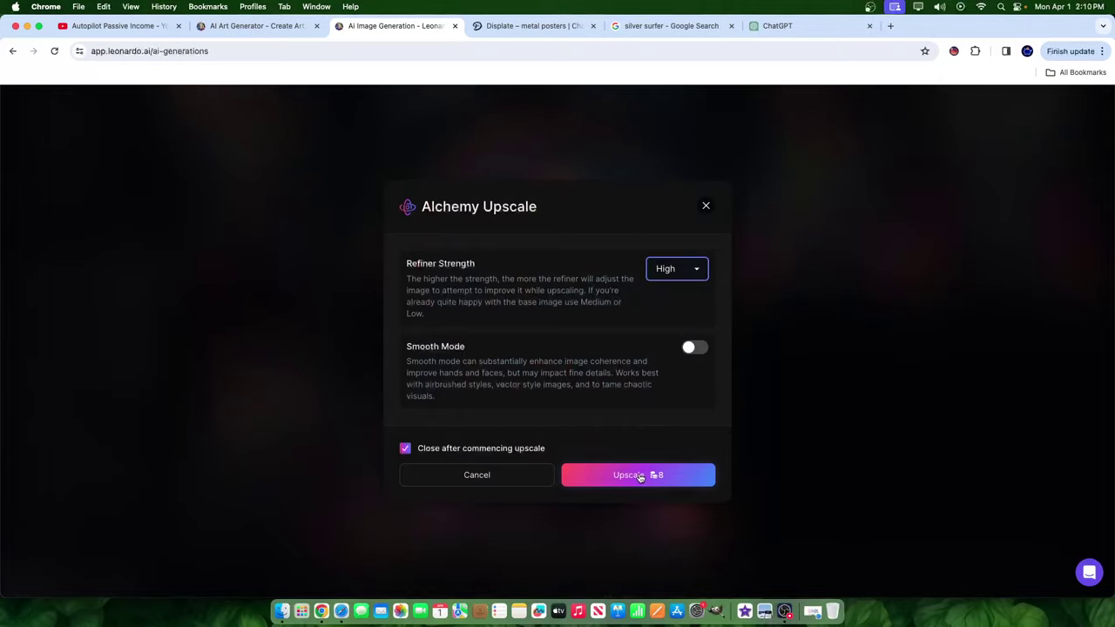
pyautogui.click(642, 474)
pyautogui.click(756, 377)
pyautogui.scroll(2, 756, 377)
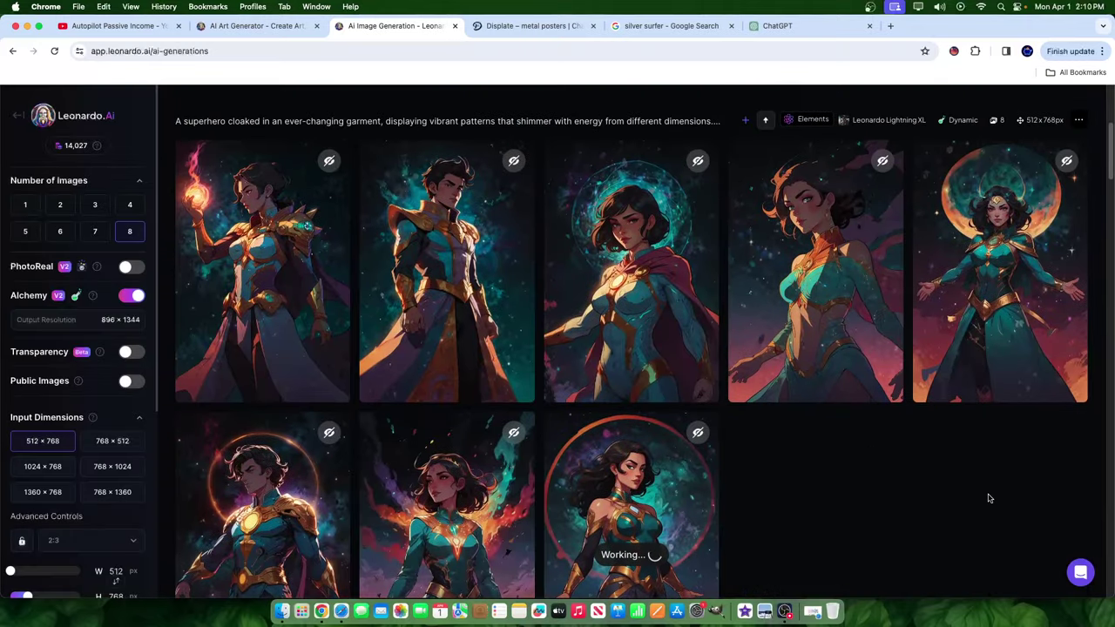
# - Alchemy-upscale the short-haired heroine in the red cape with High refiner strength, and close its preview
pyautogui.click(674, 270)
pyautogui.click(684, 552)
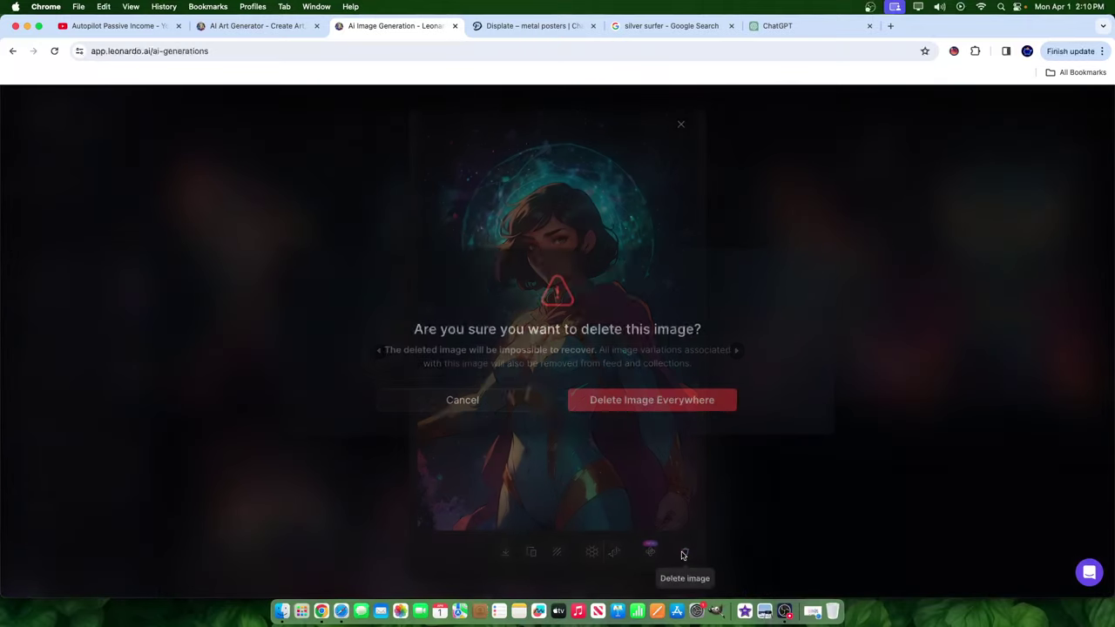
pyautogui.click(582, 397)
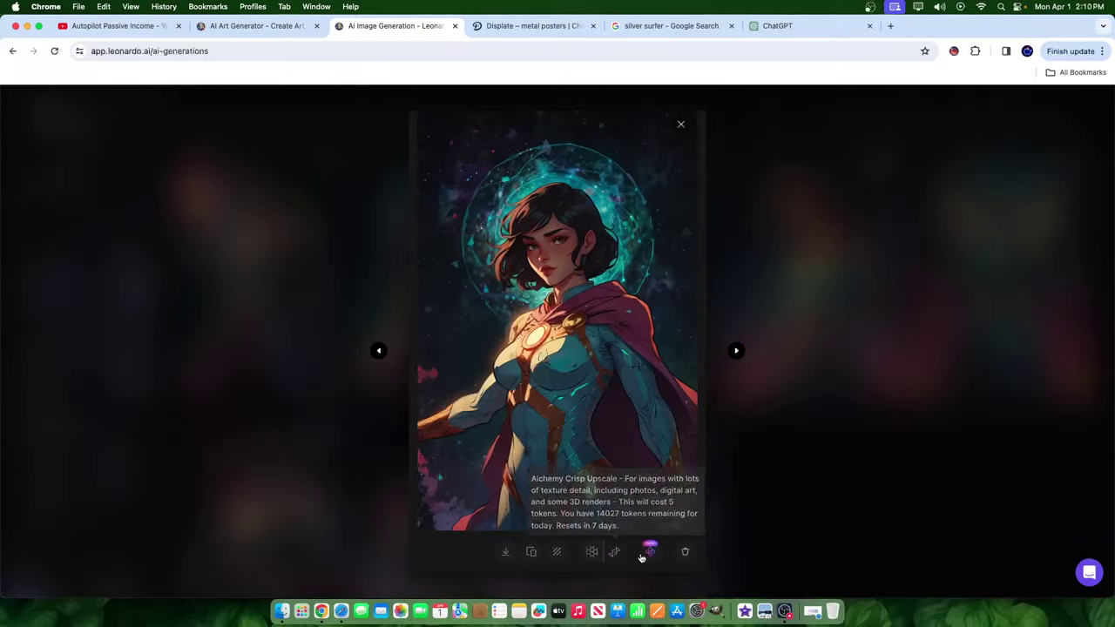
pyautogui.click(645, 550)
pyautogui.click(676, 268)
pyautogui.click(667, 237)
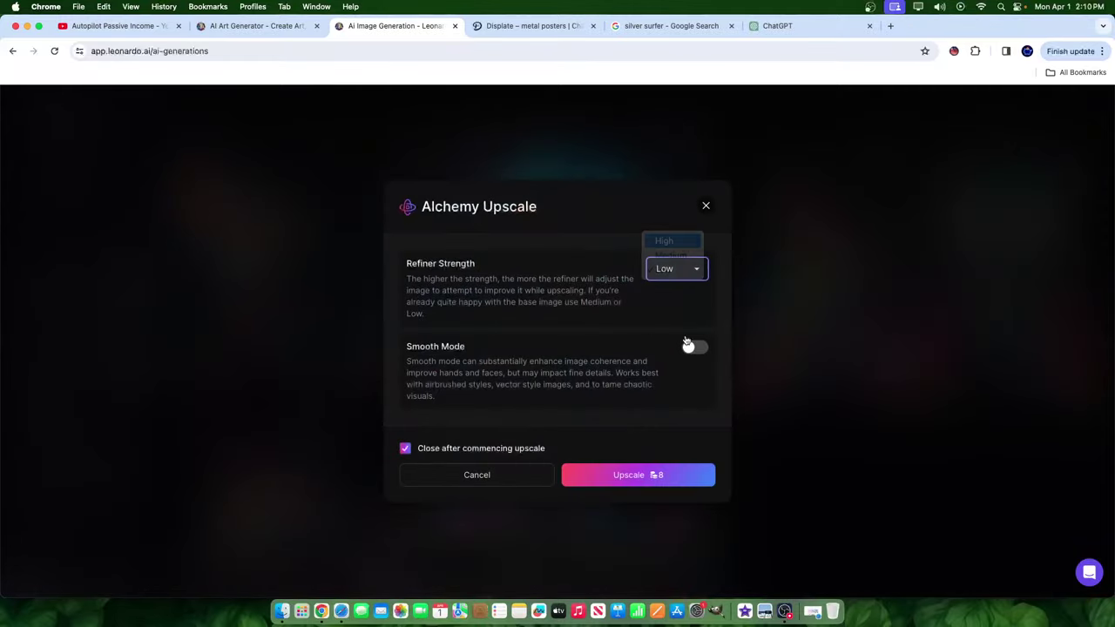
pyautogui.click(644, 475)
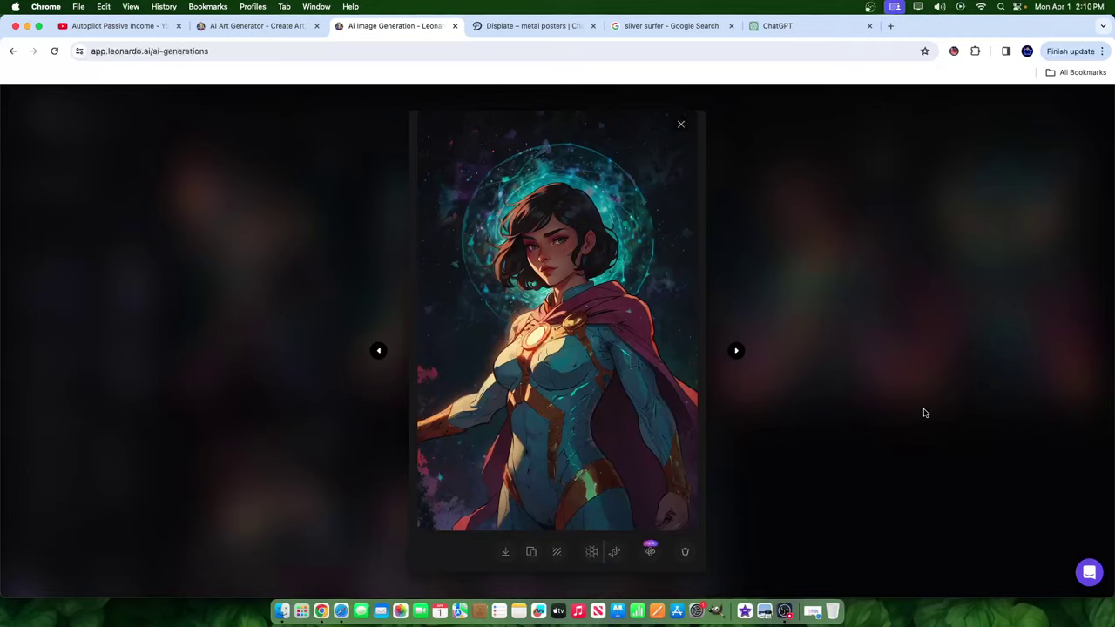
pyautogui.click(925, 413)
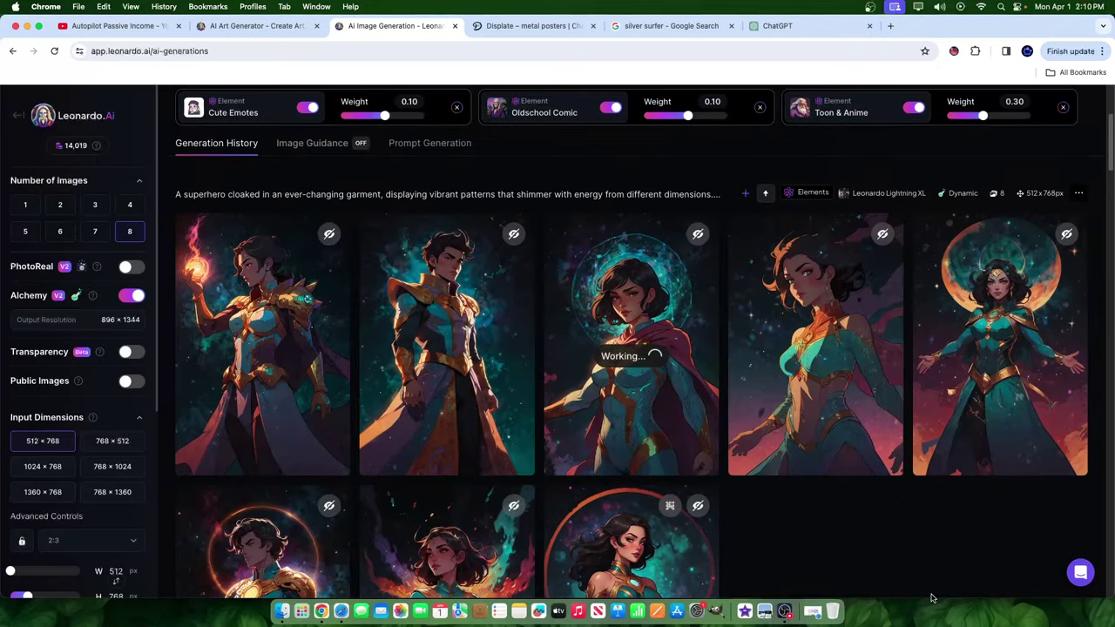
# - Preview the image of the heroine standing in front of the orange moon
pyautogui.scroll(-3, 670, 542)
pyautogui.scroll(3, 749, 522)
pyautogui.click(971, 297)
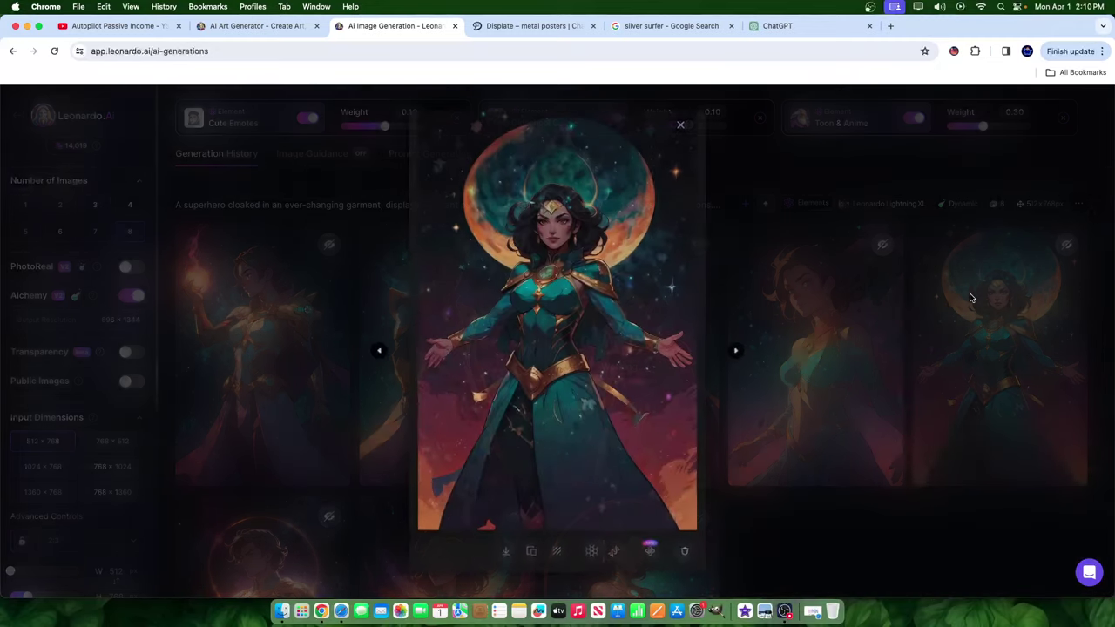
pyautogui.click(940, 342)
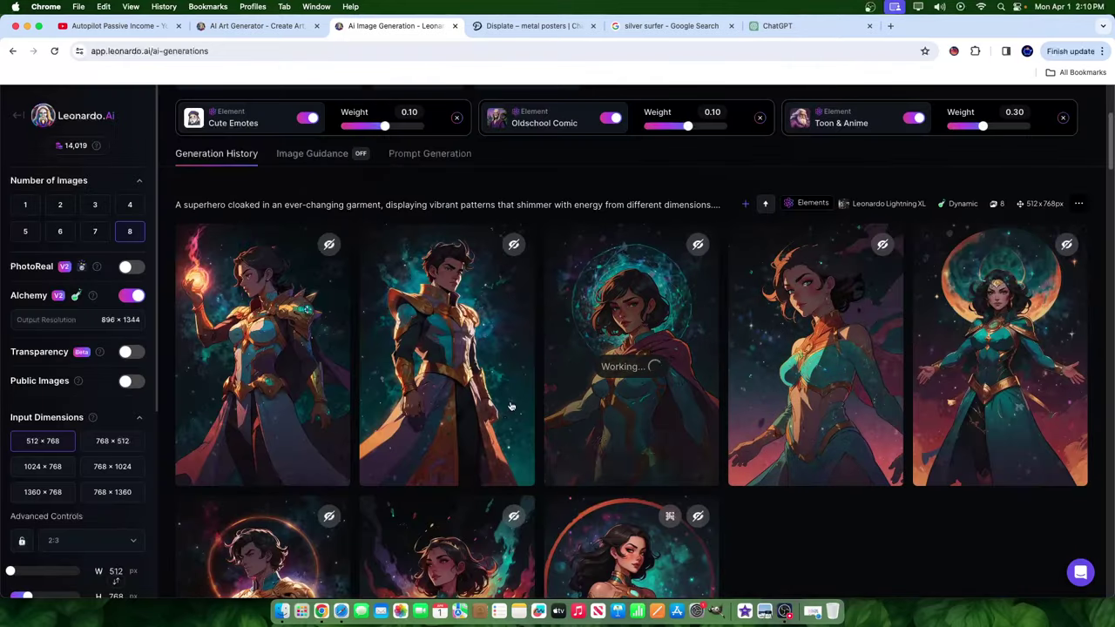
# - Alchemy-upscale the heroine holding the fireball with High refiner strength, and close its preview
pyautogui.scroll(-2, 320, 267)
pyautogui.click(320, 268)
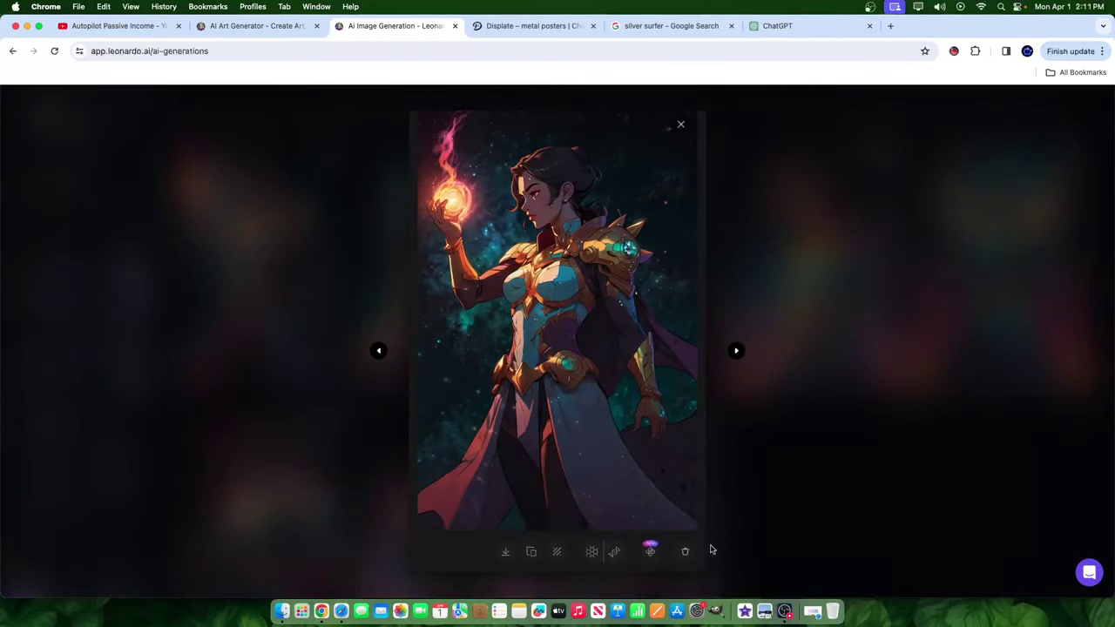
pyautogui.click(652, 549)
pyautogui.click(686, 269)
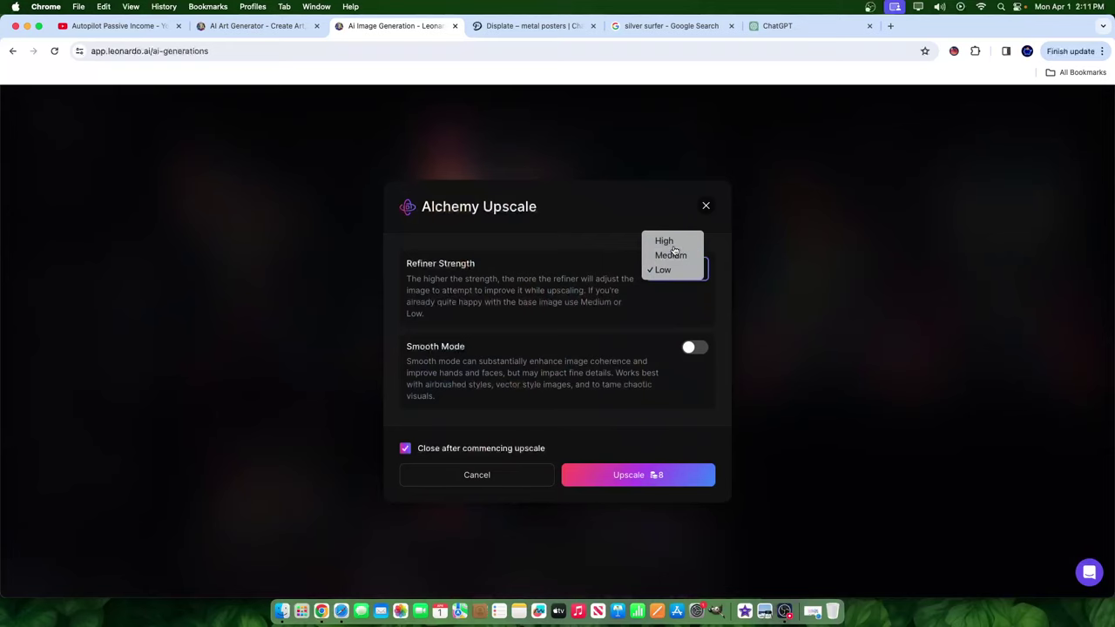
pyautogui.click(663, 240)
pyautogui.click(640, 480)
pyautogui.click(866, 359)
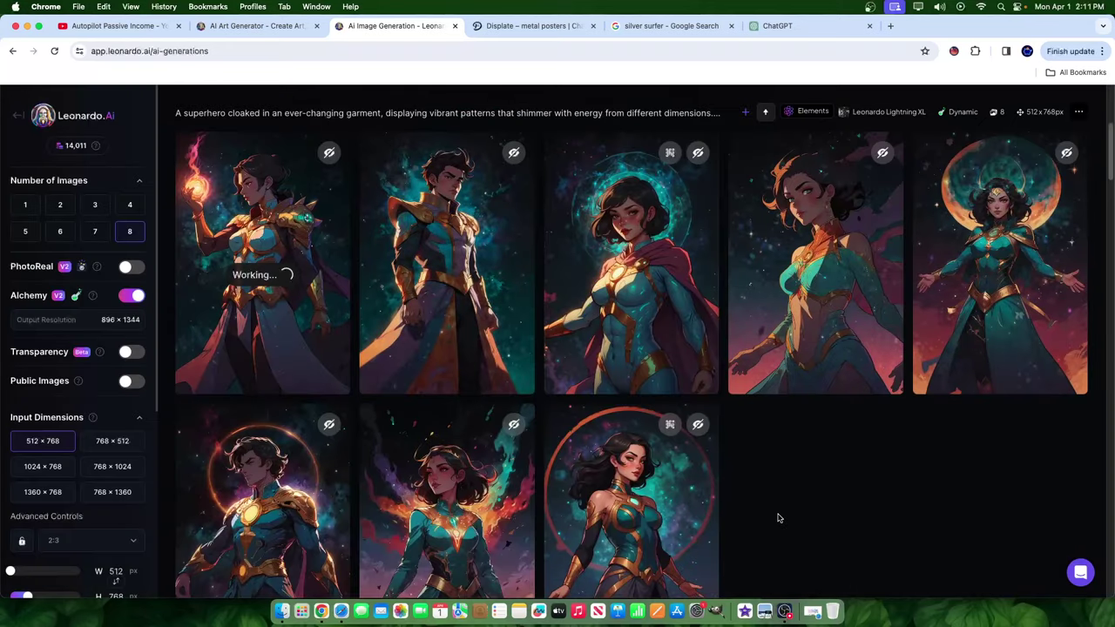
# - Examine the upscaled versions of the red-caped heroine and the heroine inside the orange ring
pyautogui.click(631, 283)
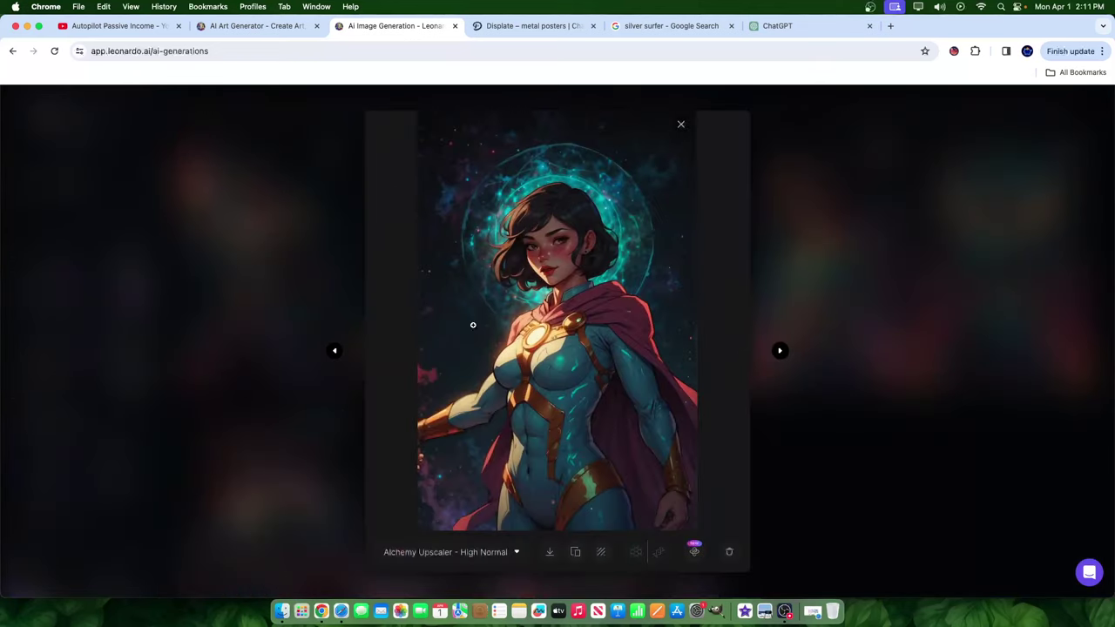
pyautogui.click(761, 321)
pyautogui.click(569, 276)
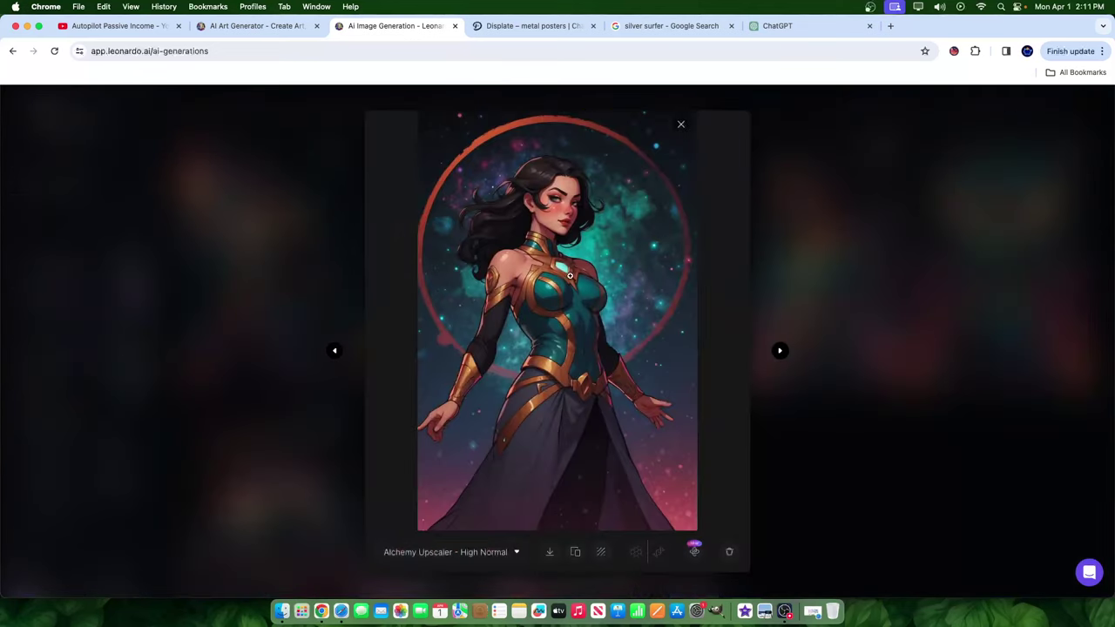
pyautogui.click(783, 262)
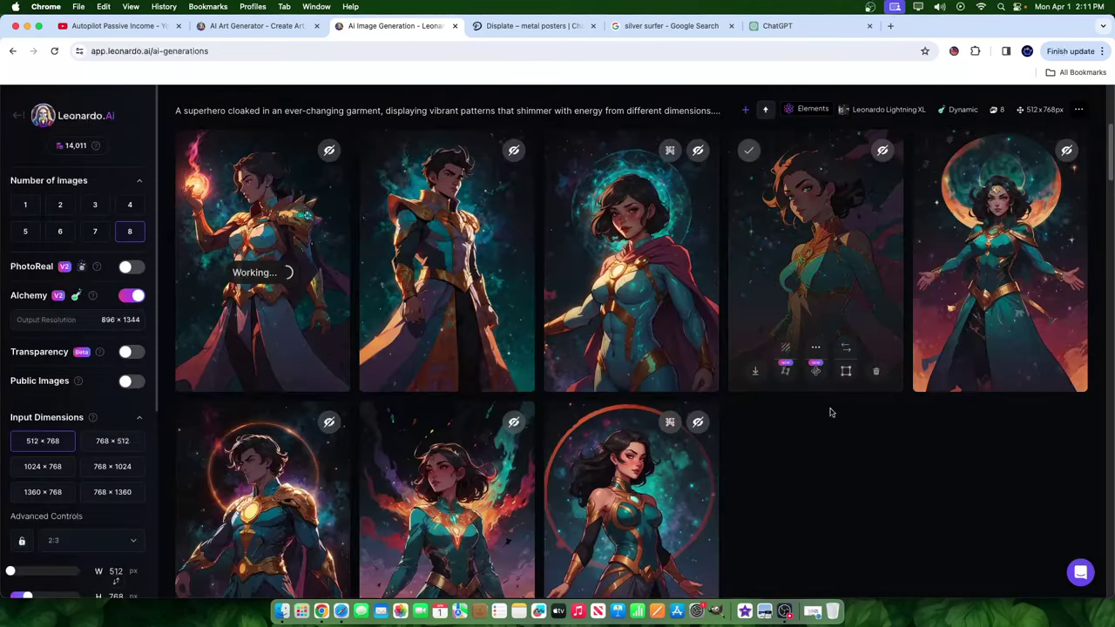
# - Compare the original image of the red-caped heroine with its Alchemy Upscaler - High Normal version, switching between them several times
pyautogui.click(597, 315)
pyautogui.click(498, 553)
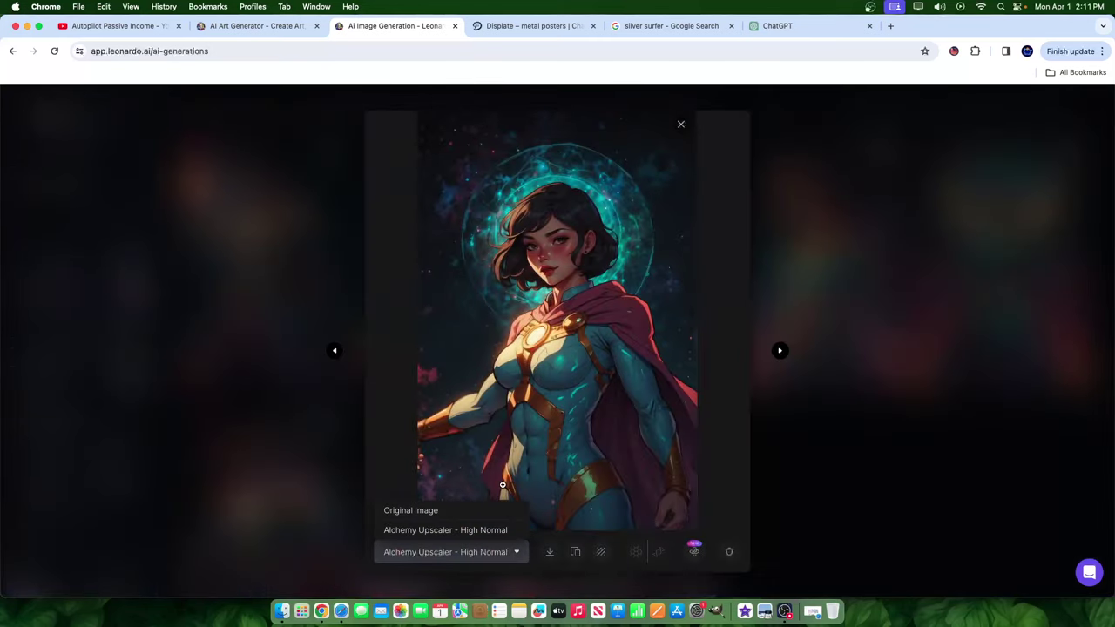
pyautogui.click(439, 513)
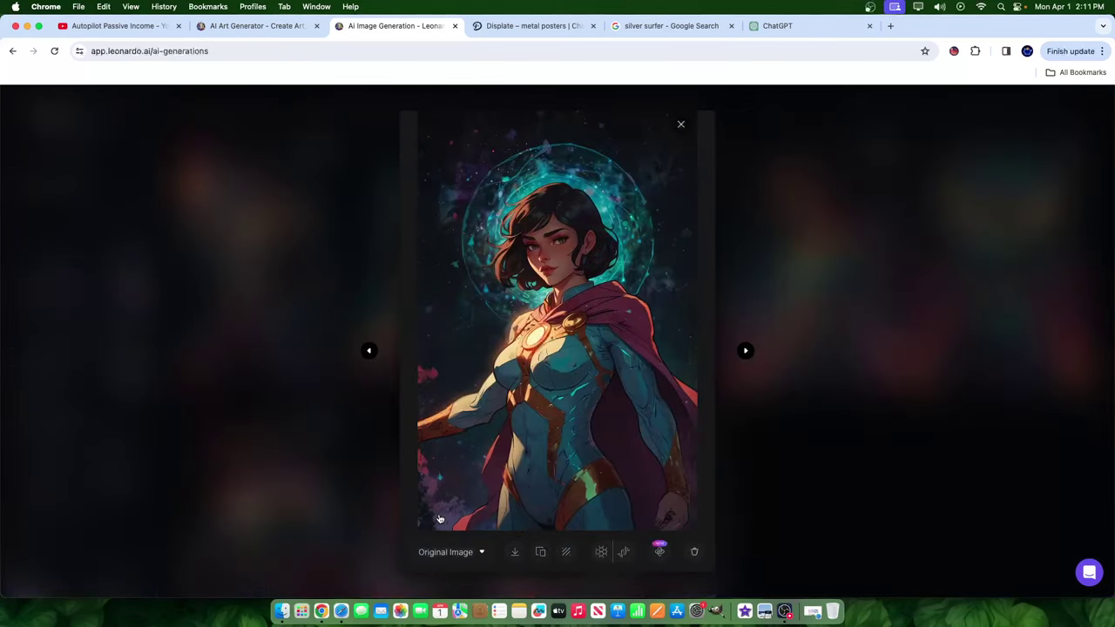
pyautogui.click(435, 551)
pyautogui.click(429, 527)
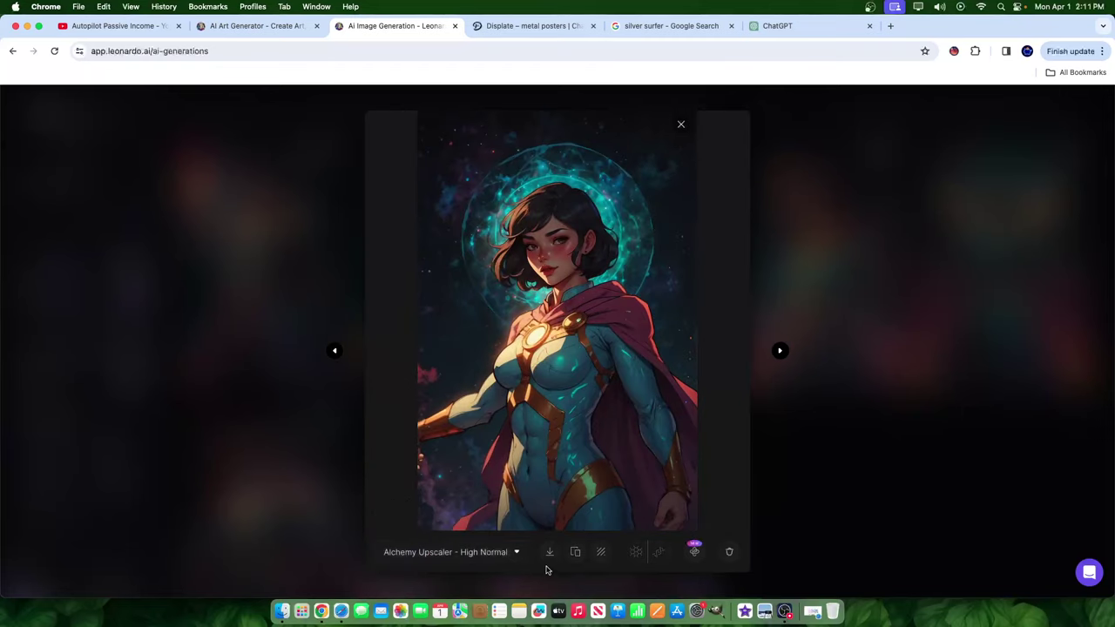
pyautogui.click(452, 551)
pyautogui.click(449, 515)
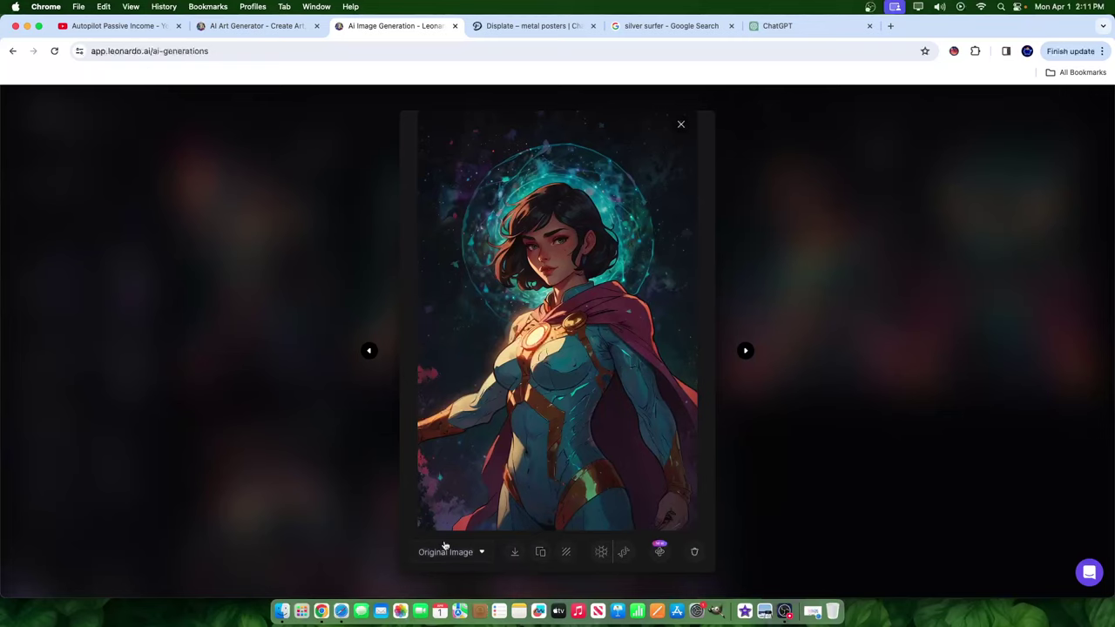
pyautogui.click(445, 551)
pyautogui.click(438, 531)
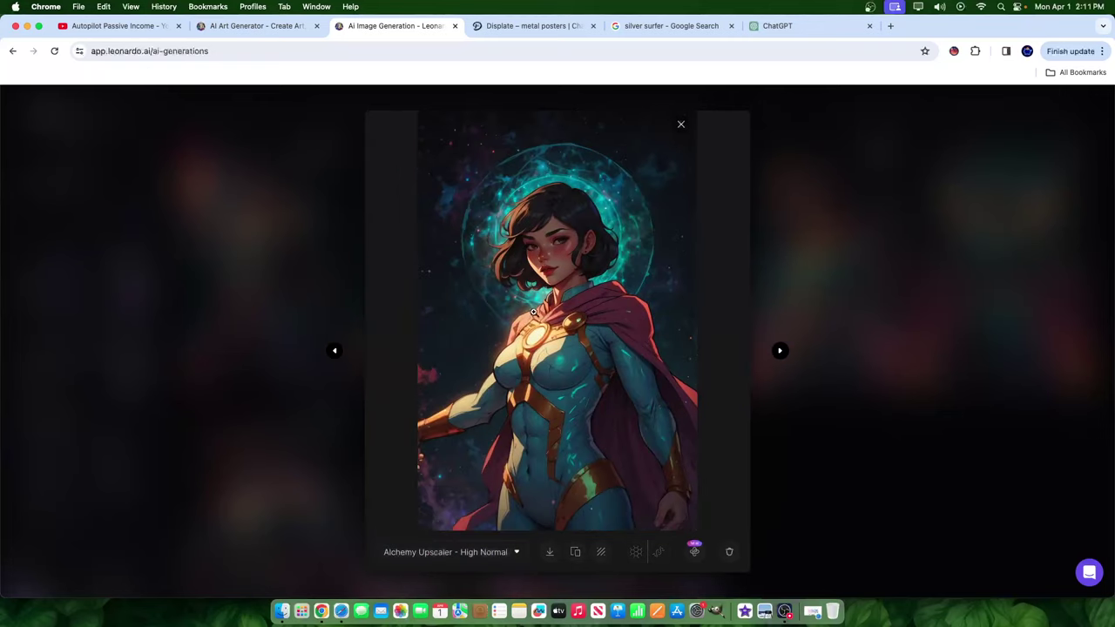
pyautogui.click(442, 553)
pyautogui.click(440, 512)
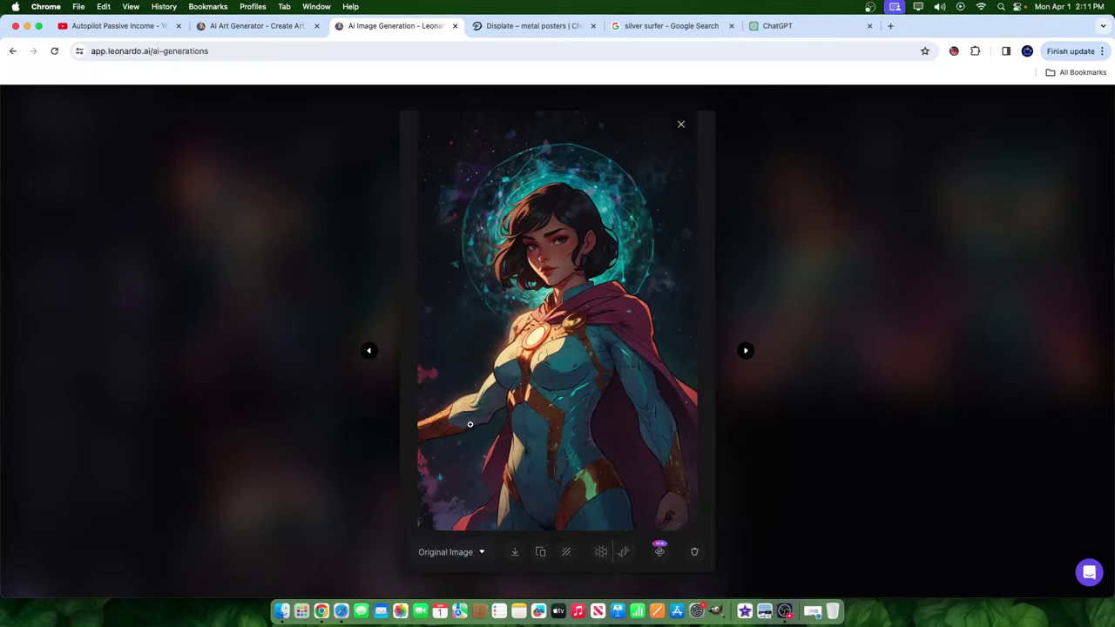
pyautogui.click(880, 193)
# - Set the Oldschool Comic element's weight to 0.30 and generate a new batch of eight images from the same prompt
pyautogui.scroll(3, 673, 389)
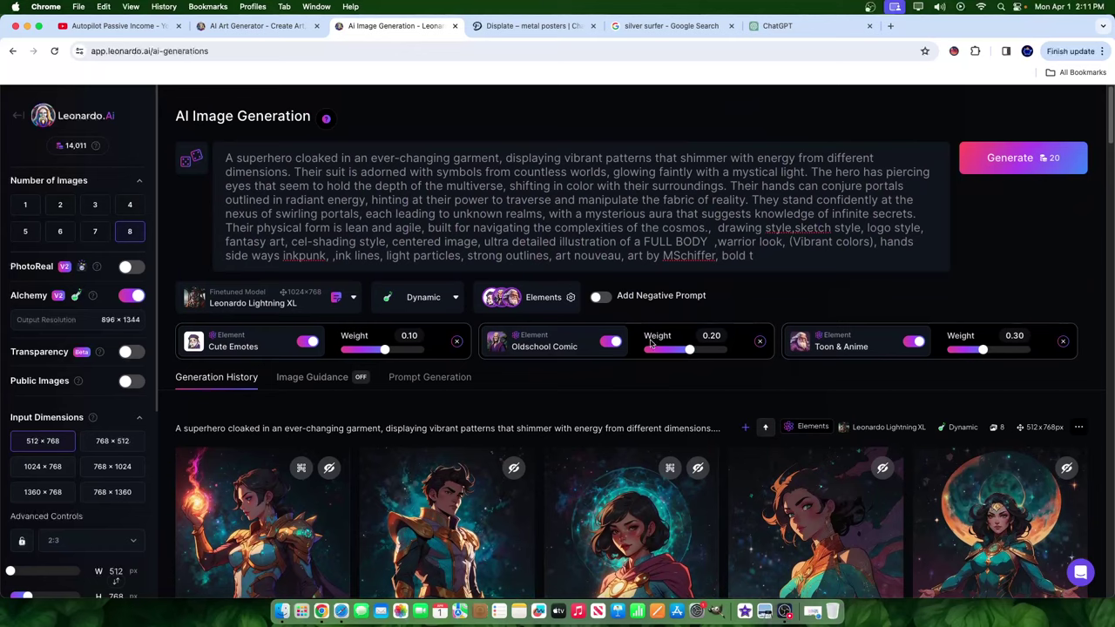
pyautogui.scroll(-5, 688, 340)
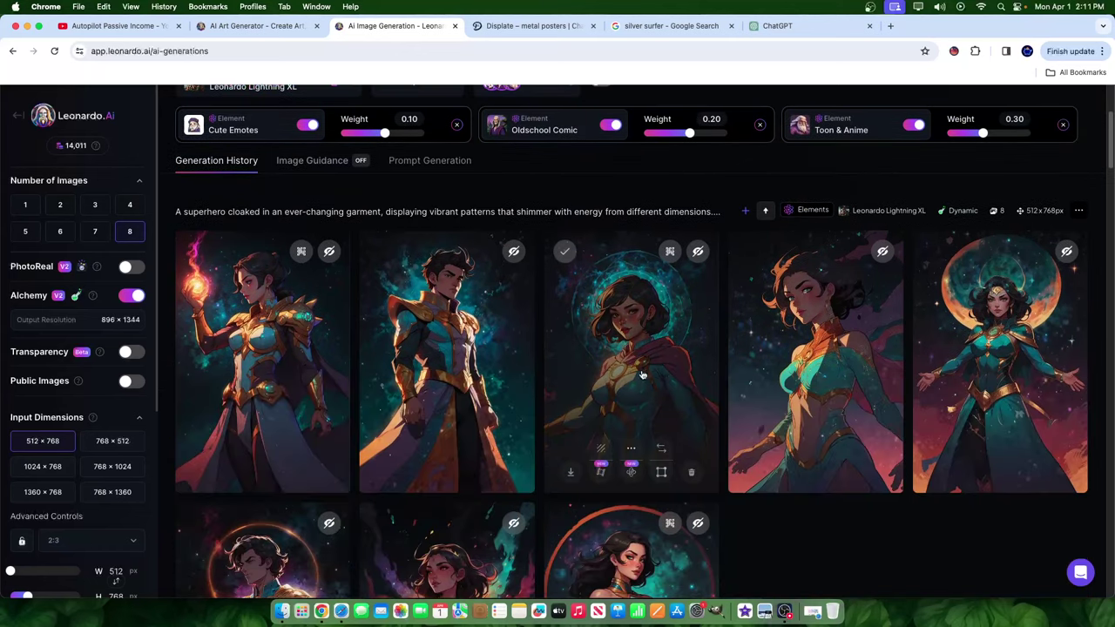
pyautogui.scroll(2, 696, 246)
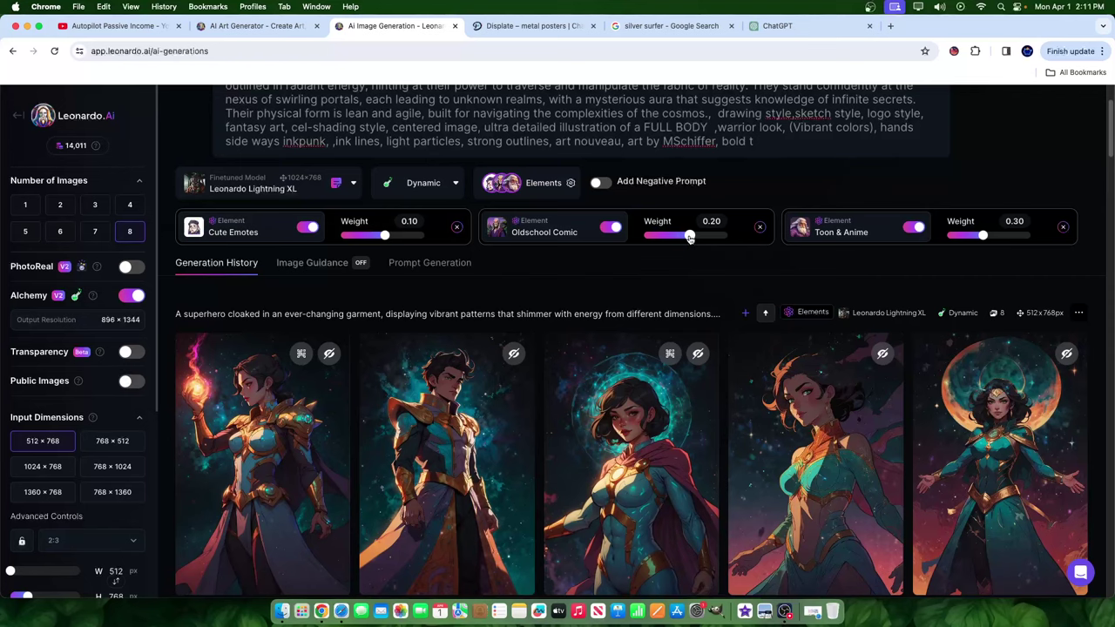
pyautogui.scroll(3, 1027, 209)
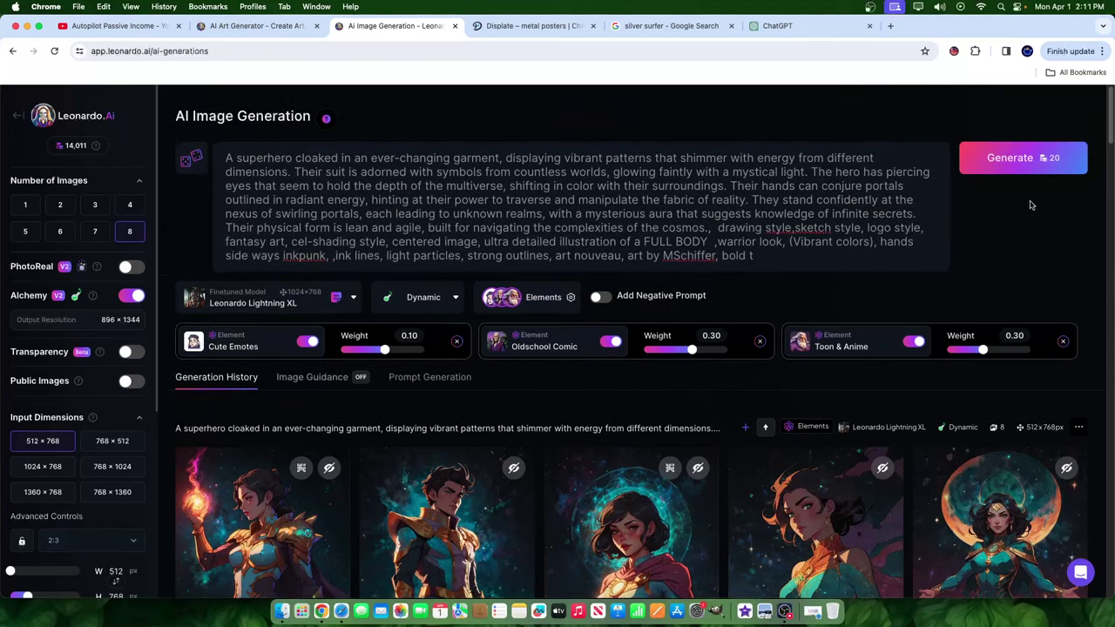
pyautogui.click(1020, 155)
# - Compare the upscaled and original versions of the heroine inside the orange ring and of the red-caped heroine
pyautogui.scroll(-3, 827, 233)
pyautogui.scroll(-5, 828, 234)
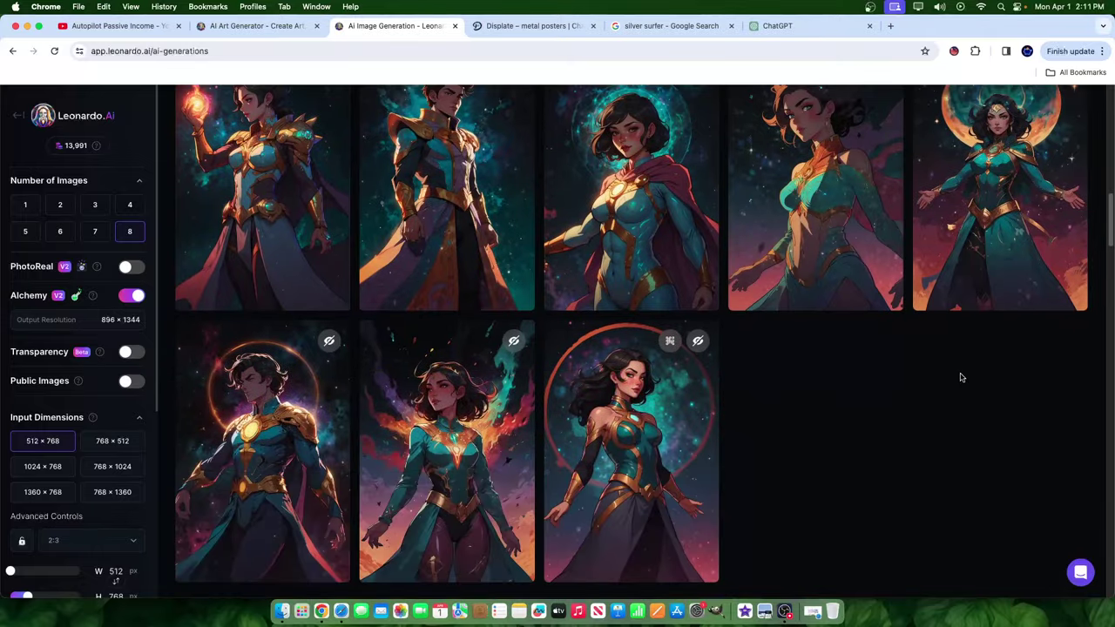
pyautogui.click(567, 447)
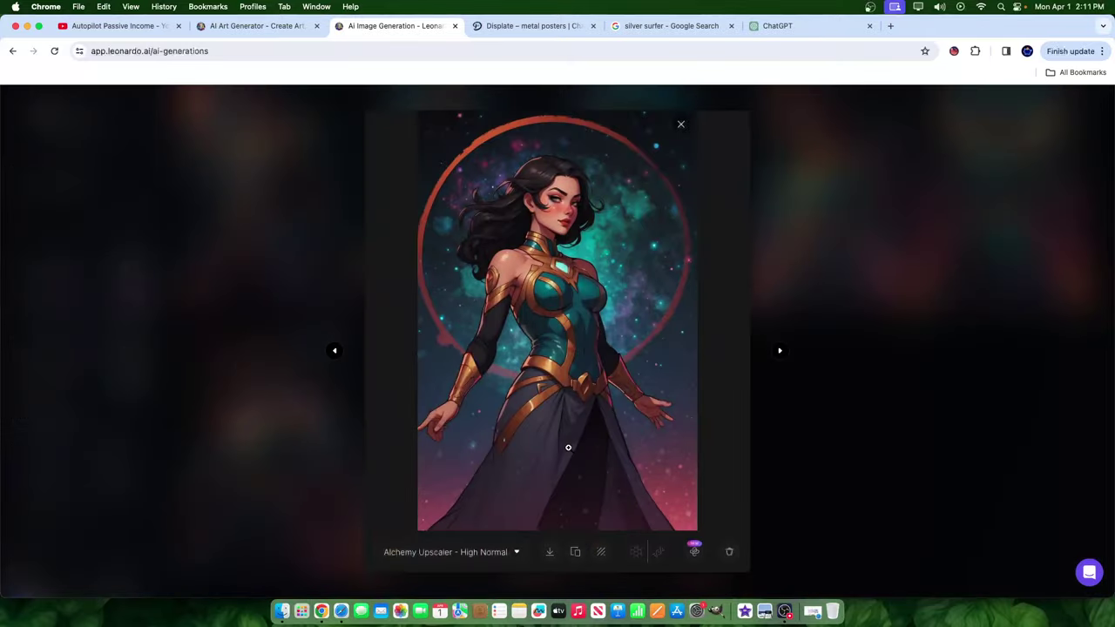
pyautogui.click(486, 552)
pyautogui.click(447, 513)
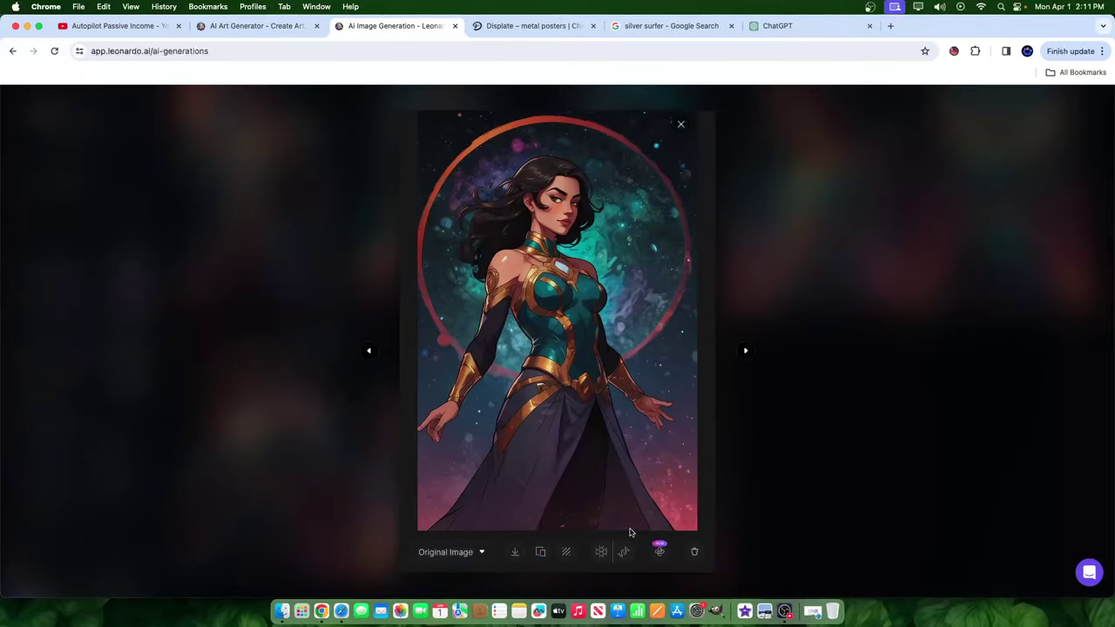
pyautogui.click(792, 319)
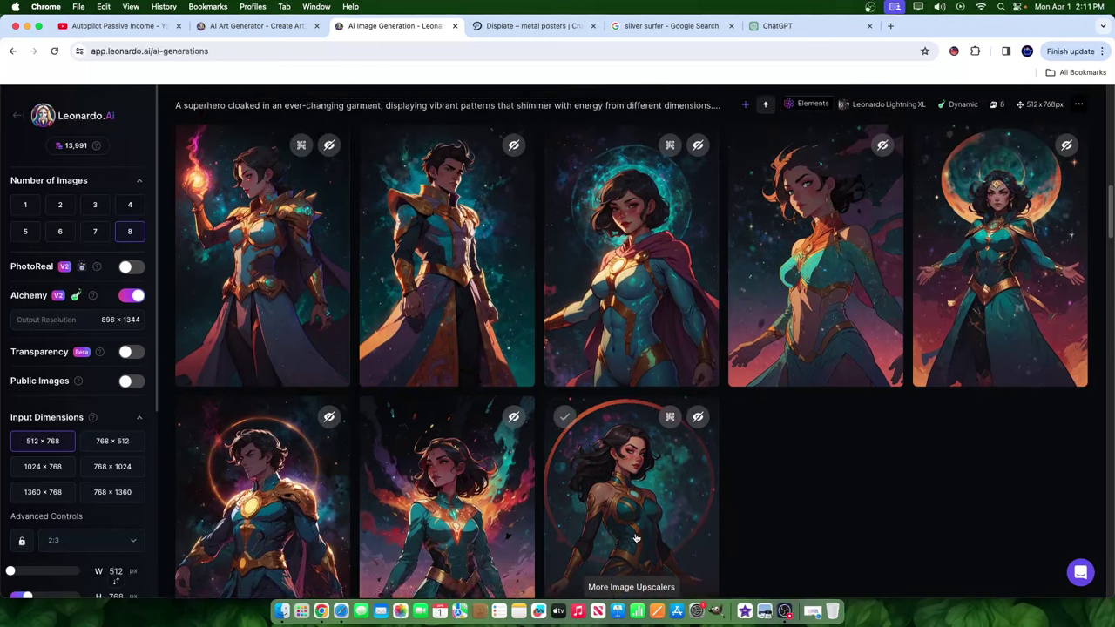
pyautogui.scroll(1, 636, 538)
pyautogui.click(619, 390)
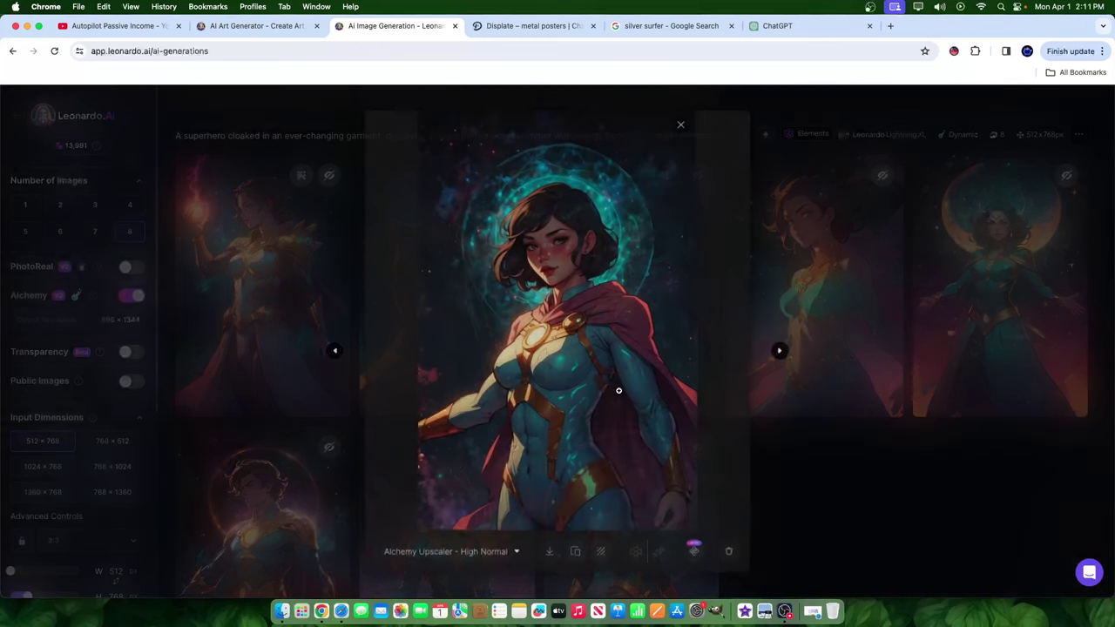
pyautogui.click(425, 552)
pyautogui.click(413, 512)
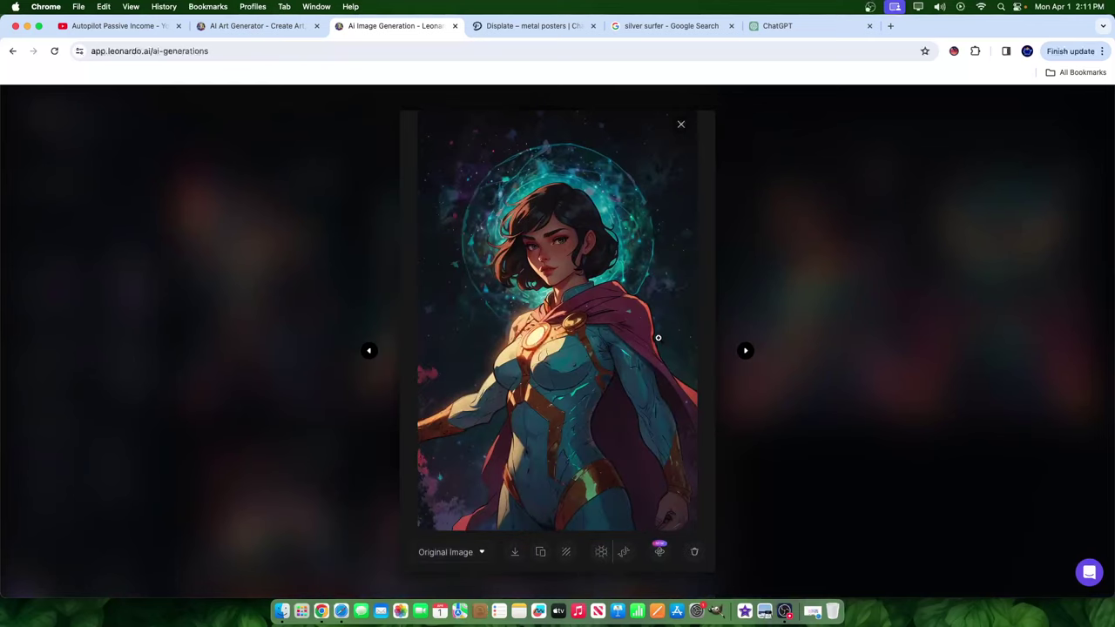
pyautogui.click(926, 266)
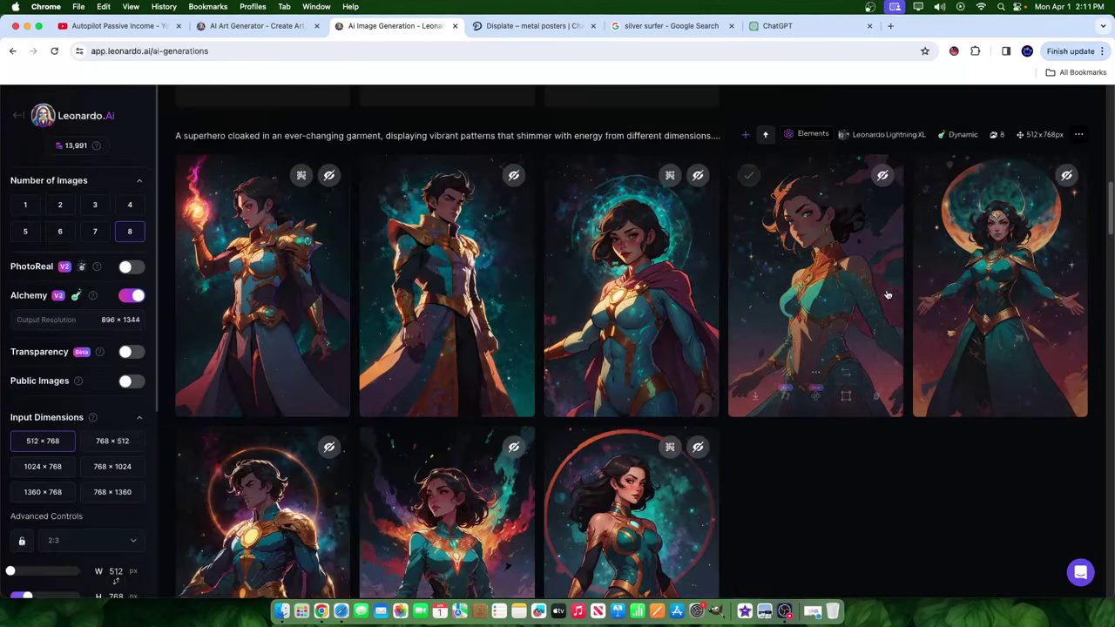
# - Alchemy-upscale the heroine in front of the orange moon with High refiner strength, and return to the generation history
pyautogui.click(1000, 348)
pyautogui.click(647, 548)
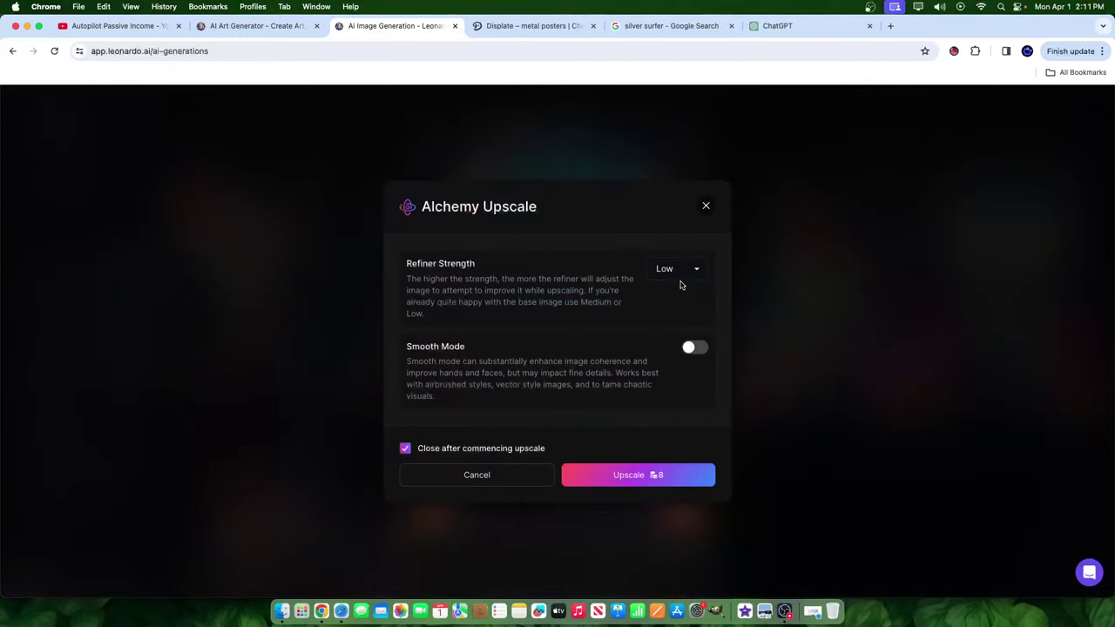
pyautogui.click(677, 269)
pyautogui.click(666, 238)
pyautogui.click(637, 474)
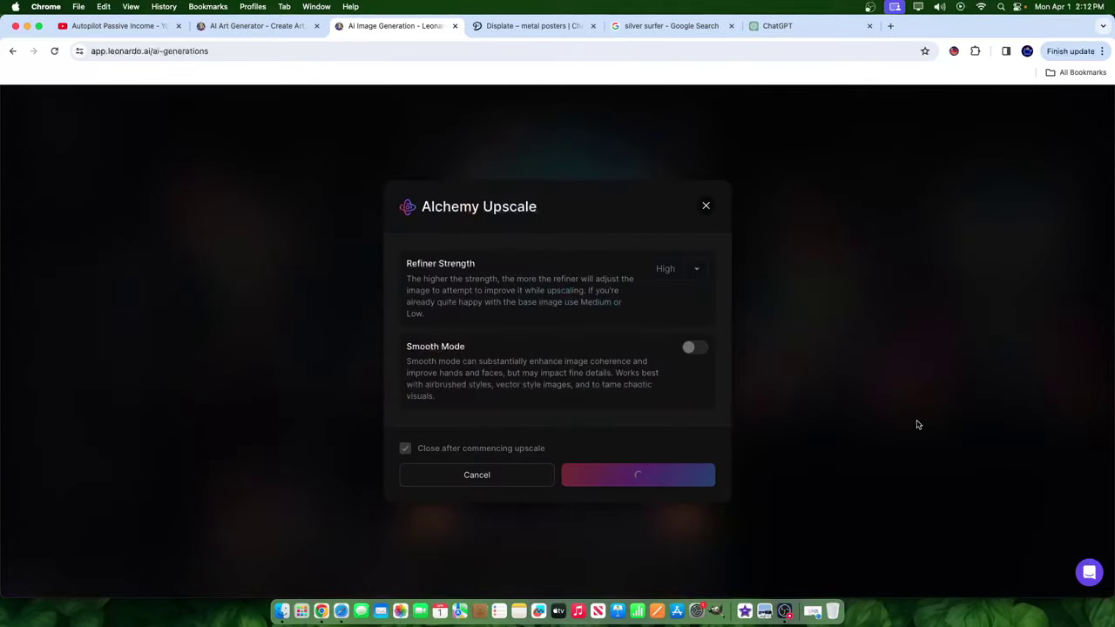
pyautogui.click(911, 398)
pyautogui.scroll(-5, 388, 480)
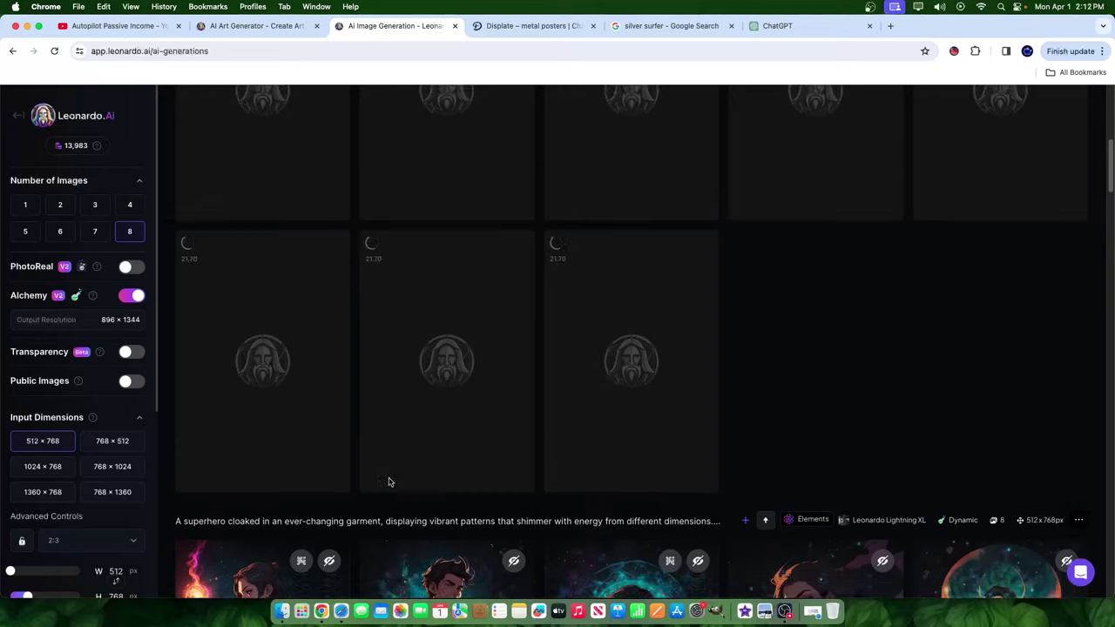
# - Check the upscaled heroine holding the flaming orb and look through the newest batch of eight superhero images
pyautogui.click(262, 453)
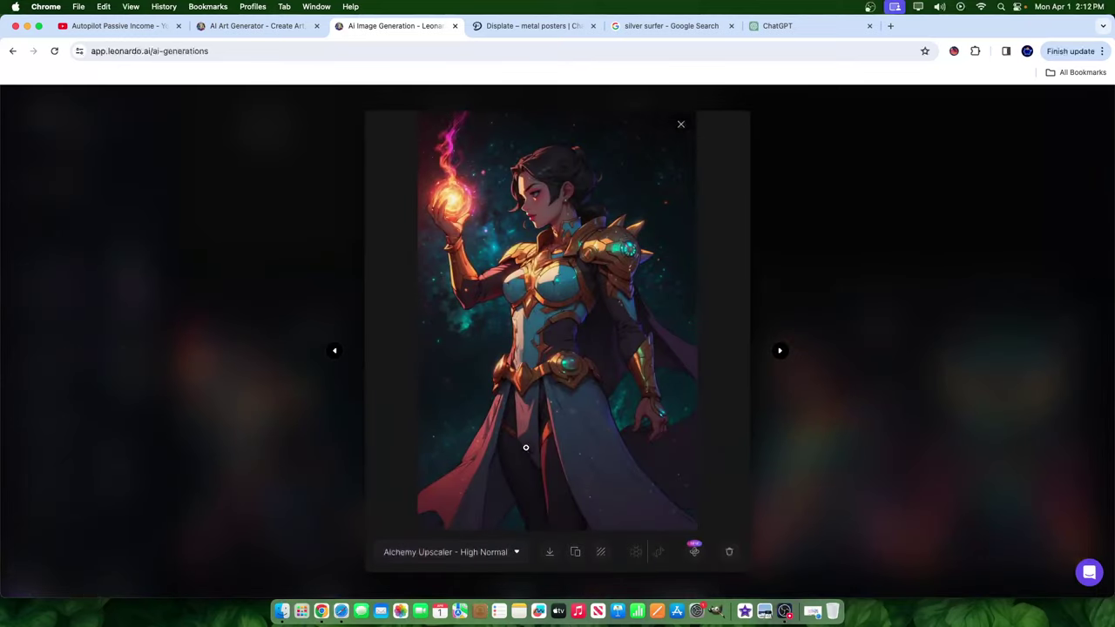
pyautogui.click(868, 526)
pyautogui.scroll(5, 879, 523)
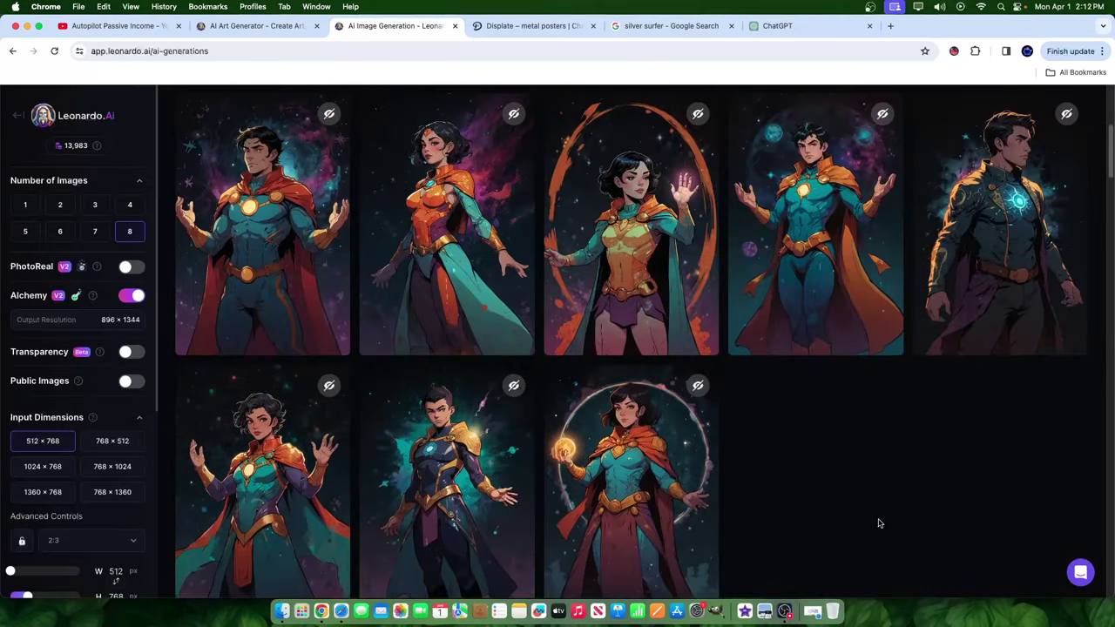
pyautogui.scroll(1, 927, 529)
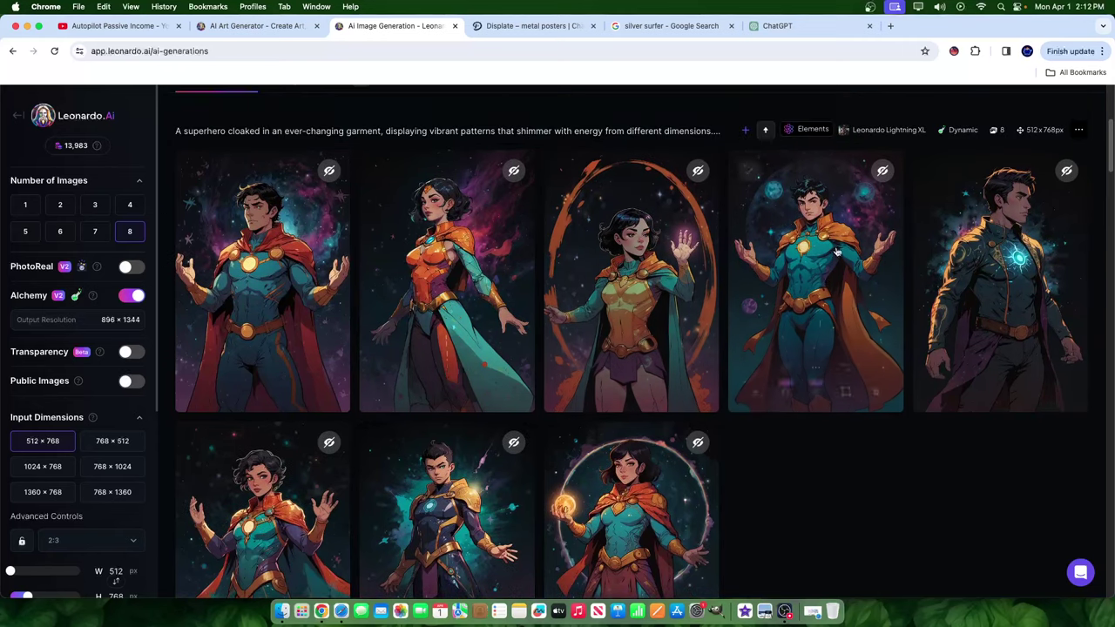
pyautogui.scroll(5, 742, 412)
pyautogui.scroll(1, 848, 397)
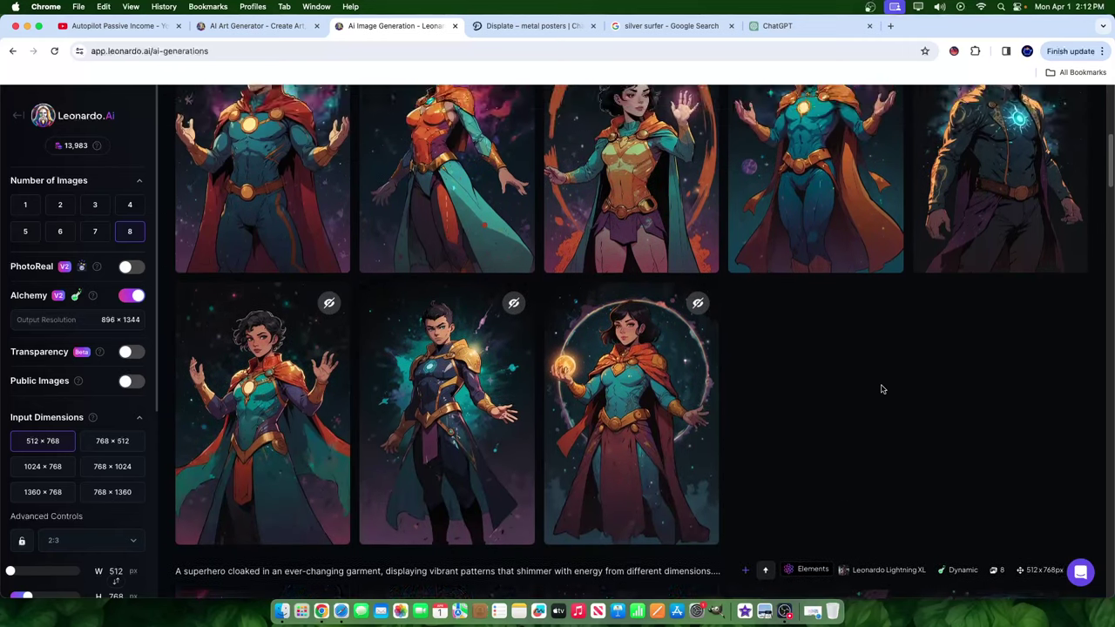
pyautogui.scroll(-5, 880, 386)
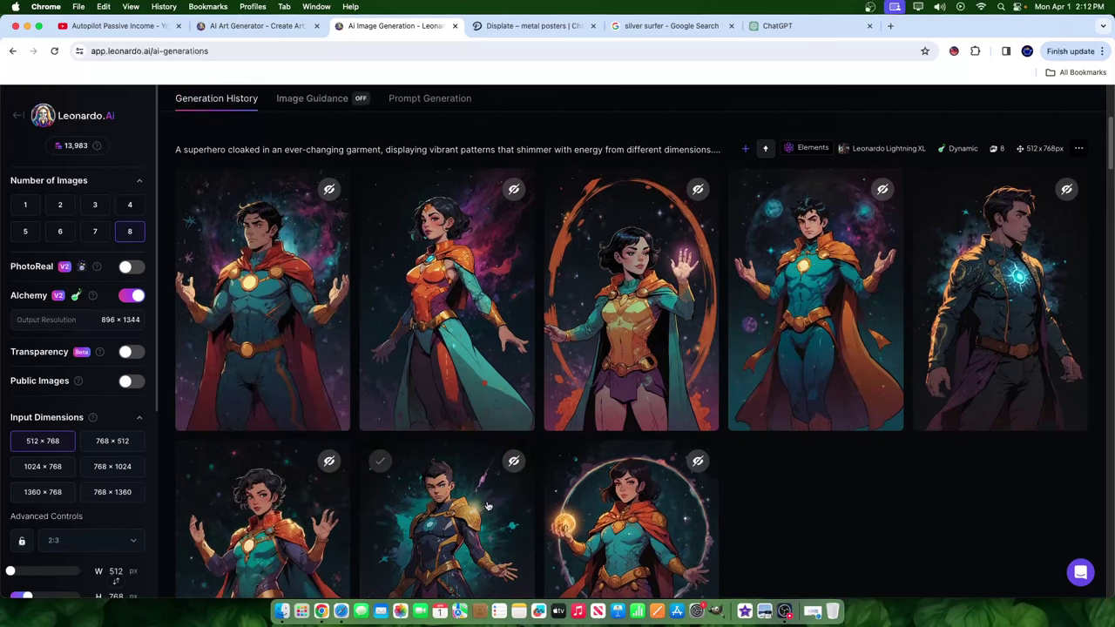
pyautogui.scroll(-4, 498, 506)
pyautogui.scroll(2, 915, 505)
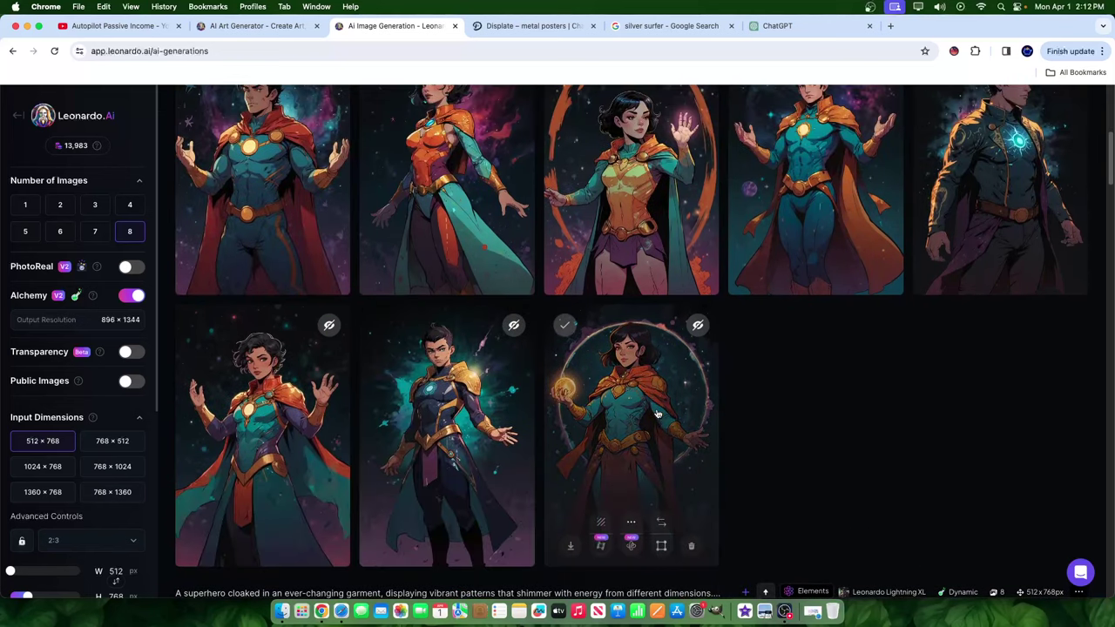
# - Preview the newest batch's heroine with the glowing orb and ring, and compare the batch with the previous one
pyautogui.click(651, 384)
pyautogui.click(807, 283)
pyautogui.scroll(-5, 697, 365)
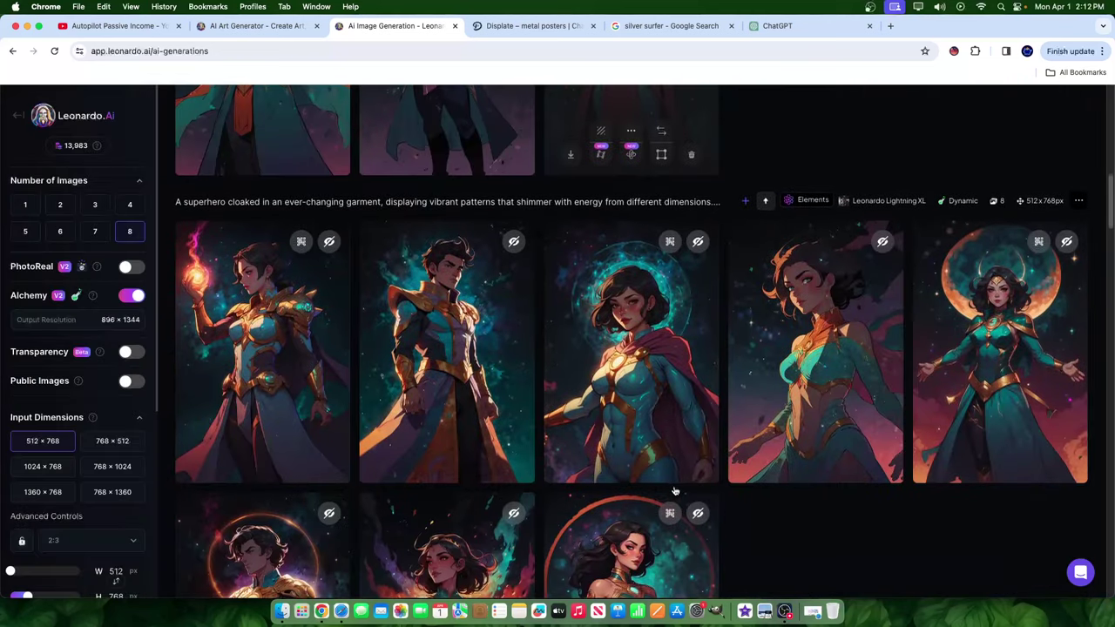
# - Set the Oldschool Comic element's weight to 0.20 and generate another batch of eight images from the same prompt
pyautogui.scroll(3, 653, 444)
pyautogui.scroll(10, 653, 445)
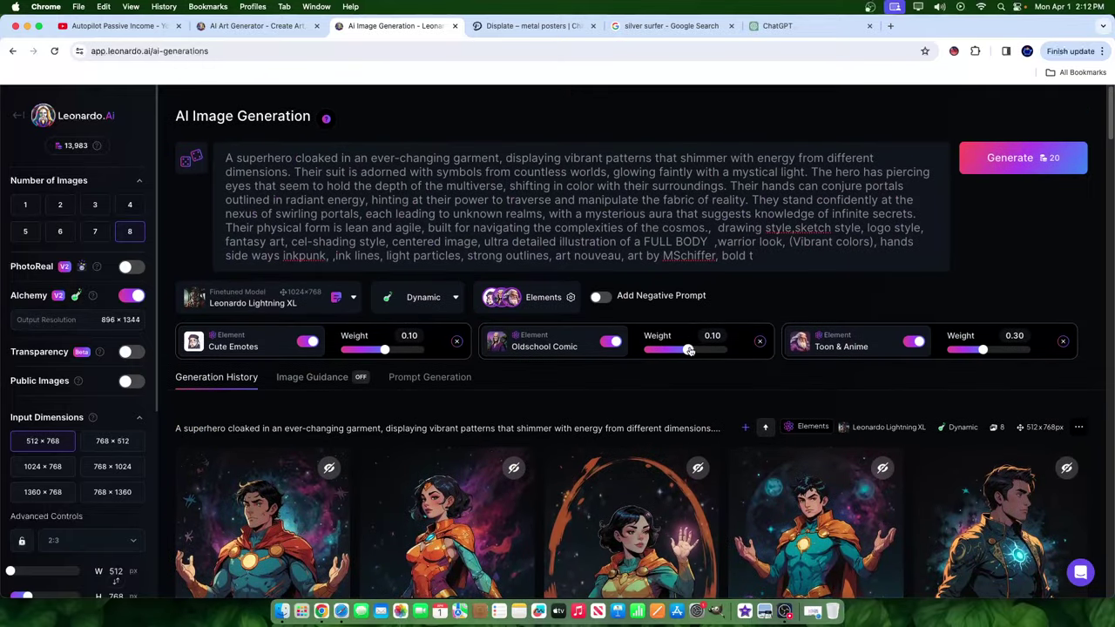
pyautogui.click(1001, 158)
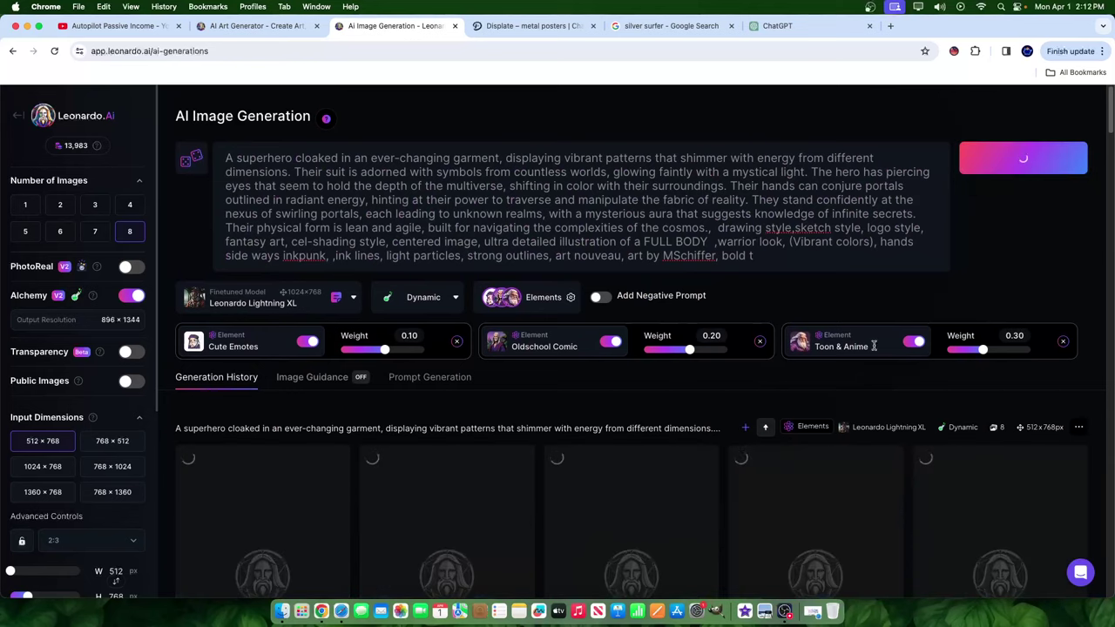
# - Alchemy-upscale the orange-caped heroine holding the glowing orb with High refiner strength, and return to the generation history
pyautogui.scroll(-8, 828, 416)
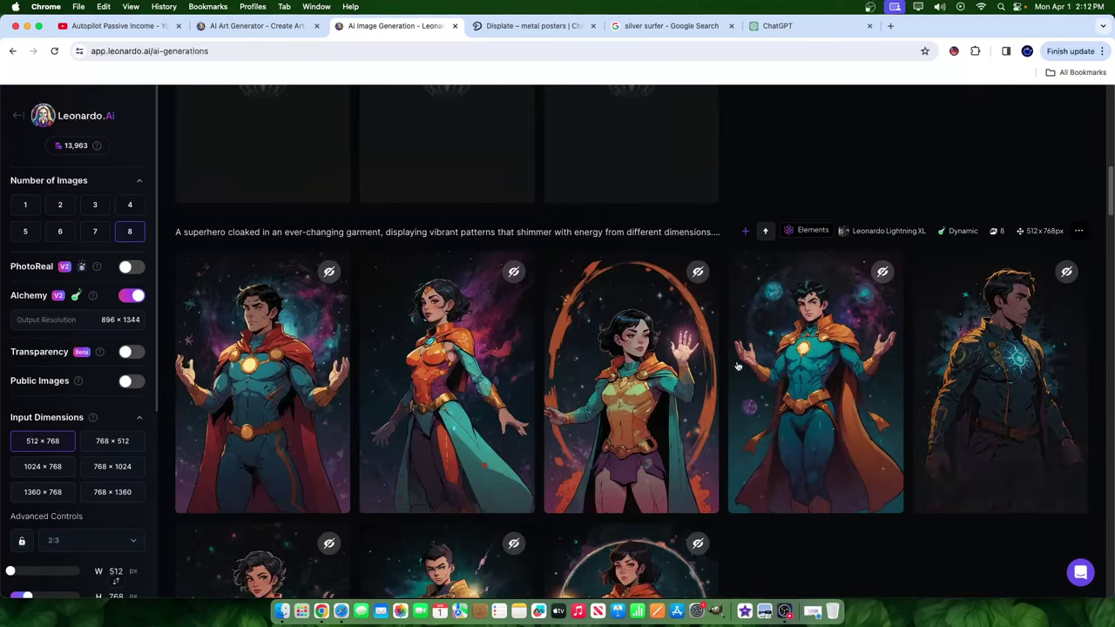
pyautogui.scroll(-3, 819, 436)
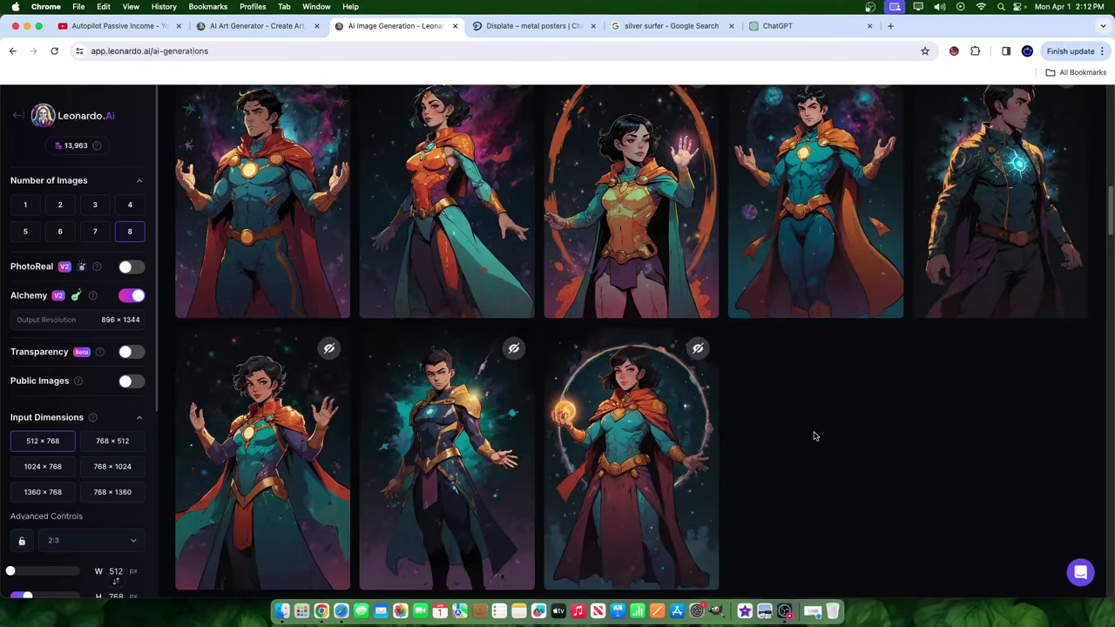
pyautogui.click(575, 496)
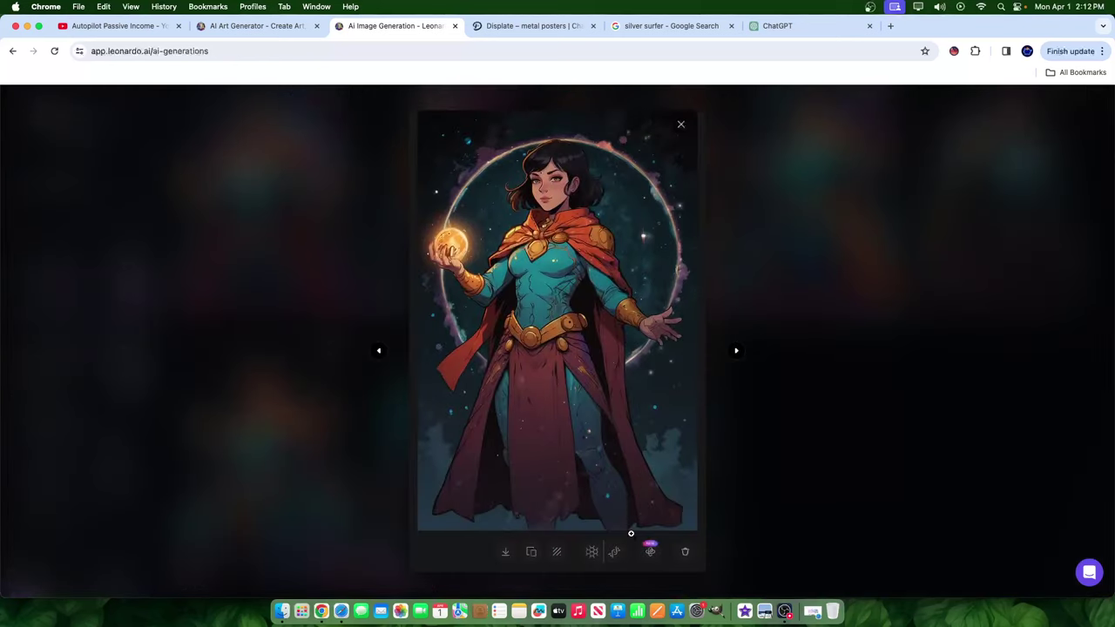
pyautogui.click(650, 550)
pyautogui.click(683, 267)
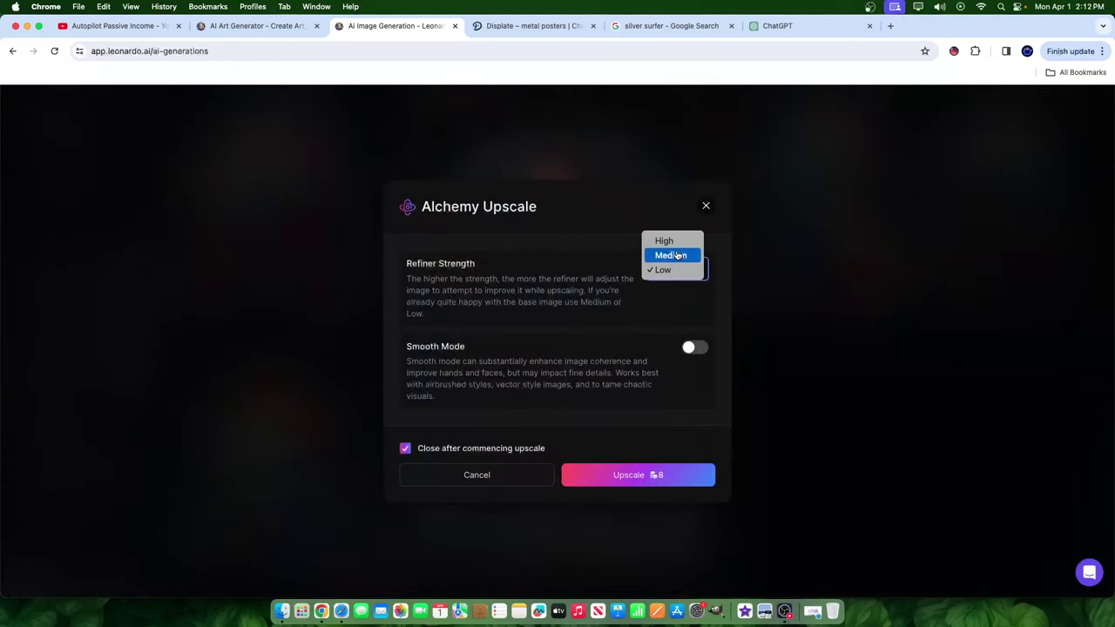
pyautogui.click(672, 240)
pyautogui.click(612, 477)
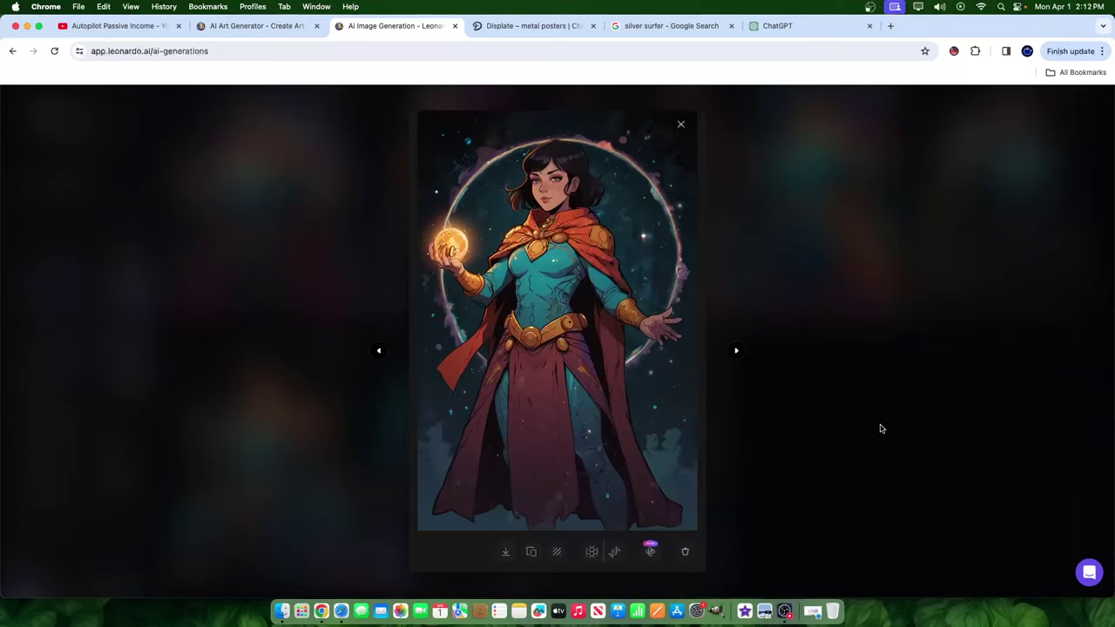
pyautogui.click(841, 422)
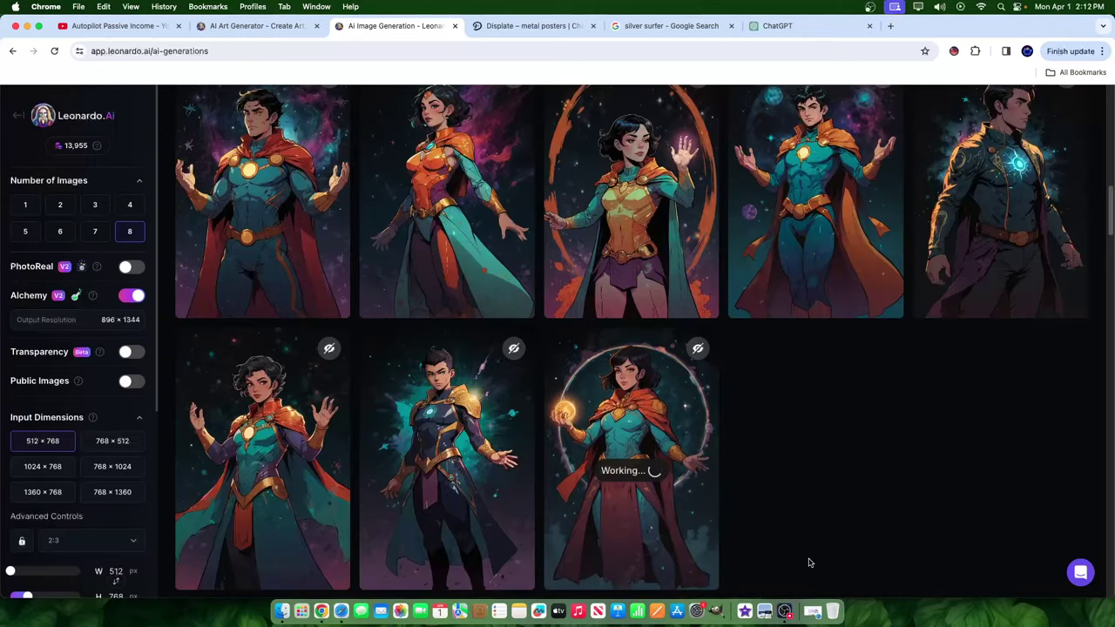
# - Alchemy-upscale the hero in the dark jacket with the glowing chest emblem, using High refiner strength, and close his preview
pyautogui.scroll(1, 869, 501)
pyautogui.click(991, 264)
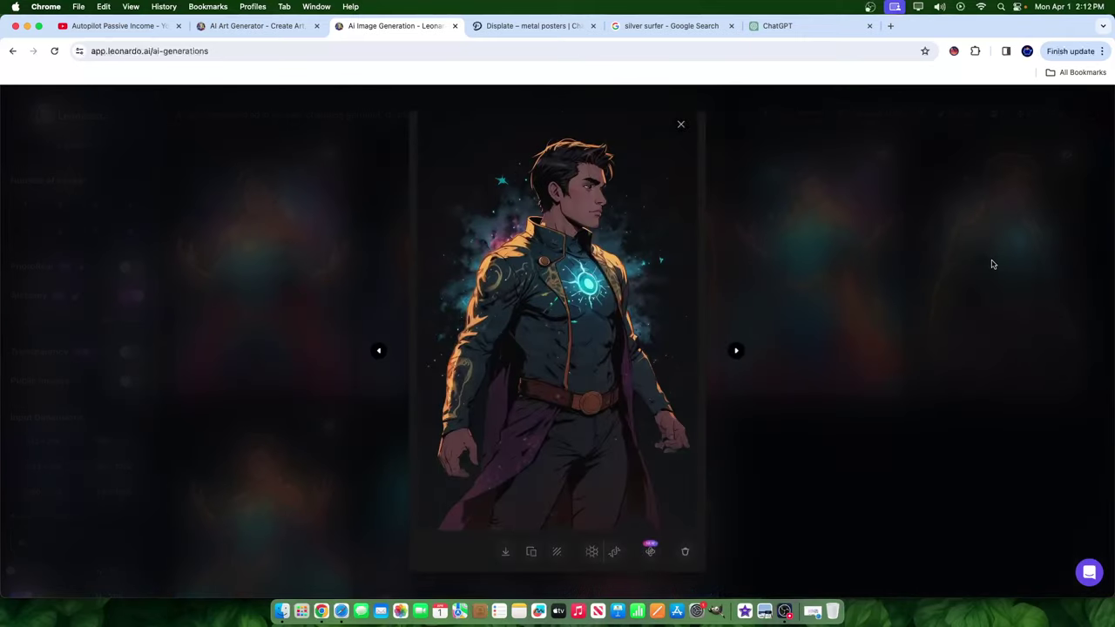
pyautogui.click(650, 551)
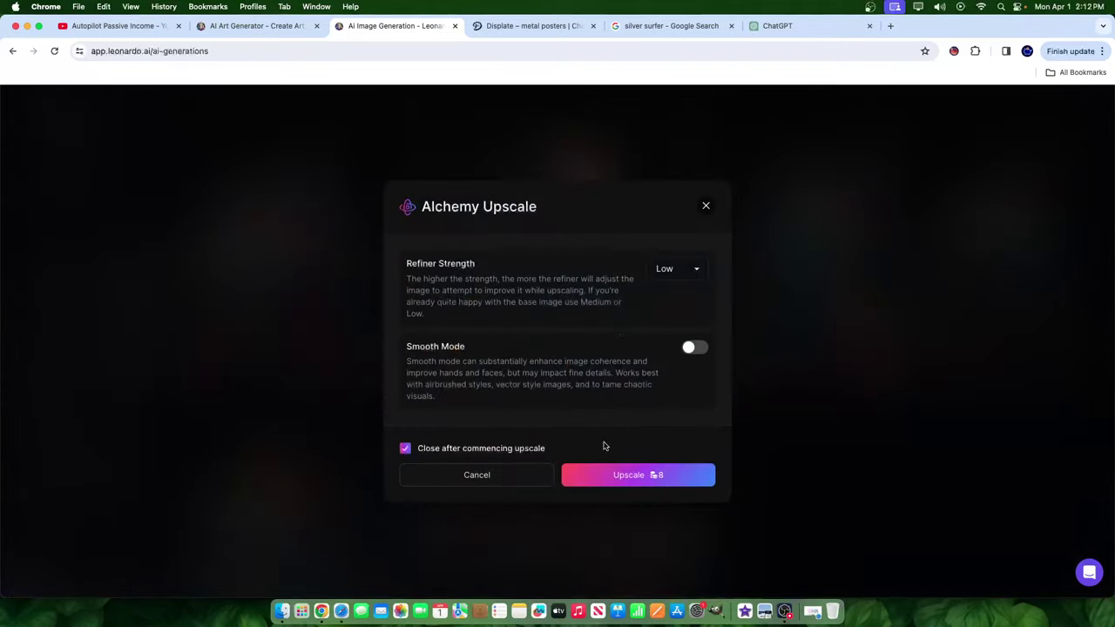
pyautogui.click(692, 269)
pyautogui.click(664, 240)
pyautogui.click(616, 478)
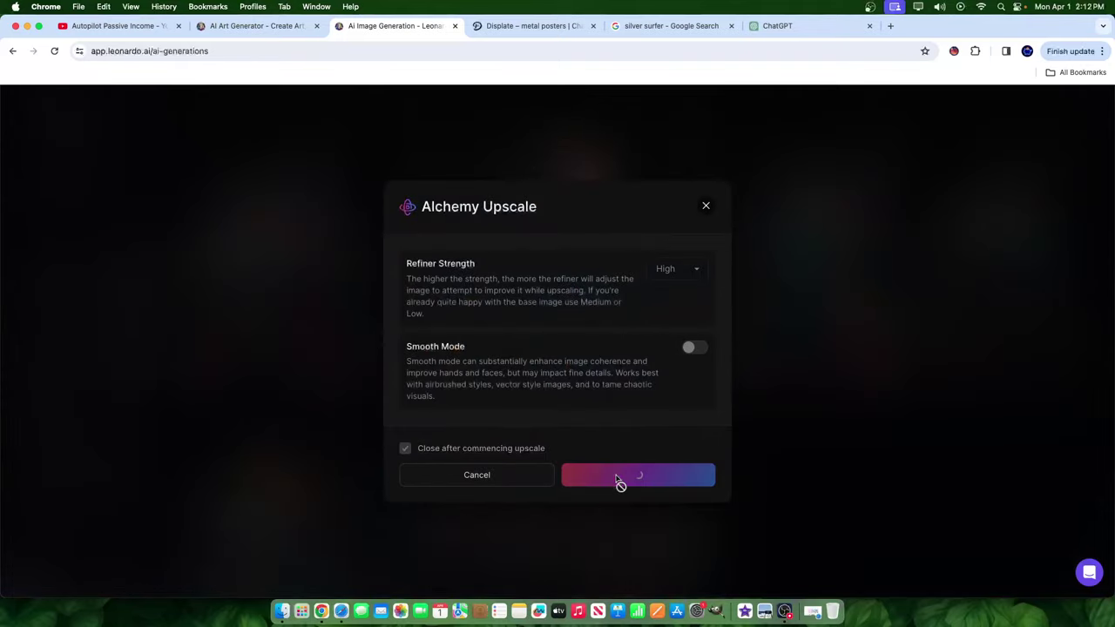
pyautogui.click(938, 431)
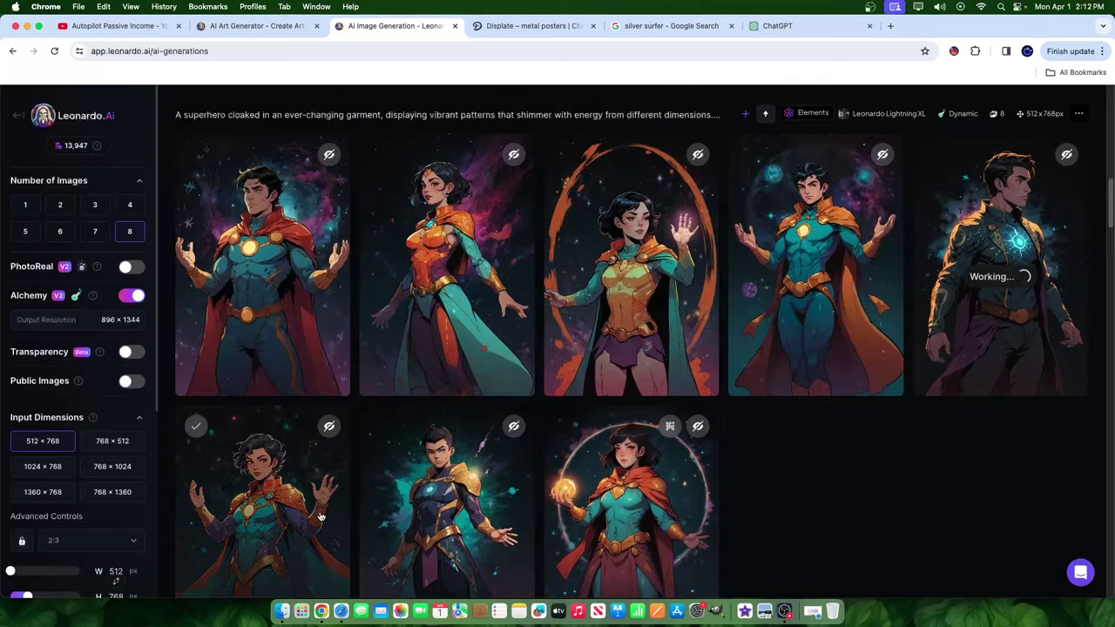
# - Compare the orb-holding heroine's Alchemy Upscaler - High Normal version with the original image, switching between them repeatedly
pyautogui.scroll(2, 344, 496)
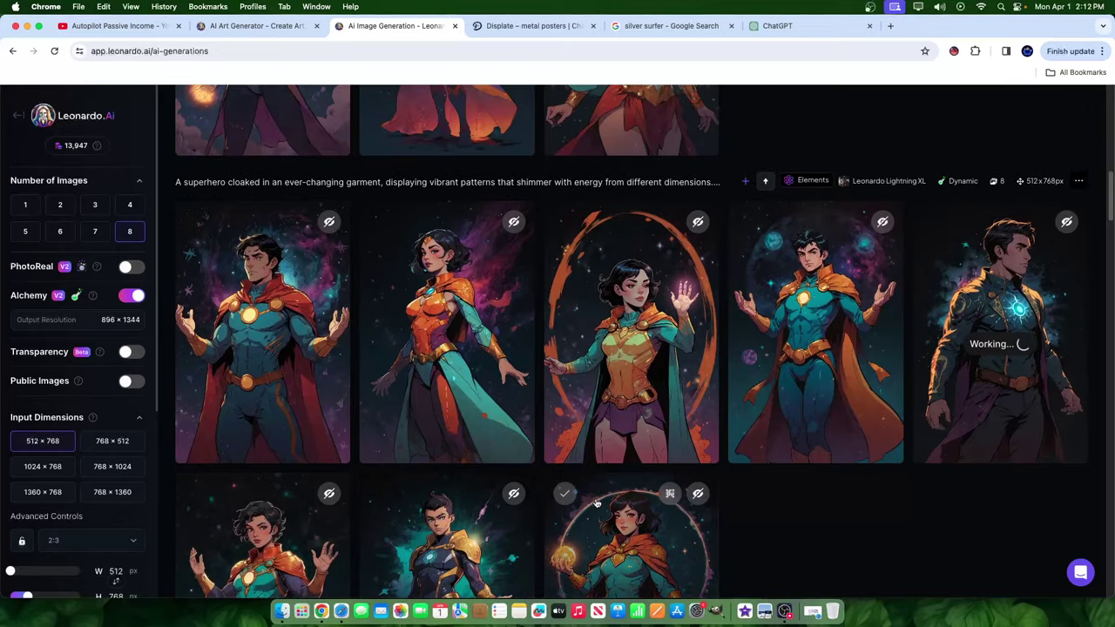
pyautogui.scroll(-6, 609, 488)
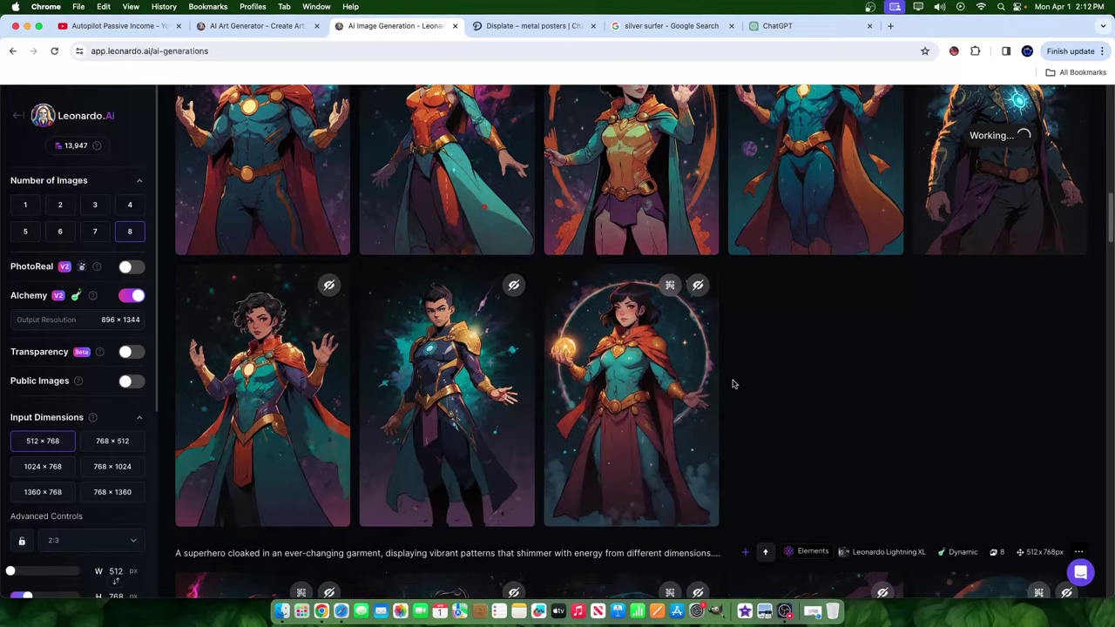
pyautogui.click(692, 393)
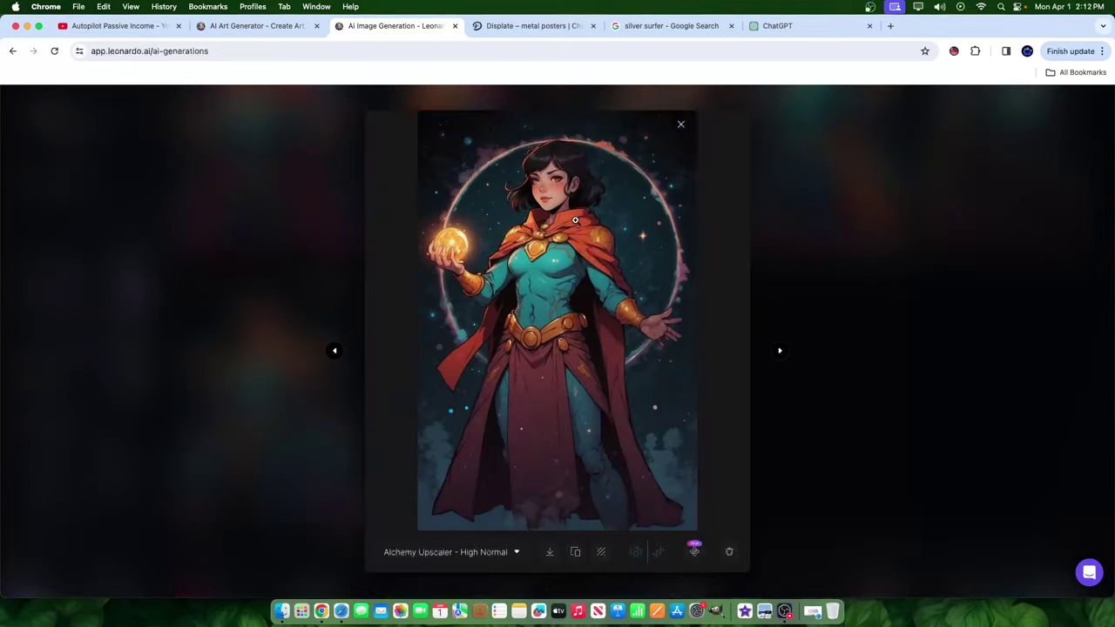
pyautogui.click(464, 552)
pyautogui.click(438, 519)
pyautogui.click(440, 550)
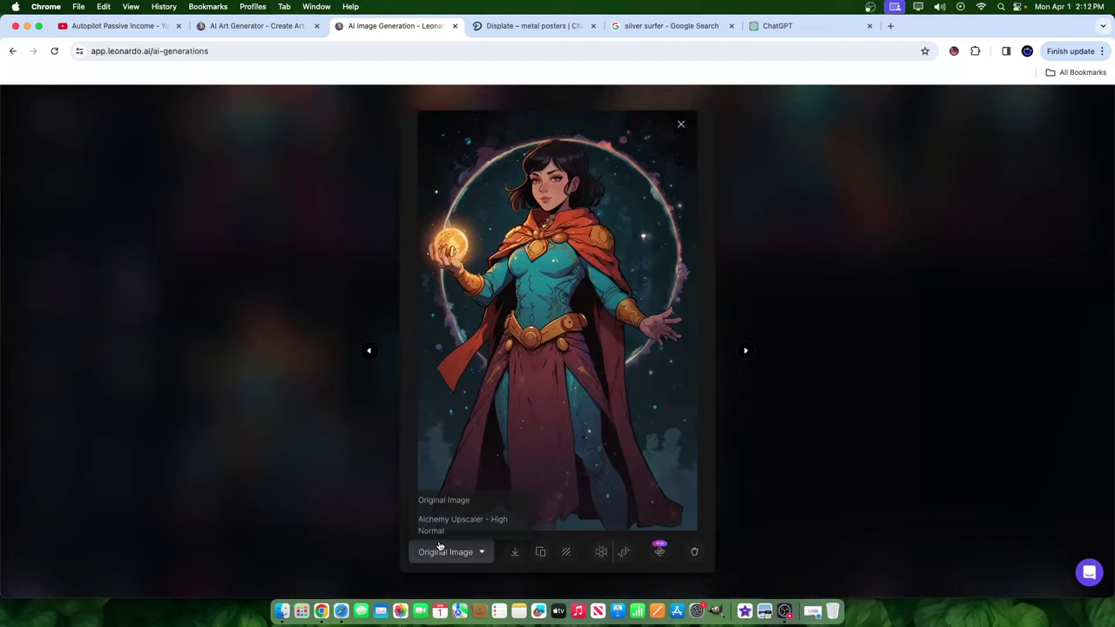
pyautogui.click(439, 531)
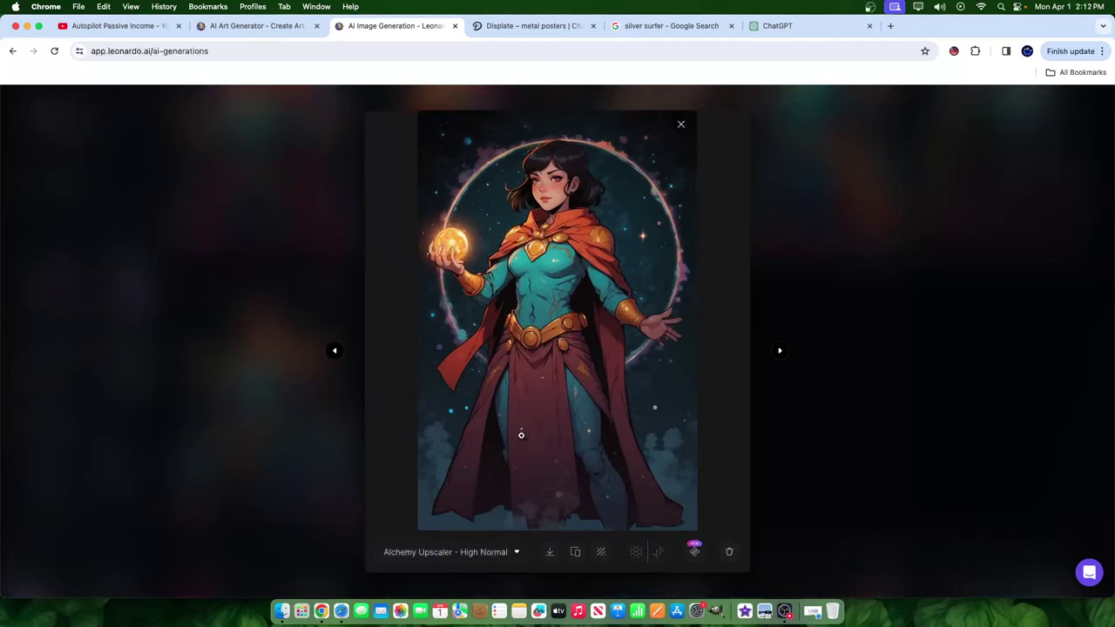
pyautogui.click(448, 552)
pyautogui.click(439, 509)
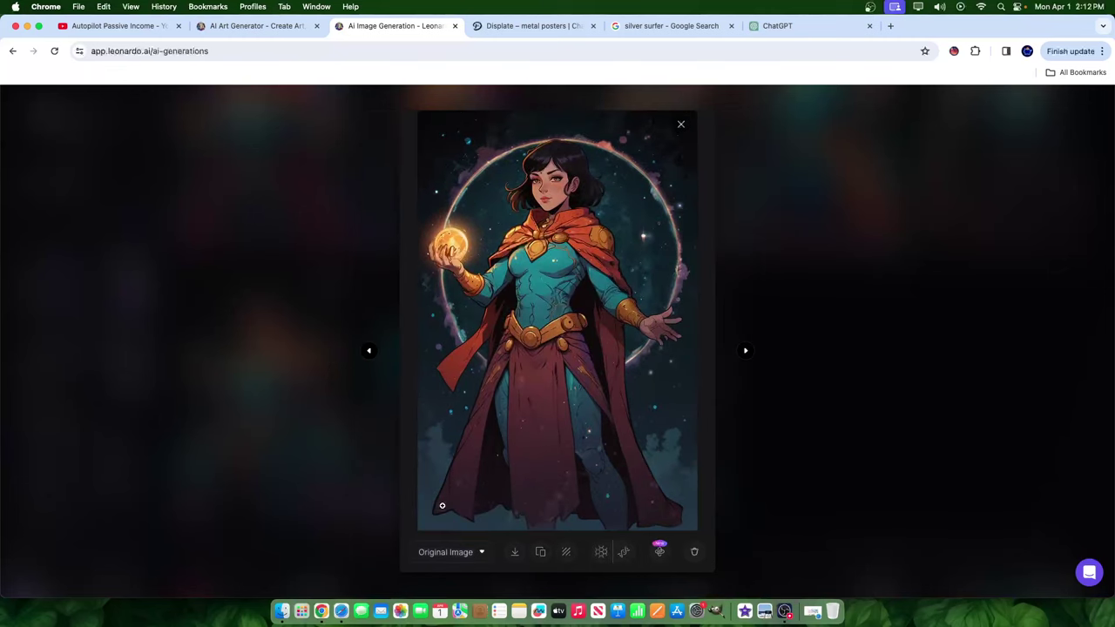
# - Start another upscale from the original image of the orb-holding heroine and return to the generation history
pyautogui.click(628, 552)
pyautogui.click(904, 347)
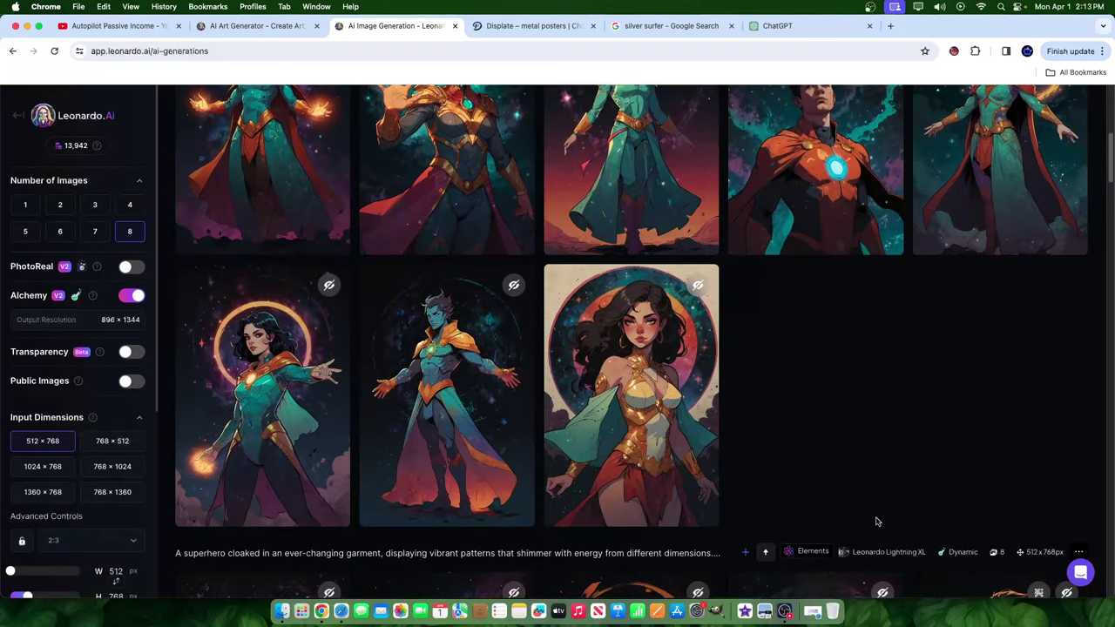
# - Review the element weights and the new batch, and preview the heroine in gold armour against the cream background
pyautogui.scroll(4, 740, 183)
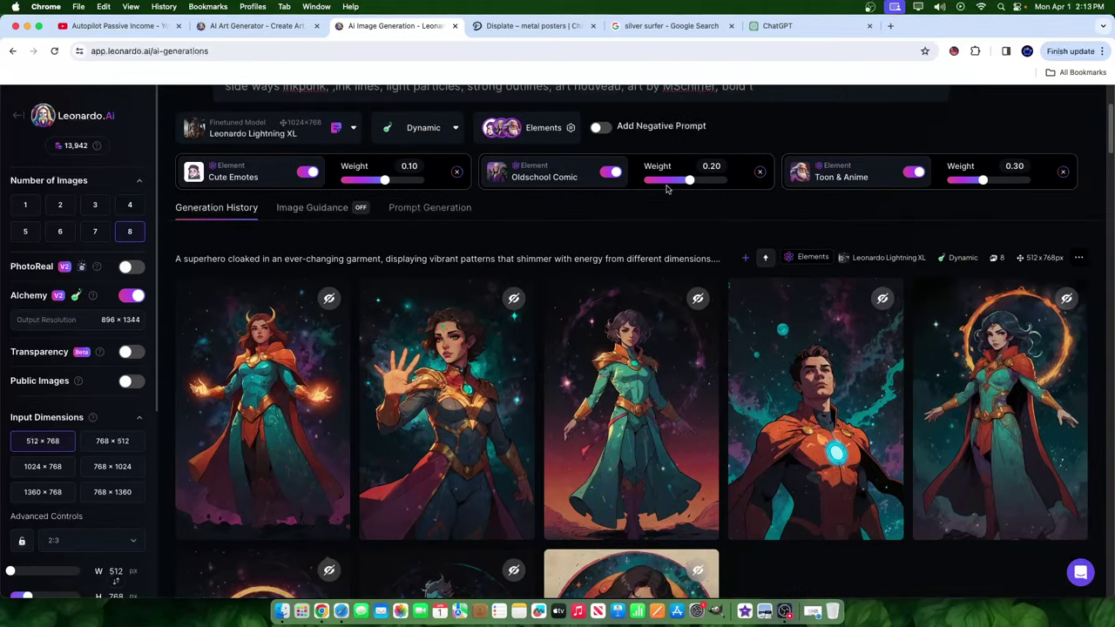
pyautogui.scroll(3, 541, 209)
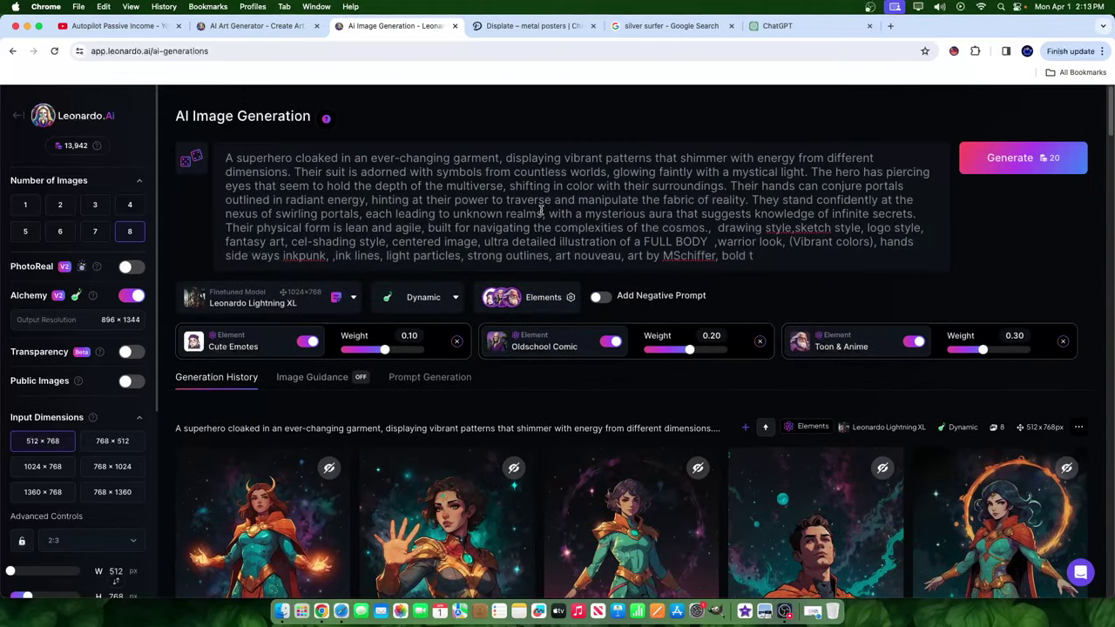
pyautogui.scroll(-5, 779, 332)
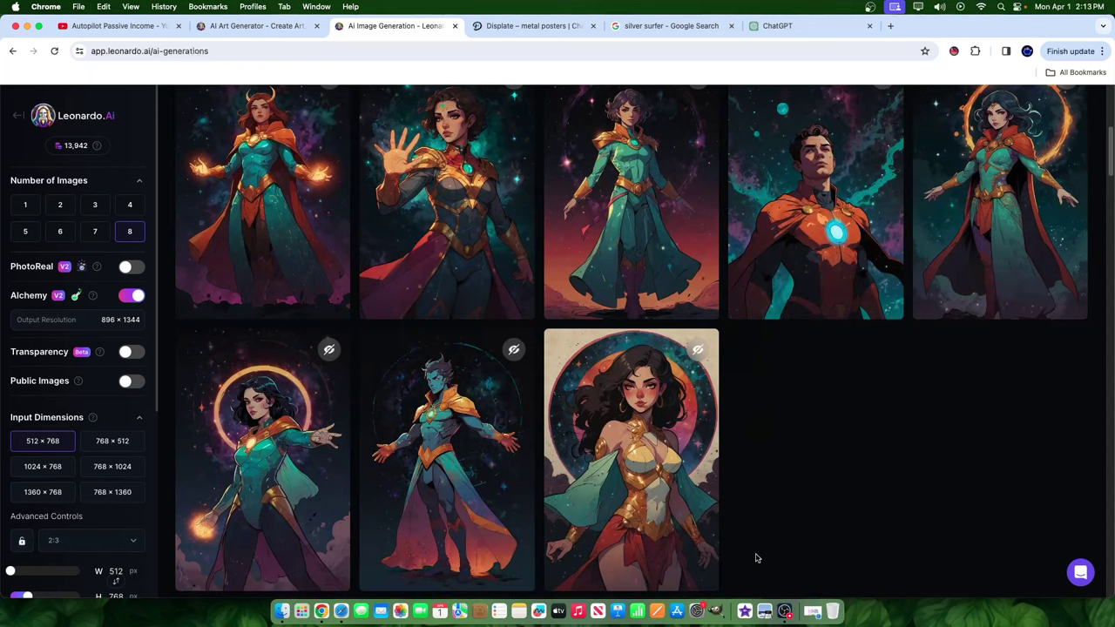
pyautogui.click(632, 452)
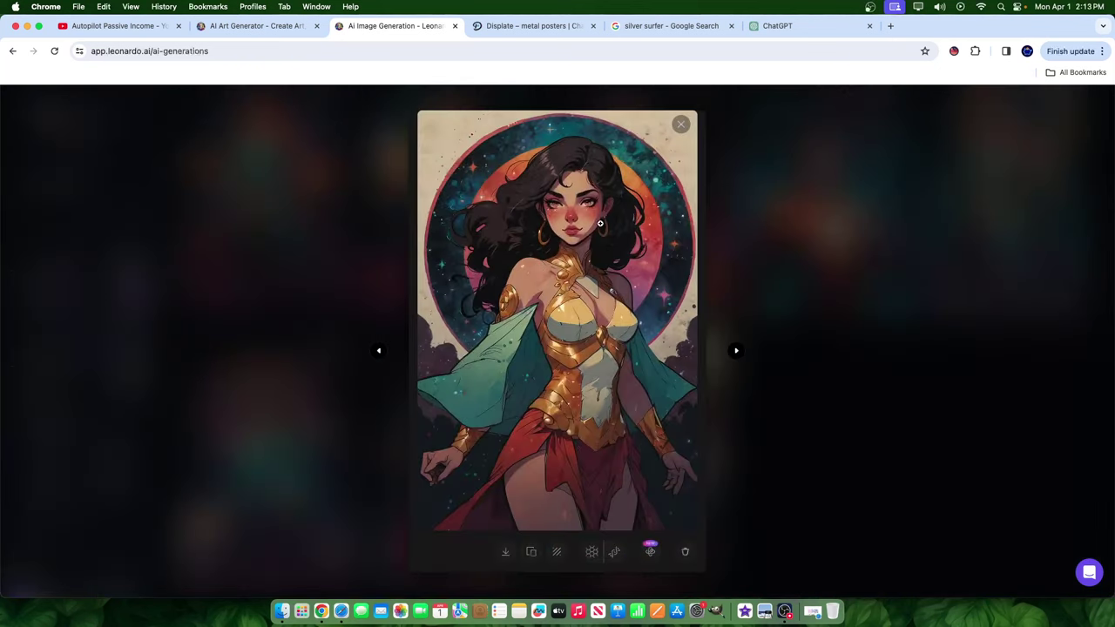
pyautogui.click(843, 233)
# - Preview the purple-haired heroine and the orange-caped hero with the glowing chest, and look over the rest of the batch
pyautogui.scroll(1, 870, 261)
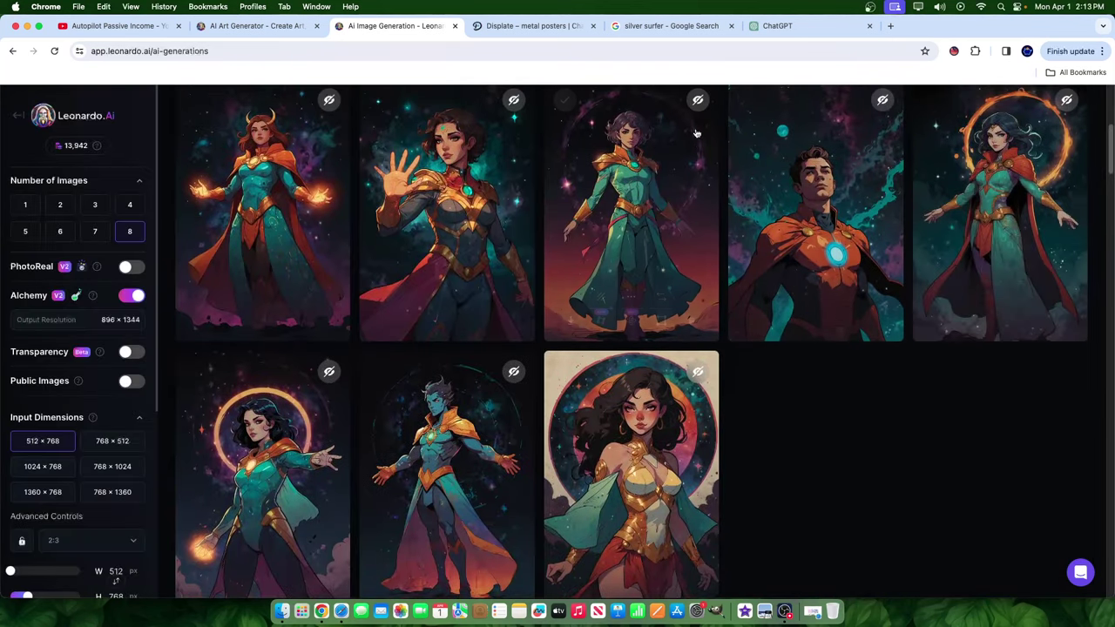
pyautogui.click(697, 132)
pyautogui.click(960, 239)
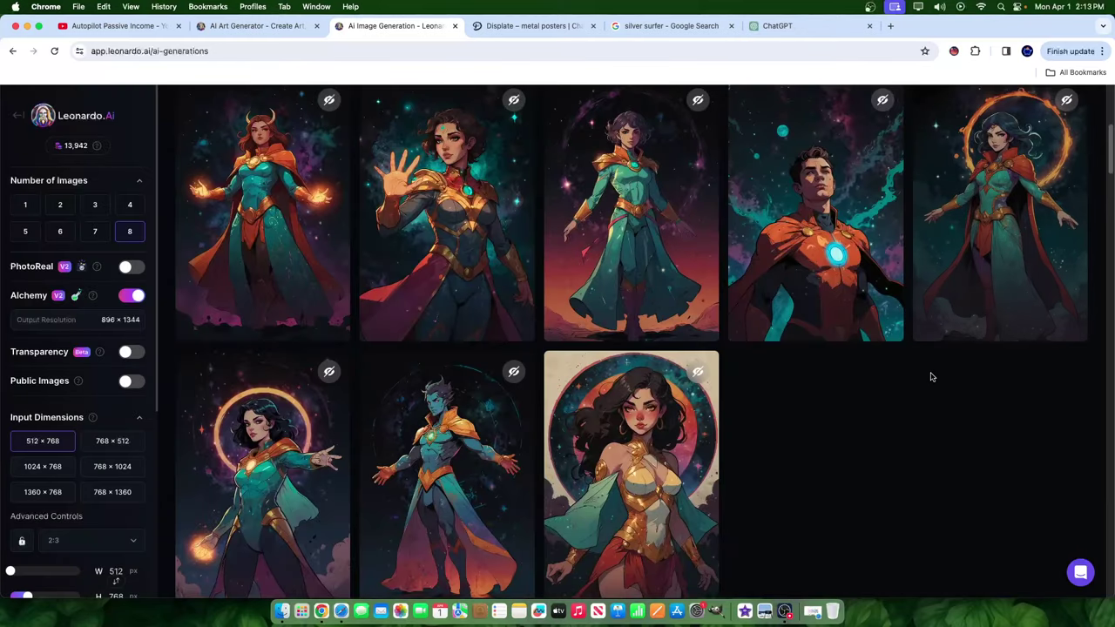
pyautogui.scroll(2, 930, 376)
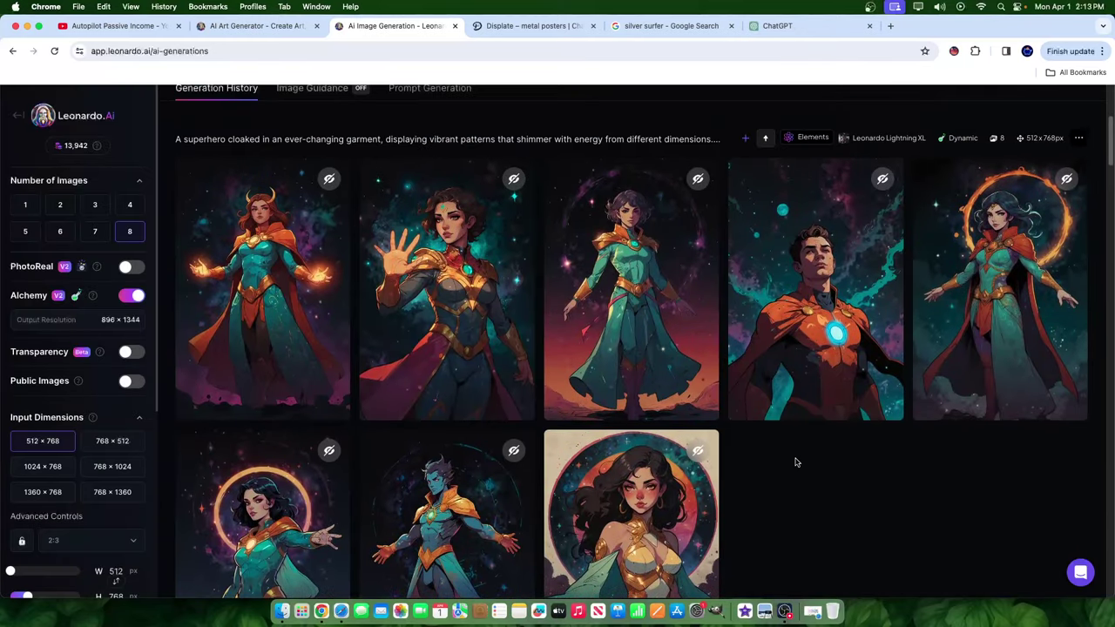
pyautogui.click(788, 396)
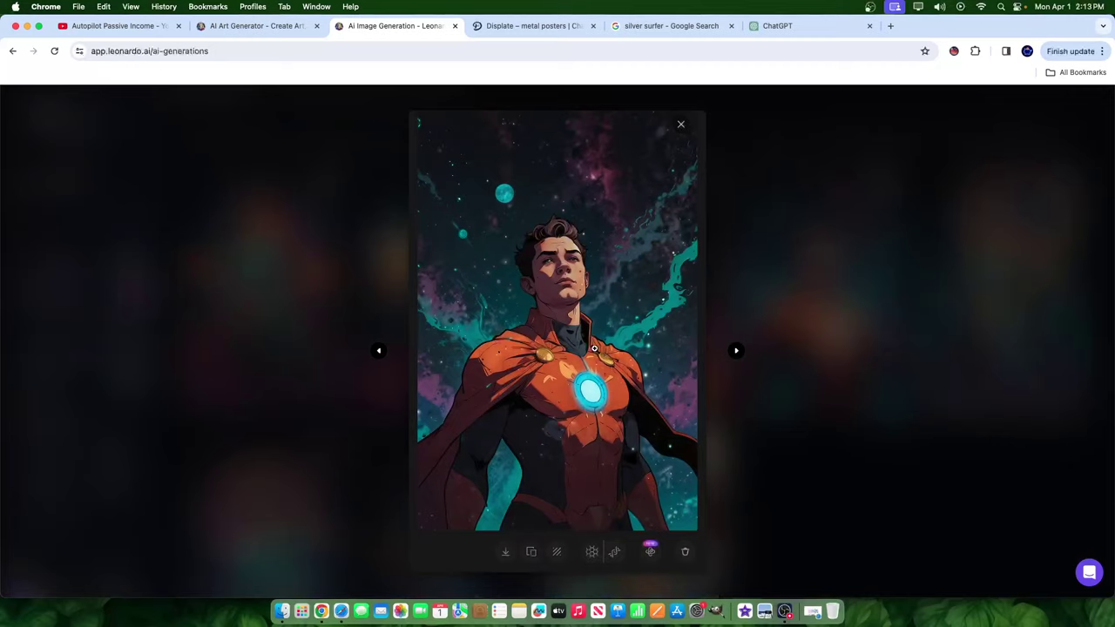
pyautogui.click(775, 281)
pyautogui.scroll(-3, 736, 426)
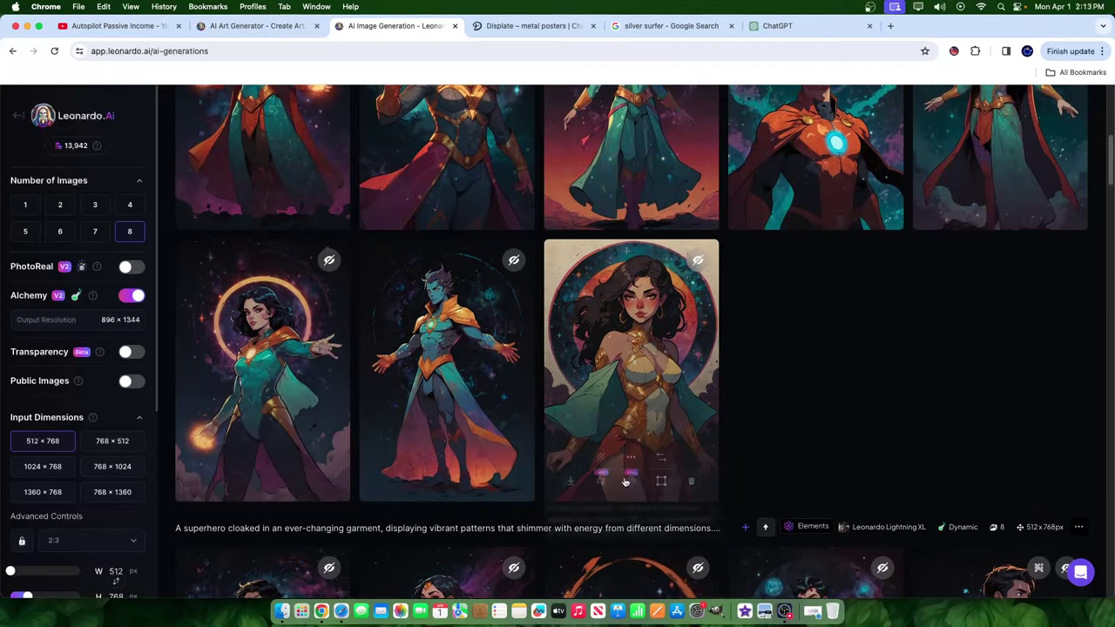
# - Preview the blue-skinned hero with the orange shoulder cape, and look over the rest of the batch and its prompt
pyautogui.click(440, 310)
pyautogui.click(899, 278)
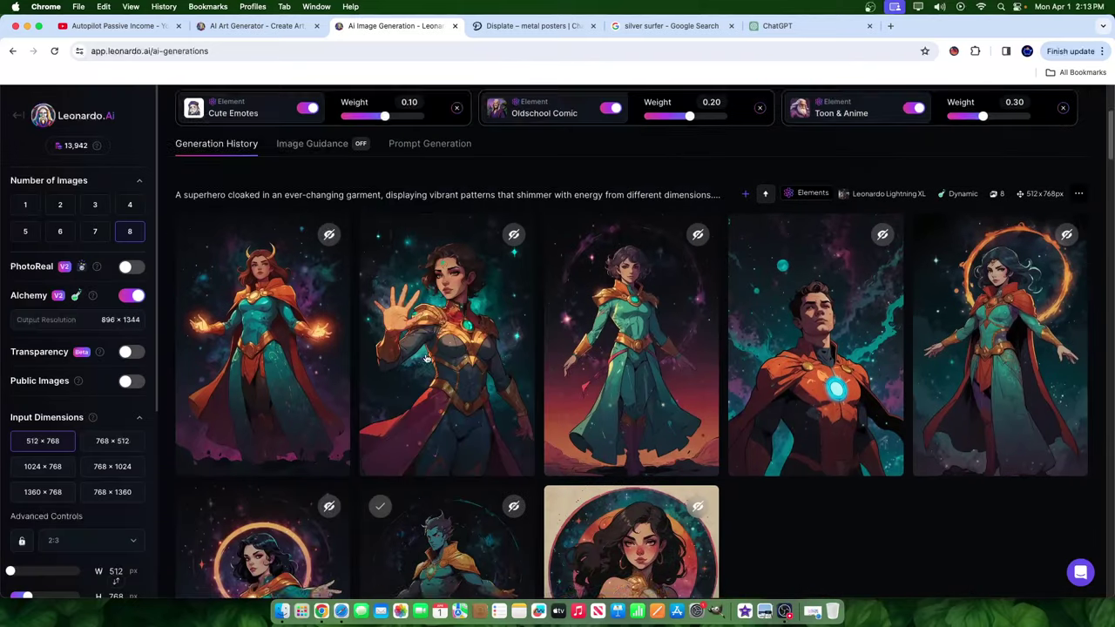
pyautogui.scroll(-3, 881, 321)
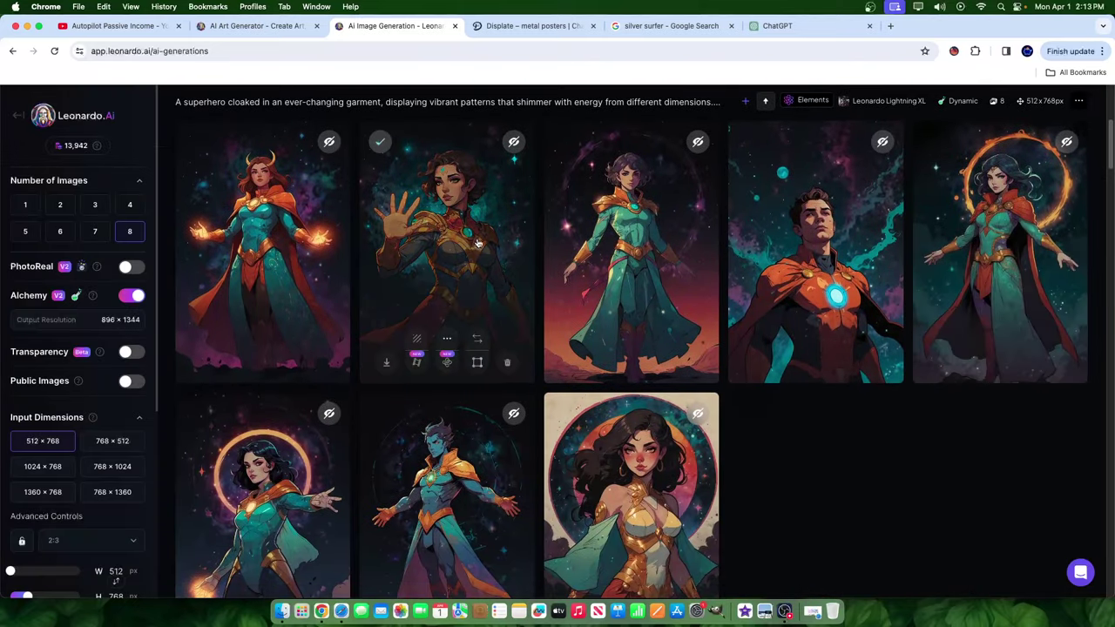
pyautogui.scroll(3, 449, 331)
pyautogui.scroll(2, 699, 262)
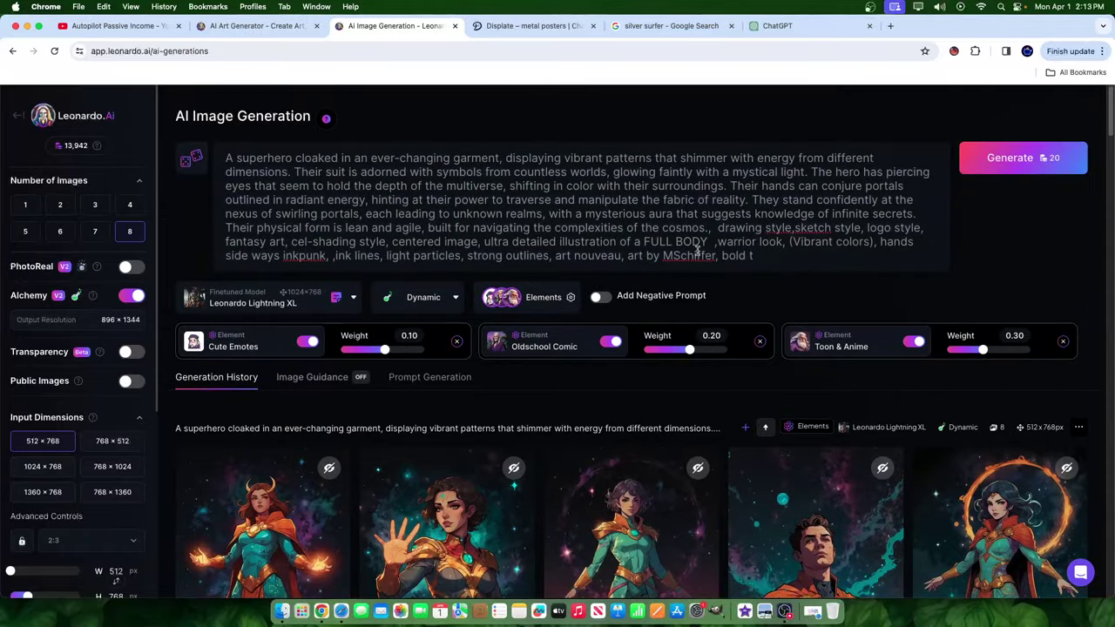
pyautogui.scroll(-5, 740, 323)
pyautogui.scroll(5, 739, 323)
# - Switch to ChatGPT and copy the "Elemental Fusion Superhero" heading from the list of superhero concepts
pyautogui.click(805, 32)
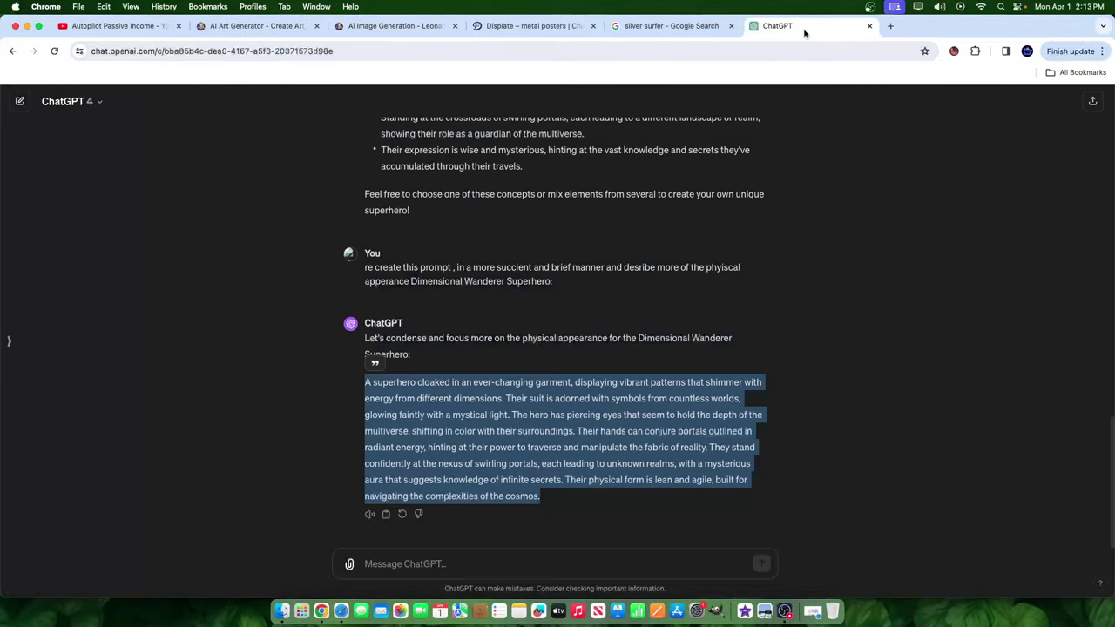
pyautogui.scroll(20, 452, 489)
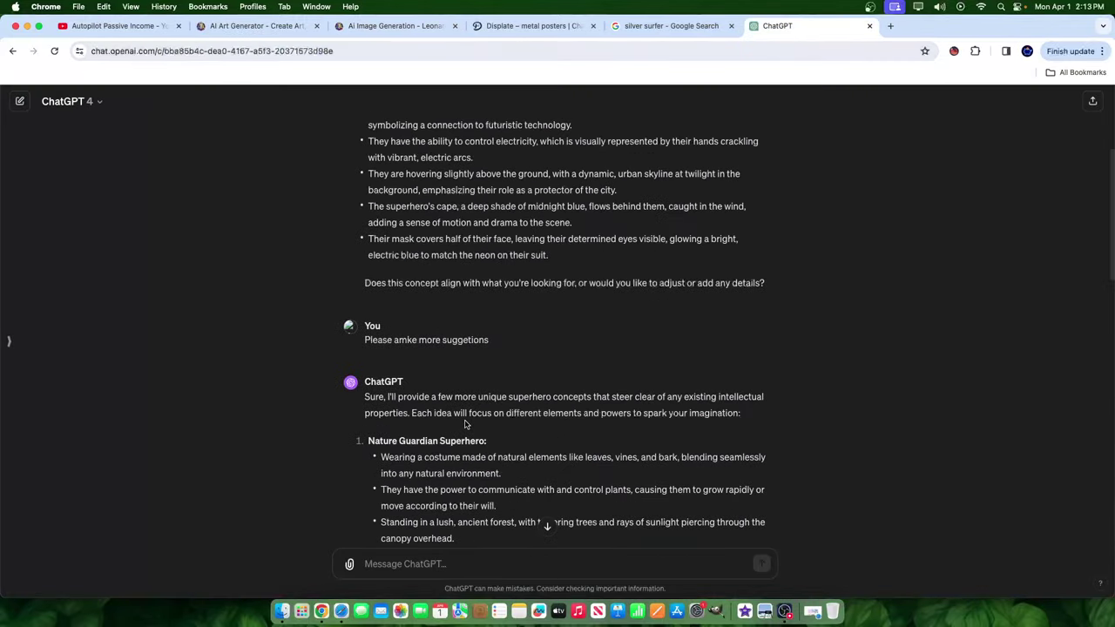
pyautogui.scroll(-8, 465, 423)
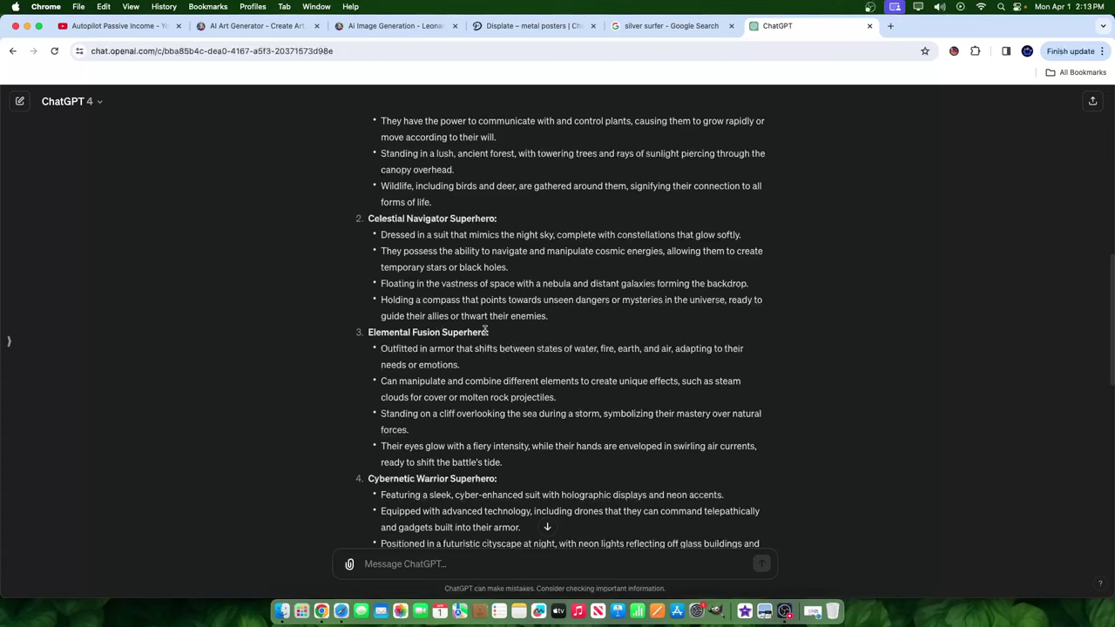
pyautogui.moveTo(365, 336); pyautogui.dragTo(486, 334)
pyautogui.press('super+c')
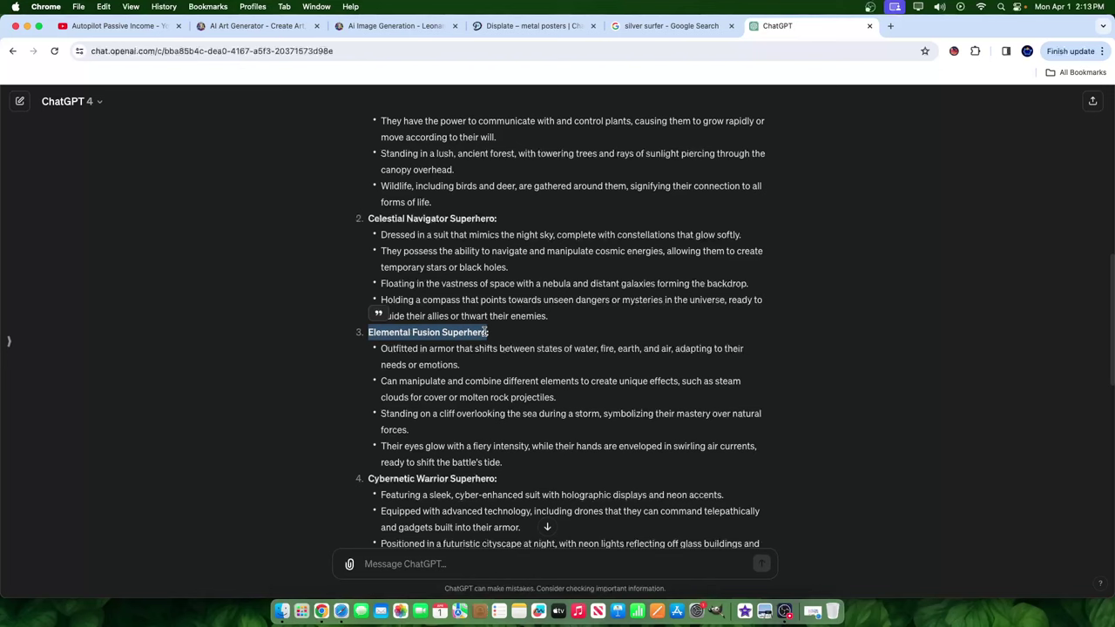
# - Ask ChatGPT to "do the exact same for the Elemental Fusion Superhero"
pyautogui.click(547, 526)
pyautogui.write('d')
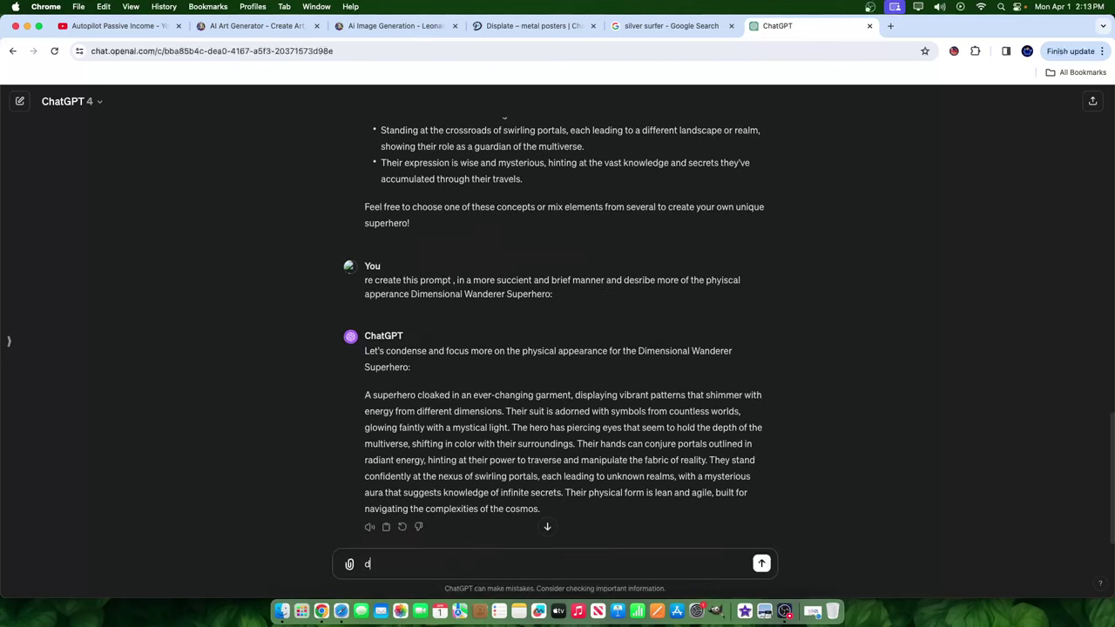
pyautogui.write('o the exact same for the')
pyautogui.press('super+v')
pyautogui.press('Return')
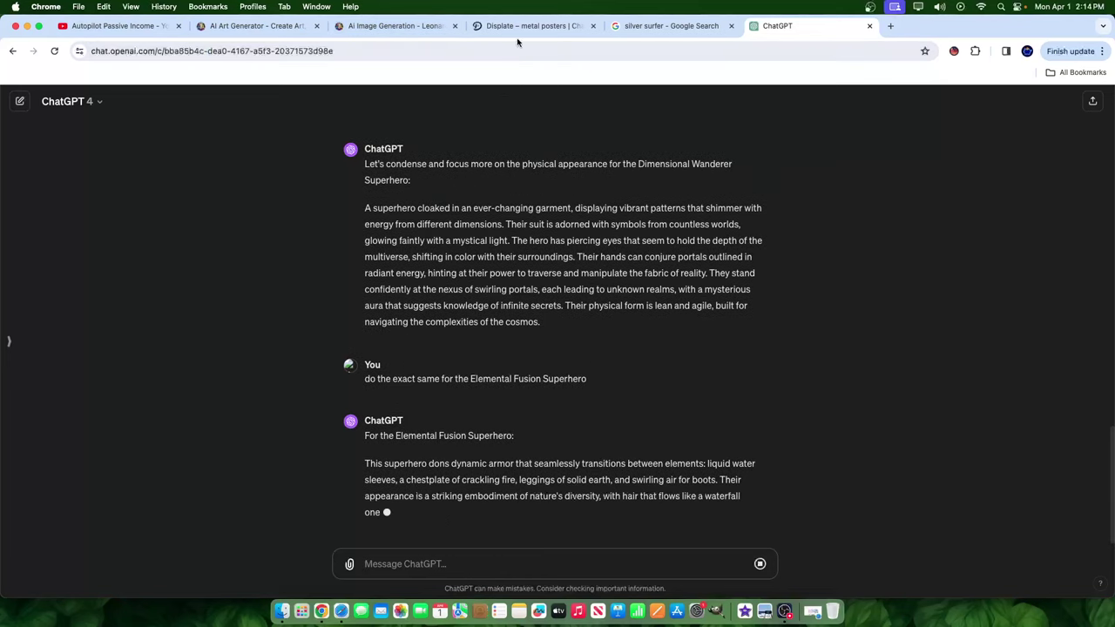
pyautogui.click(398, 26)
pyautogui.scroll(-5, 684, 427)
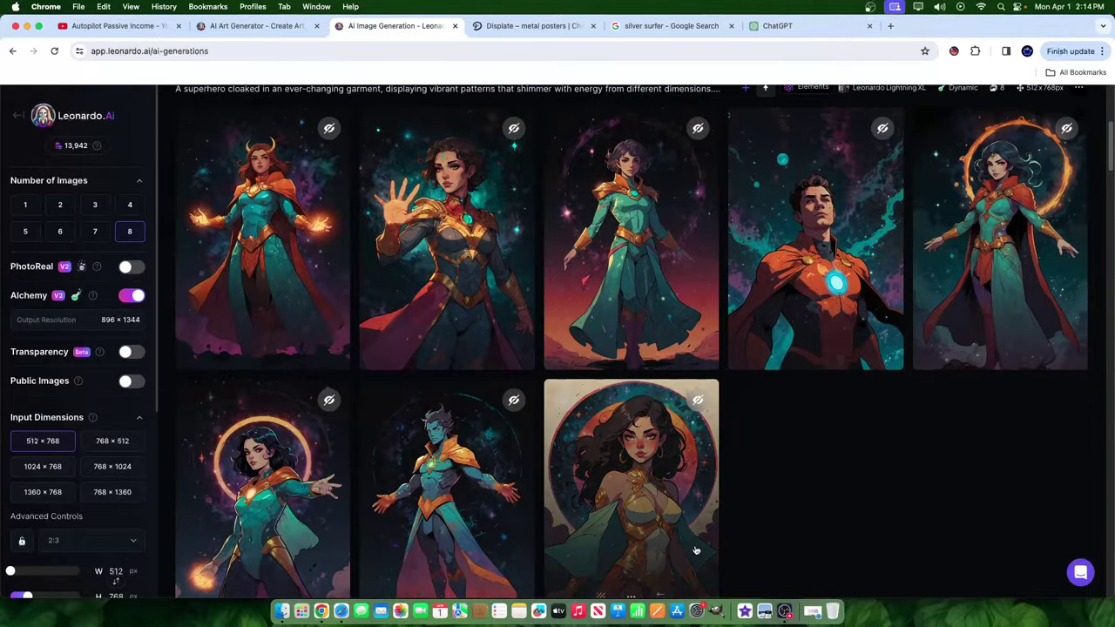
pyautogui.scroll(5, 696, 550)
# - Replace the hero description in the Leonardo.Ai prompt with ChatGPT's Elemental Fusion text, keeping the style keywords and removing the stray "AThis" at the start
pyautogui.click(779, 27)
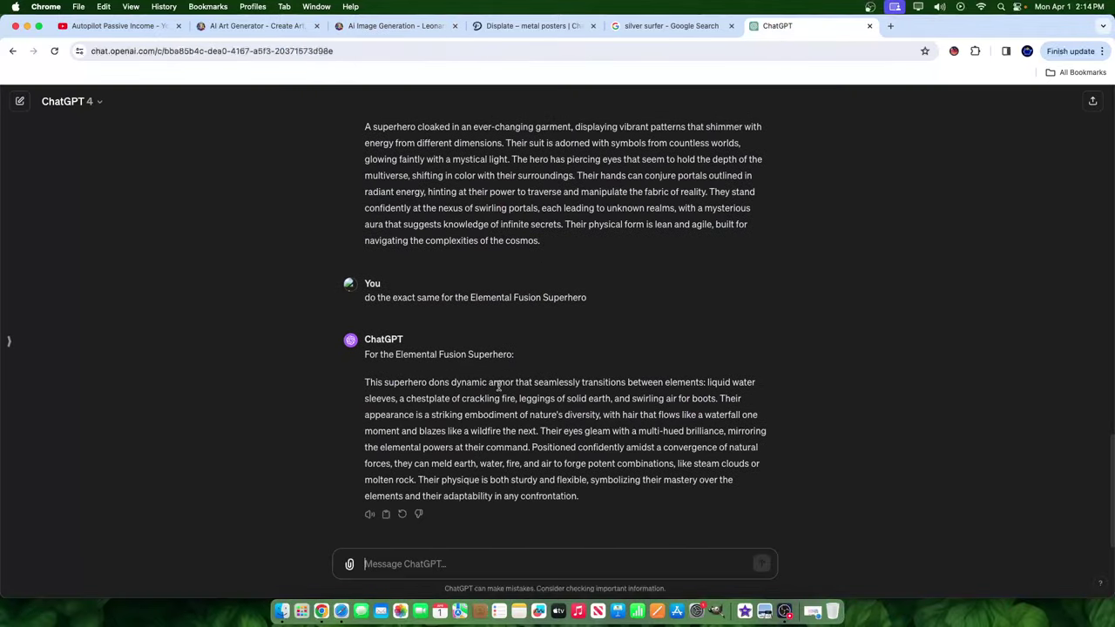
pyautogui.moveTo(582, 513)
pyautogui.mouseDown()
pyautogui.moveTo(361, 416)
pyautogui.moveTo(353, 380)
pyautogui.moveTo(403, 383)
pyautogui.moveTo(587, 495)
pyautogui.mouseUp()
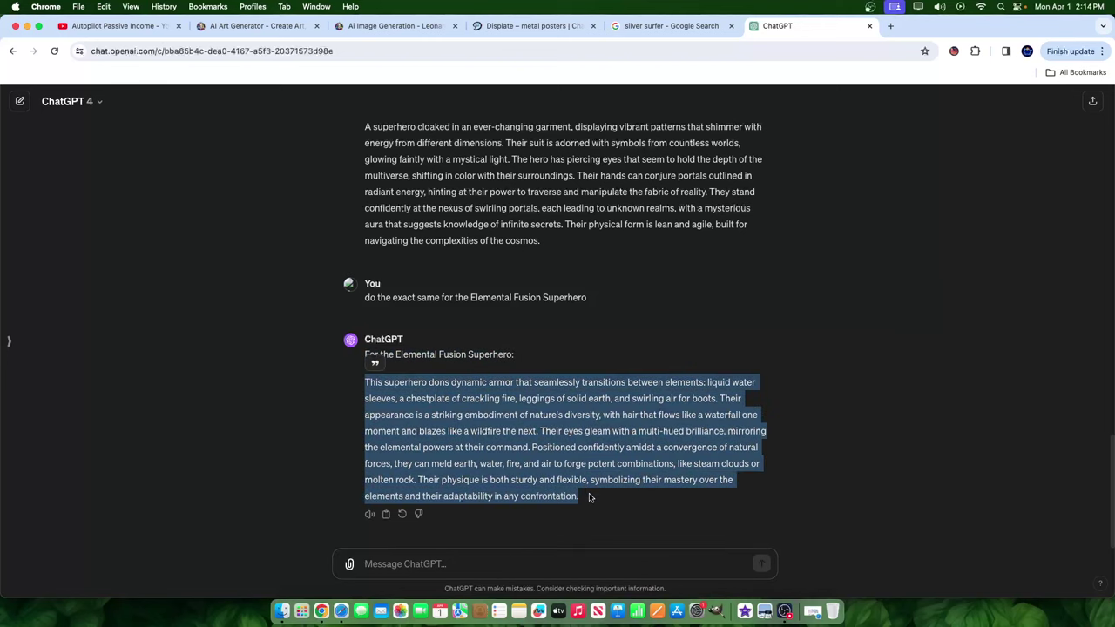
pyautogui.click(389, 26)
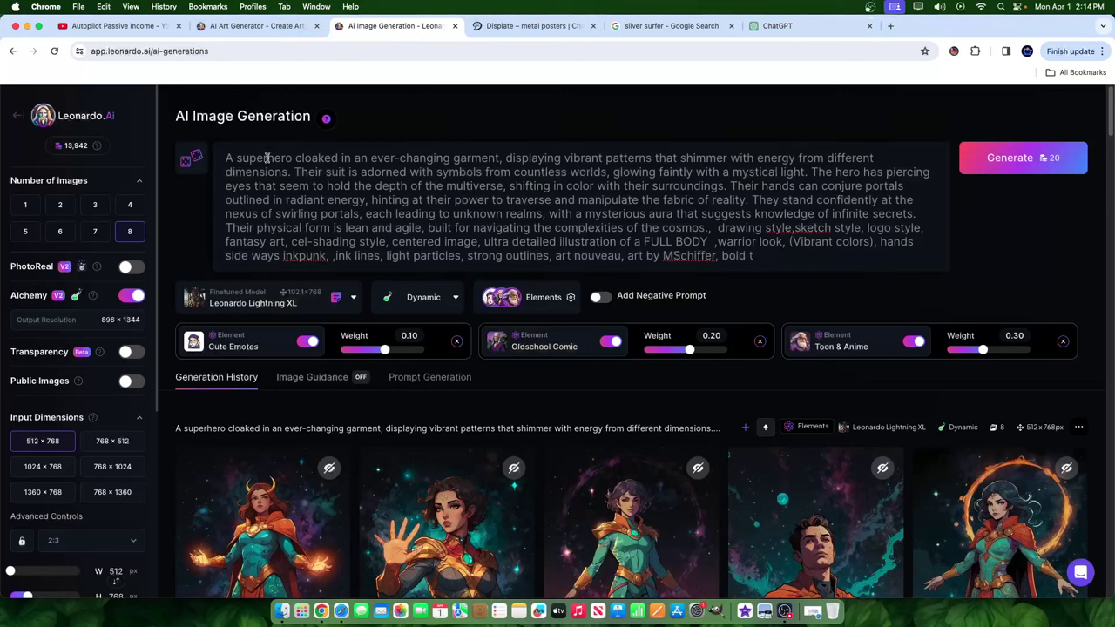
pyautogui.moveTo(234, 155); pyautogui.dragTo(715, 223)
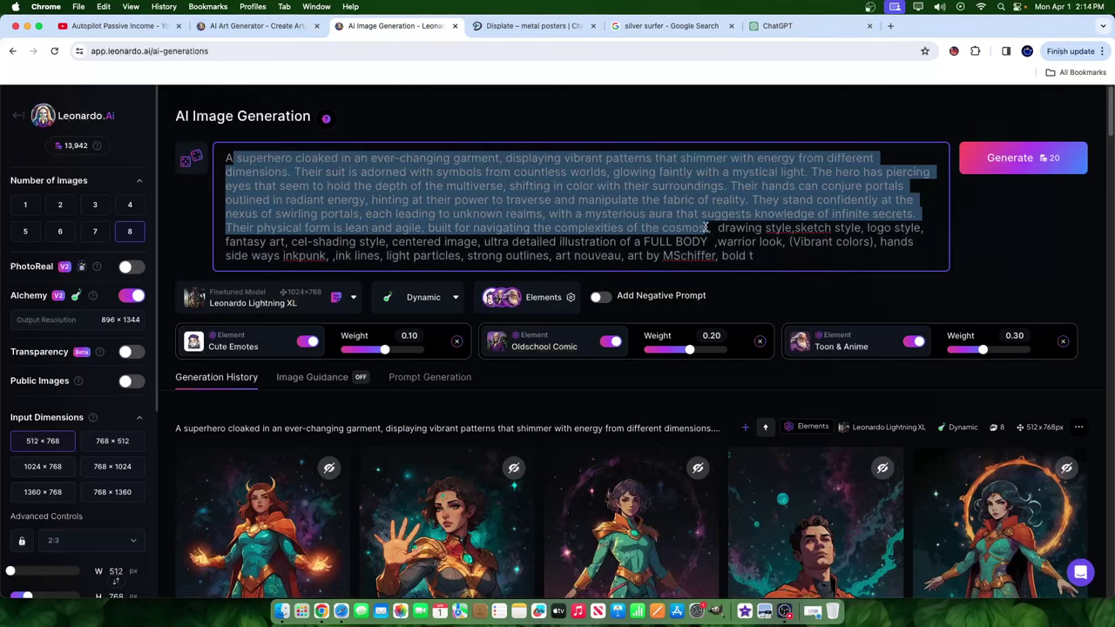
pyautogui.write("This superhero dons dynamic armor that seamlessly transitions between elements: liquid water sleeves, a chestplate of crackling fire, leggings of solid earth, and swirling air for boots. Their appearance is a striking embodiment of nature's diversity, with a form that flows like a waterfall one moment and blazes like a wildfire the next. Their eyes gleam with a multi-hued brilliance, mirroring the elemental powers at their command. Positioned confidently amidst a convergence of natural forces, they can meld earth, water, fire, and air to forge potent combinations, like steam clouds or molten rock. Their physique is both sturdy and flexible, symbolizing their mastery over the elements and their adaptability in any confrontation.")
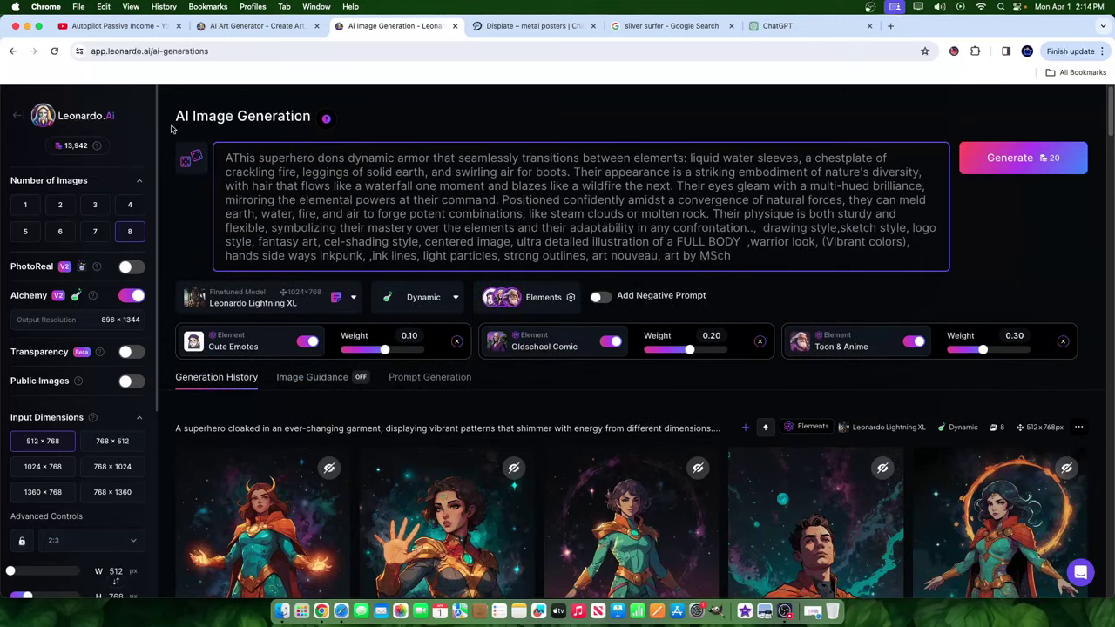
pyautogui.doubleClick(248, 157)
pyautogui.press('BackSpace')
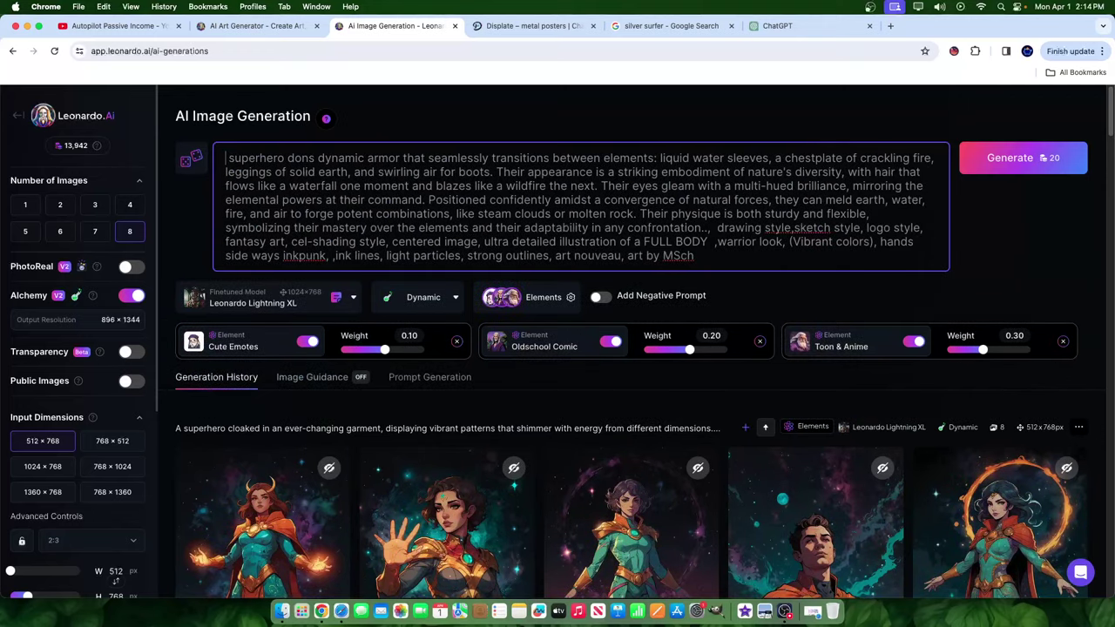
pyautogui.click(283, 158)
pyautogui.write('POST')
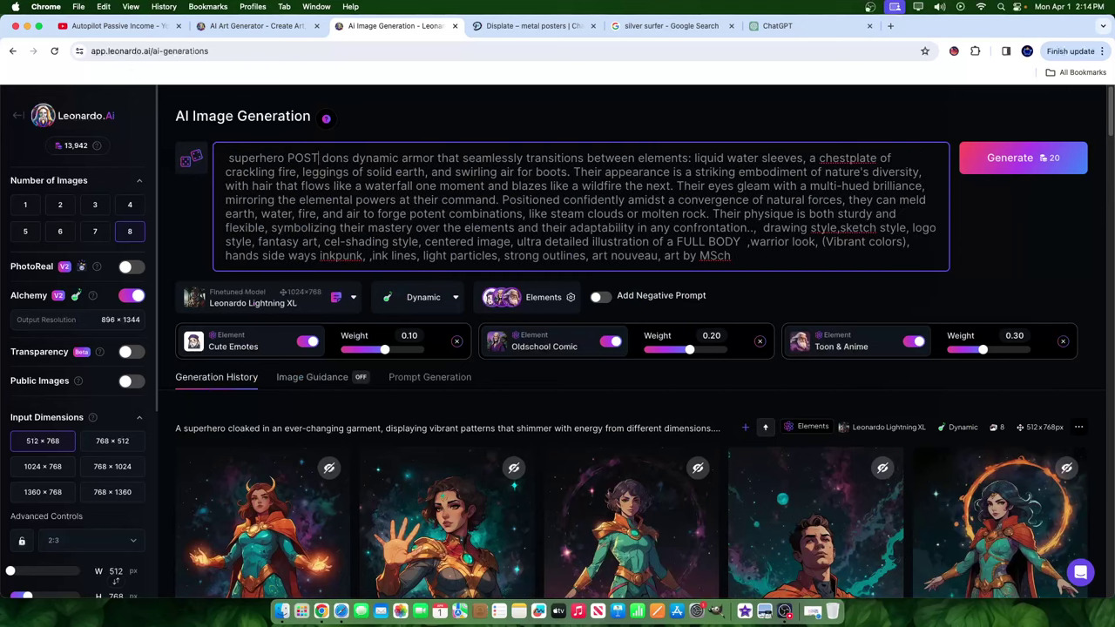
pyautogui.press('BackSpace')
pyautogui.press('BackSpace')
pyautogui.press('BackSpace')
pyautogui.press('BackSpace')
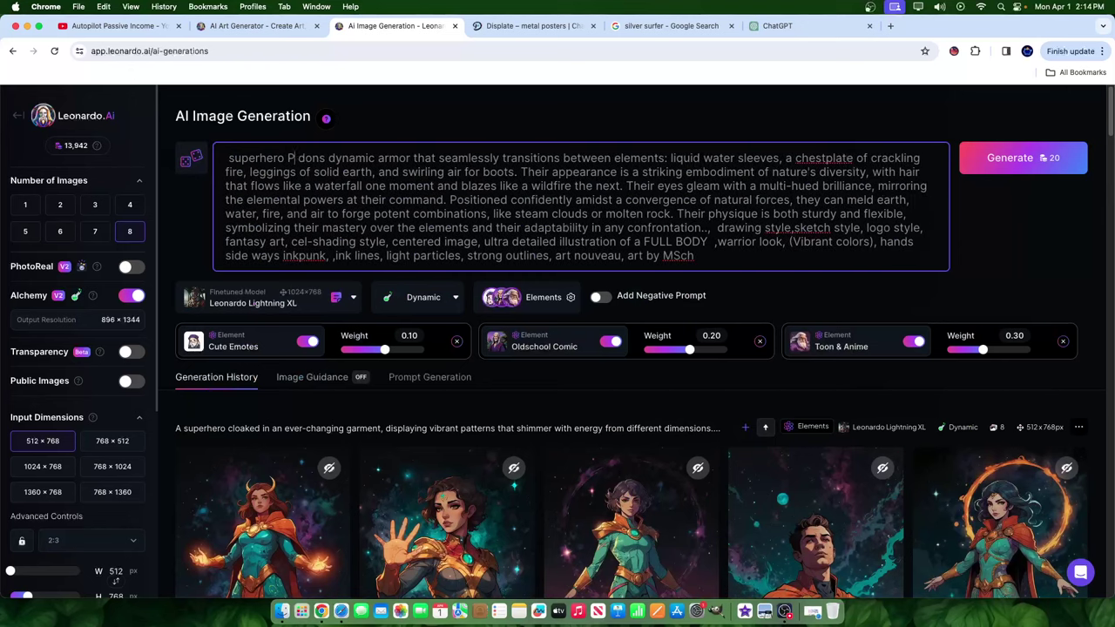
# - Delete the cut-off artist credit at the end of the prompt and insert "poster:" after "superhero" at its start
pyautogui.moveTo(700, 262); pyautogui.dragTo(646, 260)
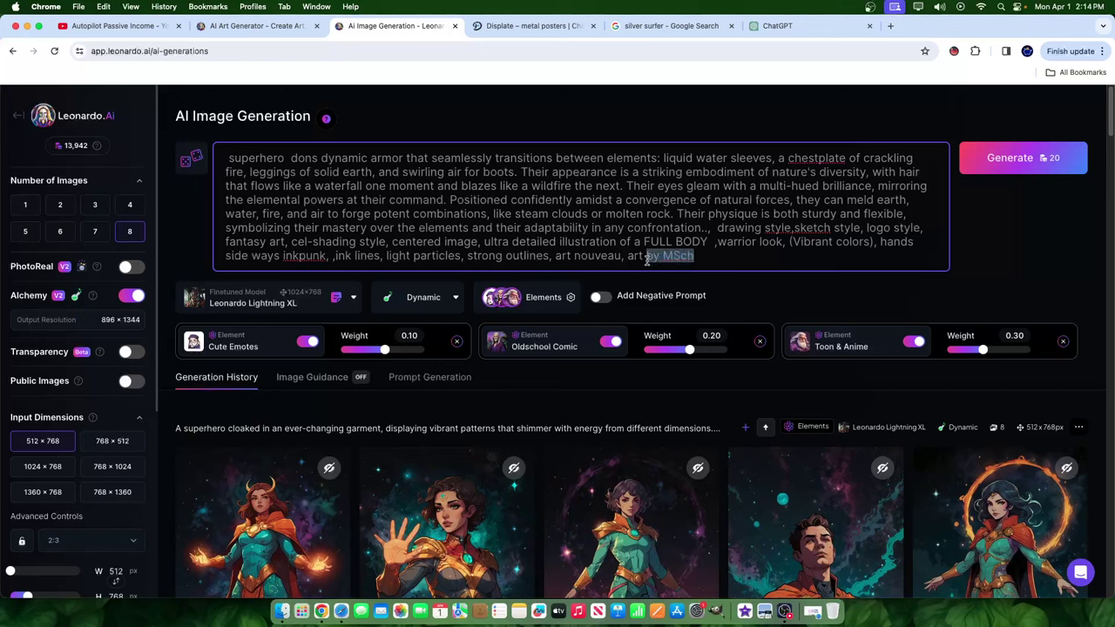
pyautogui.press('BackSpace')
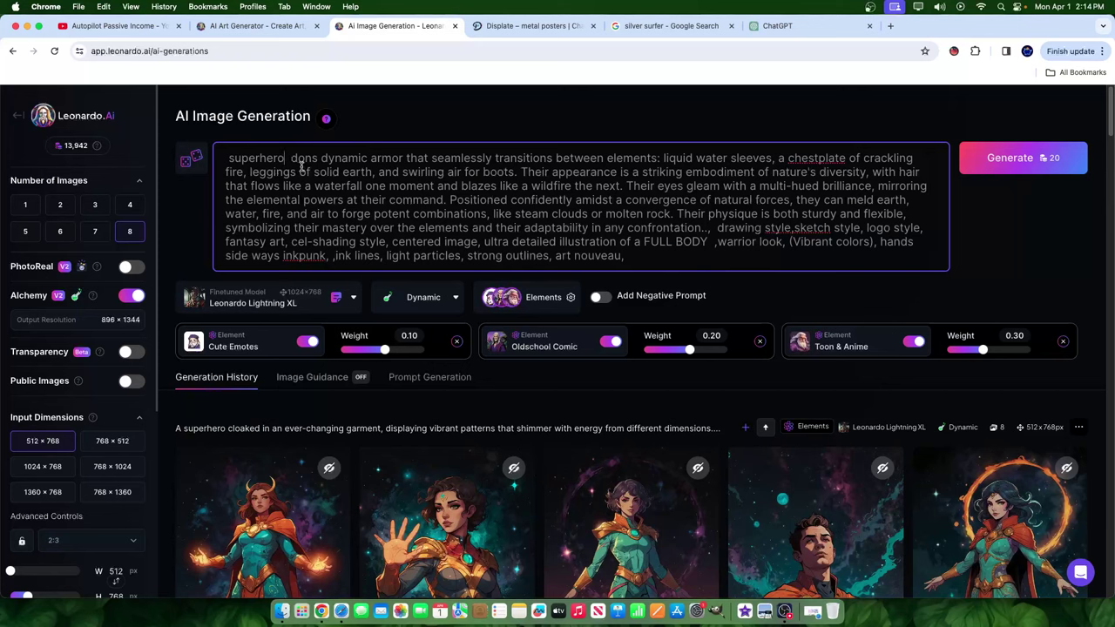
pyautogui.write('poster')
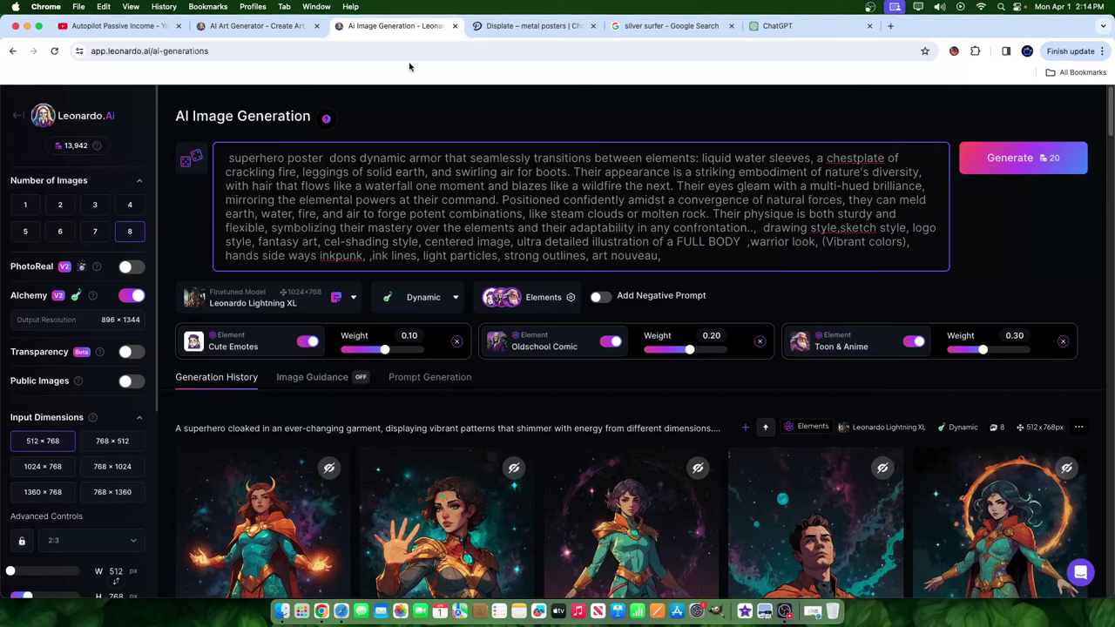
pyautogui.write(':')
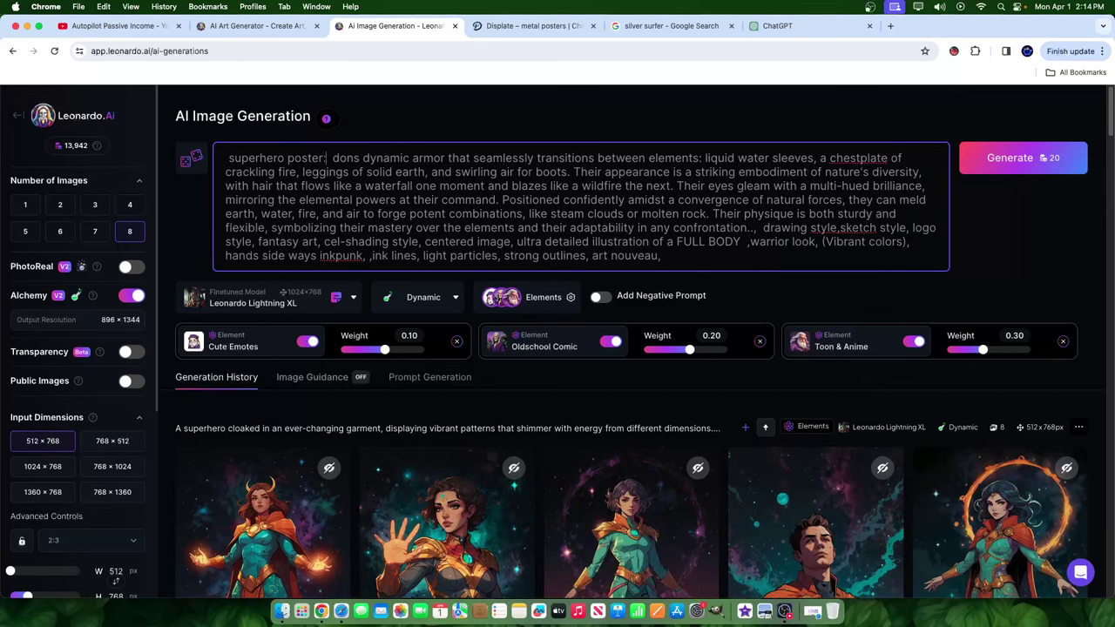
# - Generate a batch of eight images from the edited prompt and look through the earlier batches while it renders
pyautogui.click(1015, 168)
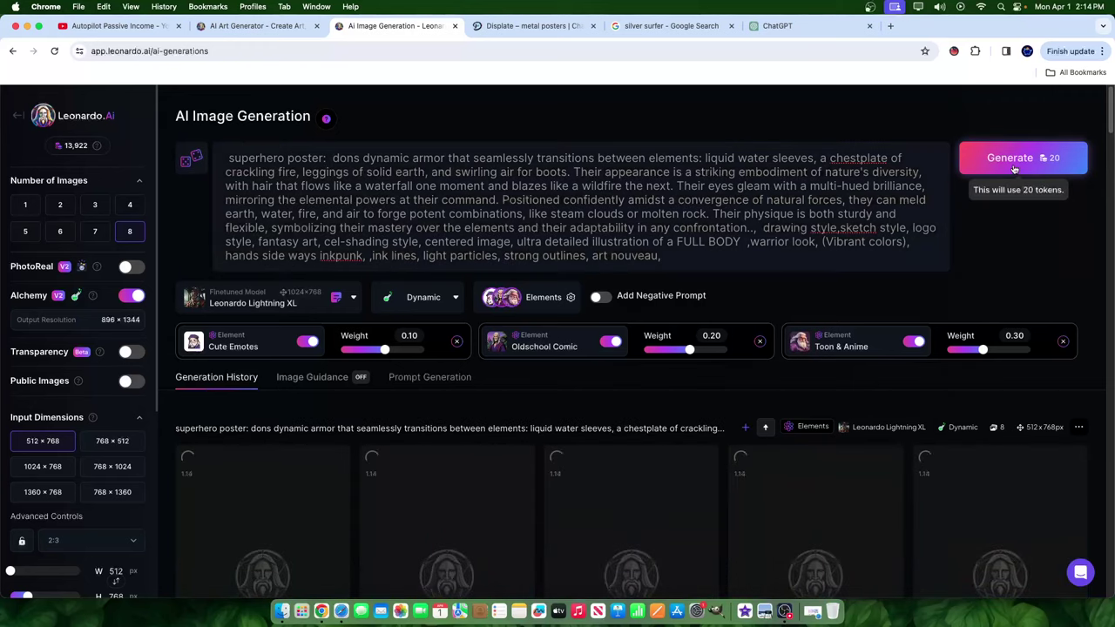
pyautogui.scroll(-10, 688, 305)
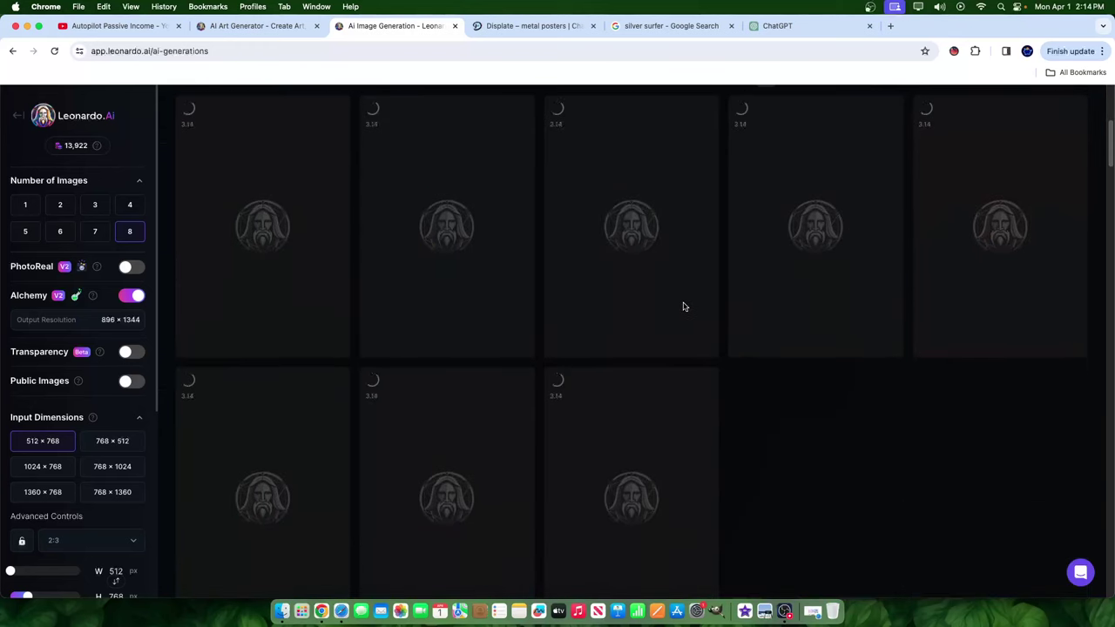
pyautogui.scroll(-5, 710, 278)
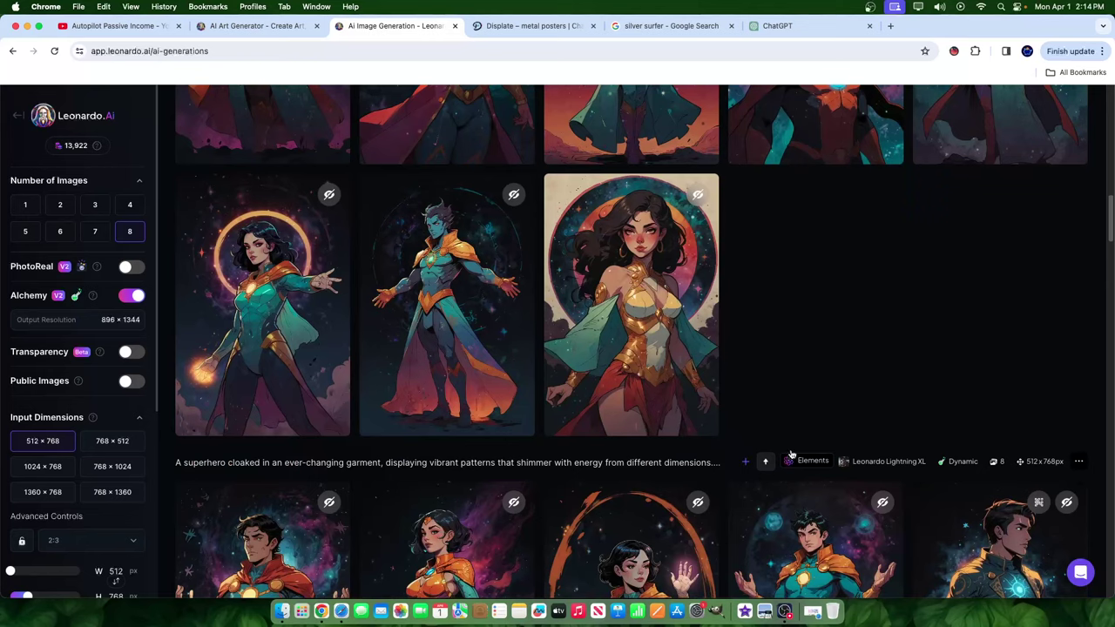
pyautogui.scroll(15, 791, 454)
pyautogui.scroll(-15, 609, 375)
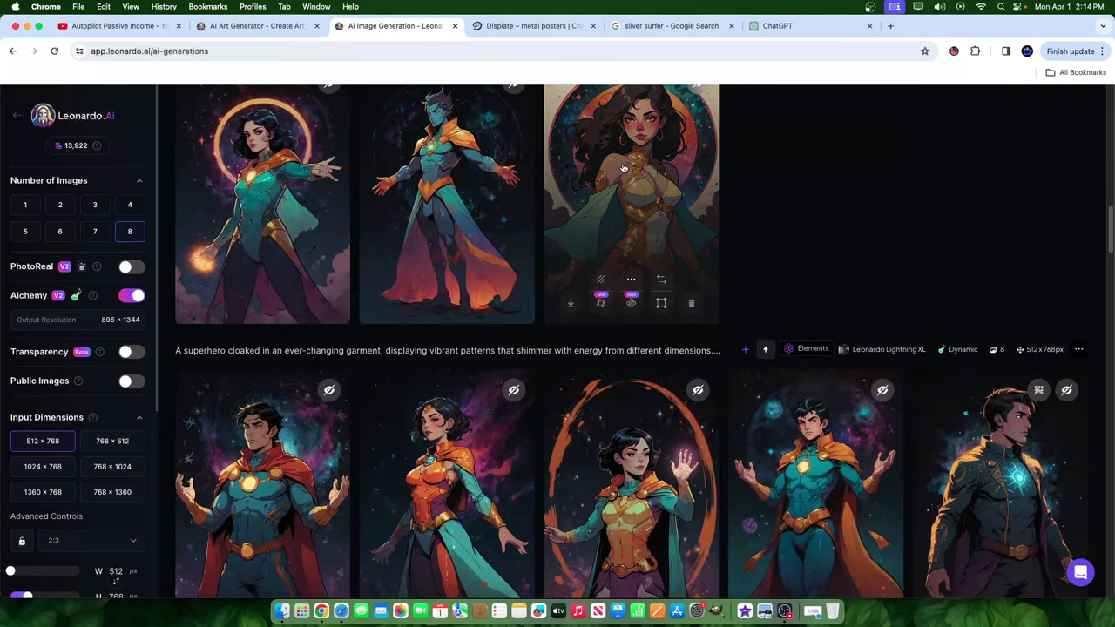
# - Run an Alchemy Crisp Upscale on the heroine in gold armour against the cream background
pyautogui.click(623, 168)
pyautogui.click(647, 545)
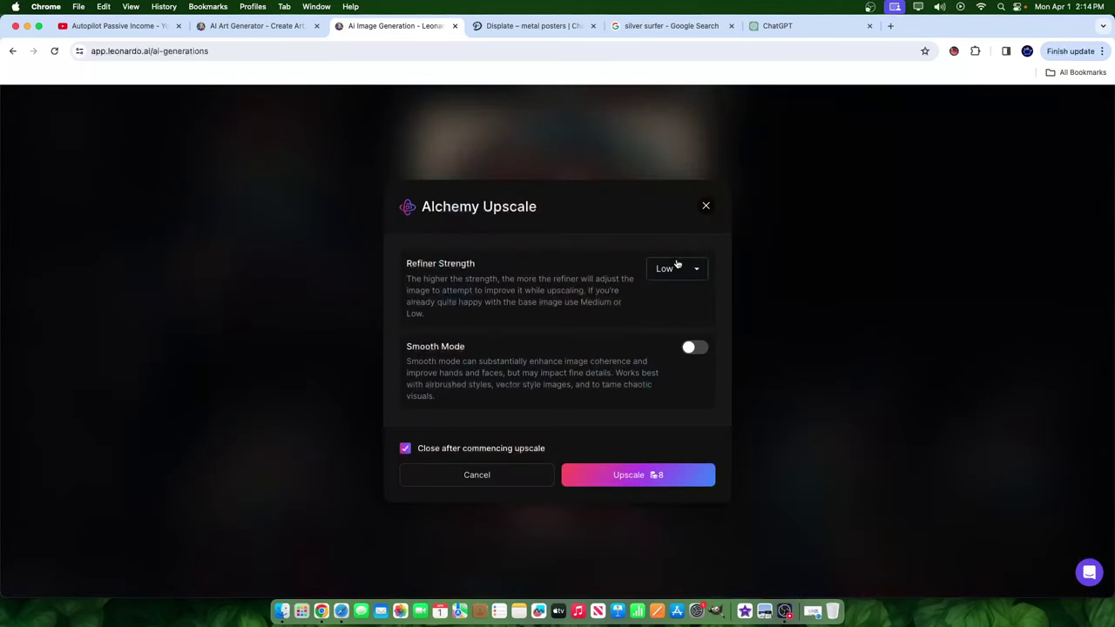
pyautogui.click(781, 275)
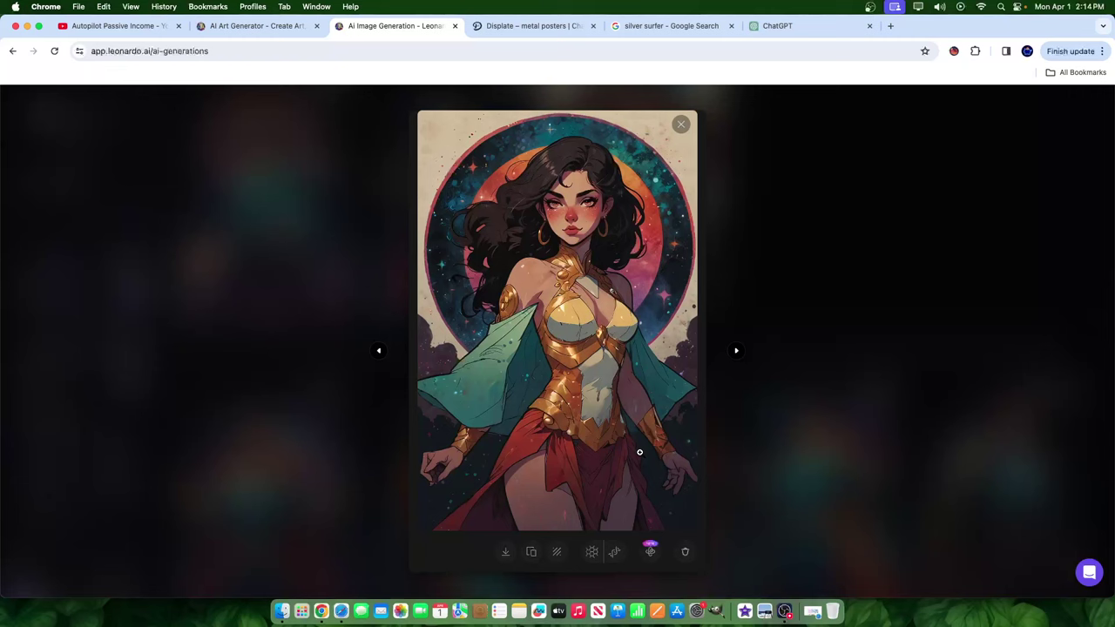
pyautogui.click(613, 551)
pyautogui.click(804, 243)
# - Download the Alchemy Crisp Upscaled version of the gold-armoured heroine and return to the generation history
pyautogui.scroll(3, 856, 413)
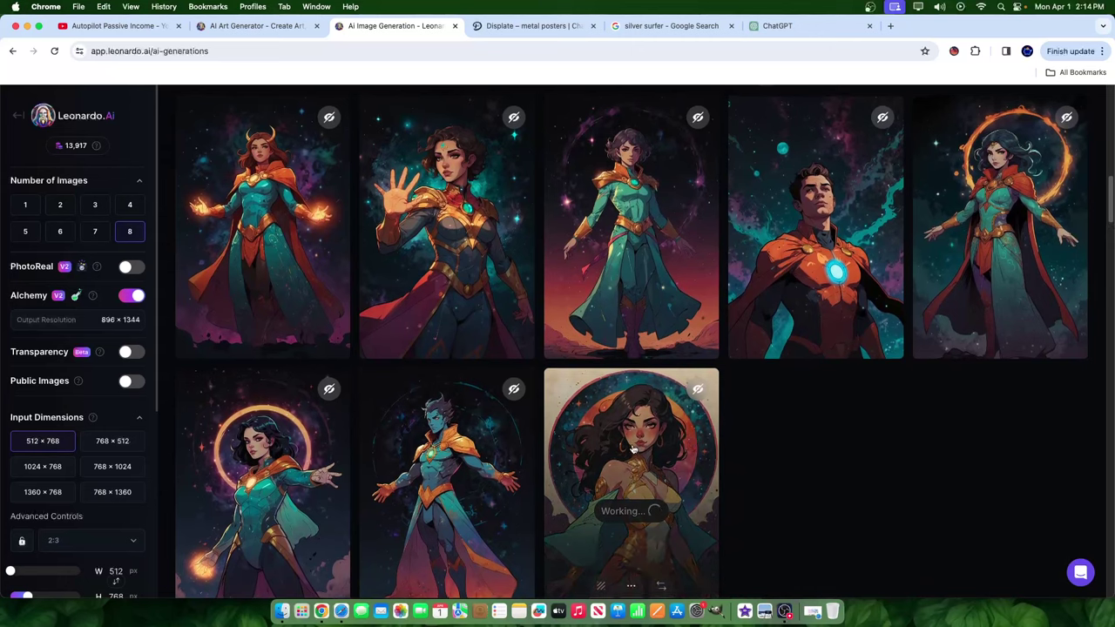
pyautogui.click(675, 410)
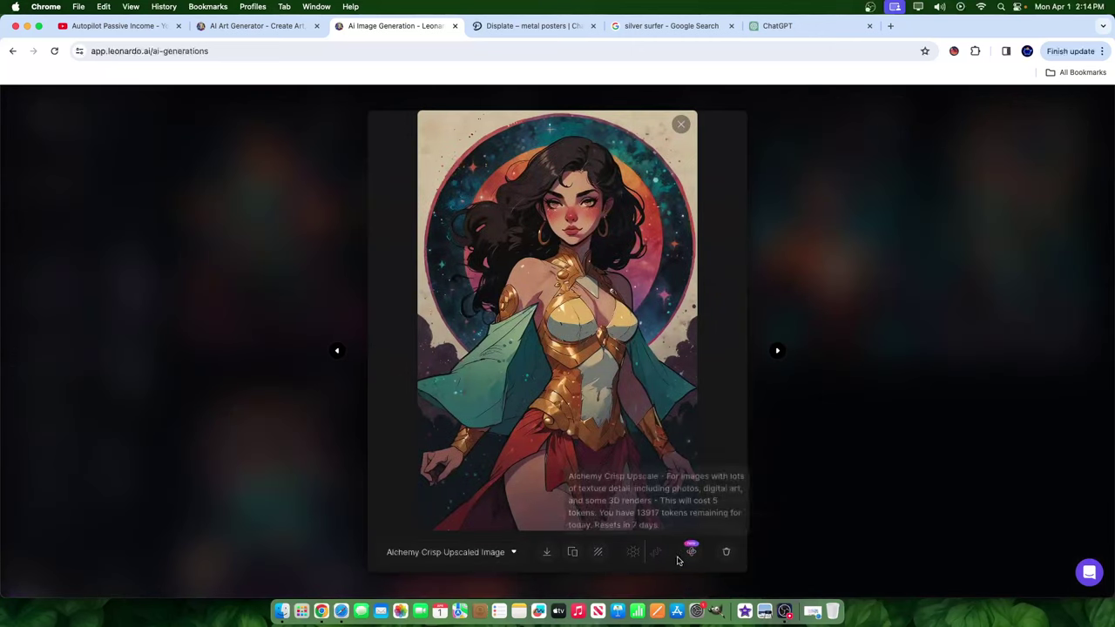
pyautogui.click(547, 551)
pyautogui.click(844, 139)
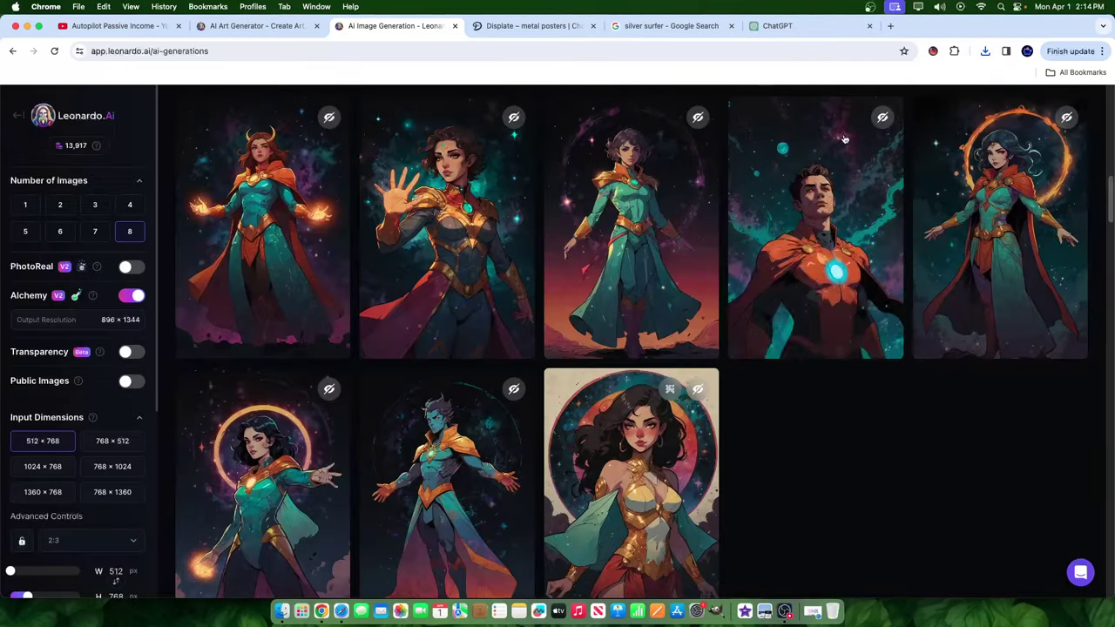
# - Start an Alchemy Upscale of the gold-armoured heroine with Refiner Strength set to Medium, and return to the generation history
pyautogui.click(683, 462)
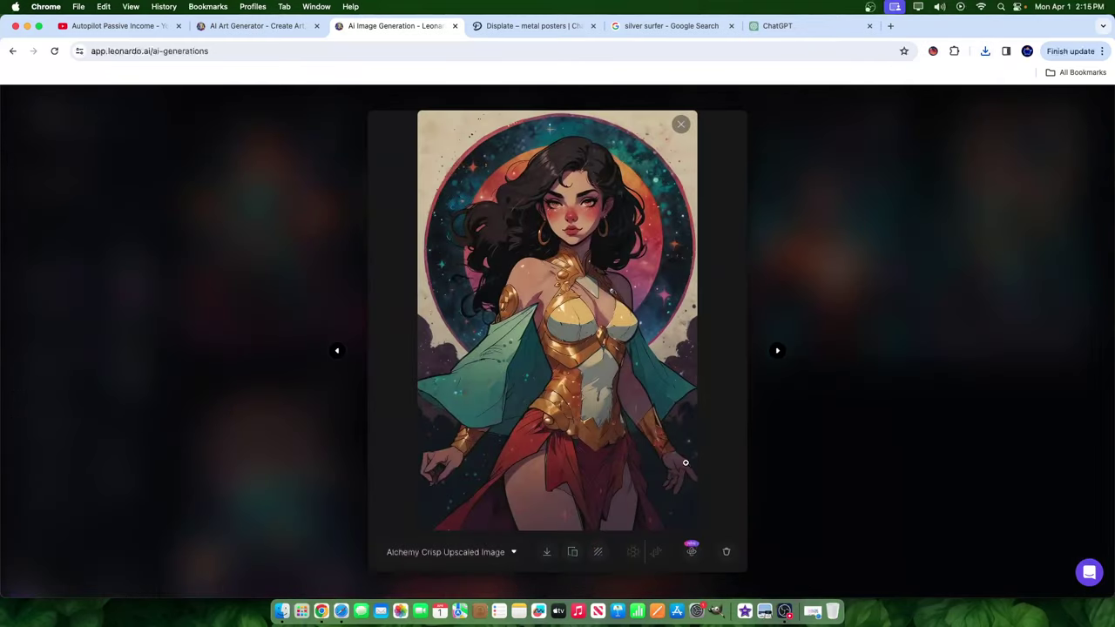
pyautogui.click(692, 552)
pyautogui.click(680, 270)
pyautogui.click(669, 254)
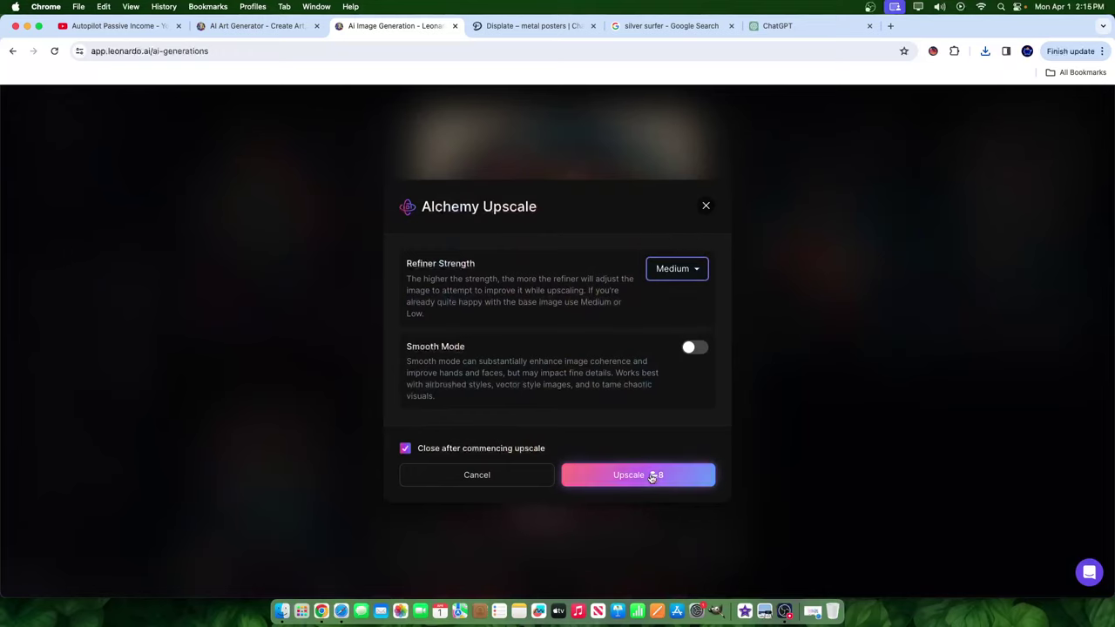
pyautogui.click(651, 478)
pyautogui.click(859, 552)
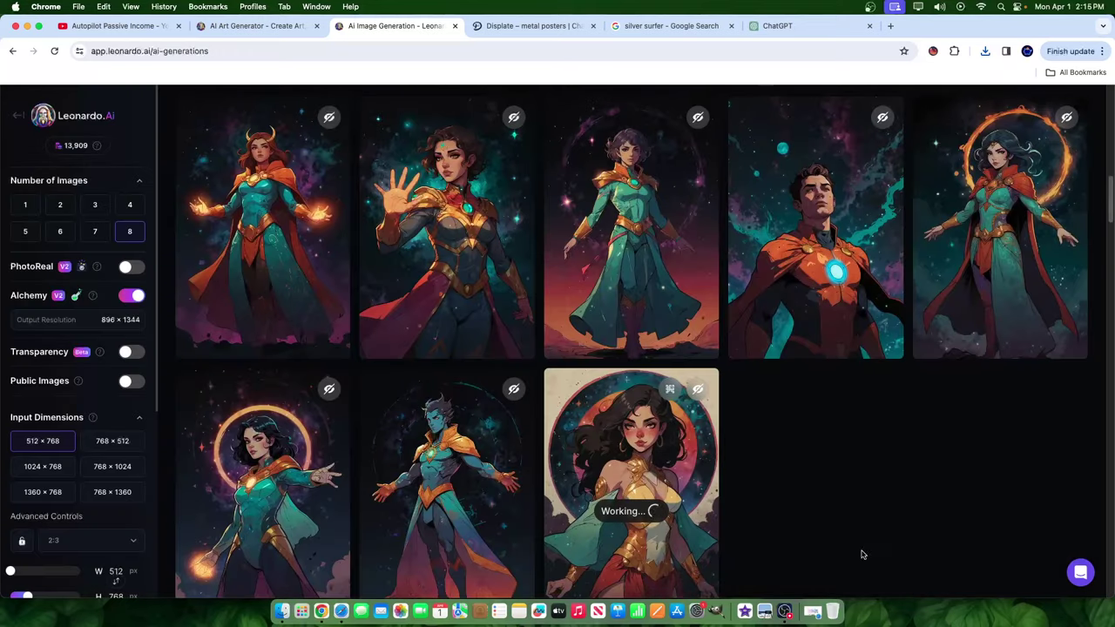
pyautogui.scroll(-1, 761, 582)
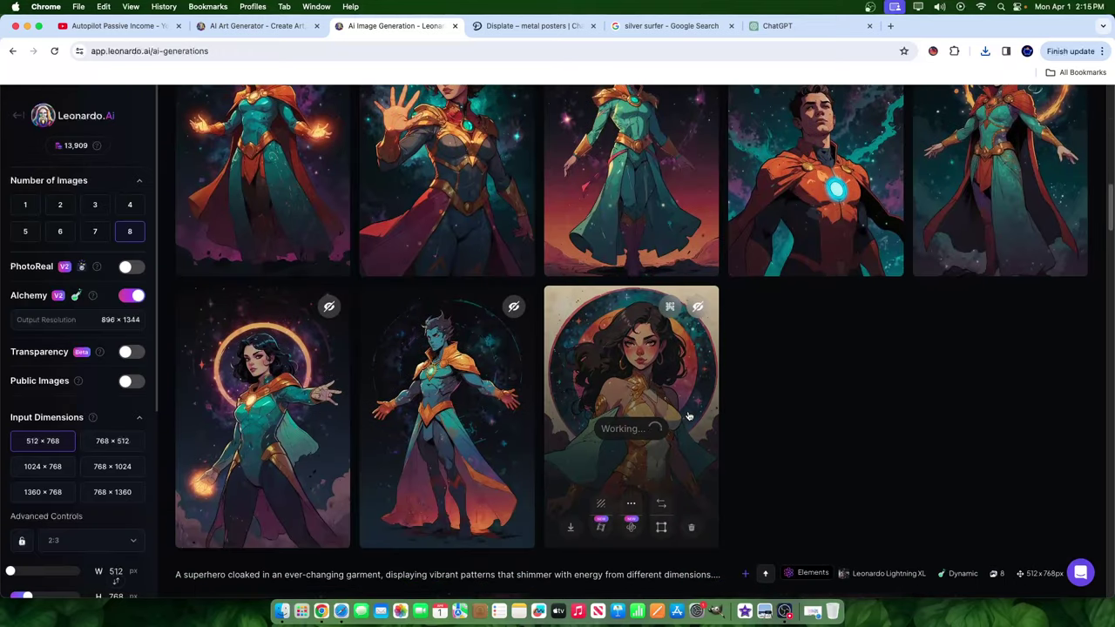
# - Launch Luminar Neo, postponing its software update, and open a Finder window over the photo catalog
pyautogui.click(301, 610)
pyautogui.write('l')
pyautogui.press('Return')
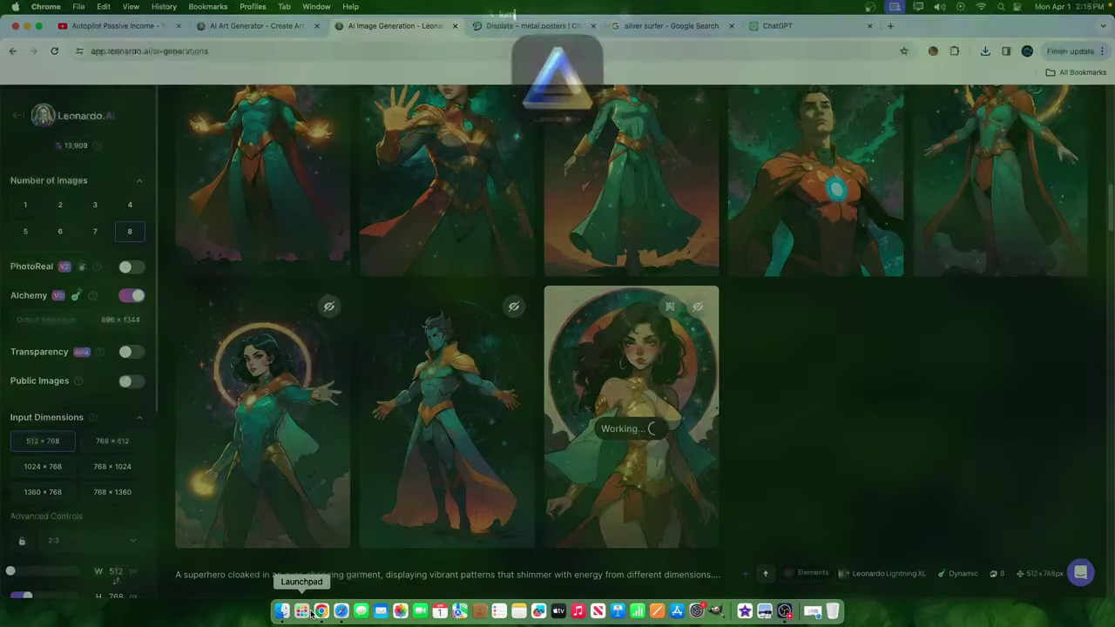
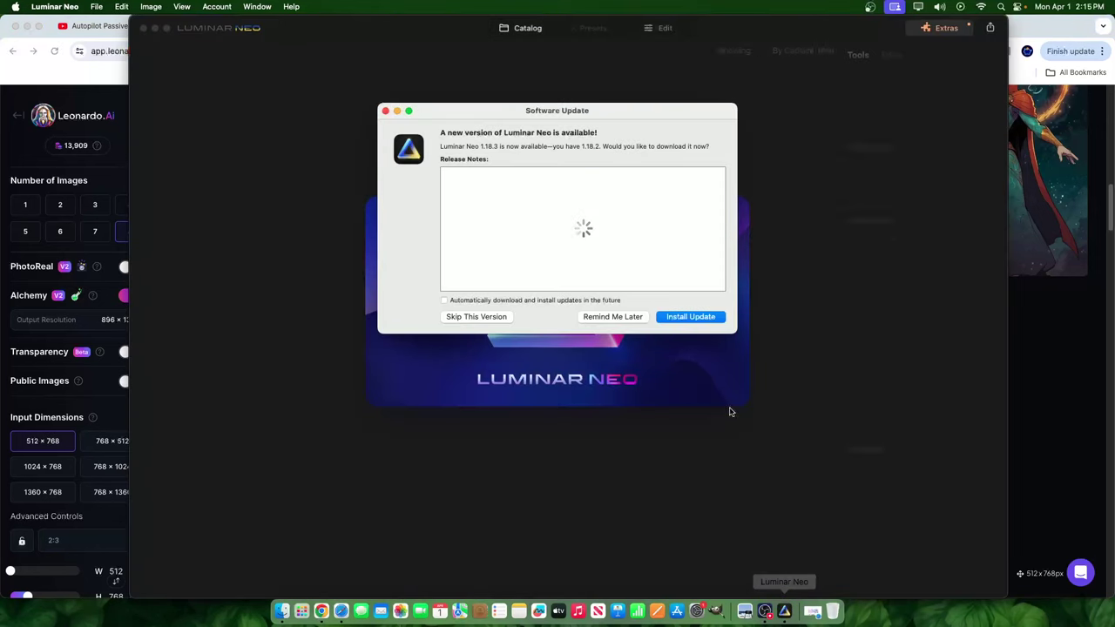
pyautogui.click(604, 317)
pyautogui.click(523, 27)
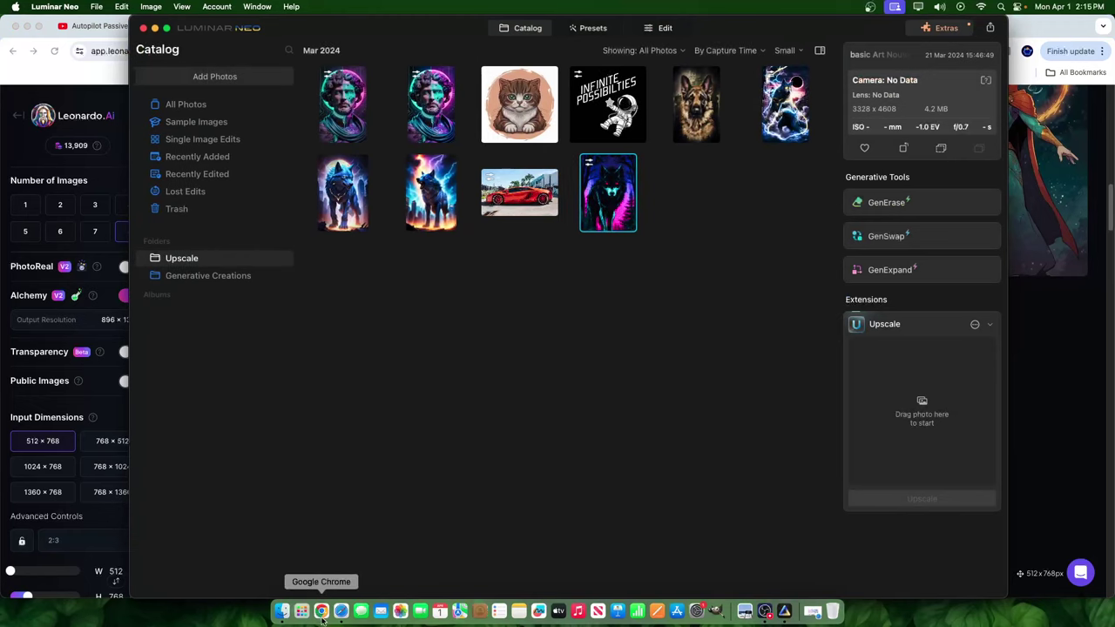
pyautogui.click(282, 611)
pyautogui.click(493, 107)
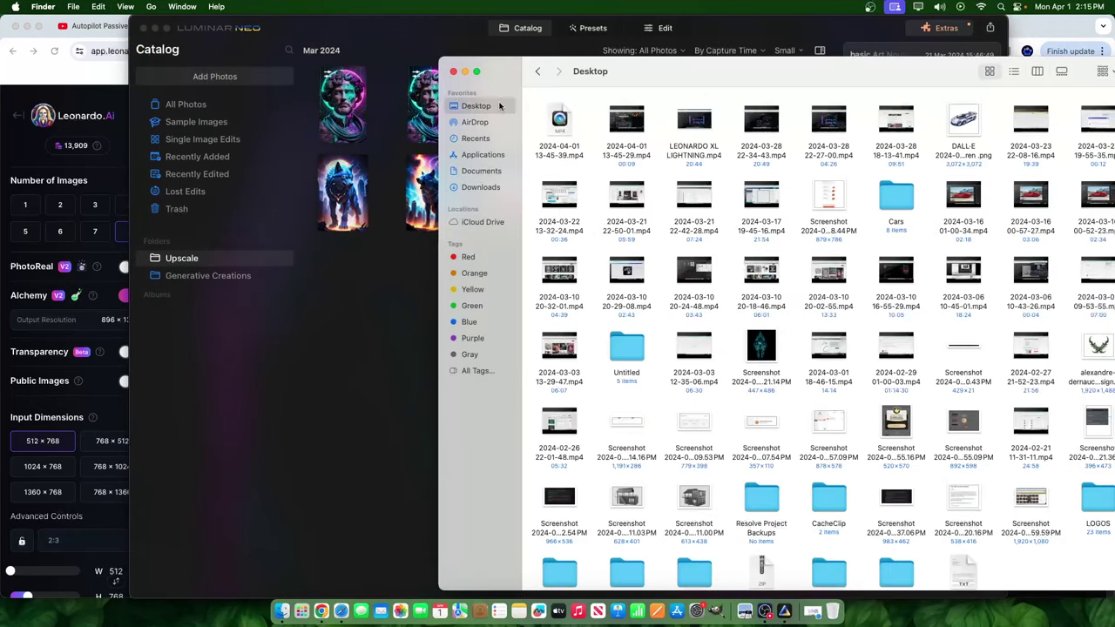
pyautogui.click(480, 141)
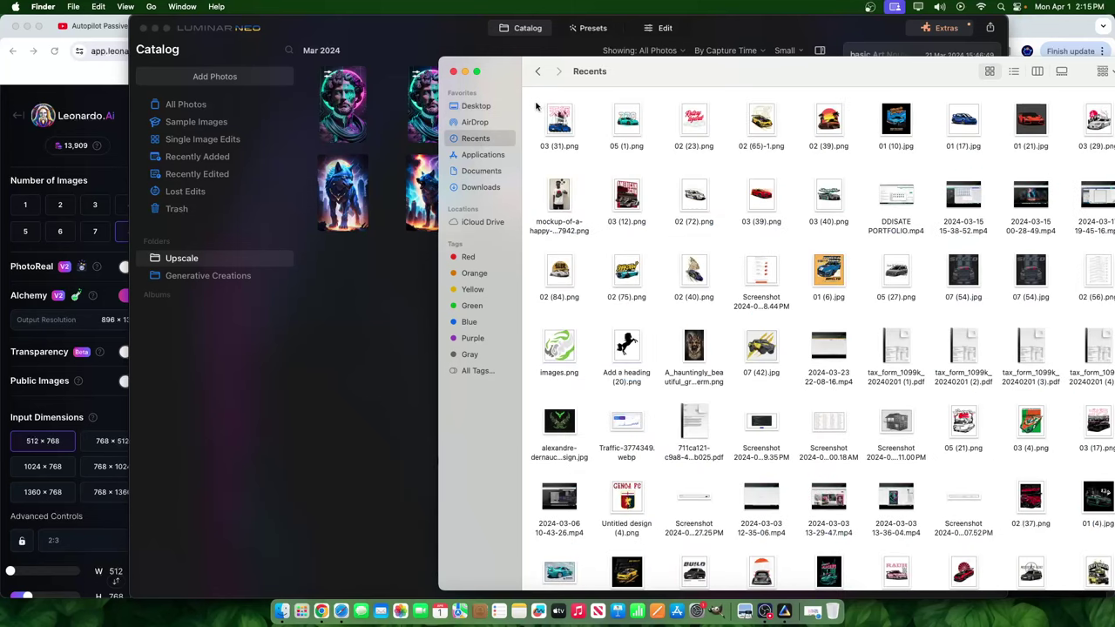
pyautogui.moveTo(536, 104); pyautogui.dragTo(827, 130)
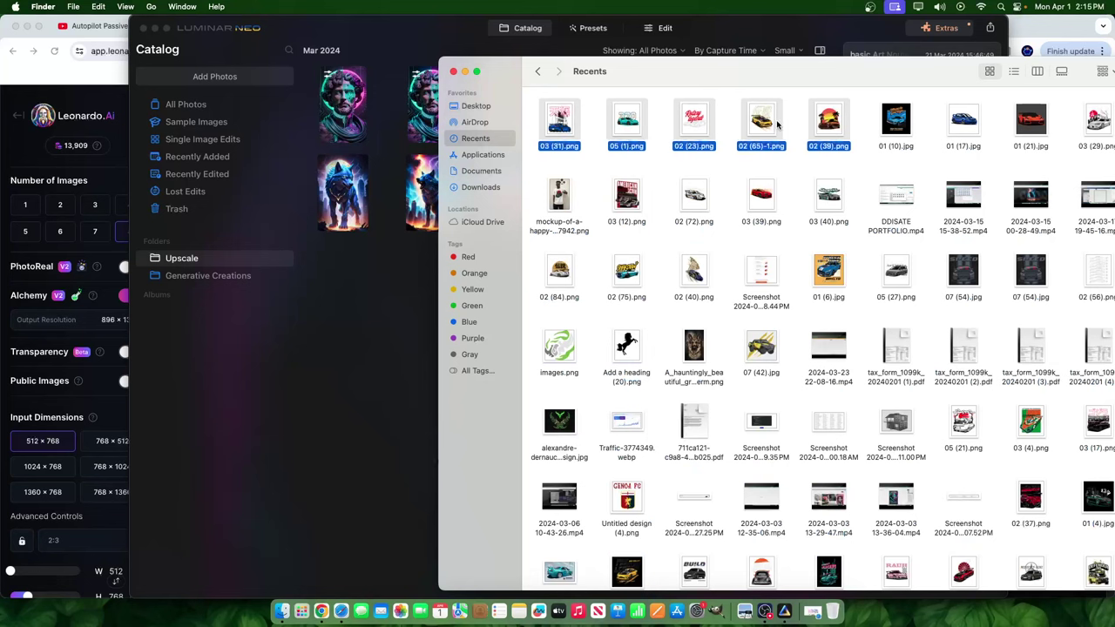
pyautogui.doubleClick(773, 121)
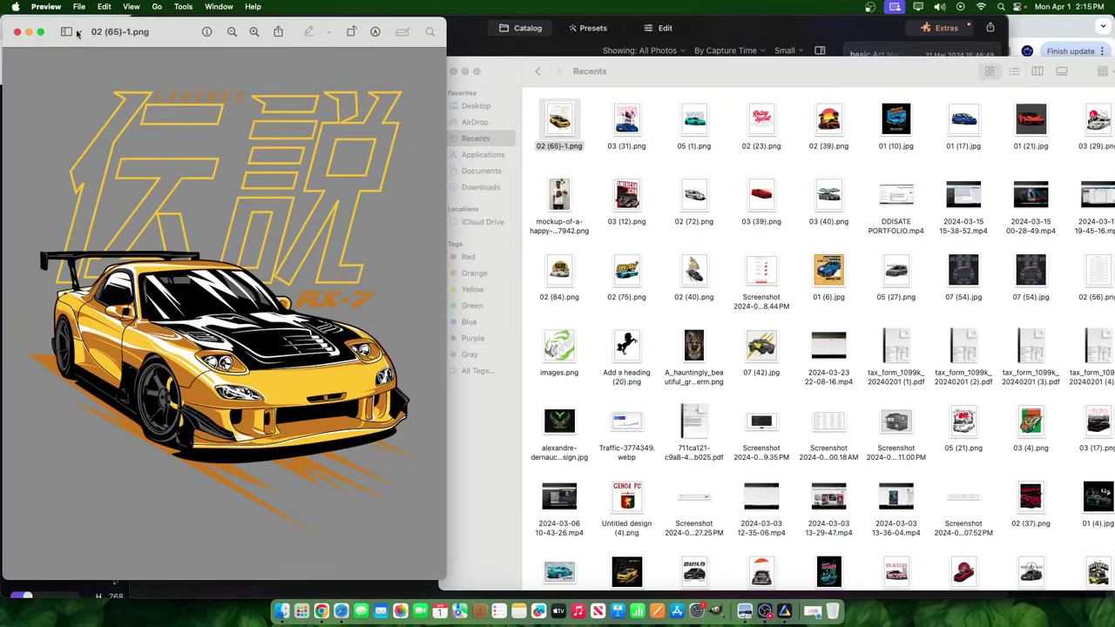
pyautogui.click(77, 33)
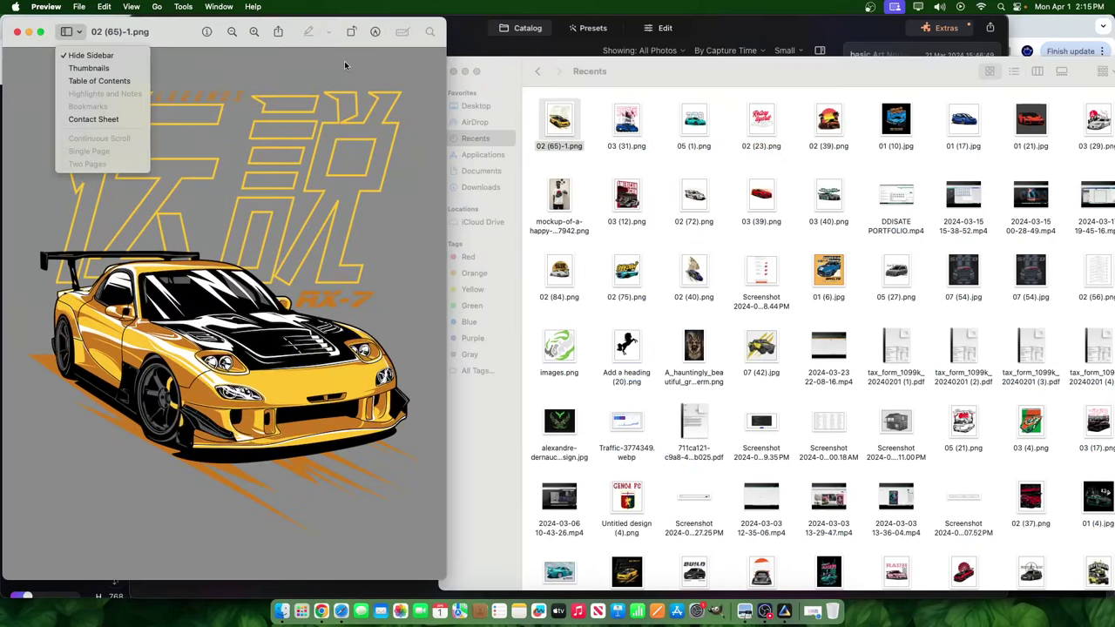
pyautogui.click(77, 33)
pyautogui.click(18, 31)
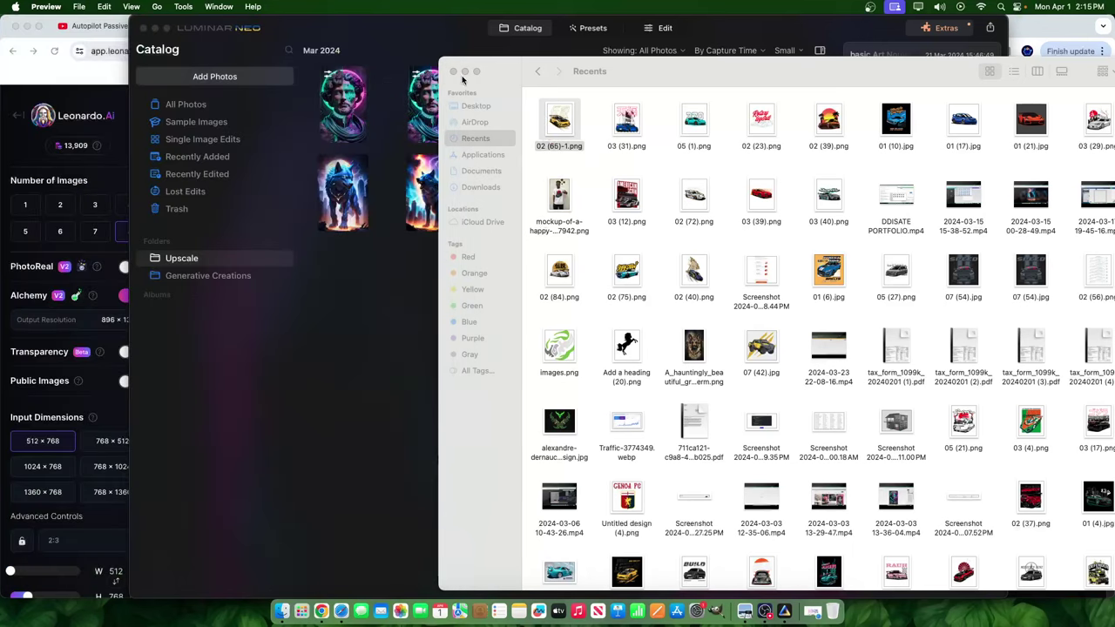
pyautogui.click(476, 106)
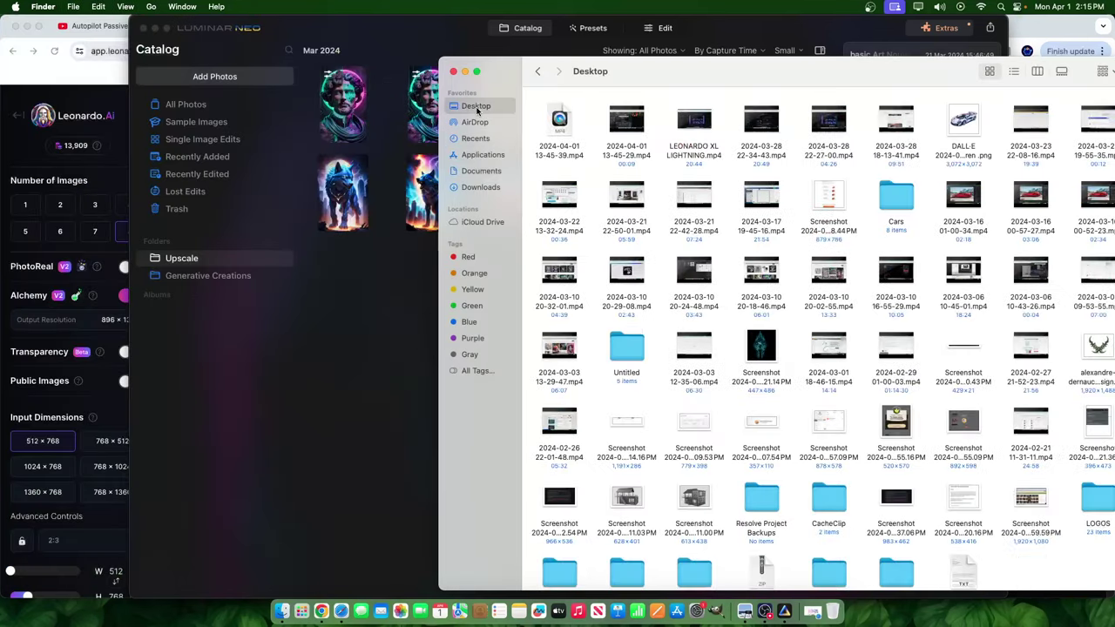
# - Import the newest superhero image from the Downloads folder into Luminar Neo and display it in the catalog with Finder minimized
pyautogui.click(481, 187)
pyautogui.moveTo(557, 113); pyautogui.dragTo(387, 173)
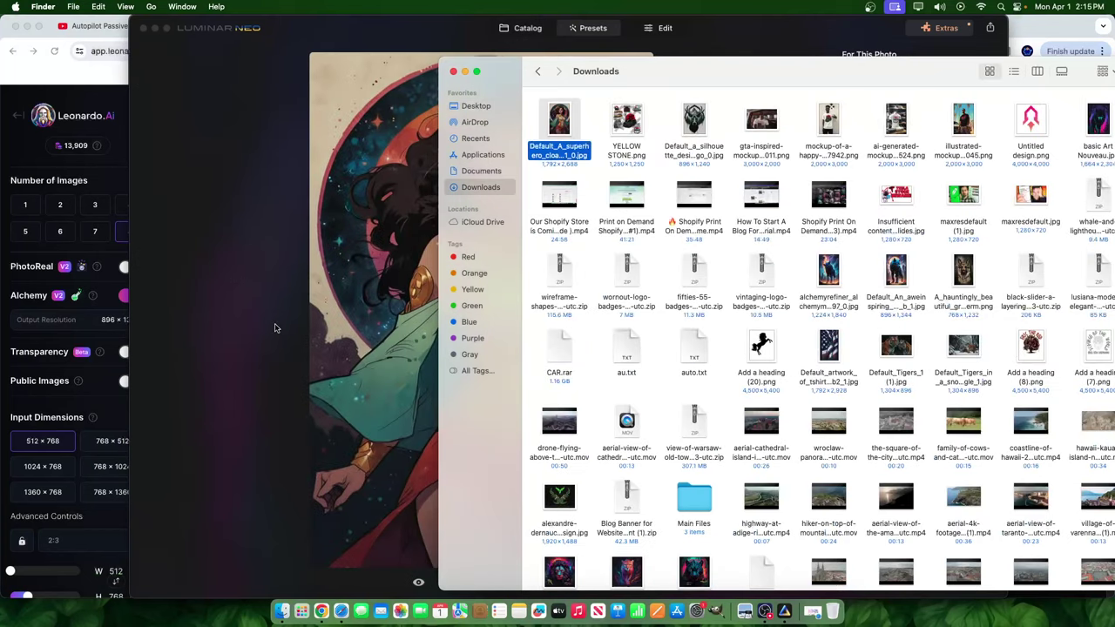
pyautogui.click(435, 309)
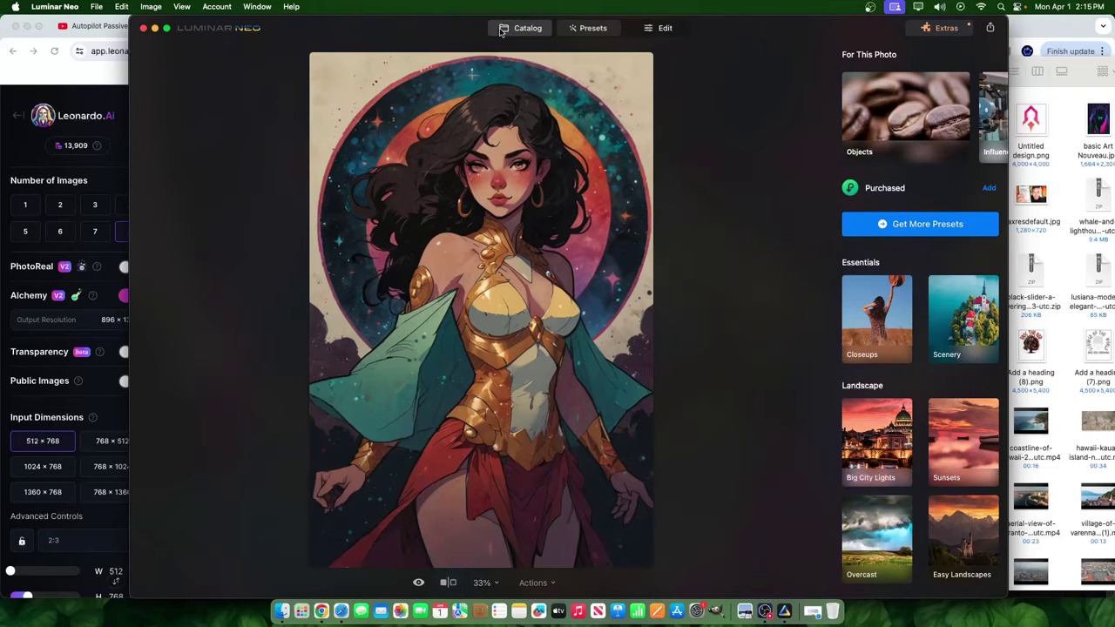
pyautogui.click(527, 28)
pyautogui.press('super+Tab')
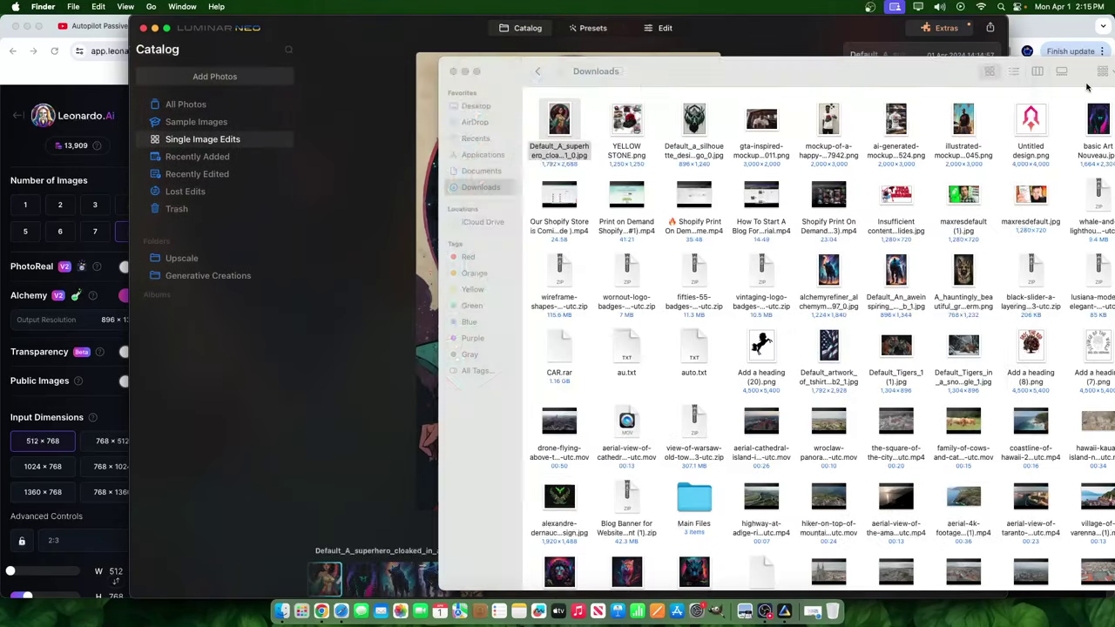
pyautogui.click(463, 71)
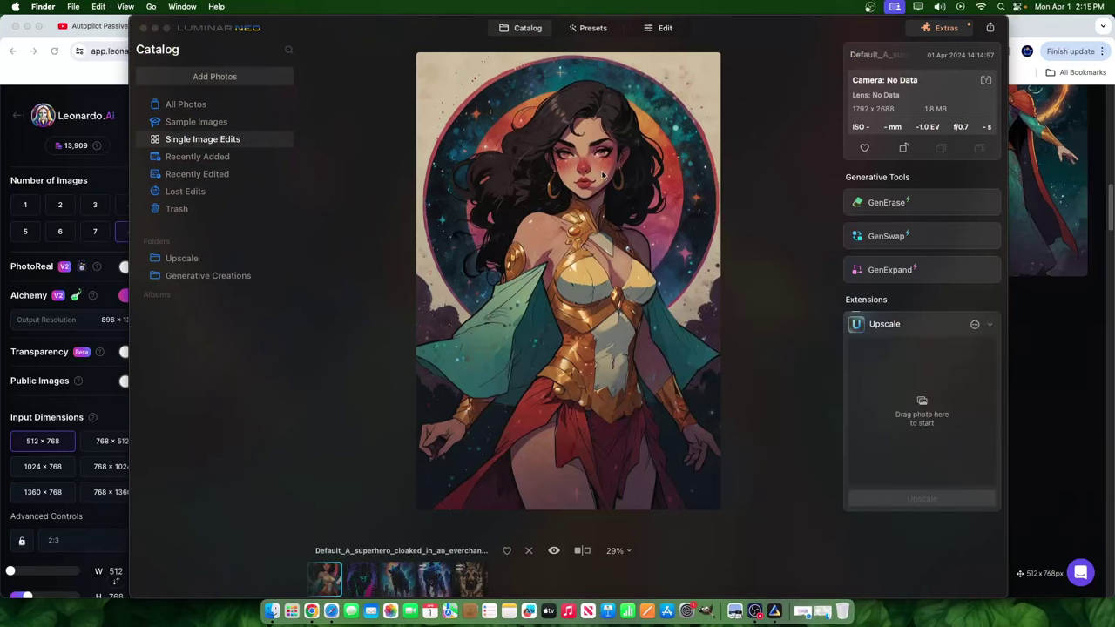
# - Return to Leonardo.Ai in Chrome and compare the Alchemy Crisp Upscaled and Alchemy Upscaler - Medium Normal versions of the gold-armoured heroine
pyautogui.click(1065, 351)
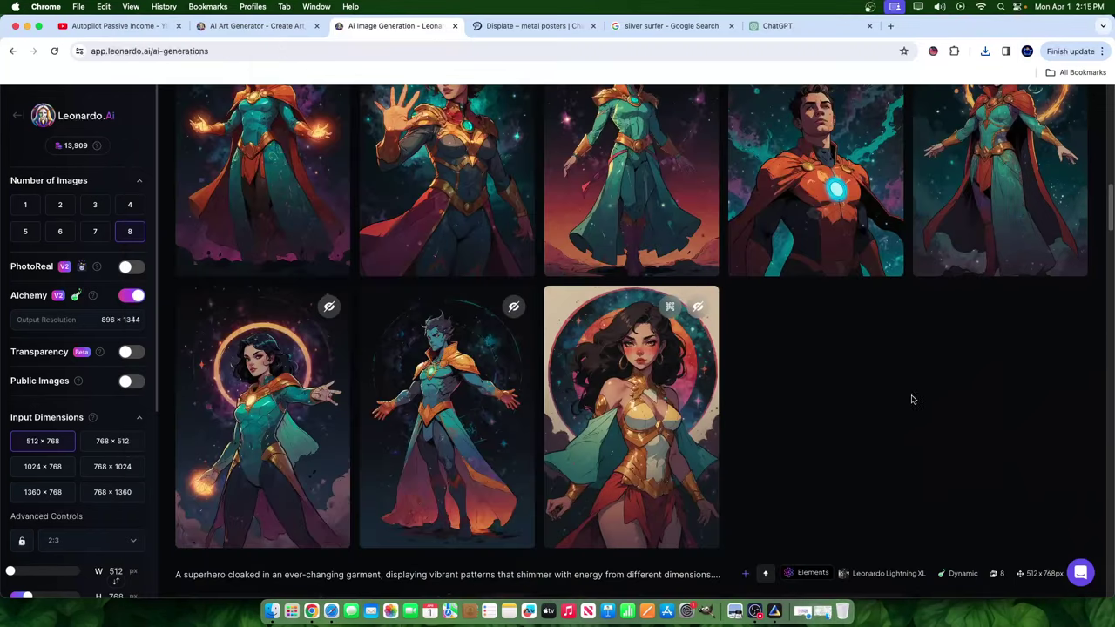
pyautogui.click(639, 475)
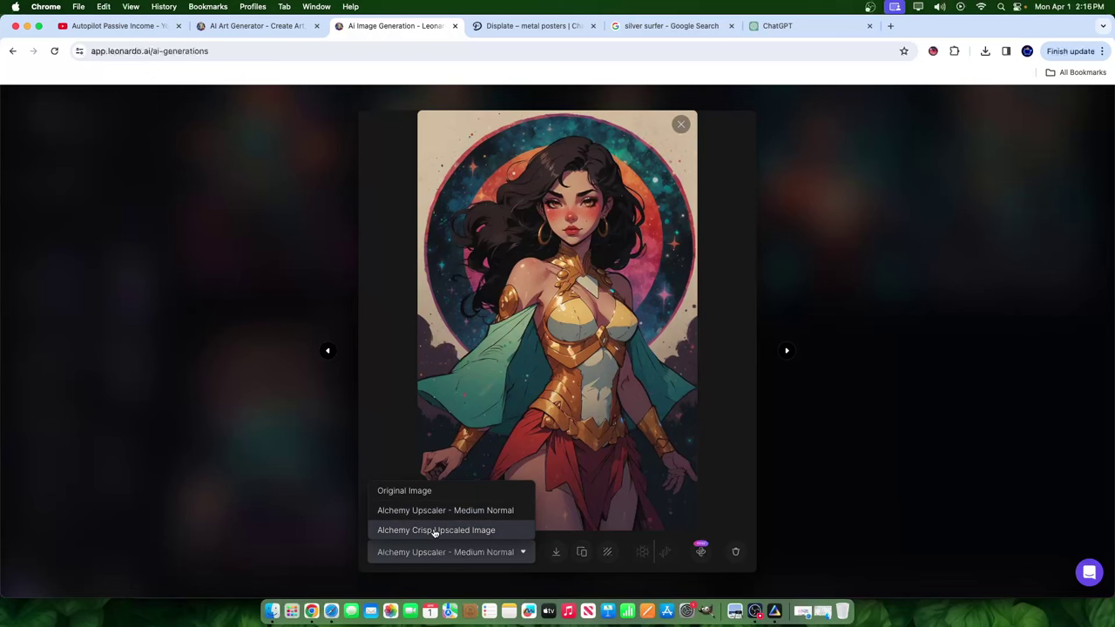
pyautogui.click(434, 532)
pyautogui.click(448, 552)
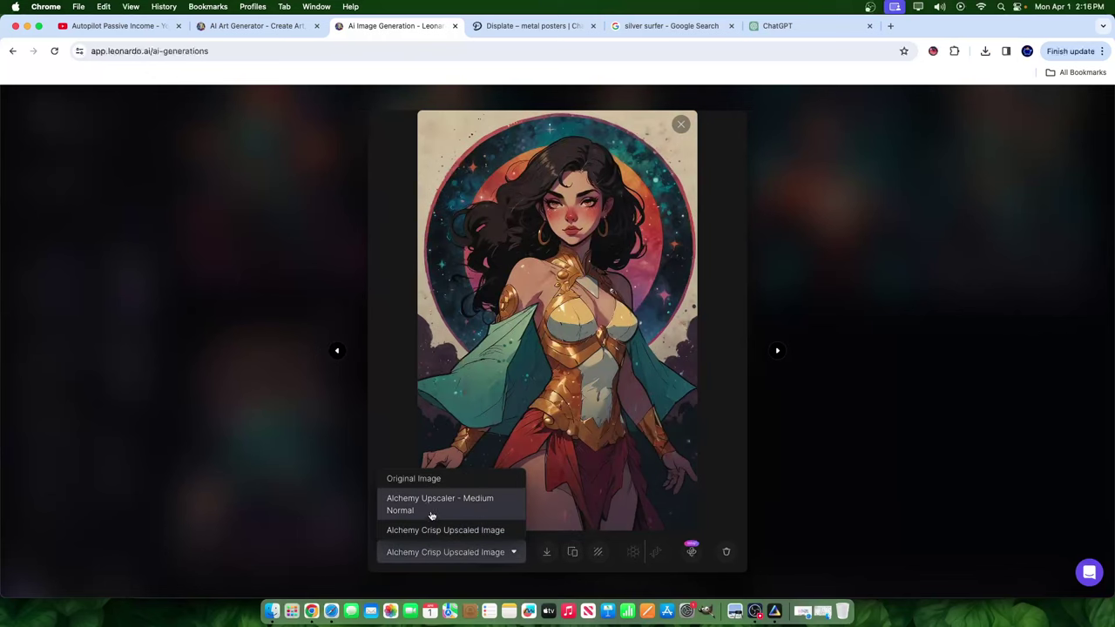
pyautogui.click(431, 505)
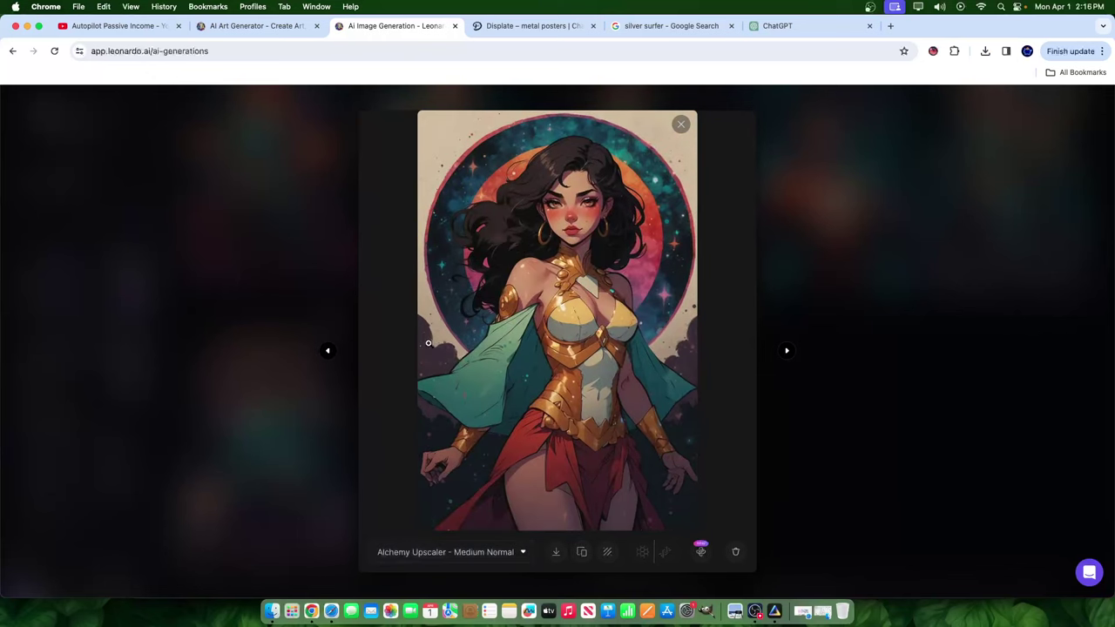
pyautogui.click(438, 543)
pyautogui.click(416, 532)
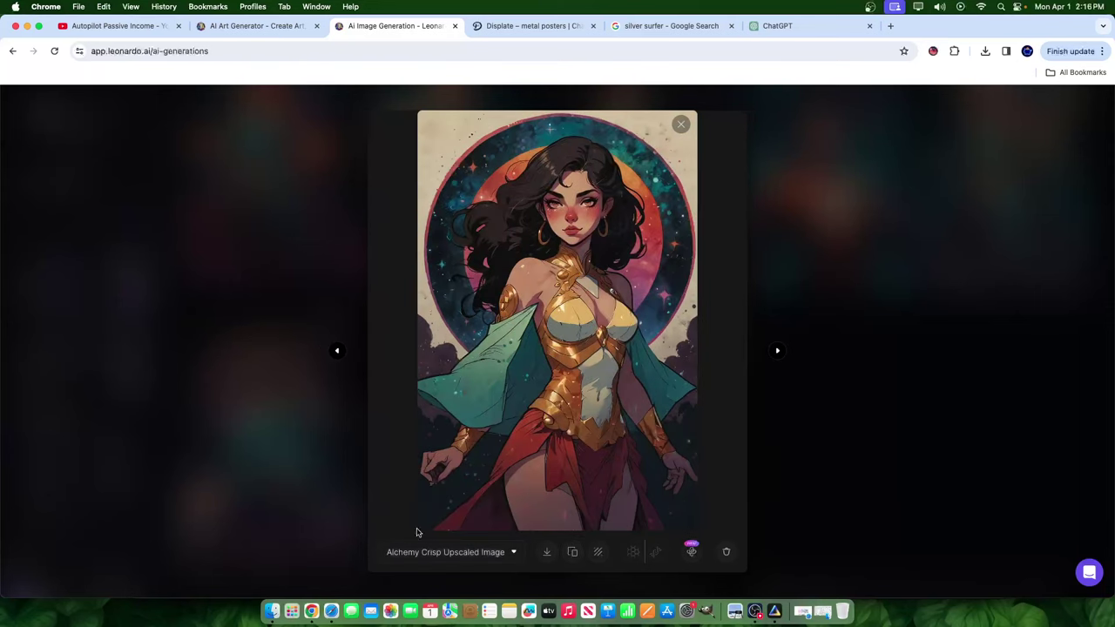
pyautogui.click(754, 611)
pyautogui.click(1112, 179)
pyautogui.click(963, 280)
# - Go back to the elemental dynamic-armor batch and examine its first four images enlarged
pyautogui.scroll(5, 747, 357)
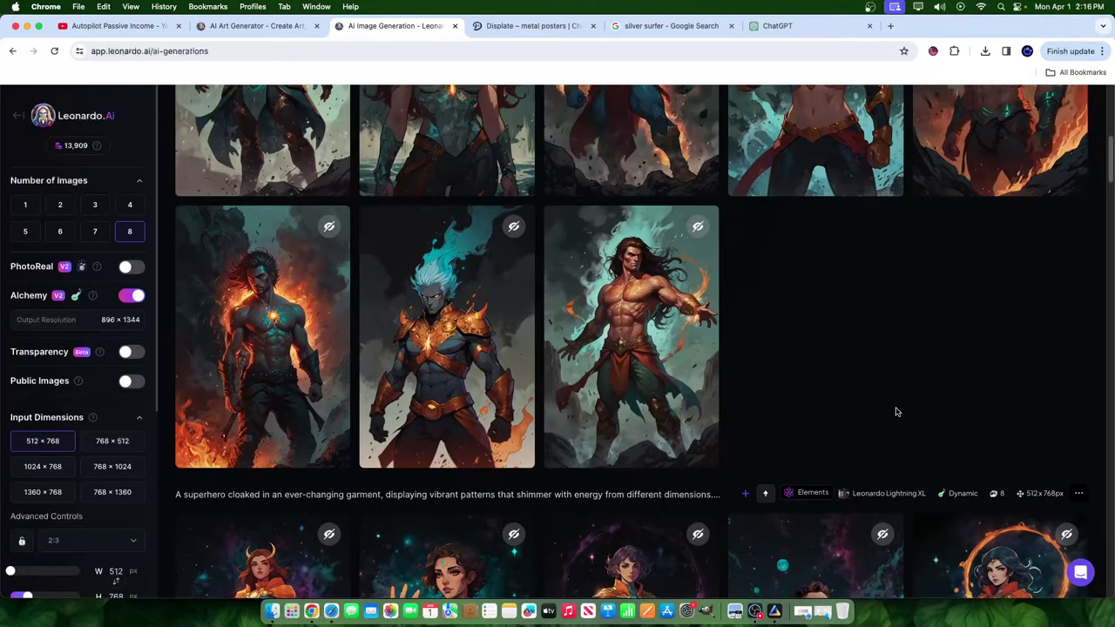
pyautogui.scroll(2, 897, 412)
pyautogui.scroll(-1, 897, 412)
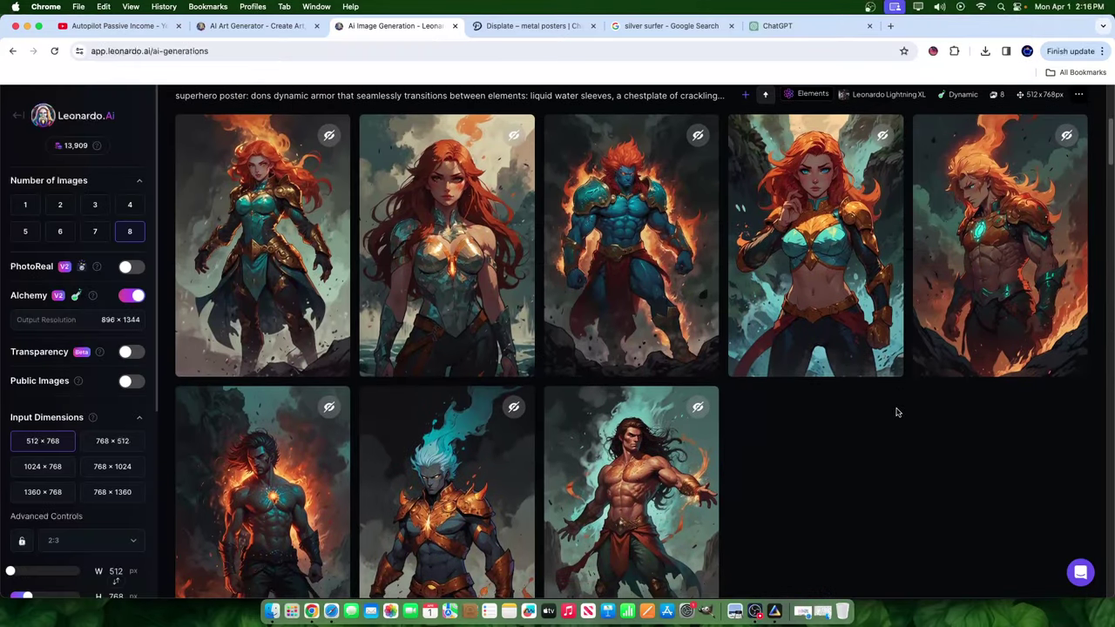
pyautogui.scroll(-2, 801, 477)
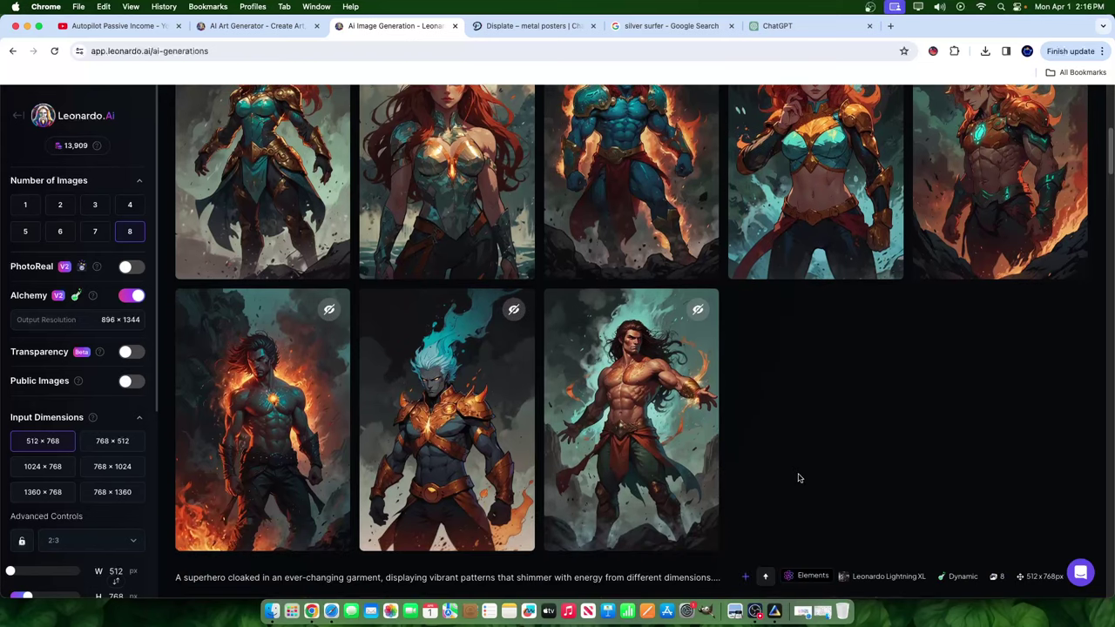
pyautogui.scroll(2, 916, 434)
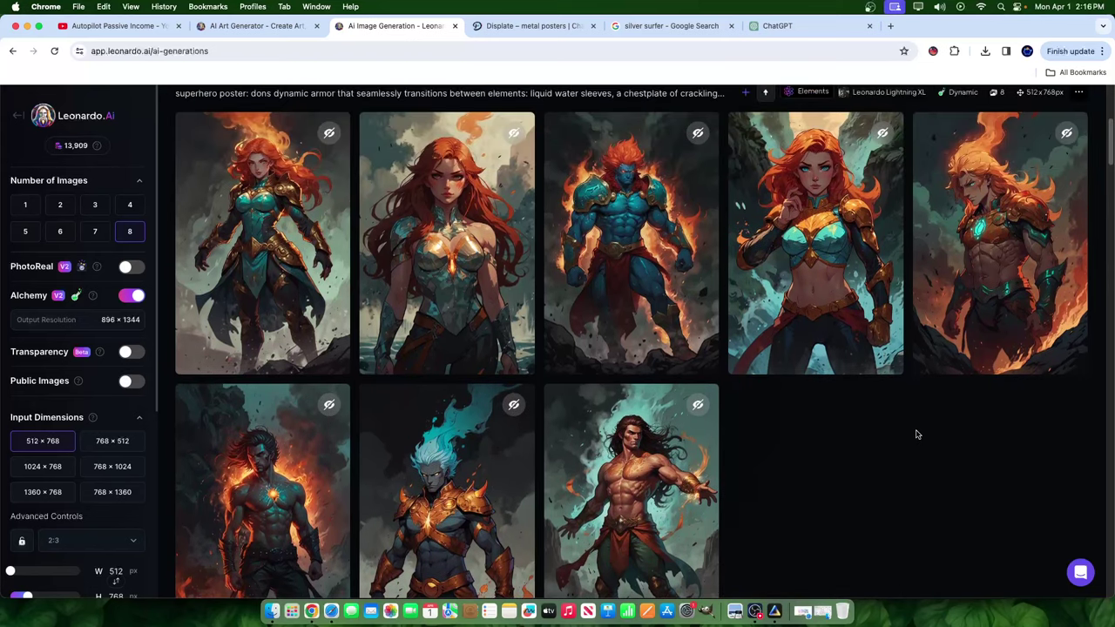
pyautogui.click(292, 246)
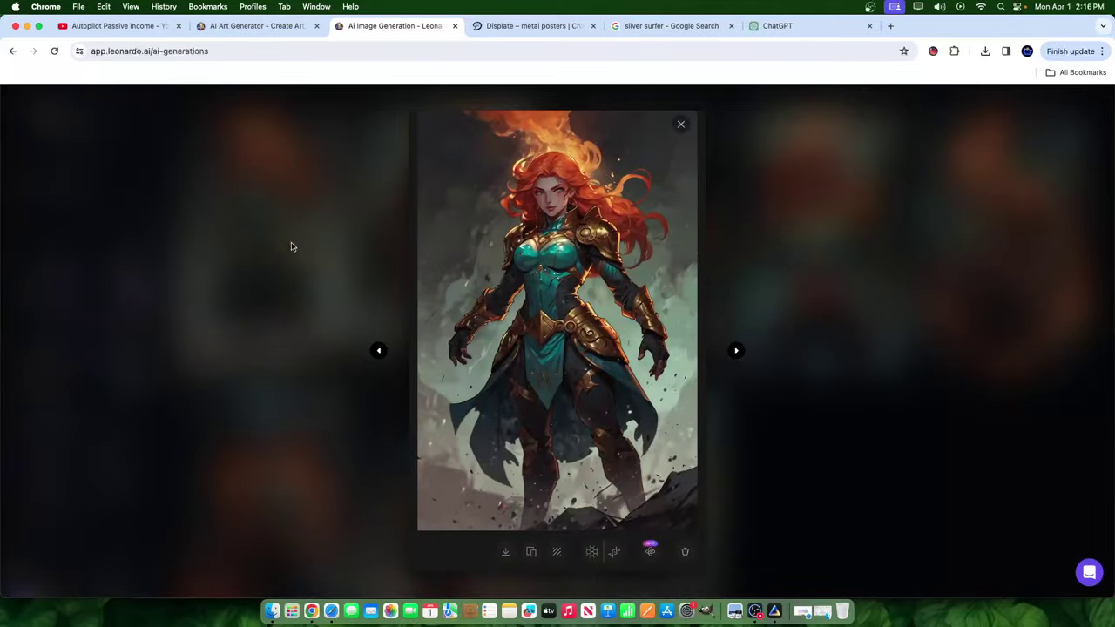
pyautogui.press('Left')
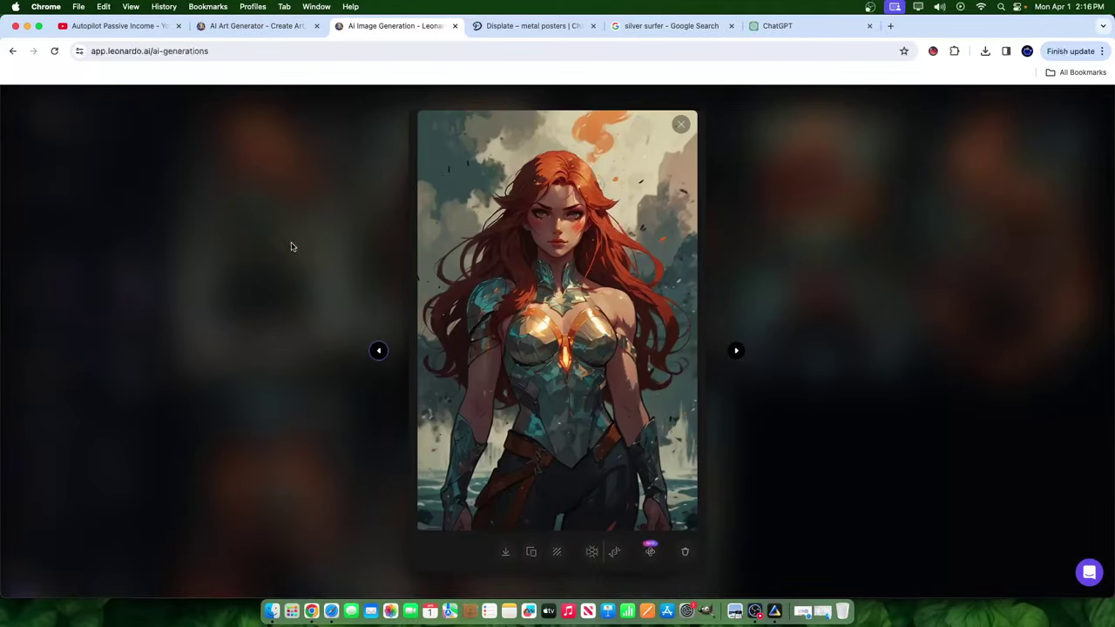
pyautogui.press('Left')
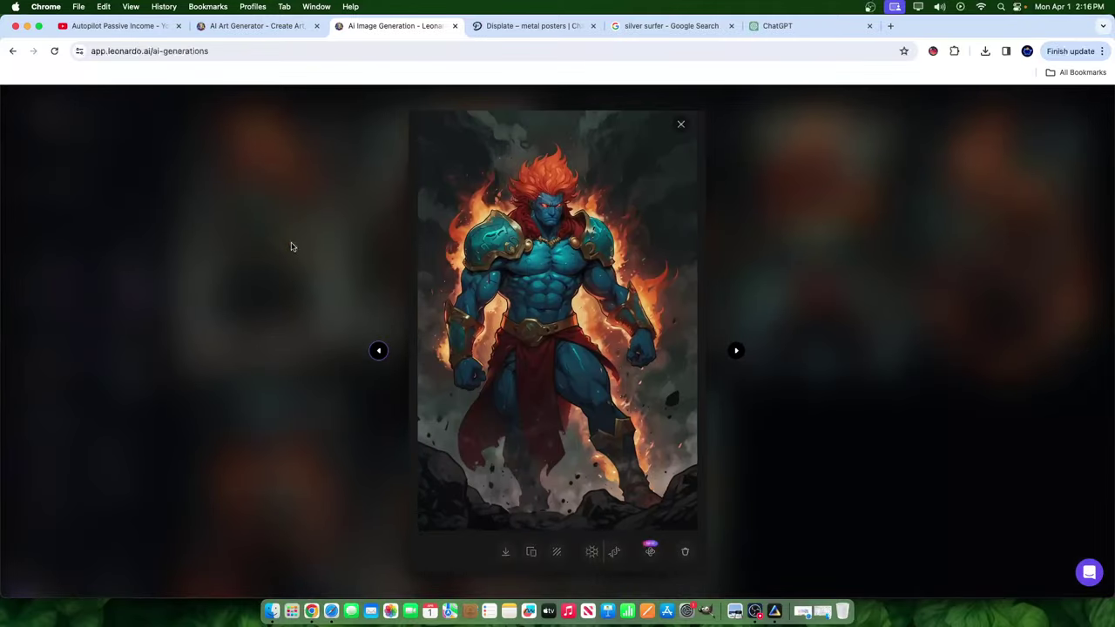
pyautogui.click(736, 350)
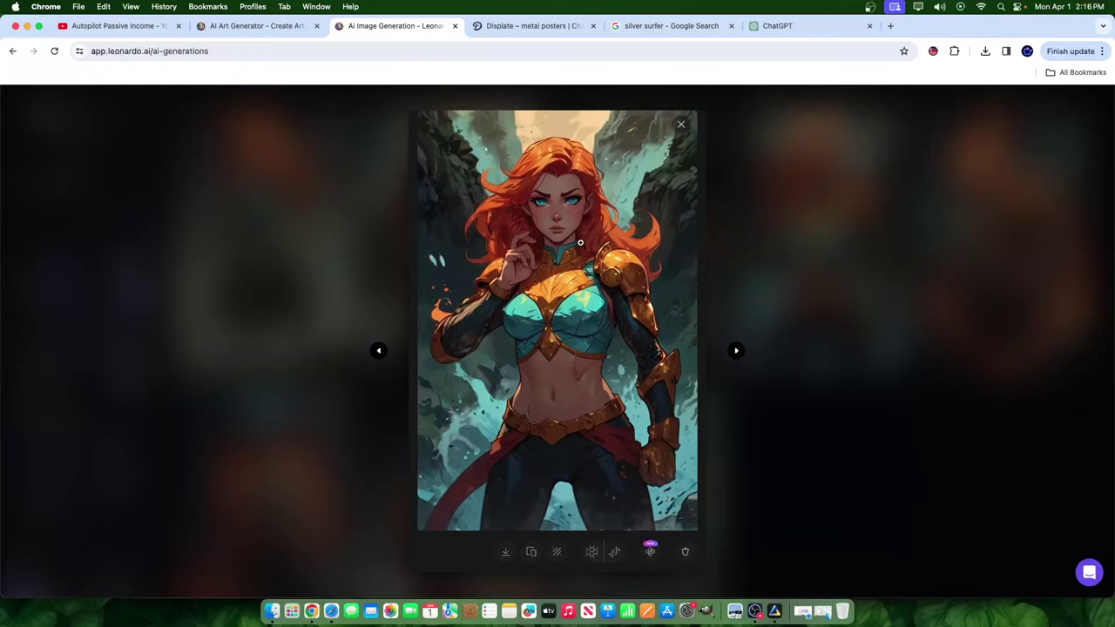
pyautogui.click(830, 272)
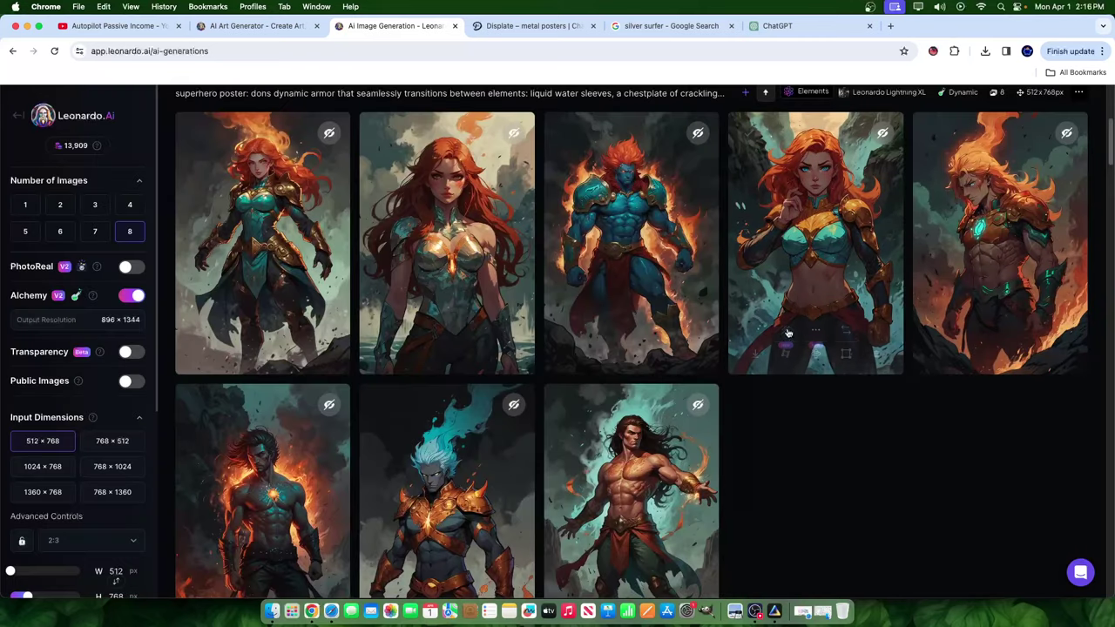
# - Examine the blond flame-haired hero enlarged, and compare the redheaded heroine in teal armour with the one in gold shoulder armour
pyautogui.click(925, 209)
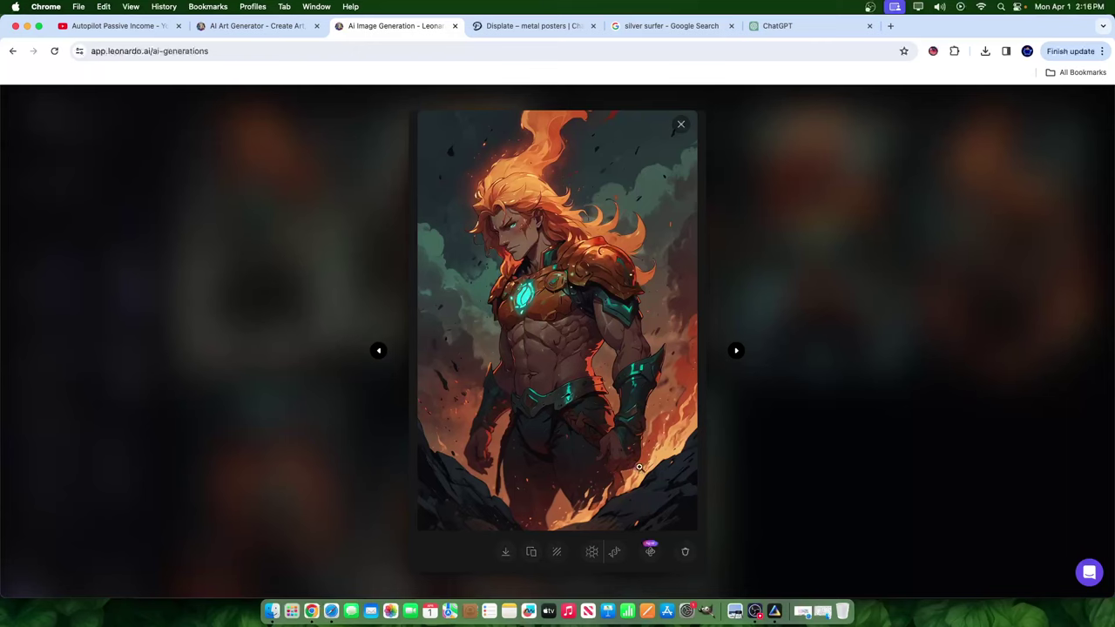
pyautogui.press('Escape')
pyautogui.click(447, 246)
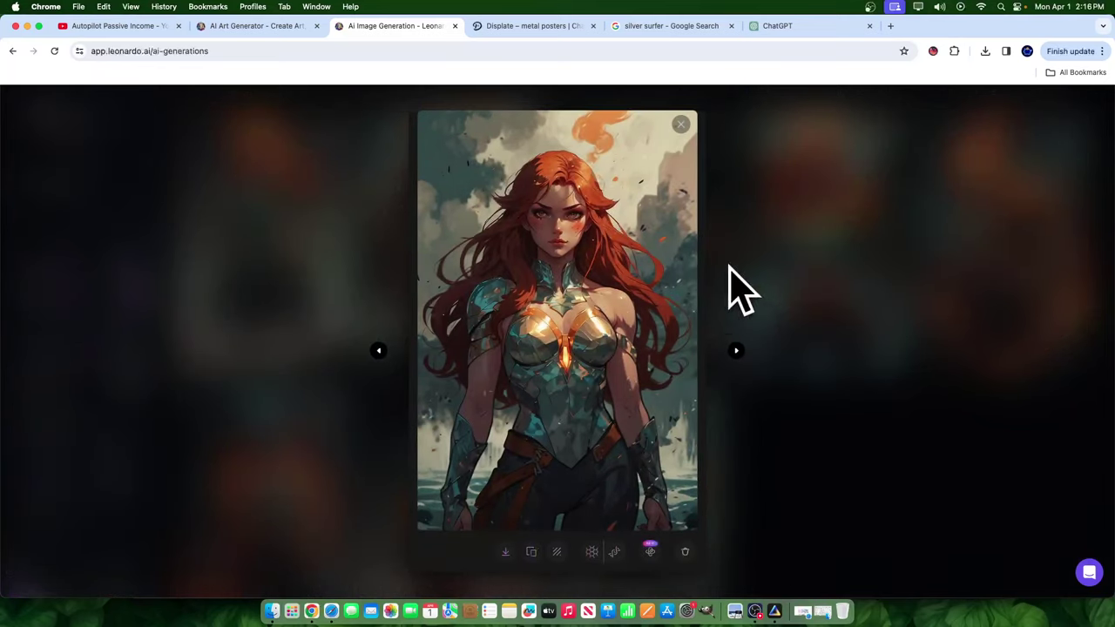
pyautogui.click(828, 472)
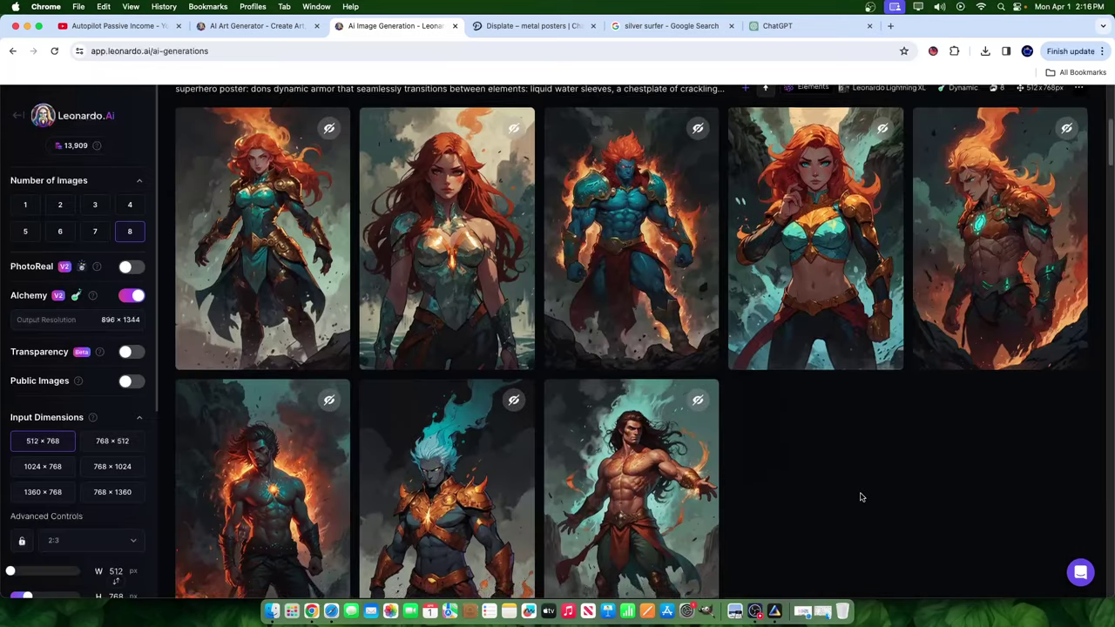
pyautogui.scroll(-5, 836, 479)
pyautogui.scroll(5, 584, 339)
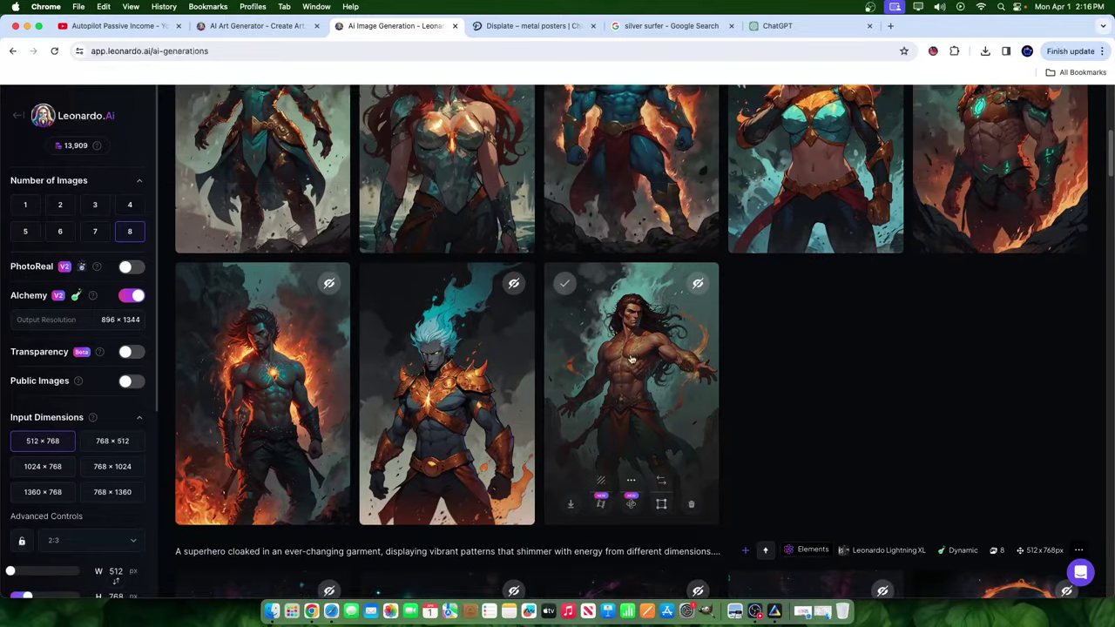
pyautogui.click(454, 252)
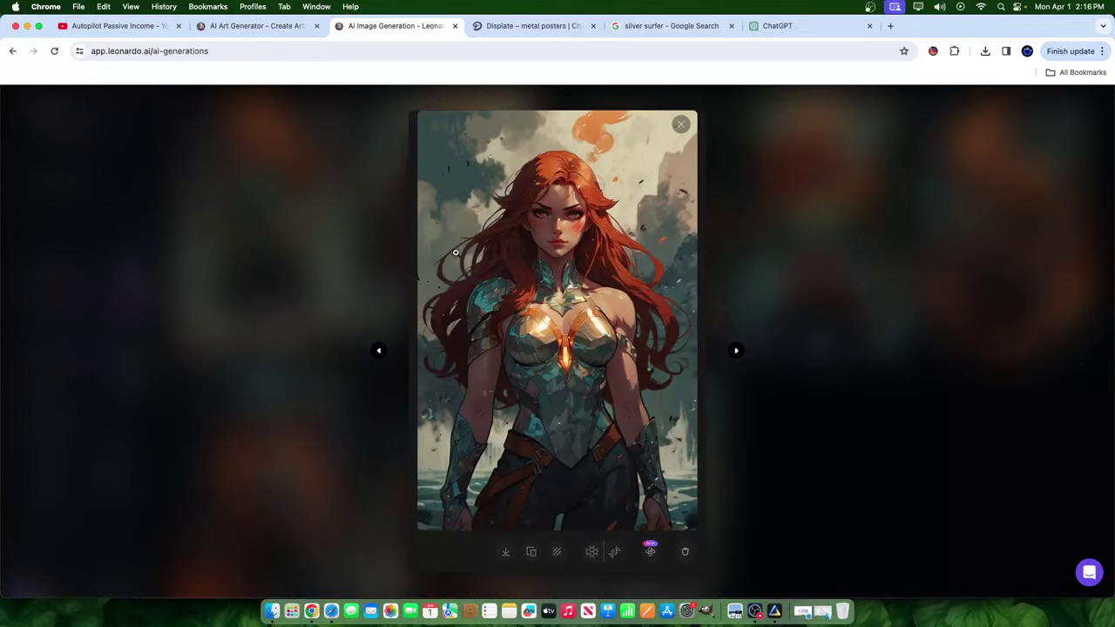
pyautogui.click(791, 251)
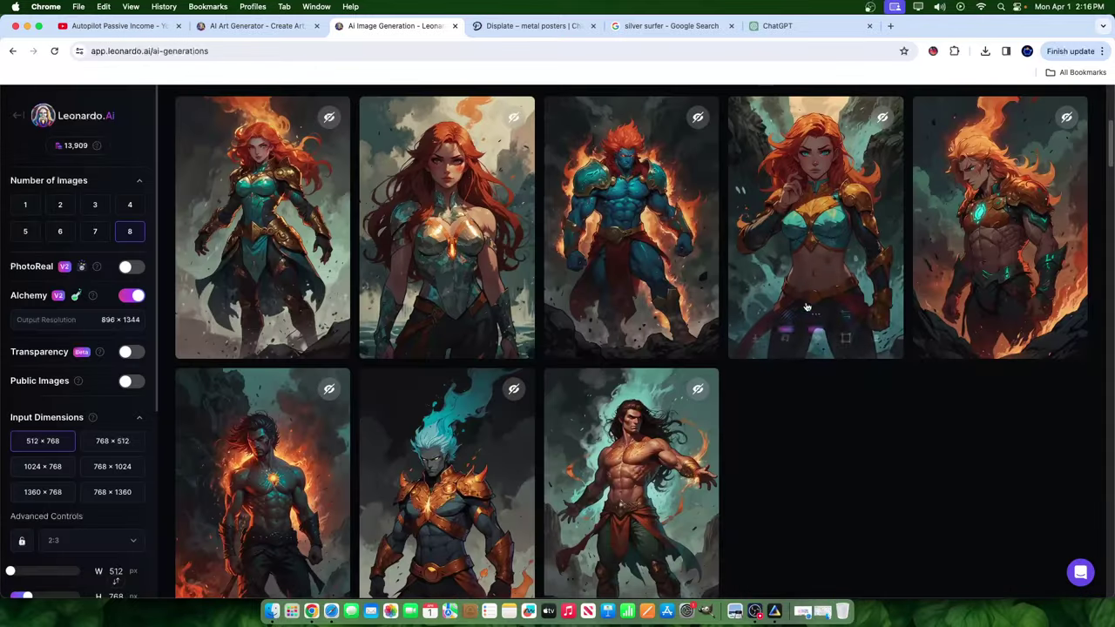
pyautogui.click(819, 249)
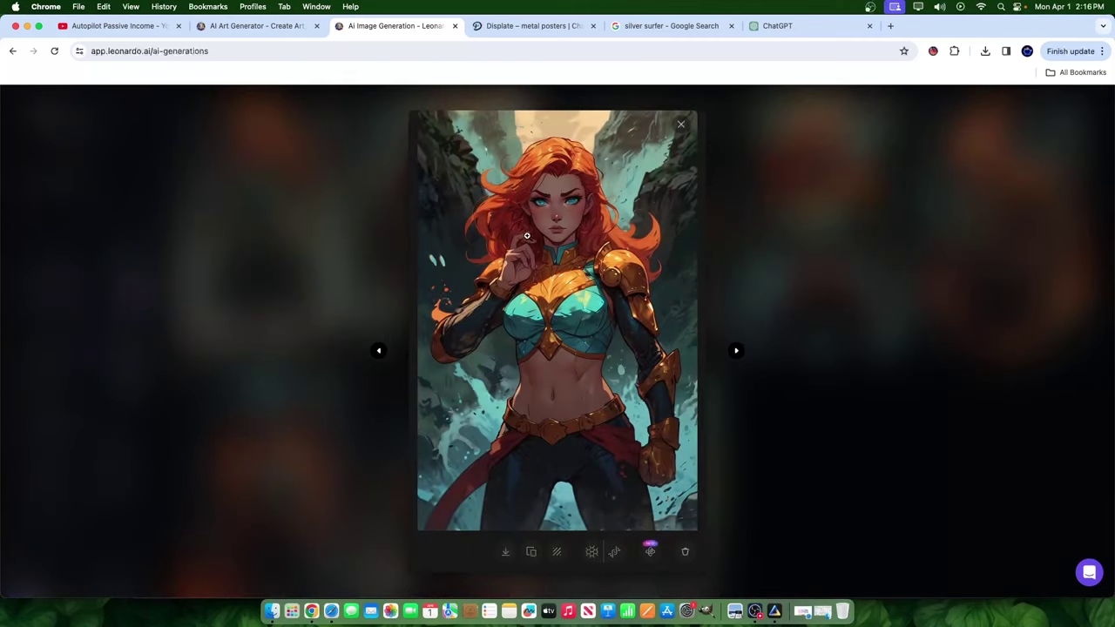
# - Examine the blond hero with the glowing teal chest gem and the blue-skinned hero surrounded by flames, each enlarged
pyautogui.click(851, 281)
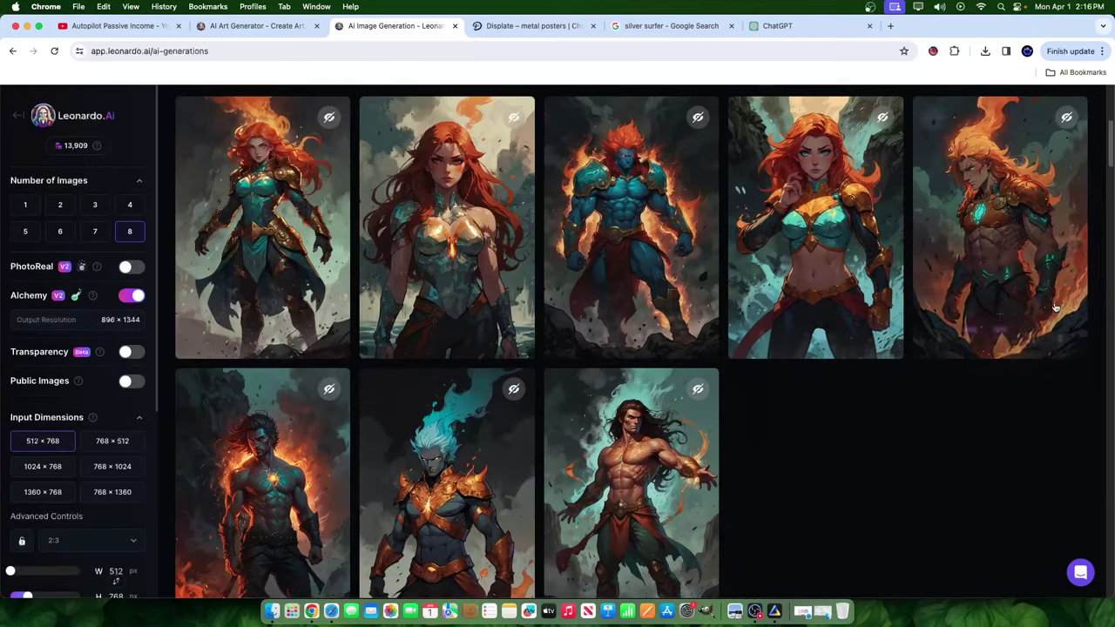
pyautogui.click(1010, 331)
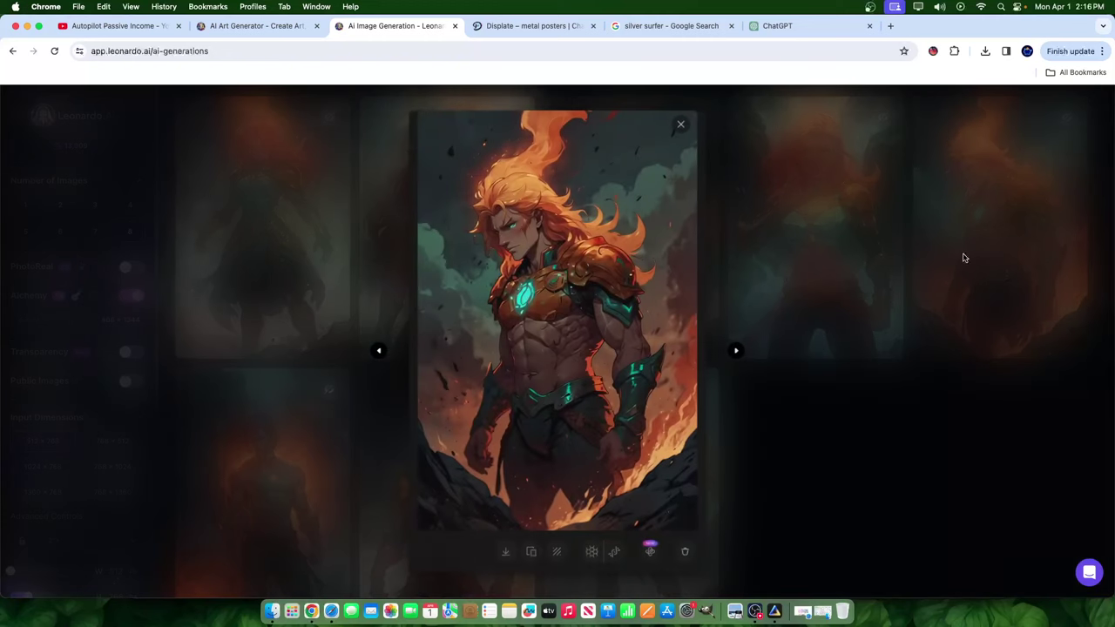
pyautogui.click(916, 500)
pyautogui.scroll(-1, 862, 505)
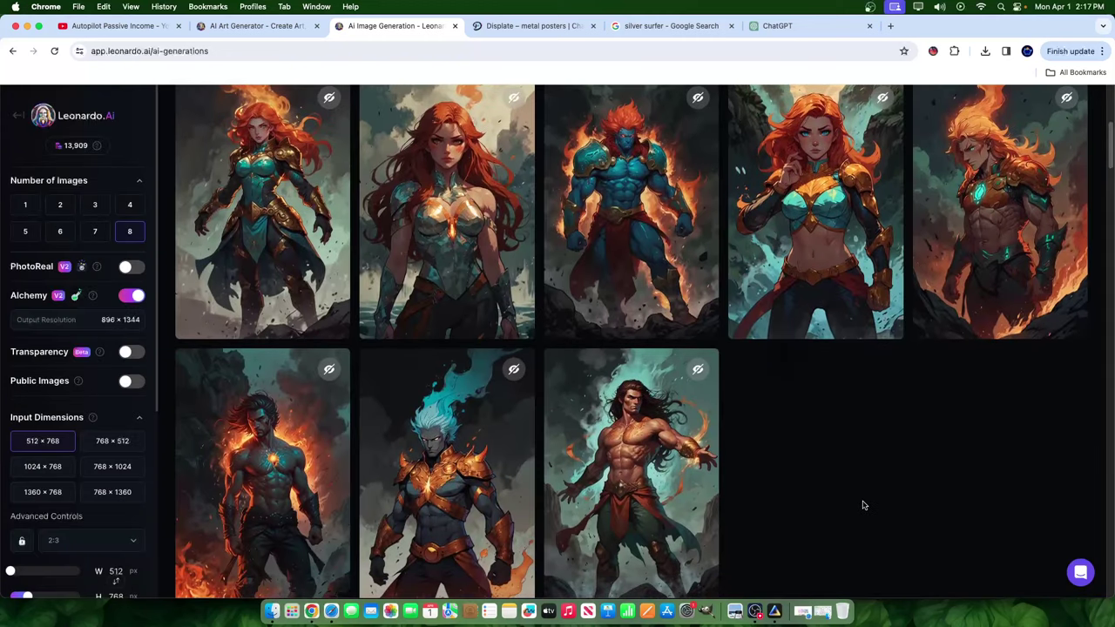
pyautogui.click(599, 218)
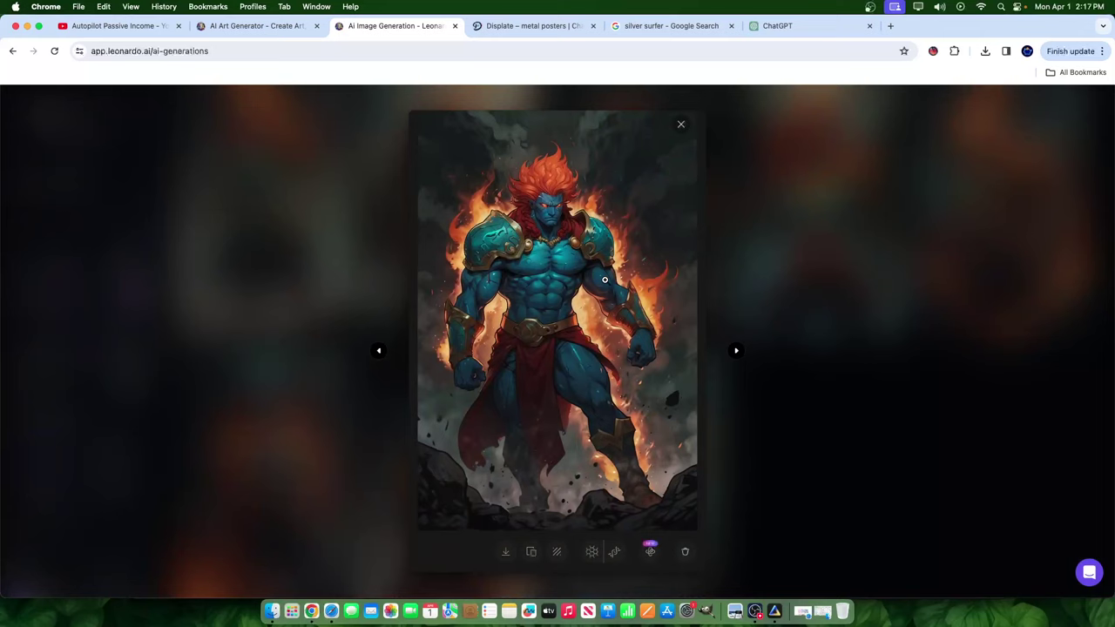
pyautogui.click(883, 359)
# - Review the ever-changing-garment superhero batch, and switch to Luminar Neo to show the single image edits as a thumbnail grid
pyautogui.scroll(-10, 792, 506)
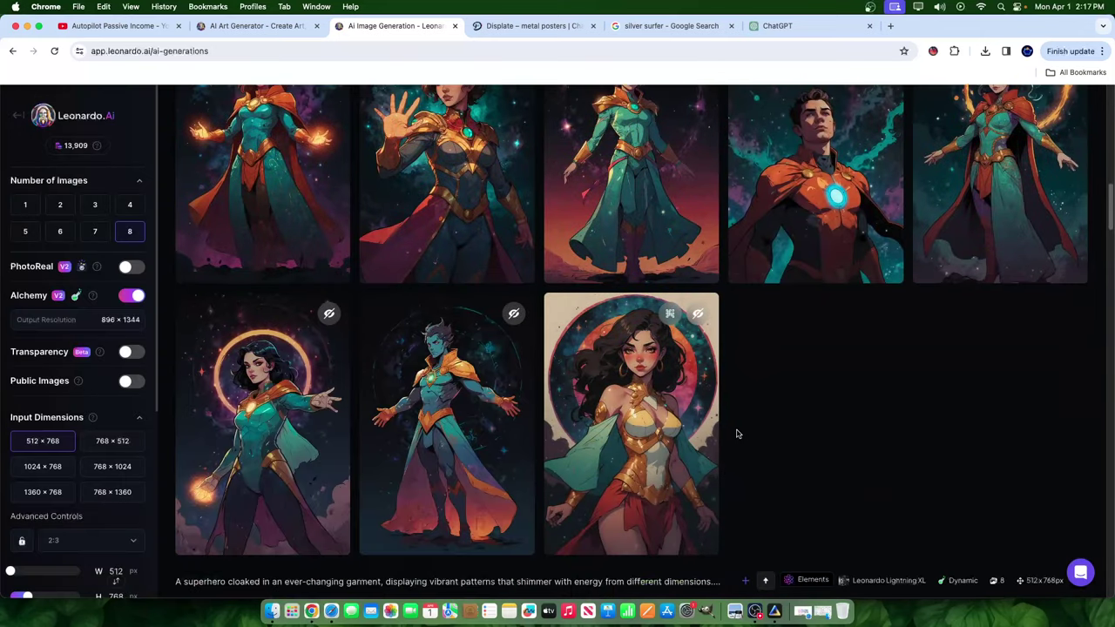
pyautogui.scroll(2, 736, 433)
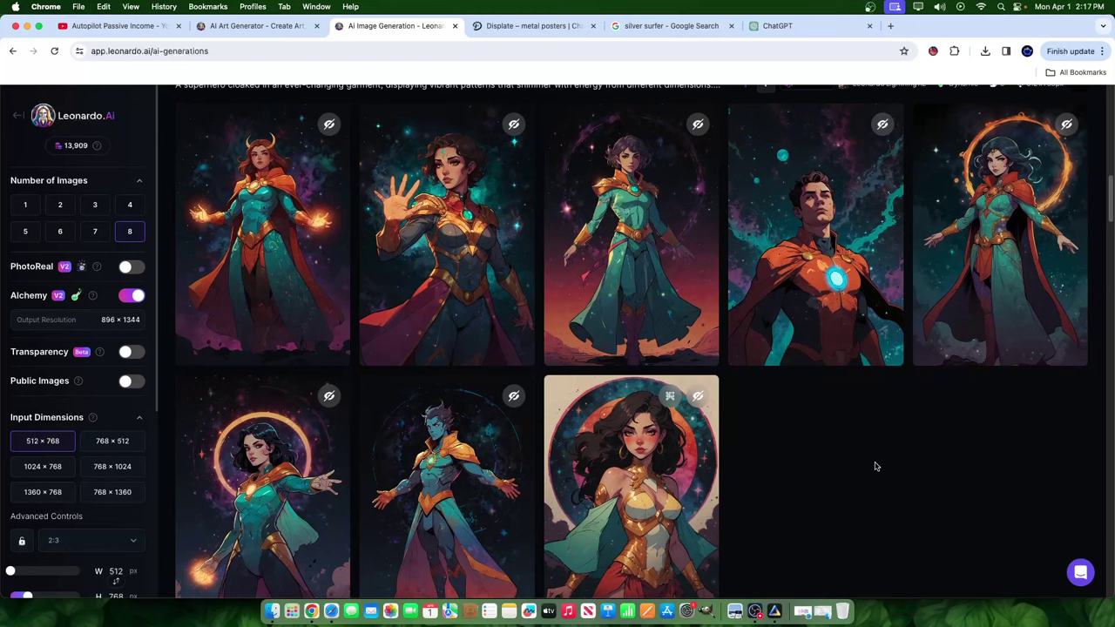
pyautogui.scroll(-2, 832, 464)
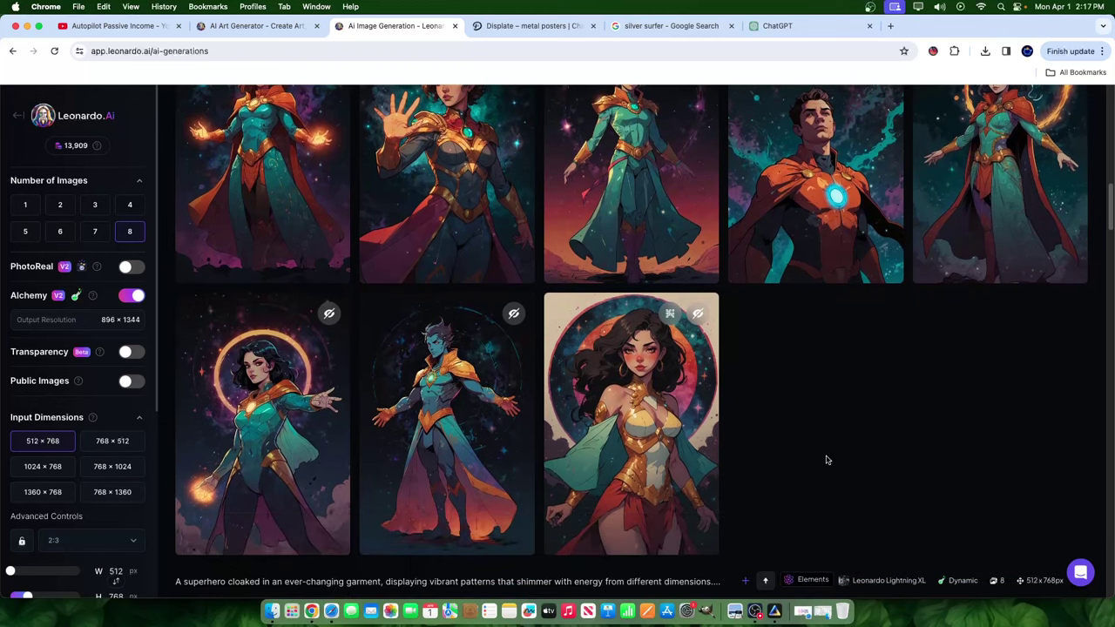
pyautogui.click(774, 611)
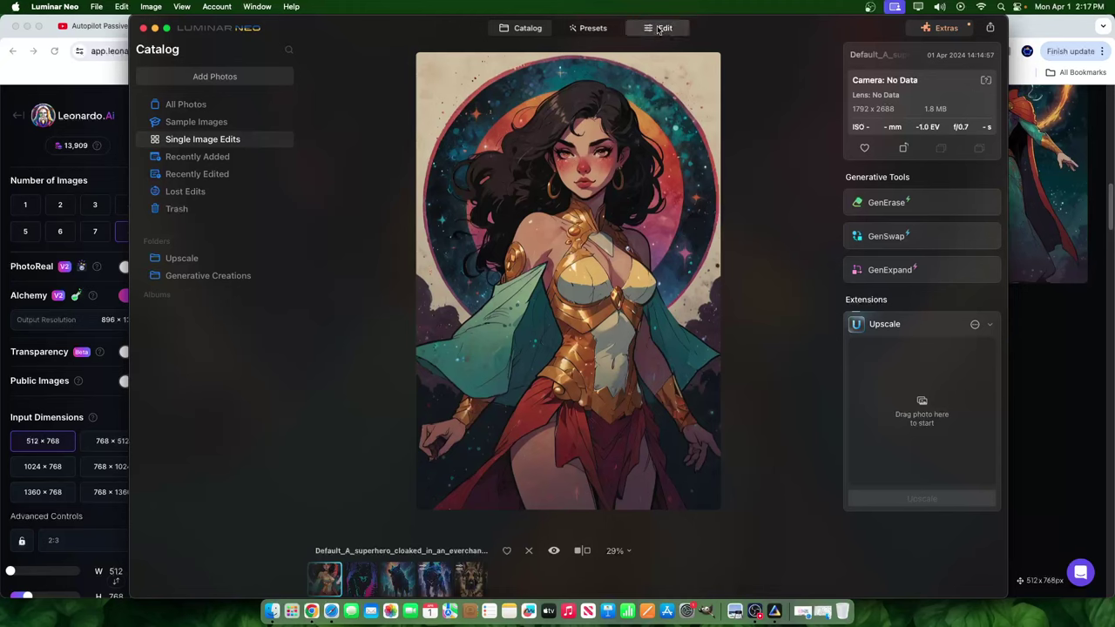
pyautogui.doubleClick(562, 55)
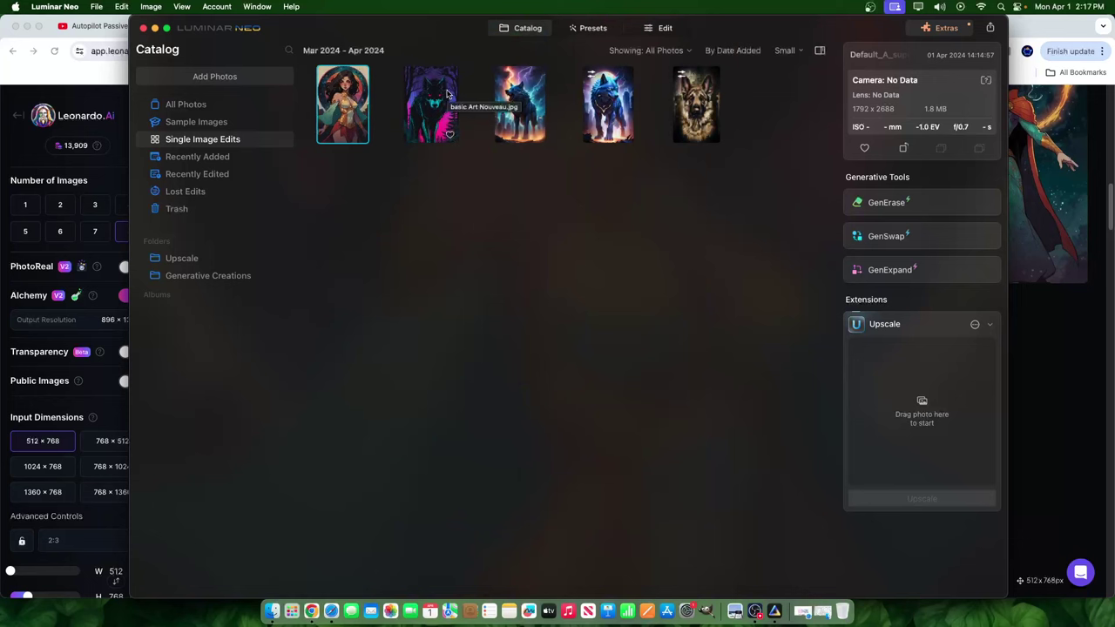
# - Return to Leonardo.Ai in Chrome, browse the ever-changing-garment batches, and view the gold-armoured heroine's Original Image version enlarged
pyautogui.click(1061, 346)
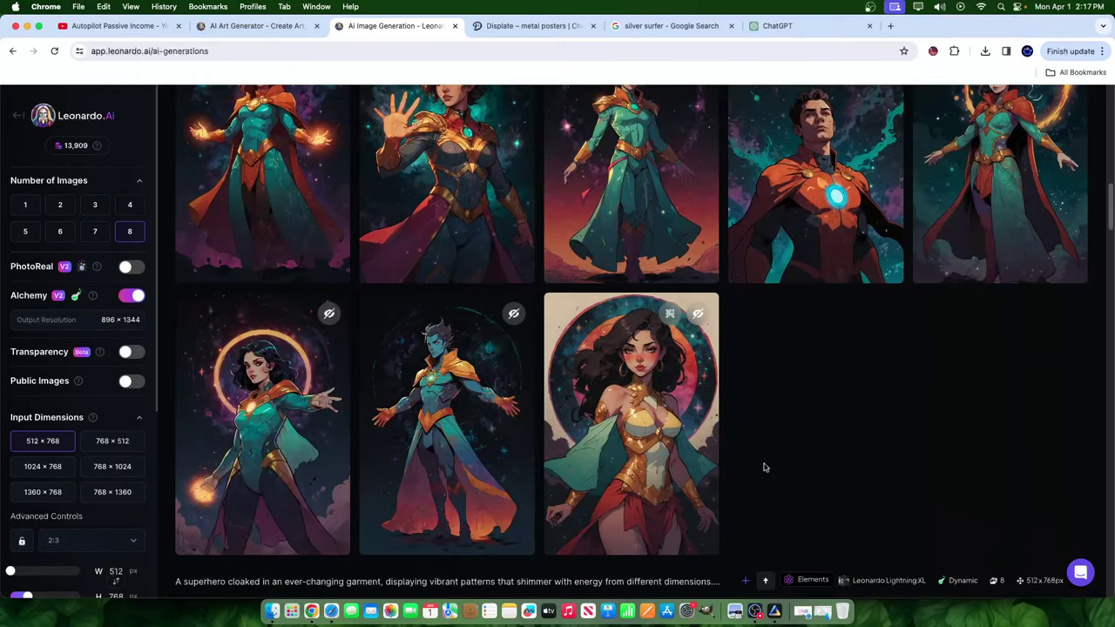
pyautogui.scroll(-5, 661, 448)
pyautogui.scroll(-1, 654, 445)
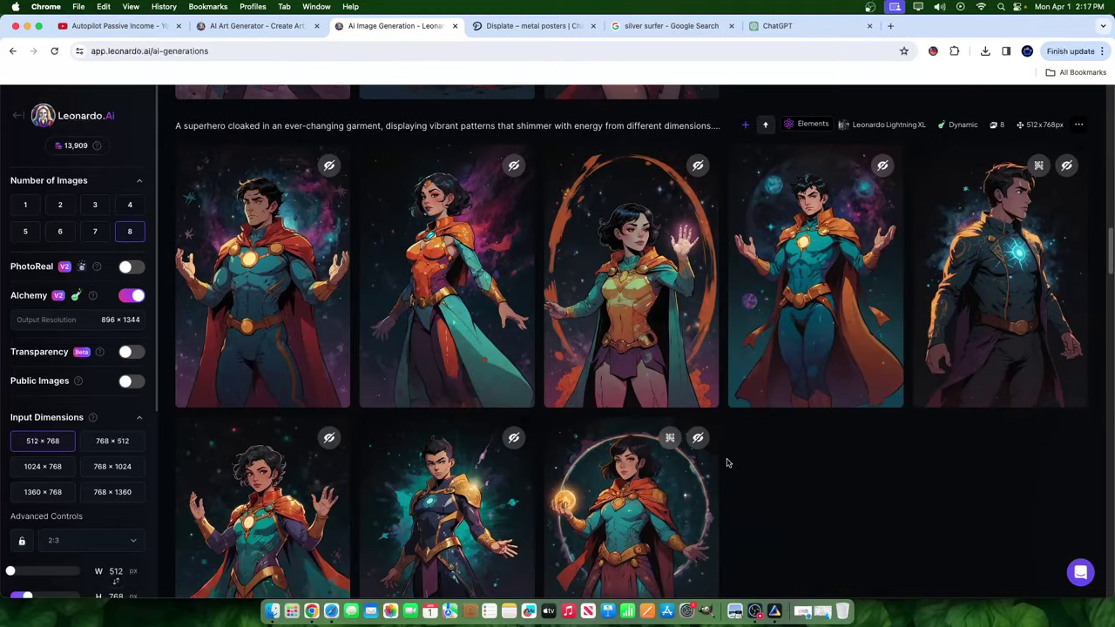
pyautogui.click(774, 610)
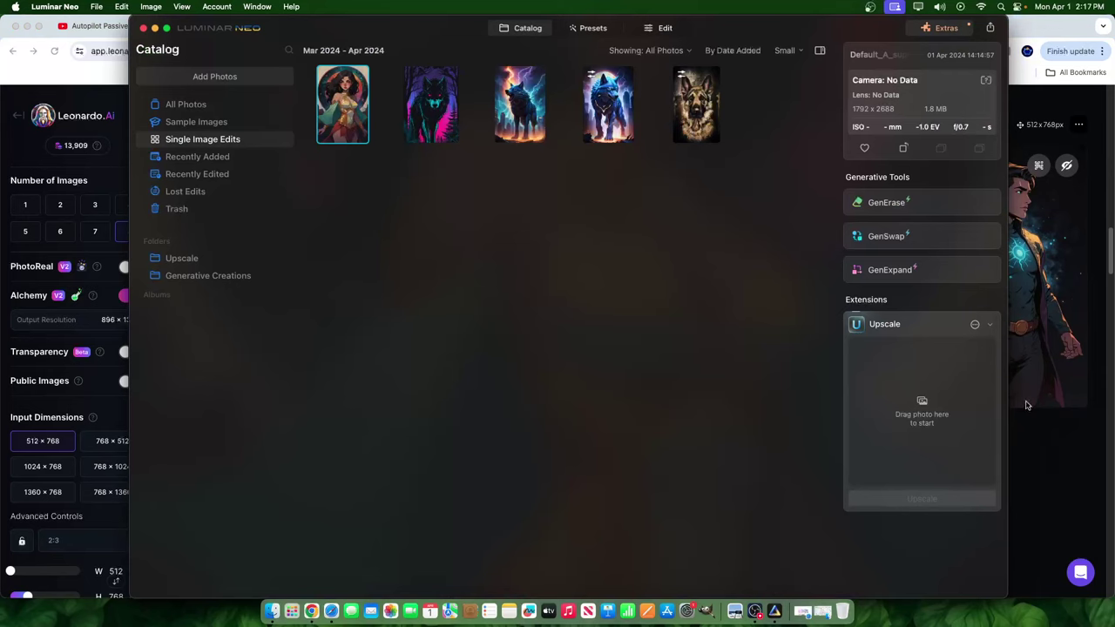
pyautogui.press('super+Tab')
pyautogui.scroll(-1, 533, 298)
pyautogui.scroll(3, 532, 298)
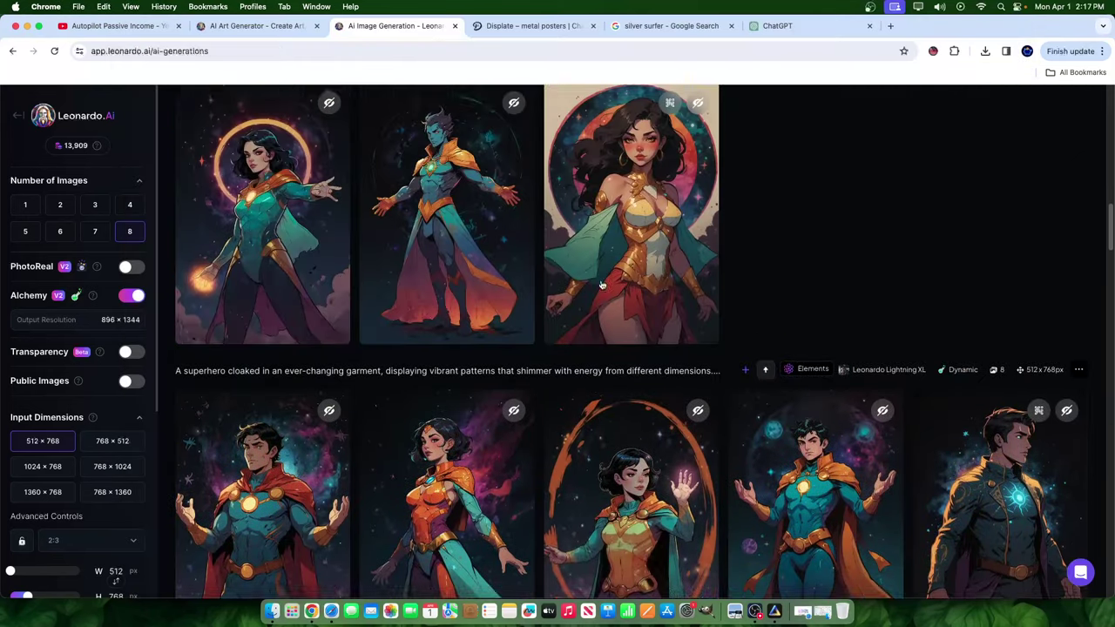
pyautogui.click(601, 261)
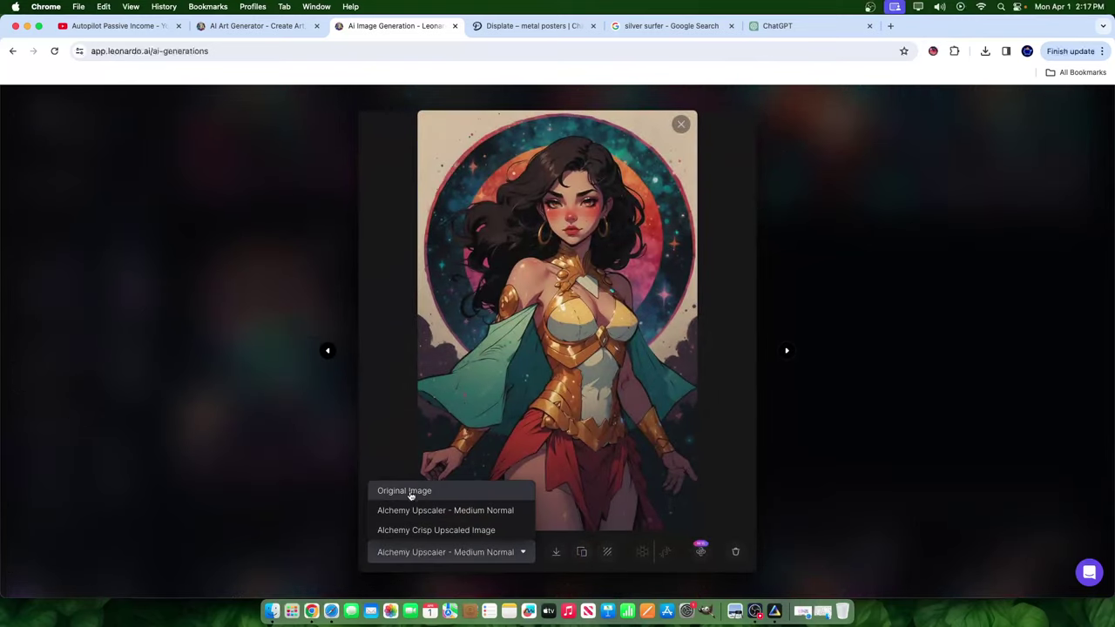
pyautogui.click(410, 493)
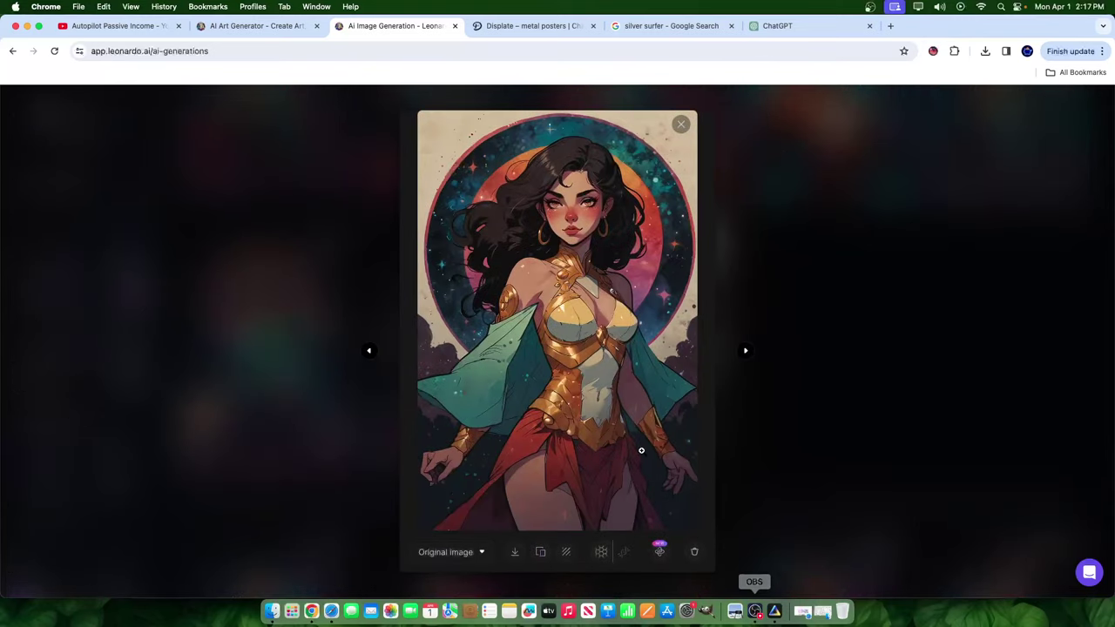
# - Switch to Luminar Neo and upscale the gold-armoured heroine image 4x with the Upscale extension
pyautogui.click(774, 610)
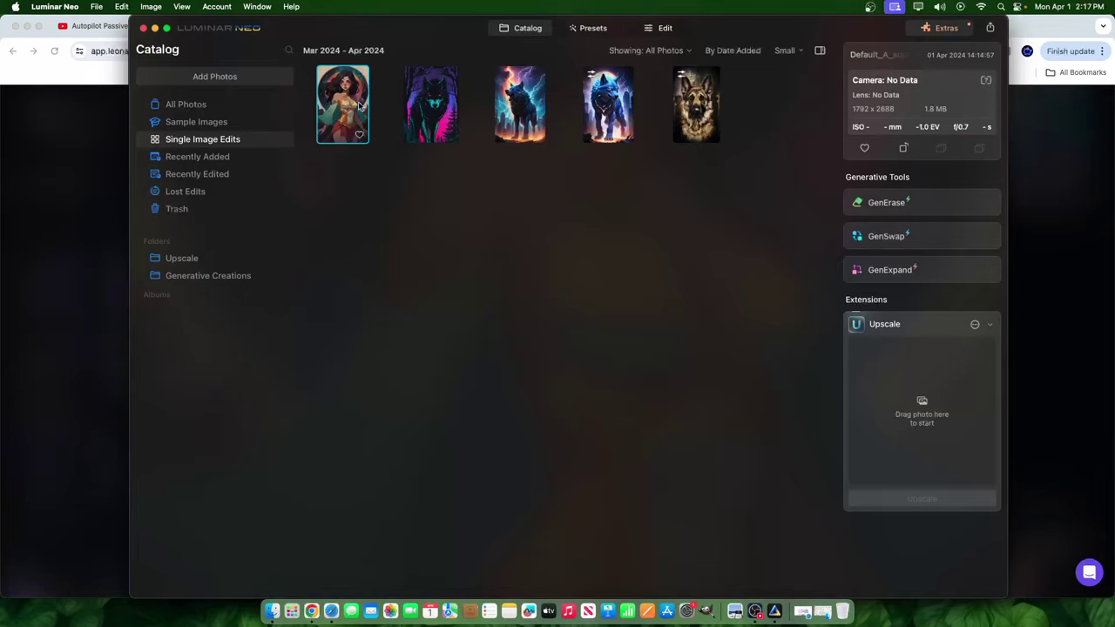
pyautogui.moveTo(362, 106); pyautogui.dragTo(896, 380)
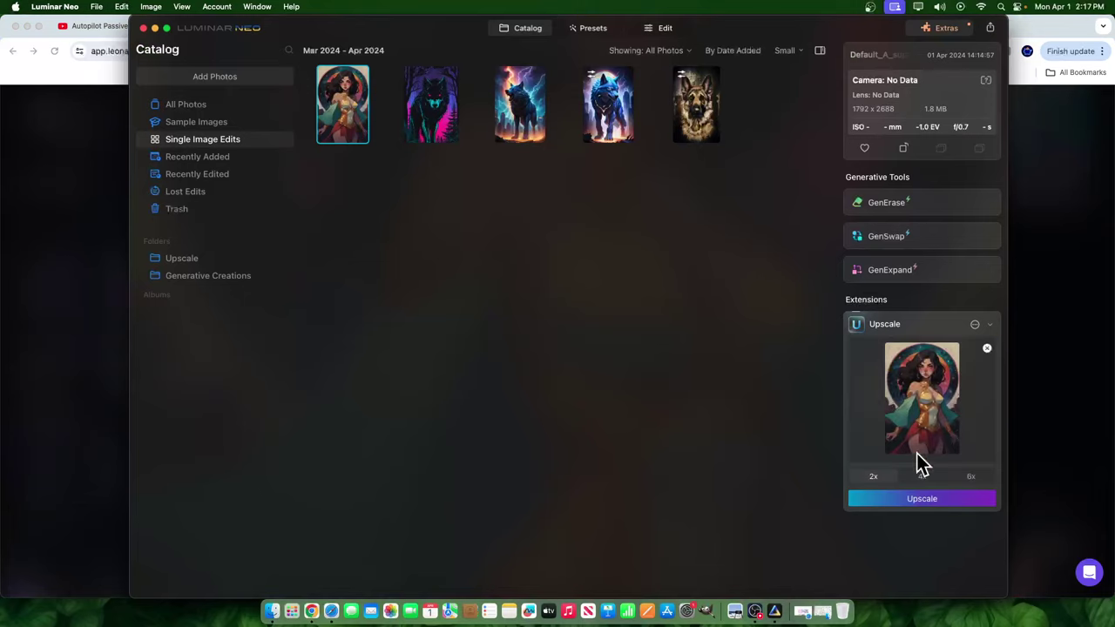
pyautogui.click(922, 476)
pyautogui.click(945, 498)
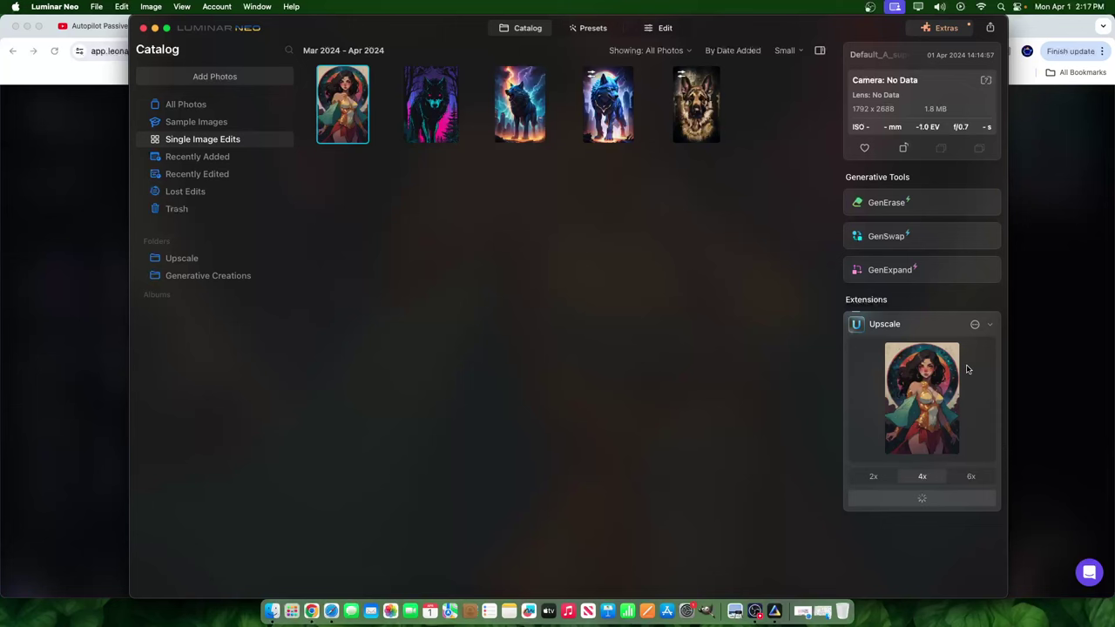
# - Return to Leonardo.Ai in Chrome, close the enlarged heroine, and look over her batch of images
pyautogui.click(1056, 354)
pyautogui.click(1043, 323)
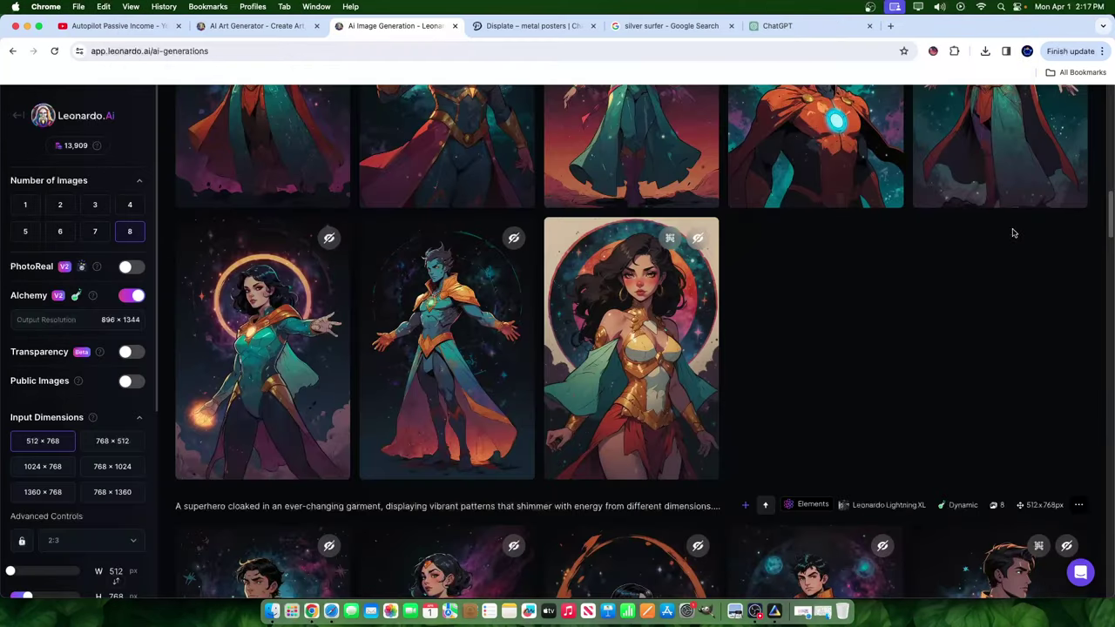
pyautogui.scroll(2, 663, 355)
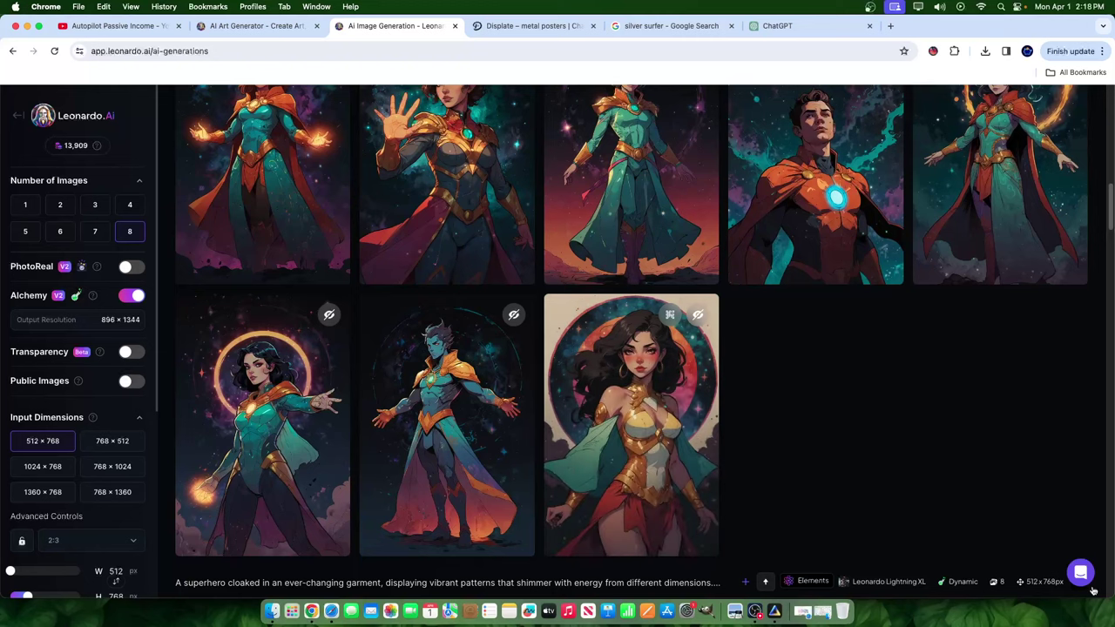
# - Switch back to Luminar Neo, widen and reposition its window, and open the upscaled heroine image for editing
pyautogui.click(774, 611)
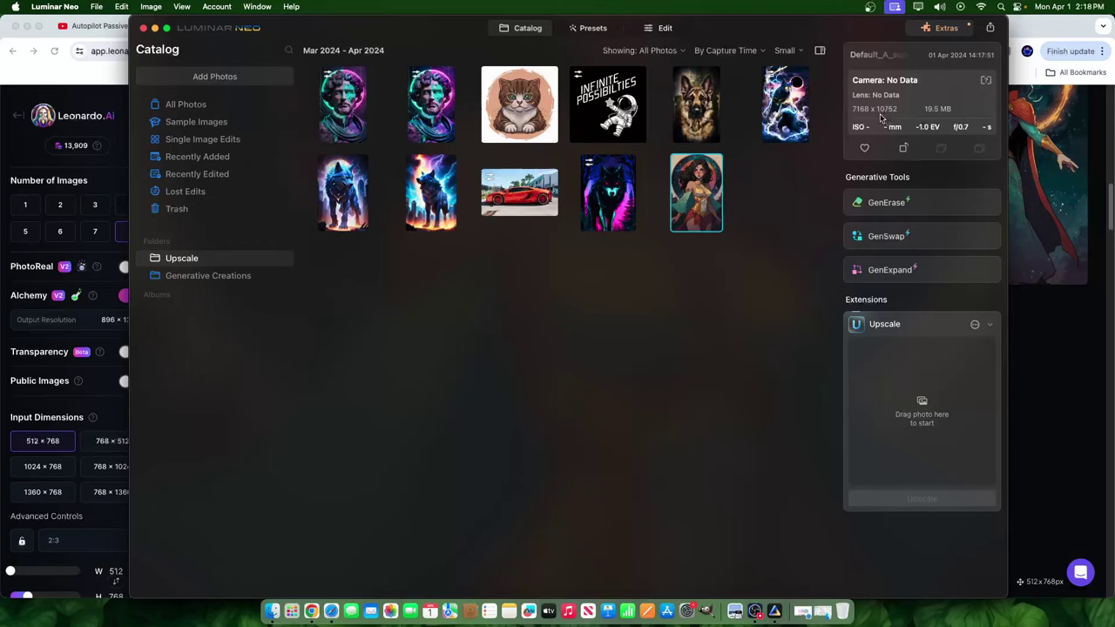
pyautogui.doubleClick(681, 179)
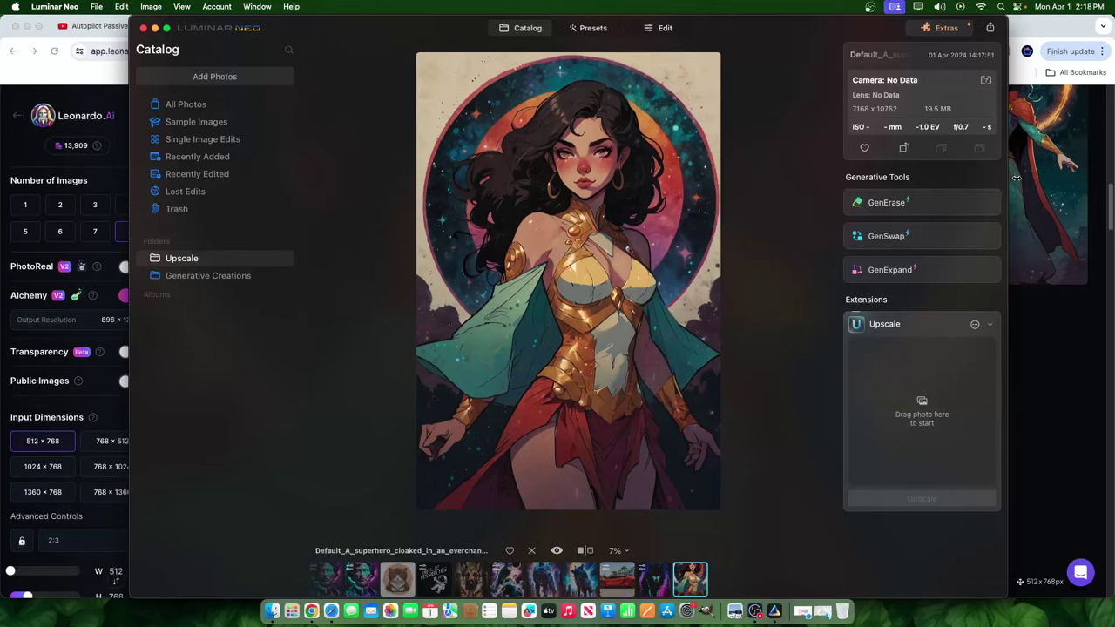
pyautogui.moveTo(1015, 178); pyautogui.dragTo(1082, 182)
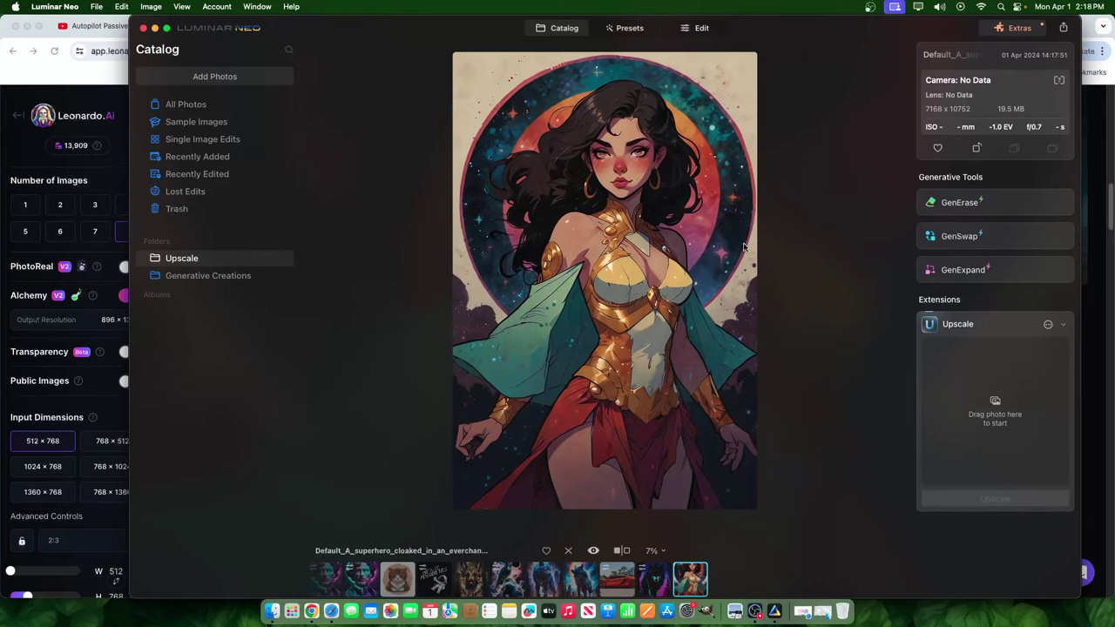
pyautogui.click(696, 28)
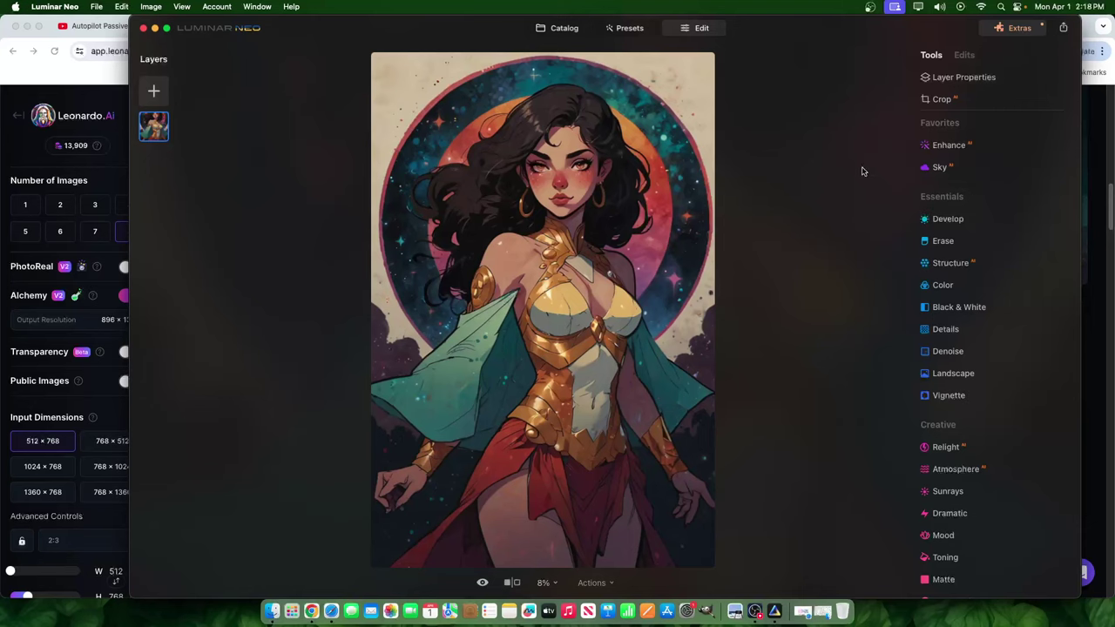
pyautogui.moveTo(808, 35); pyautogui.dragTo(779, 32)
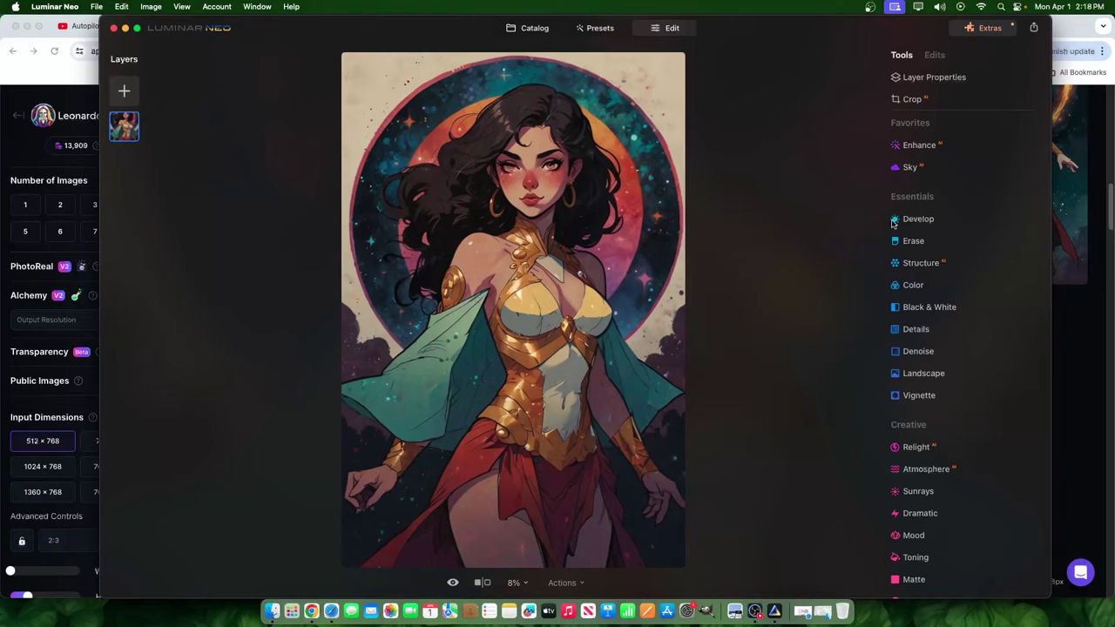
# - Set Smart Contrast to 22 in the Develop tool after trying 100, comparing the image with its unedited version
pyautogui.click(938, 222)
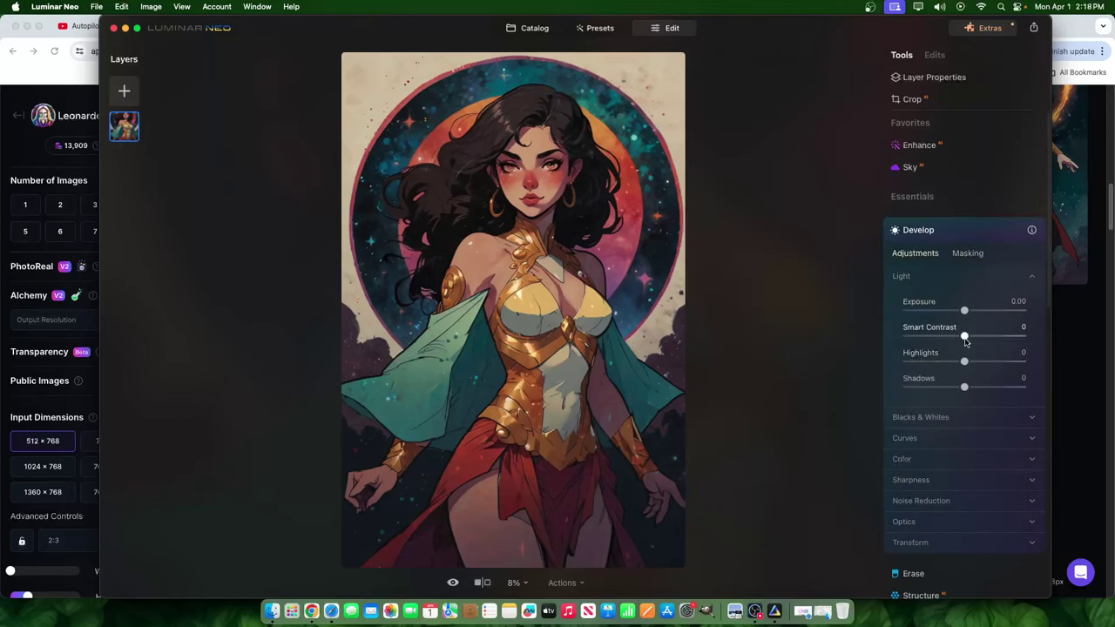
pyautogui.moveTo(964, 337); pyautogui.dragTo(1031, 341)
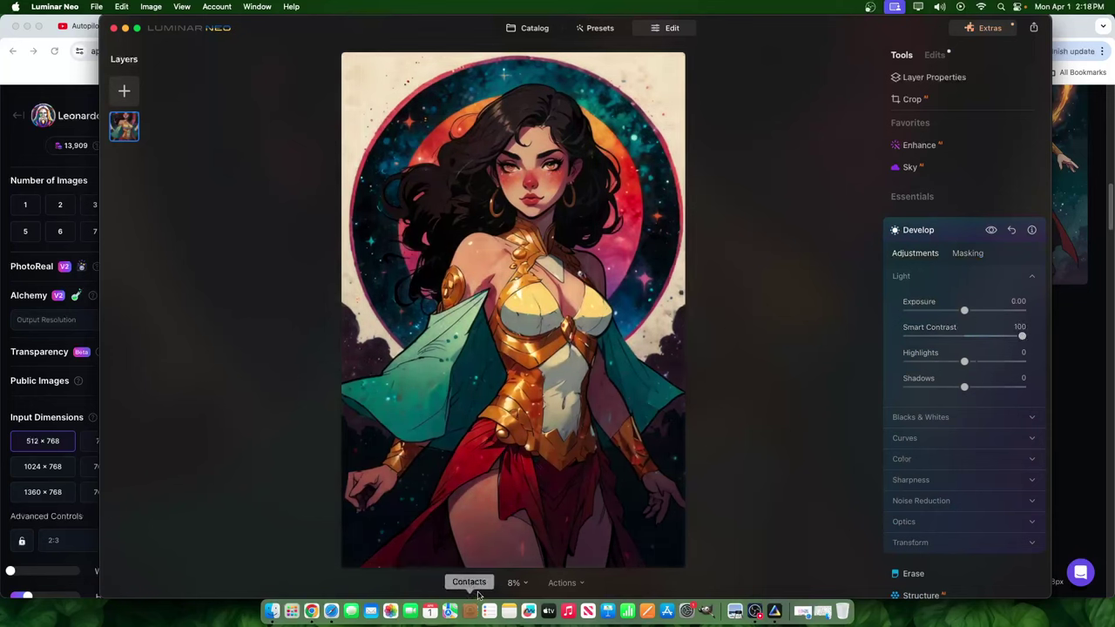
pyautogui.click(452, 583)
pyautogui.click(452, 583)
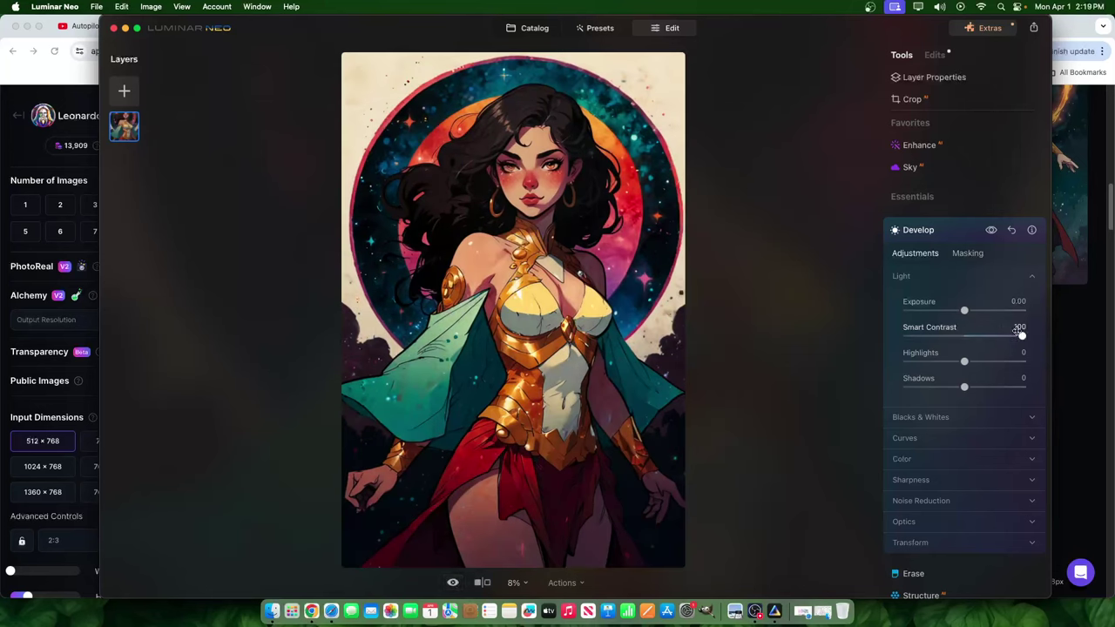
pyautogui.moveTo(1020, 334); pyautogui.dragTo(976, 338)
pyautogui.click(453, 582)
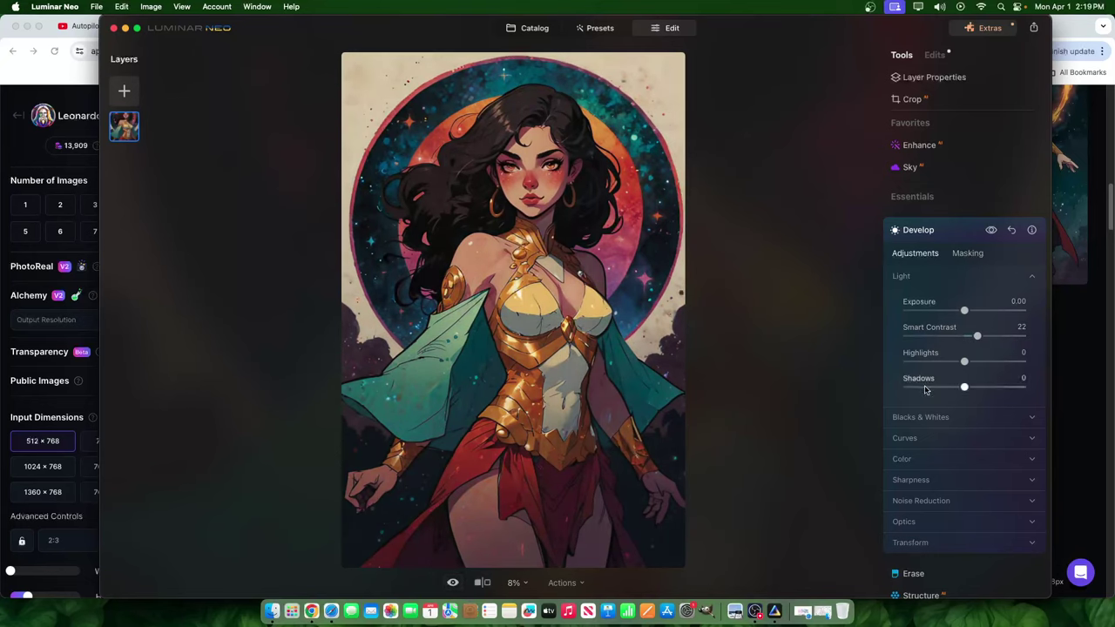
# - Apply the Mystical effect to the heroine image with an Amount of 38
pyautogui.scroll(-1, 924, 389)
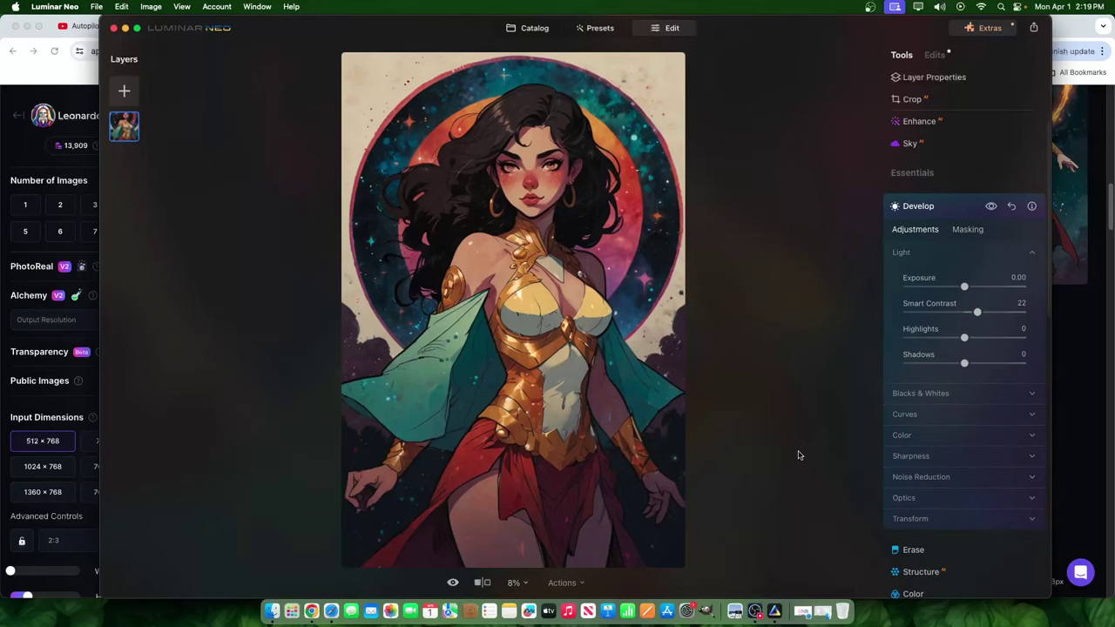
pyautogui.scroll(-10, 988, 514)
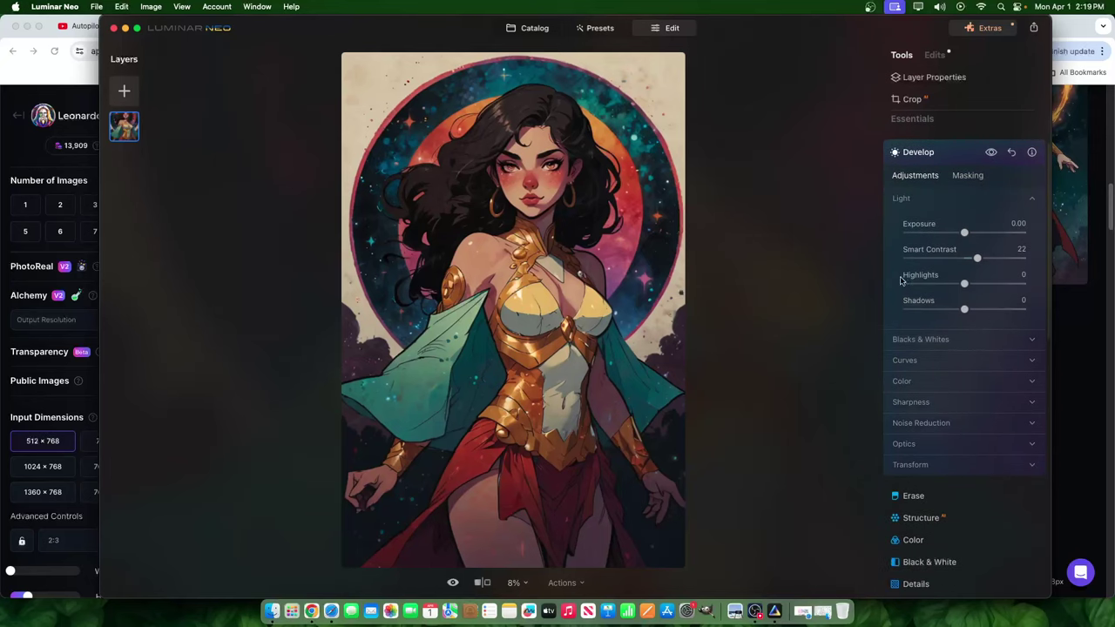
pyautogui.scroll(-4, 946, 487)
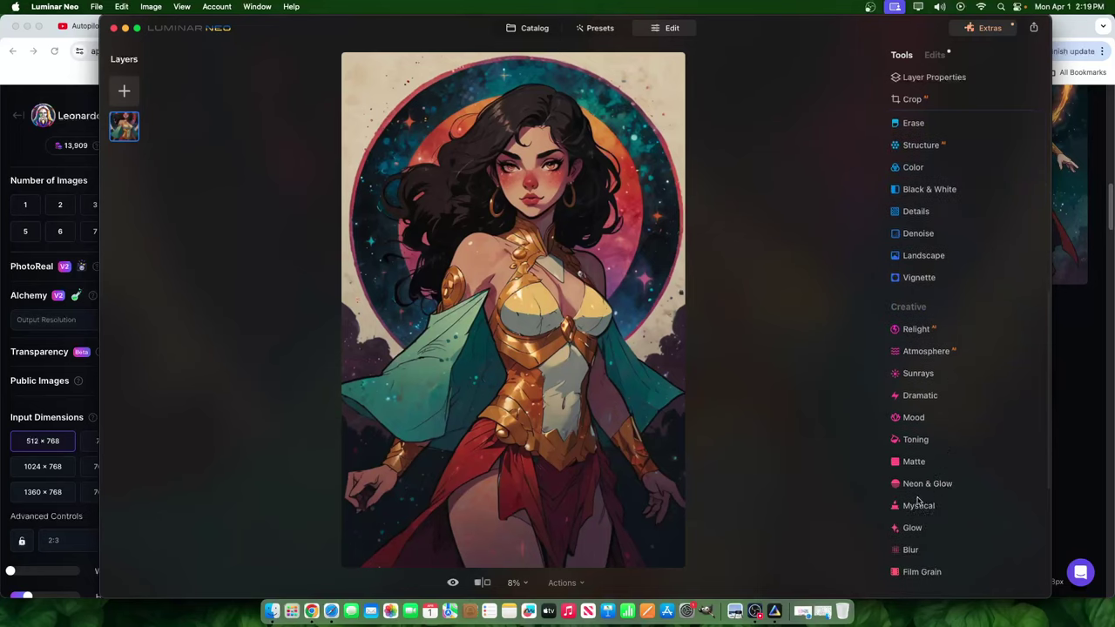
pyautogui.scroll(-1, 918, 527)
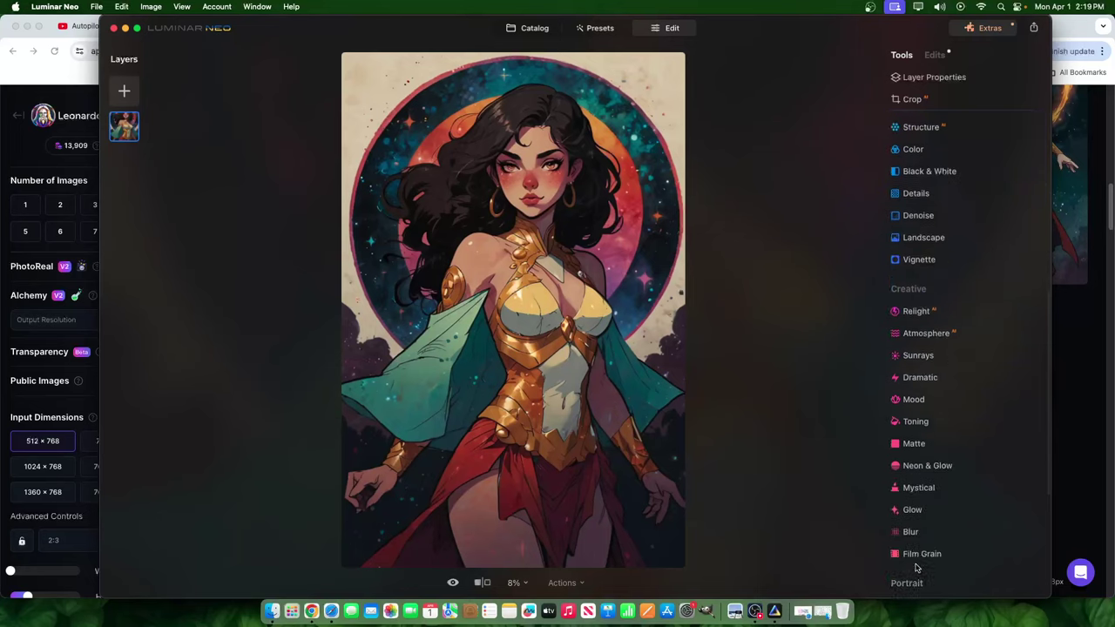
pyautogui.click(915, 491)
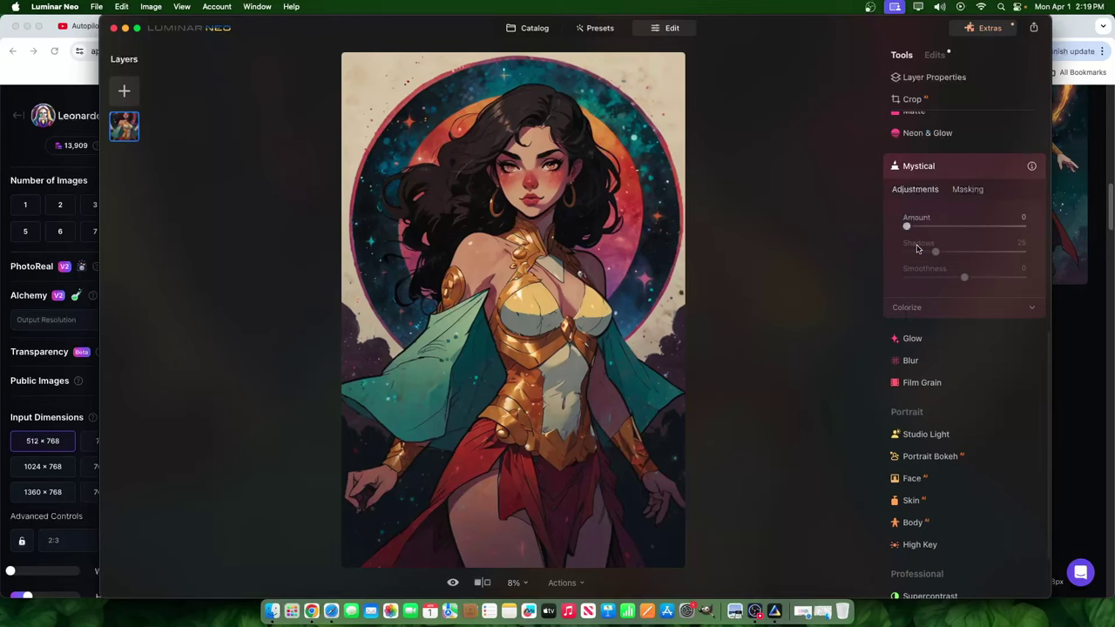
pyautogui.moveTo(906, 225); pyautogui.dragTo(950, 226)
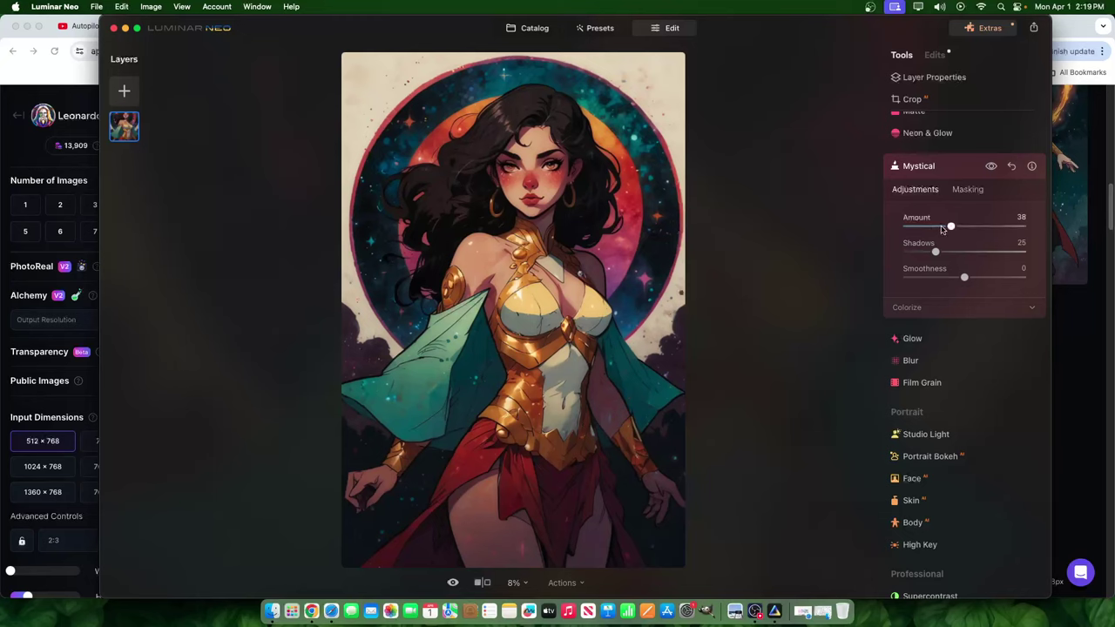
# - Raise the Mystical effect's Amount to 100 and Shadows to 84, and compare the heroine image with its unedited version
pyautogui.moveTo(950, 226); pyautogui.dragTo(1112, 212)
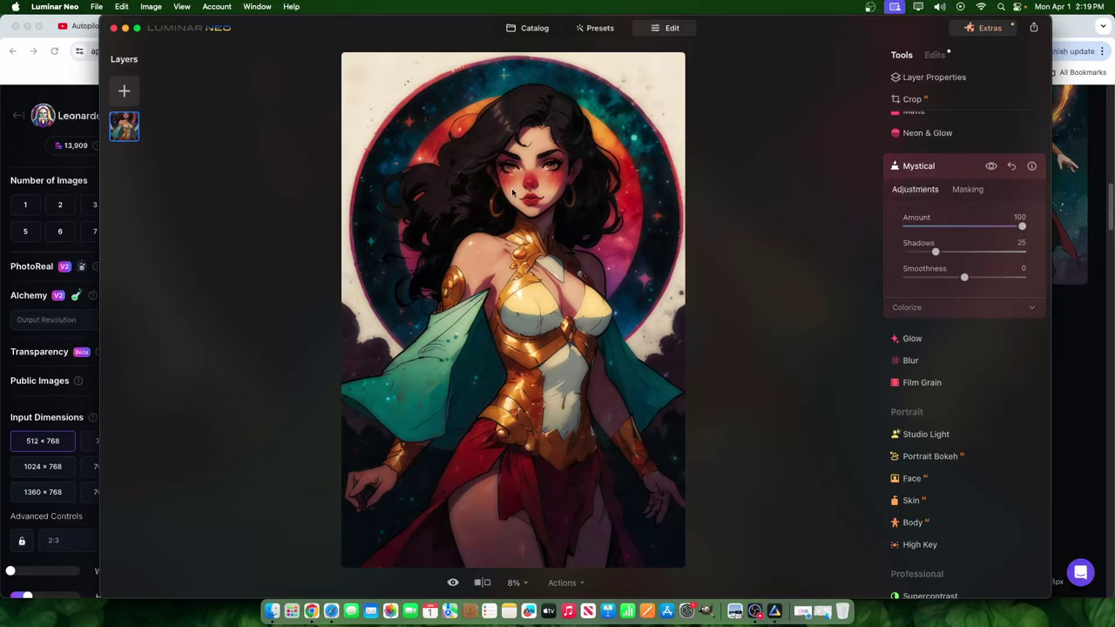
pyautogui.scroll(2, 514, 193)
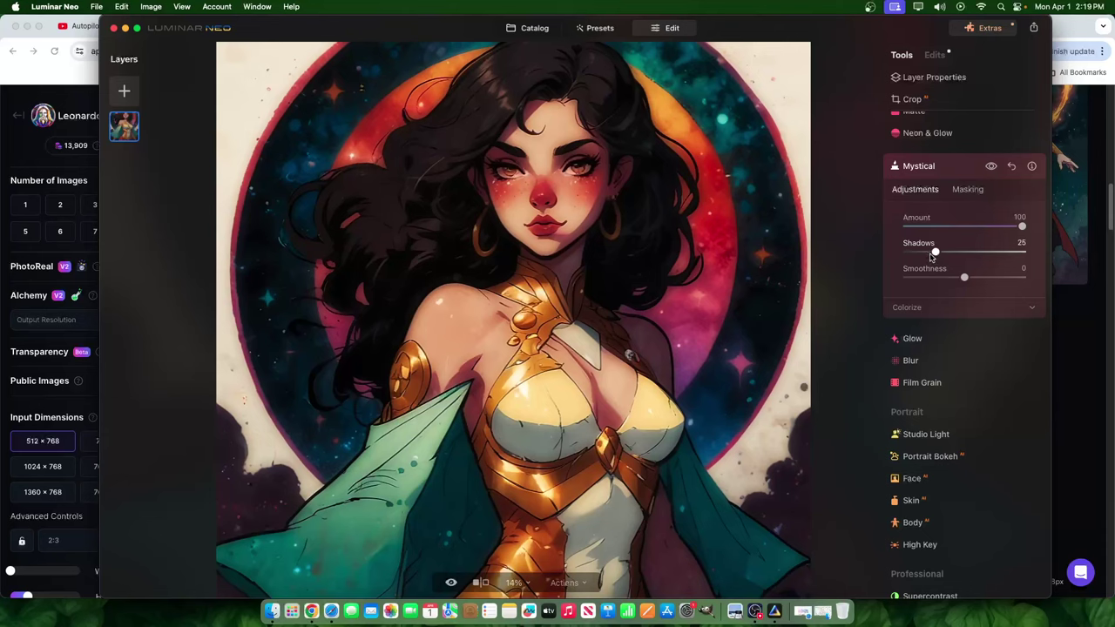
pyautogui.moveTo(934, 254)
pyautogui.mouseDown()
pyautogui.moveTo(906, 254)
pyautogui.moveTo(992, 255)
pyautogui.mouseUp()
pyautogui.moveTo(1004, 253)
pyautogui.mouseDown()
pyautogui.moveTo(976, 253)
pyautogui.moveTo(1000, 253)
pyautogui.mouseUp()
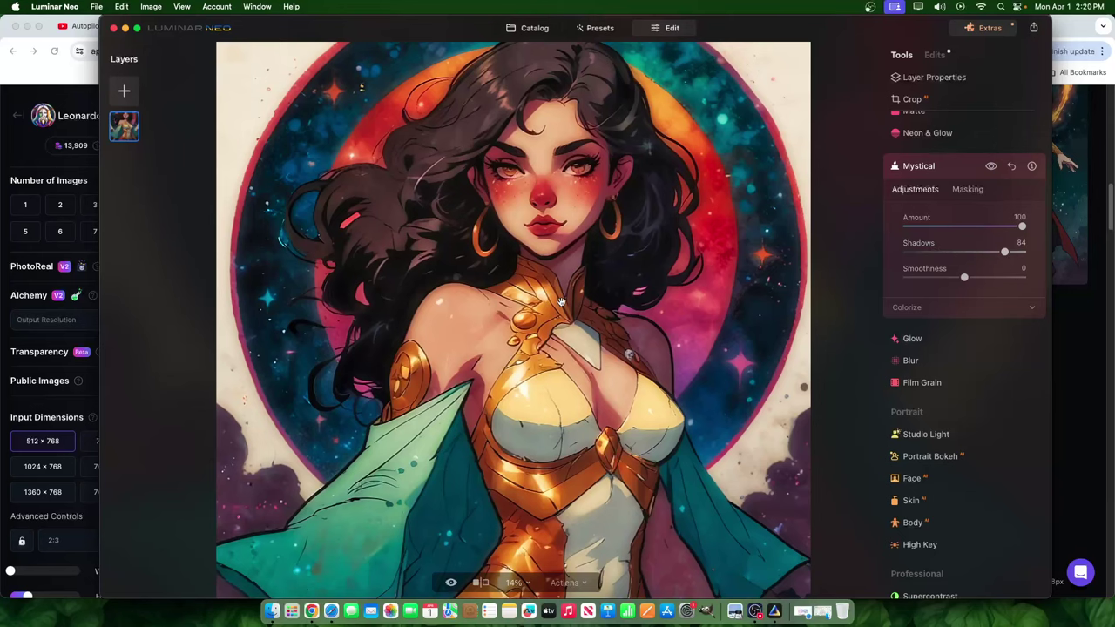
pyautogui.scroll(-3, 562, 301)
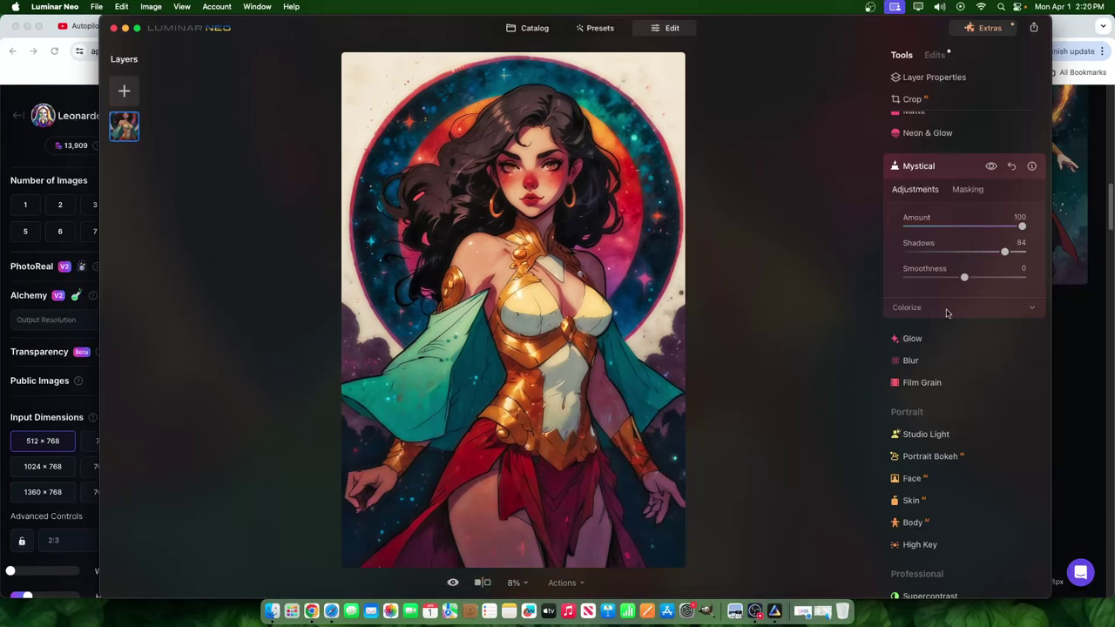
pyautogui.click(451, 585)
pyautogui.click(451, 585)
# - Try Soft Focus Glow on the whole image with an Amount of 100 and of 22, and reset it to 0
pyautogui.click(912, 340)
pyautogui.moveTo(905, 269); pyautogui.dragTo(1112, 262)
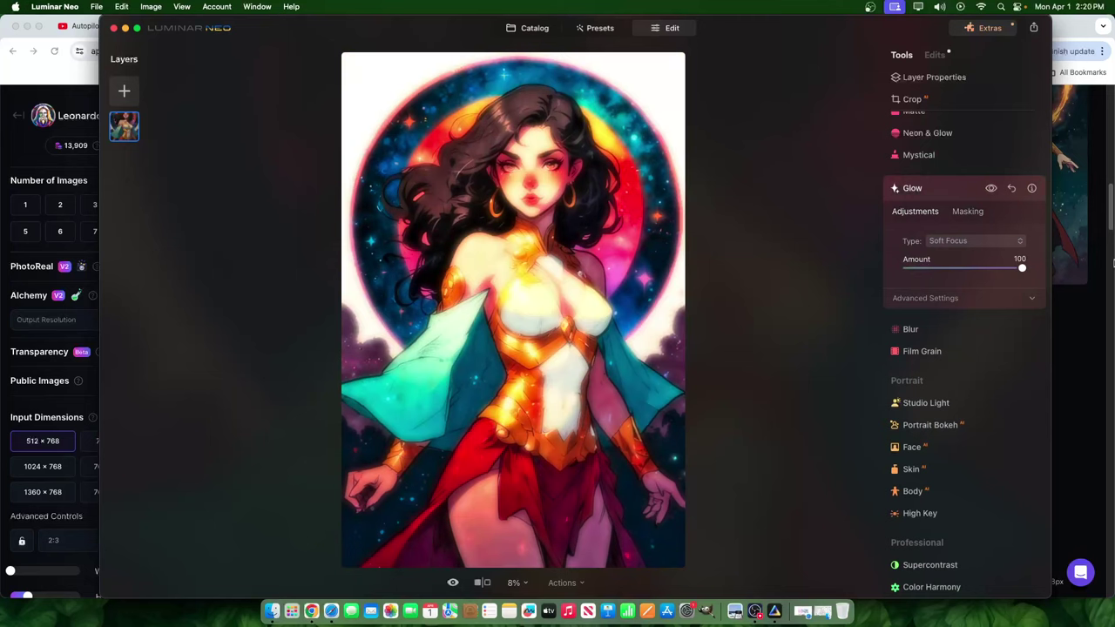
pyautogui.press('super+equal')
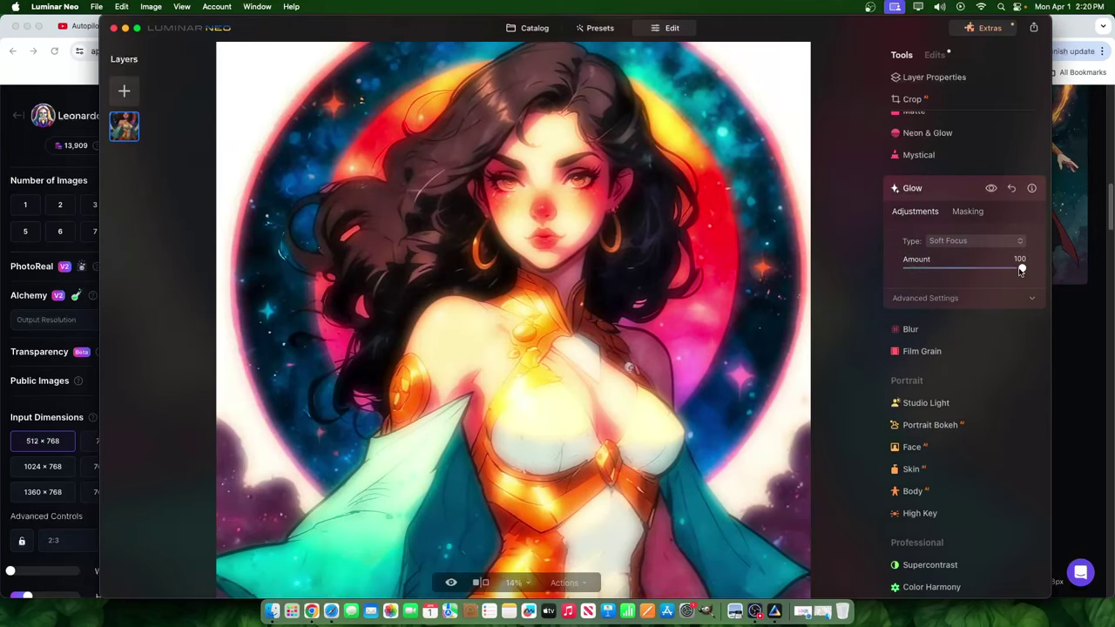
pyautogui.moveTo(1021, 269); pyautogui.dragTo(955, 268)
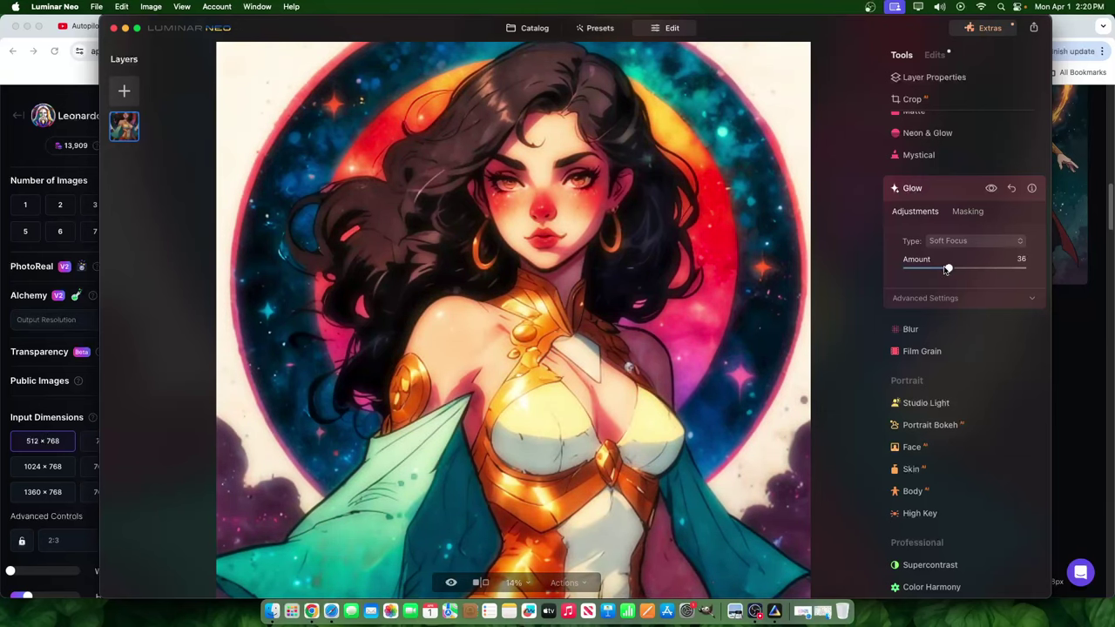
pyautogui.press('super+minus')
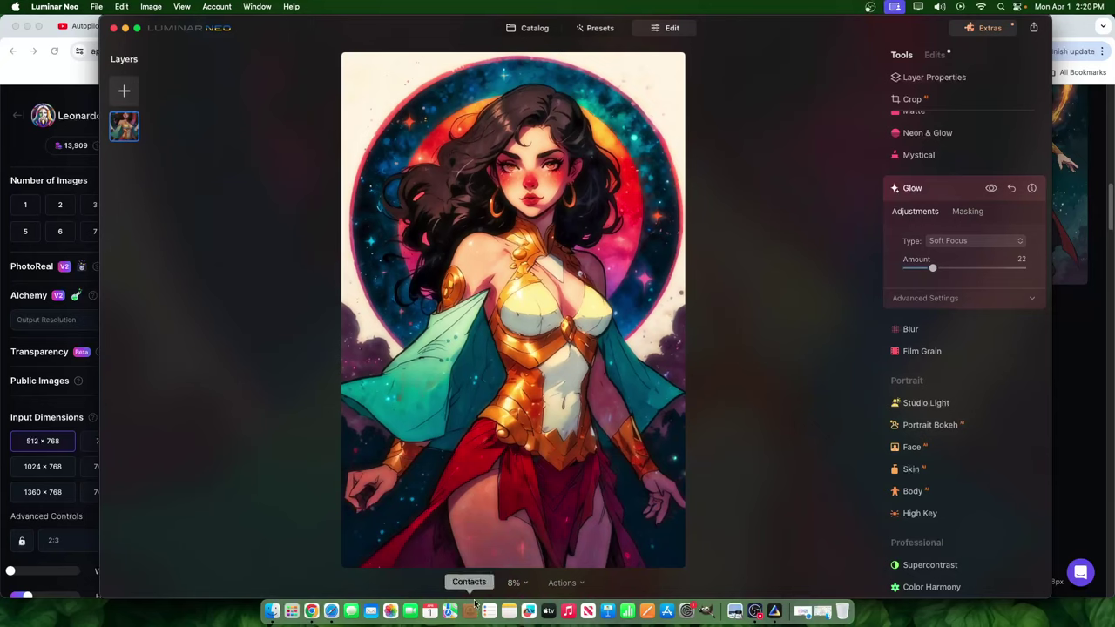
pyautogui.click(453, 582)
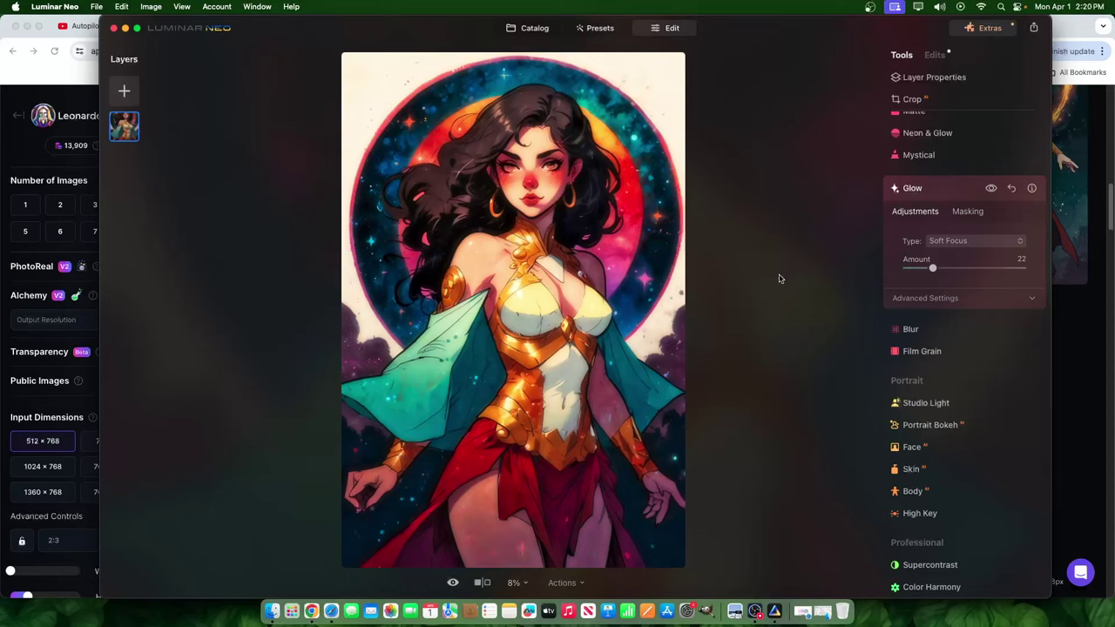
pyautogui.moveTo(930, 267); pyautogui.dragTo(708, 262)
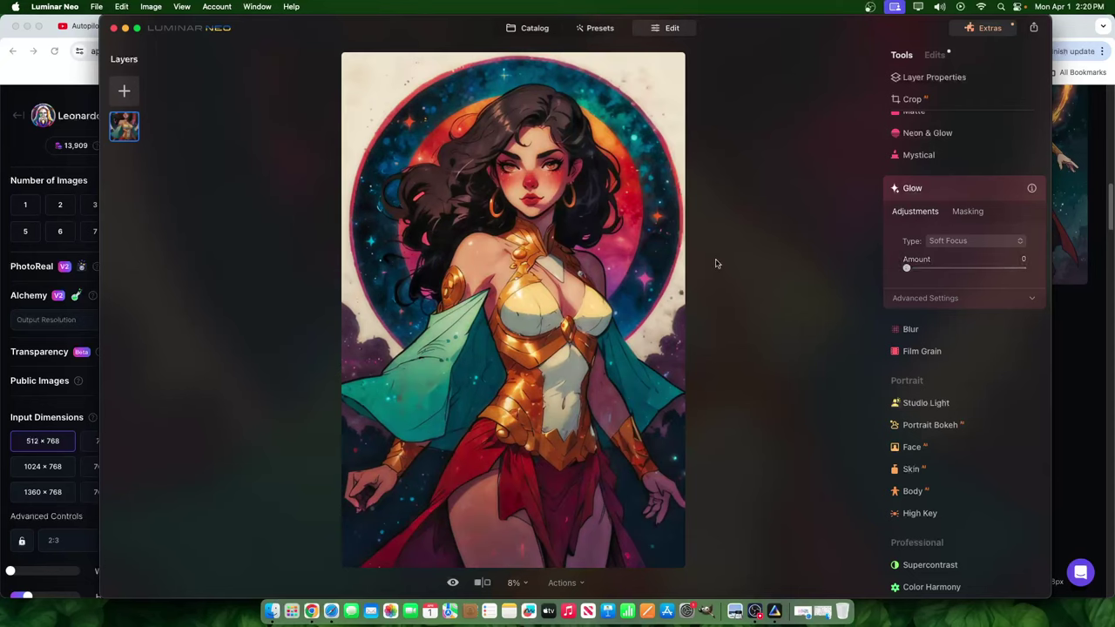
# - Start a Brush mask for the Glow effect and paint a first spot on the starry circle behind the heroine
pyautogui.click(967, 211)
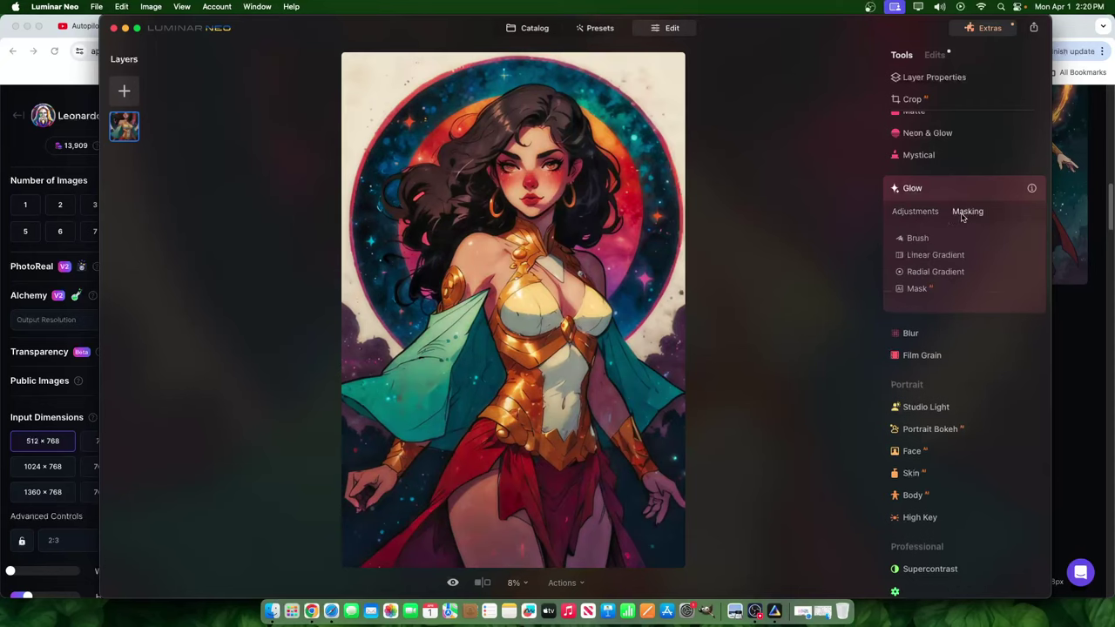
pyautogui.click(915, 238)
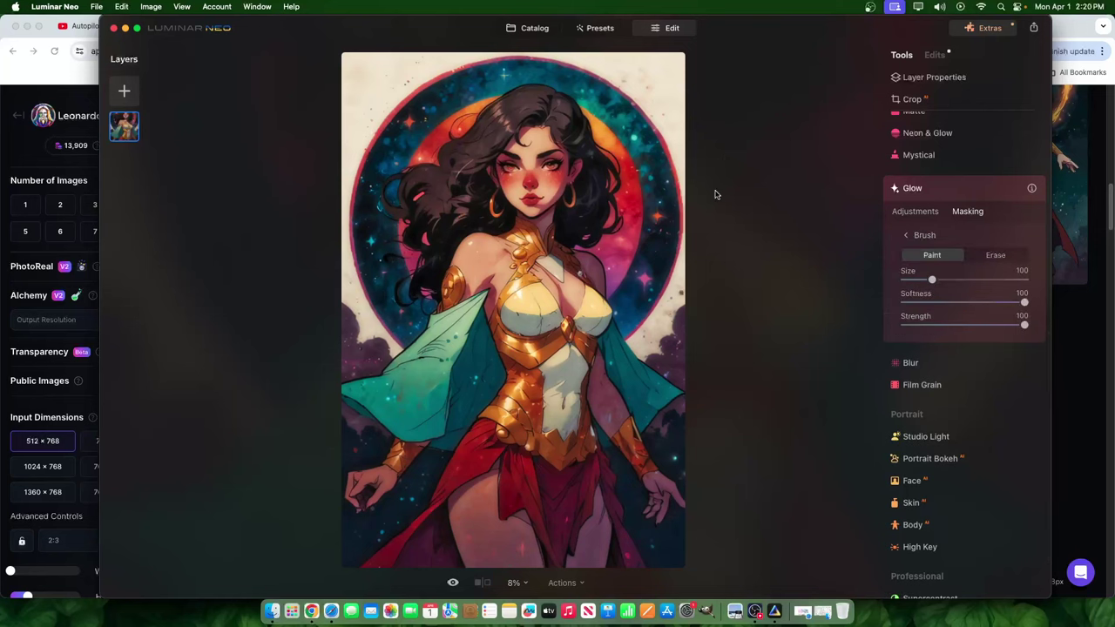
pyautogui.scroll(2, 720, 261)
pyautogui.scroll(-2, 725, 323)
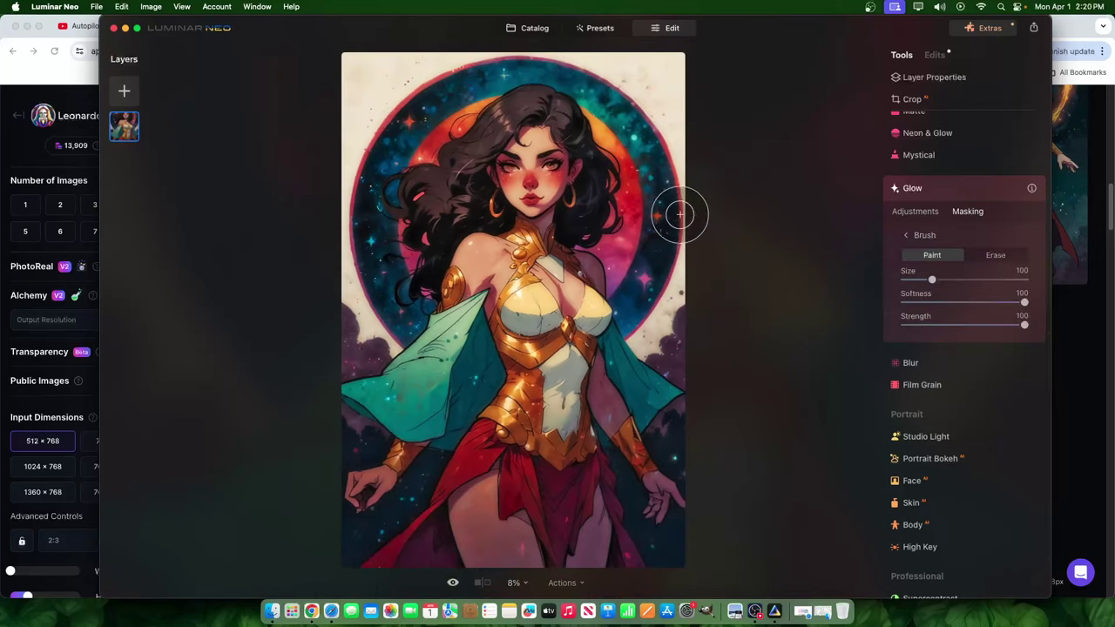
pyautogui.scroll(2, 756, 204)
pyautogui.scroll(2, 756, 204)
pyautogui.click(787, 361)
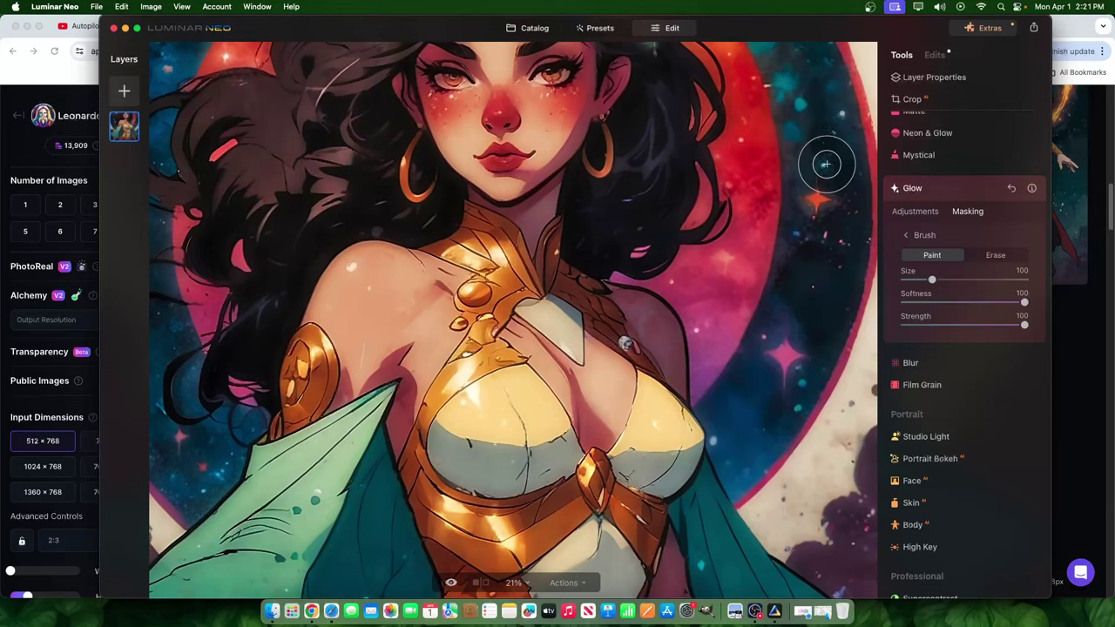
pyautogui.press('super+0')
pyautogui.press('super+equal')
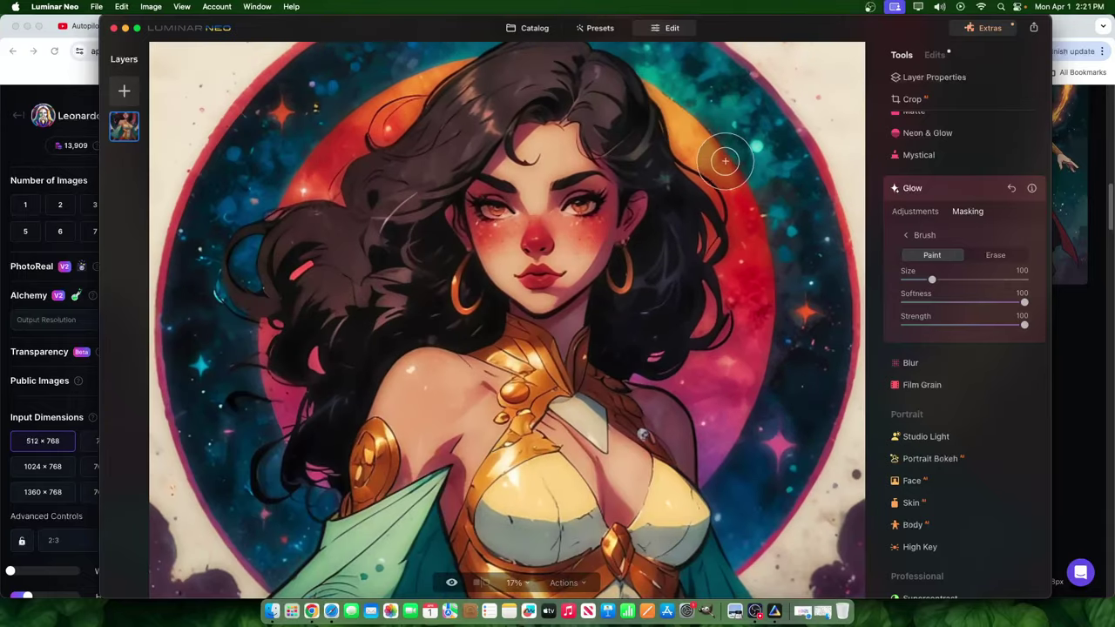
# - Paint the Glow mask over the starry circle around both sides of the heroine's head and hair
pyautogui.moveTo(697, 139)
pyautogui.mouseDown()
pyautogui.moveTo(689, 116)
pyautogui.moveTo(729, 129)
pyautogui.moveTo(786, 182)
pyautogui.moveTo(746, 108)
pyautogui.mouseUp()
pyautogui.moveTo(317, 355); pyautogui.dragTo(274, 163)
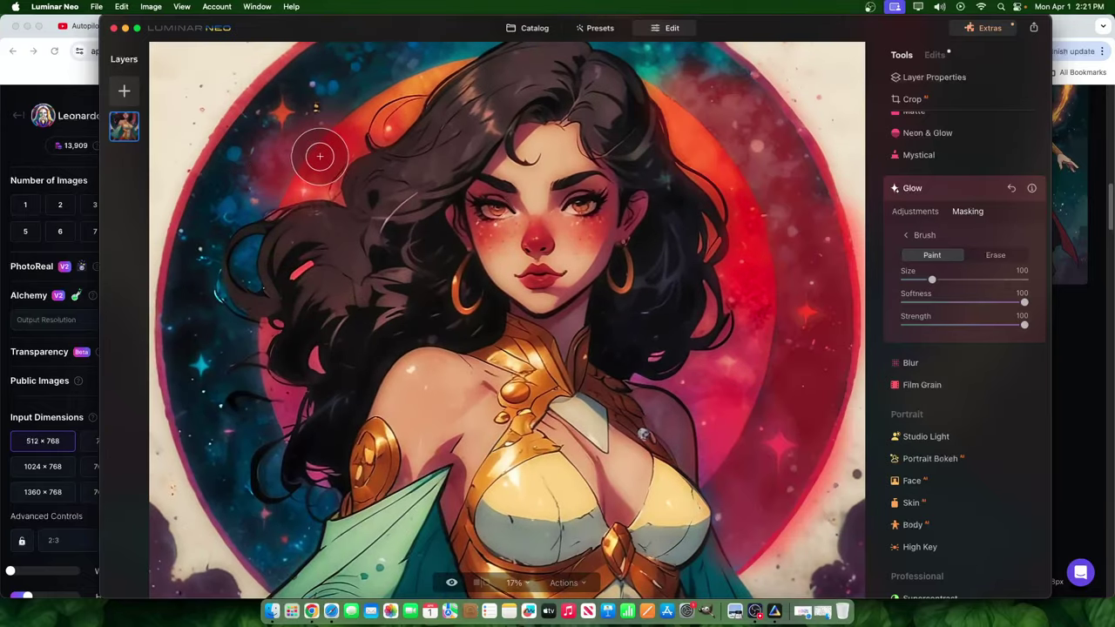
pyautogui.moveTo(422, 64)
pyautogui.mouseDown()
pyautogui.moveTo(361, 83)
pyautogui.moveTo(287, 86)
pyautogui.moveTo(202, 202)
pyautogui.moveTo(190, 389)
pyautogui.moveTo(217, 472)
pyautogui.moveTo(263, 542)
pyautogui.moveTo(293, 533)
pyautogui.moveTo(271, 560)
pyautogui.moveTo(201, 434)
pyautogui.moveTo(272, 407)
pyautogui.moveTo(249, 425)
pyautogui.moveTo(224, 370)
pyautogui.moveTo(241, 348)
pyautogui.moveTo(227, 195)
pyautogui.mouseUp()
pyautogui.press('super+0')
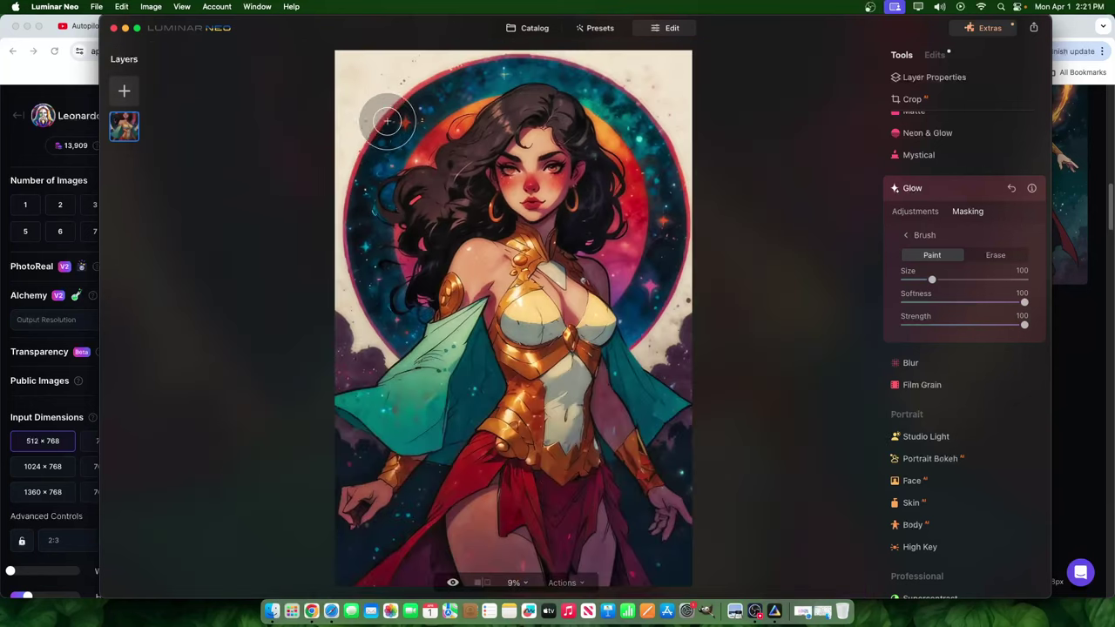
pyautogui.scroll(3, 479, 87)
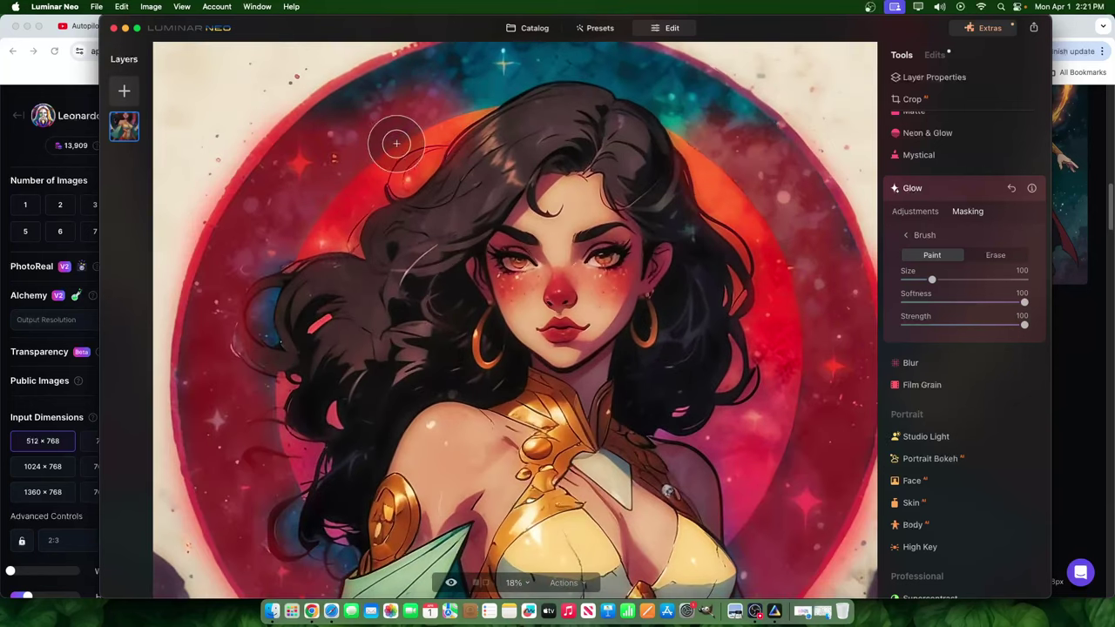
pyautogui.moveTo(444, 102)
pyautogui.mouseDown()
pyautogui.moveTo(331, 141)
pyautogui.moveTo(334, 114)
pyautogui.moveTo(390, 71)
pyautogui.moveTo(543, 41)
pyautogui.moveTo(642, 57)
pyautogui.moveTo(742, 144)
pyautogui.moveTo(710, 137)
pyautogui.moveTo(665, 94)
pyautogui.moveTo(595, 60)
pyautogui.moveTo(496, 84)
pyautogui.mouseUp()
# - Add the blue star dots in the dark background beside the red skirt to the Glow mask
pyautogui.scroll(-3, 495, 83)
pyautogui.scroll(6, 326, 557)
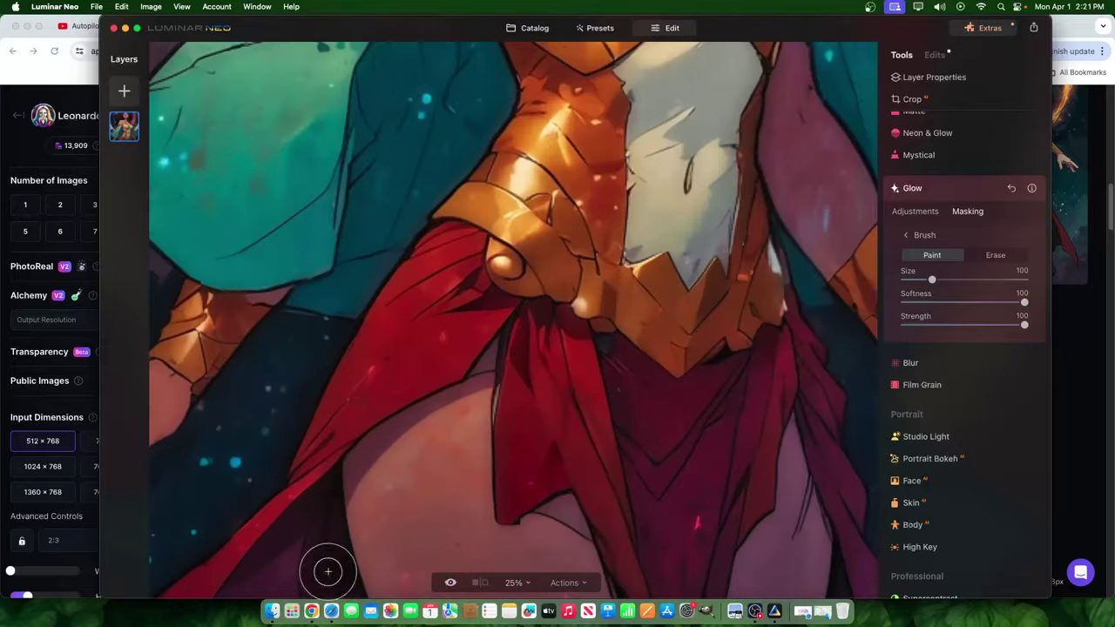
pyautogui.scroll(3, 228, 466)
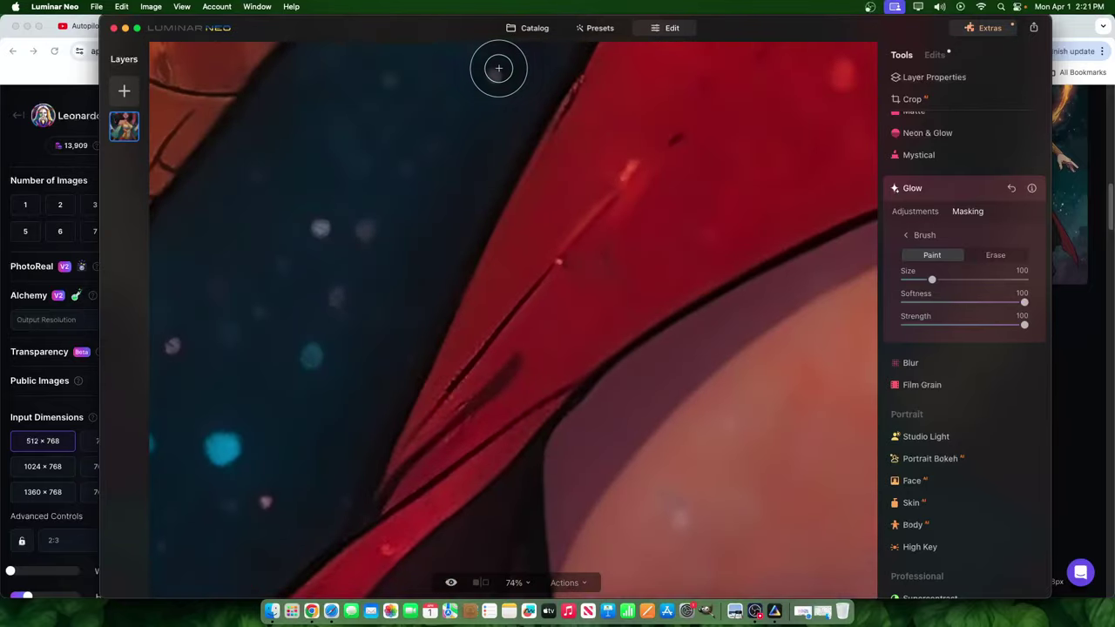
pyautogui.scroll(-4, 306, 368)
pyautogui.scroll(8, 174, 468)
pyautogui.moveTo(231, 418)
pyautogui.mouseDown()
pyautogui.moveTo(256, 386)
pyautogui.moveTo(262, 402)
pyautogui.mouseUp()
pyautogui.moveTo(209, 582)
pyautogui.mouseDown()
pyautogui.moveTo(174, 578)
pyautogui.moveTo(194, 557)
pyautogui.mouseUp()
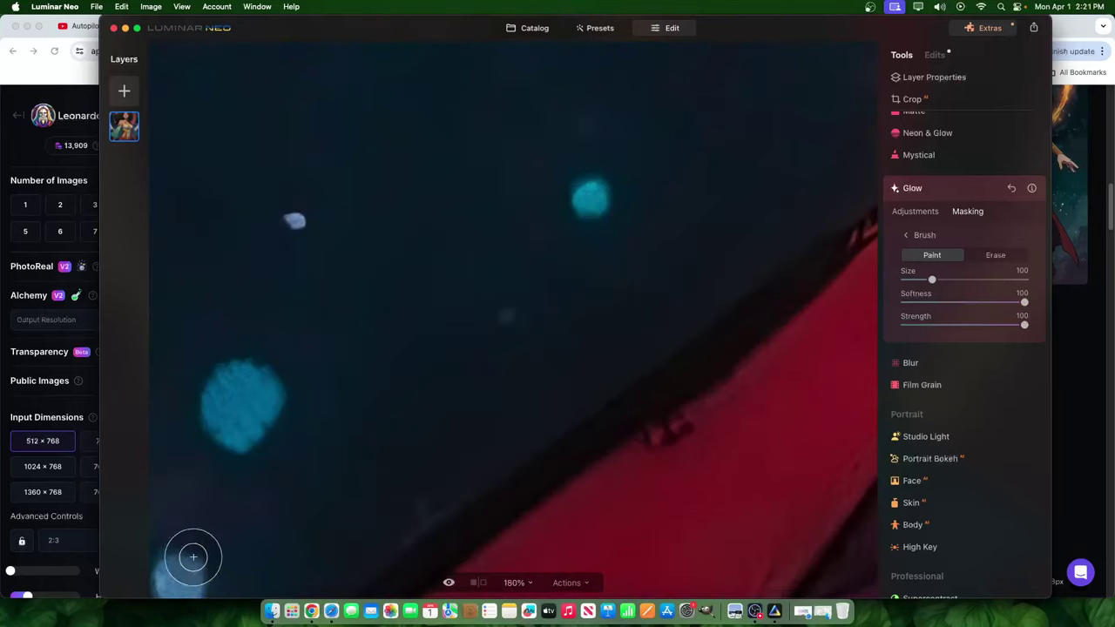
# - Brush the Glow mask over the small sparkles near the heroine's hand and the red spark on her thigh
pyautogui.scroll(-5, 527, 343)
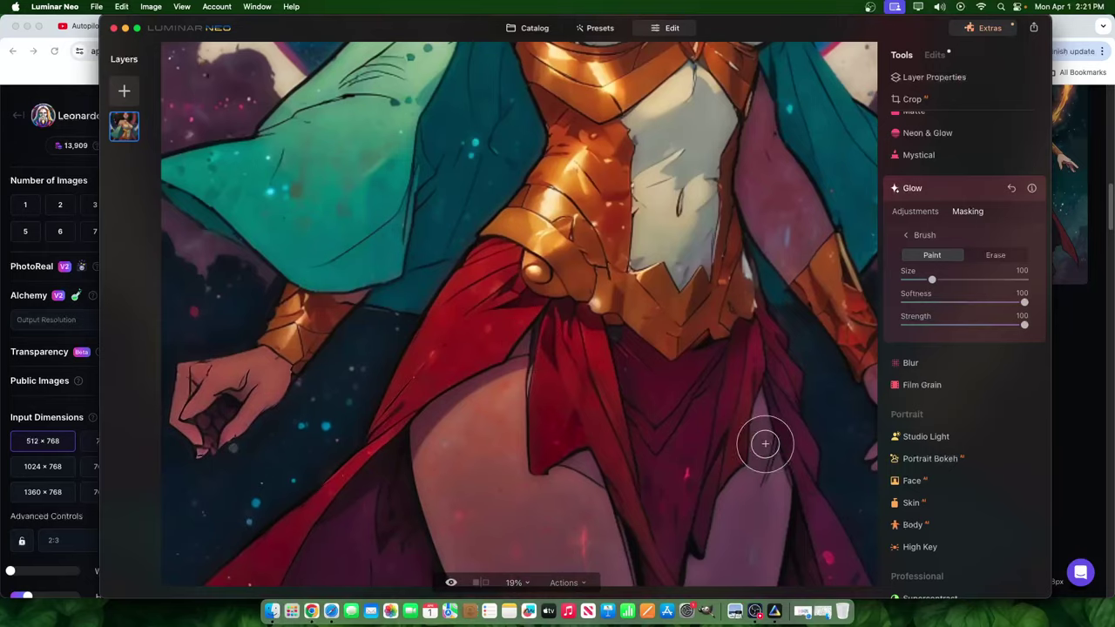
pyautogui.scroll(-4, 620, 501)
pyautogui.scroll(7, 620, 500)
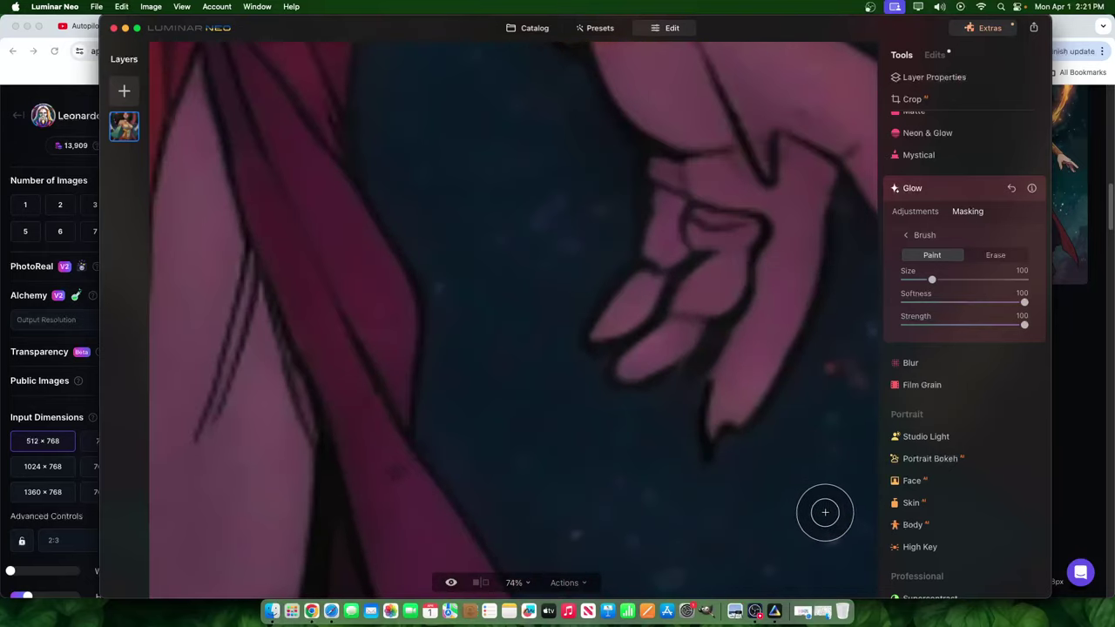
pyautogui.scroll(-5, 804, 572)
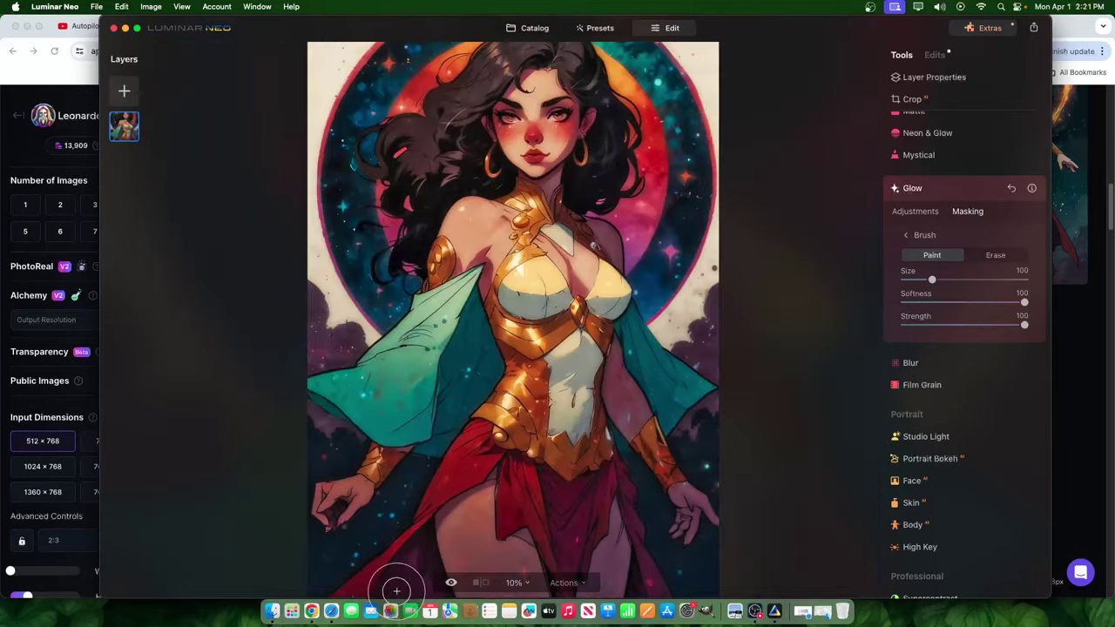
pyautogui.scroll(5, 398, 592)
pyautogui.scroll(4, 581, 589)
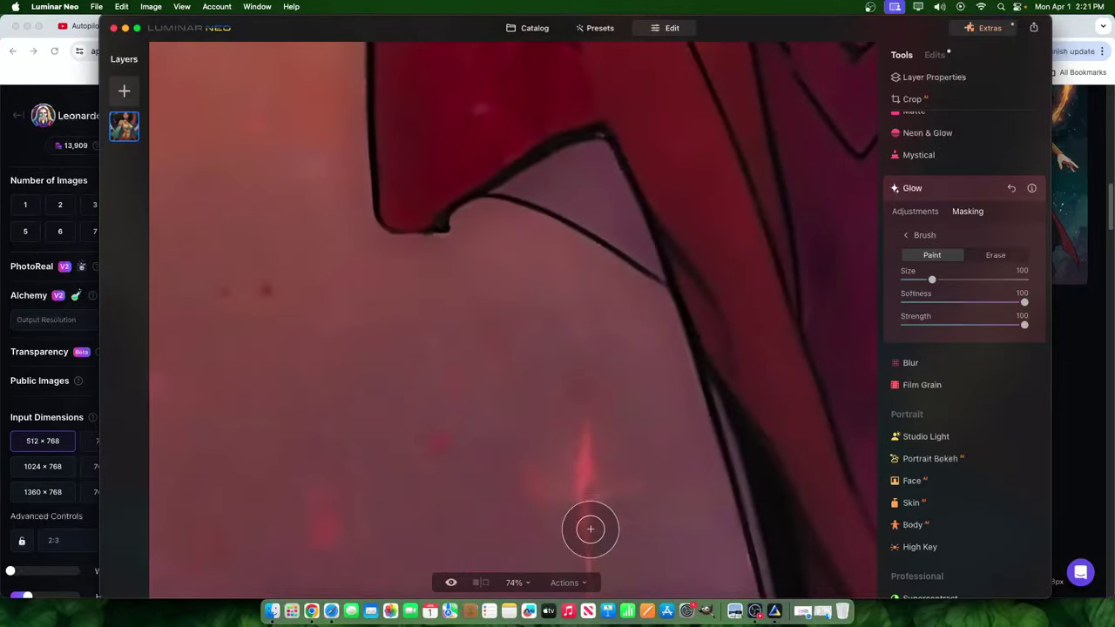
pyautogui.scroll(-6, 577, 486)
pyautogui.scroll(4, 667, 543)
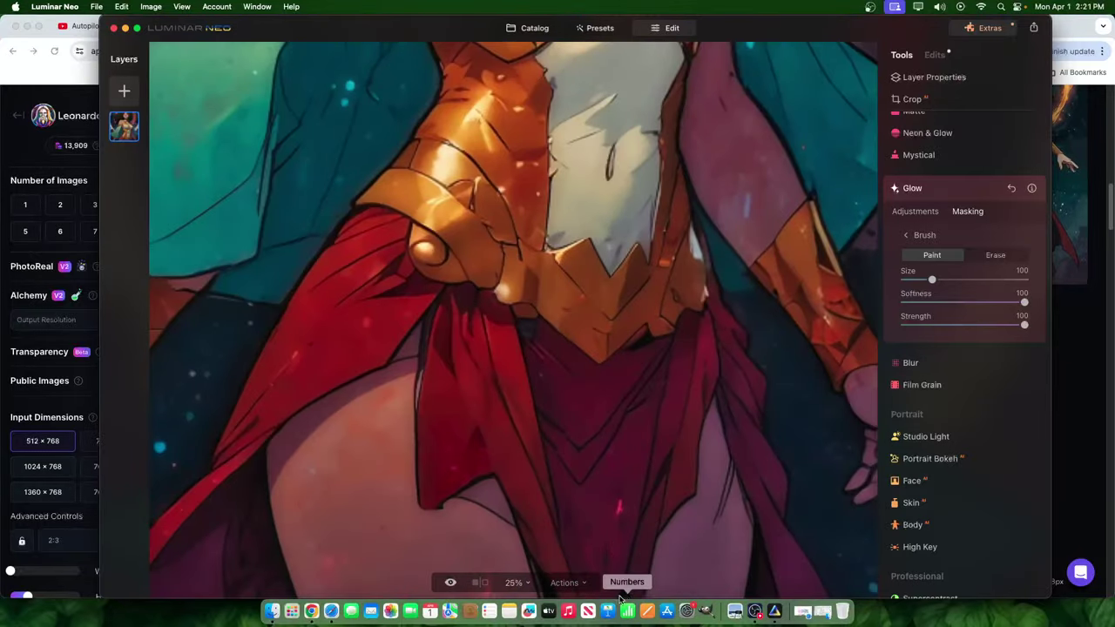
# - Brush the Glow mask over the bright pink sparks on the purple skirt
pyautogui.scroll(5, 735, 566)
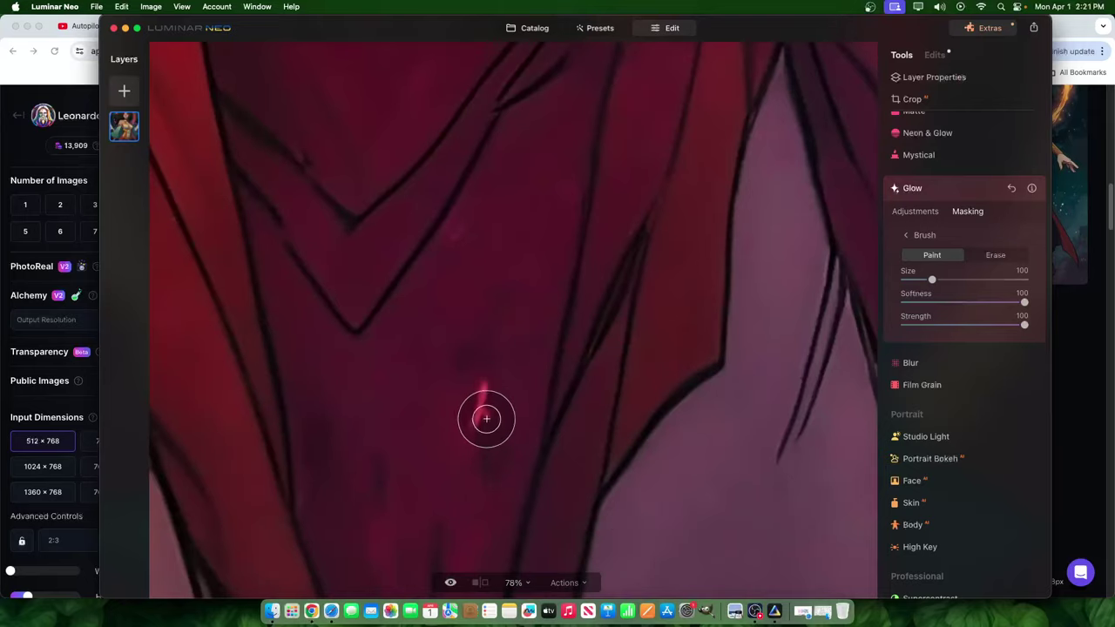
pyautogui.scroll(-3, 655, 490)
pyautogui.scroll(3, 694, 574)
pyautogui.scroll(-4, 712, 558)
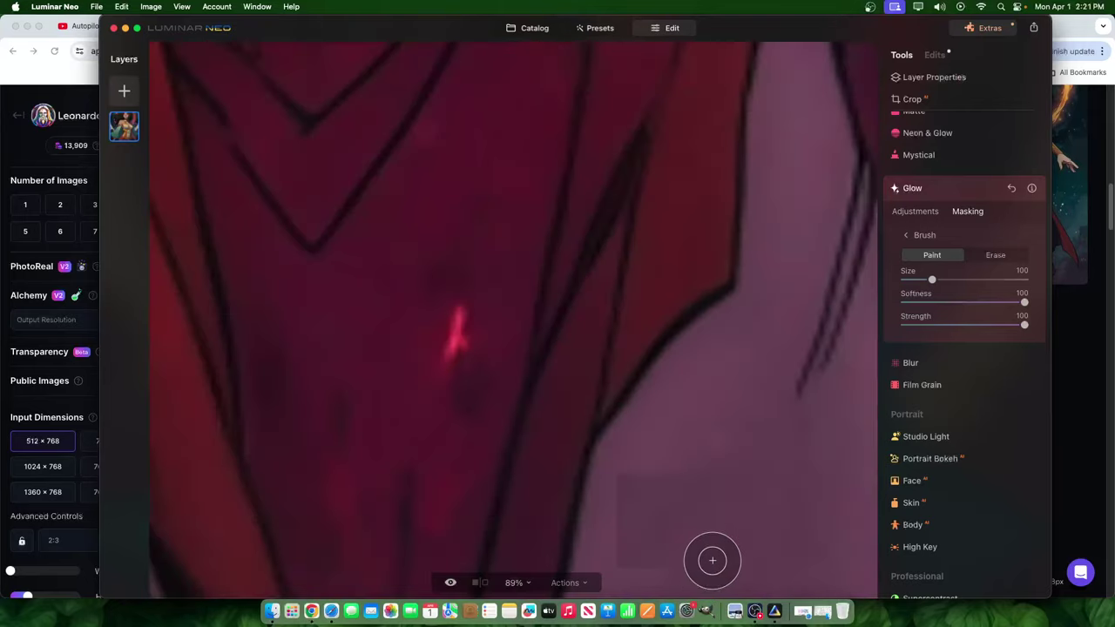
pyautogui.scroll(-2, 787, 574)
pyautogui.scroll(7, 740, 574)
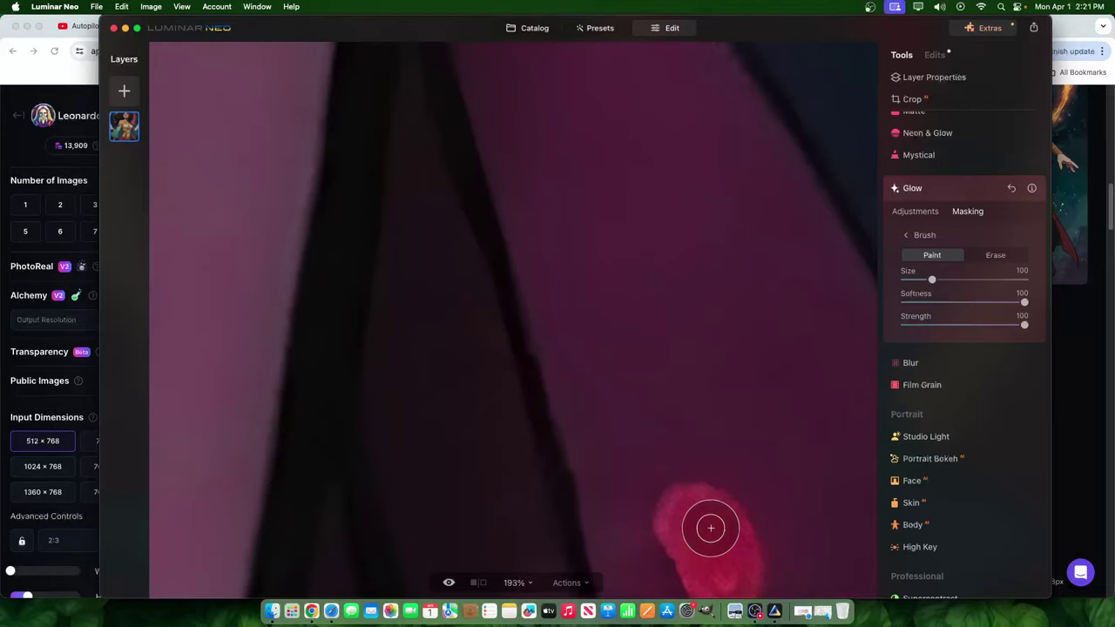
# - Check the heroine's torso, cape and surrounding background for further sparkles to include in the Glow mask
pyautogui.scroll(-6, 709, 528)
pyautogui.scroll(-3, 717, 391)
pyautogui.scroll(4, 714, 328)
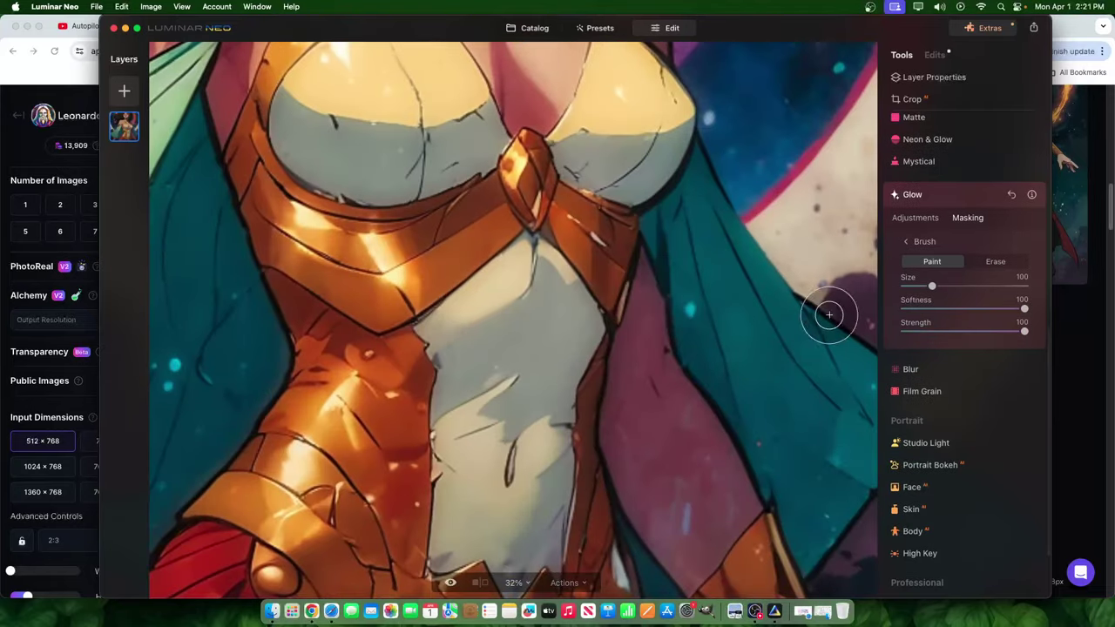
pyautogui.scroll(1, 671, 296)
pyautogui.scroll(2, 674, 300)
pyautogui.scroll(-5, 731, 383)
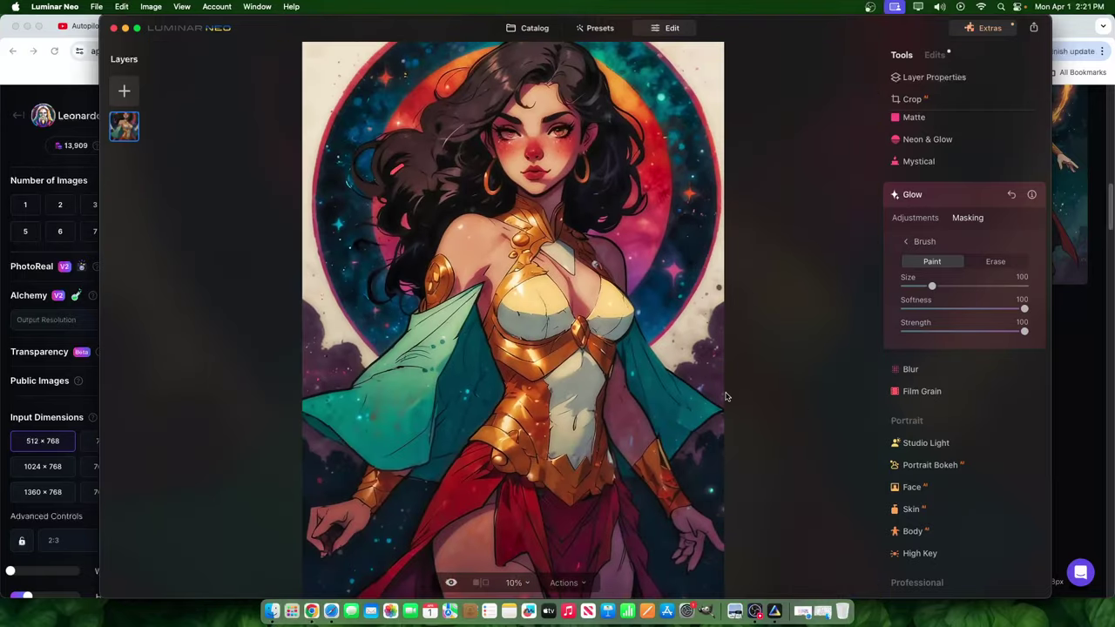
pyautogui.scroll(1, 732, 398)
pyautogui.scroll(3, 784, 407)
pyautogui.scroll(-4, 845, 398)
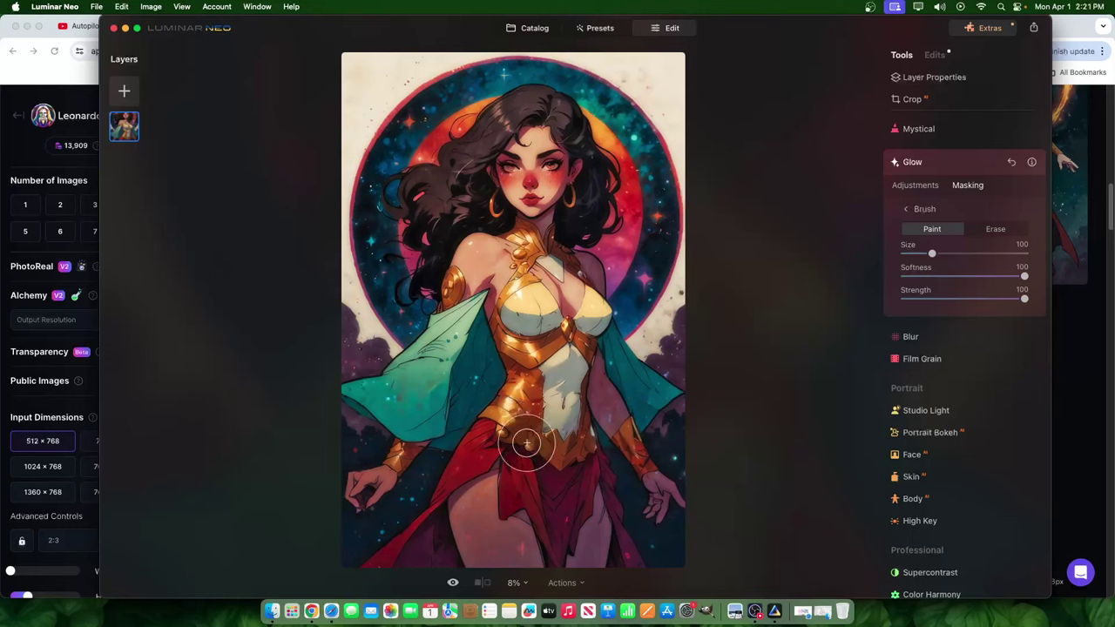
# - Set the masked Glow effect's Amount to 100 and inspect the glowing areas up close
pyautogui.click(916, 185)
pyautogui.moveTo(911, 243); pyautogui.dragTo(1021, 242)
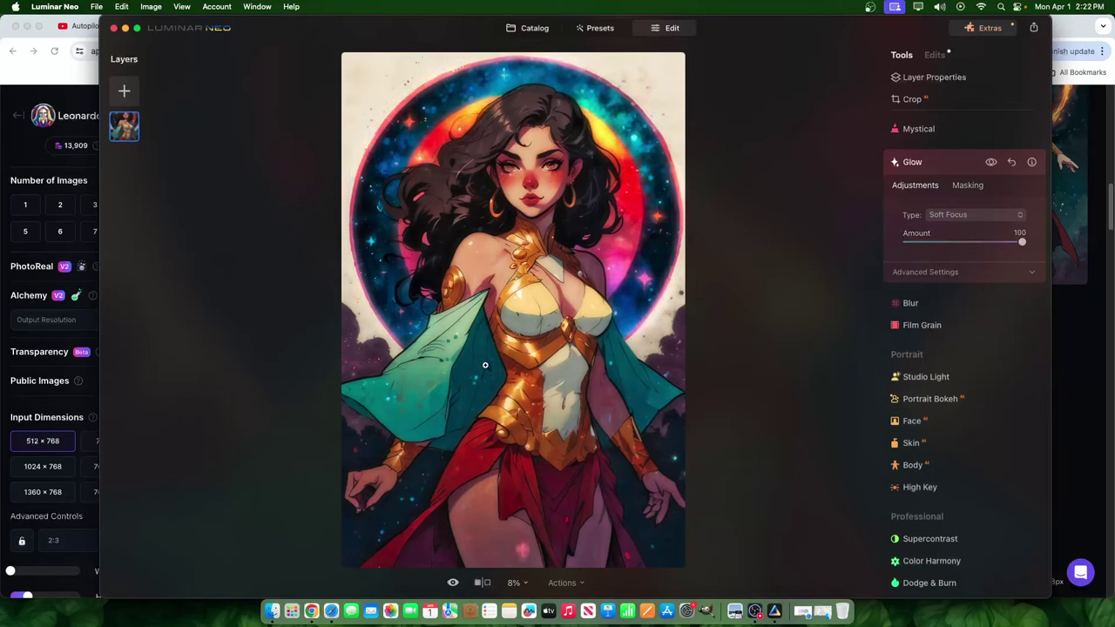
pyautogui.scroll(5, 523, 488)
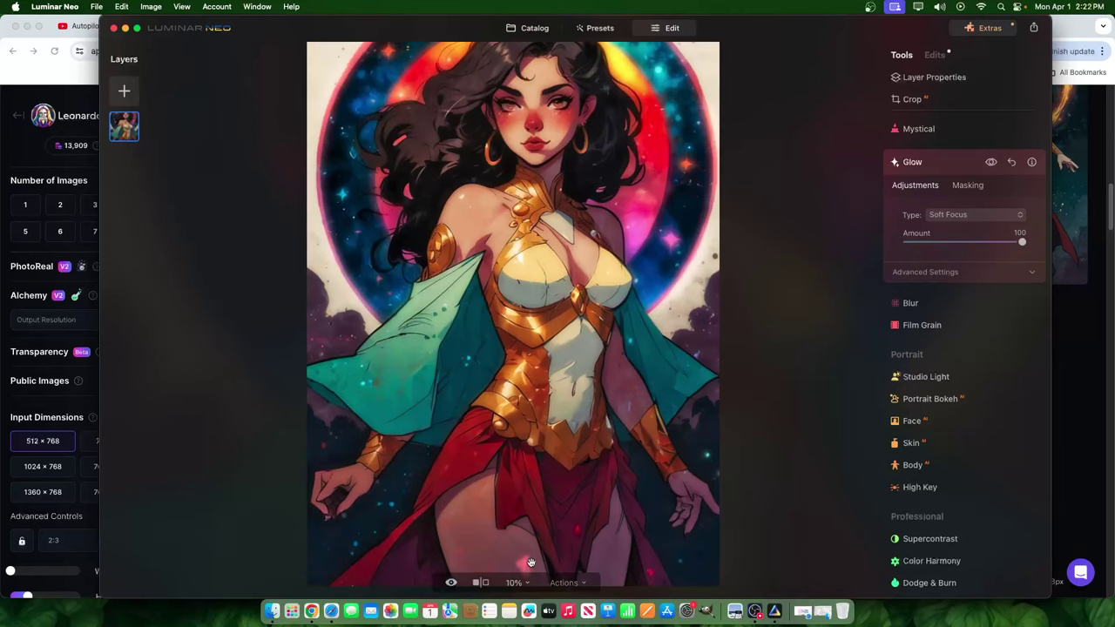
pyautogui.scroll(-5, 557, 466)
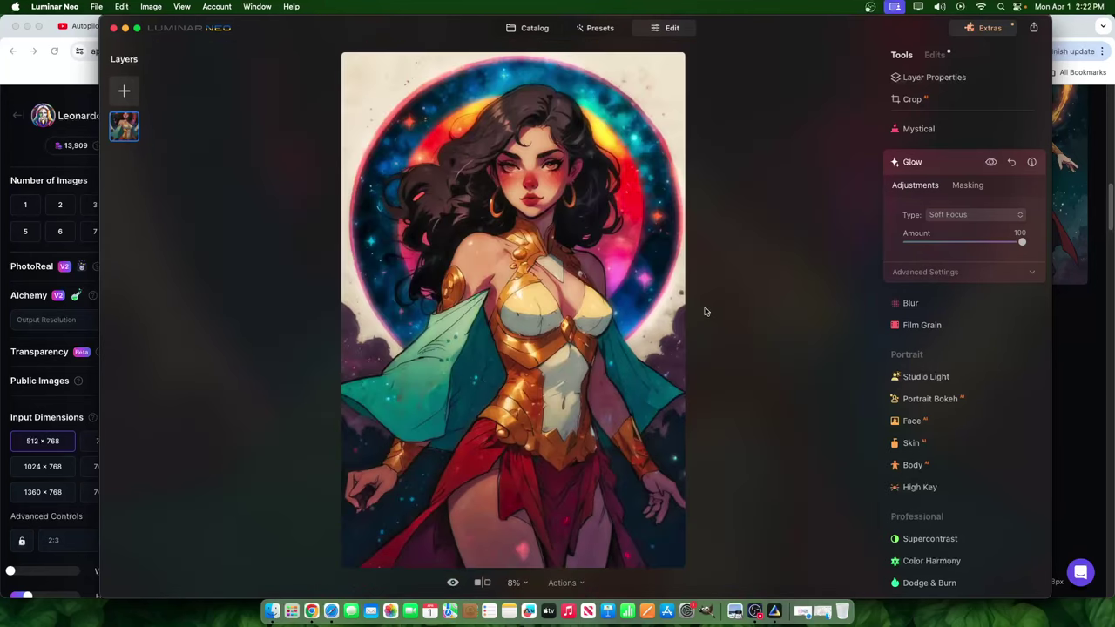
# - Open the Gaussian Blur adjustments and examine the heroine's hands and surroundings for areas to soften
pyautogui.moveTo(999, 247); pyautogui.dragTo(1054, 250)
pyautogui.click(909, 304)
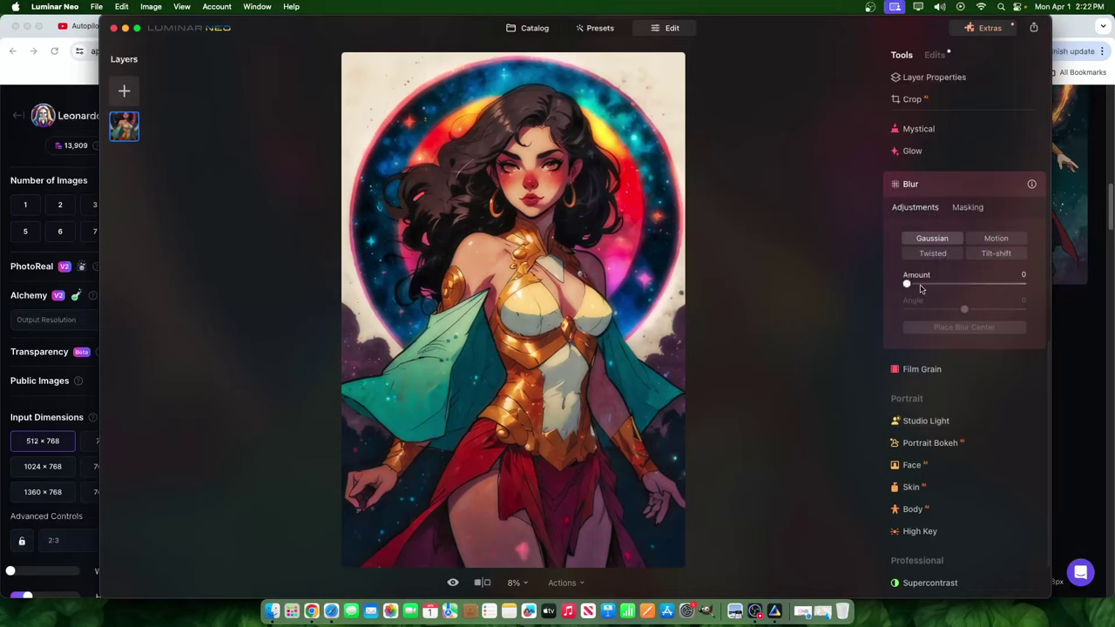
pyautogui.moveTo(908, 286)
pyautogui.mouseDown()
pyautogui.moveTo(1044, 287)
pyautogui.moveTo(906, 284)
pyautogui.mouseUp()
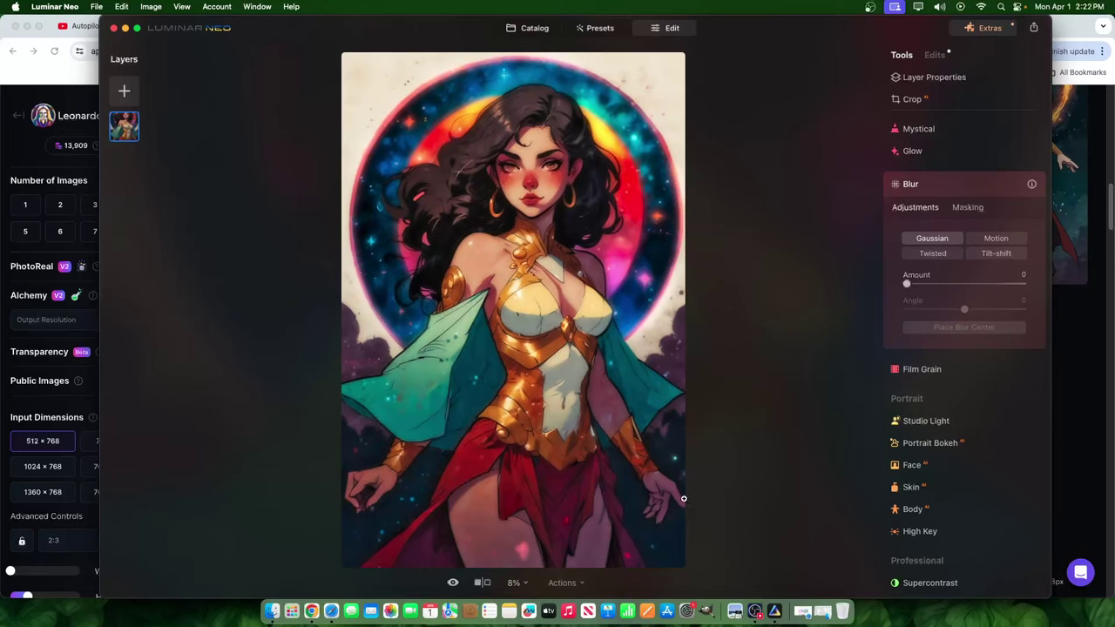
pyautogui.scroll(2, 658, 499)
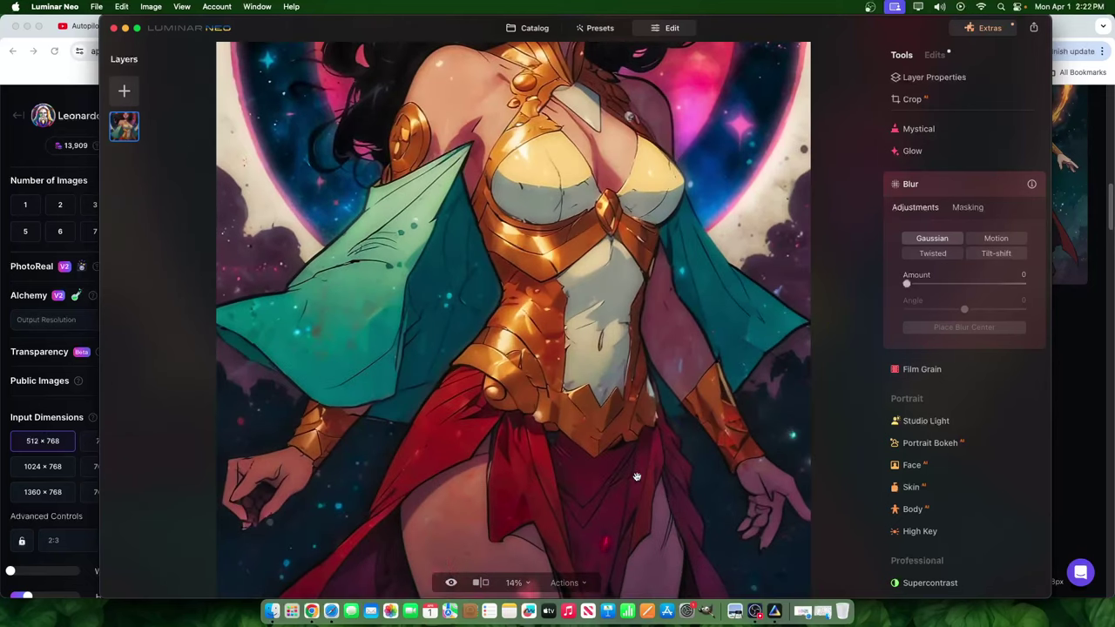
pyautogui.scroll(-2, 563, 378)
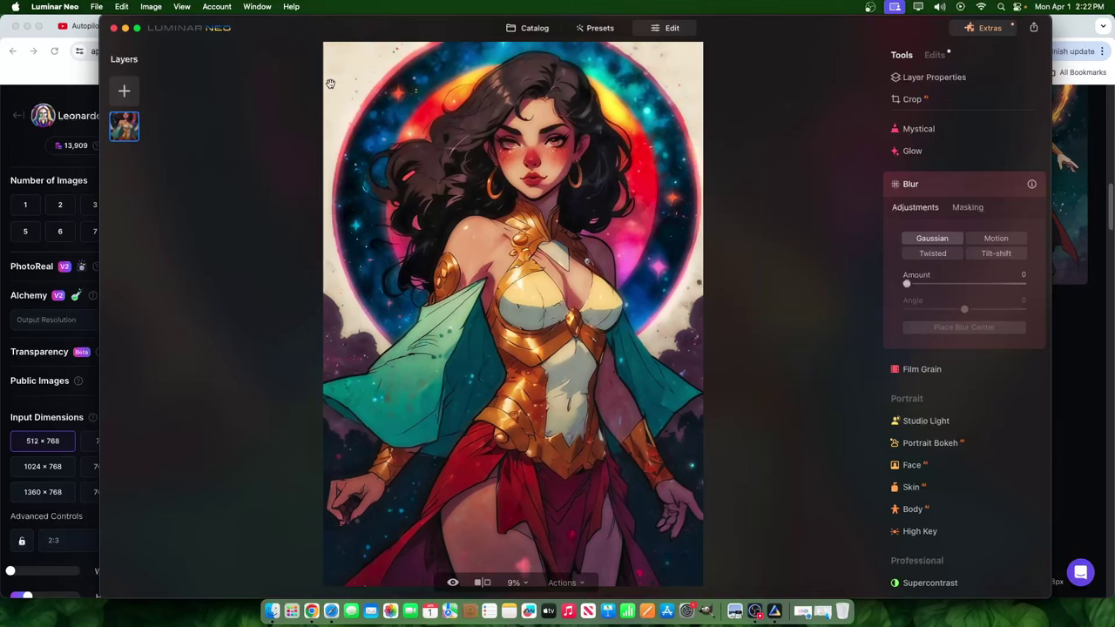
pyautogui.scroll(-1, 330, 84)
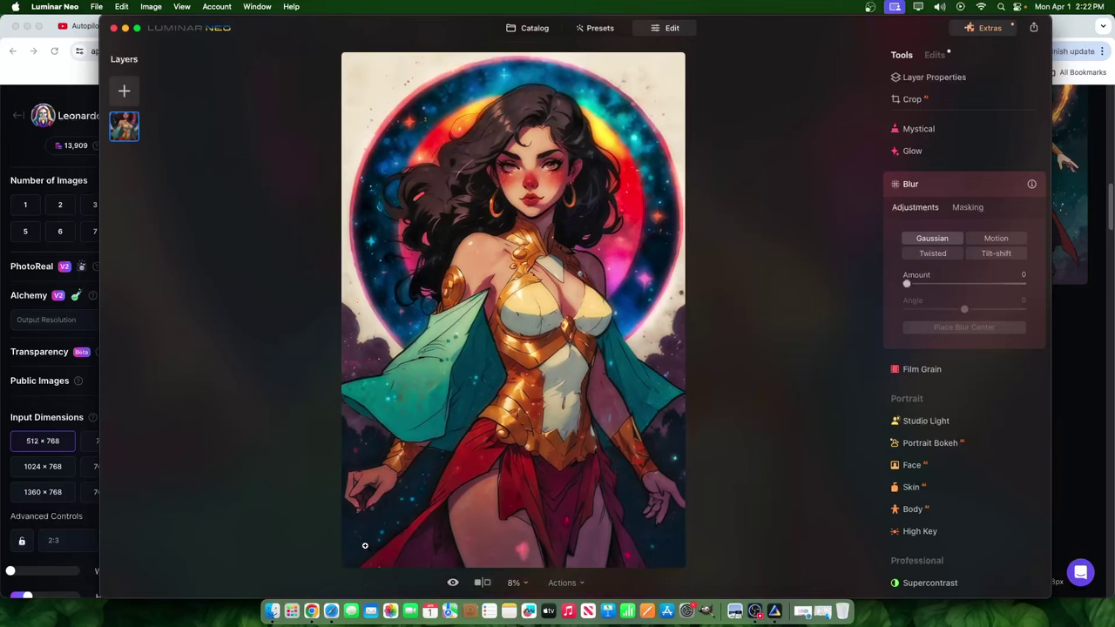
# - Brush a Blur mask with size, softness and strength at 100 over the heroine's open hand beside the purple skirt
pyautogui.click(969, 208)
pyautogui.click(942, 232)
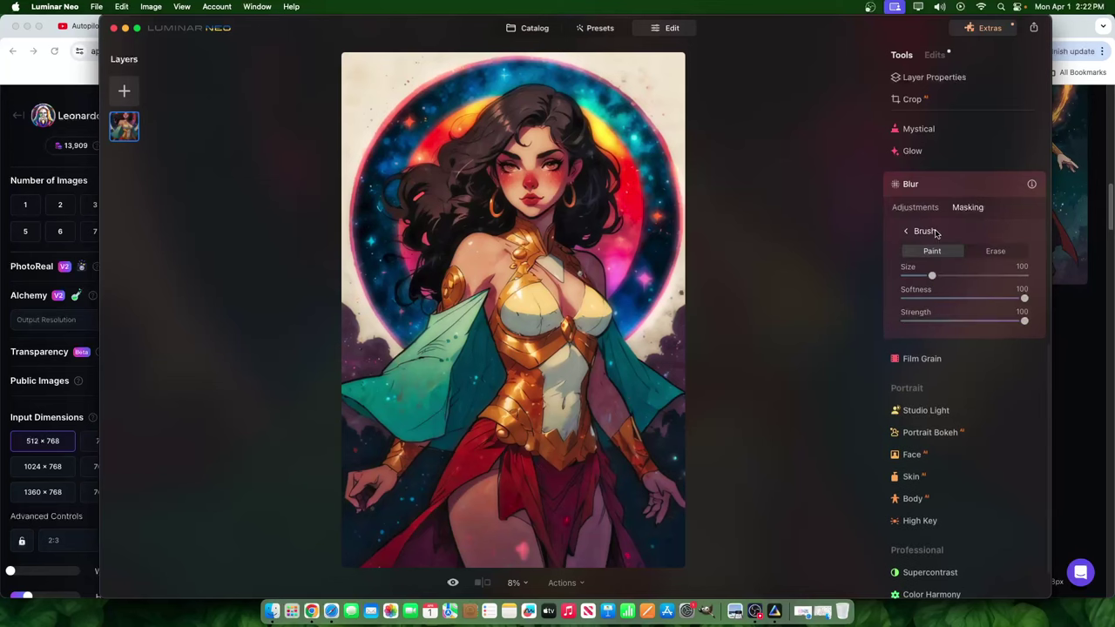
pyautogui.scroll(3, 274, 514)
pyautogui.scroll(2, 821, 515)
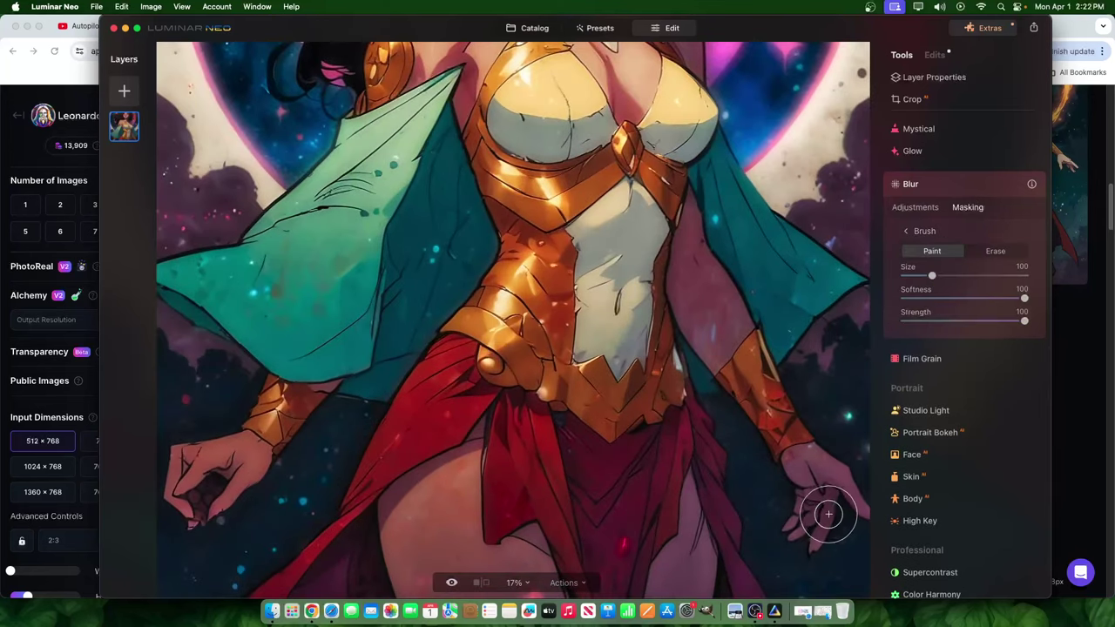
pyautogui.scroll(3, 826, 557)
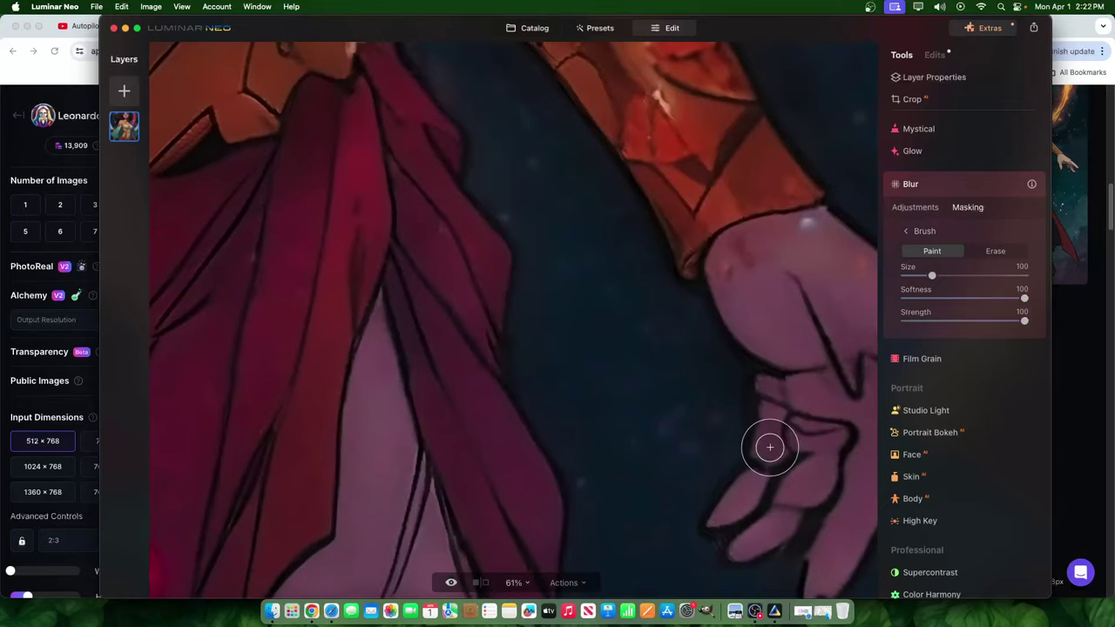
pyautogui.moveTo(769, 445)
pyautogui.mouseDown()
pyautogui.moveTo(766, 512)
pyautogui.moveTo(811, 497)
pyautogui.moveTo(824, 538)
pyautogui.moveTo(853, 532)
pyautogui.moveTo(717, 520)
pyautogui.mouseUp()
pyautogui.scroll(-1, 774, 510)
pyautogui.scroll(-3, 817, 505)
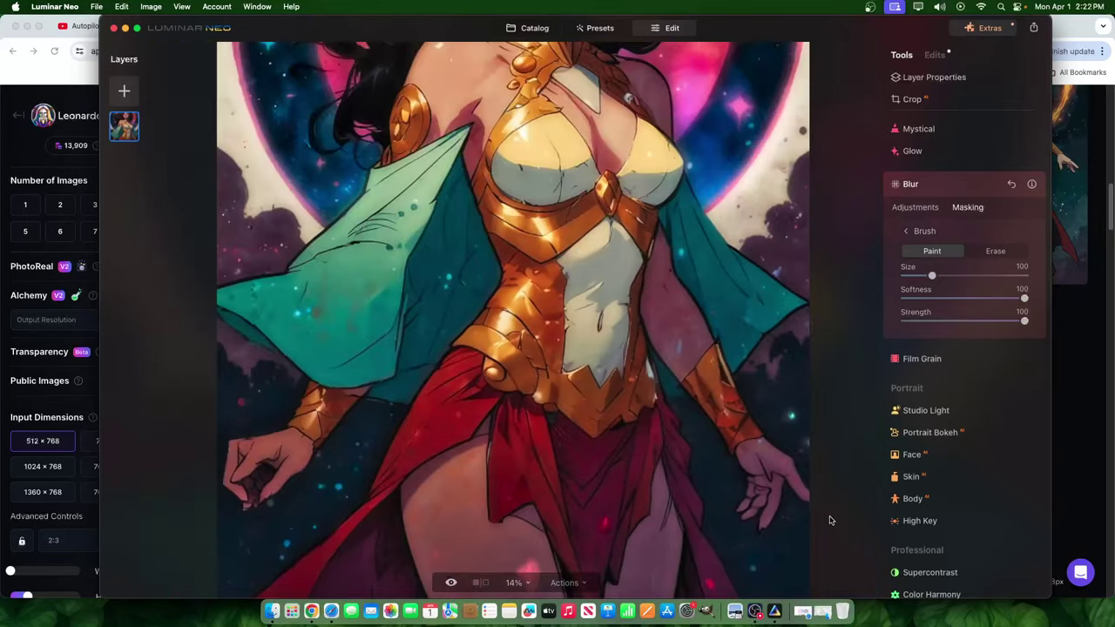
pyautogui.scroll(3, 793, 505)
pyautogui.moveTo(812, 472)
pyautogui.mouseDown()
pyautogui.moveTo(852, 416)
pyautogui.moveTo(844, 381)
pyautogui.moveTo(871, 409)
pyautogui.moveTo(869, 426)
pyautogui.moveTo(802, 445)
pyautogui.moveTo(803, 458)
pyautogui.moveTo(723, 436)
pyautogui.mouseUp()
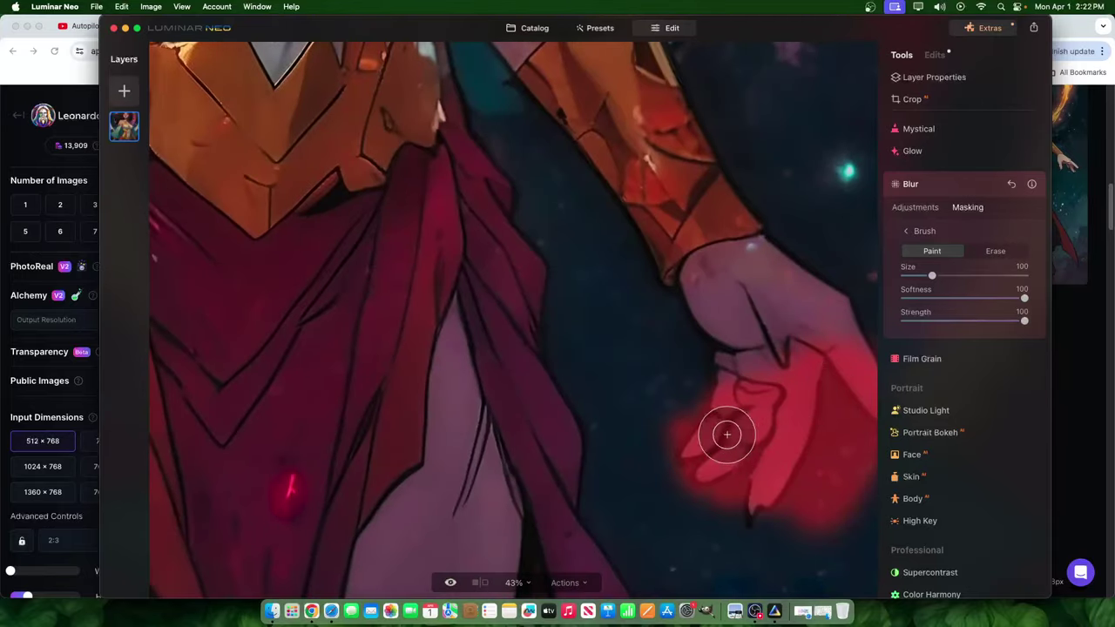
pyautogui.scroll(-5, 752, 423)
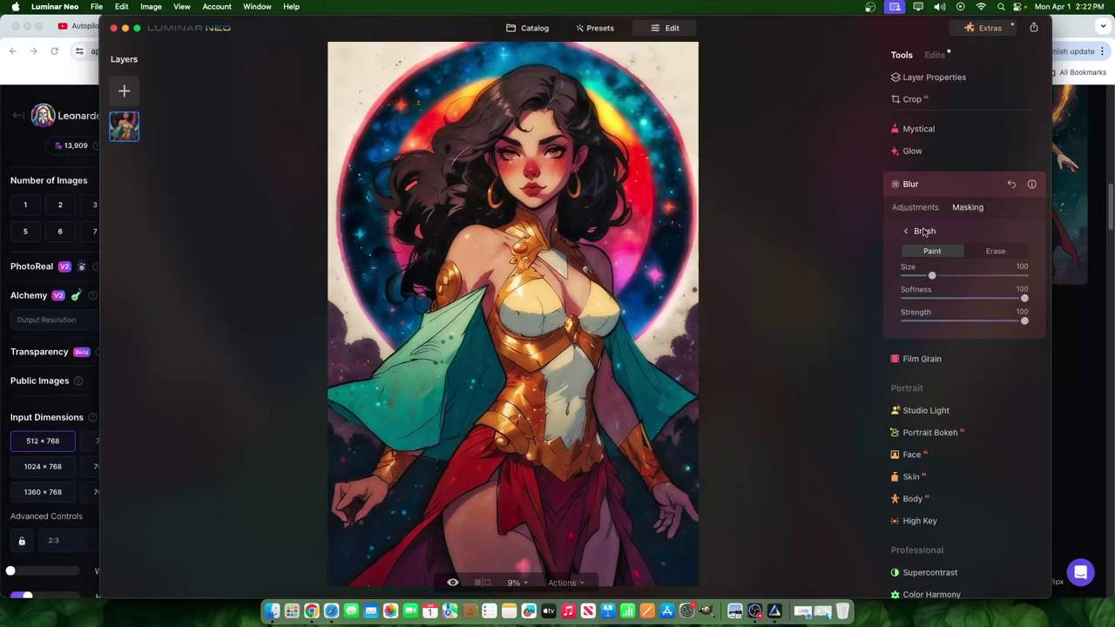
# - Set the masked Gaussian Blur's Amount to 13
pyautogui.click(915, 207)
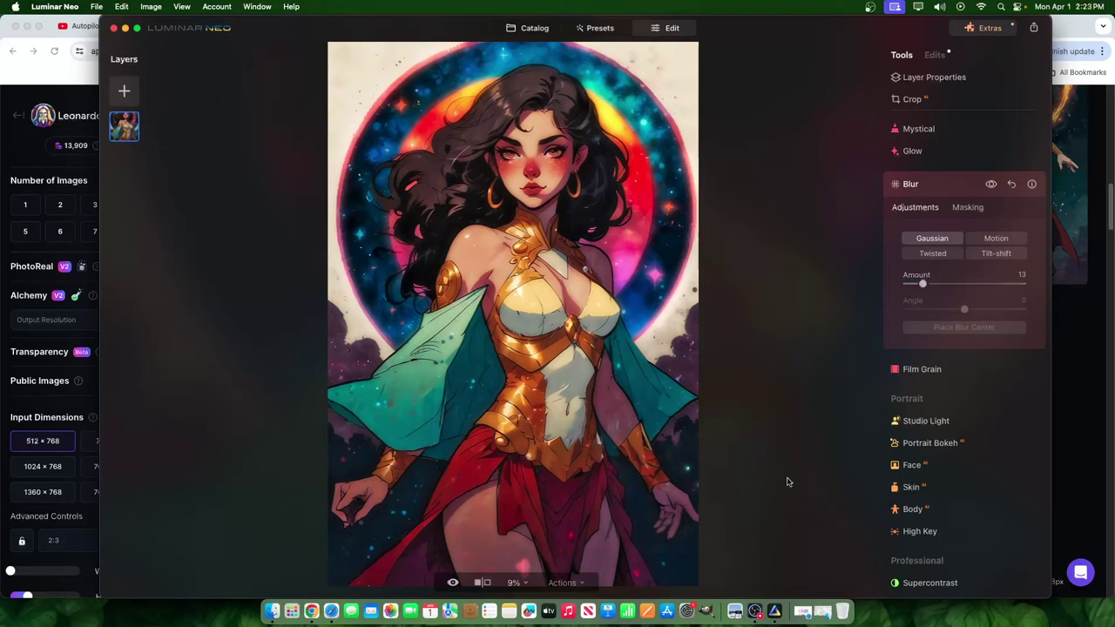
pyautogui.click(967, 207)
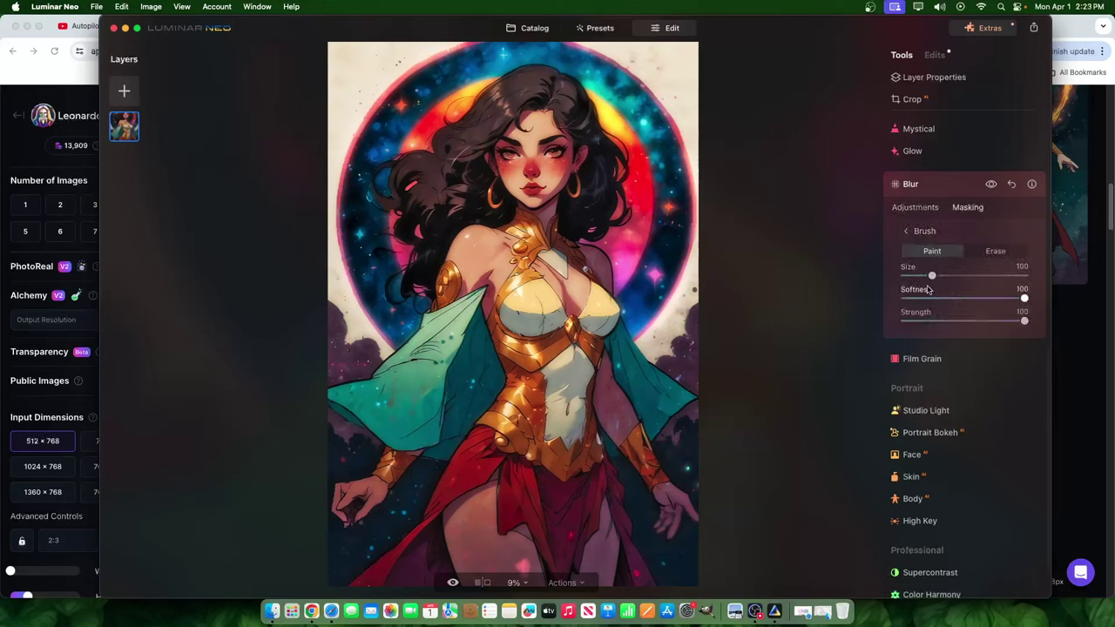
pyautogui.click(915, 207)
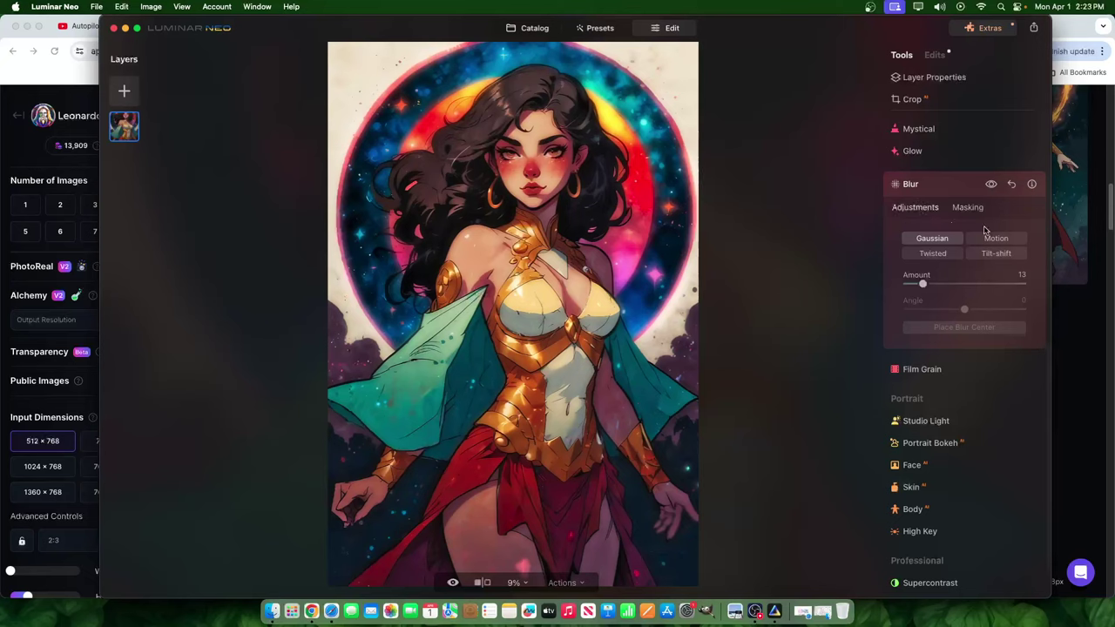
# - Extend the Blur mask with the brush below the open hand and over the heroine's other hand
pyautogui.click(980, 209)
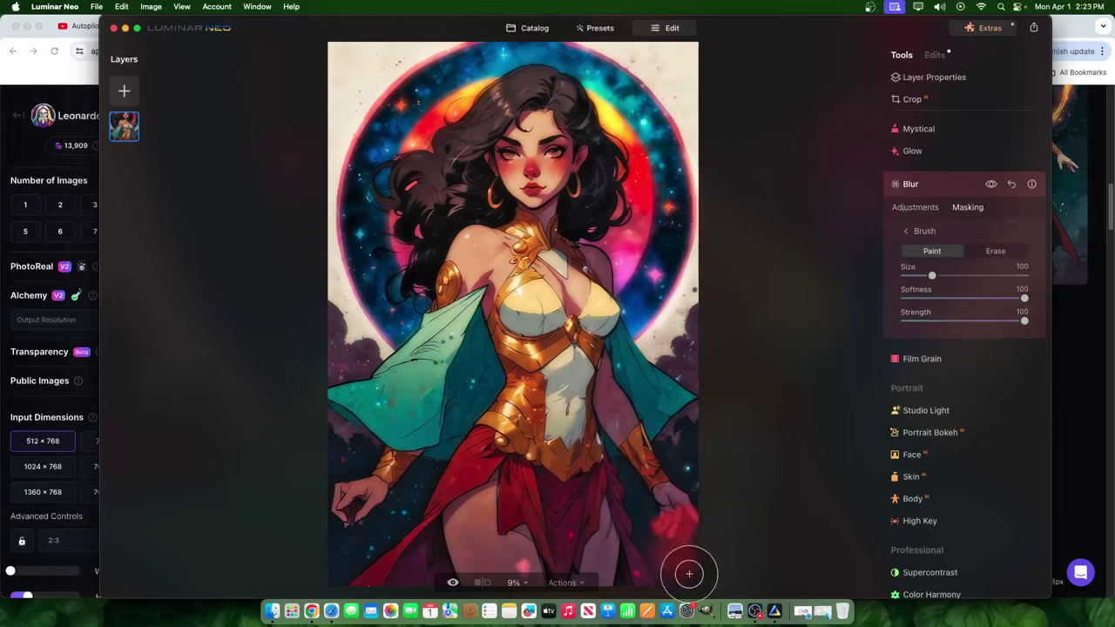
pyautogui.moveTo(677, 563)
pyautogui.mouseDown()
pyautogui.moveTo(644, 533)
pyautogui.moveTo(666, 551)
pyautogui.moveTo(648, 526)
pyautogui.moveTo(693, 481)
pyautogui.moveTo(694, 508)
pyautogui.moveTo(691, 464)
pyautogui.moveTo(676, 493)
pyautogui.mouseUp()
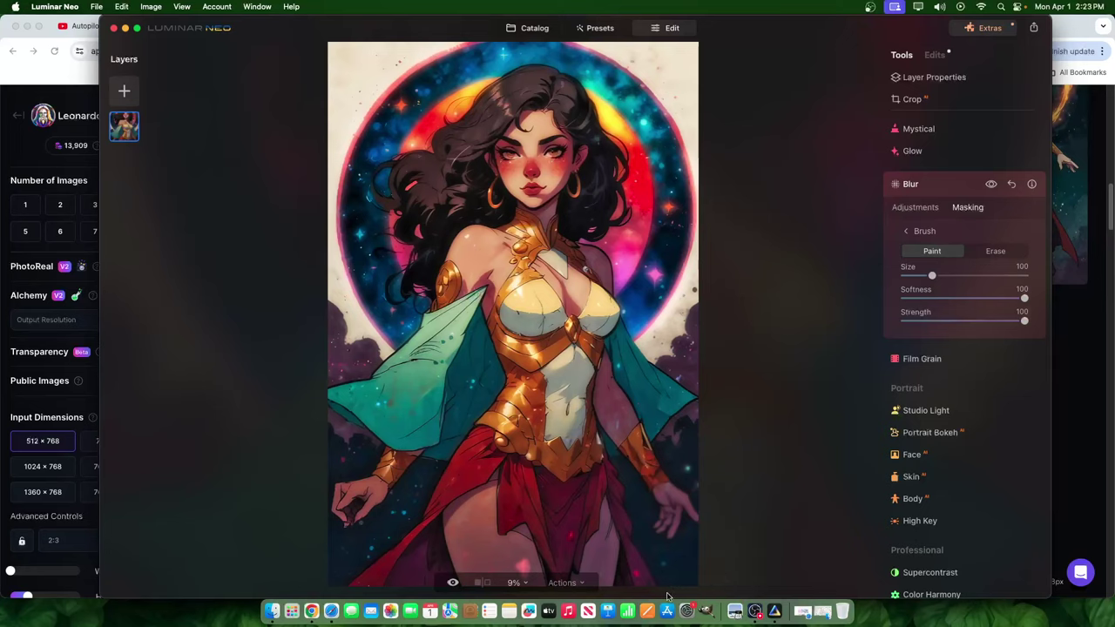
pyautogui.moveTo(348, 535)
pyautogui.mouseDown()
pyautogui.moveTo(336, 509)
pyautogui.moveTo(390, 513)
pyautogui.moveTo(378, 509)
pyautogui.moveTo(348, 545)
pyautogui.moveTo(330, 494)
pyautogui.mouseUp()
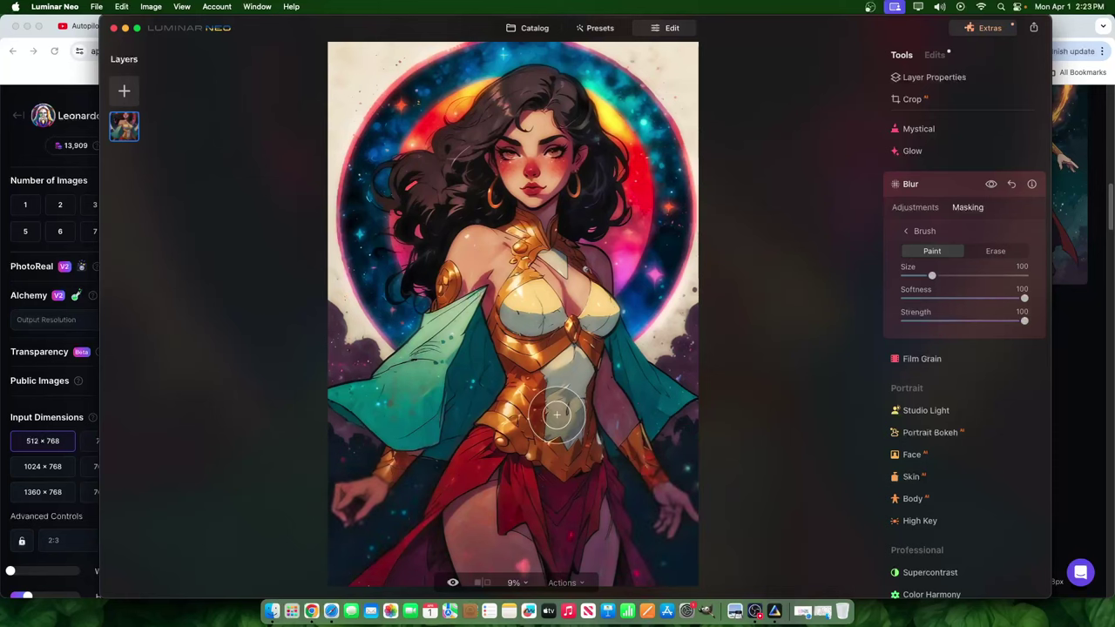
pyautogui.moveTo(330, 510)
pyautogui.mouseDown()
pyautogui.moveTo(350, 463)
pyautogui.moveTo(391, 488)
pyautogui.moveTo(388, 522)
pyautogui.mouseUp()
# - Brush the Blur mask over the dark clouds on both sides and the lower corners of the artwork
pyautogui.moveTo(666, 486); pyautogui.dragTo(687, 433)
pyautogui.moveTo(690, 342)
pyautogui.mouseDown()
pyautogui.moveTo(700, 308)
pyautogui.moveTo(698, 340)
pyautogui.moveTo(681, 366)
pyautogui.mouseUp()
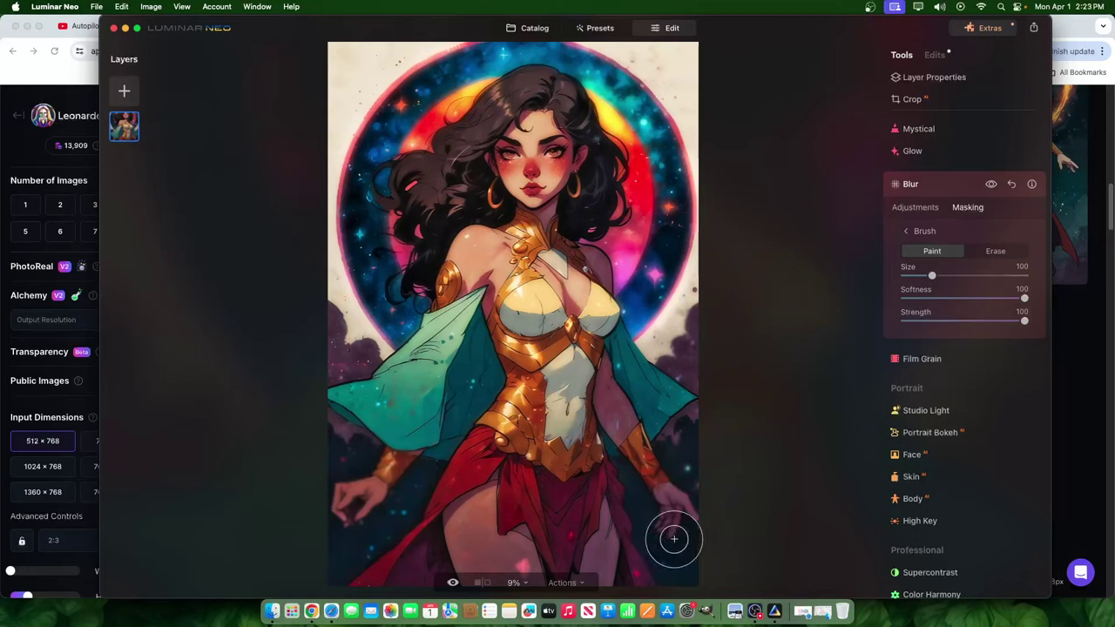
pyautogui.moveTo(351, 356)
pyautogui.mouseDown()
pyautogui.moveTo(303, 269)
pyautogui.moveTo(335, 291)
pyautogui.moveTo(331, 305)
pyautogui.mouseUp()
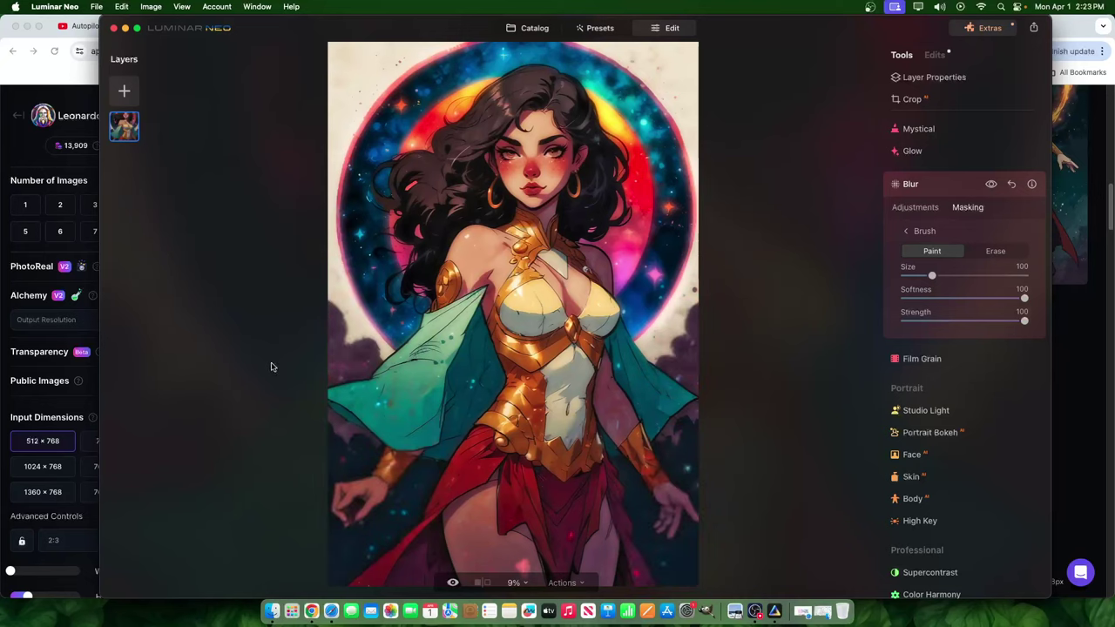
pyautogui.moveTo(670, 576); pyautogui.dragTo(631, 588)
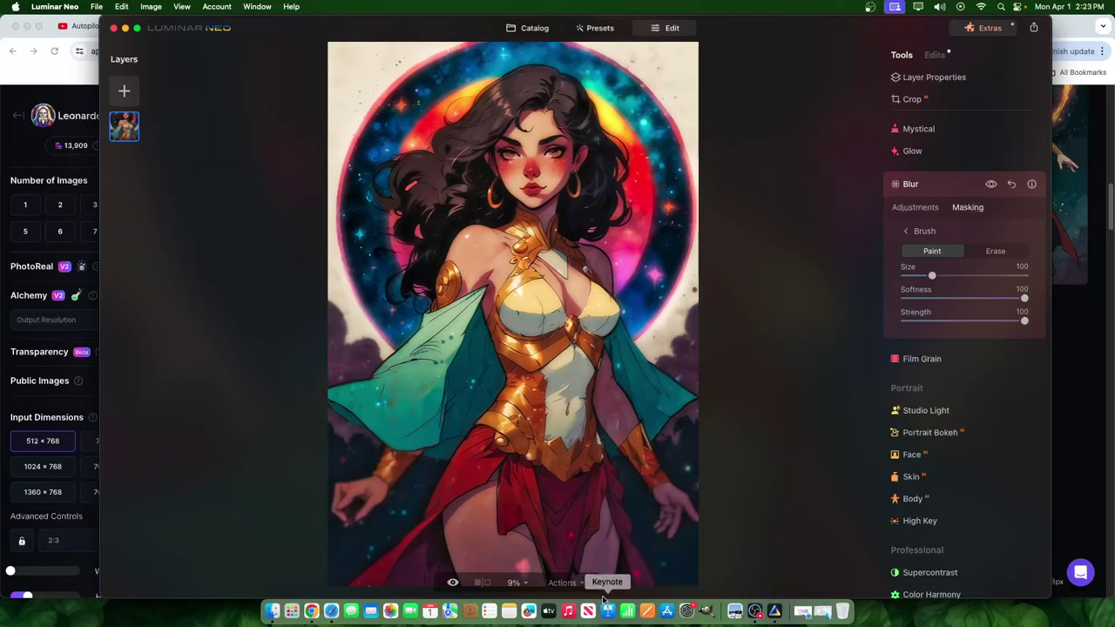
pyautogui.moveTo(386, 580)
pyautogui.mouseDown()
pyautogui.moveTo(443, 573)
pyautogui.moveTo(411, 585)
pyautogui.moveTo(364, 572)
pyautogui.mouseUp()
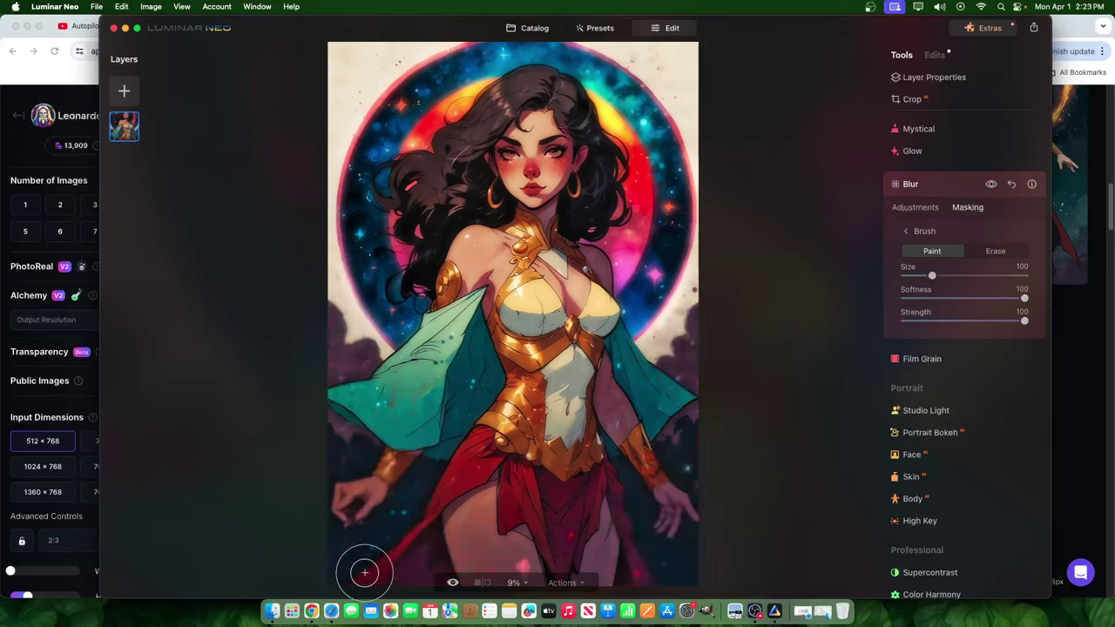
# - Inspect the blurred areas and compare the edited artwork with its original version
pyautogui.press('super+equal')
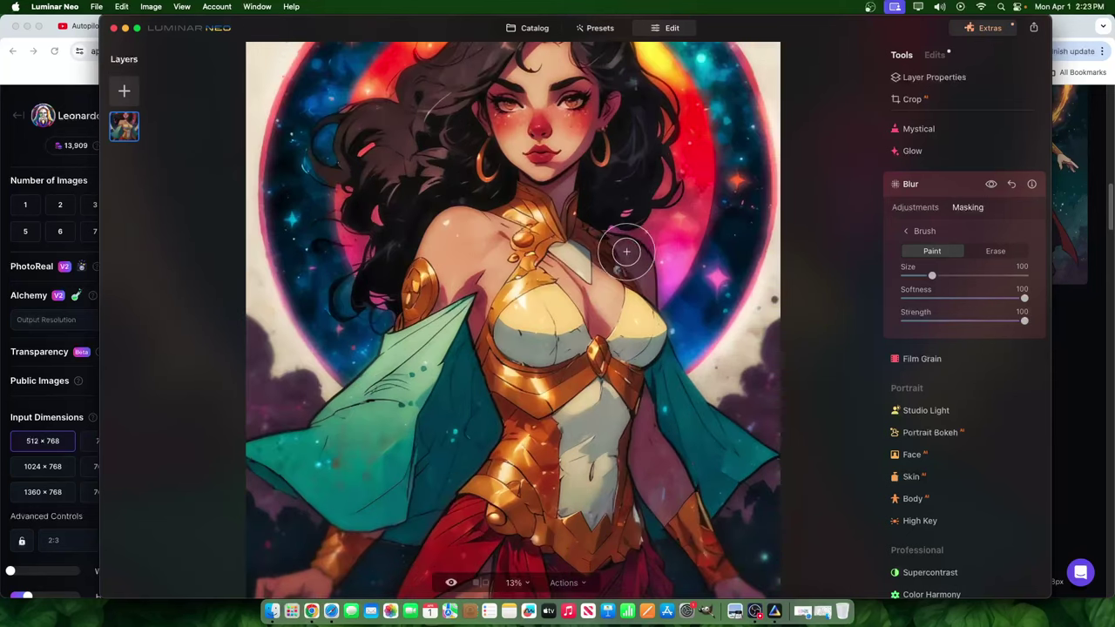
pyautogui.press('super+minus')
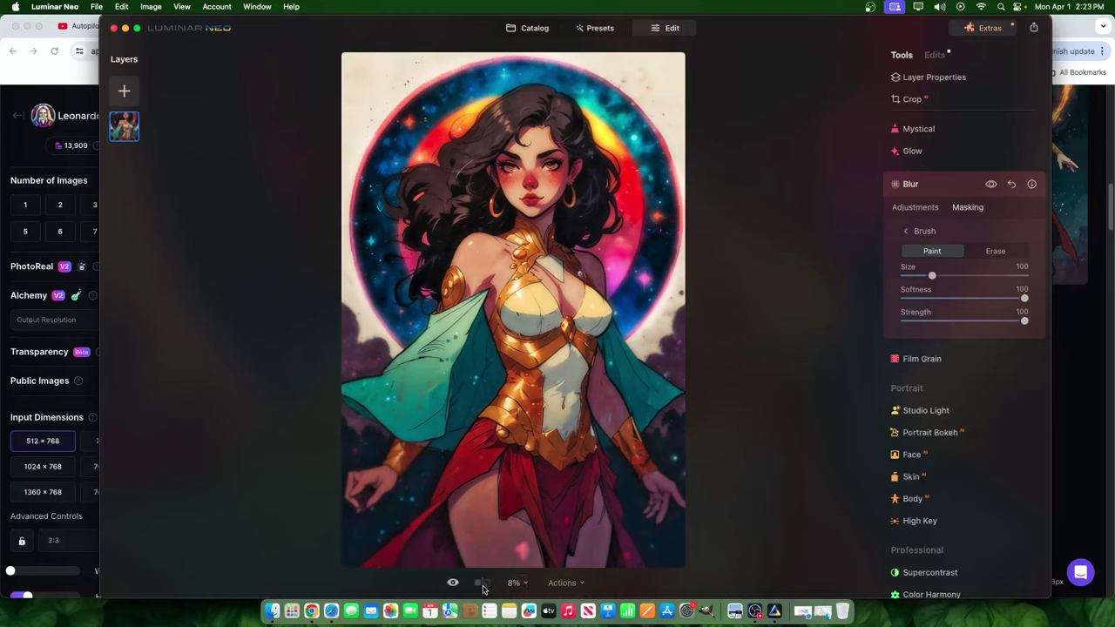
pyautogui.click(456, 591)
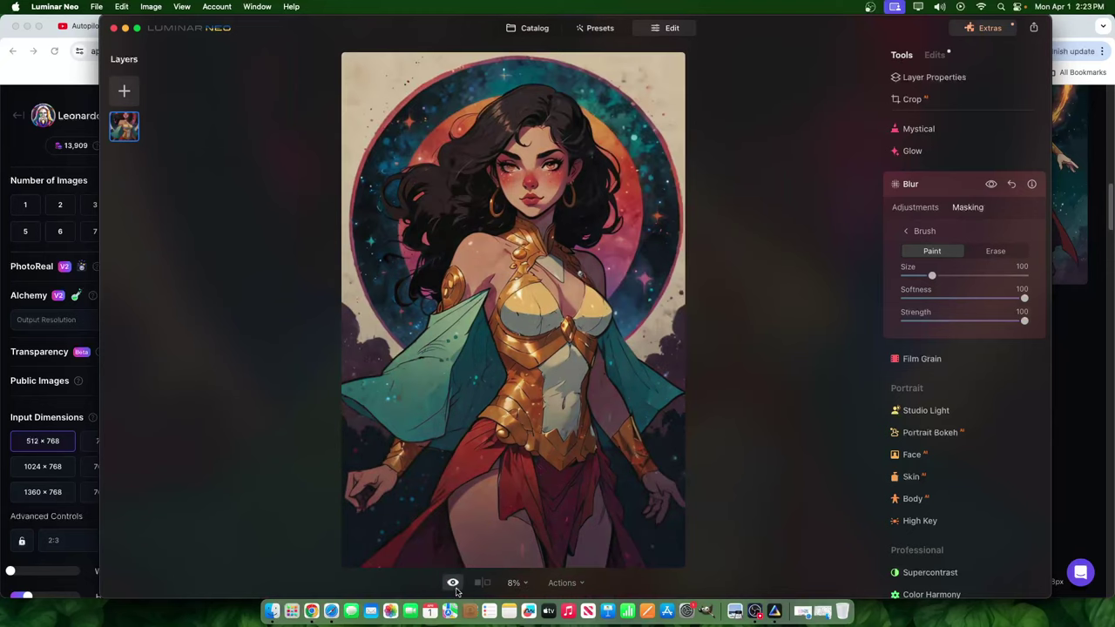
pyautogui.click(457, 591)
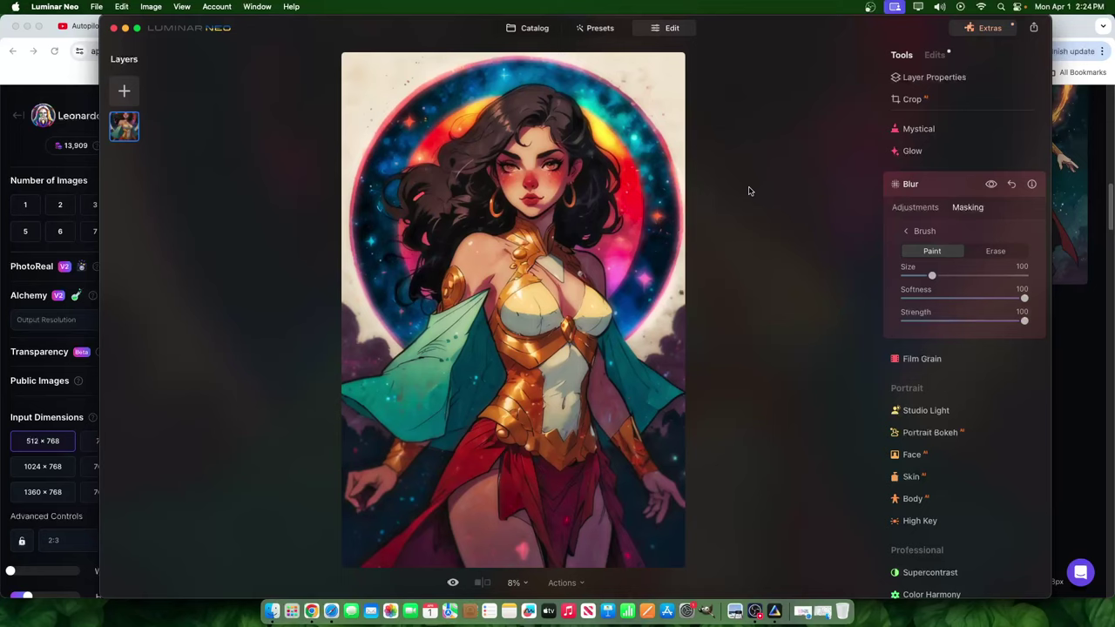
pyautogui.click(916, 208)
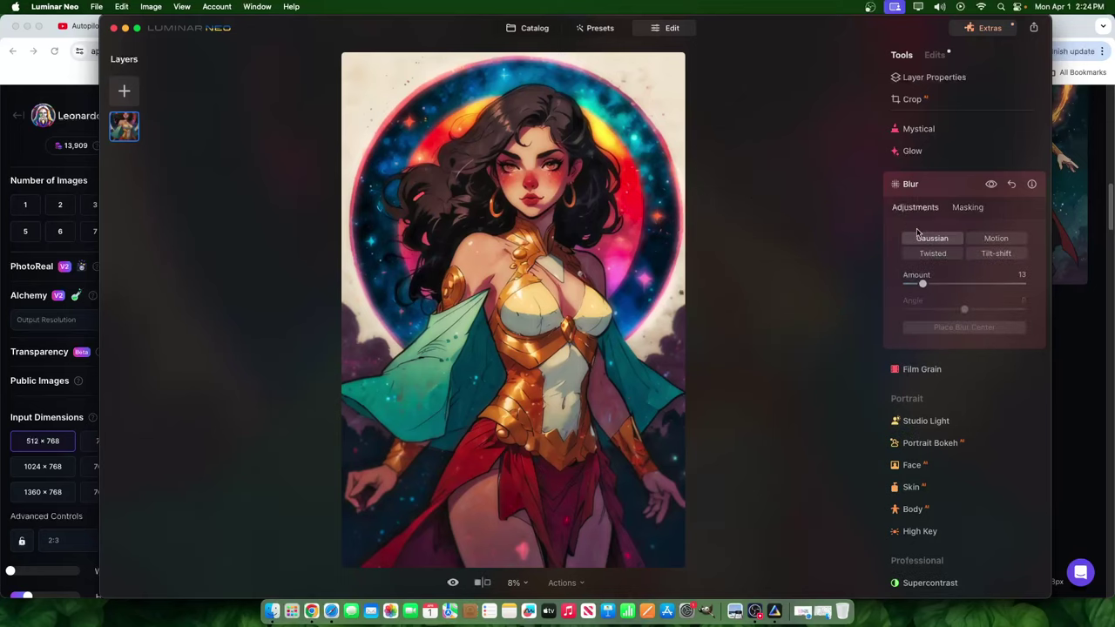
# - Apply Film Grain with an Amount of 13, checking the grain texture on the heroine's face up close
pyautogui.click(916, 369)
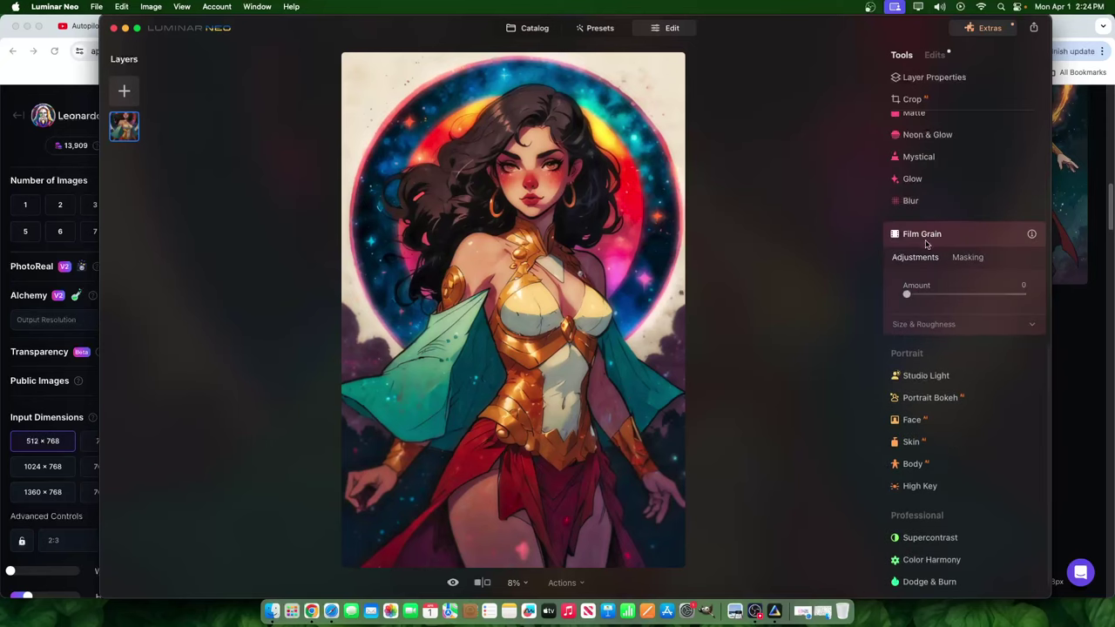
pyautogui.moveTo(912, 296); pyautogui.dragTo(936, 302)
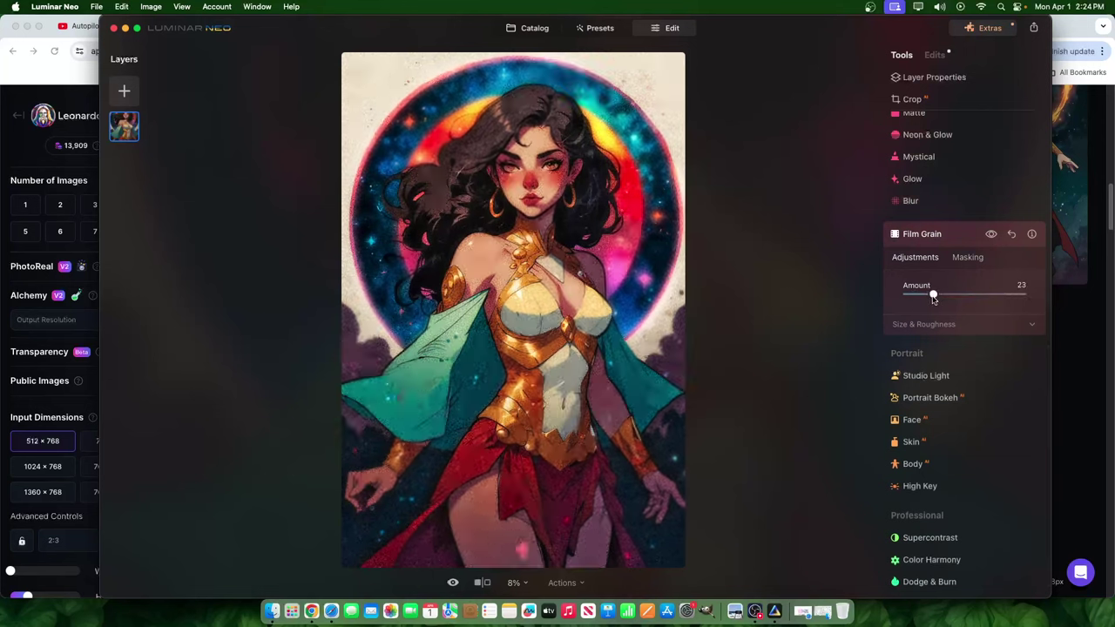
pyautogui.scroll(10, 598, 183)
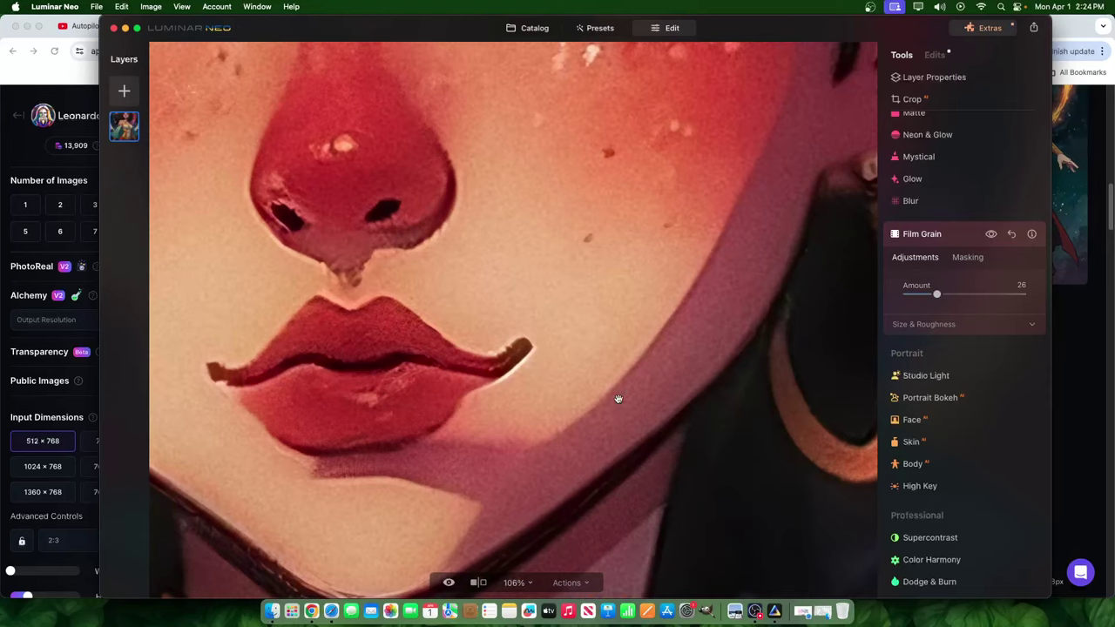
pyautogui.scroll(-10, 617, 399)
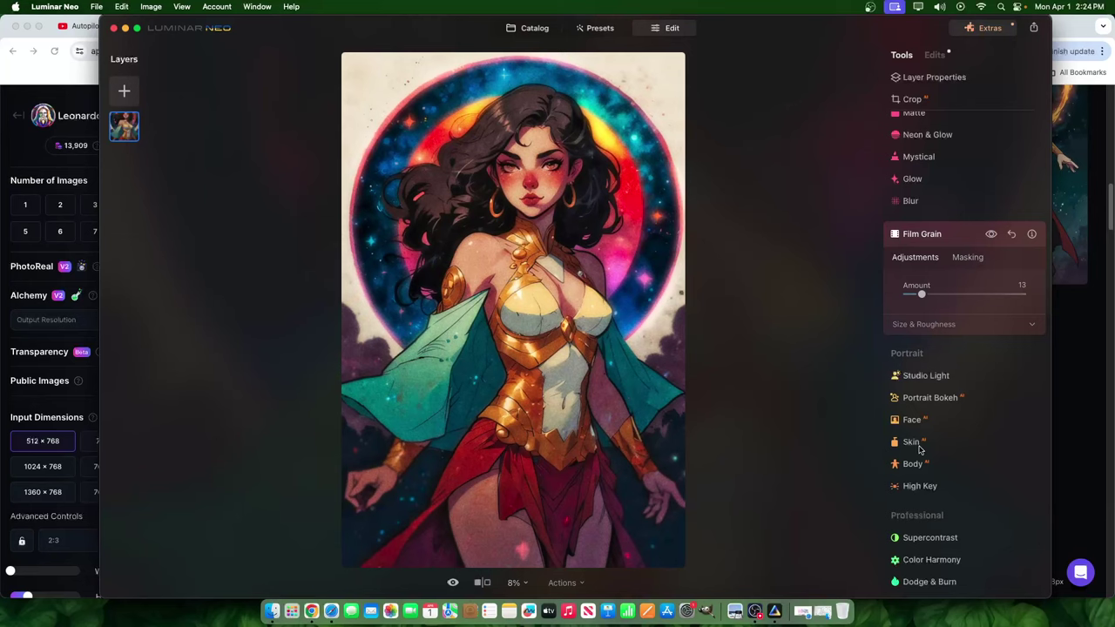
pyautogui.scroll(3, 594, 372)
pyautogui.scroll(-3, 523, 261)
# - Open the blue wolf artwork from the catalog and examine its before-and-after comparison
pyautogui.click(532, 28)
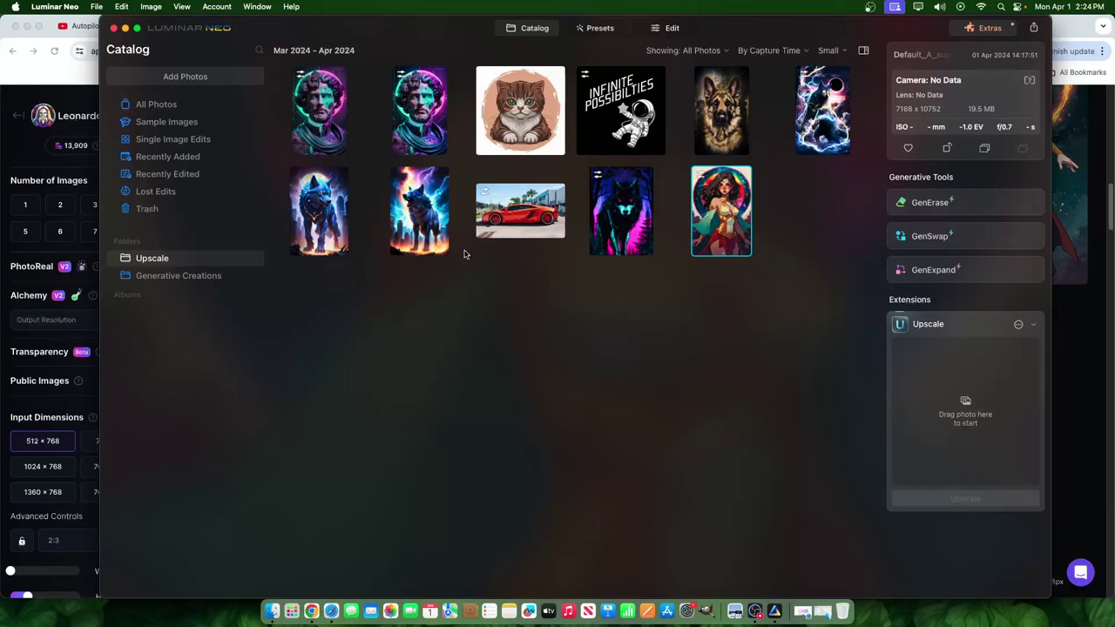
pyautogui.doubleClick(324, 213)
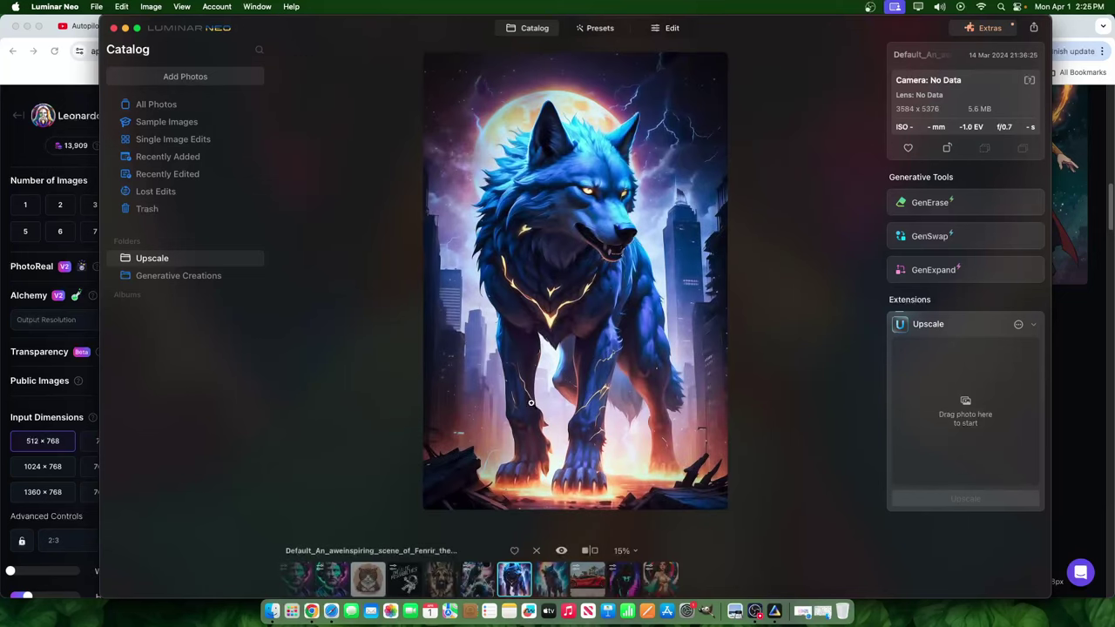
pyautogui.click(589, 550)
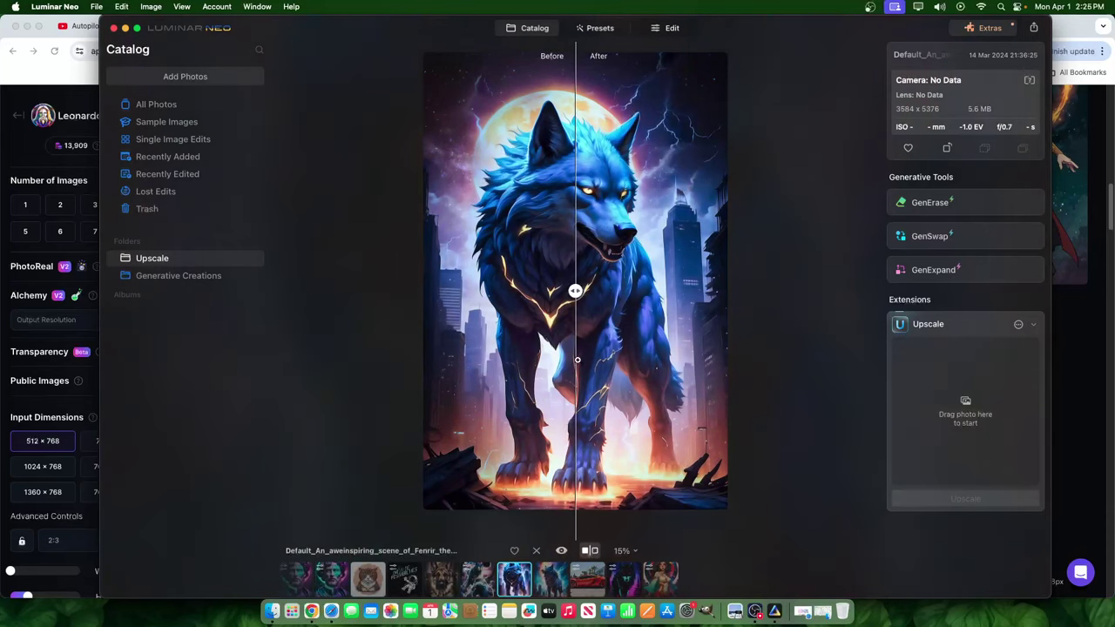
pyautogui.click(525, 30)
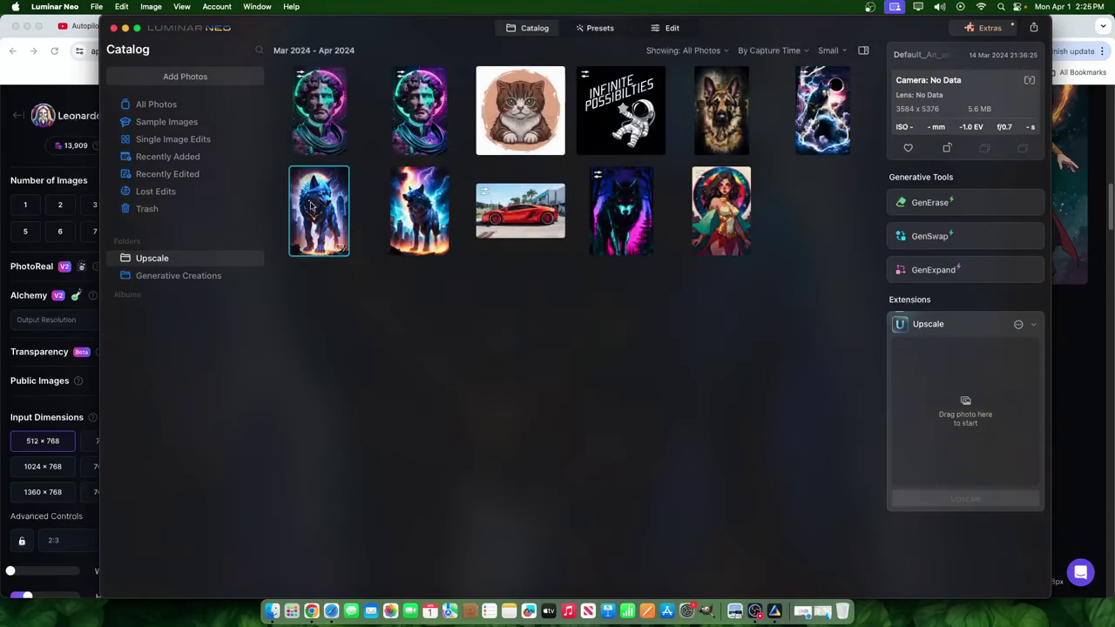
pyautogui.doubleClick(312, 205)
pyautogui.click(527, 27)
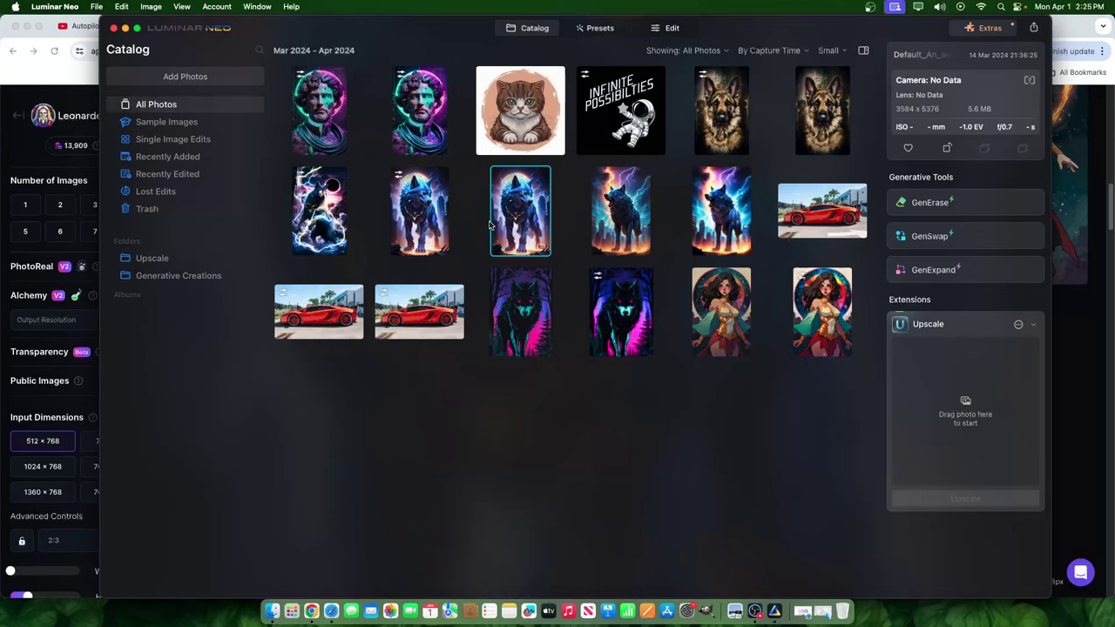
# - Compare the before and after versions of the blue wolf artwork with the full moon behind it
pyautogui.click(413, 212)
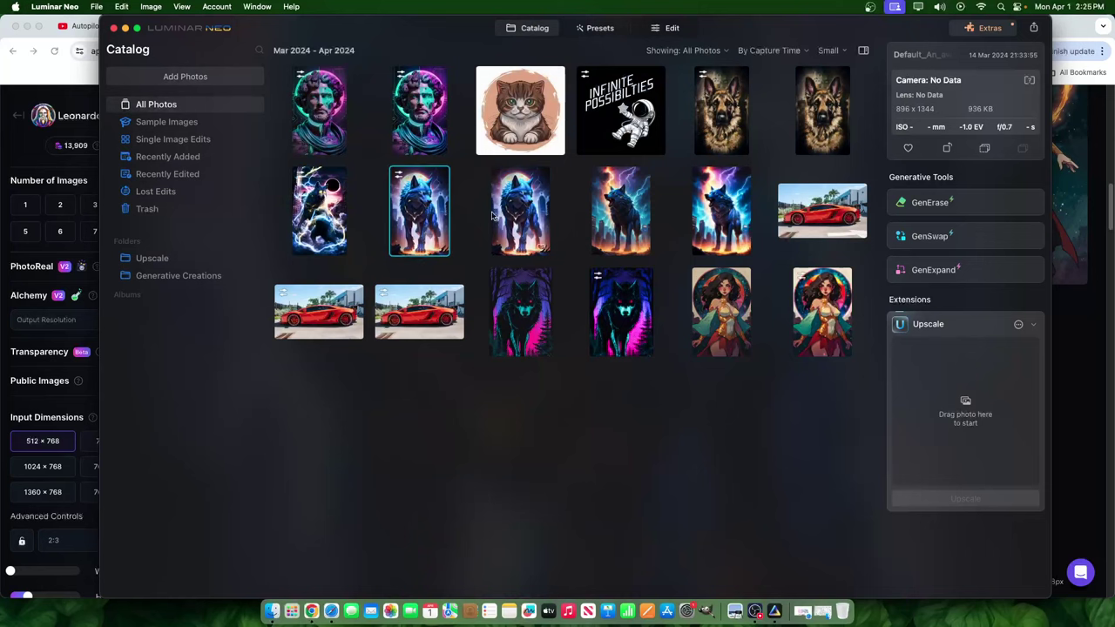
pyautogui.doubleClick(424, 221)
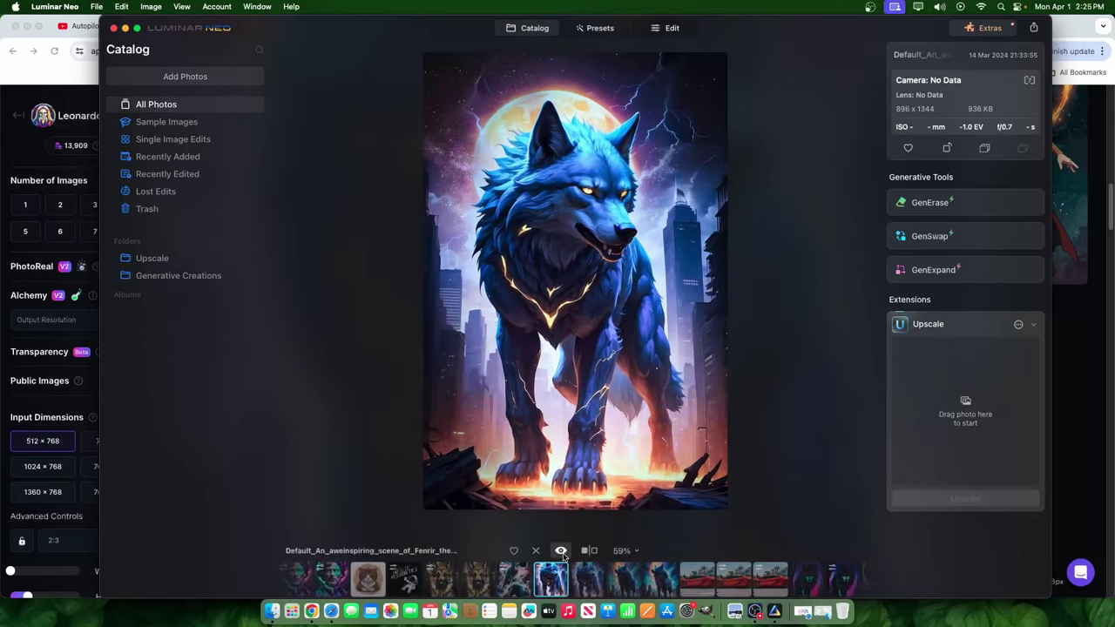
pyautogui.click(590, 550)
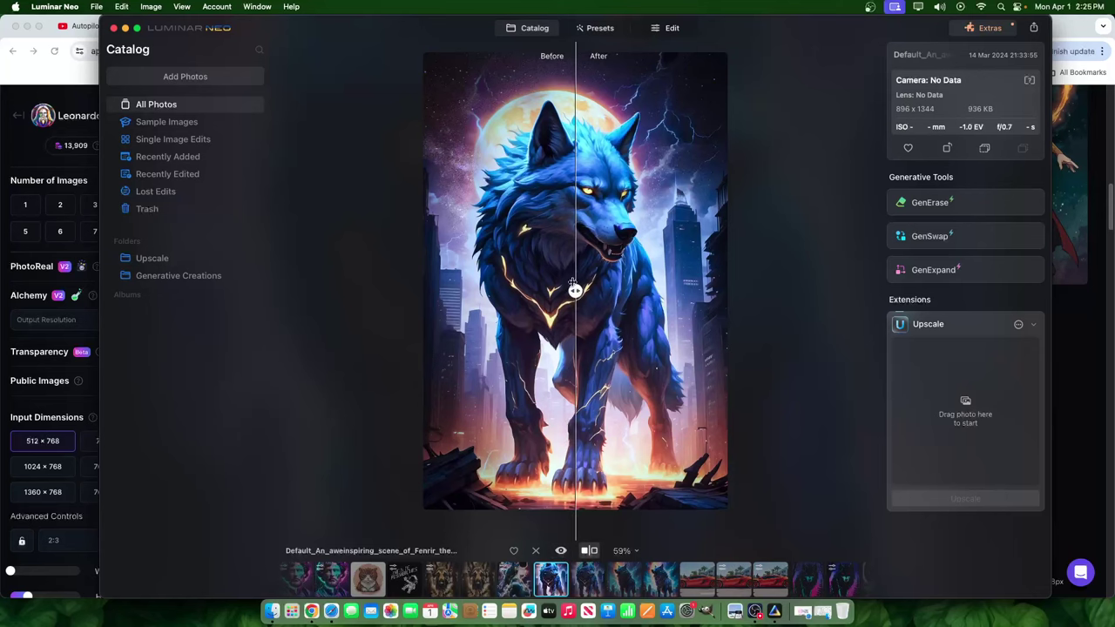
pyautogui.moveTo(575, 290); pyautogui.dragTo(509, 247)
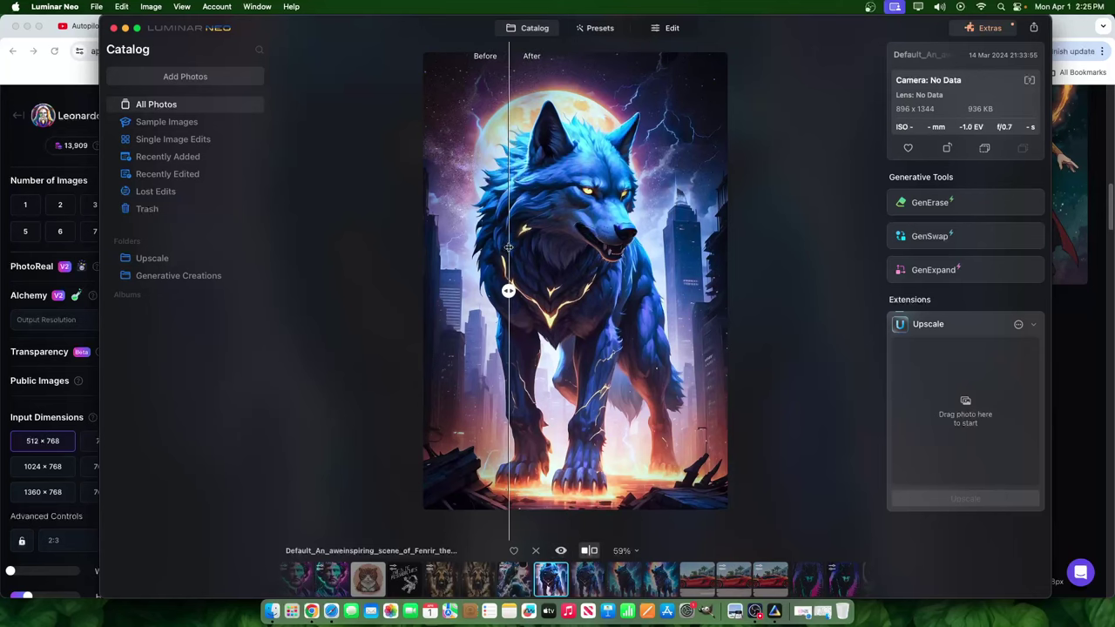
pyautogui.click(528, 28)
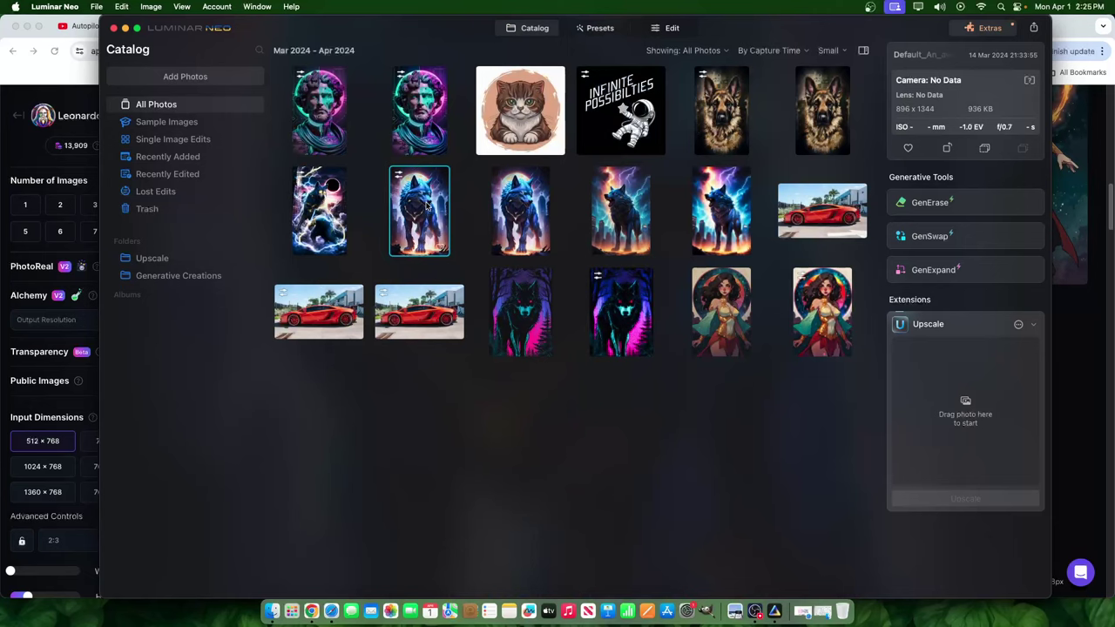
pyautogui.doubleClick(426, 205)
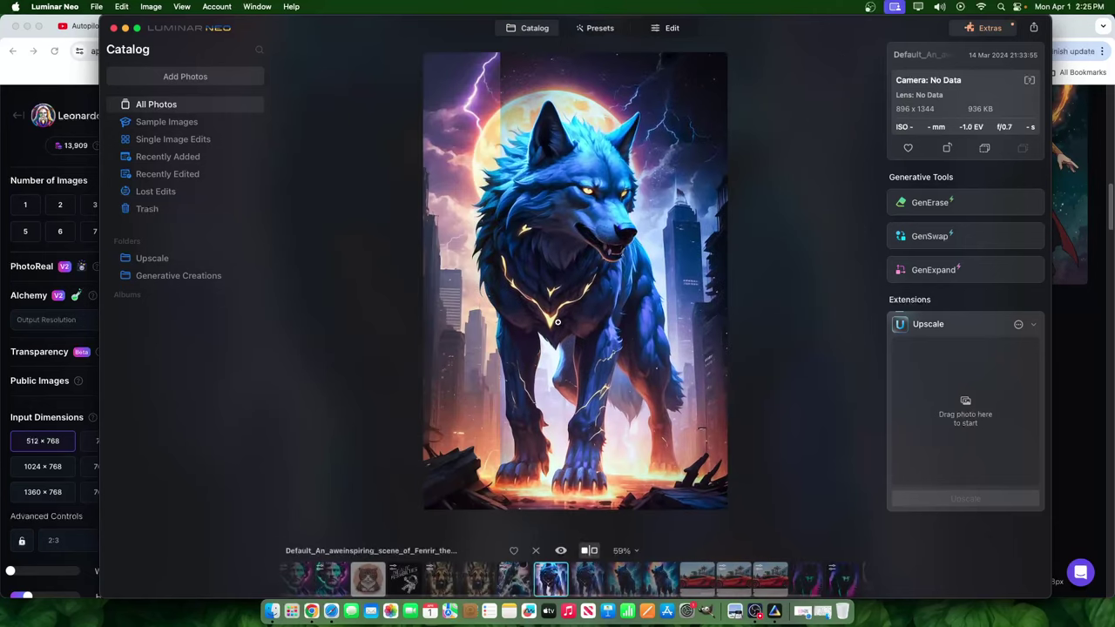
pyautogui.click(585, 549)
pyautogui.click(590, 550)
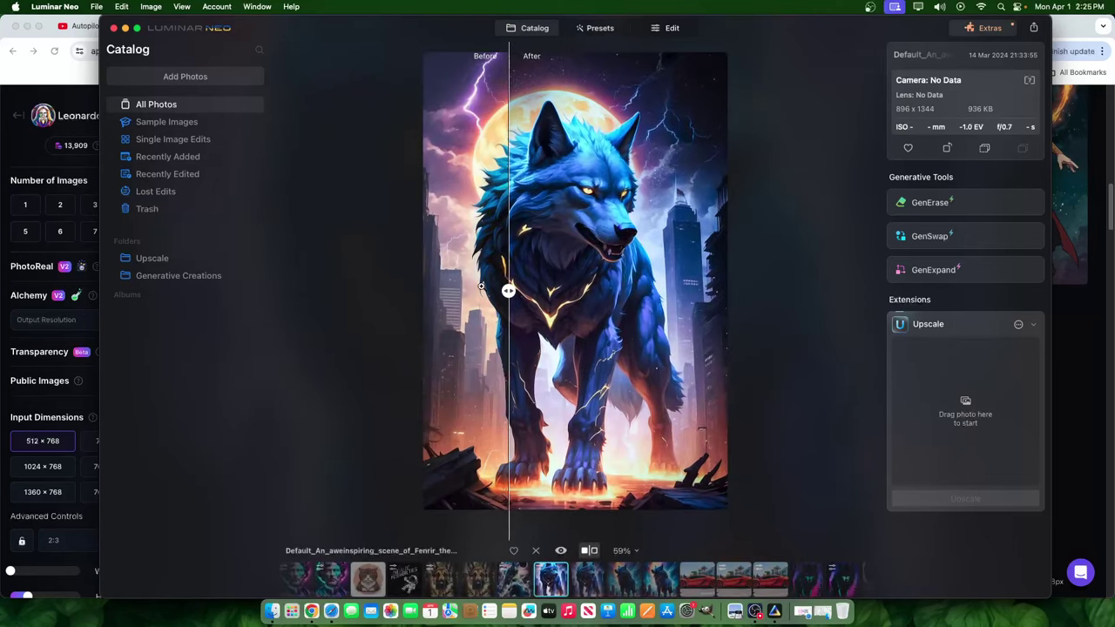
pyautogui.moveTo(508, 290); pyautogui.dragTo(268, 277)
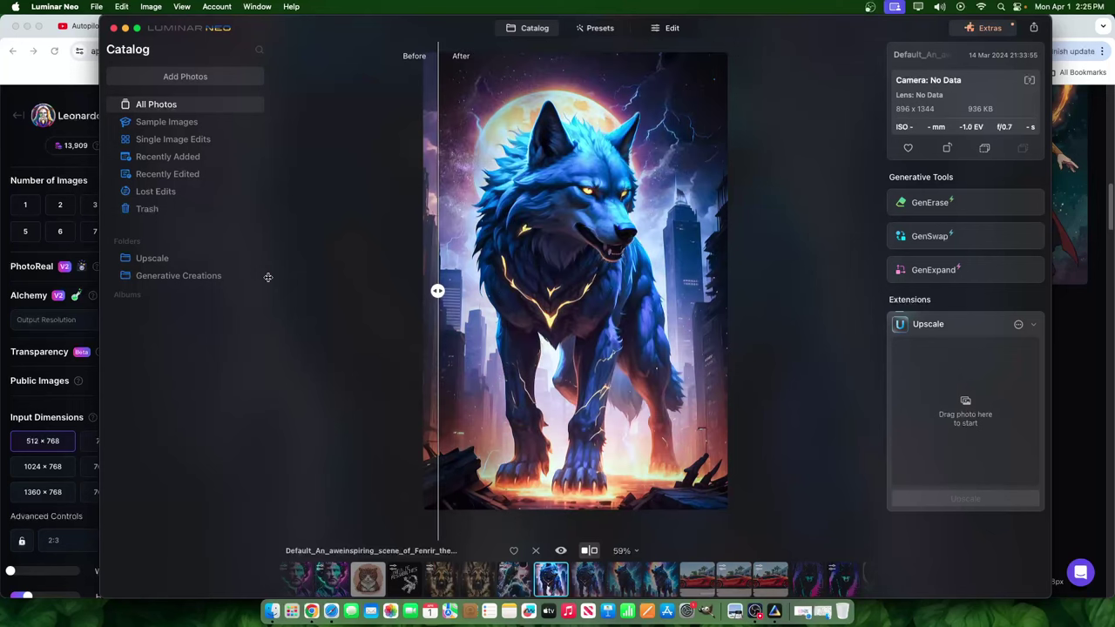
pyautogui.moveTo(437, 291); pyautogui.dragTo(576, 291)
pyautogui.click(529, 28)
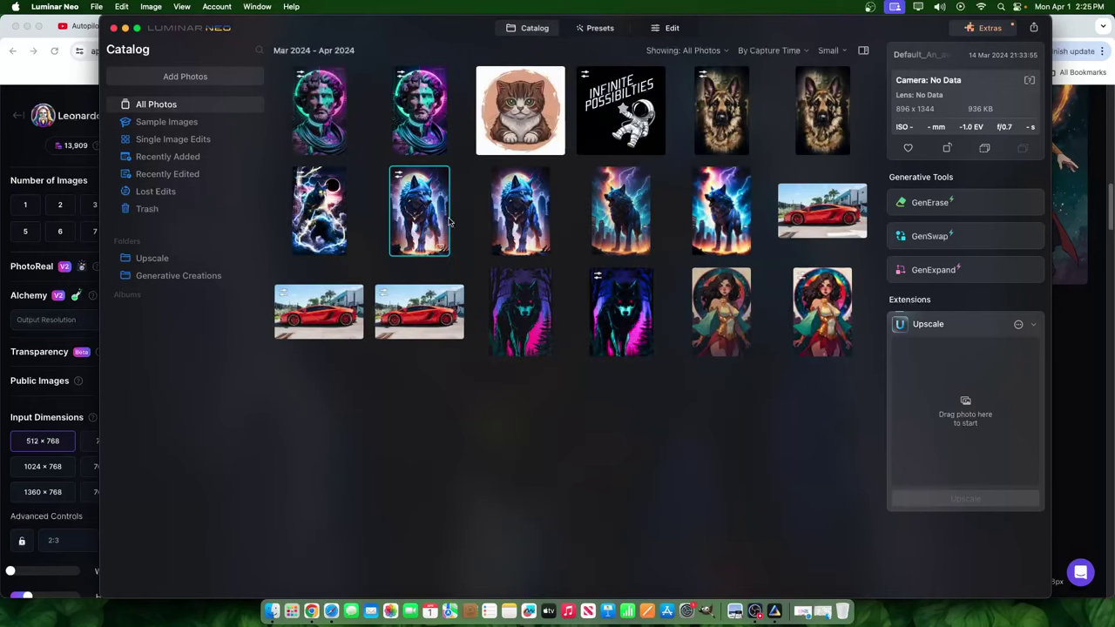
# - View the artwork of the wolf surrounded by lightning under the black eclipse at full size
pyautogui.click(333, 216)
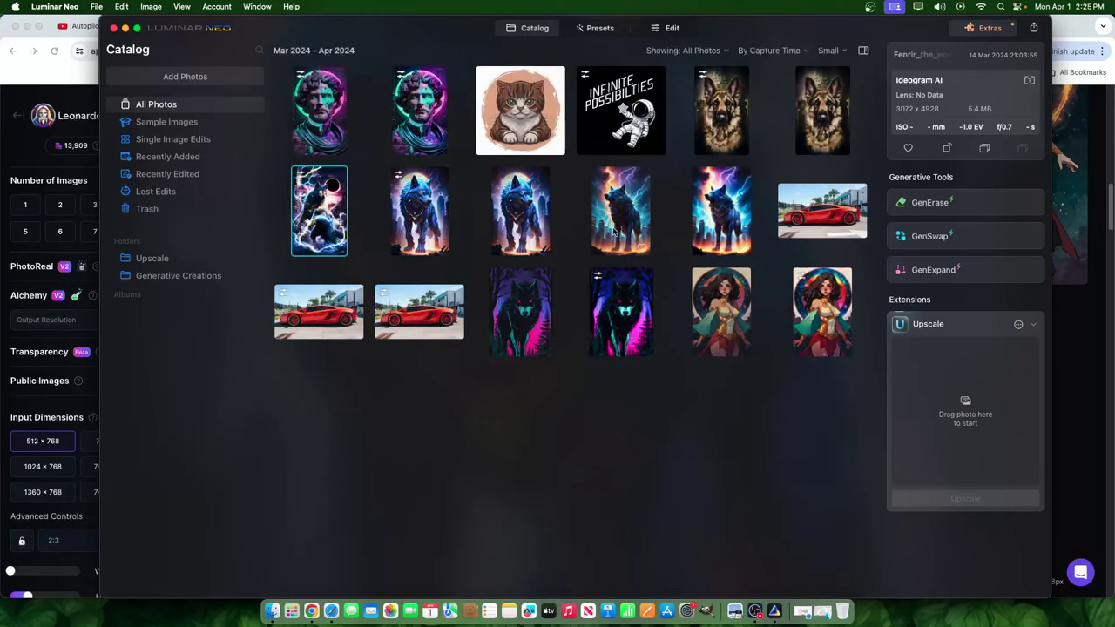
pyautogui.doubleClick(313, 230)
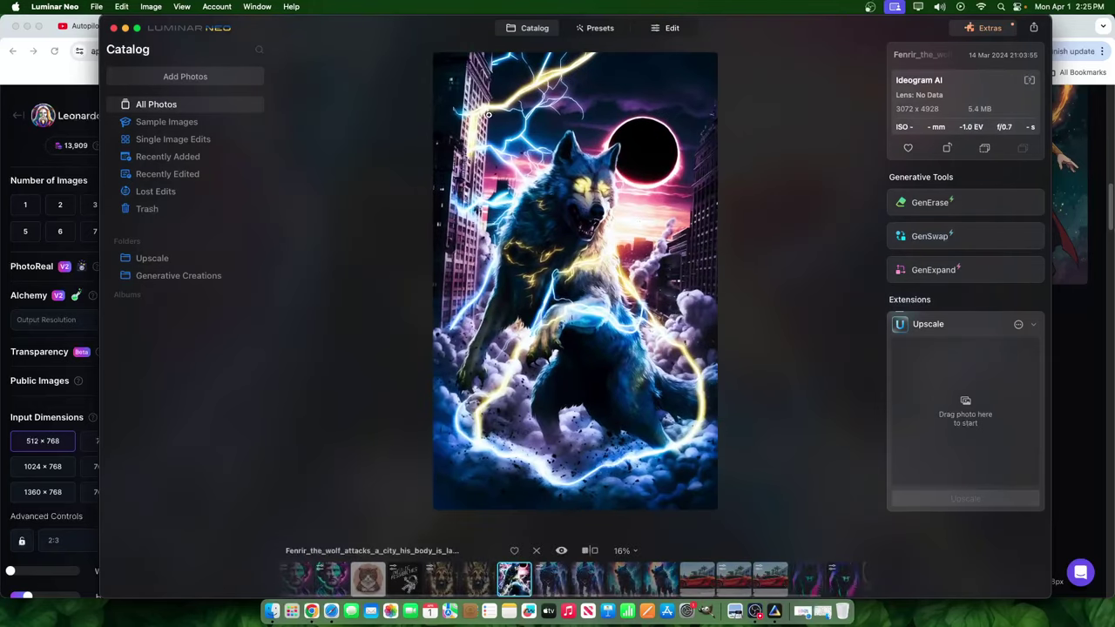
pyautogui.doubleClick(607, 209)
# - Open the superhero artwork for editing and erase the stray curl of hair over the blue starry background
pyautogui.doubleClick(819, 305)
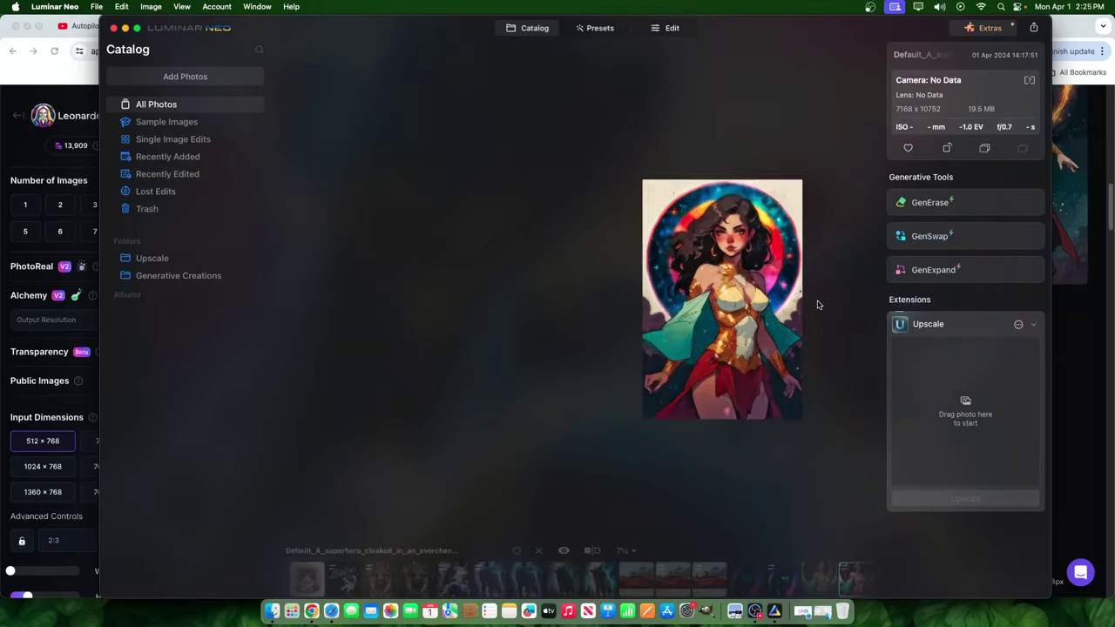
pyautogui.scroll(5, 322, 219)
pyautogui.scroll(5, 321, 220)
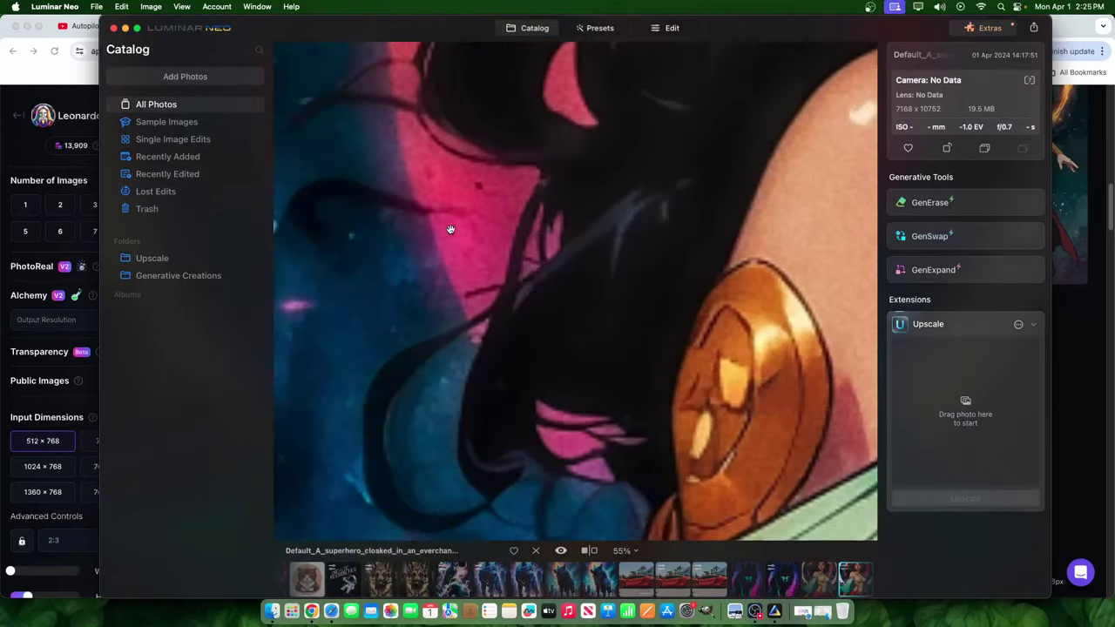
pyautogui.scroll(4, 310, 221)
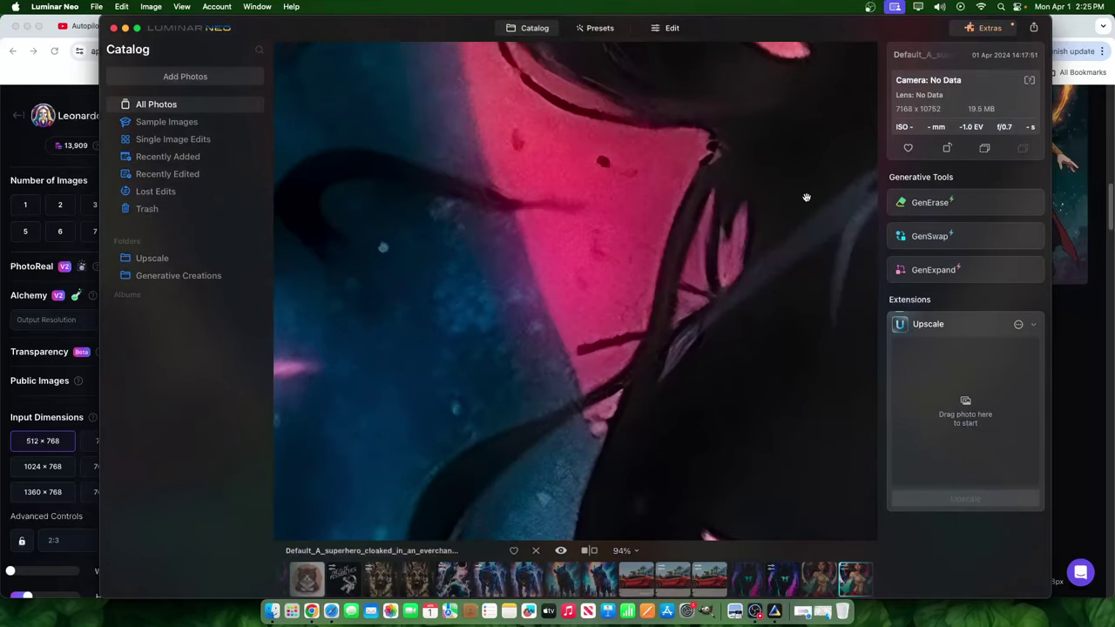
pyautogui.click(669, 29)
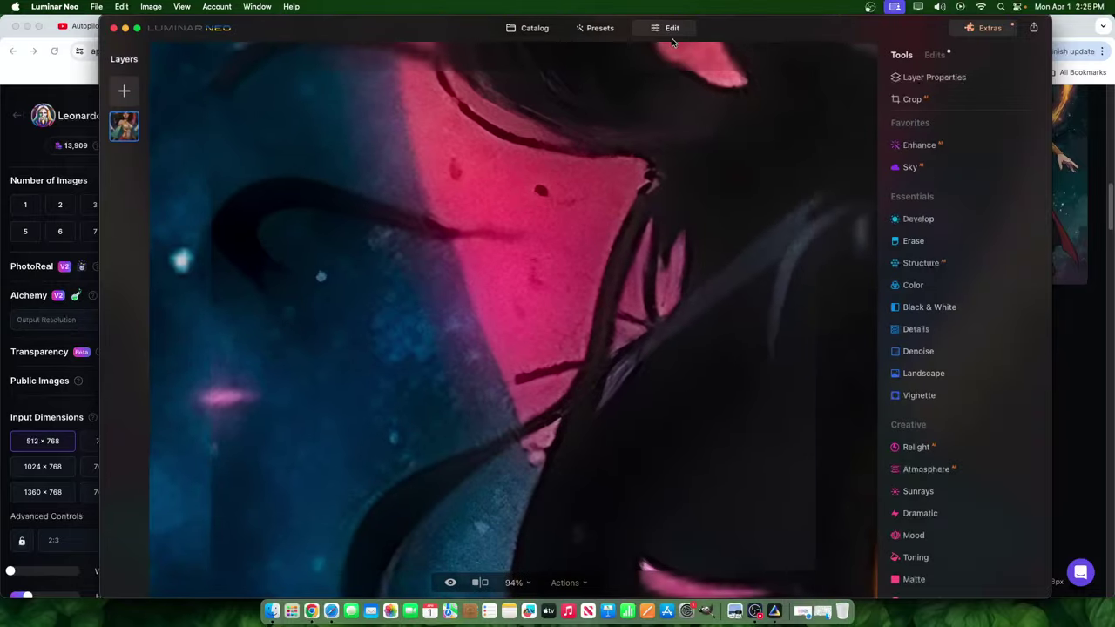
pyautogui.click(905, 240)
pyautogui.moveTo(261, 264)
pyautogui.mouseDown()
pyautogui.moveTo(235, 229)
pyautogui.moveTo(221, 231)
pyautogui.moveTo(220, 245)
pyautogui.moveTo(270, 190)
pyautogui.moveTo(291, 194)
pyautogui.moveTo(278, 202)
pyautogui.moveTo(439, 230)
pyautogui.moveTo(358, 213)
pyautogui.moveTo(315, 186)
pyautogui.moveTo(228, 224)
pyautogui.moveTo(277, 275)
pyautogui.mouseUp()
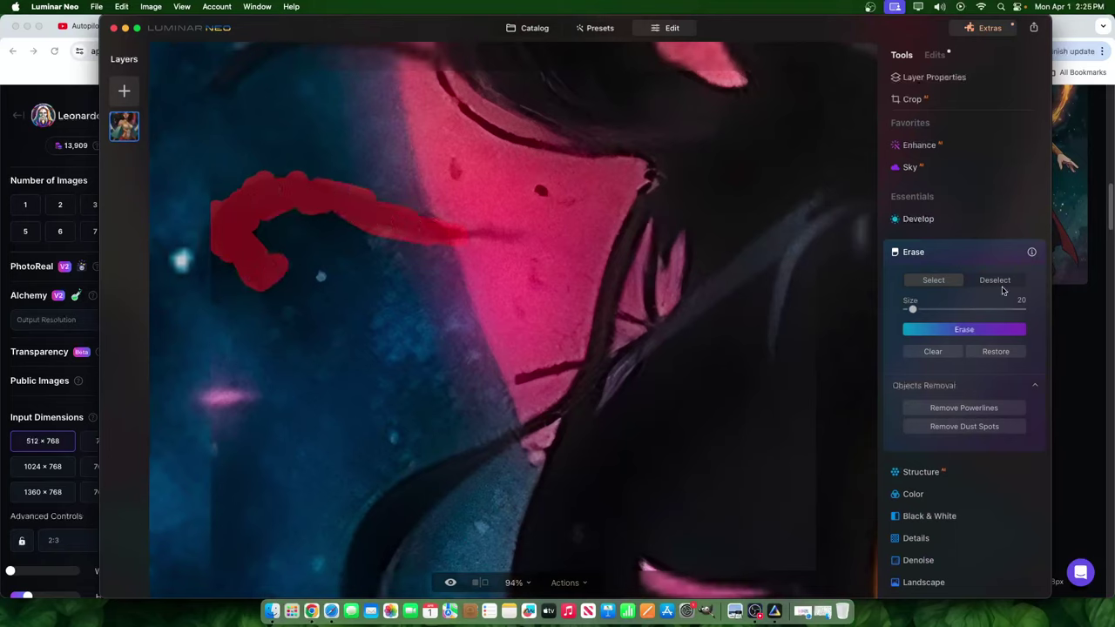
pyautogui.click(970, 329)
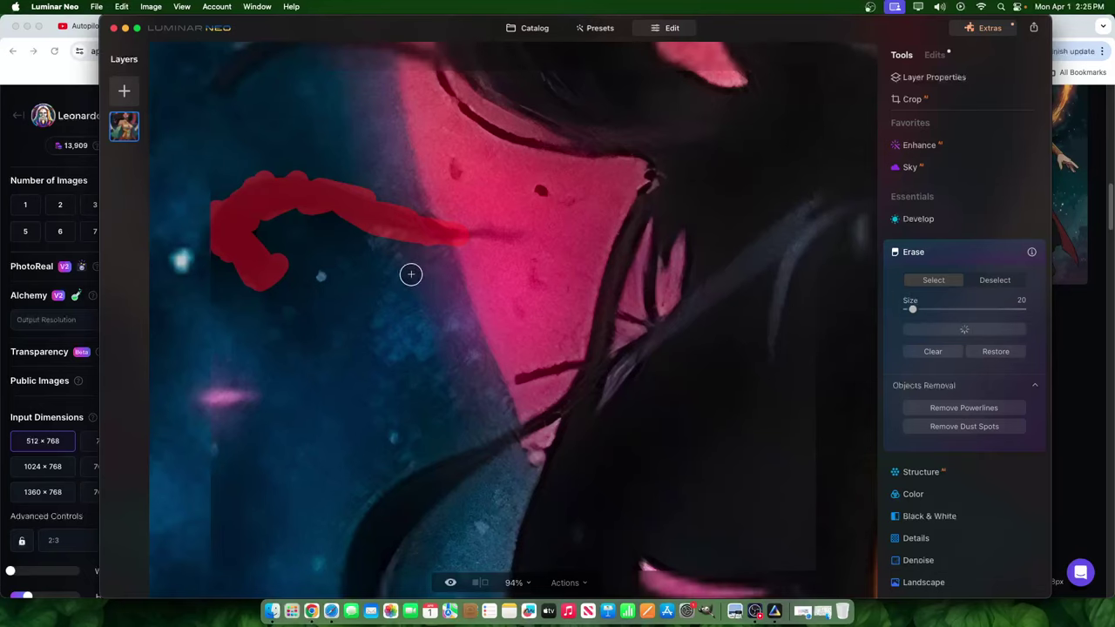
pyautogui.scroll(-3, 296, 267)
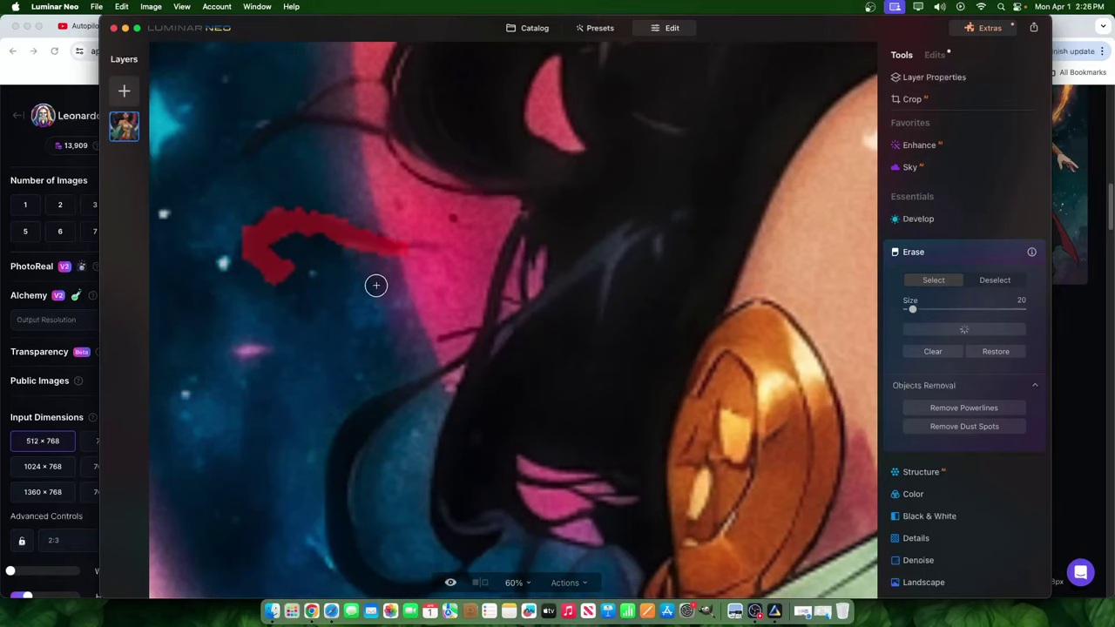
pyautogui.scroll(-5, 377, 285)
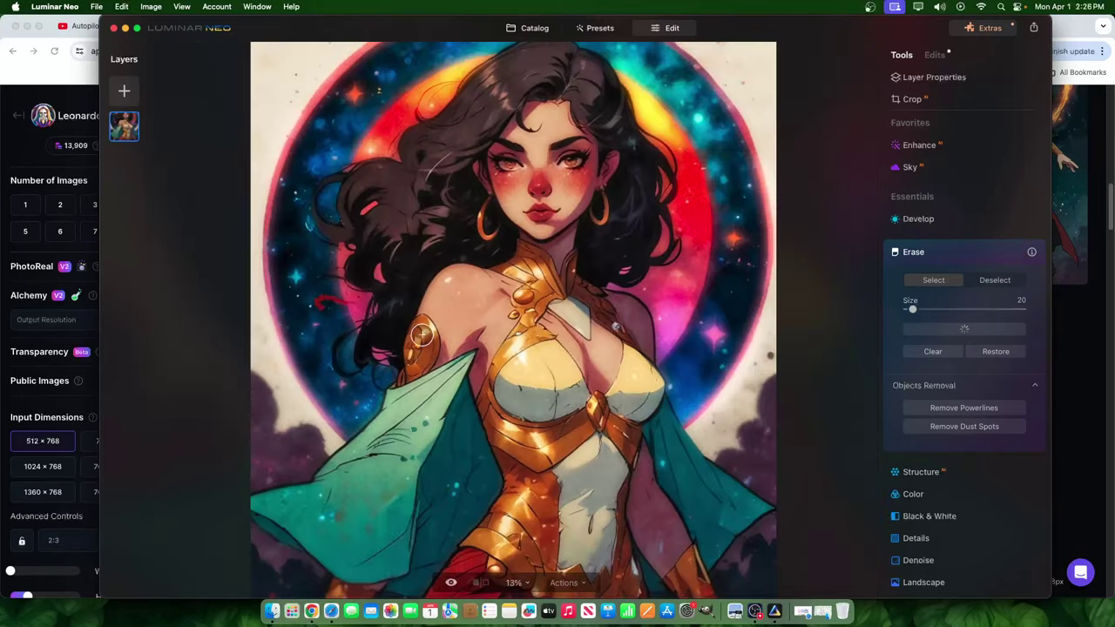
pyautogui.scroll(8, 231, 282)
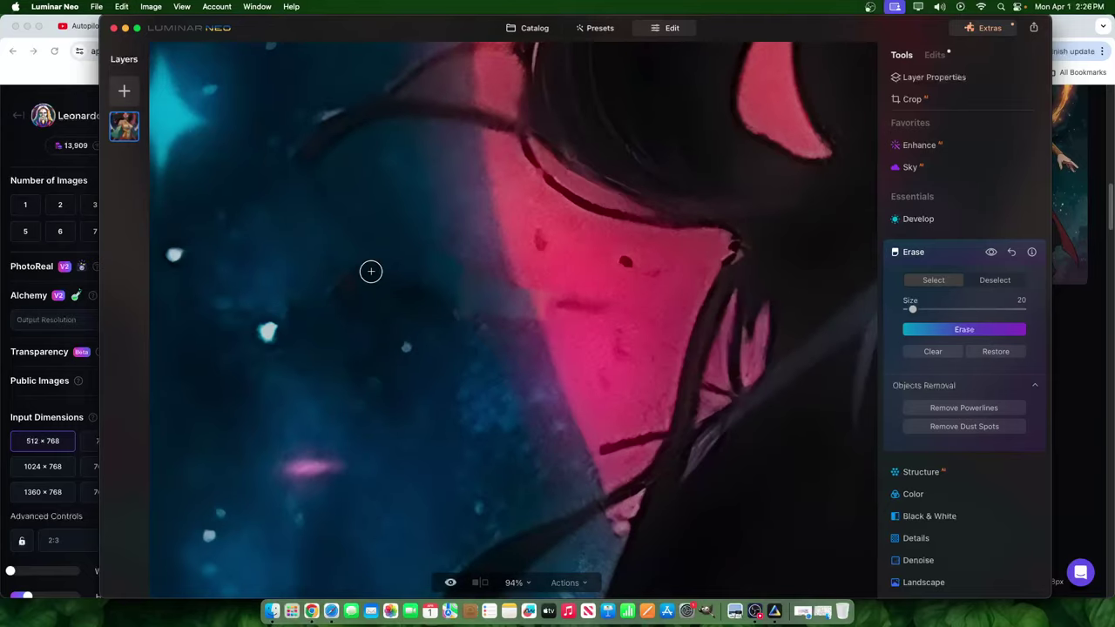
# - Erase the leftover dark hair smudge on the pink area beside the heroine's hair
pyautogui.scroll(-5, 392, 302)
pyautogui.scroll(10, 262, 326)
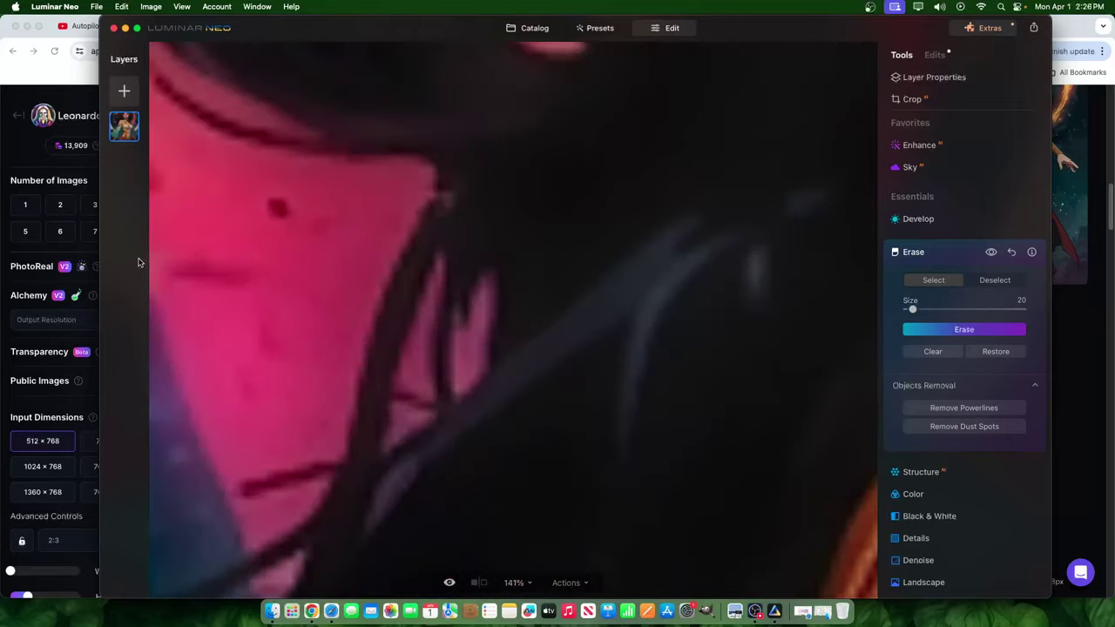
pyautogui.scroll(3, 249, 276)
pyautogui.moveTo(281, 277); pyautogui.dragTo(186, 271)
pyautogui.click(932, 329)
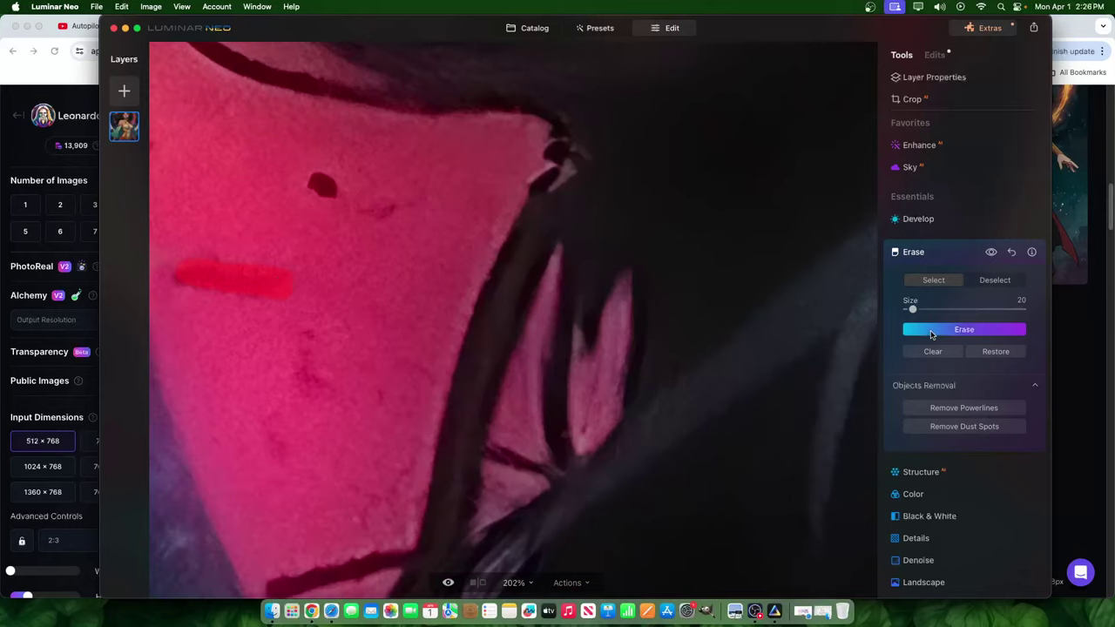
pyautogui.scroll(-3, 253, 273)
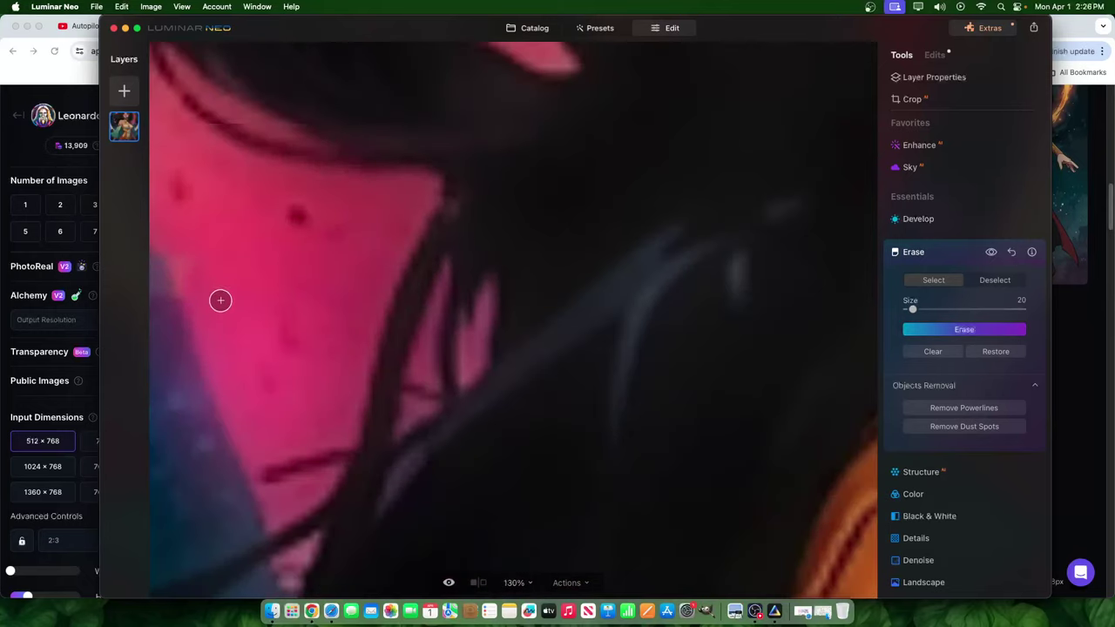
pyautogui.scroll(-5, 318, 331)
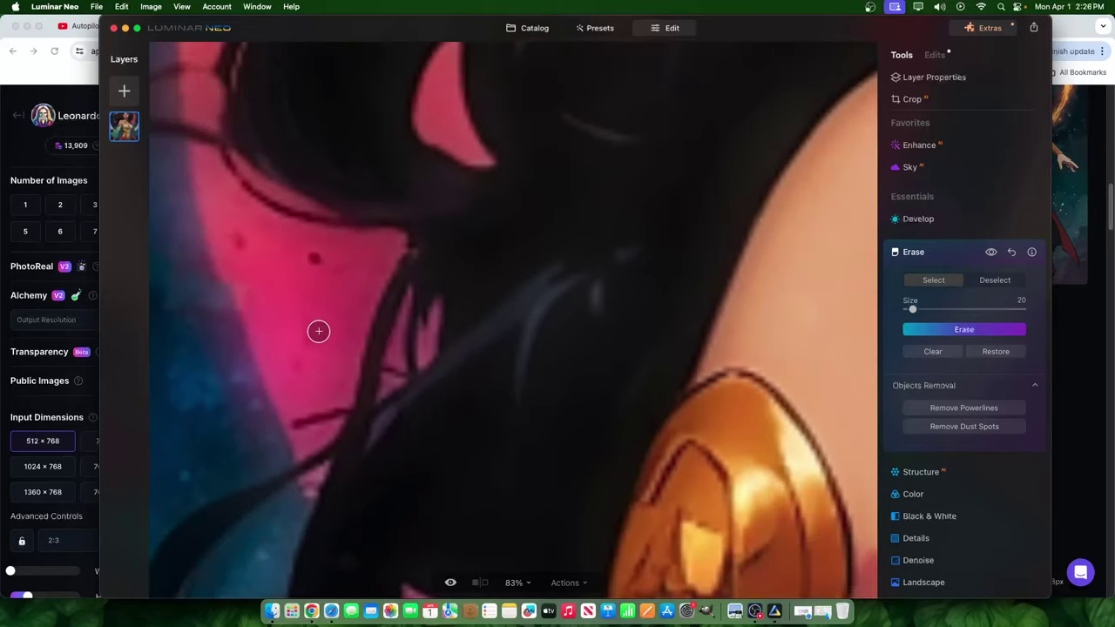
pyautogui.scroll(-5, 642, 299)
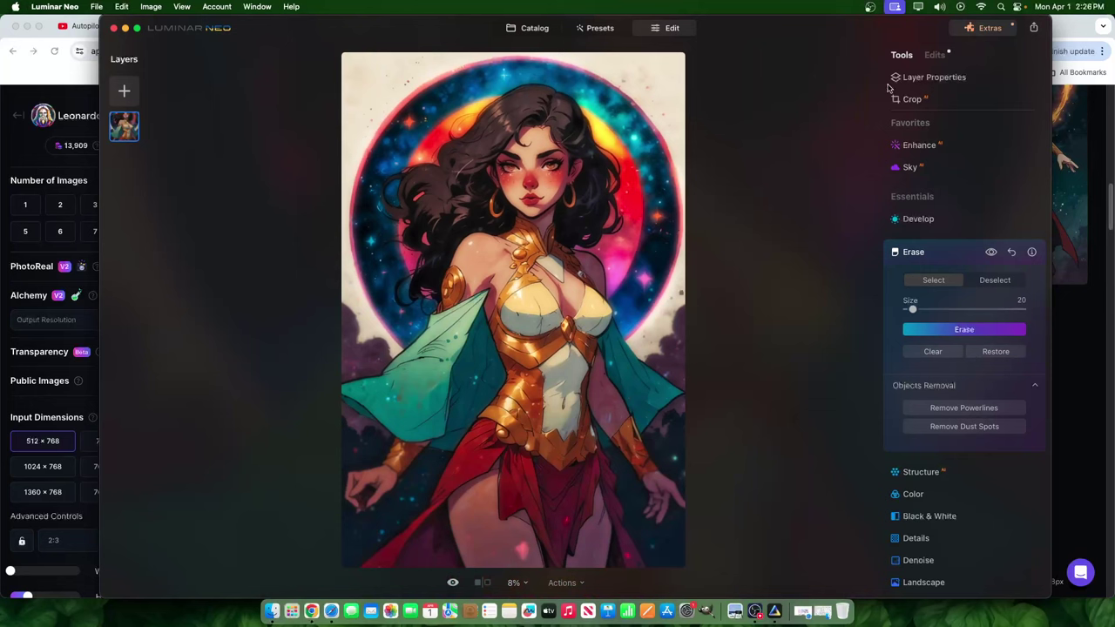
# - Reopen the edited superhero artwork from the catalog in GenErase
pyautogui.click(533, 28)
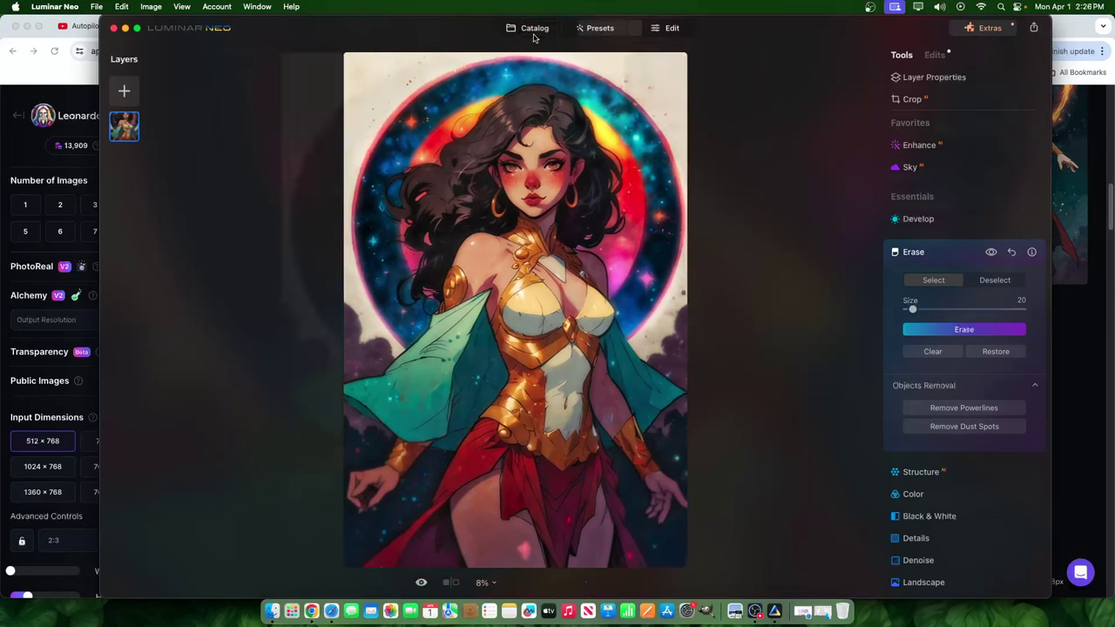
pyautogui.doubleClick(825, 296)
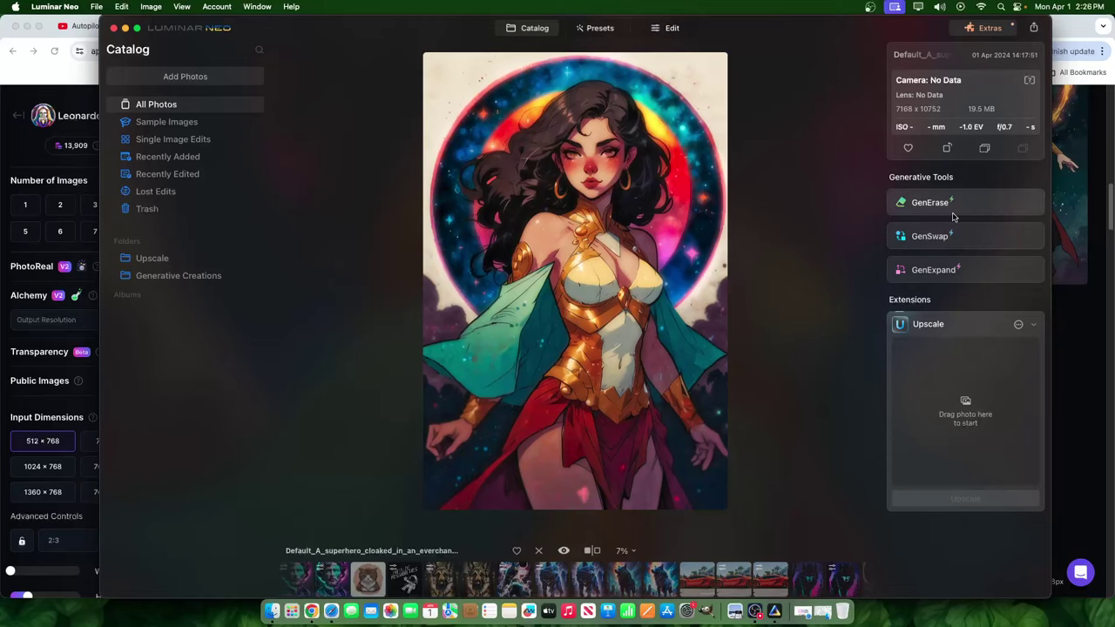
pyautogui.click(914, 215)
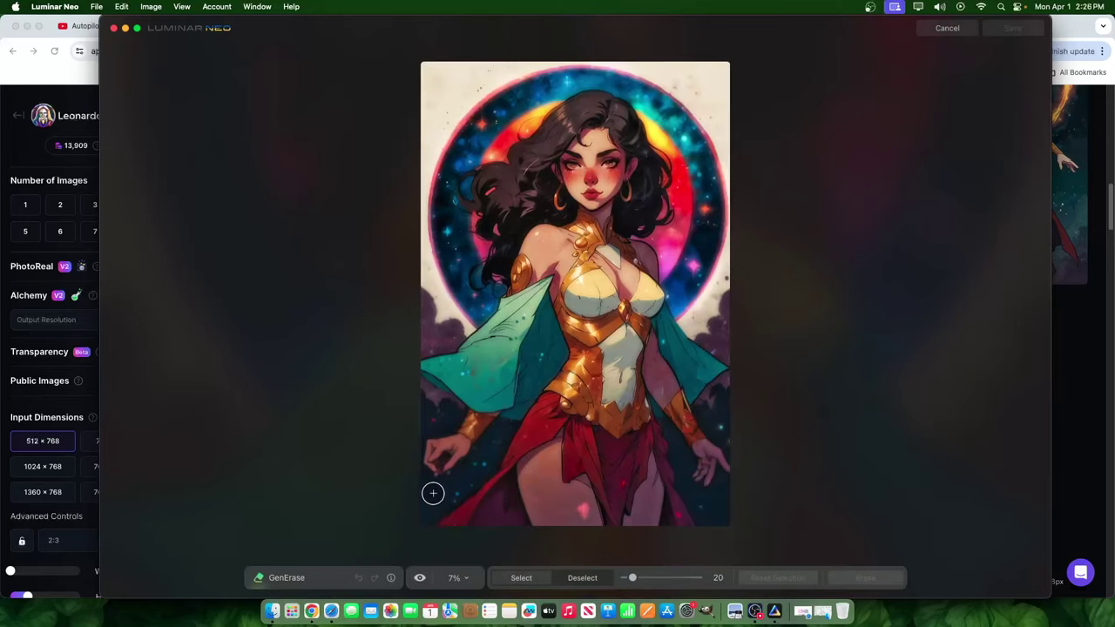
# - Mask the heroine's open hand near the artwork's right edge and remove it with GenErase
pyautogui.press('super+equal')
pyautogui.scroll(5, 821, 487)
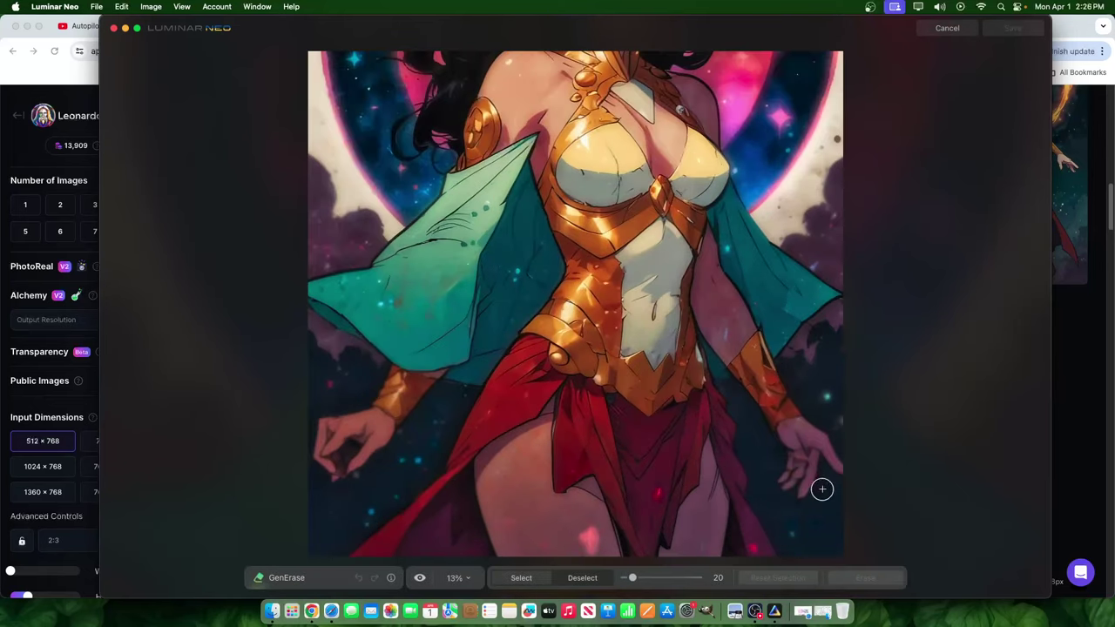
pyautogui.scroll(-5, 990, 468)
pyautogui.scroll(2, 862, 469)
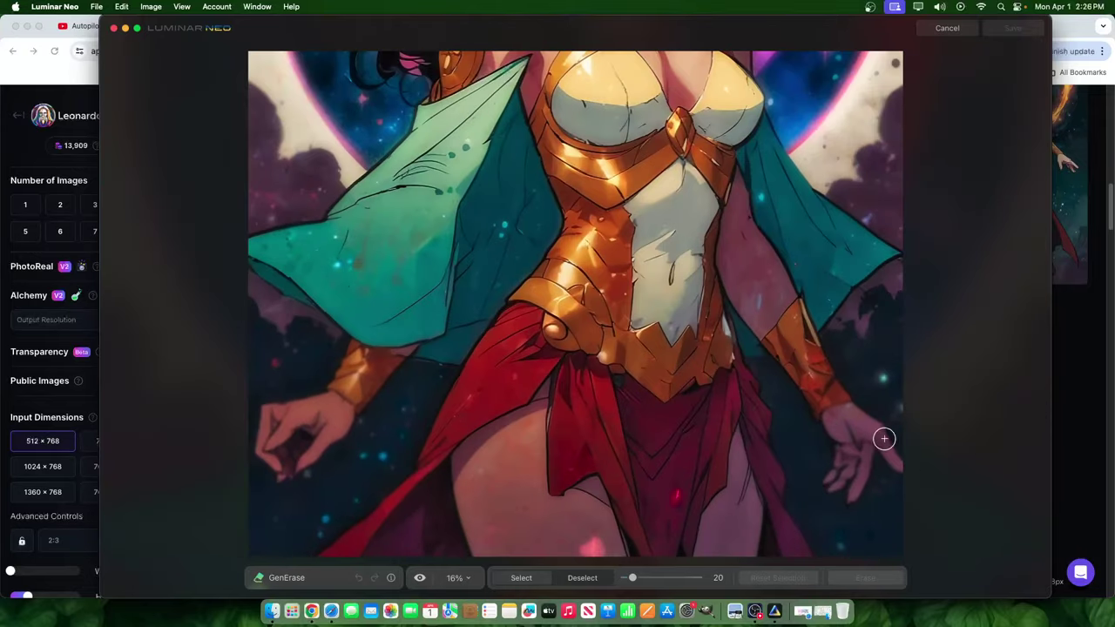
pyautogui.scroll(2, 883, 441)
pyautogui.scroll(2, 1034, 440)
pyautogui.scroll(3, 1001, 438)
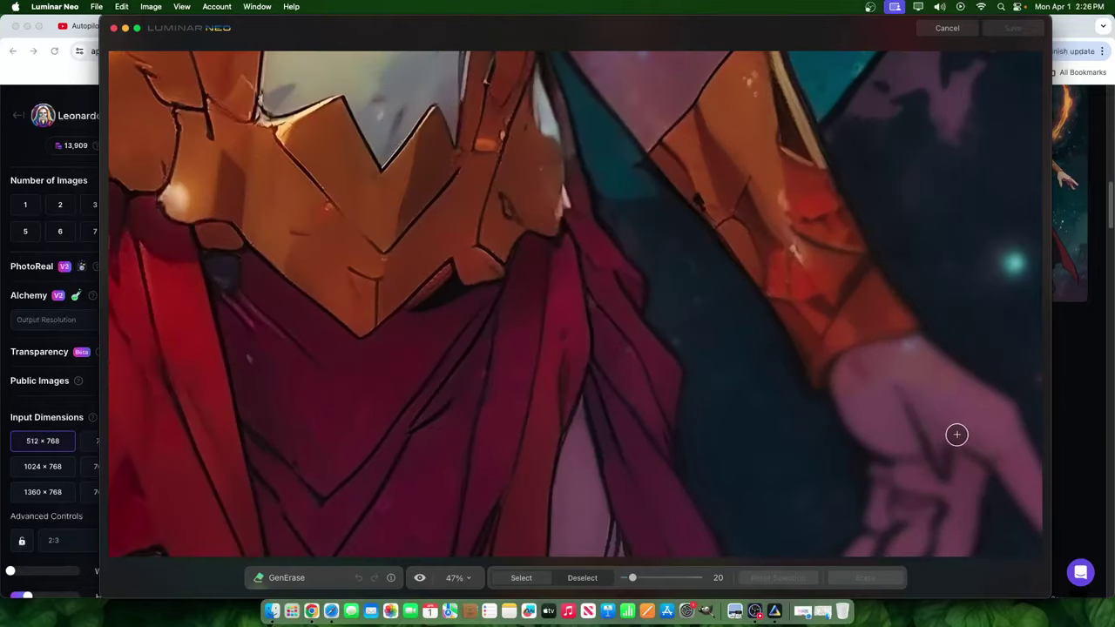
pyautogui.moveTo(843, 390)
pyautogui.mouseDown()
pyautogui.moveTo(903, 352)
pyautogui.moveTo(921, 381)
pyautogui.moveTo(951, 391)
pyautogui.moveTo(953, 411)
pyautogui.moveTo(924, 397)
pyautogui.moveTo(911, 408)
pyautogui.moveTo(918, 439)
pyautogui.moveTo(962, 441)
pyautogui.moveTo(956, 479)
pyautogui.moveTo(955, 463)
pyautogui.moveTo(920, 517)
pyautogui.moveTo(932, 522)
pyautogui.moveTo(922, 498)
pyautogui.moveTo(934, 517)
pyautogui.moveTo(912, 522)
pyautogui.moveTo(911, 435)
pyautogui.moveTo(923, 424)
pyautogui.moveTo(954, 408)
pyautogui.moveTo(1010, 462)
pyautogui.moveTo(1031, 503)
pyautogui.moveTo(976, 438)
pyautogui.moveTo(974, 513)
pyautogui.moveTo(950, 545)
pyautogui.moveTo(966, 474)
pyautogui.mouseUp()
pyautogui.scroll(-3, 956, 463)
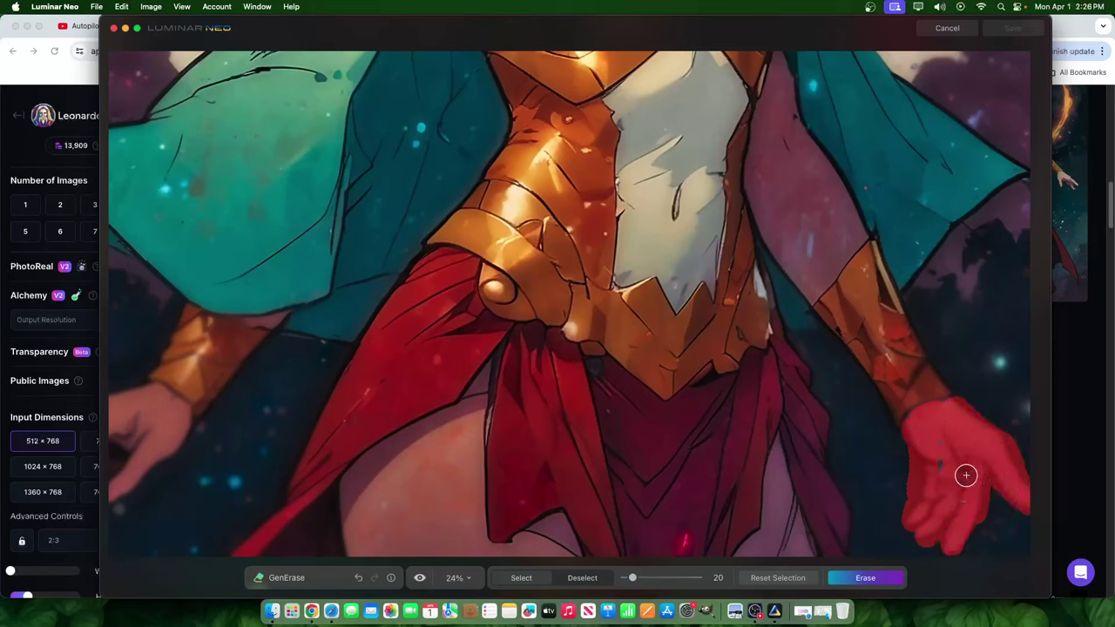
pyautogui.moveTo(926, 441); pyautogui.dragTo(966, 433)
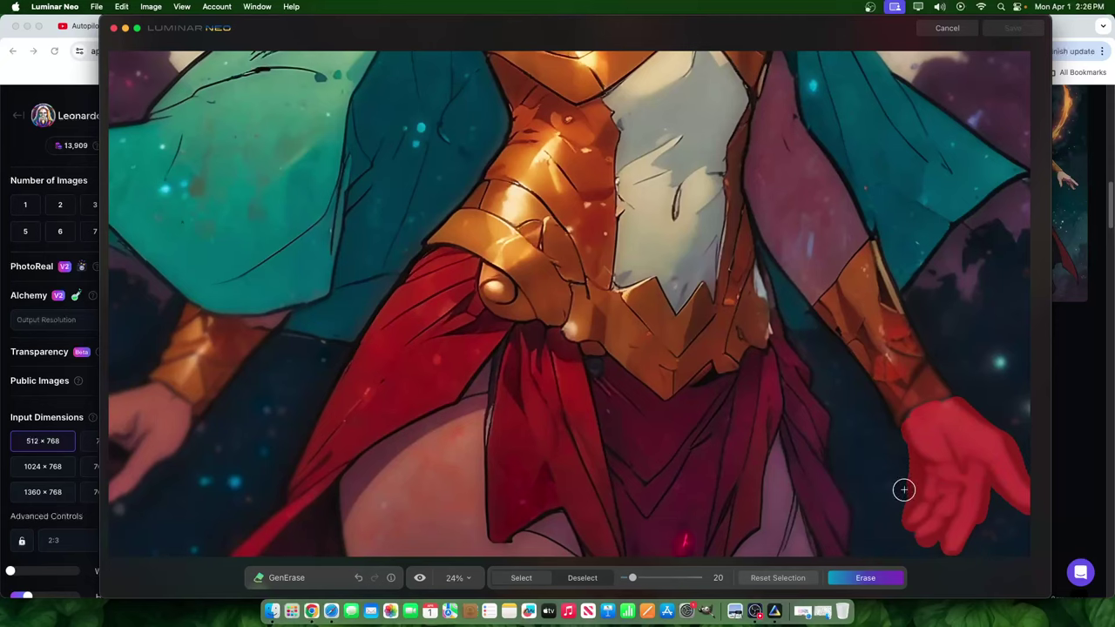
pyautogui.click(835, 581)
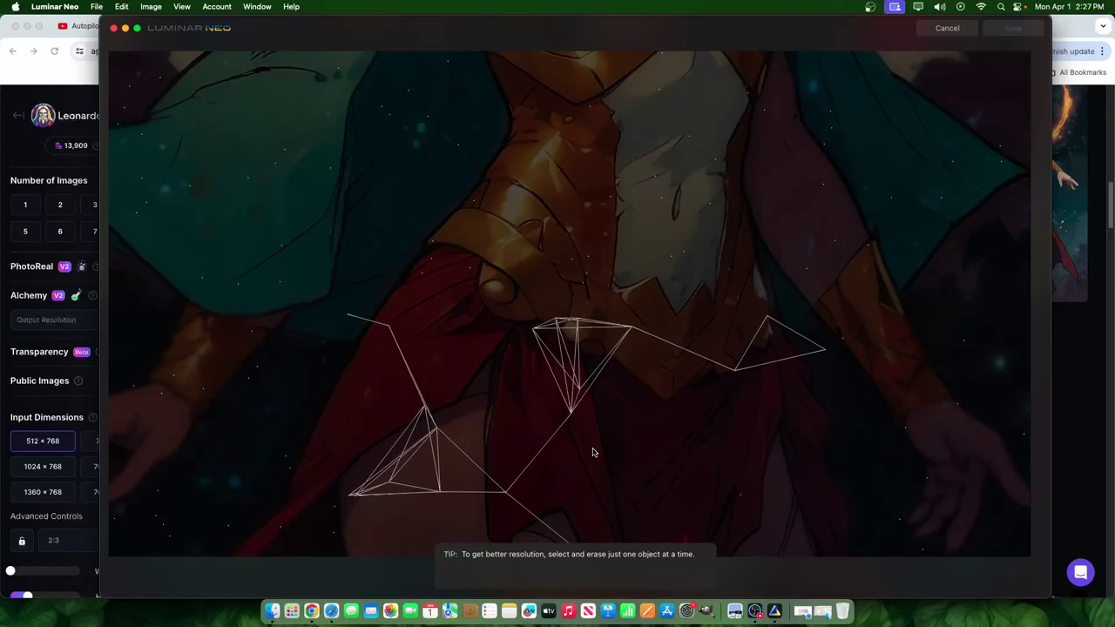
pyautogui.scroll(-3, 592, 448)
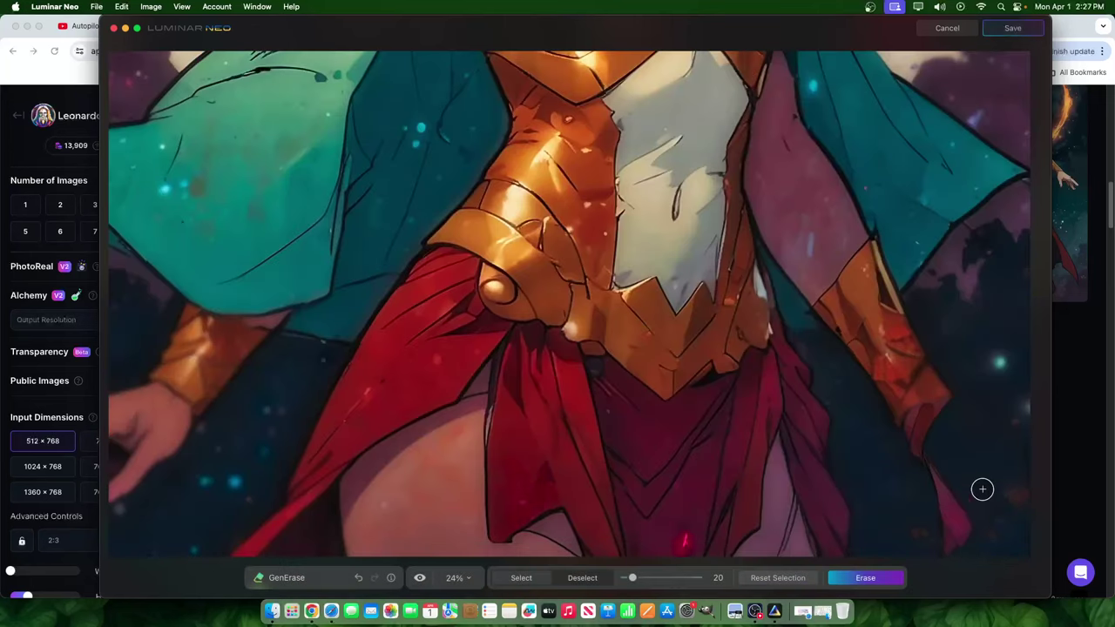
# - Undo the removal of the heroine's open hand along with its mask, and leave GenErase without saving
pyautogui.scroll(-5, 949, 479)
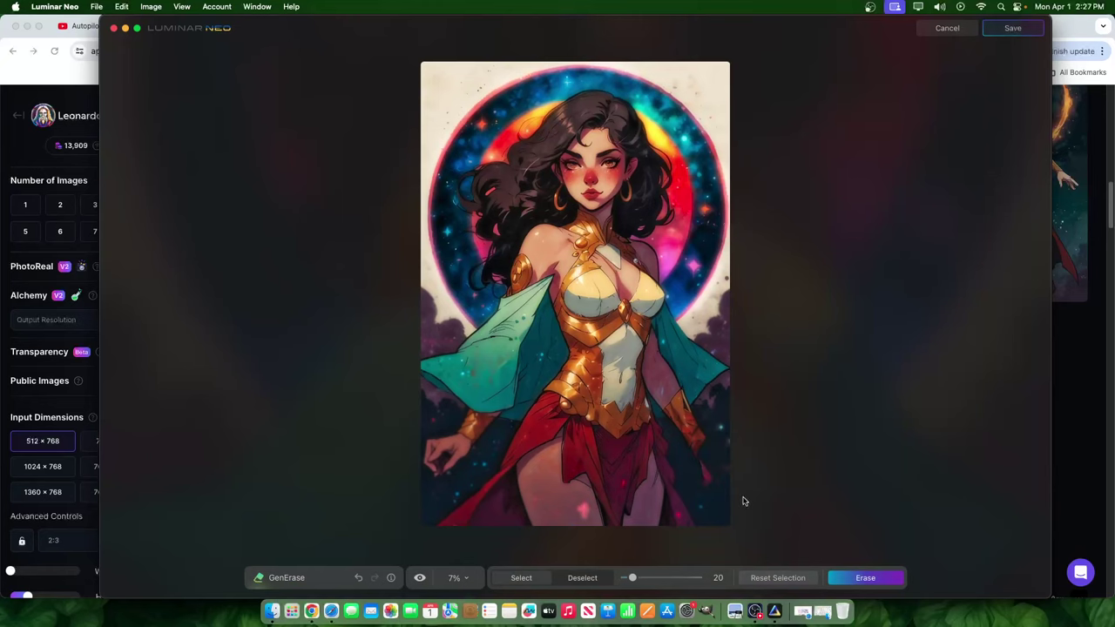
pyautogui.scroll(6, 767, 496)
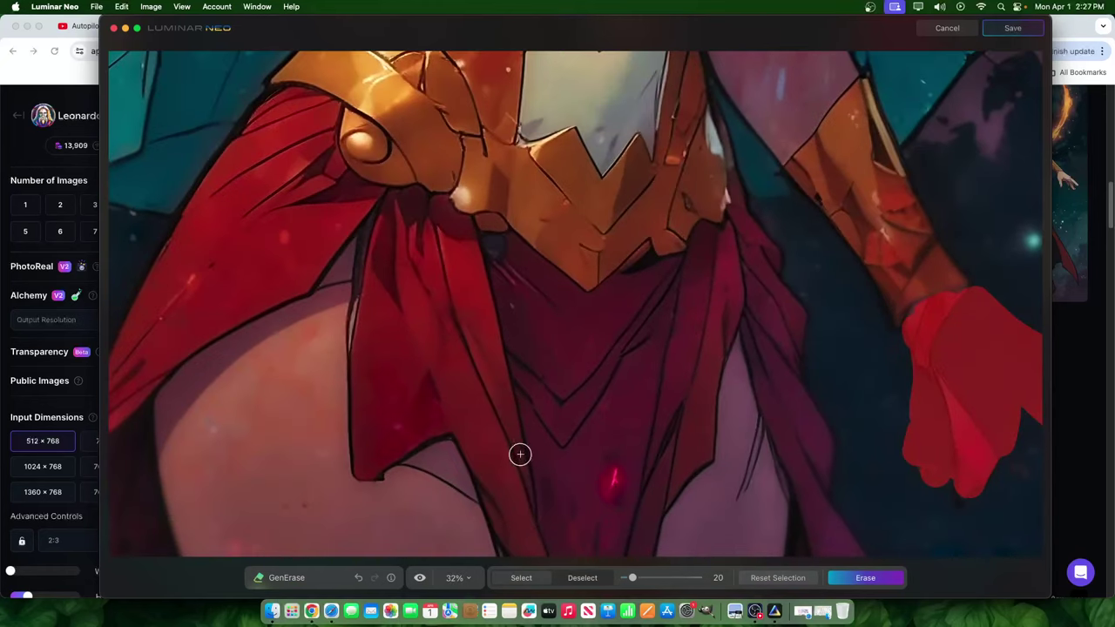
pyautogui.click(781, 579)
pyautogui.press('super+z')
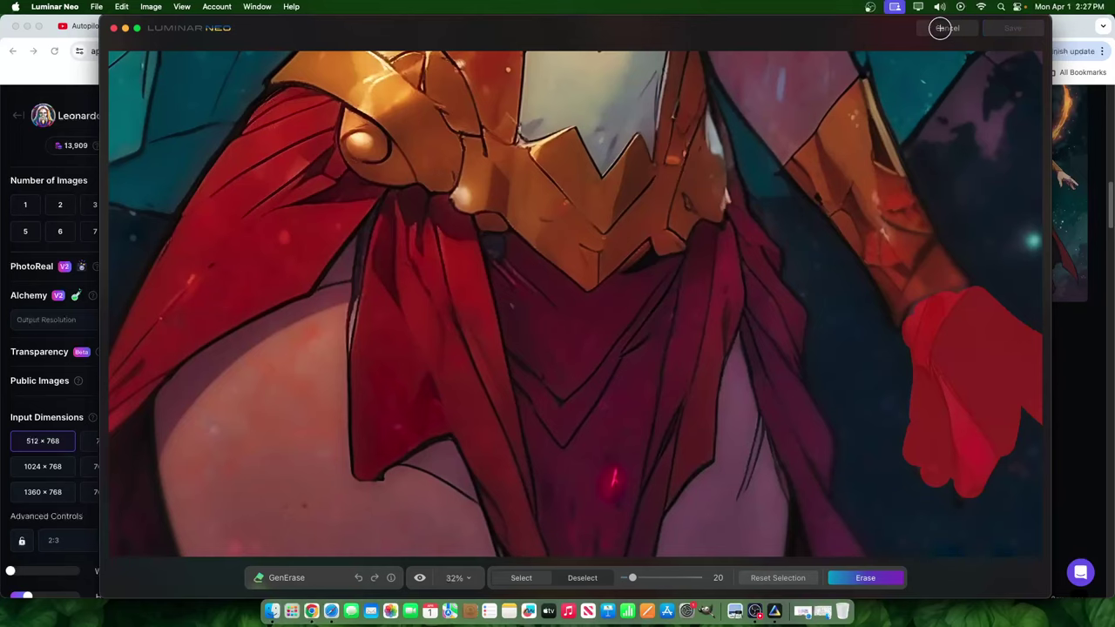
pyautogui.press('super+z')
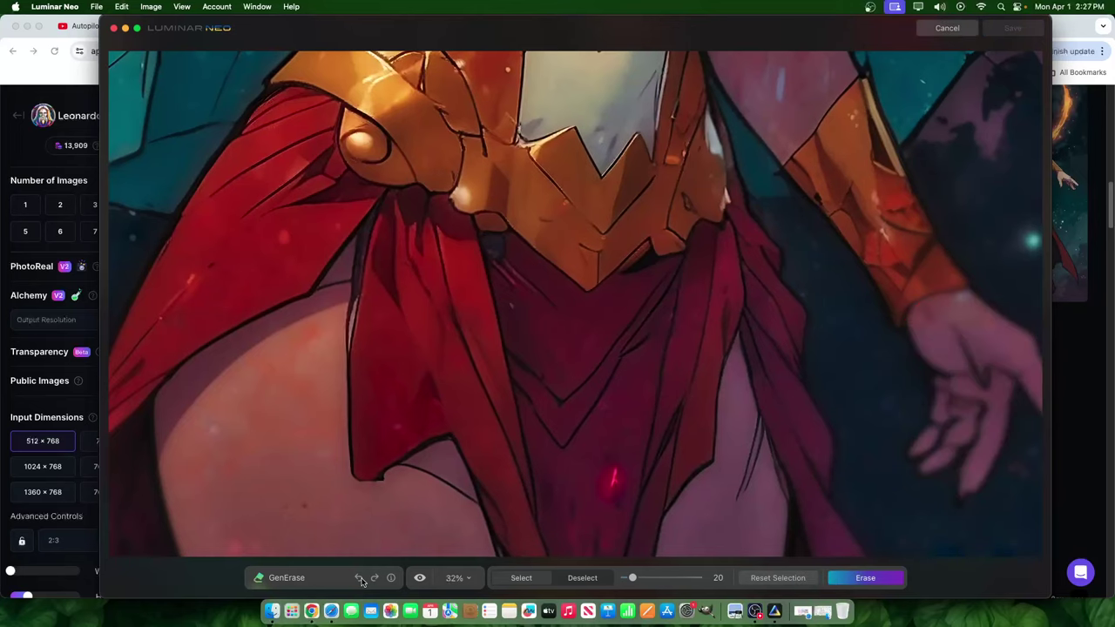
pyautogui.press('Escape')
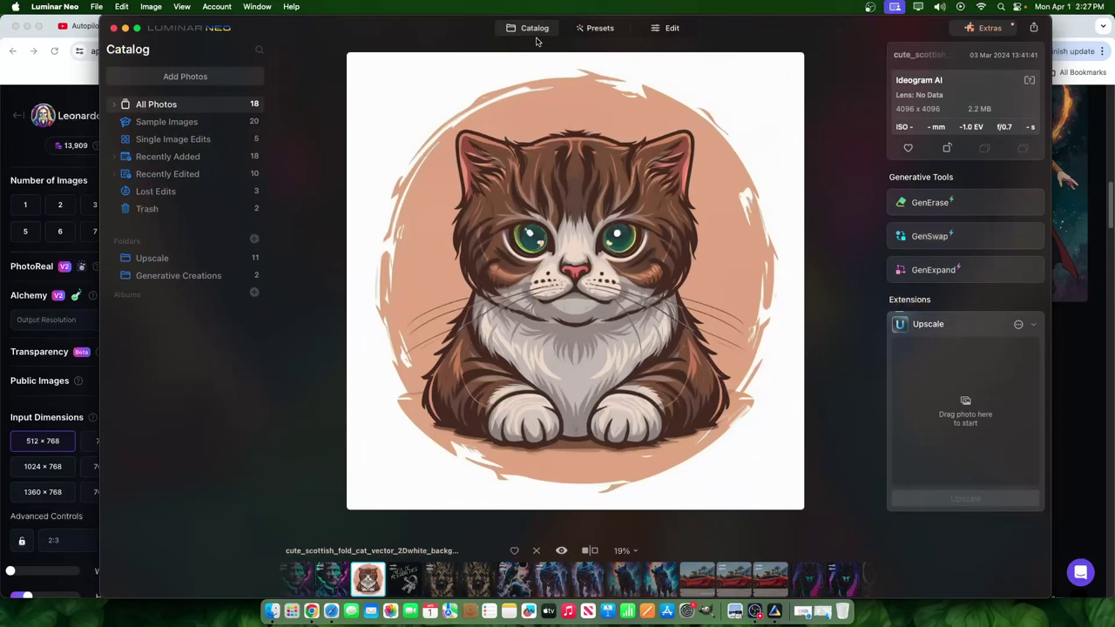
# - Open the enhanced superhero artwork from the catalog and compare it with its original image in Leonardo.Ai in Chrome
pyautogui.click(533, 28)
pyautogui.doubleClick(829, 310)
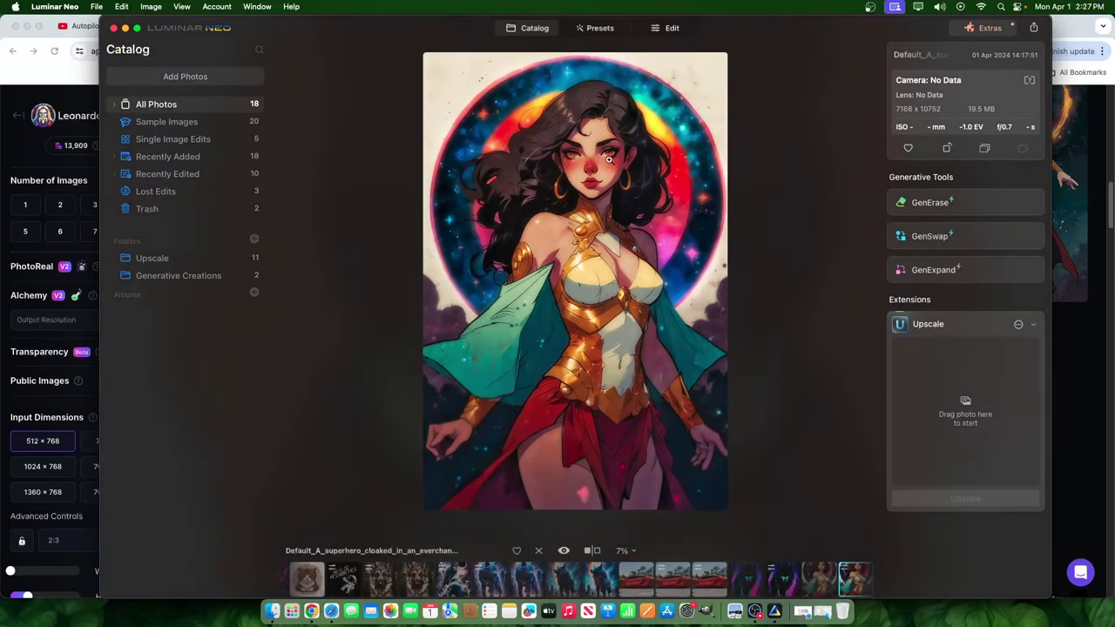
pyautogui.press('super+Tab')
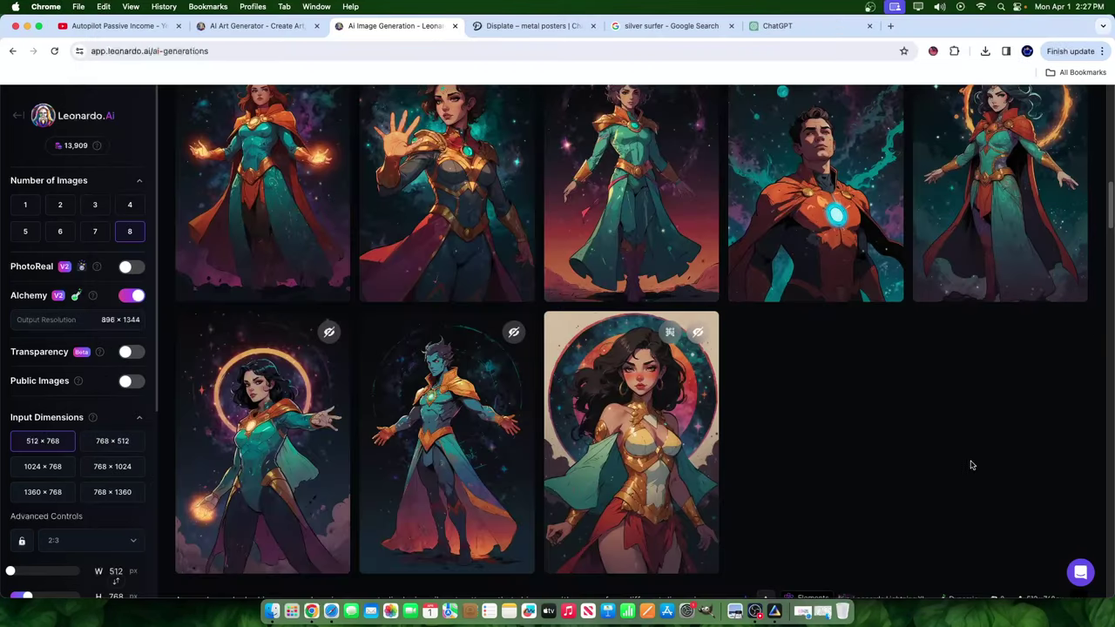
pyautogui.scroll(-3, 972, 465)
pyautogui.click(627, 165)
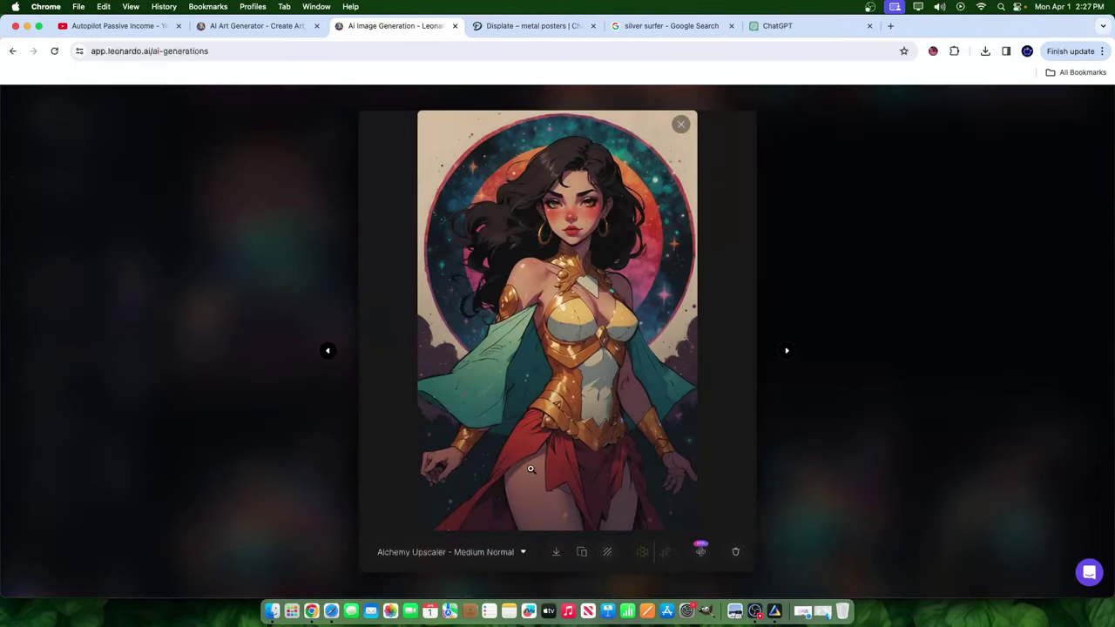
pyautogui.click(774, 610)
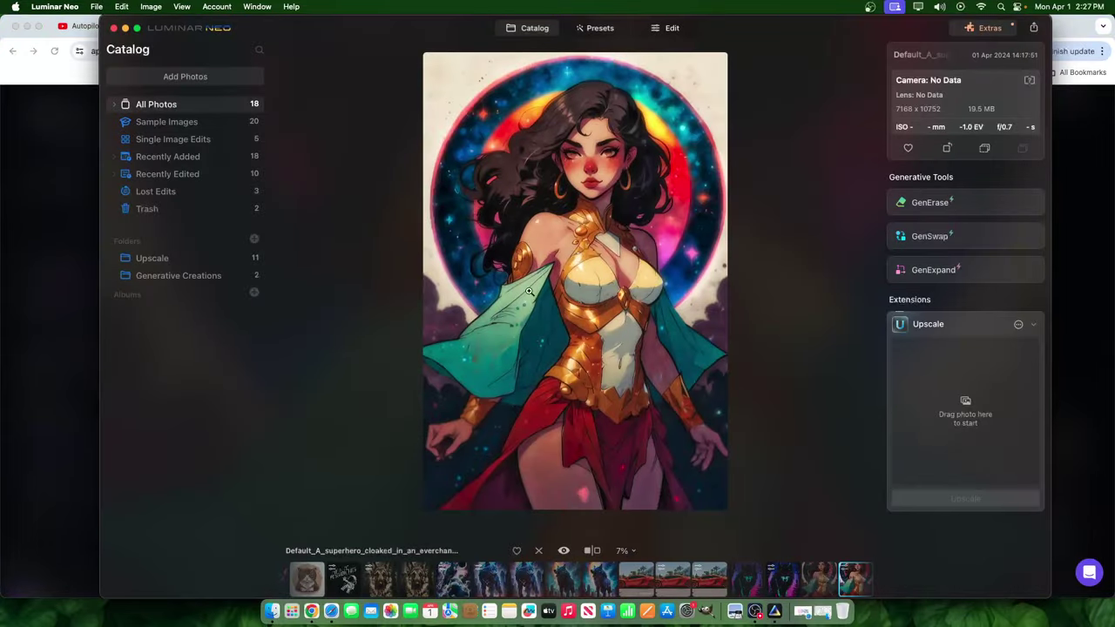
pyautogui.click(96, 96)
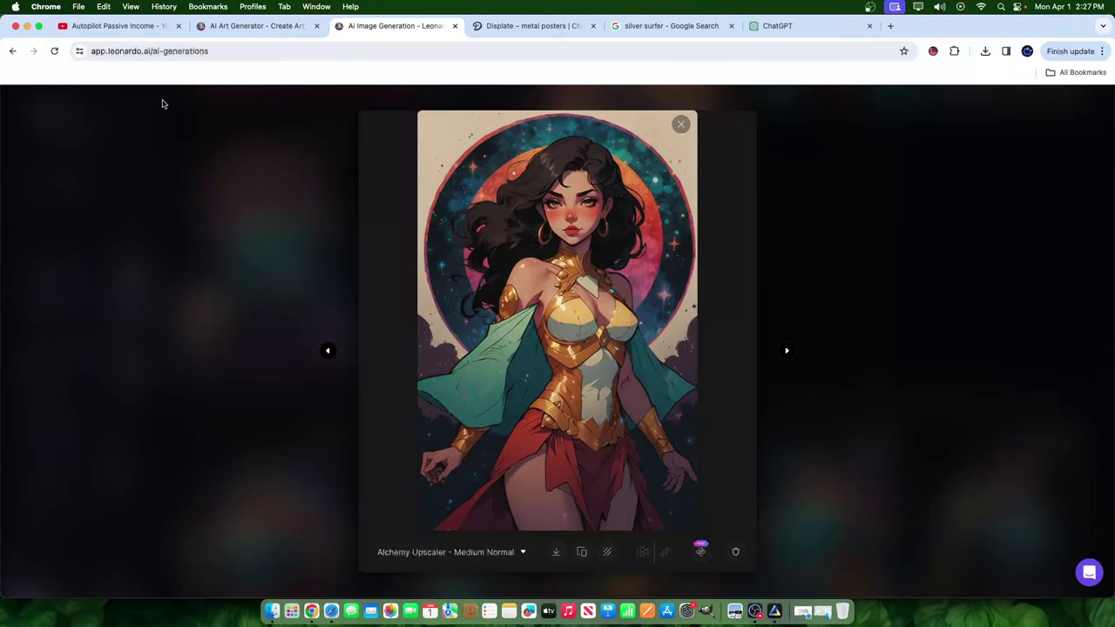
pyautogui.click(774, 610)
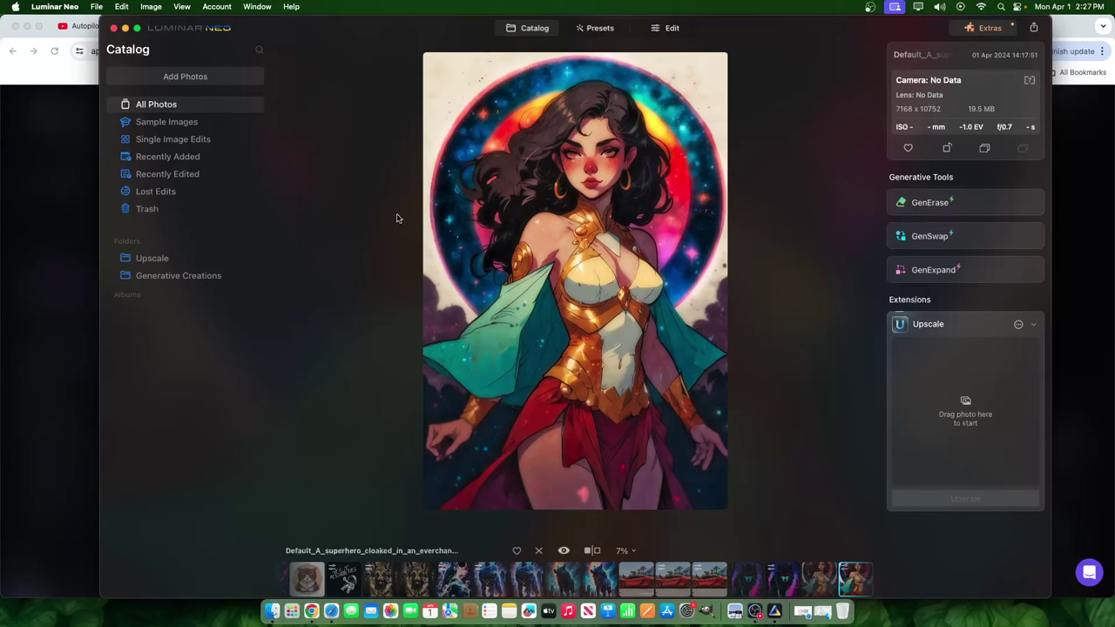
pyautogui.moveTo(100, 358); pyautogui.dragTo(357, 360)
pyautogui.click(1071, 242)
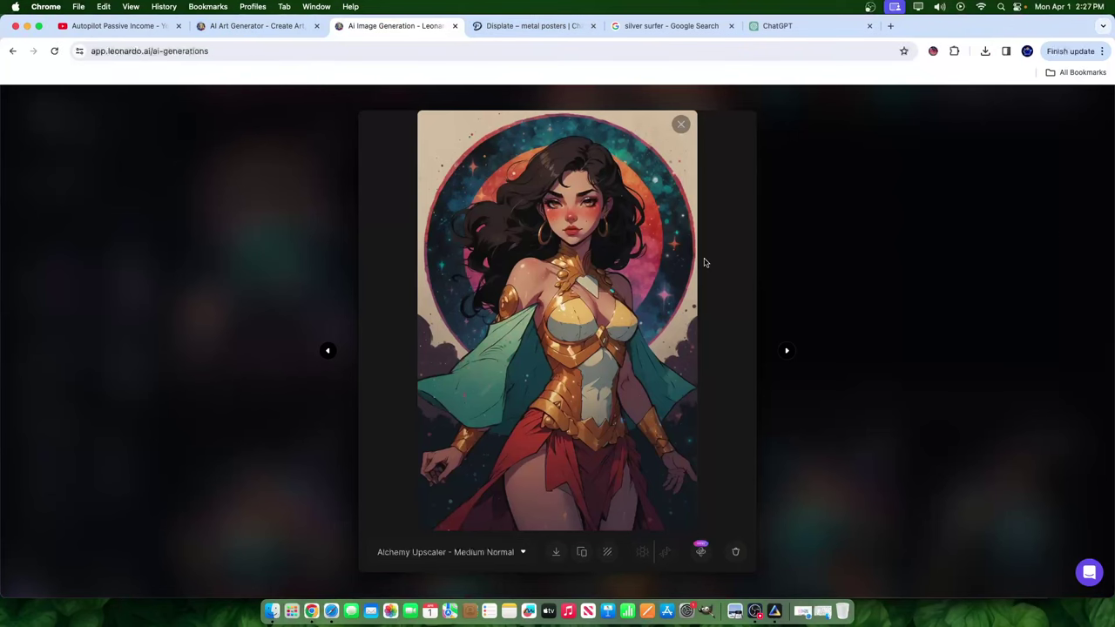
# - Close the image preview and browse the earlier superhero images in the generation history
pyautogui.click(801, 235)
pyautogui.scroll(-2, 871, 305)
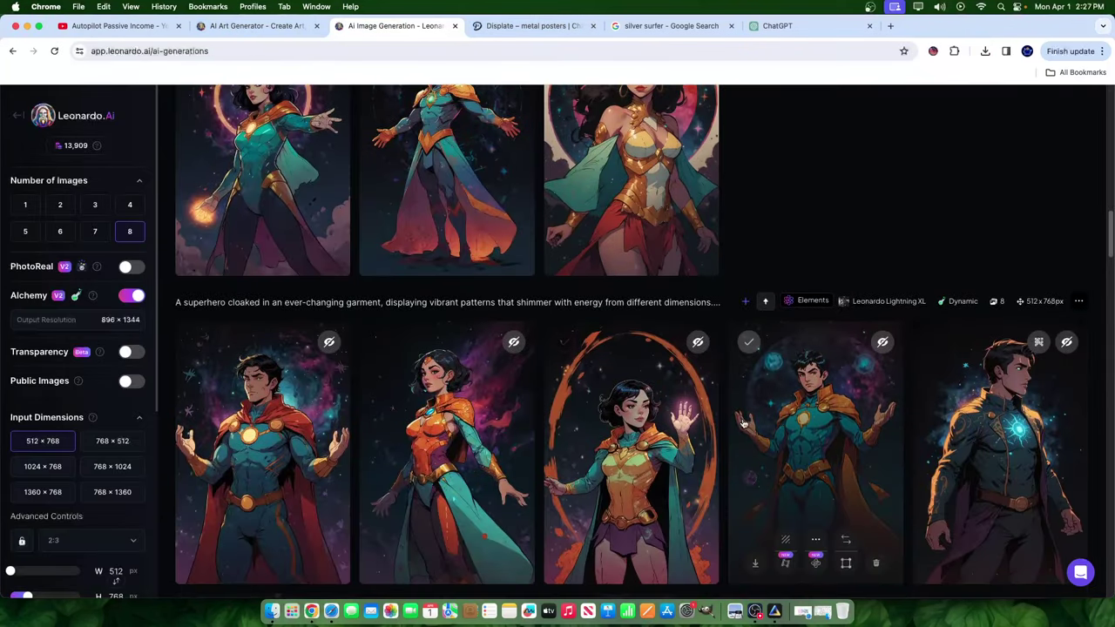
pyautogui.scroll(-3, 938, 342)
pyautogui.scroll(-1, 938, 343)
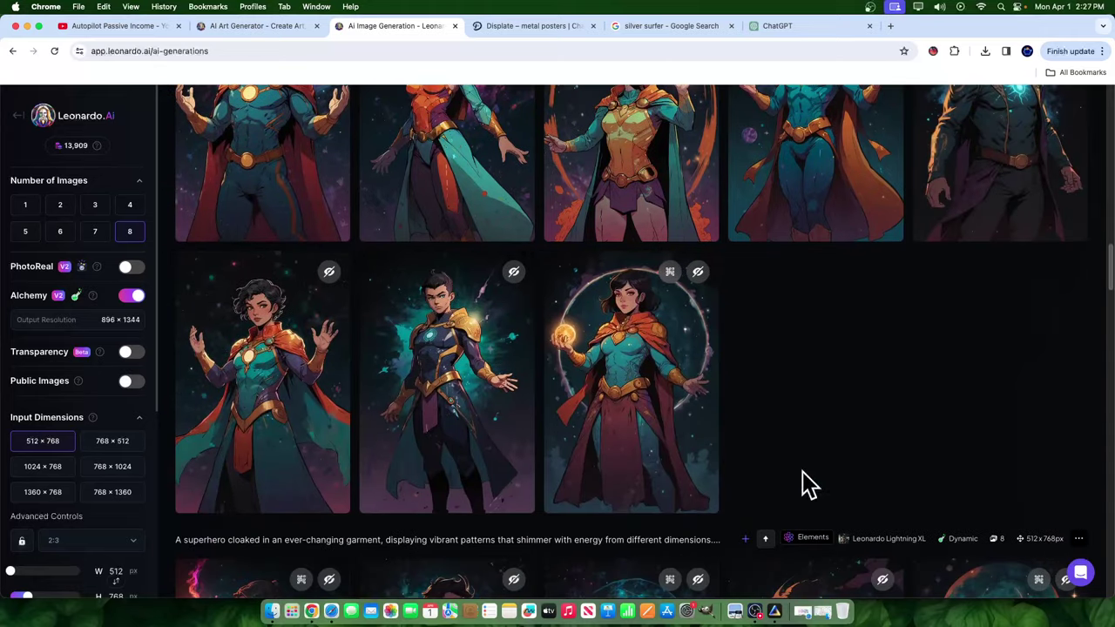
pyautogui.scroll(-8, 988, 398)
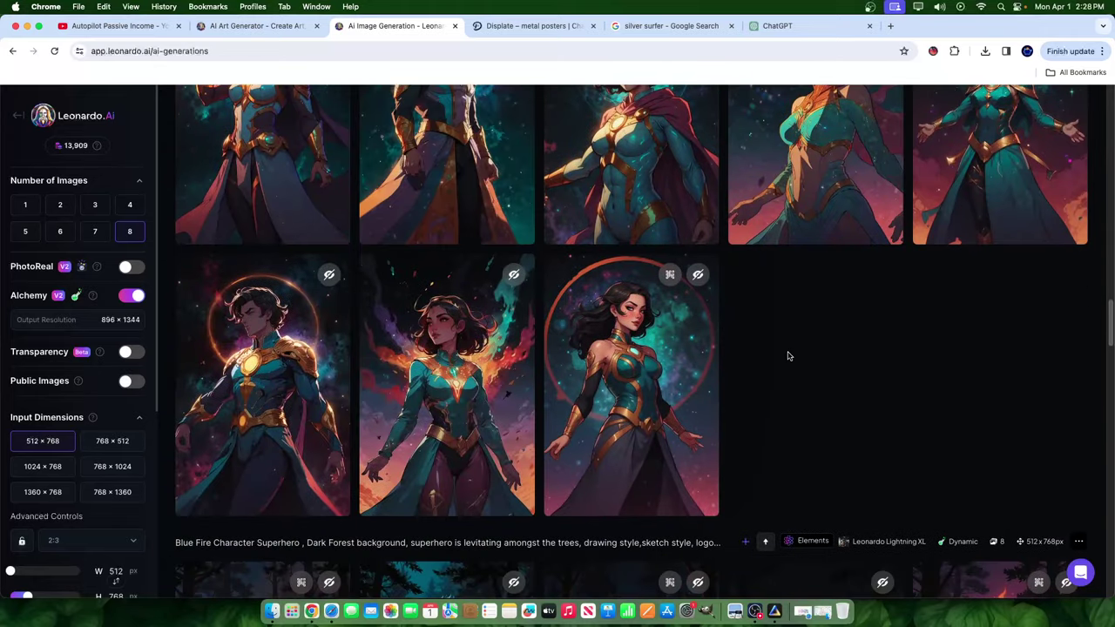
pyautogui.scroll(15, 775, 321)
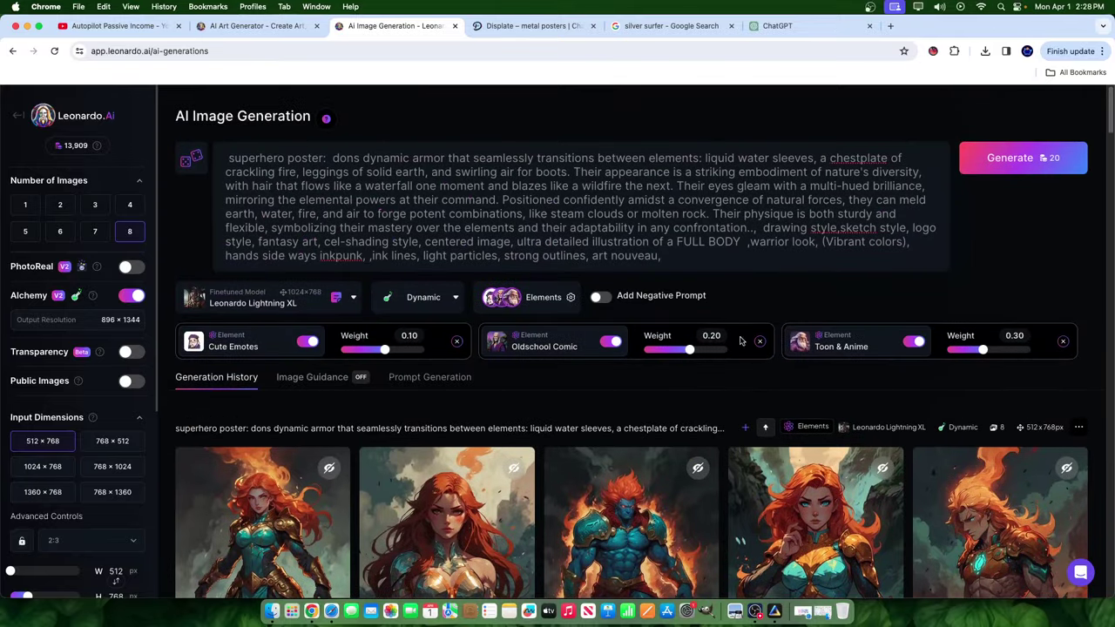
# - Add the negative prompt "deformed, hands," to the elemental superhero poster prompt and generate eight new images
pyautogui.click(598, 298)
pyautogui.scroll(-3, 639, 384)
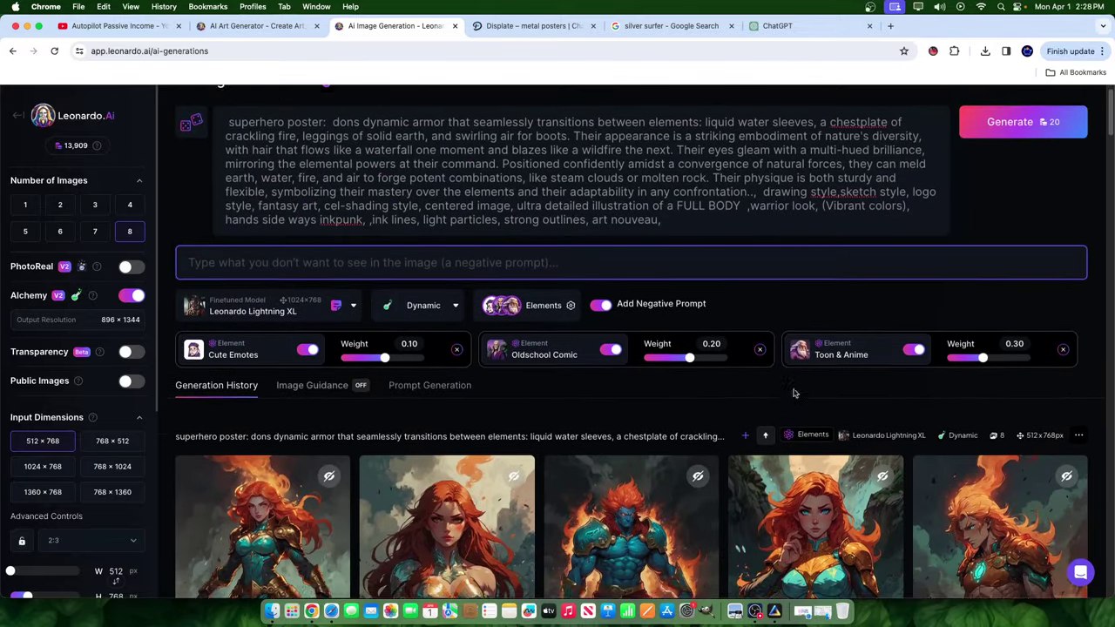
pyautogui.click(437, 205)
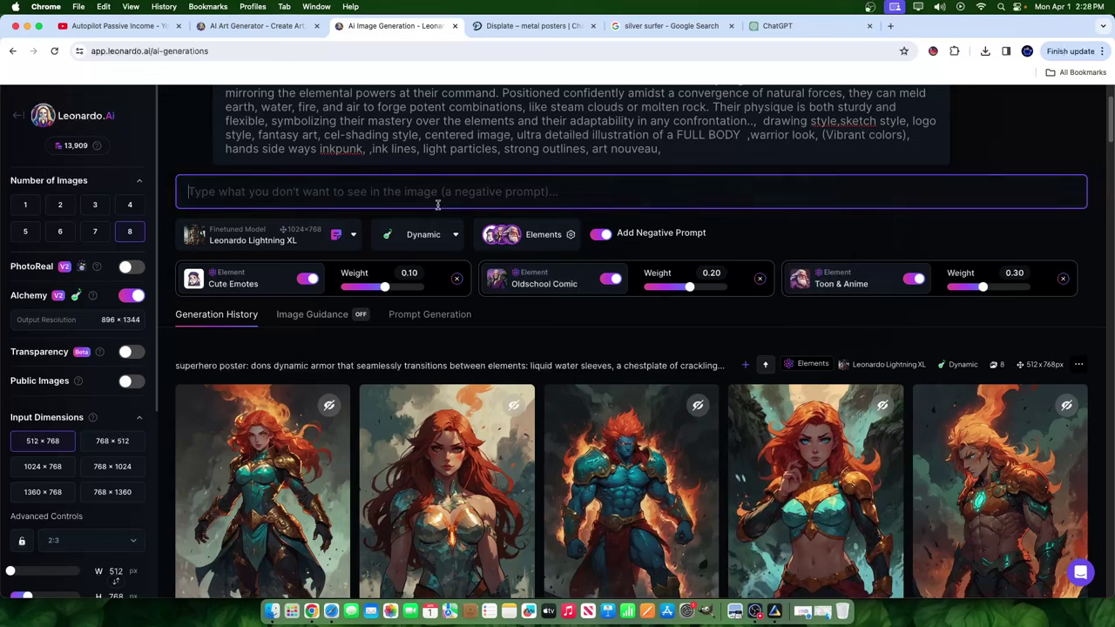
pyautogui.write('deformed, hands,')
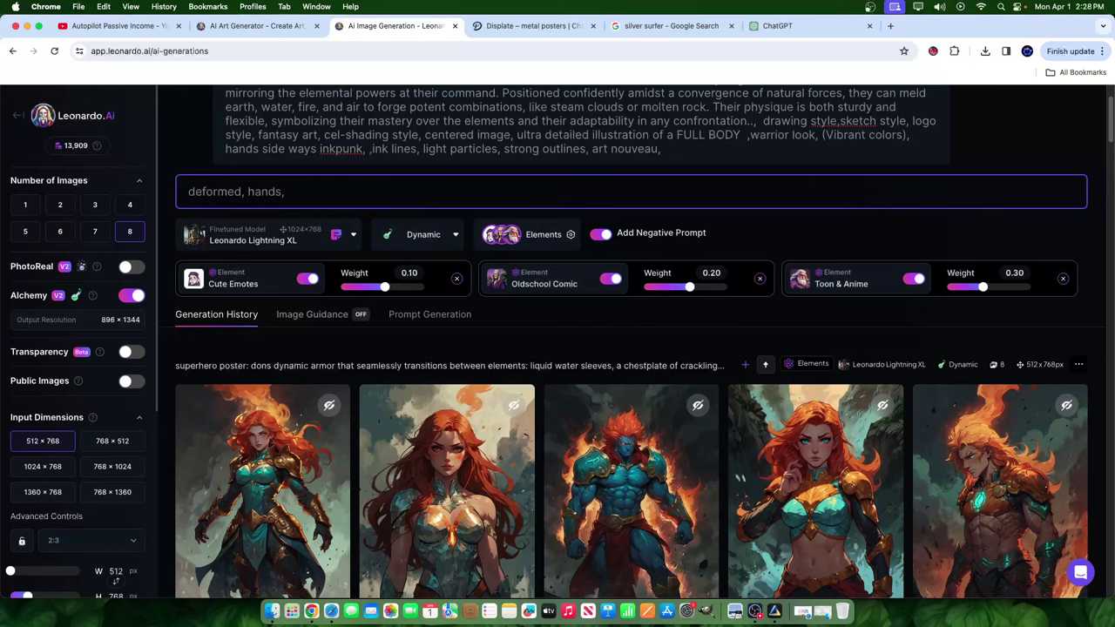
pyautogui.scroll(3, 1010, 245)
pyautogui.click(1023, 157)
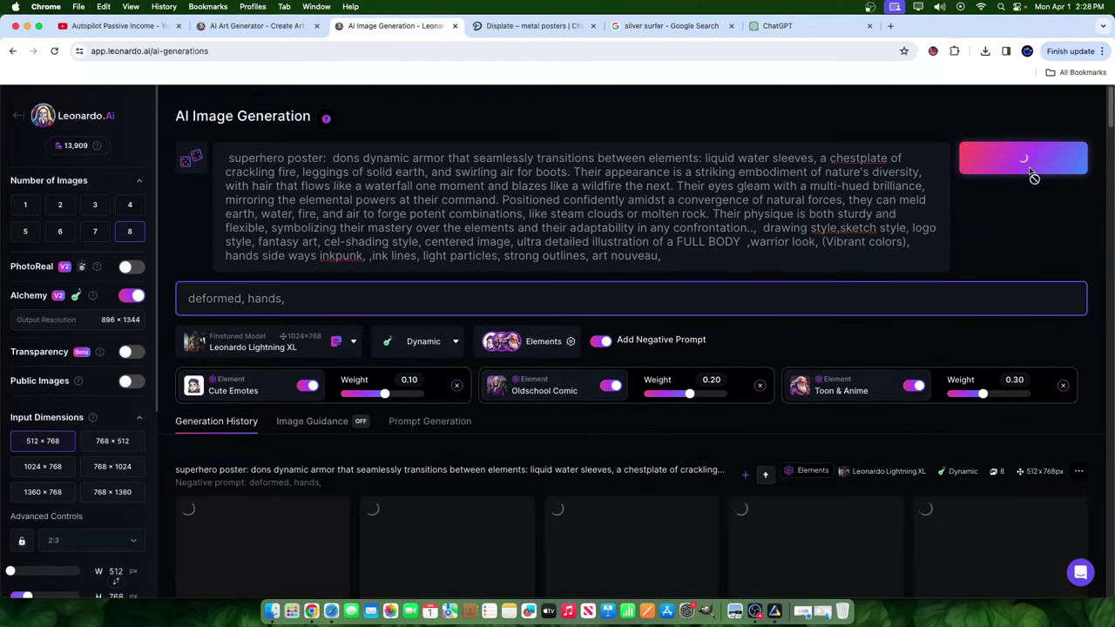
# - Browse the previous elemental superhero batch and examine the raised hand of the red-haired heroine in the teal top at enlarged size
pyautogui.scroll(-5, 702, 299)
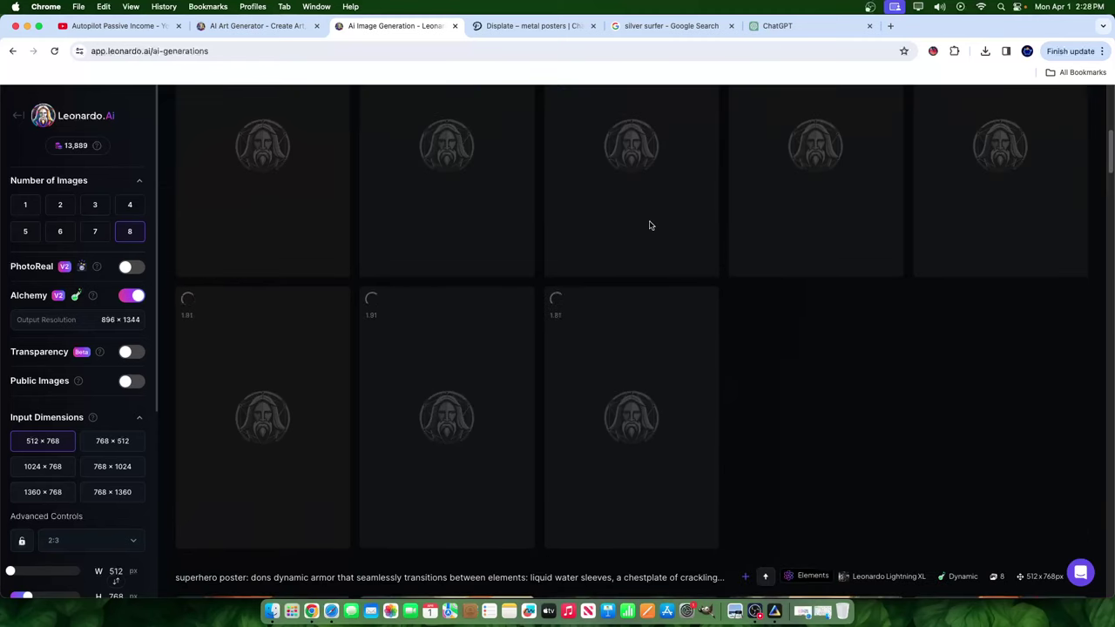
pyautogui.scroll(-10, 590, 208)
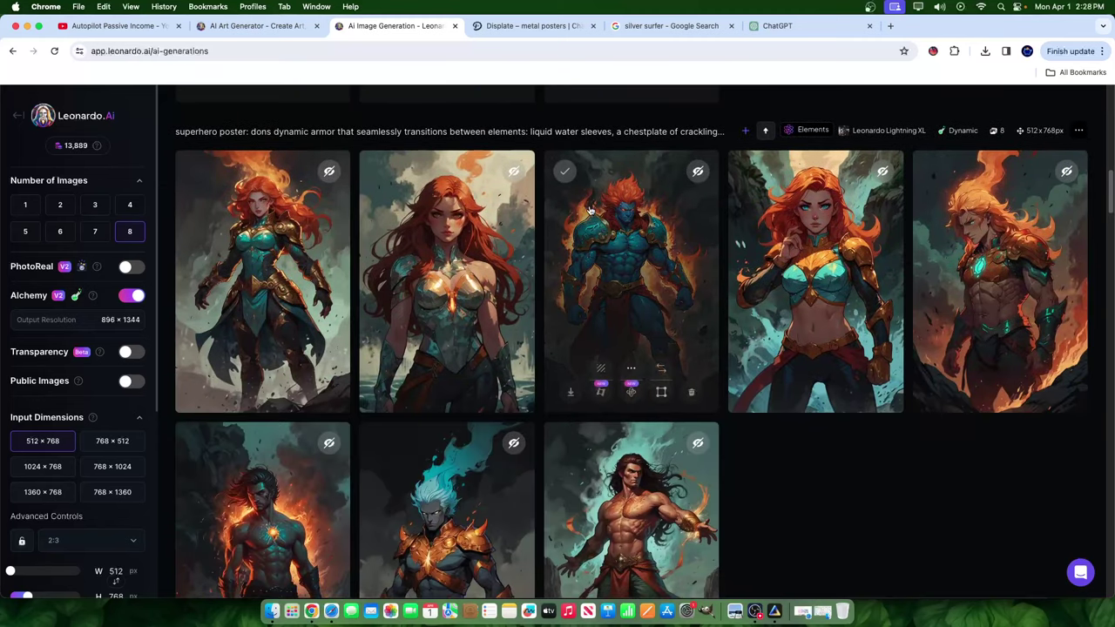
pyautogui.scroll(10, 589, 209)
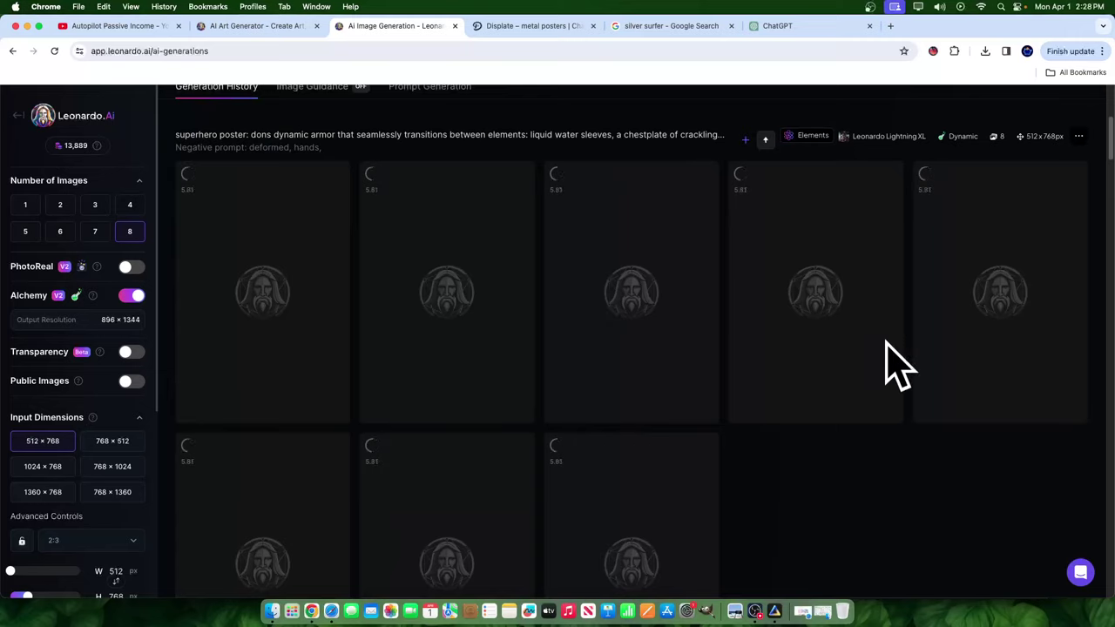
pyautogui.scroll(-10, 832, 340)
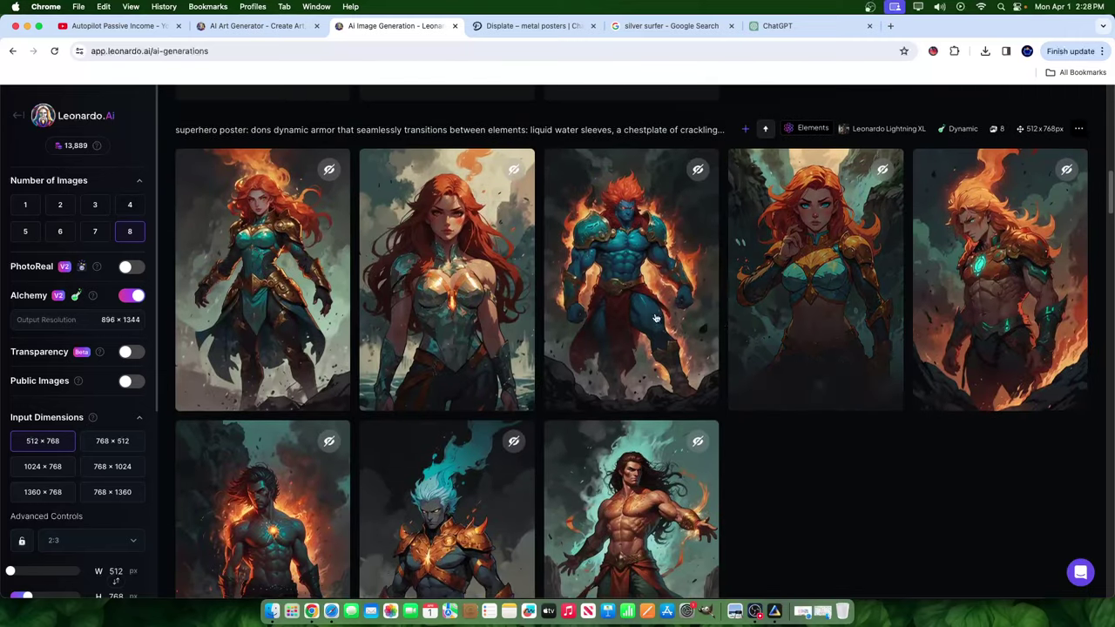
pyautogui.scroll(15, 421, 311)
pyautogui.scroll(-11, 647, 304)
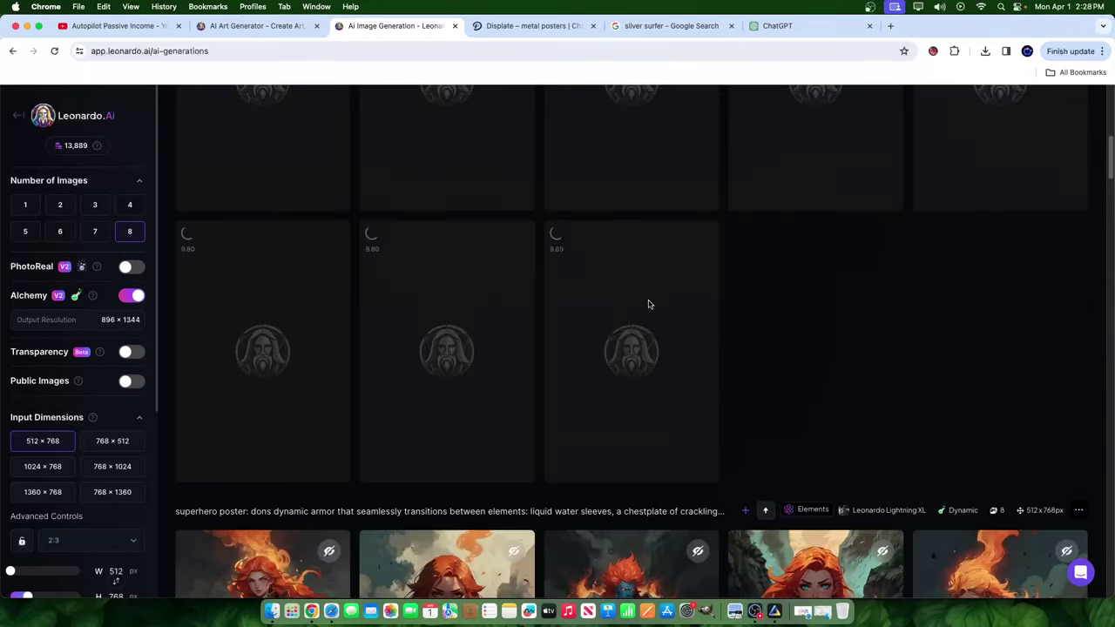
pyautogui.scroll(-5, 684, 299)
pyautogui.click(756, 277)
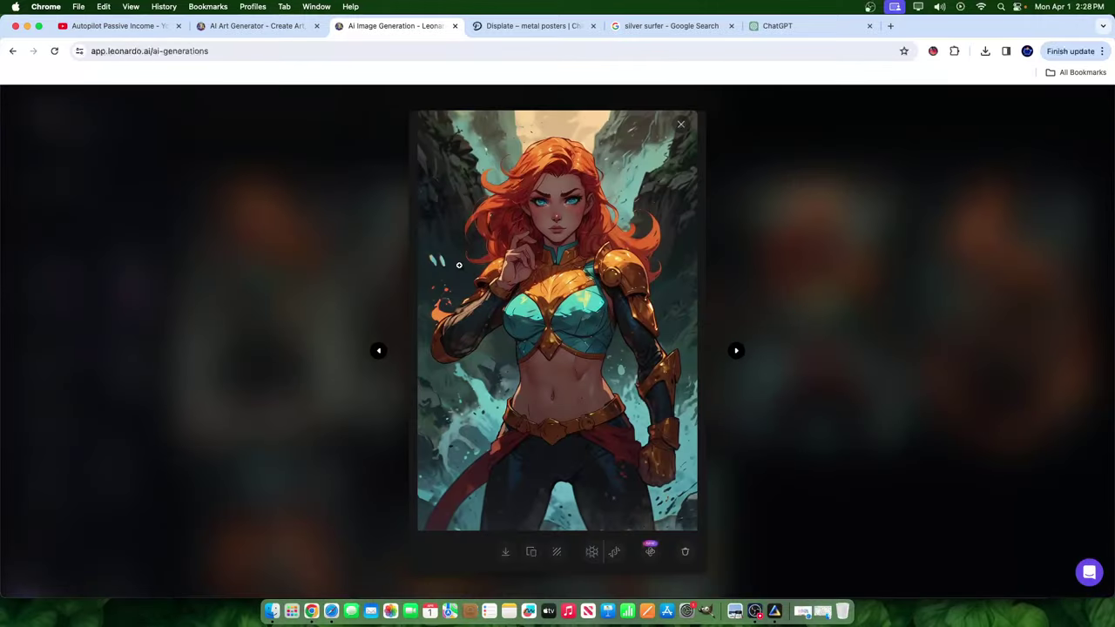
pyautogui.click(530, 262)
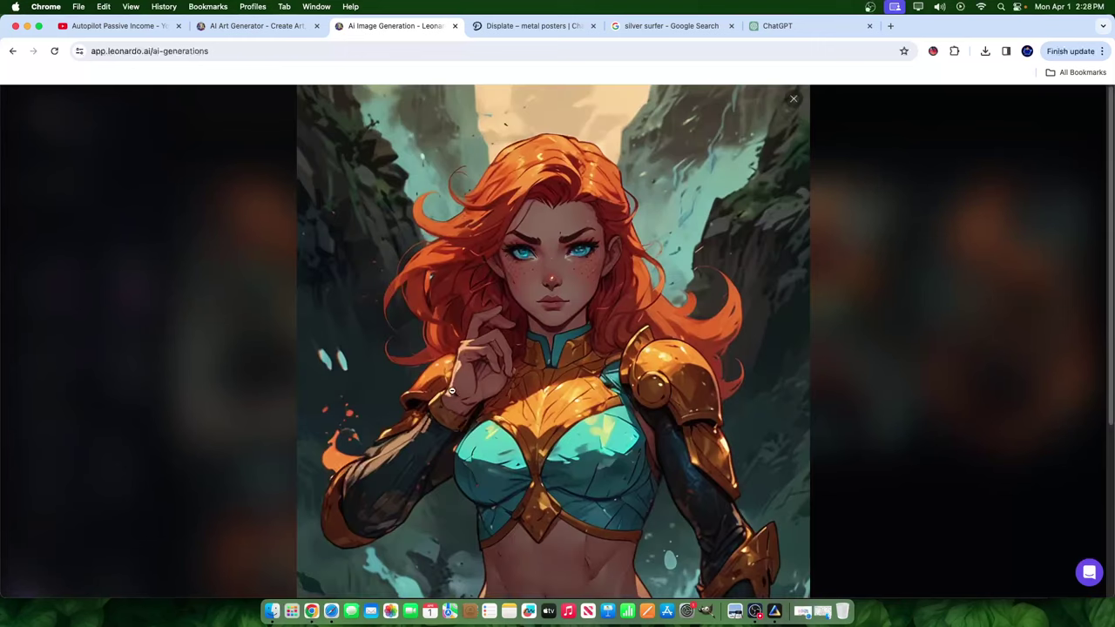
pyautogui.click(501, 327)
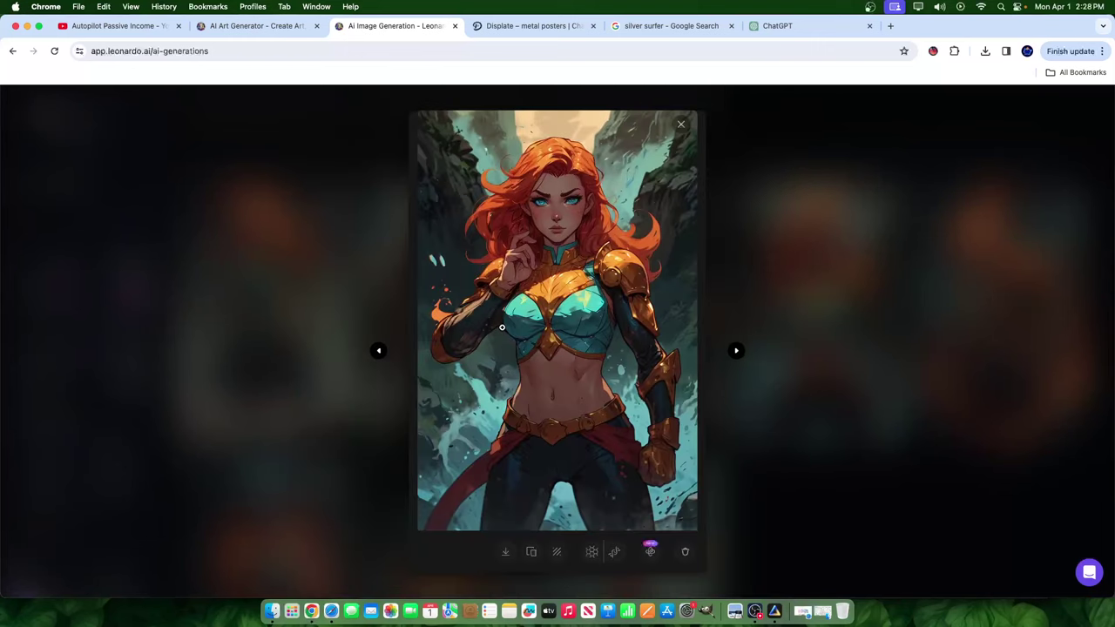
pyautogui.click(532, 247)
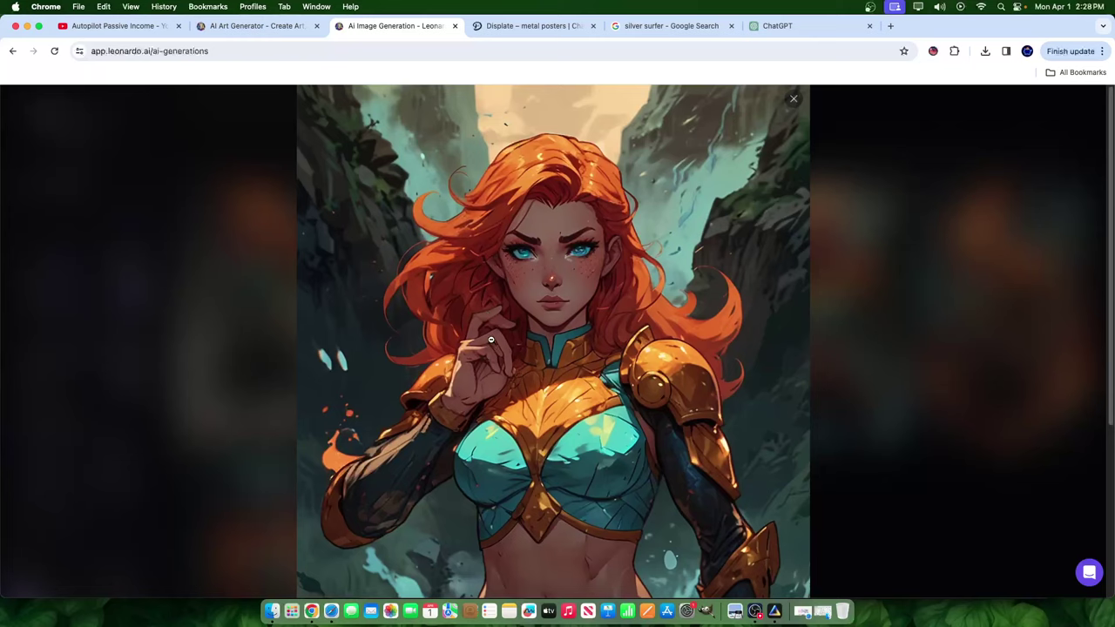
pyautogui.click(884, 383)
# - Examine the hands in the new batch, previewing the white-haired woman, the red-haired armoured heroine and the bare-chested fire warrior
pyautogui.scroll(-5, 897, 435)
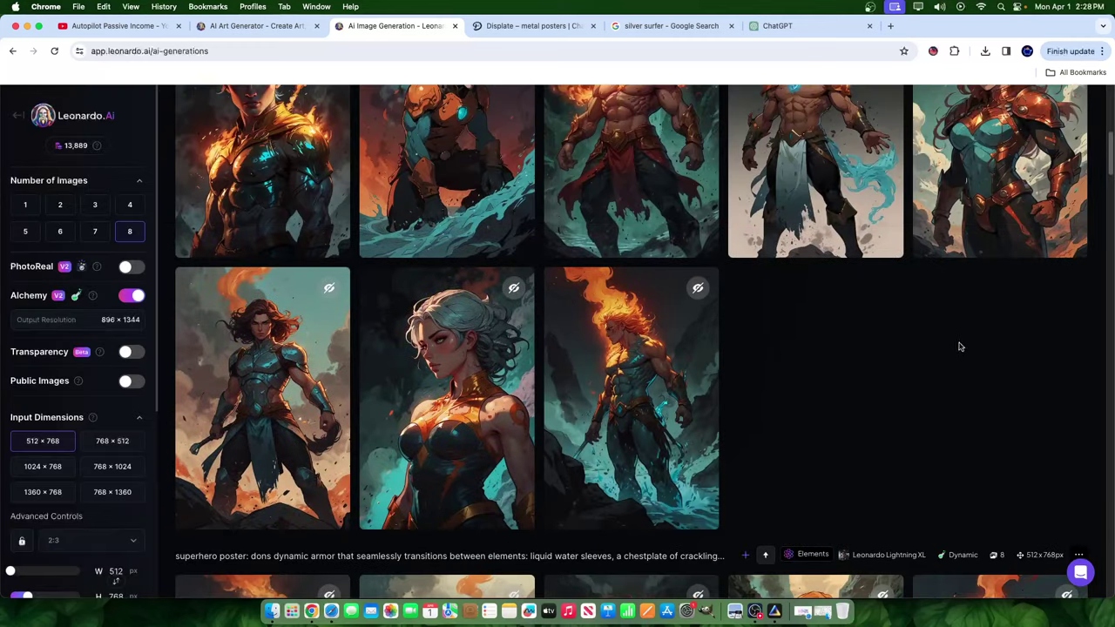
pyautogui.click(435, 402)
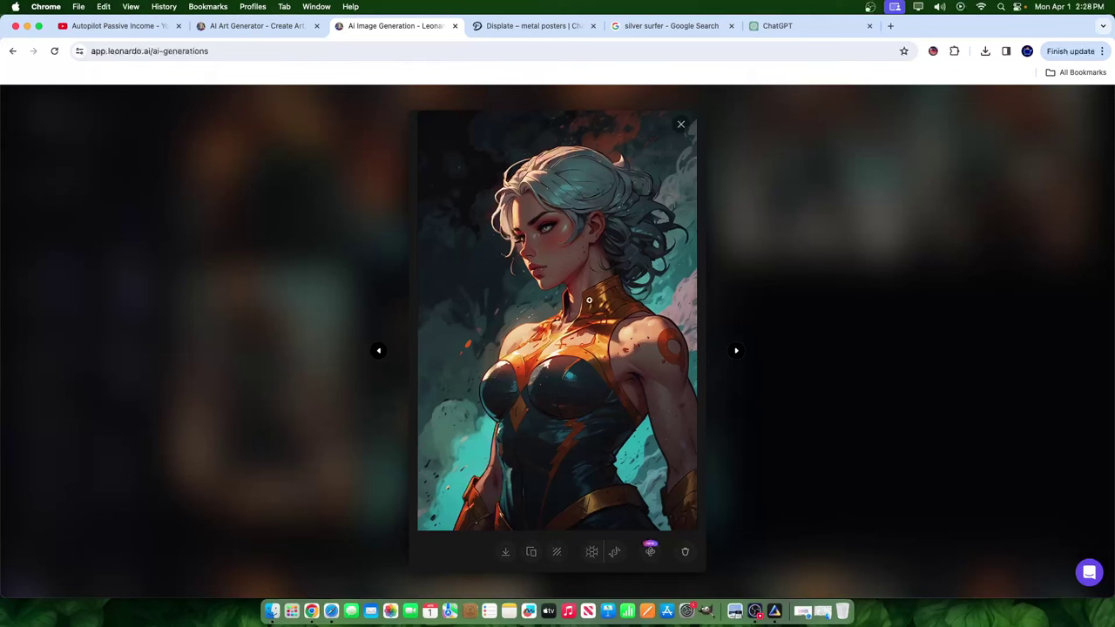
pyautogui.click(754, 247)
pyautogui.click(957, 288)
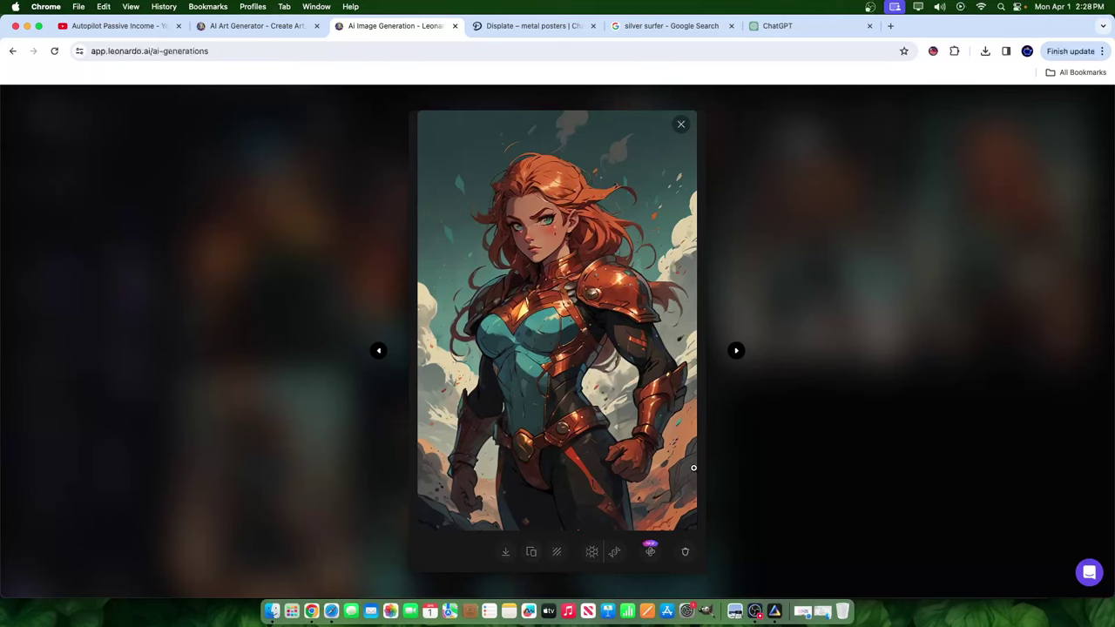
pyautogui.click(854, 440)
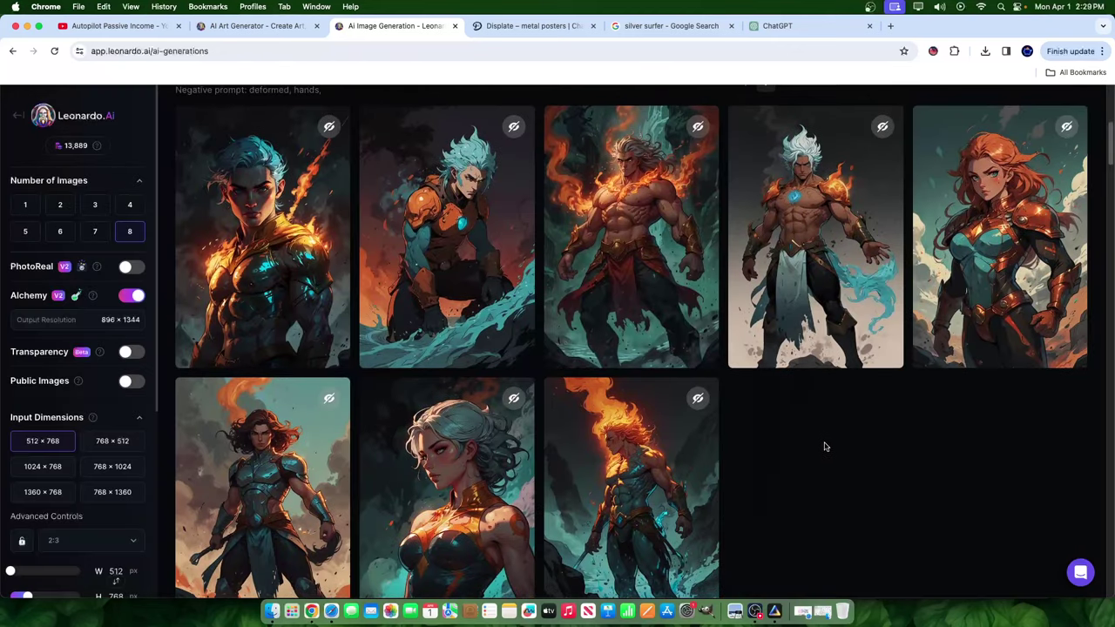
pyautogui.click(675, 348)
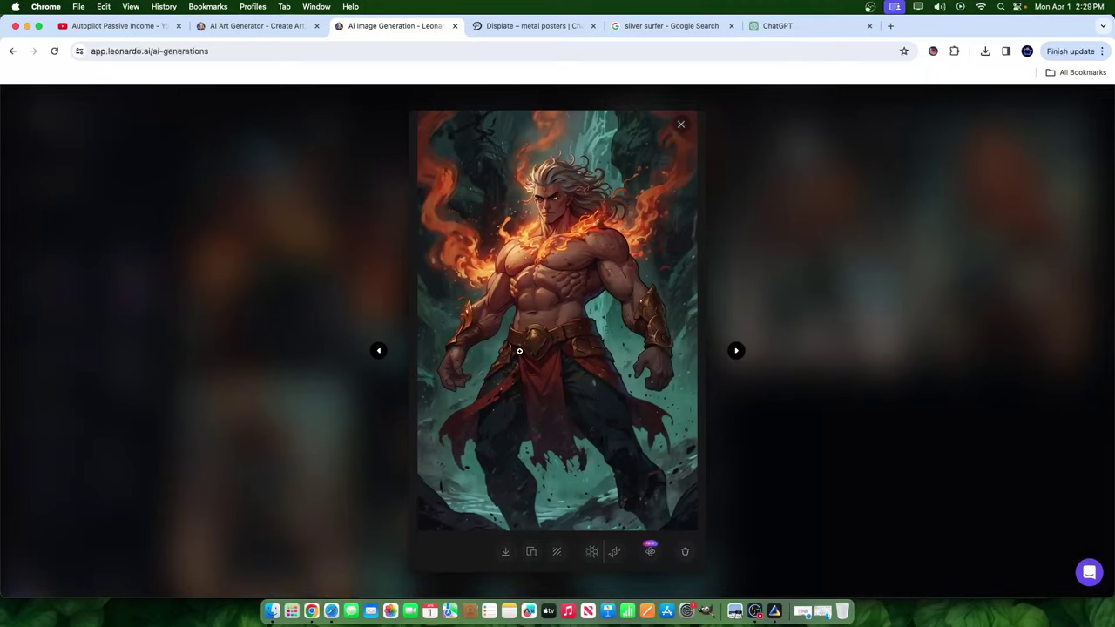
pyautogui.click(758, 353)
pyautogui.scroll(-2, 245, 201)
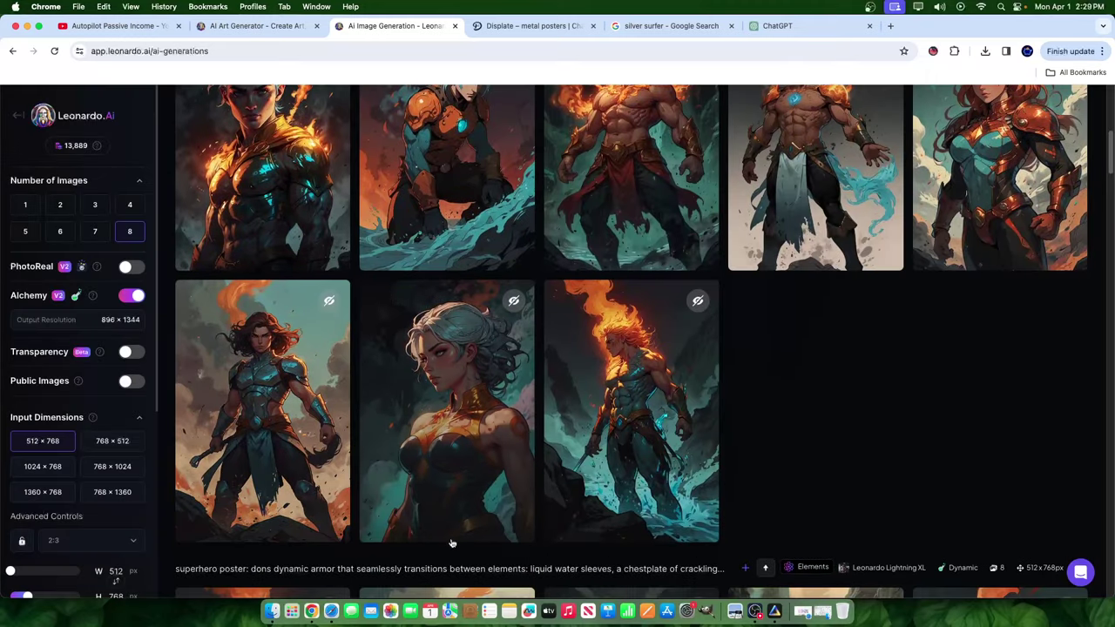
# - Examine the blue-haired hero with the golden collar at enlarged size and compare the new batch with the earlier elemental superhero images
pyautogui.click(245, 200)
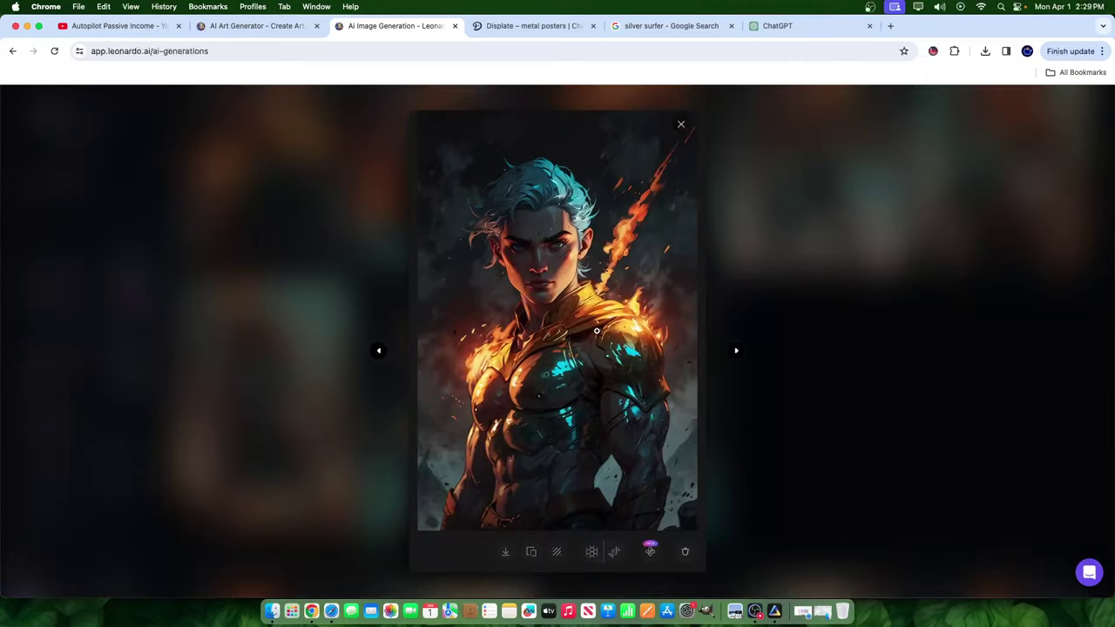
pyautogui.click(807, 404)
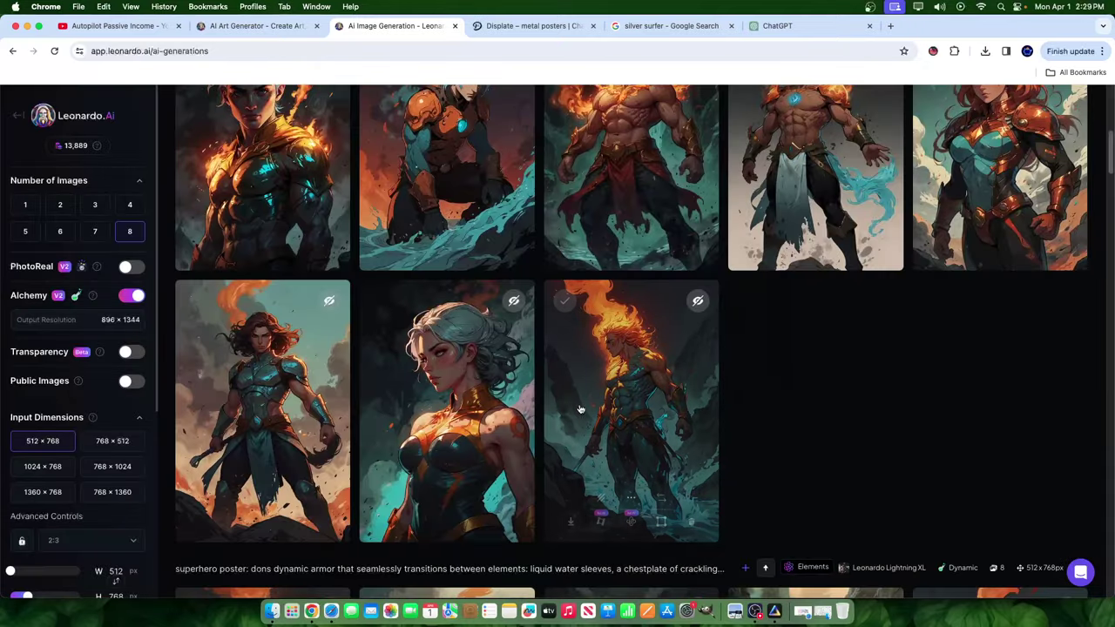
pyautogui.scroll(3, 957, 431)
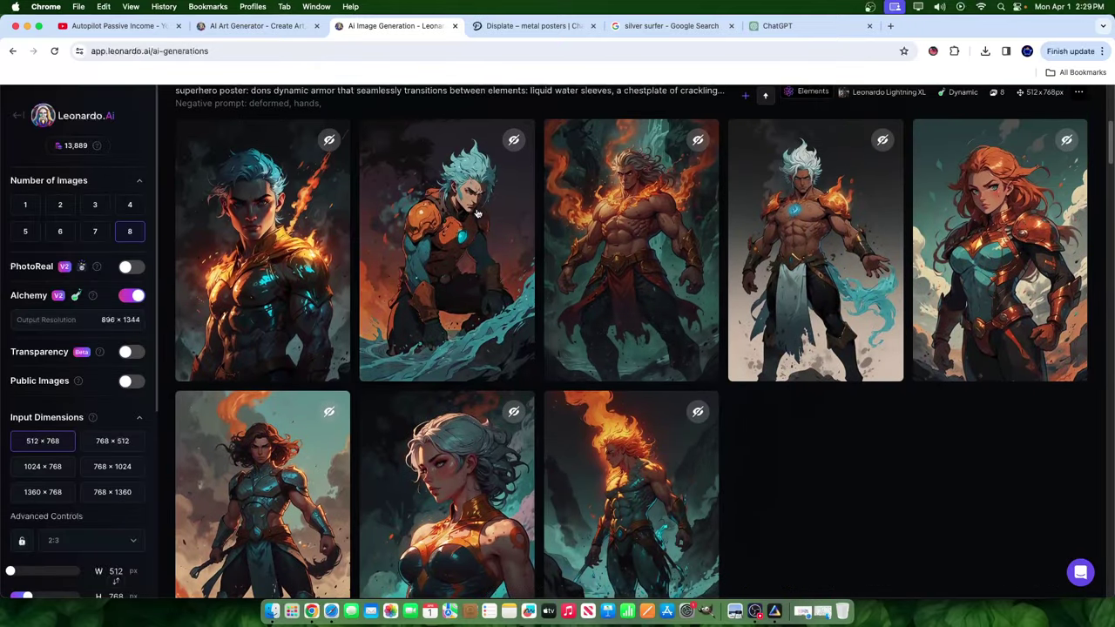
pyautogui.scroll(-10, 1000, 415)
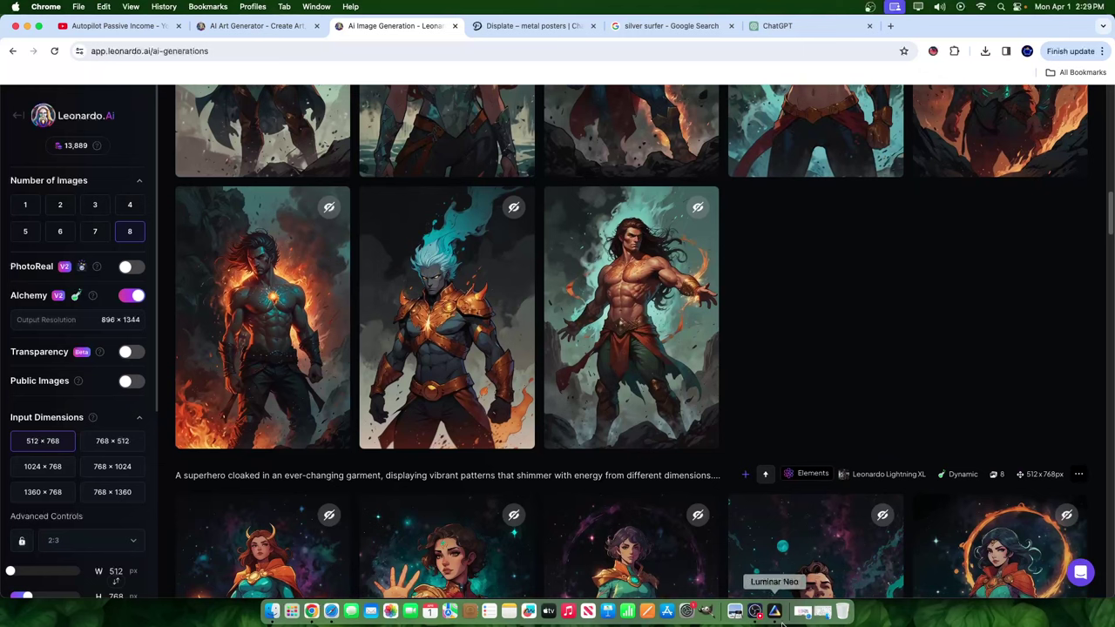
# - Switch to OBS and move its window higher on the desktop
pyautogui.click(754, 610)
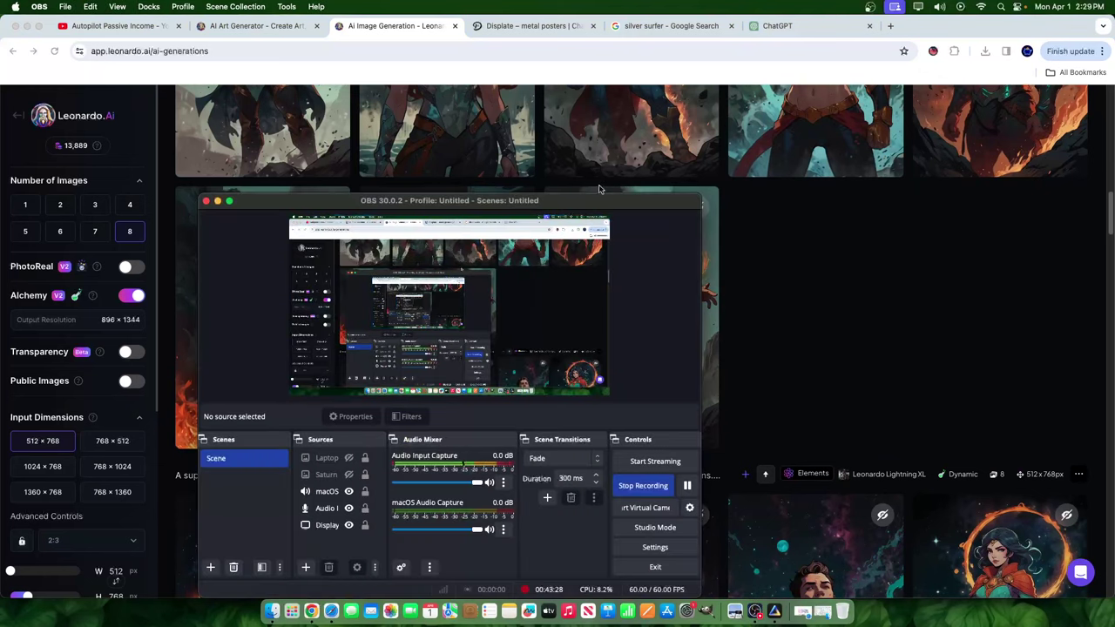
pyautogui.moveTo(601, 195); pyautogui.dragTo(609, 109)
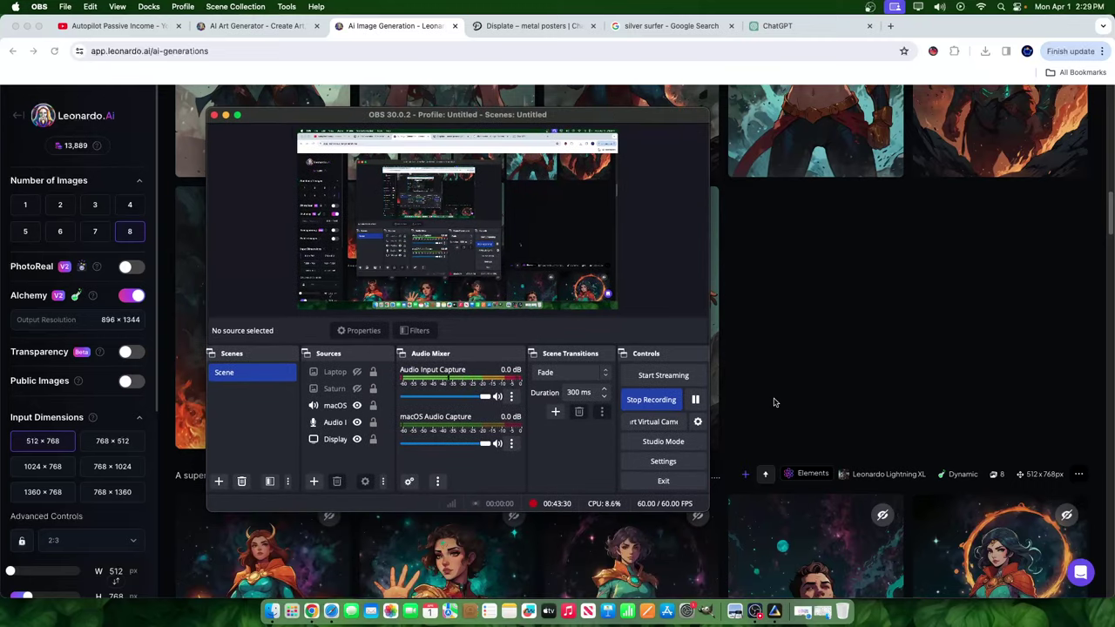